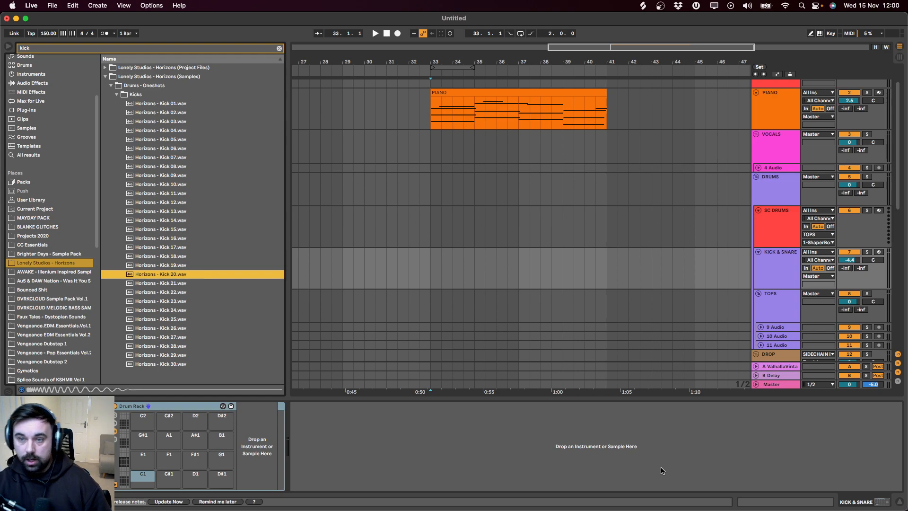
# Step: Play the piano clip from bar 33 to listen to its chords
pyautogui.click(483, 93)
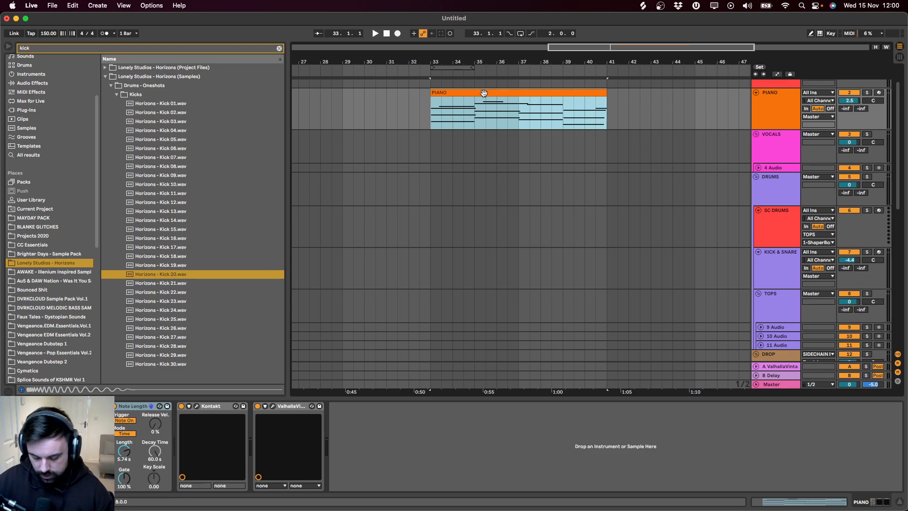
pyautogui.press('space')
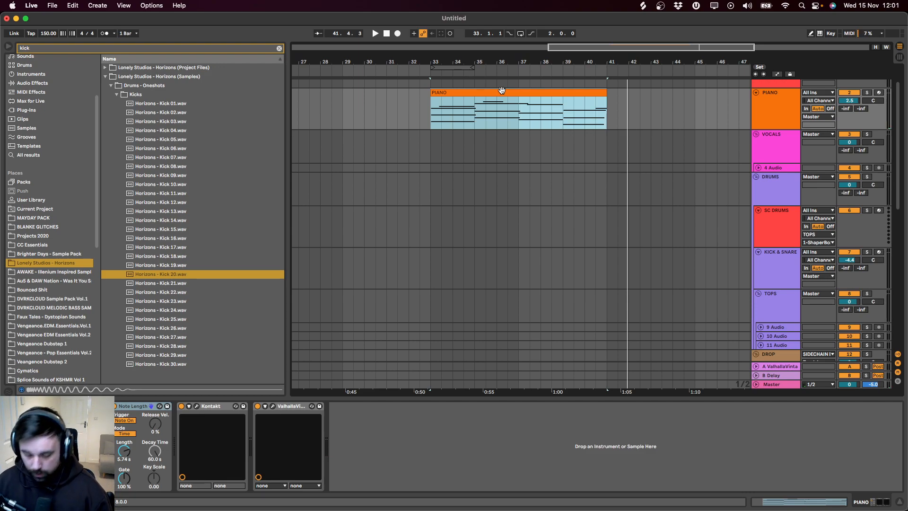
# Step: Select the KICK & SNARE track to show its Drum Rack
pyautogui.scroll(-5, 502, 91)
pyautogui.scroll(5, 503, 91)
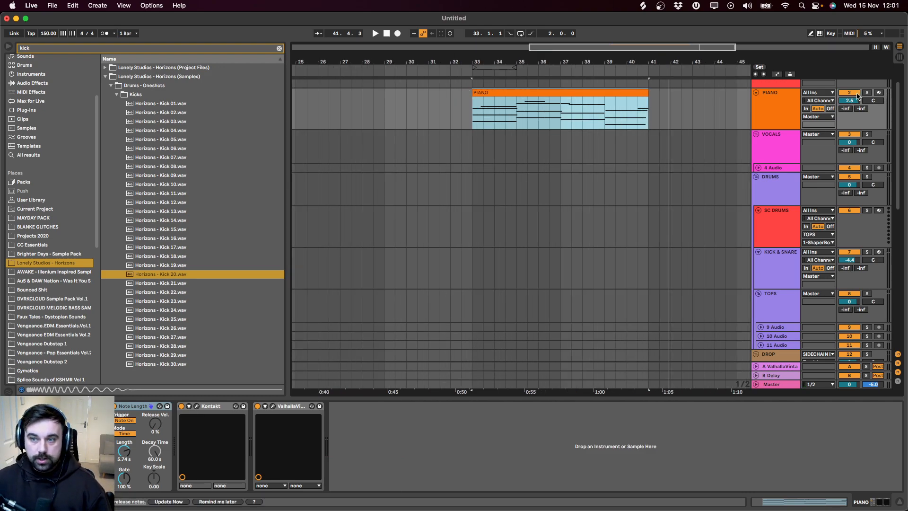
pyautogui.scroll(-10, 523, 132)
pyautogui.scroll(9, 615, 236)
pyautogui.scroll(-2, 653, 292)
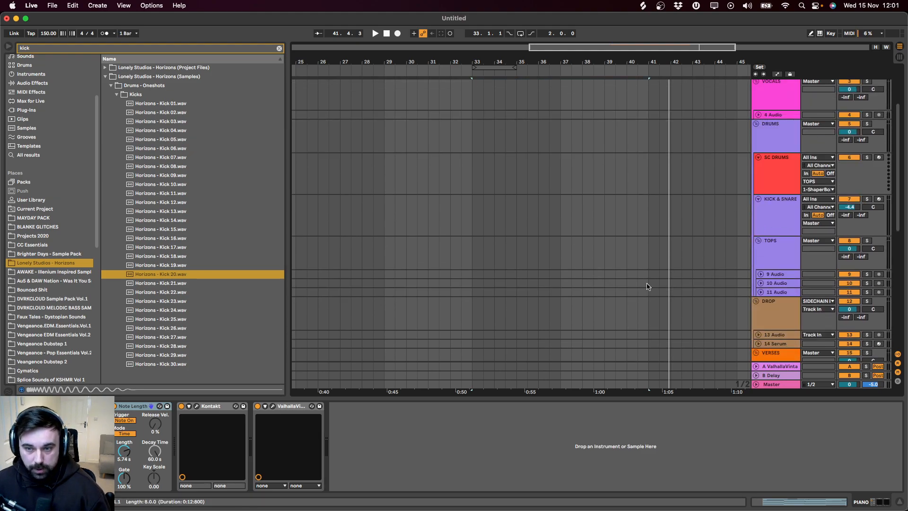
pyautogui.scroll(-3, 773, 299)
pyautogui.scroll(3, 786, 216)
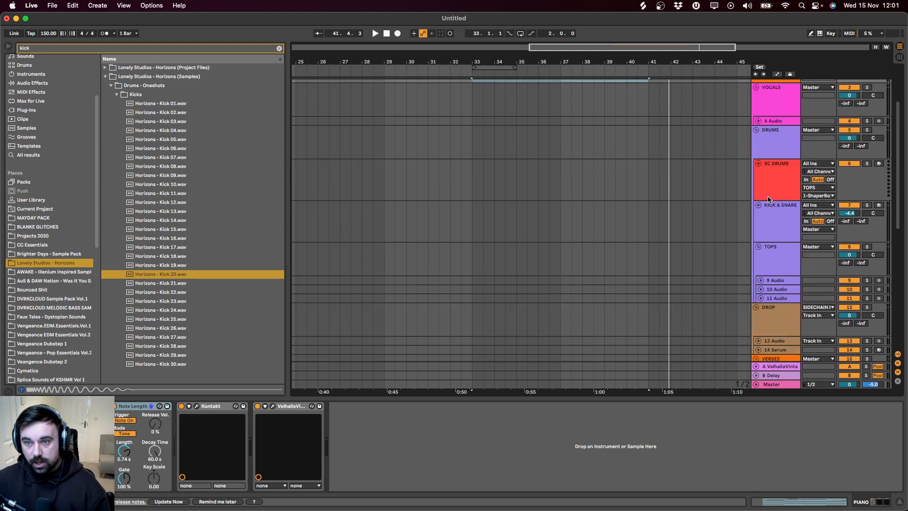
pyautogui.click(781, 211)
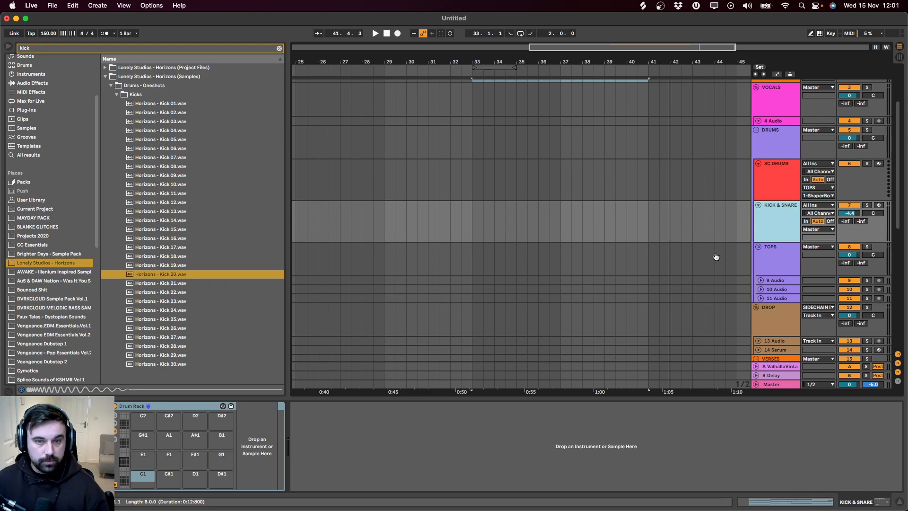
# Step: Switch to Splice, filter the library samples by drums and kicks, and sort them by Random
pyautogui.press('super+Tab')
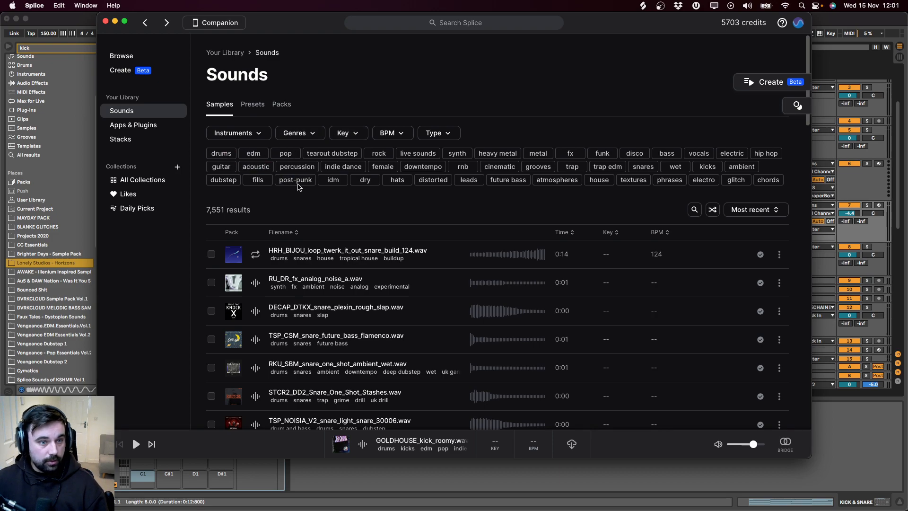
pyautogui.click(219, 153)
pyautogui.click(208, 167)
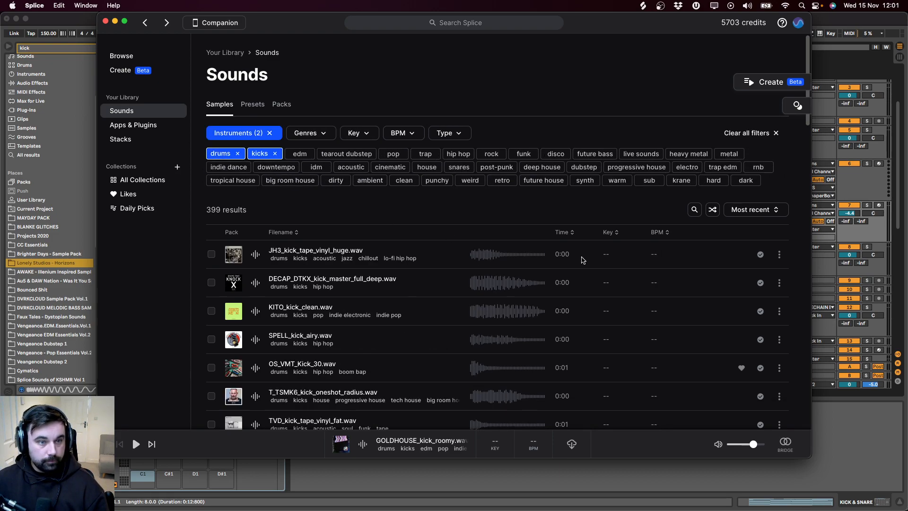
pyautogui.click(757, 210)
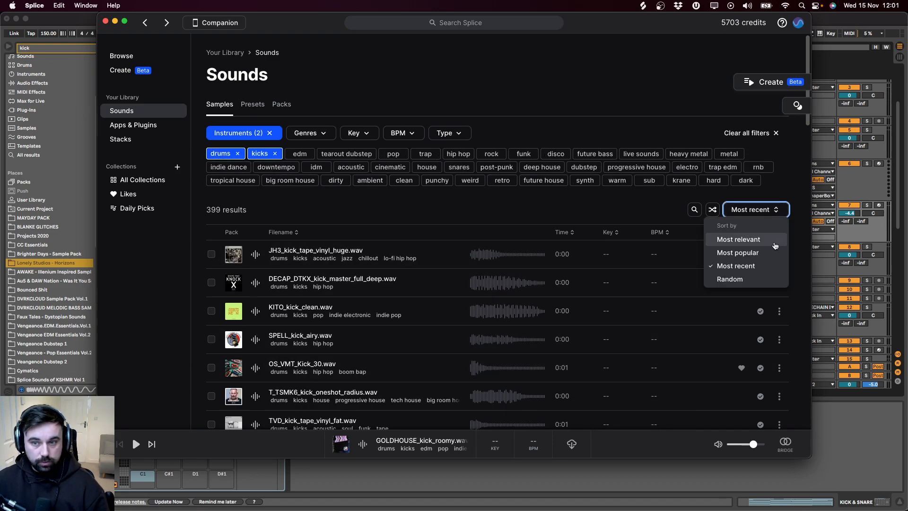
pyautogui.click(751, 278)
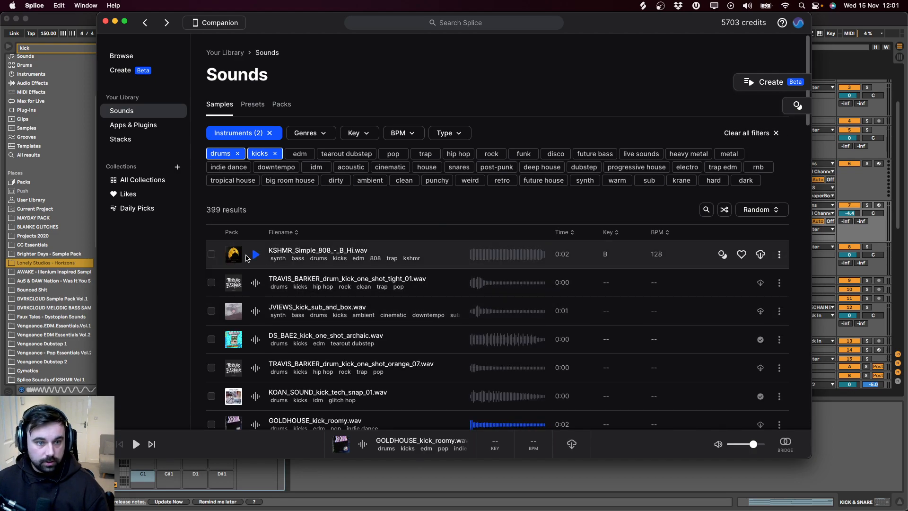
# Step: Audition the kick samples on the first results page one after another, from KSHMR_Simple_808_-_B_Hi.wav through DS_BAE2_kick_one_shot_millions.wav
pyautogui.click(254, 256)
pyautogui.press('Down')
pyautogui.press('Down')
pyautogui.press('Down')
pyautogui.press('Down')
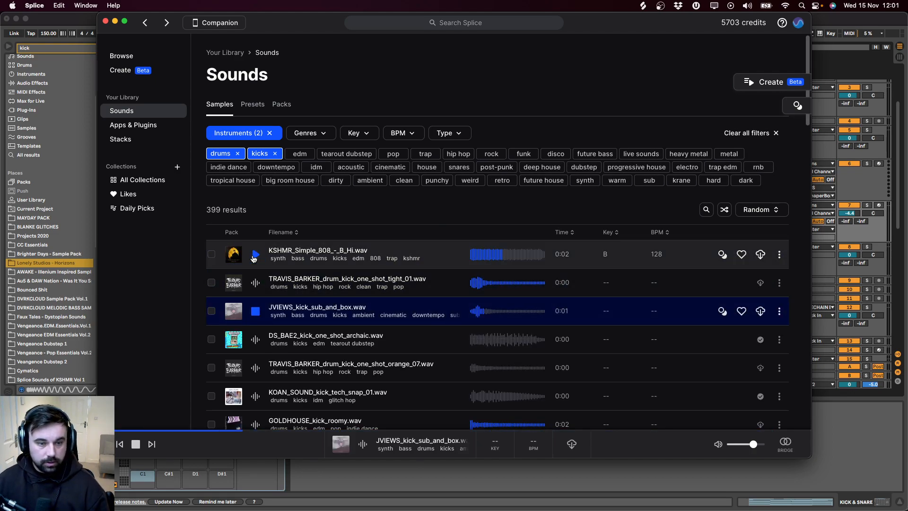
pyautogui.press('Down')
pyautogui.press('Down')
pyautogui.press('Down')
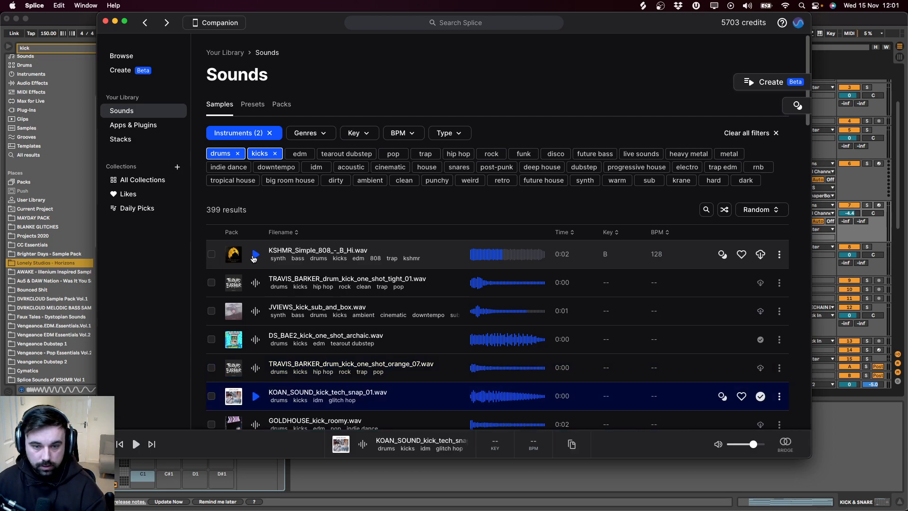
pyautogui.press('Down')
pyautogui.press('Down')
pyautogui.press('Down')
pyautogui.press('Down')
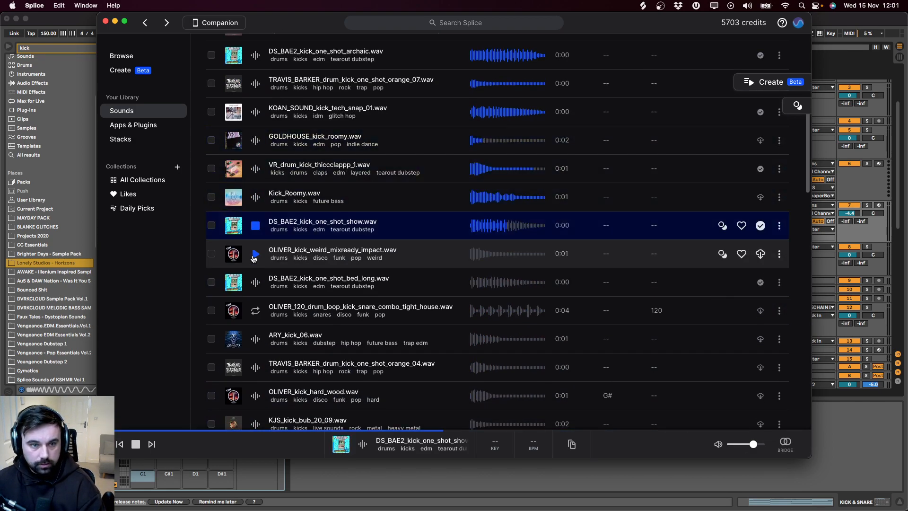
pyautogui.press('Down')
pyautogui.press('Down')
pyautogui.press('Down')
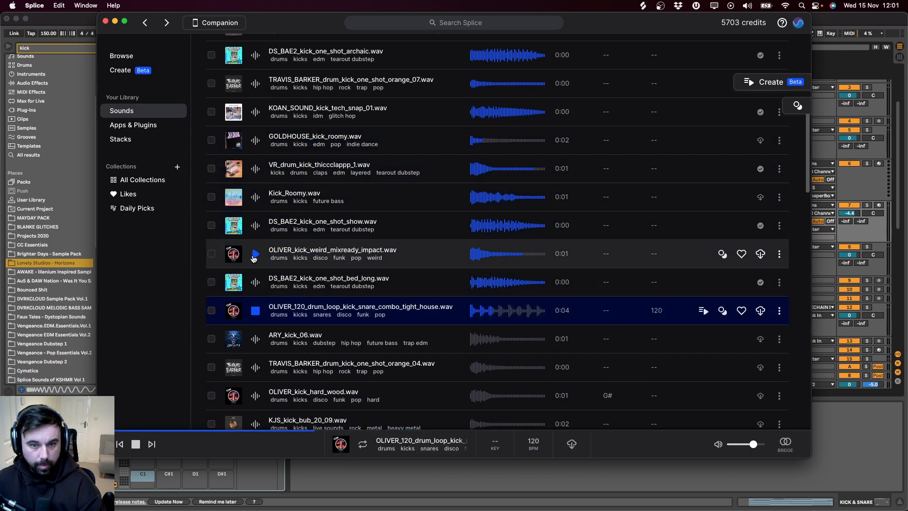
pyautogui.press('Down')
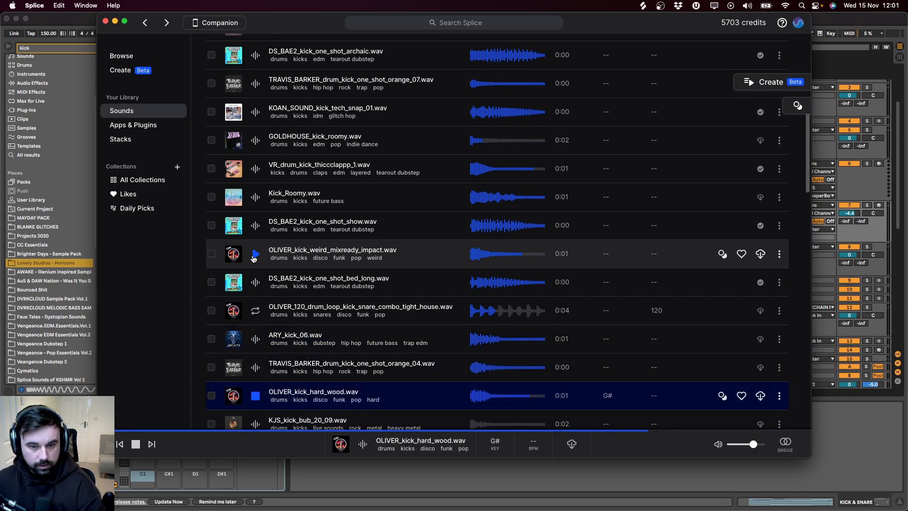
pyautogui.press('Down')
pyautogui.press('Down')
pyautogui.press('Down')
pyautogui.press('Down')
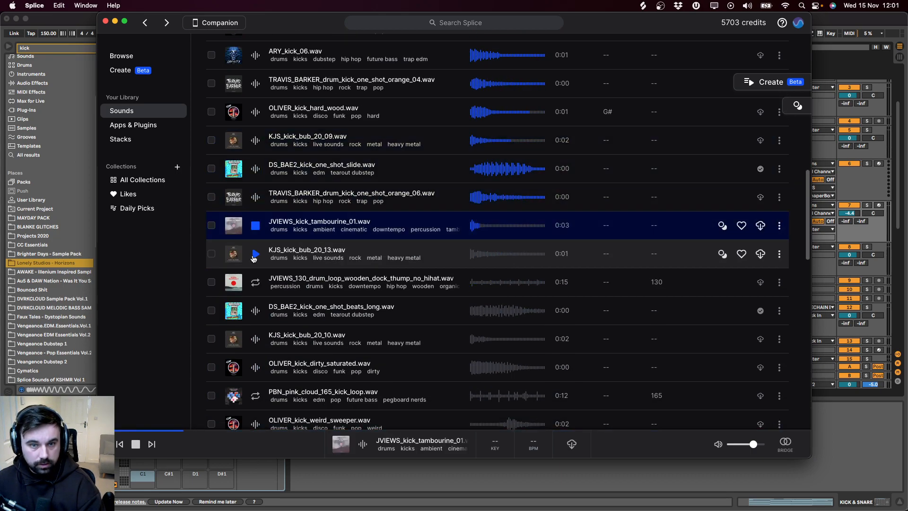
pyautogui.press('Down')
pyautogui.press('Down')
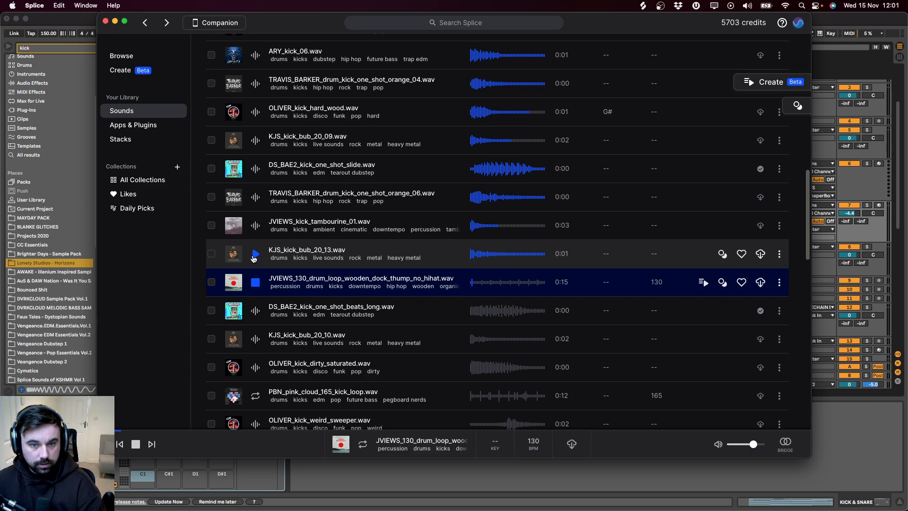
pyautogui.press('Down')
pyautogui.press('Down')
pyautogui.press('Down')
pyautogui.press('Down')
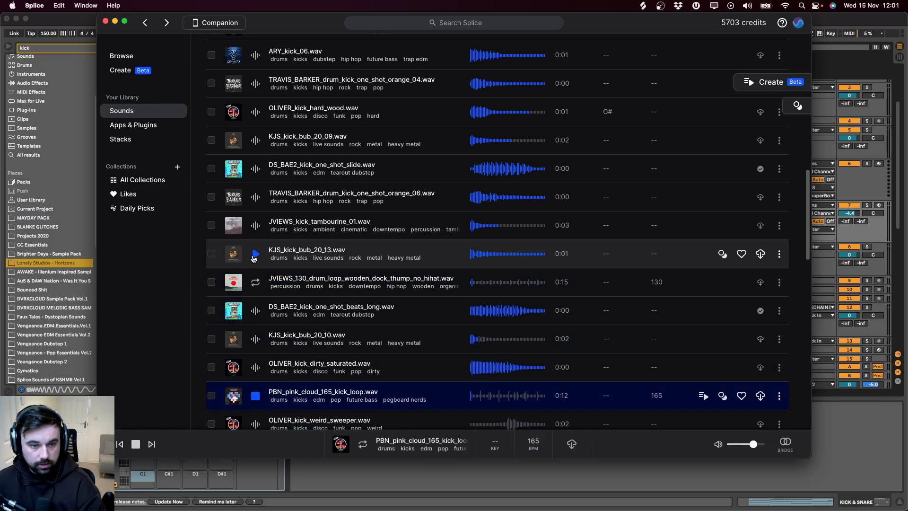
pyautogui.press('Down')
pyautogui.press('Down')
pyautogui.press('Down')
pyautogui.press('Down')
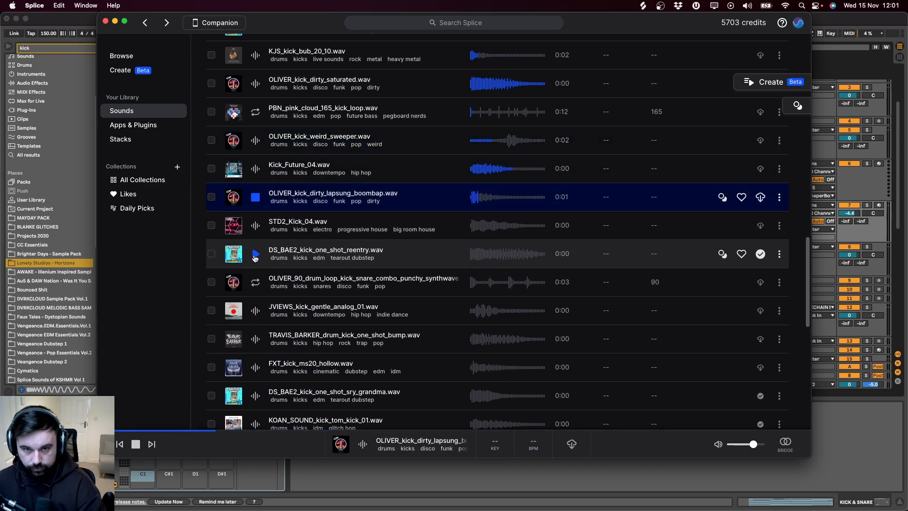
pyautogui.press('Down')
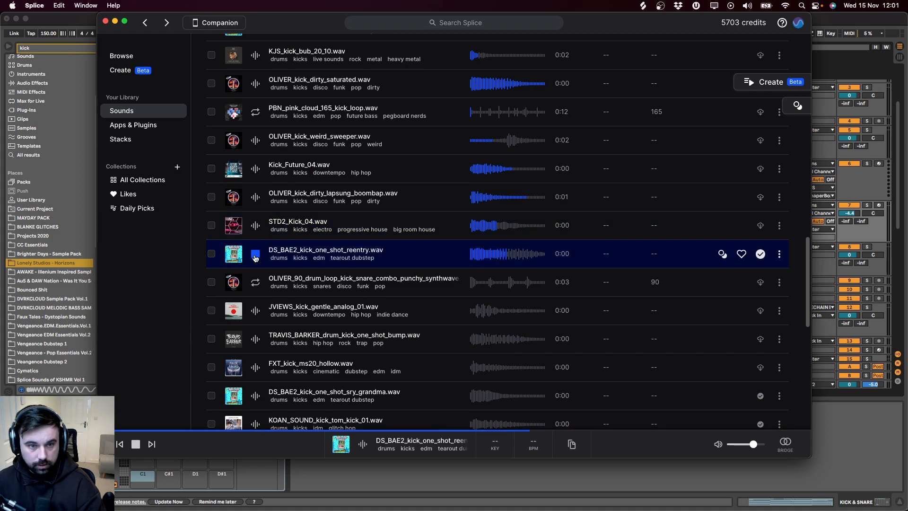
pyautogui.press('Down')
pyautogui.press('Down')
pyautogui.press('Down')
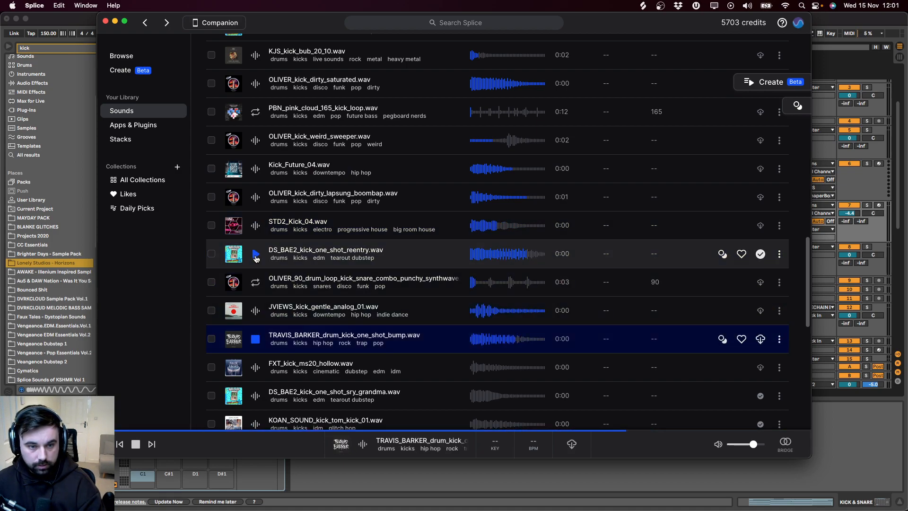
pyautogui.press('Down')
pyautogui.press('Down')
pyautogui.press('Down')
pyautogui.press('Down')
pyautogui.press('Down')
pyautogui.press('Down')
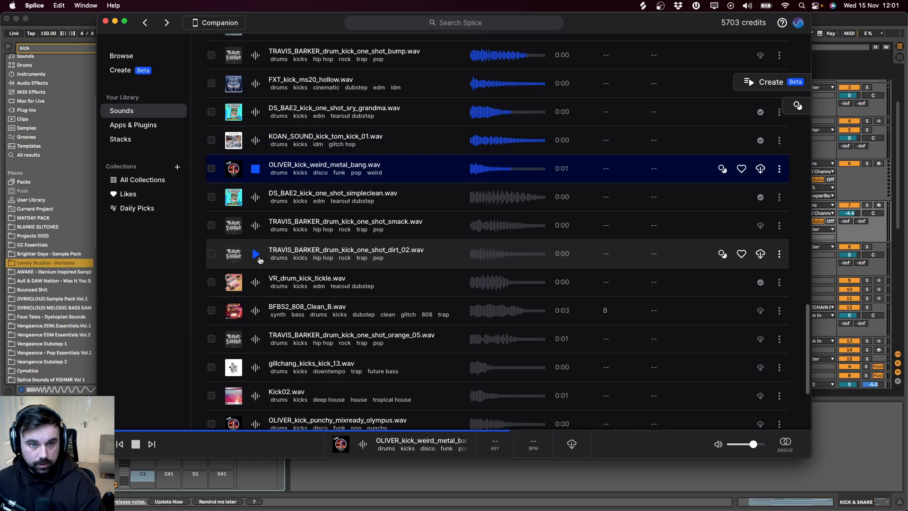
pyautogui.press('Down')
pyautogui.press('Down')
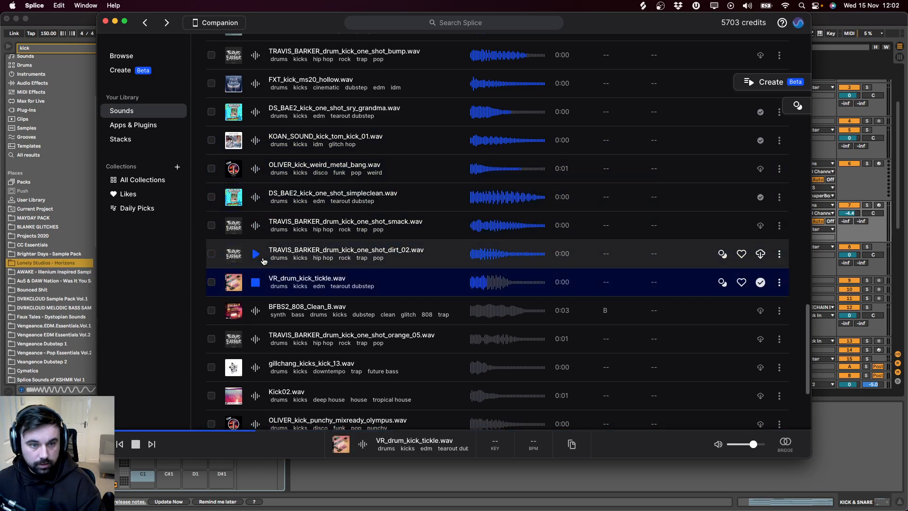
pyautogui.press('Down')
pyautogui.press('Down')
pyautogui.press('Down')
pyautogui.press('Down')
pyautogui.press('Down')
pyautogui.press('Down')
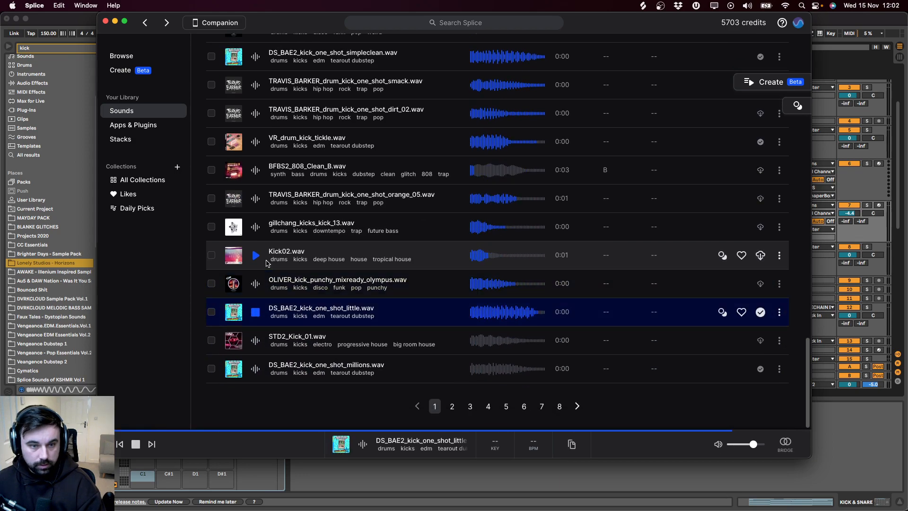
pyautogui.press('Down')
pyautogui.press('Down')
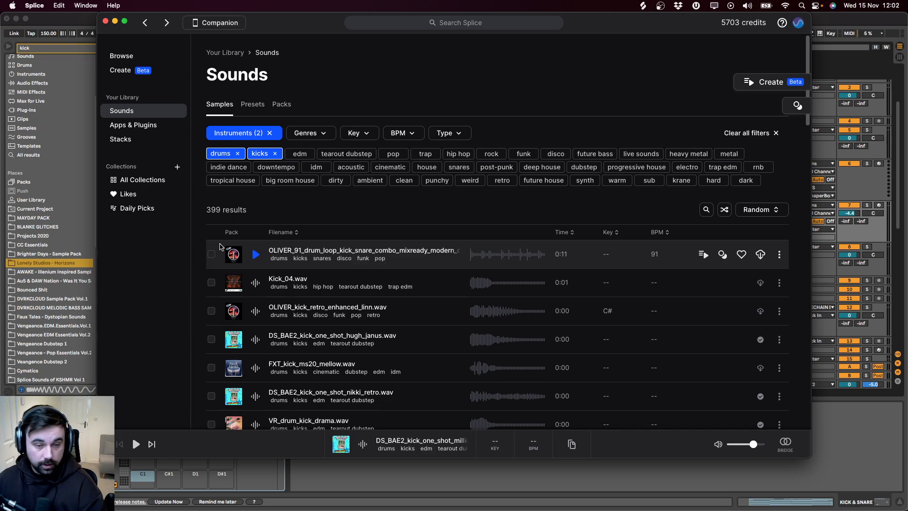
# Step: Audition the kick samples on the next results page as far as Redhead_Kick17.wav, then return to GOLDHOUSE_kick_yahboi.wav
pyautogui.press('Down')
pyautogui.press('Down')
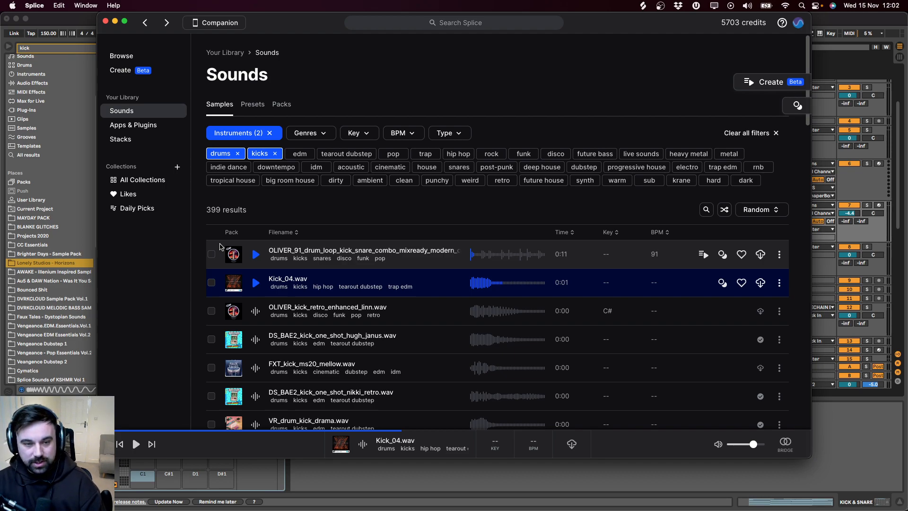
pyautogui.press('Down')
pyautogui.press('Down')
pyautogui.press('Down')
pyautogui.press('Down')
pyautogui.press('Down')
pyautogui.press('Down')
pyautogui.press('Down')
pyautogui.press('Down')
pyautogui.press('Down')
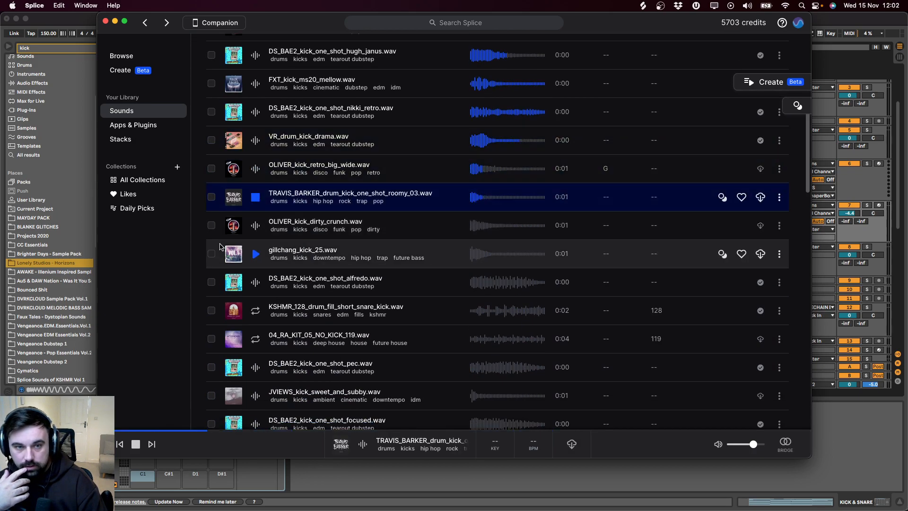
pyautogui.press('Up')
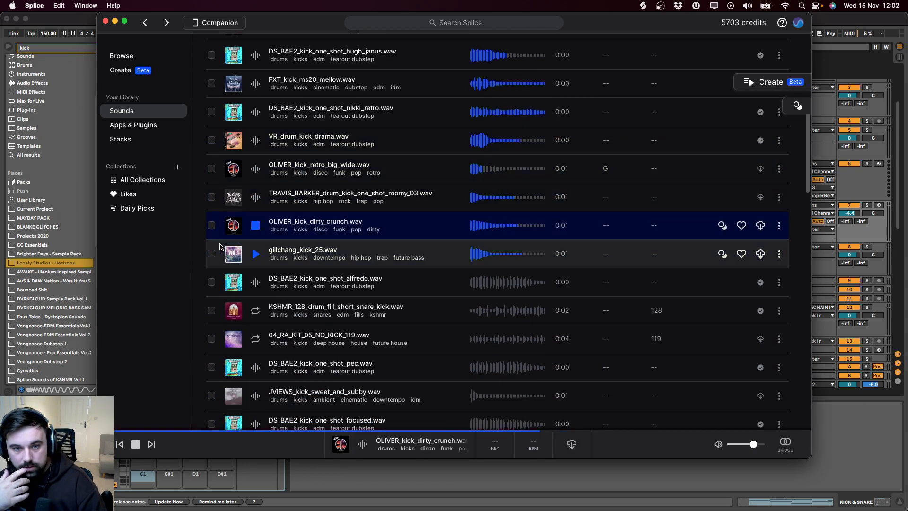
pyautogui.press('Down')
pyautogui.press('Down')
pyautogui.press('Down')
pyautogui.press('Down')
pyautogui.press('Down')
pyautogui.press('Down')
pyautogui.press('Down')
pyautogui.press('Down')
pyautogui.press('Down')
pyautogui.press('Down')
pyautogui.press('Down')
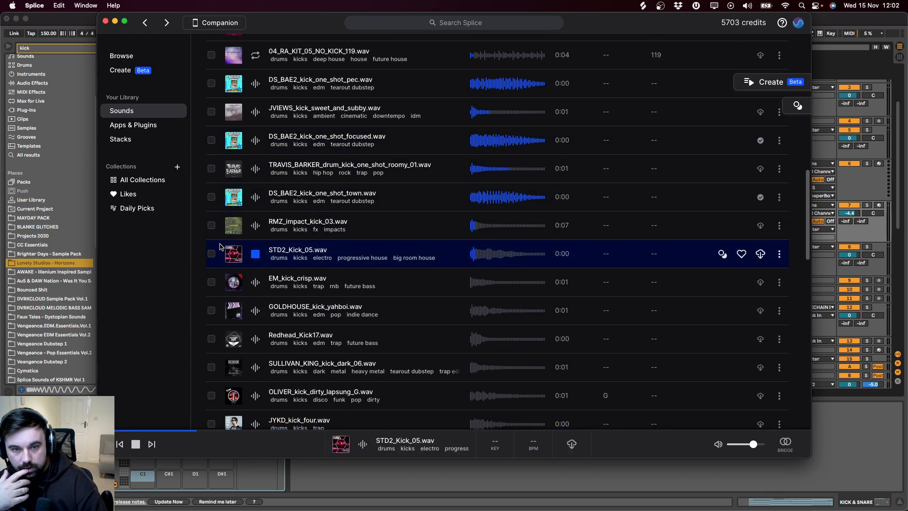
pyautogui.press('Down')
pyautogui.press('Down')
pyautogui.press('Down')
pyautogui.press('Up')
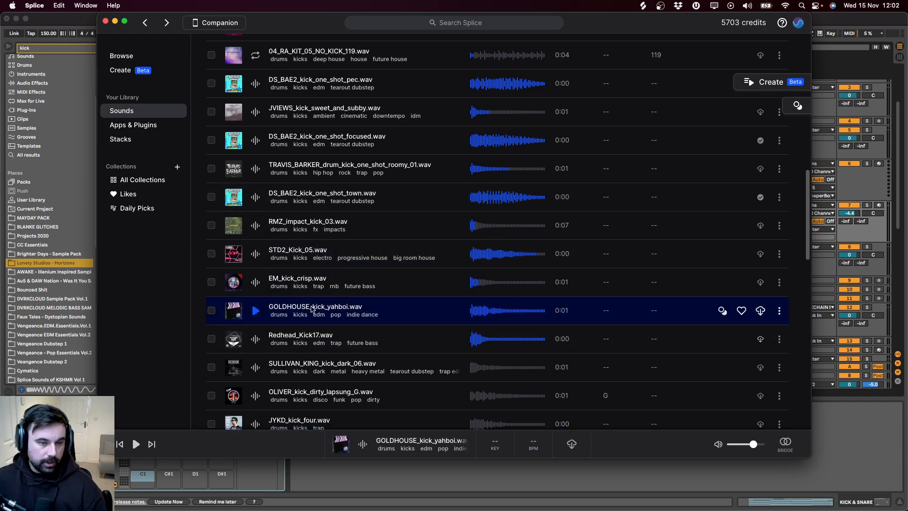
# Step: Download GOLDHOUSE_kick_yahboi.wav, load it onto the Drum Rack's C1 pad and group it into an Instrument Rack
pyautogui.moveTo(312, 310); pyautogui.dragTo(144, 477)
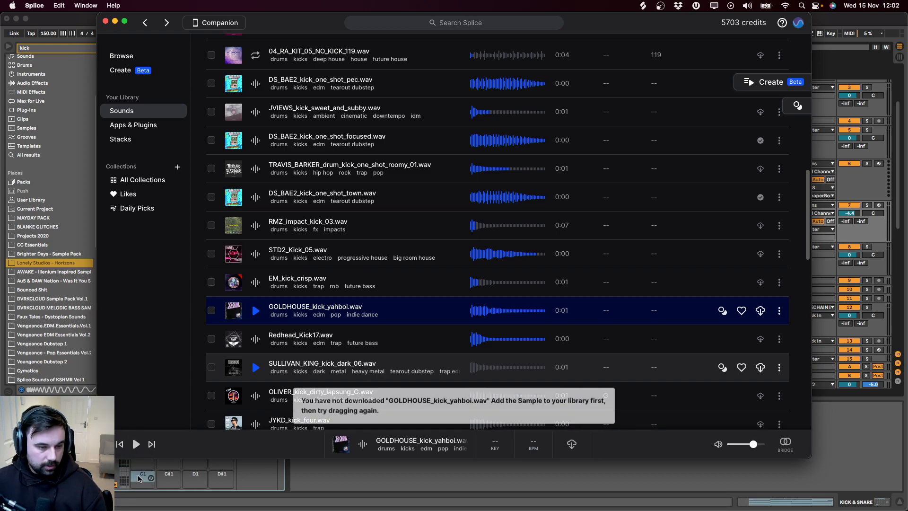
pyautogui.click(760, 311)
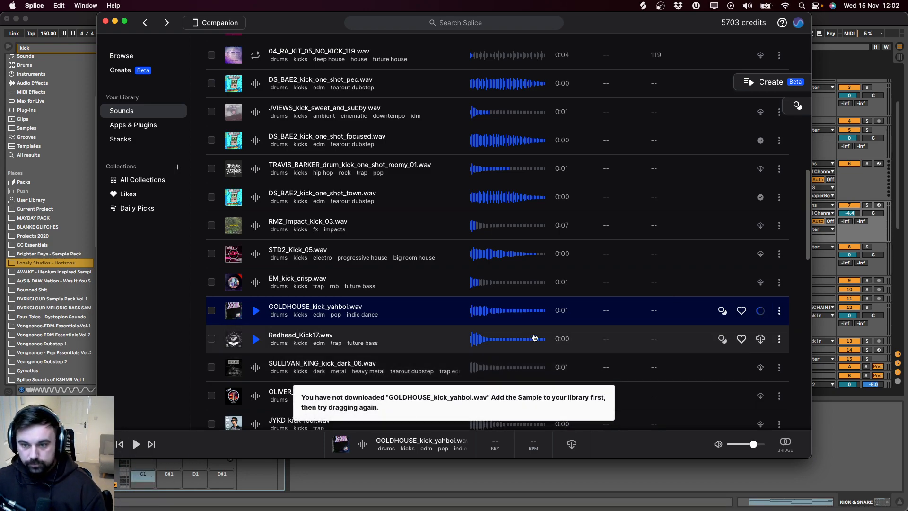
pyautogui.moveTo(306, 305); pyautogui.dragTo(146, 477)
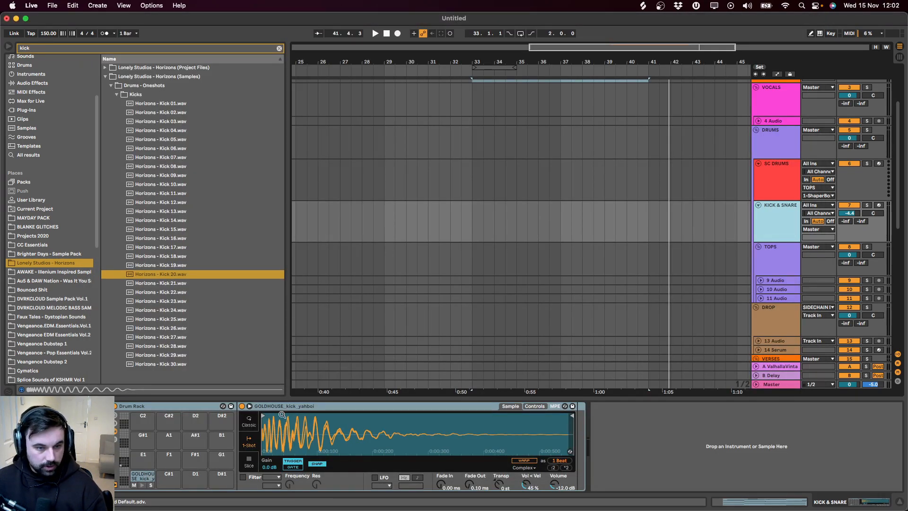
pyautogui.press('super+g')
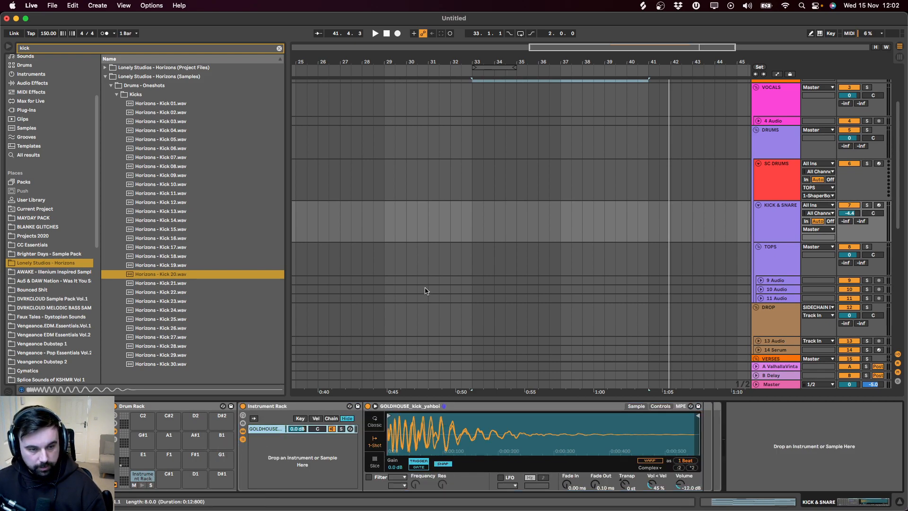
# Step: Switch to Splice and audition the remaining kicks on results page 2, from SULLIVAN_KING_kick_dark_06.wav through MM_kick_box_2.wav
pyautogui.press('super+Tab')
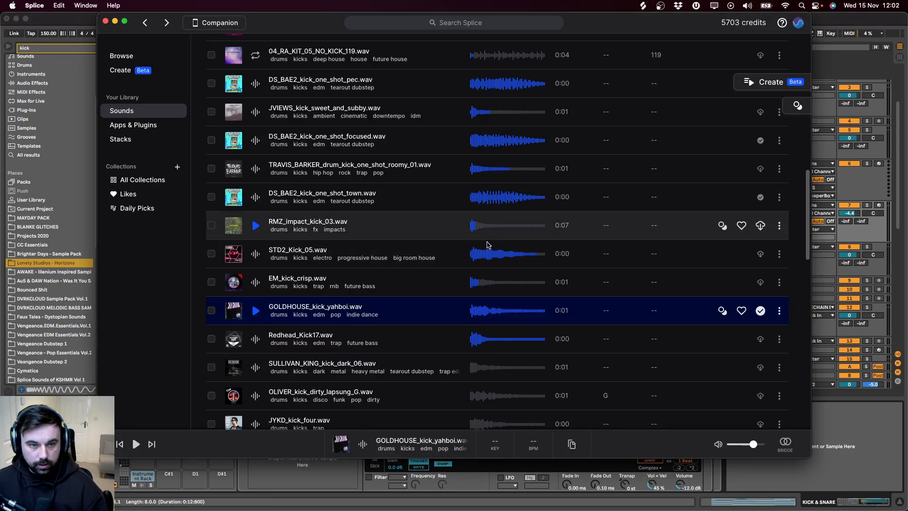
pyautogui.press('Down')
pyautogui.press('Down')
pyautogui.press('Down')
pyautogui.press('Down')
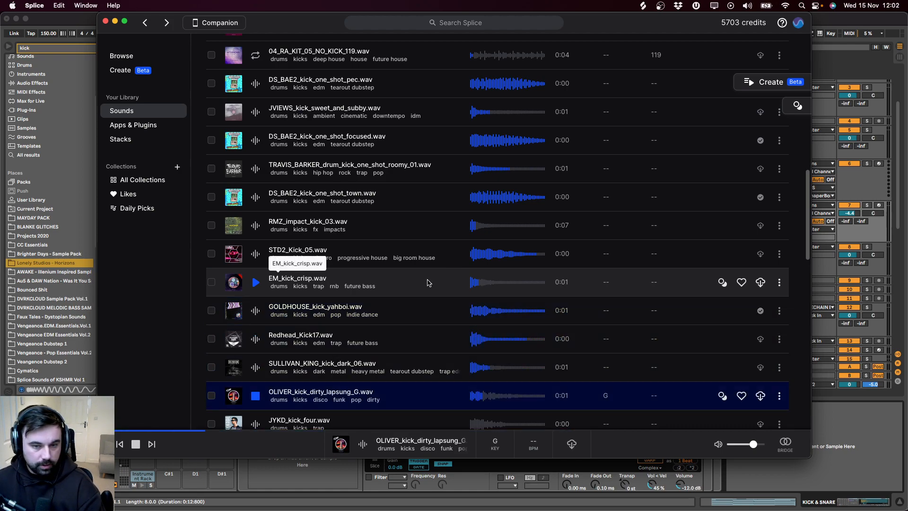
pyautogui.scroll(-5, 427, 282)
pyautogui.press('Up')
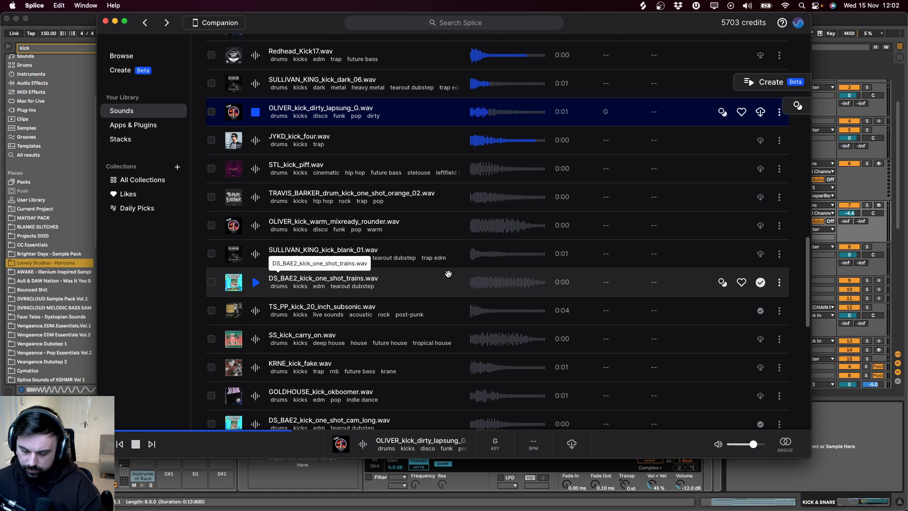
pyautogui.press('Down')
pyautogui.press('Down')
pyautogui.press('Down')
pyautogui.press('Down')
pyautogui.press('Down')
pyautogui.press('Down')
pyautogui.press('Down')
pyautogui.press('Down')
pyautogui.press('Down')
pyautogui.press('Down')
pyautogui.press('Down')
pyautogui.press('Down')
pyautogui.press('Down')
pyautogui.press('Down')
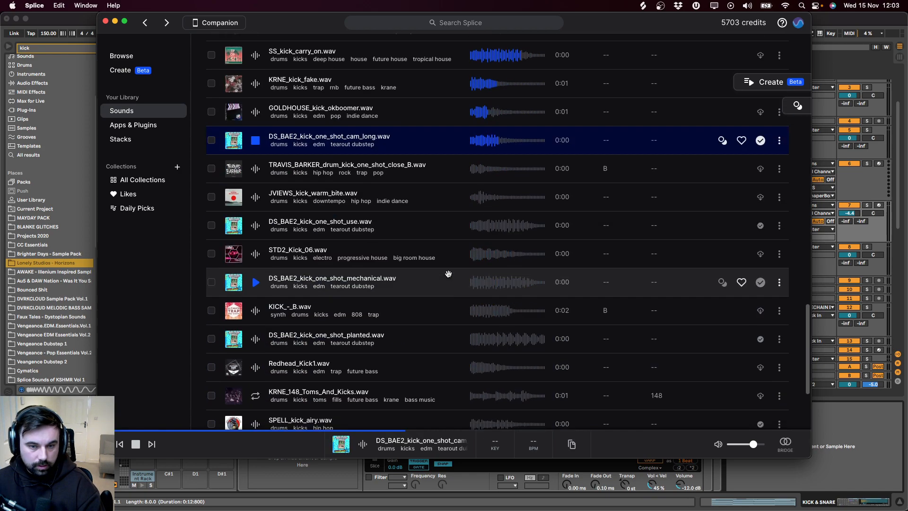
pyautogui.press('Down')
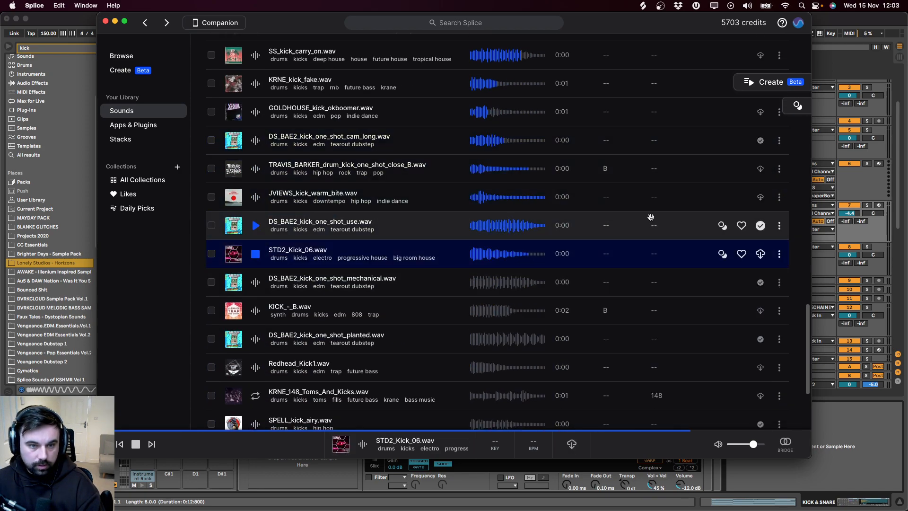
pyautogui.press('Down')
pyautogui.press('Down')
pyautogui.press('Down')
pyautogui.press('Down')
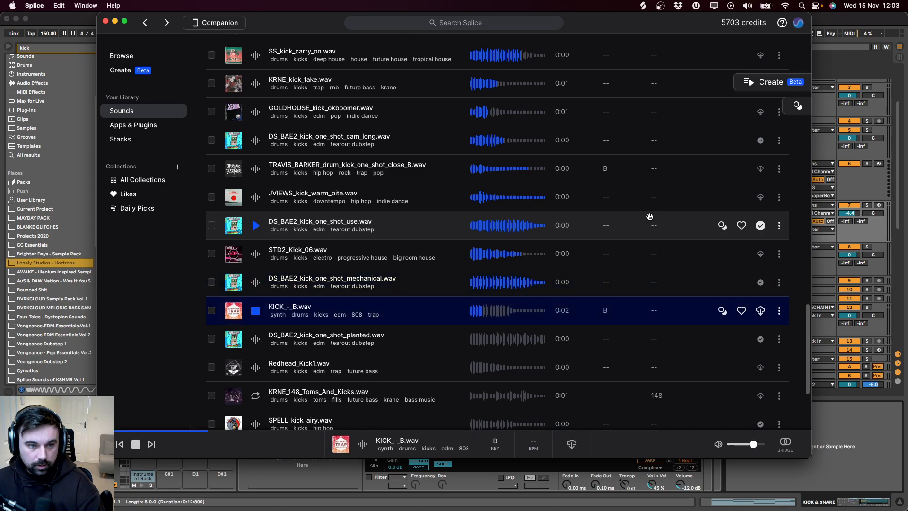
pyautogui.press('Down')
pyautogui.press('Down')
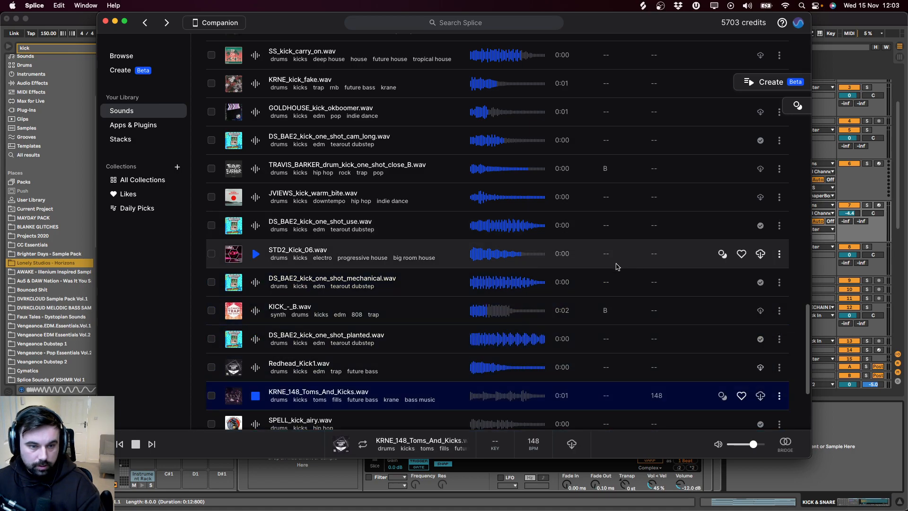
pyautogui.press('Down')
pyautogui.press('Down')
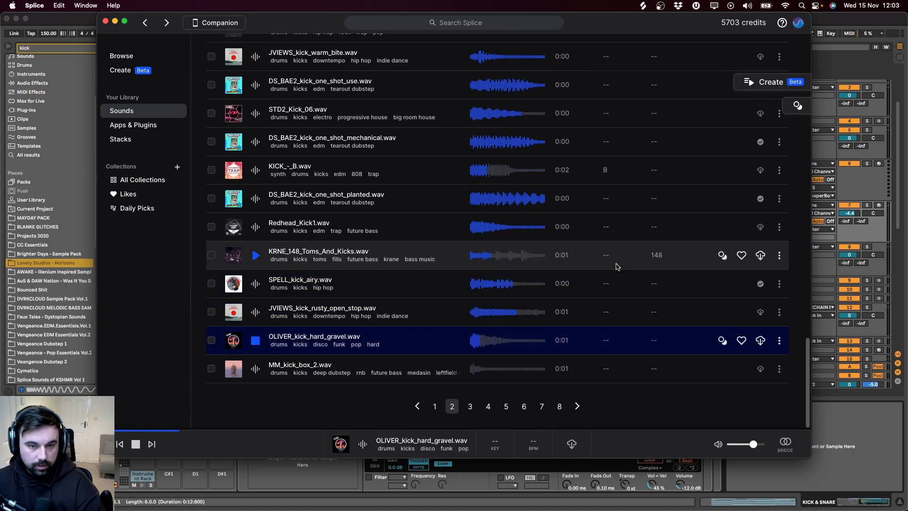
pyautogui.press('Down')
pyautogui.press('Down')
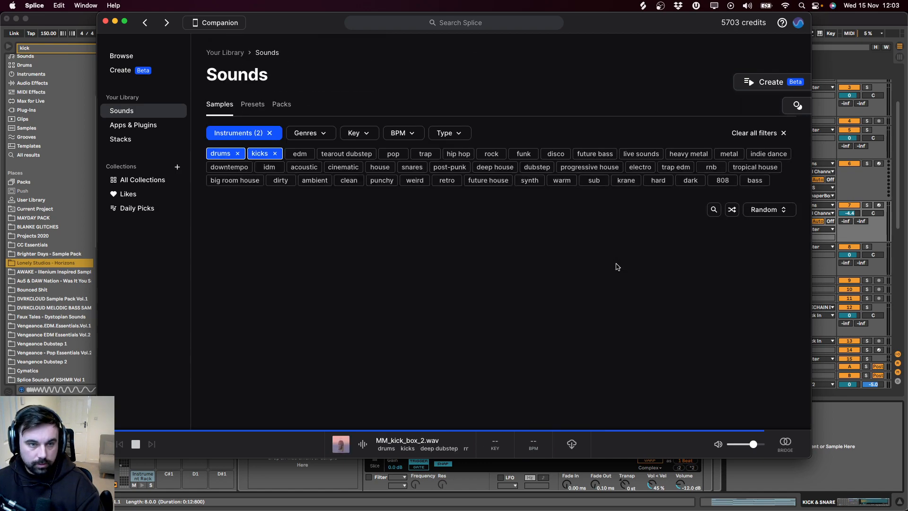
# Step: Audition the kick samples on results page 3 from TS_PP_kick_no_front_head_smooth.wav through DS_BAE2_kick_one_shot_artemis.wav
pyautogui.press('Down')
pyautogui.press('Down')
pyautogui.press('Down')
pyautogui.press('Up')
pyautogui.press('Down')
pyautogui.press('Down')
pyautogui.press('Down')
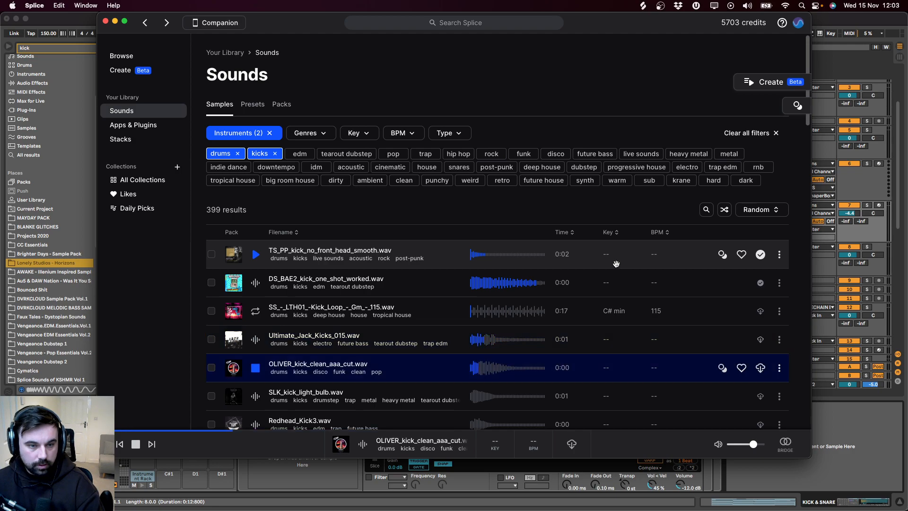
pyautogui.press('Down')
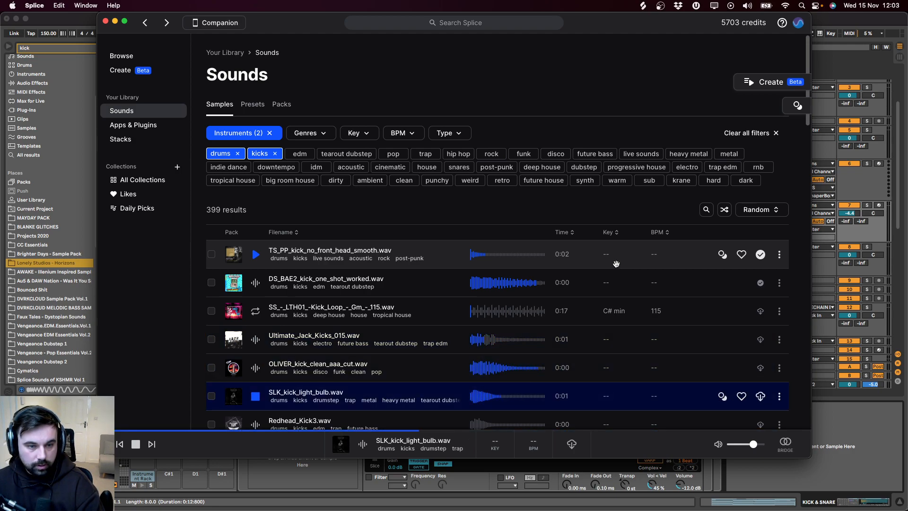
pyautogui.press('Down')
pyautogui.press('Down')
pyautogui.press('Down')
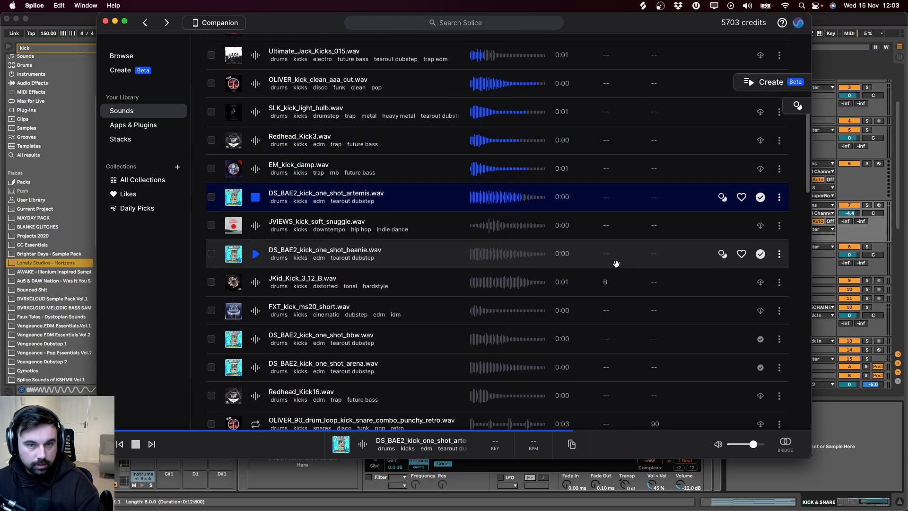
# Step: Load DS_BAE2_kick_one_shot_artemis.wav into Live's Instrument Rack as a second chain under the GOLDHOUSE kick
pyautogui.moveTo(330, 194); pyautogui.dragTo(293, 482)
pyautogui.press('space')
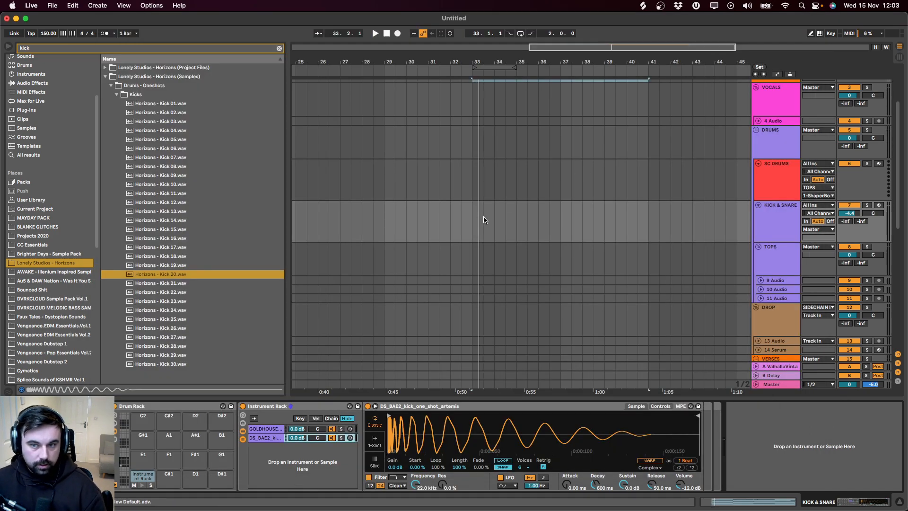
# Step: Create an eight-bar MIDI clip on KICK & SNARE beneath the PIANO clip, add a C1 kick note at its start and play it
pyautogui.scroll(4, 794, 246)
pyautogui.click(501, 141)
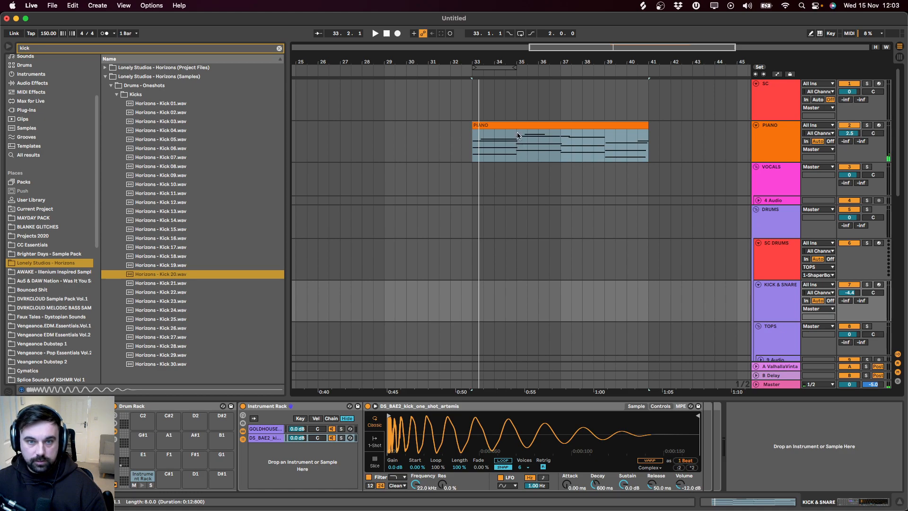
pyautogui.scroll(-2, 491, 244)
pyautogui.moveTo(473, 249); pyautogui.dragTo(643, 252)
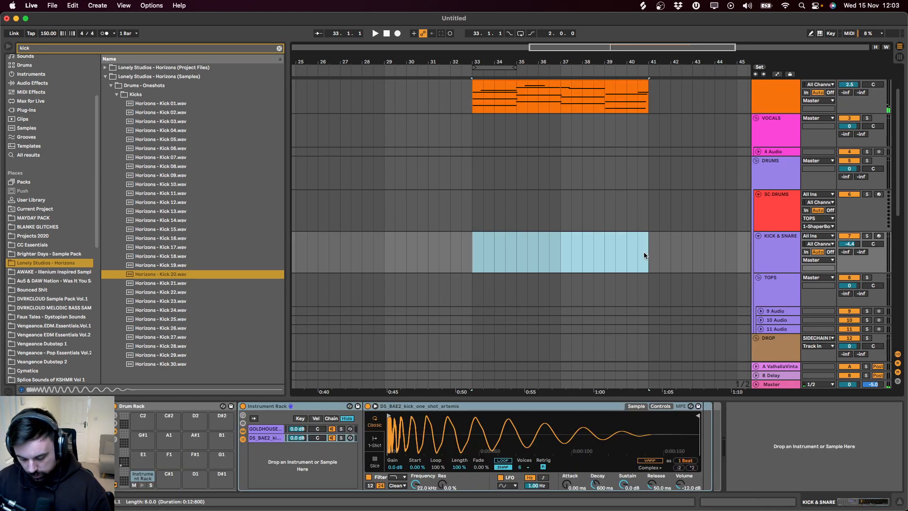
pyautogui.press('super+shift+m')
pyautogui.doubleClick(256, 141)
pyautogui.press('space')
pyautogui.press('super+alt+e')
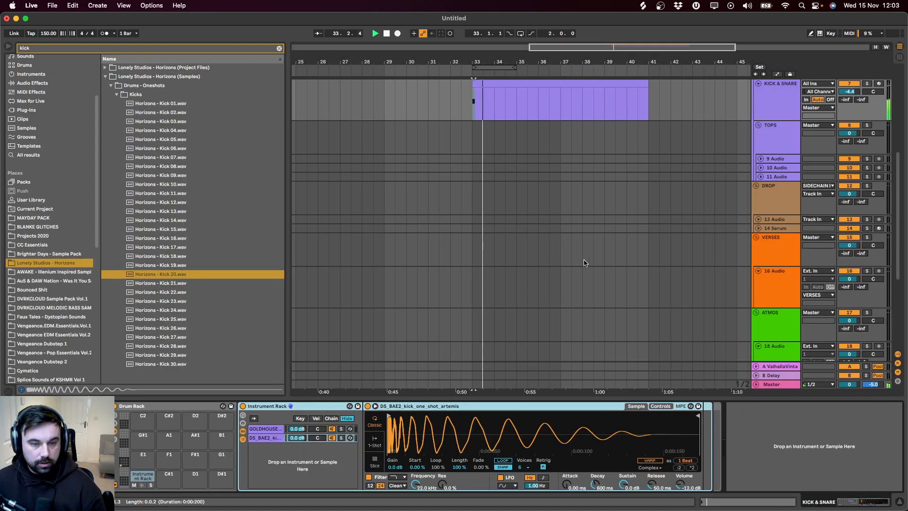
# Step: Set the DS_BAE2 artemis kick to 1-Shot mode at -4.00 dB and the GOLDHOUSE kick's volume to -1.69 dB
pyautogui.click(261, 429)
pyautogui.click(263, 437)
pyautogui.click(373, 440)
pyautogui.press('space')
pyautogui.click(263, 429)
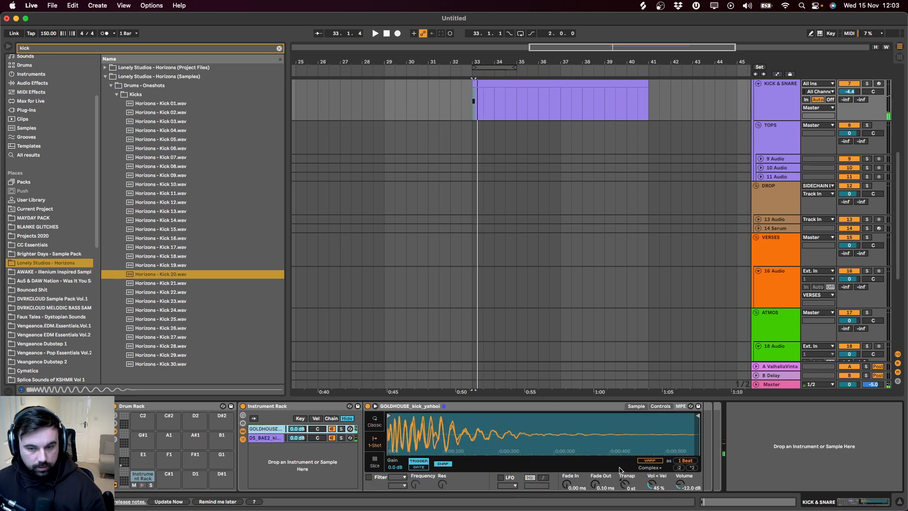
pyautogui.click(250, 439)
pyautogui.moveTo(670, 481); pyautogui.dragTo(671, 468)
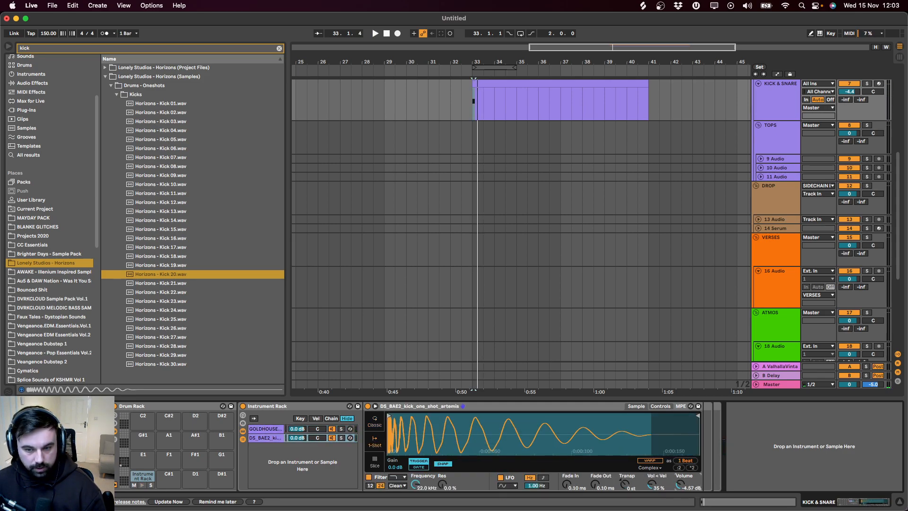
pyautogui.click(264, 429)
pyautogui.press('space')
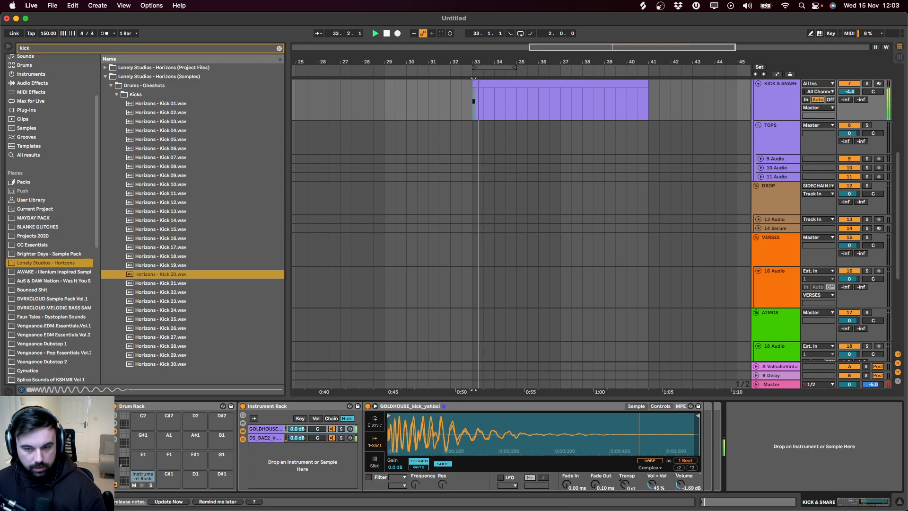
# Step: Add kick notes at 1.2.3 and 2.2.3 in the KICK & SNARE clip and duplicate the two-bar pattern into bars 3 and 4
pyautogui.doubleClick(498, 85)
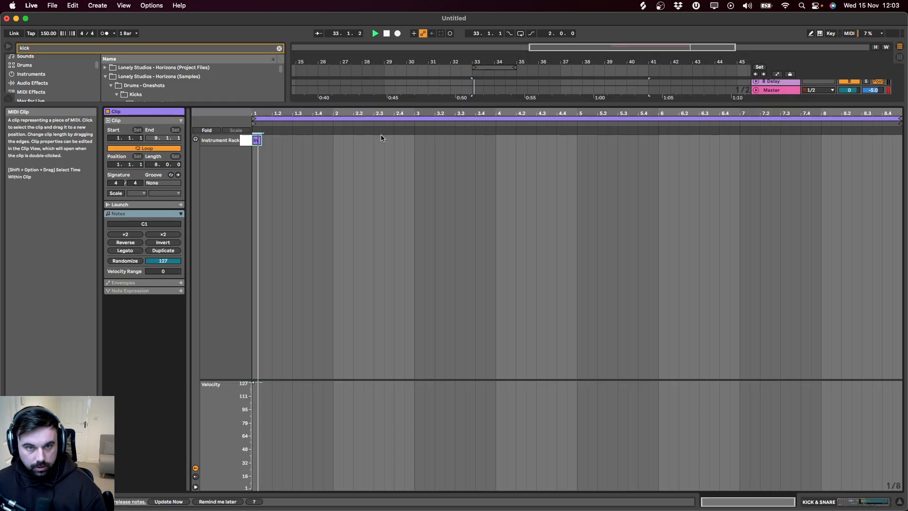
pyautogui.doubleClick(288, 140)
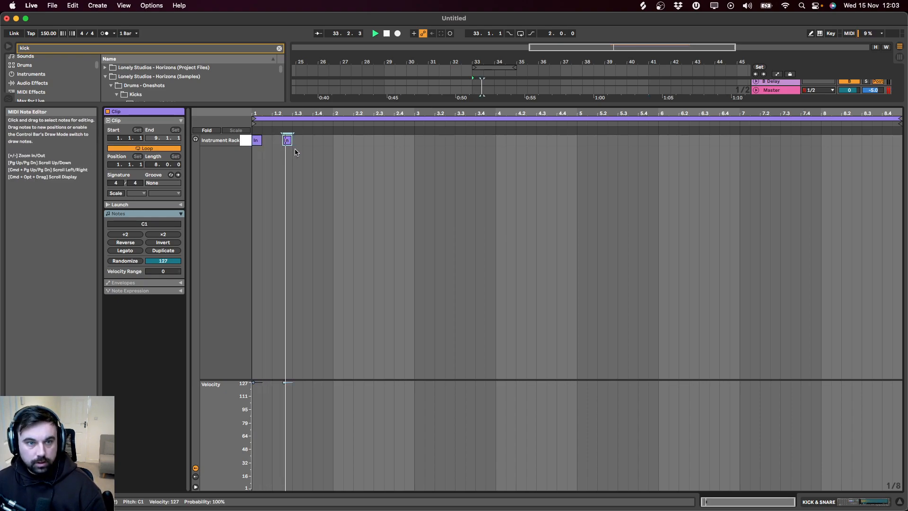
pyautogui.doubleClick(368, 140)
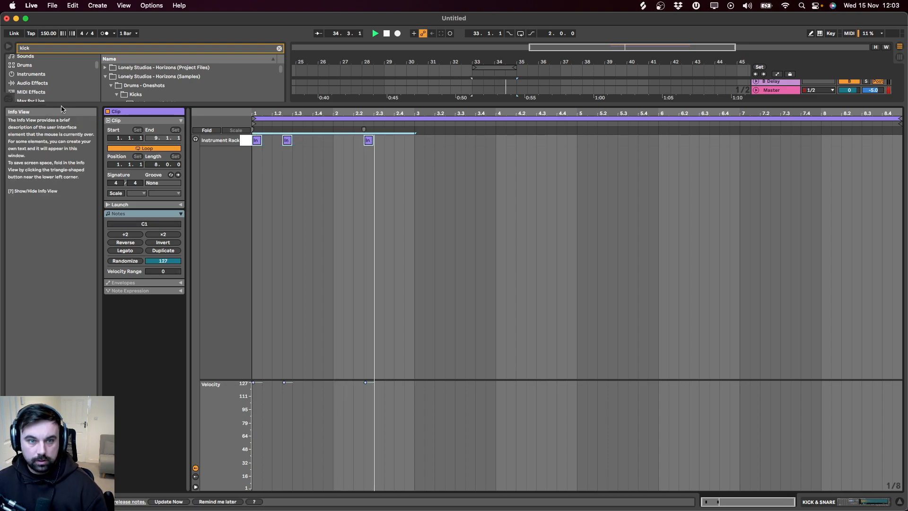
pyautogui.press('super+d')
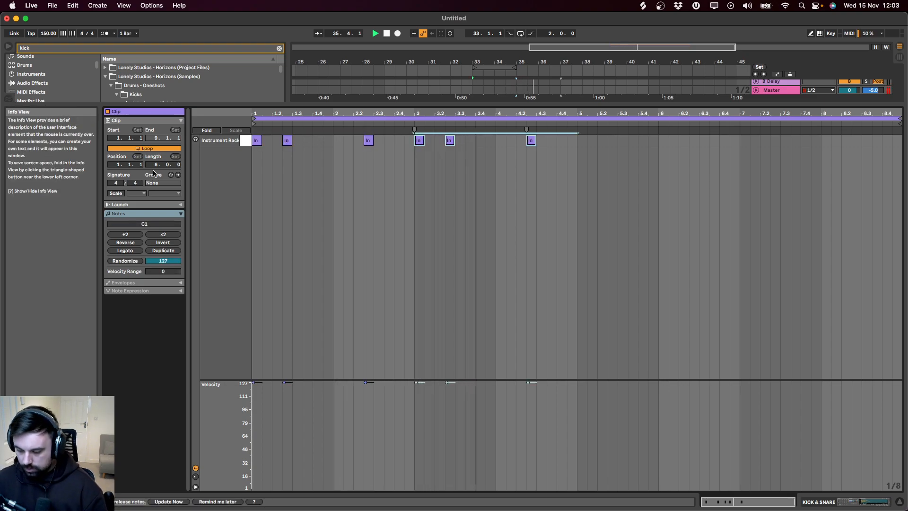
pyautogui.press('space')
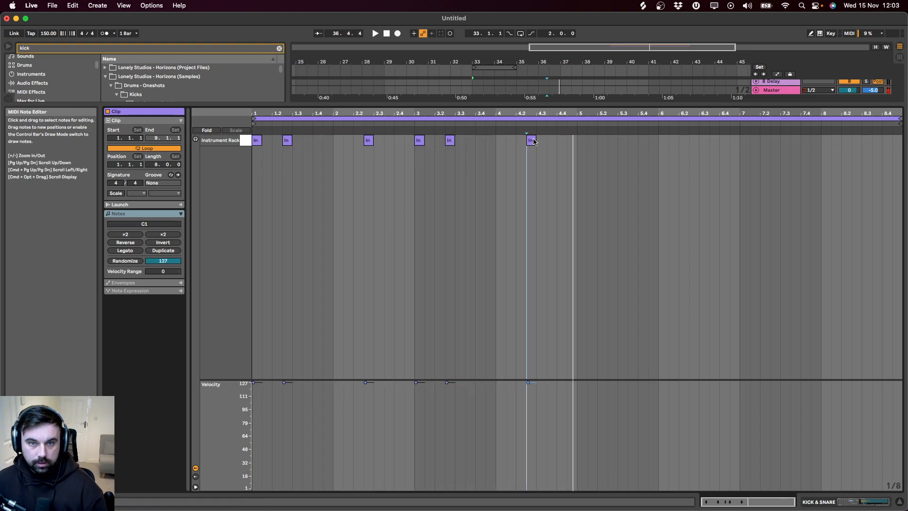
# Step: Move the kicks in bars 2 and 4 an eighth note earlier, then duplicate the four-bar pattern into bars 5 to 8
pyautogui.moveTo(530, 140); pyautogui.dragTo(520, 141)
pyautogui.moveTo(368, 140); pyautogui.dragTo(358, 141)
pyautogui.press('space')
pyautogui.press('super+a')
pyautogui.press('super+d')
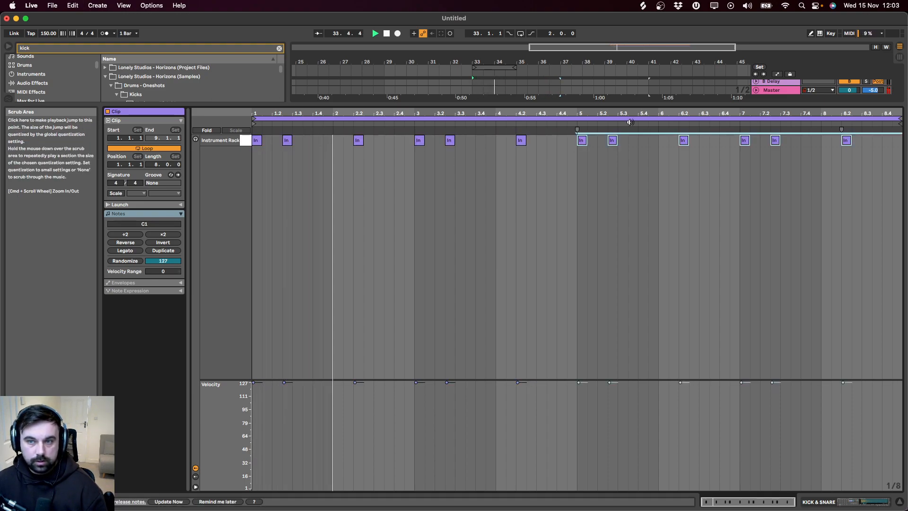
pyautogui.hotkey('shift', 'Tab')
pyautogui.click(787, 103)
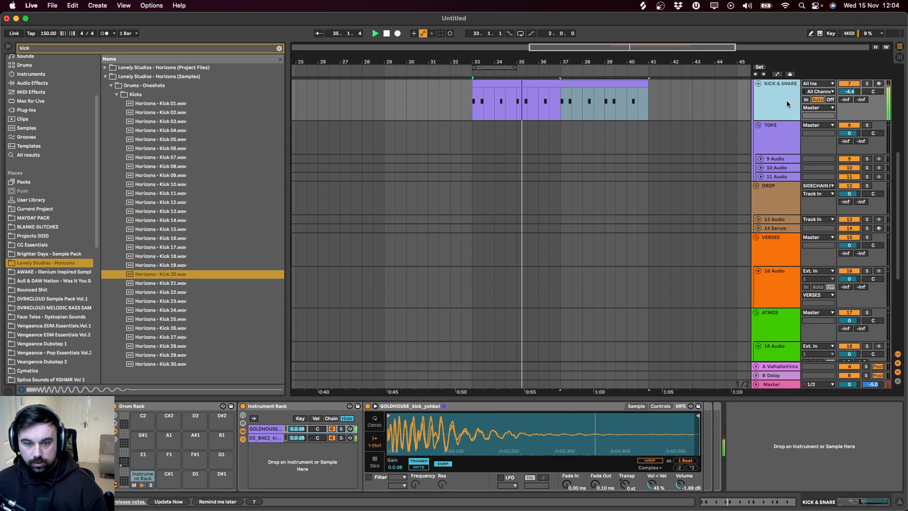
# Step: Mute the PIANO track and play the KICK & SNARE clip from its start
pyautogui.press('space')
pyautogui.click(342, 431)
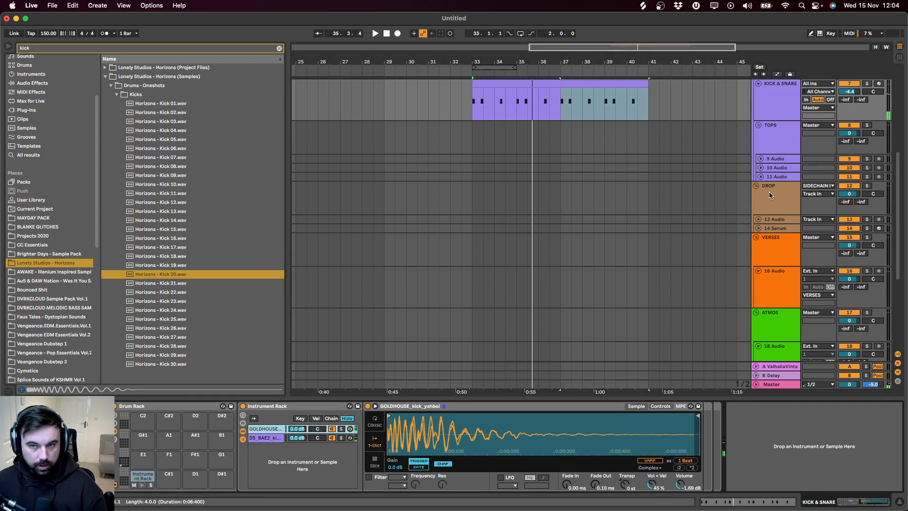
pyautogui.scroll(5, 731, 100)
pyautogui.click(787, 104)
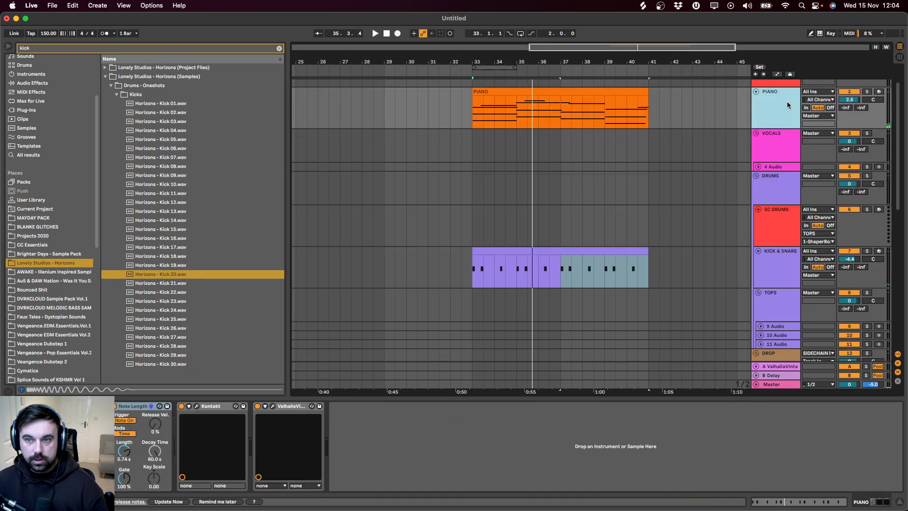
pyautogui.click(855, 92)
pyautogui.press('space')
pyautogui.click(564, 250)
pyautogui.press('space')
pyautogui.click(778, 268)
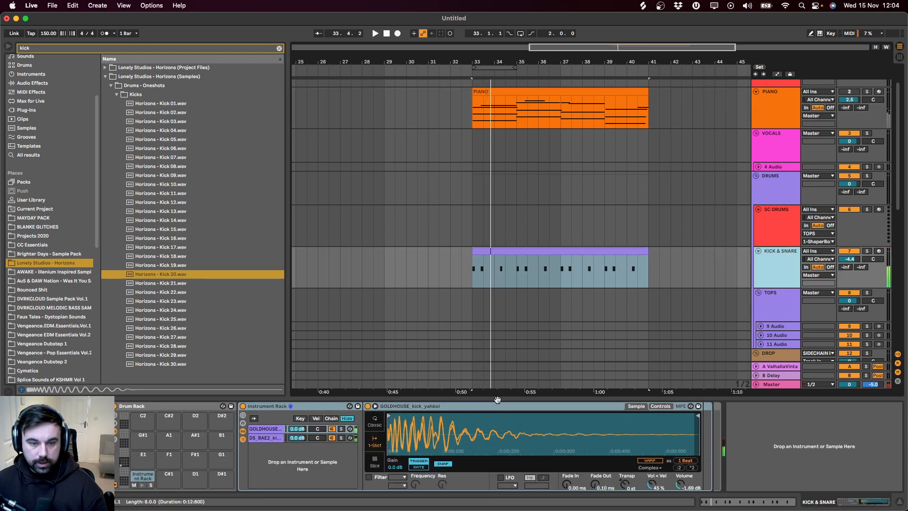
# Step: Find EQ Eight in the browser, add it to the GOLDHOUSE kick chain, and place the DS_BAE2 chain above that chain
pyautogui.press('super+f')
pyautogui.write('eq')
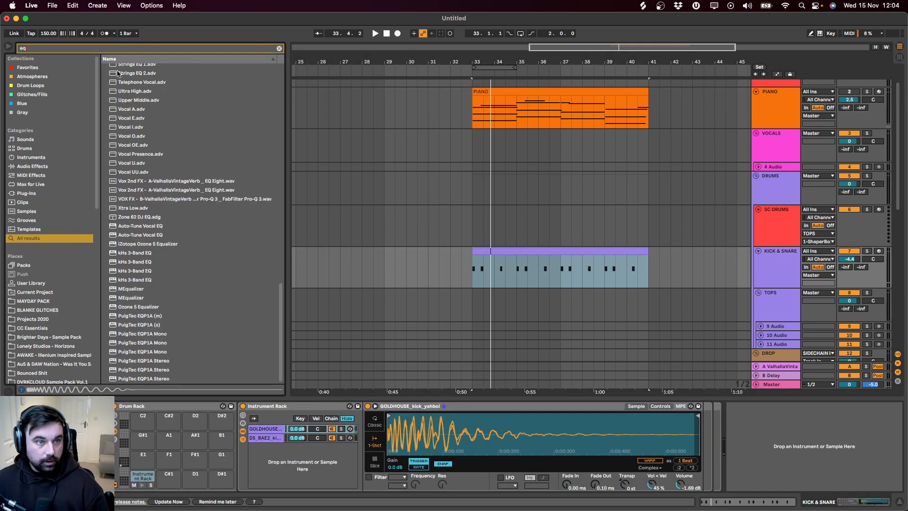
pyautogui.moveTo(279, 271); pyautogui.dragTo(283, 34)
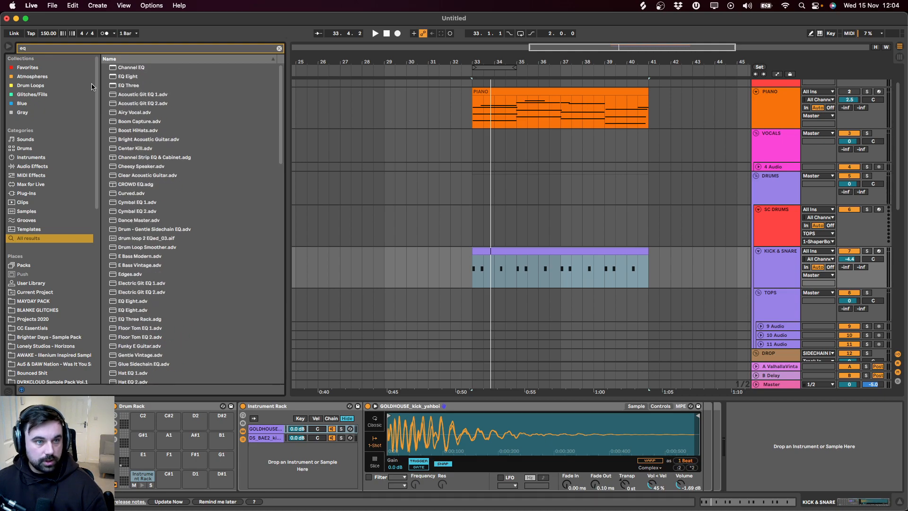
pyautogui.moveTo(118, 77); pyautogui.dragTo(144, 99)
pyautogui.moveTo(254, 430); pyautogui.dragTo(242, 431)
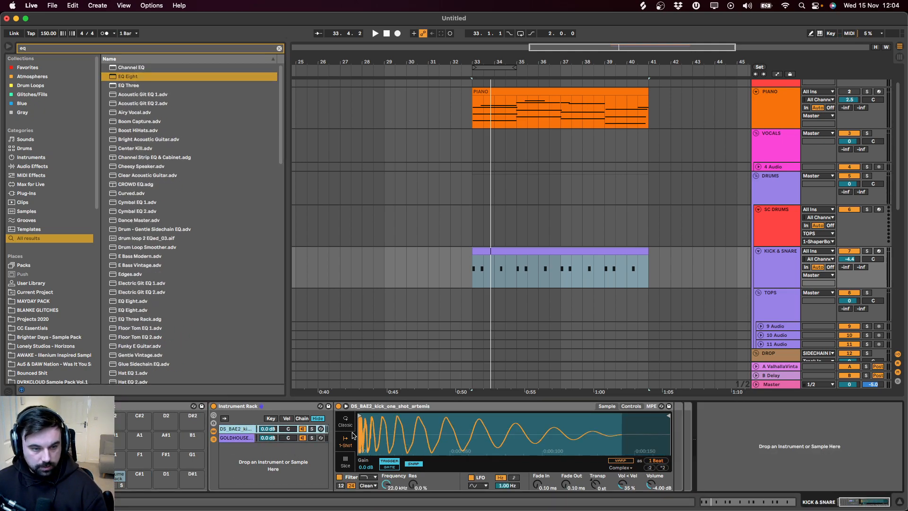
pyautogui.click(233, 439)
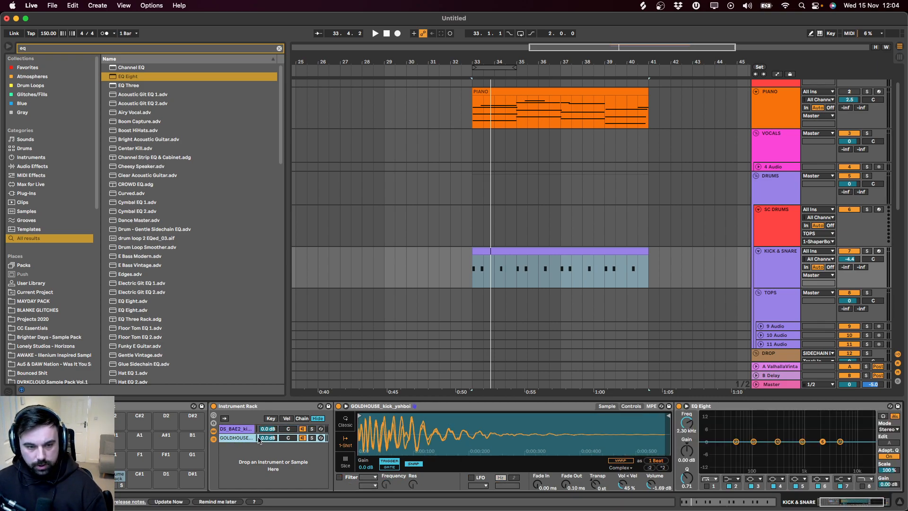
# Step: Cut band 3 of the GOLDHOUSE kick's EQ Eight by 3.64 dB at 109 Hz and play the kicks to check it
pyautogui.moveTo(754, 441)
pyautogui.mouseDown()
pyautogui.moveTo(737, 438)
pyautogui.moveTo(748, 452)
pyautogui.moveTo(763, 427)
pyautogui.moveTo(742, 443)
pyautogui.moveTo(747, 438)
pyautogui.moveTo(755, 449)
pyautogui.mouseUp()
pyautogui.press('space')
pyautogui.press('space')
pyautogui.press('space')
pyautogui.press('space')
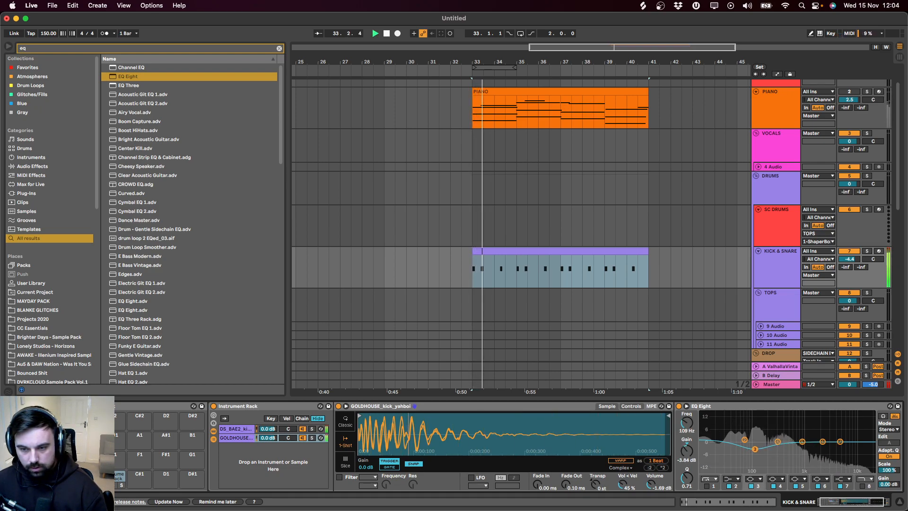
# Step: Unmute the PIANO track and play it with the kicks, comparing them without and with the GOLDHOUSE chain
pyautogui.click(833, 94)
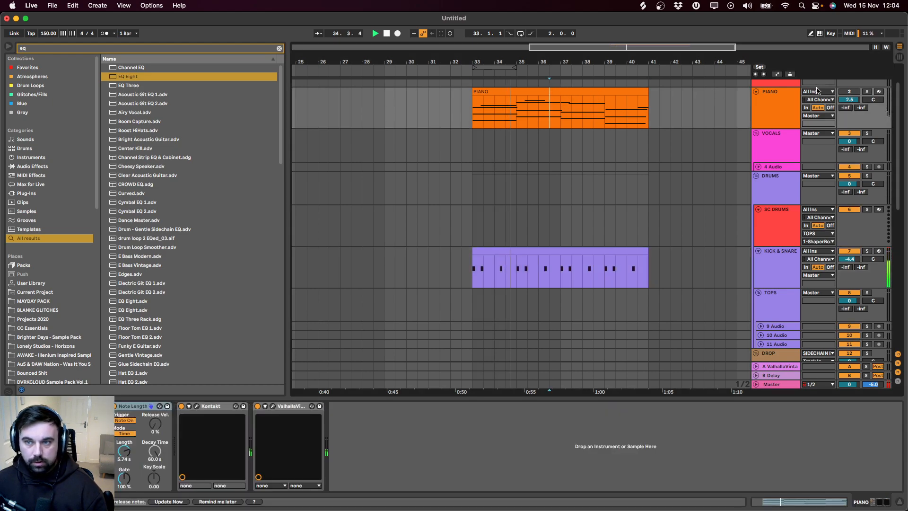
pyautogui.click(772, 286)
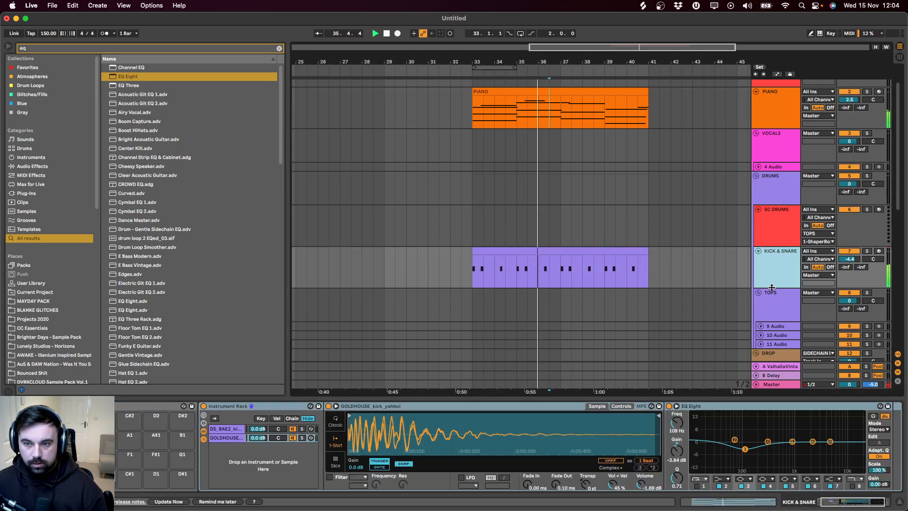
pyautogui.press('space')
pyautogui.press('space')
pyautogui.click(292, 438)
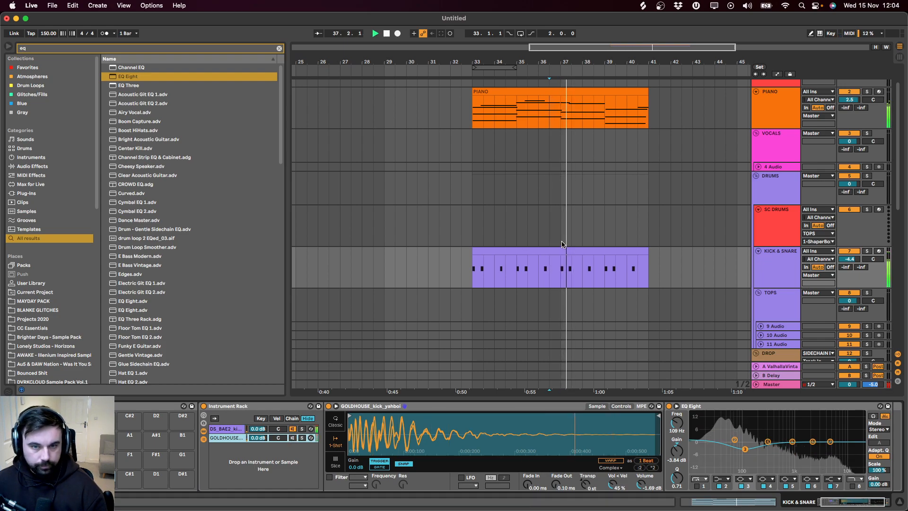
pyautogui.click(487, 251)
pyautogui.press('space')
pyautogui.press('space')
pyautogui.press('space')
pyautogui.press('space')
# Step: Lower the GOLDHOUSE kick chain's volume to -3.0 dB and play the kicks again
pyautogui.moveTo(266, 438); pyautogui.dragTo(267, 444)
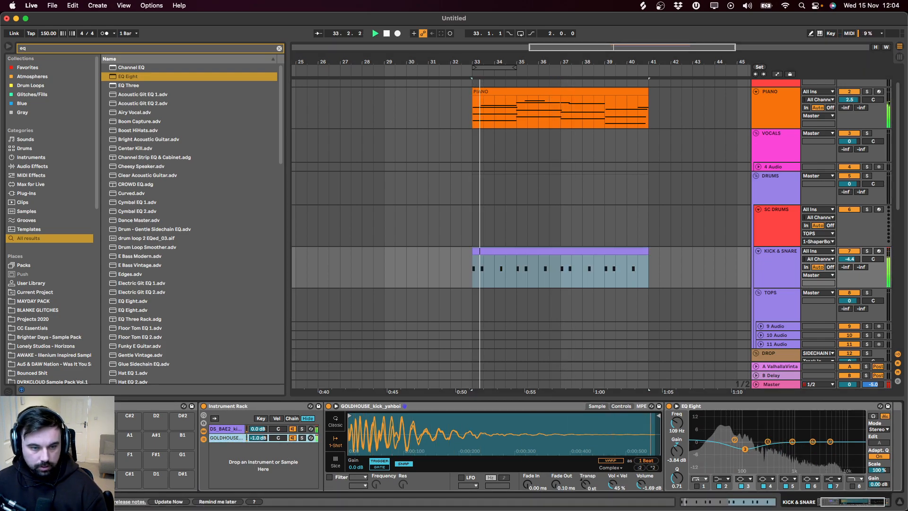
pyautogui.click(526, 252)
pyautogui.press('space')
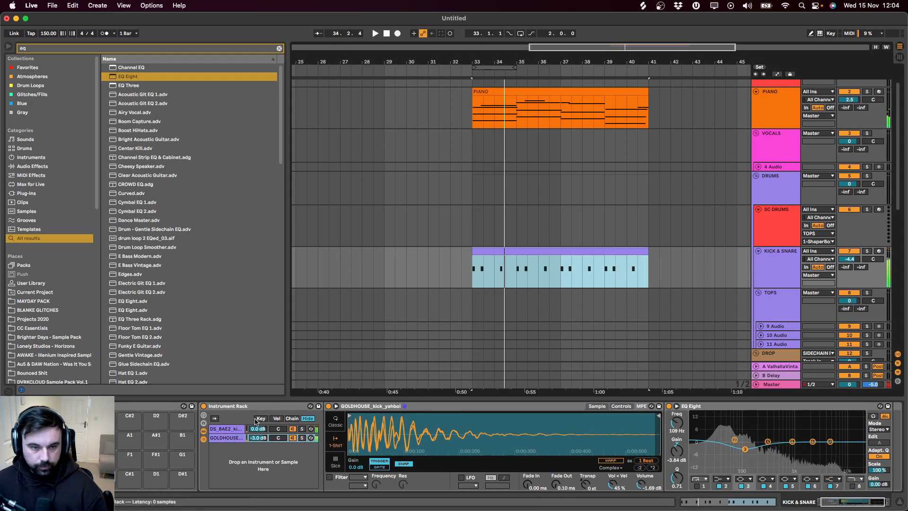
# Step: Replace the DS_BAE2 chain's sample with DS_BAE2_kick_one_shot_beanie.wav from Splice and play the clip
pyautogui.click(230, 430)
pyautogui.press('super+Tab')
pyautogui.press('Down')
pyautogui.press('Down')
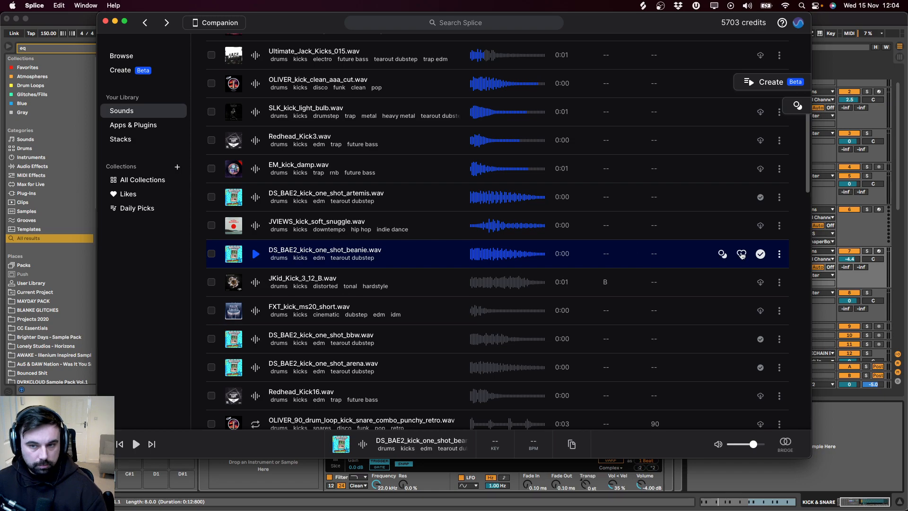
pyautogui.moveTo(368, 250); pyautogui.dragTo(465, 430)
pyautogui.press('space')
pyautogui.click(491, 252)
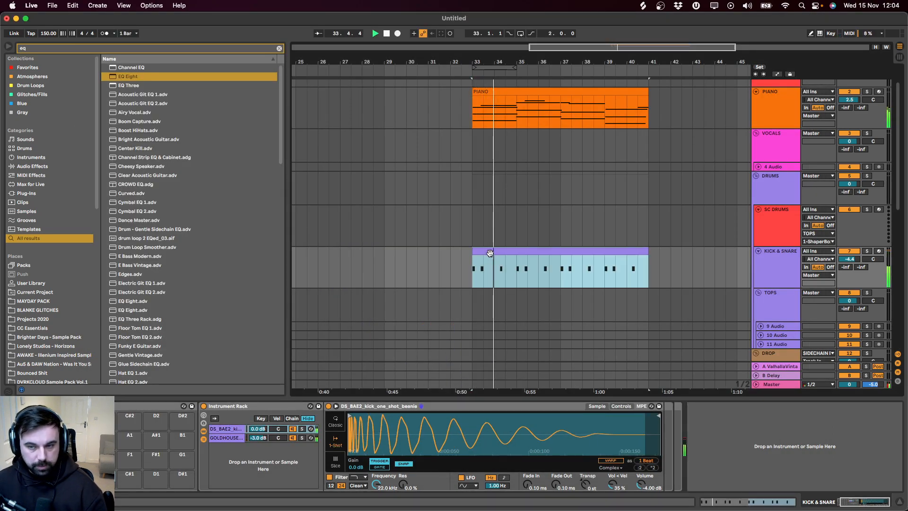
pyautogui.press('space')
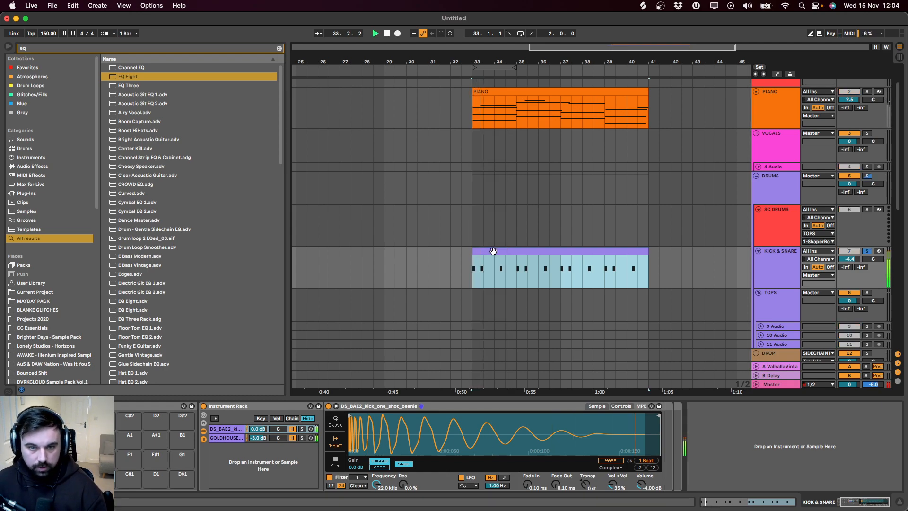
# Step: Compare the layered kicks soloed and together with the piano
pyautogui.click(868, 251)
pyautogui.press('space')
pyautogui.press('space')
pyautogui.press('space')
pyautogui.press('space')
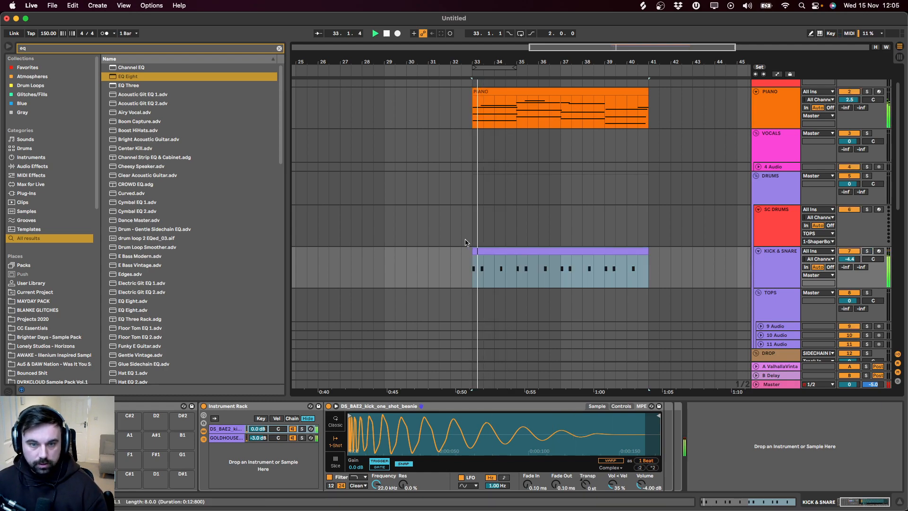
# Step: Copy the KICK & SNARE clip onto the SC track at bar 33 to trigger the sidechain
pyautogui.click(506, 251)
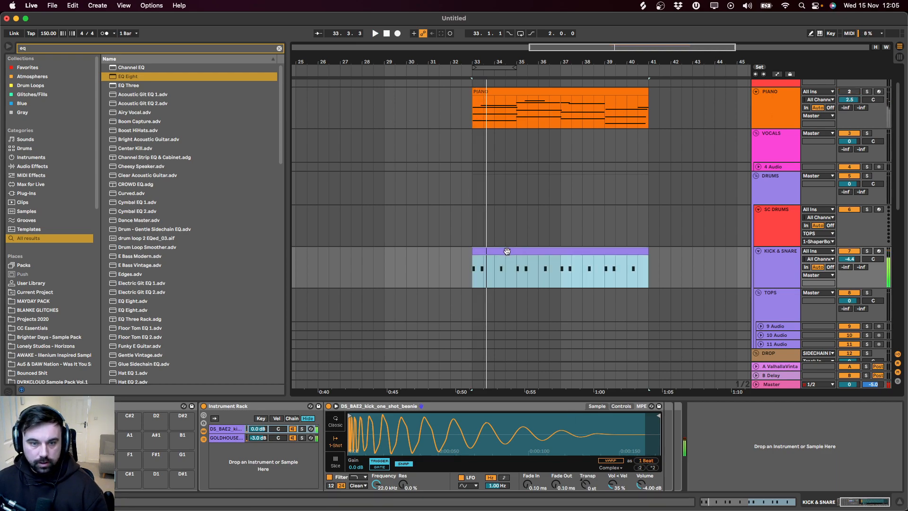
pyautogui.scroll(2, 543, 301)
pyautogui.moveTo(551, 284); pyautogui.dragTo(551, 83)
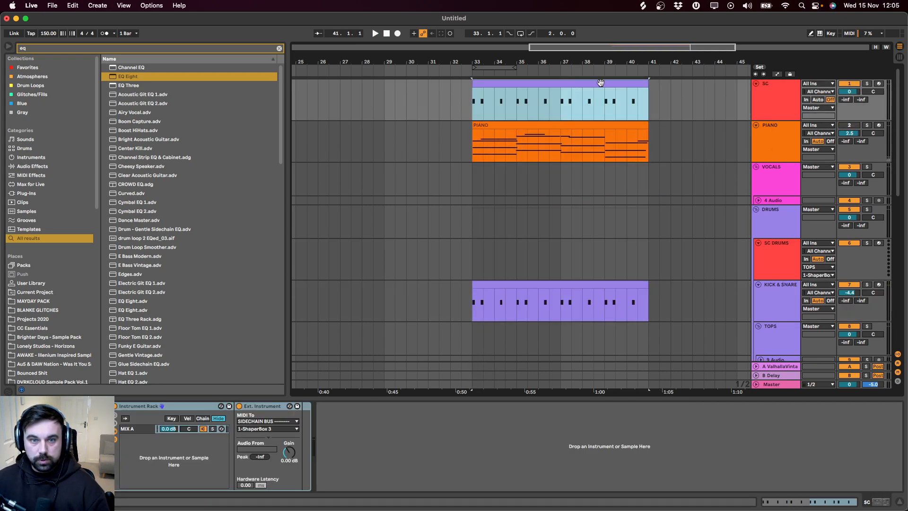
pyautogui.click(850, 128)
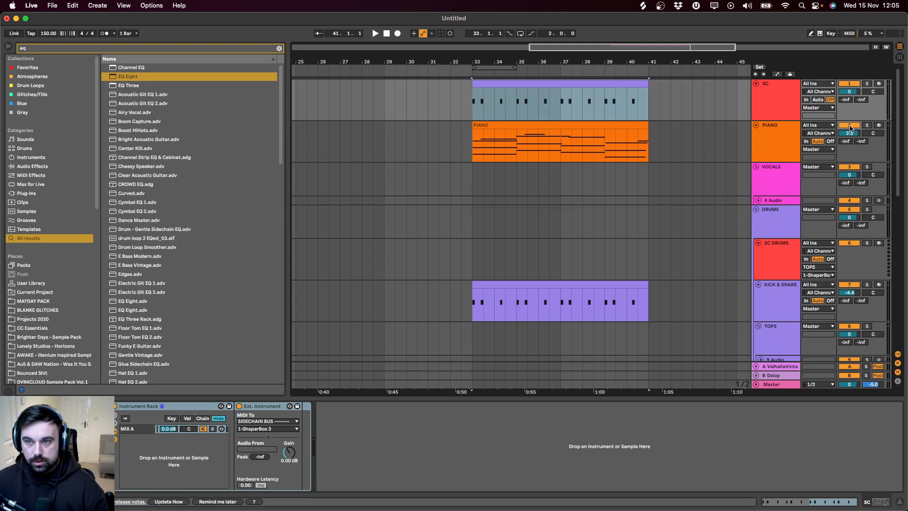
# Step: Fold all tracks, unfold only PIANO, select its MIDI clip and mute the PIANO track
pyautogui.keyDown('alt'); pyautogui.click(755, 208); pyautogui.keyUp('alt')
pyautogui.click(770, 93)
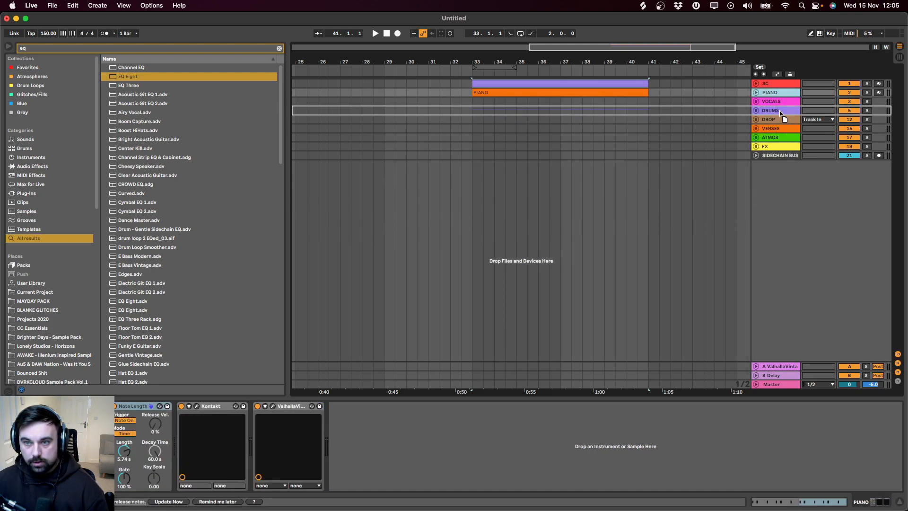
pyautogui.click(755, 93)
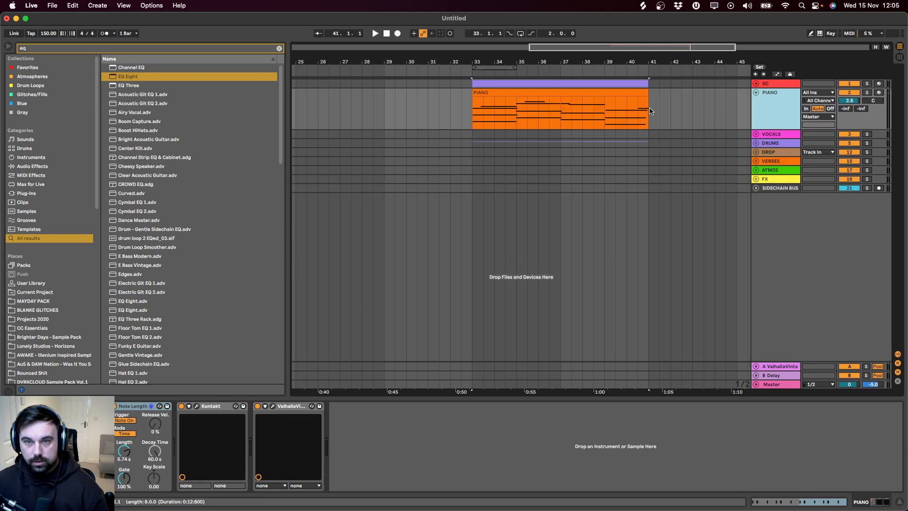
pyautogui.click(603, 92)
pyautogui.click(846, 93)
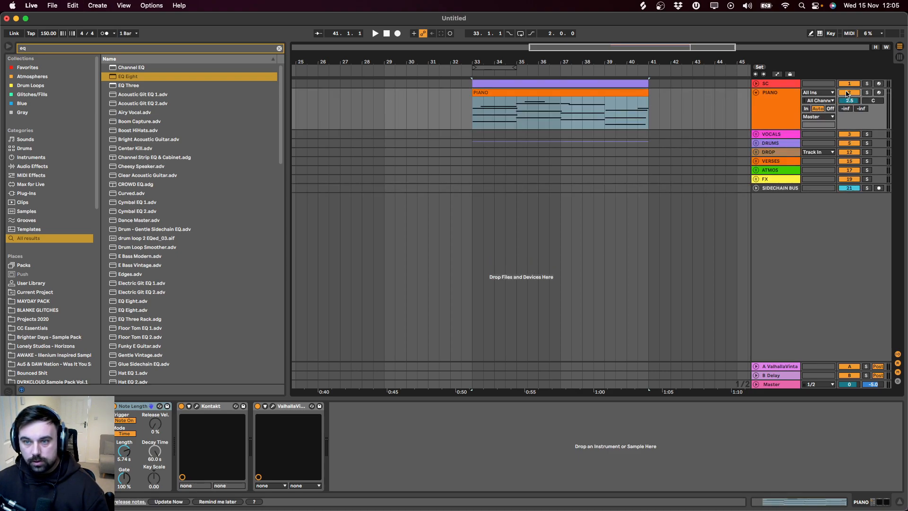
# Step: Unfold the DROP group, paste the PIANO clip onto the 14 Serum track at bar 33 and play it
pyautogui.click(755, 154)
pyautogui.click(770, 195)
pyautogui.click(478, 195)
pyautogui.hotkey('ctrl', 'v')
pyautogui.press('space')
pyautogui.click(758, 195)
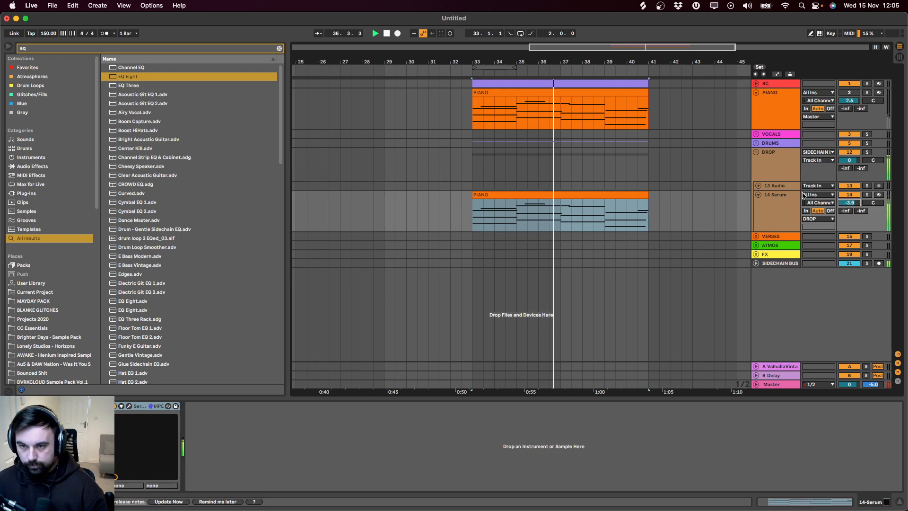
# Step: Unfold the DRUMS group and add the Drum - Full Parallel.adv compressor preset to the KICK & SNARE track
pyautogui.click(774, 140)
pyautogui.click(756, 142)
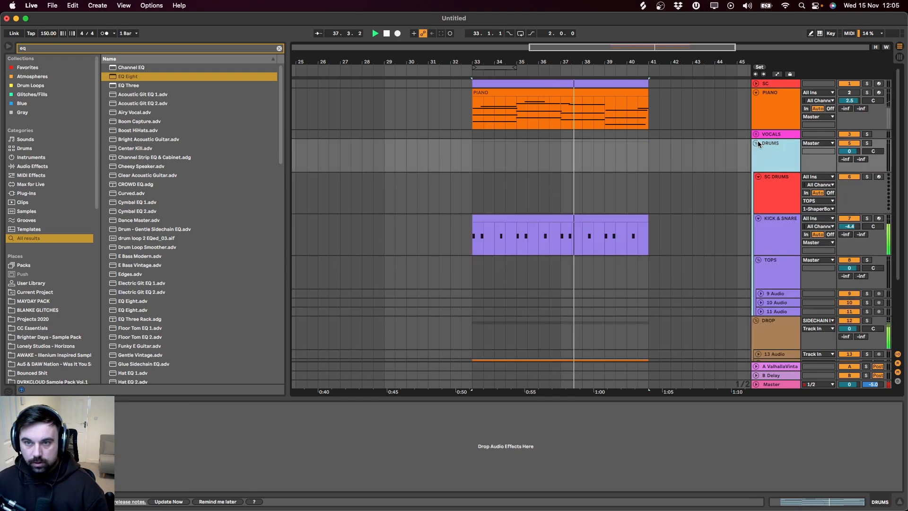
pyautogui.click(790, 236)
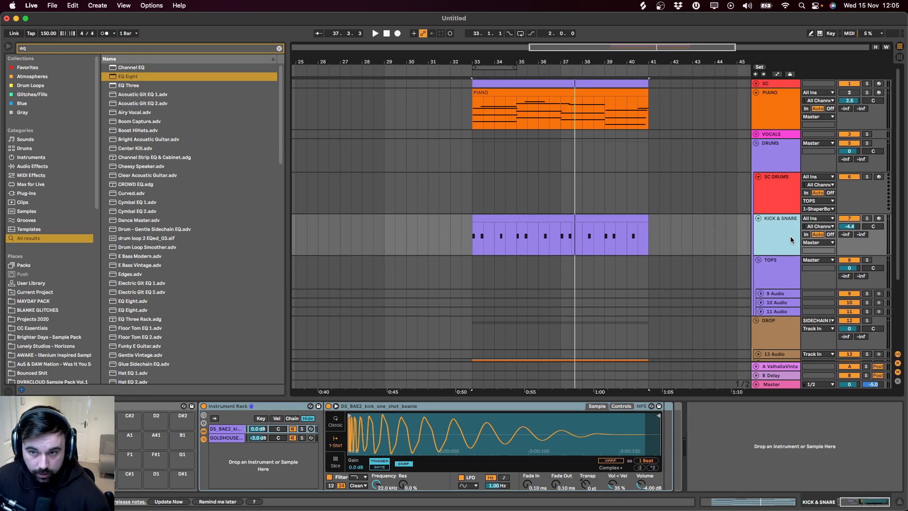
pyautogui.press('super+f')
pyautogui.write('drum pa')
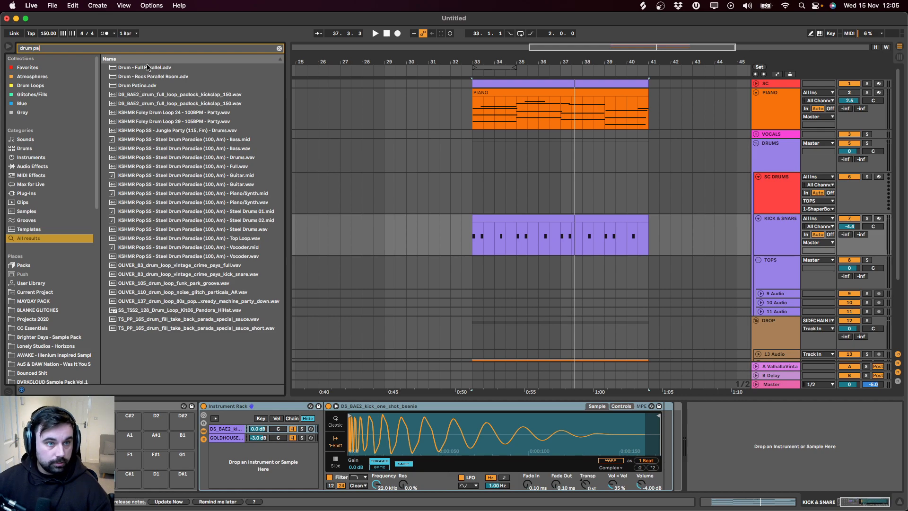
pyautogui.doubleClick(147, 67)
pyautogui.hscroll(-2, 590, 463)
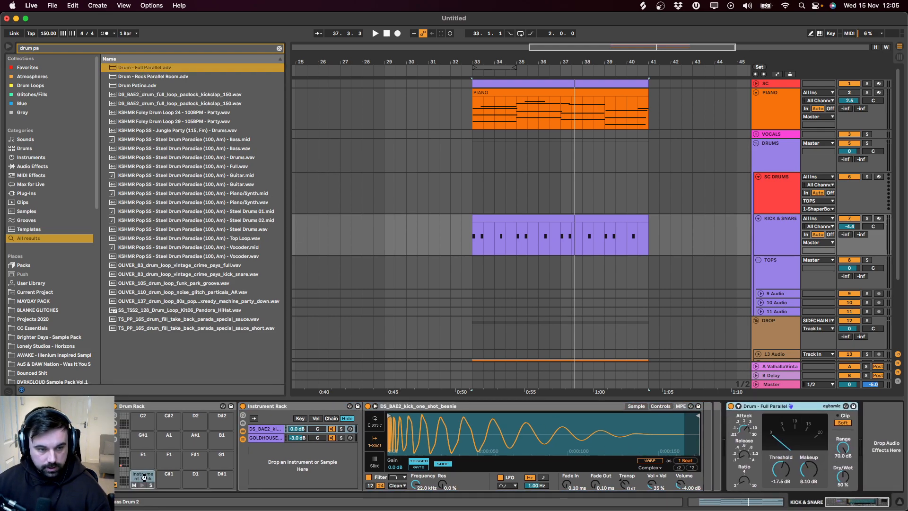
# Step: Set the Drum - Full Parallel compressor's Threshold to -14.3 dB, Makeup to 9.52 dB and Dry/Wet to 45% during playback
pyautogui.press('space')
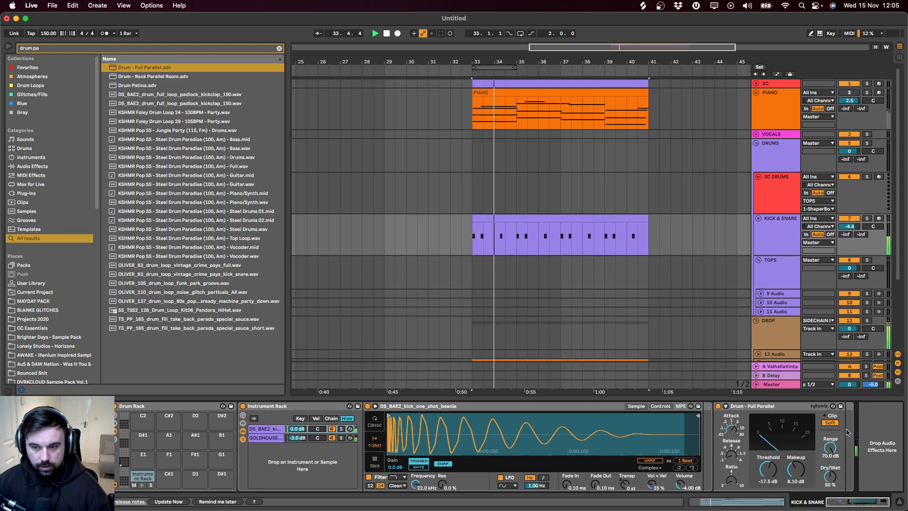
pyautogui.moveTo(796, 469); pyautogui.dragTo(768, 463)
pyautogui.moveTo(829, 476); pyautogui.dragTo(830, 482)
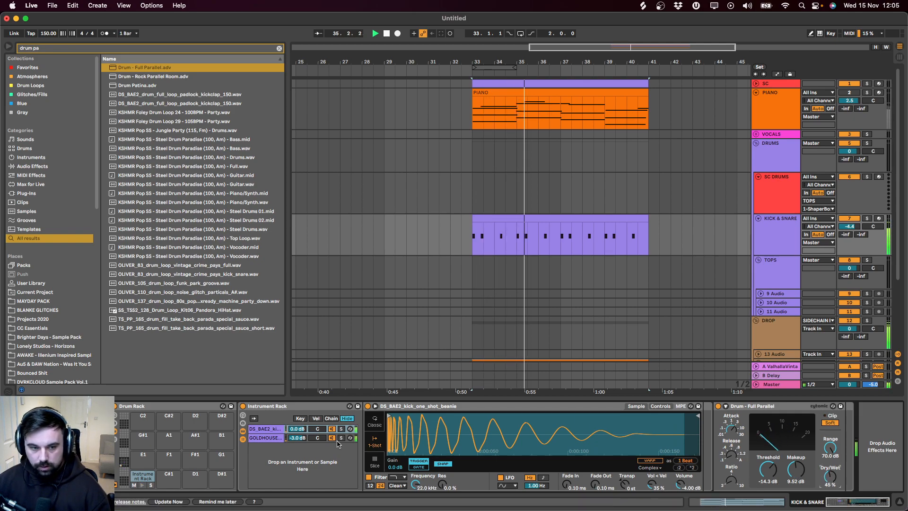
# Step: Solo KICK & SNARE to compare the kicks with the compressor bypassed and active, then play the full mix
pyautogui.click(867, 218)
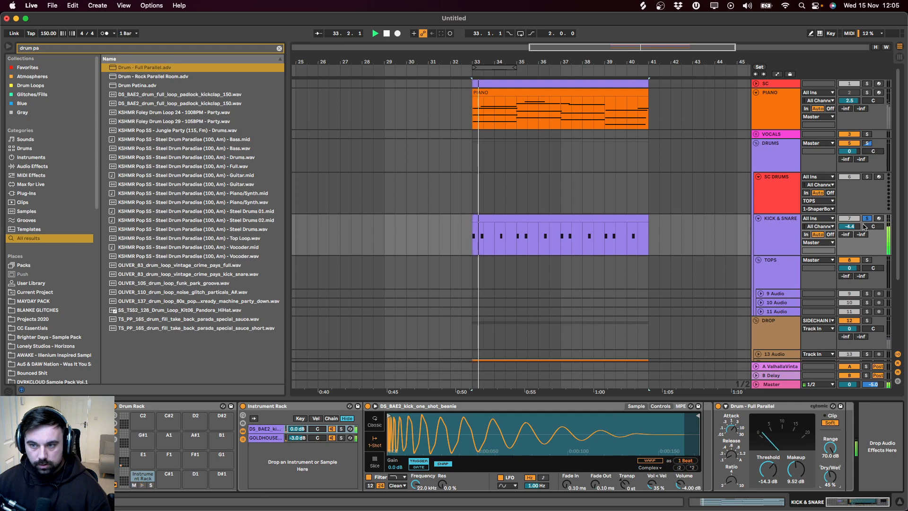
pyautogui.press('space')
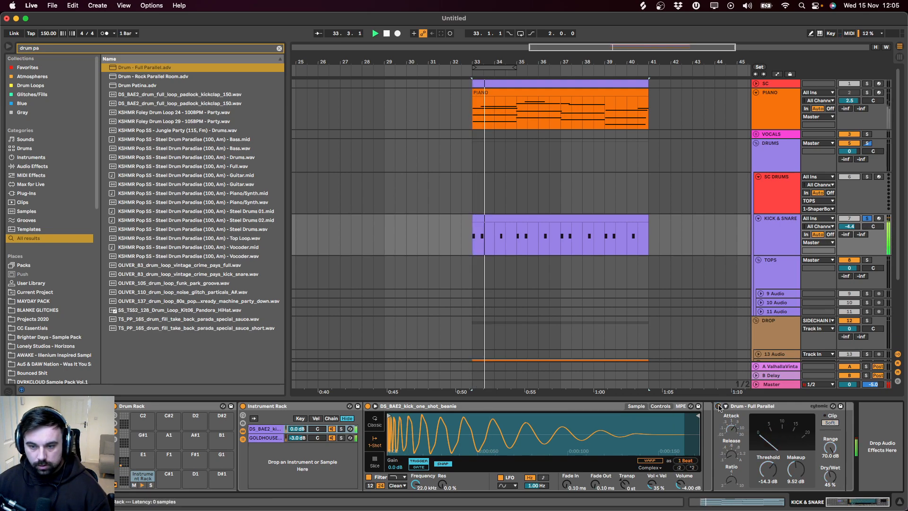
pyautogui.click(718, 407)
pyautogui.press('space')
pyautogui.press('space')
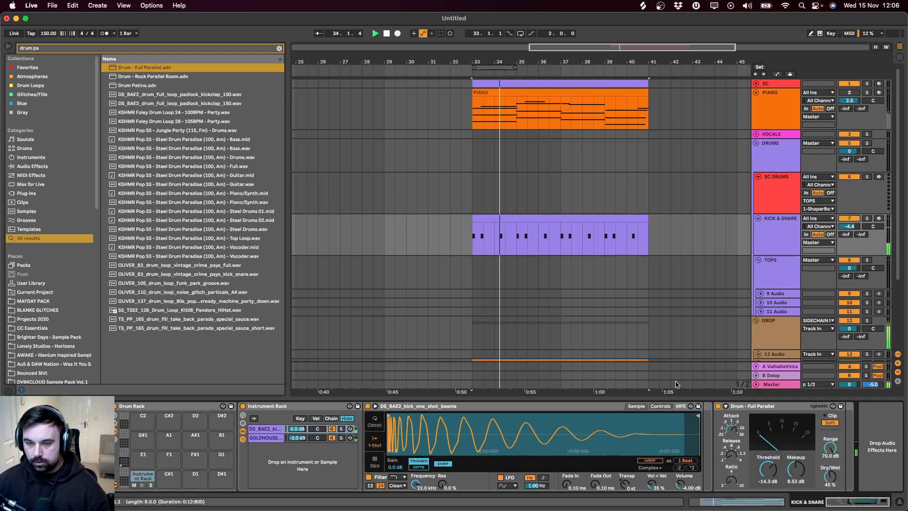
# Step: Find Drum Buss in the browser, add it after the compressor on the KICK & SNARE track and play the drop
pyautogui.press('space')
pyautogui.press('super+f')
pyautogui.write('drum')
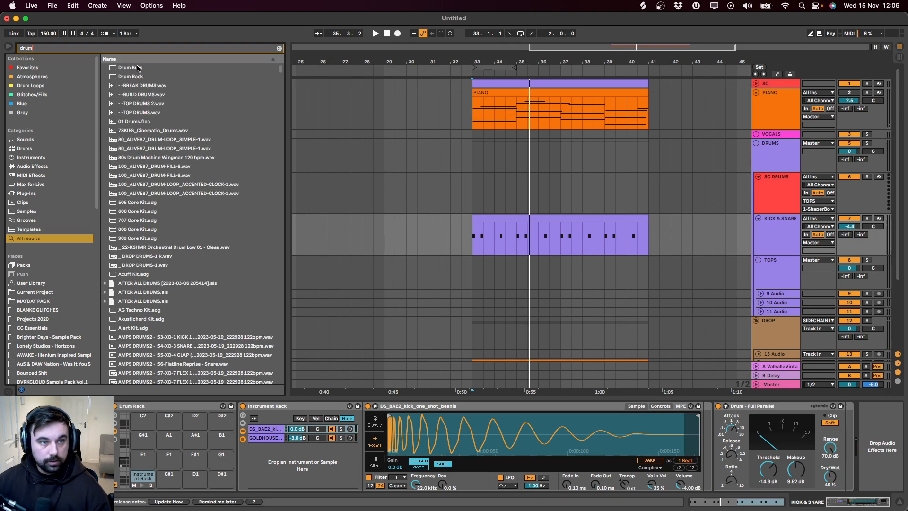
pyautogui.moveTo(139, 69); pyautogui.dragTo(840, 433)
pyautogui.press('space')
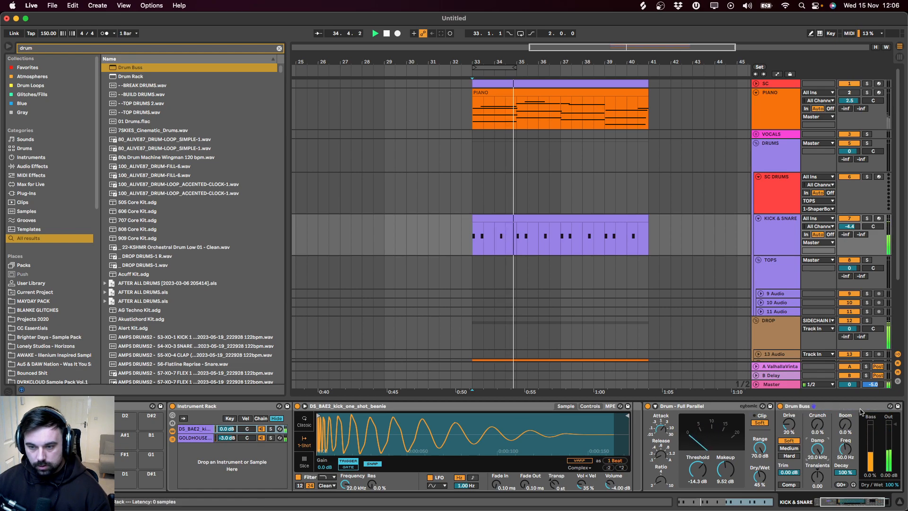
# Step: Set Drum Buss's Drive to 18%, tune its Boom frequency to 64.1 Hz and return the Boom amount to 0%
pyautogui.moveTo(788, 424); pyautogui.dragTo(788, 416)
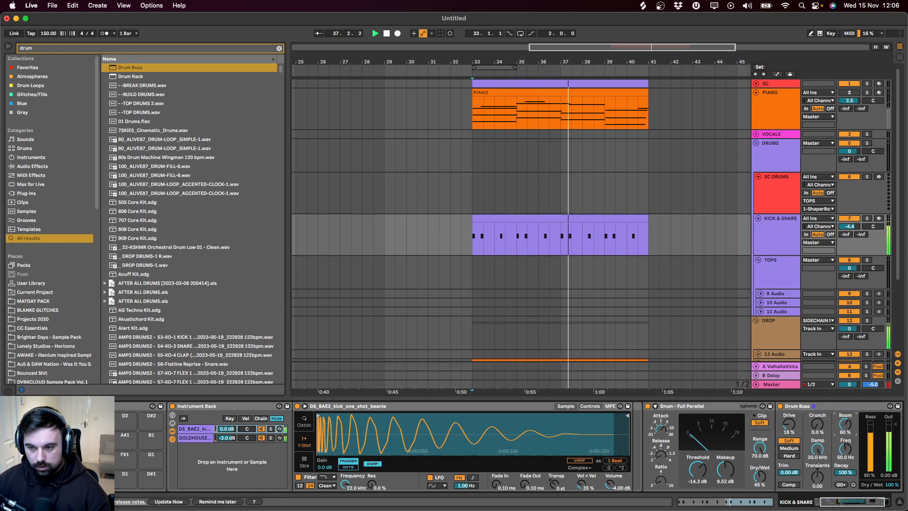
pyautogui.moveTo(845, 424)
pyautogui.mouseDown()
pyautogui.moveTo(851, 442)
pyautogui.moveTo(847, 423)
pyautogui.mouseUp()
pyautogui.press('space')
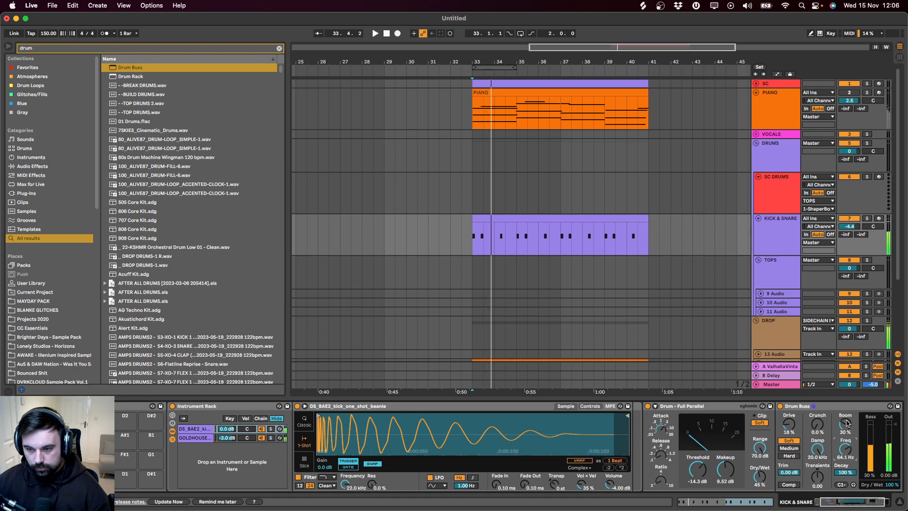
pyautogui.press('space')
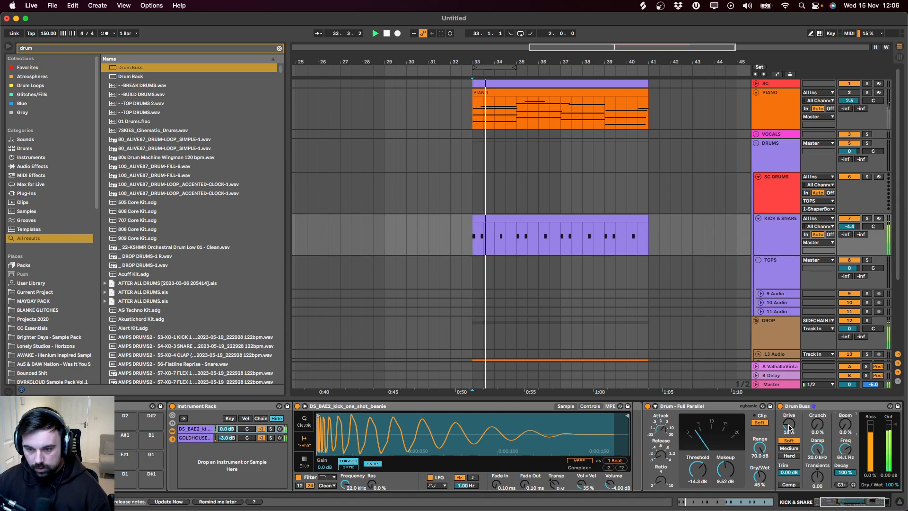
# Step: Set Drum Buss's Drive to 10%, its Dry/Wet to 18% and its output to -2.55 dB during playback
pyautogui.moveTo(789, 424); pyautogui.dragTo(788, 444)
pyautogui.press('space')
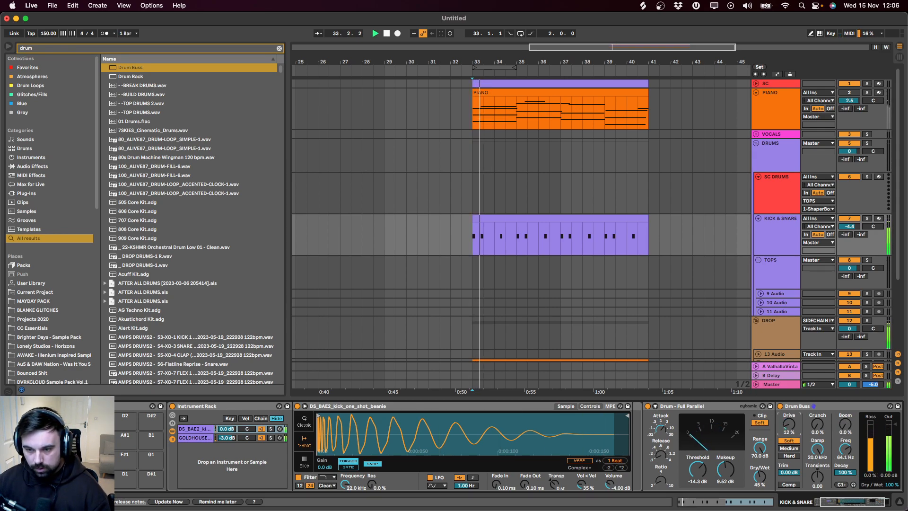
pyautogui.moveTo(889, 485); pyautogui.dragTo(895, 471)
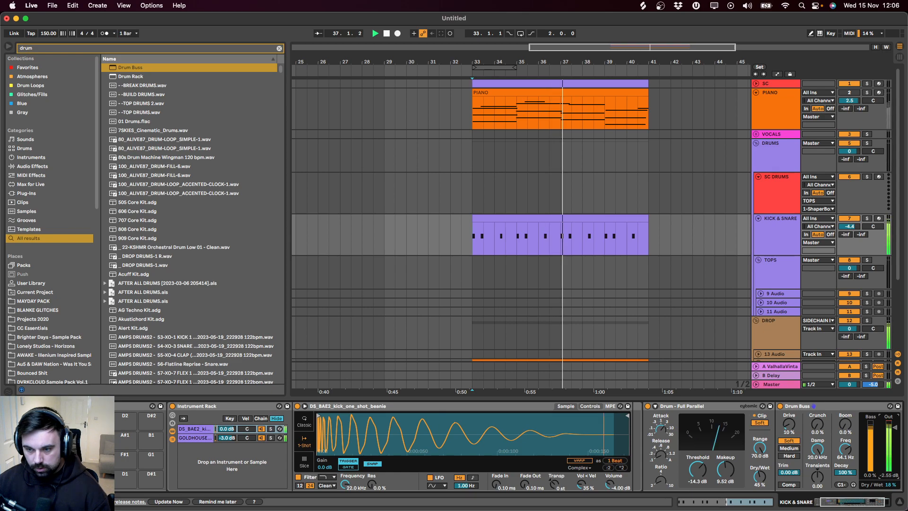
# Step: Raise the KICK & SNARE track's volume to -2.9 dB while playing its clip with the Serum chords
pyautogui.click(511, 215)
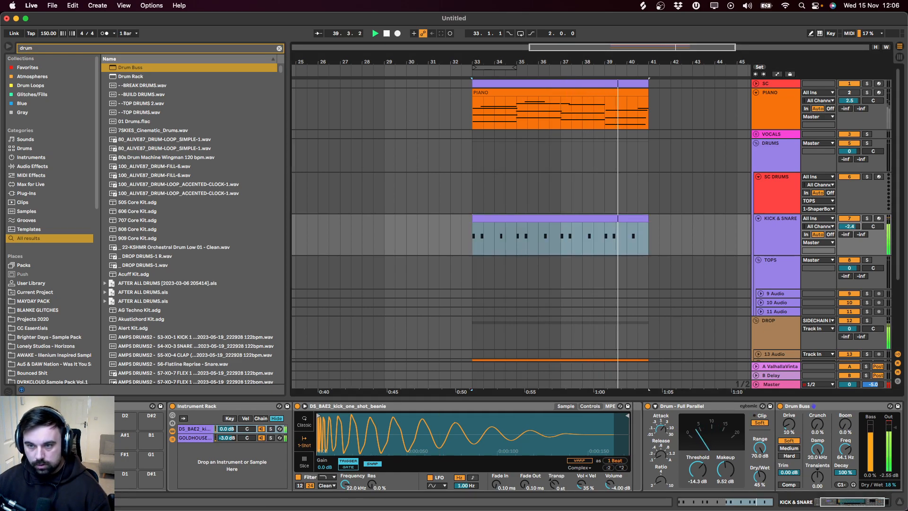
pyautogui.press('space')
pyautogui.press('space')
# Step: Group the Drum - Full Parallel compressor and Drum Buss into an Audio Effect Rack
pyautogui.click(662, 416)
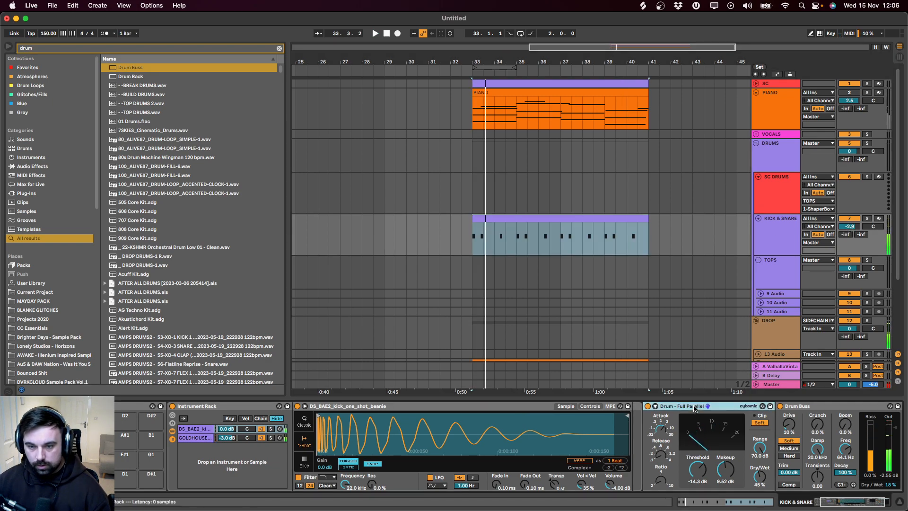
pyautogui.hscroll(-1, 637, 404)
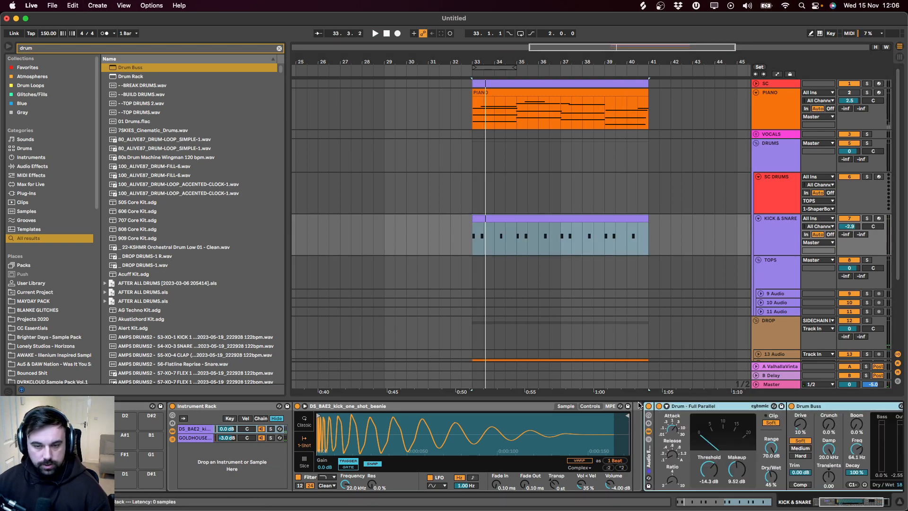
# Step: Compare the kick with its effect rack bypassed, delete the rack, and set KICK & SNARE's volume to -4.8 dB
pyautogui.press('space')
pyautogui.press('space')
pyautogui.press('space')
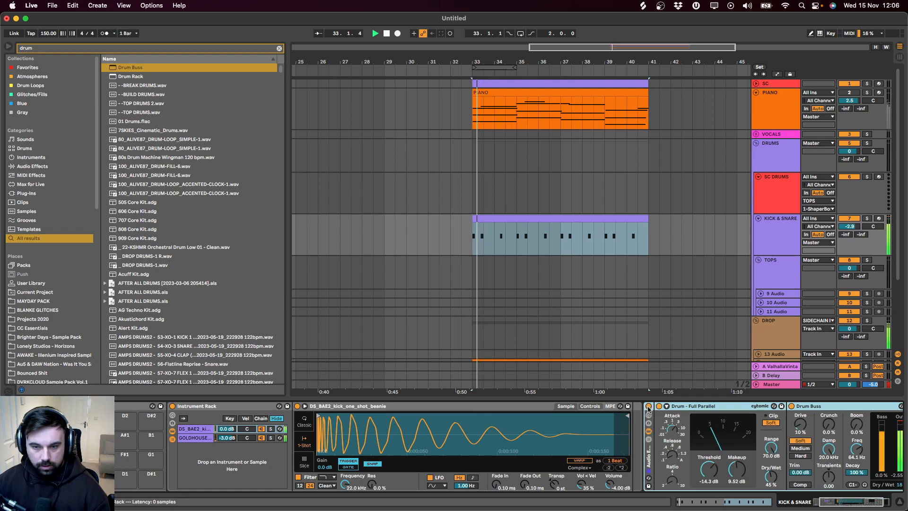
pyautogui.click(649, 406)
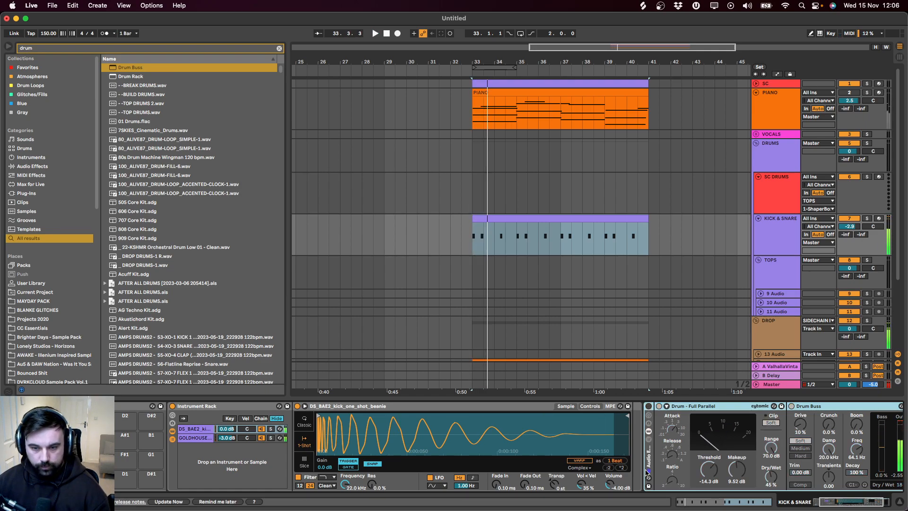
pyautogui.press('Delete')
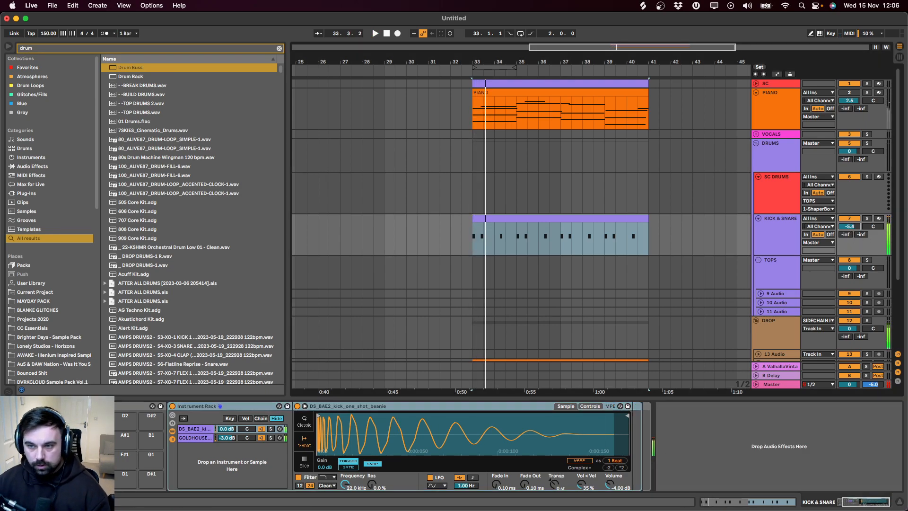
pyautogui.click(475, 218)
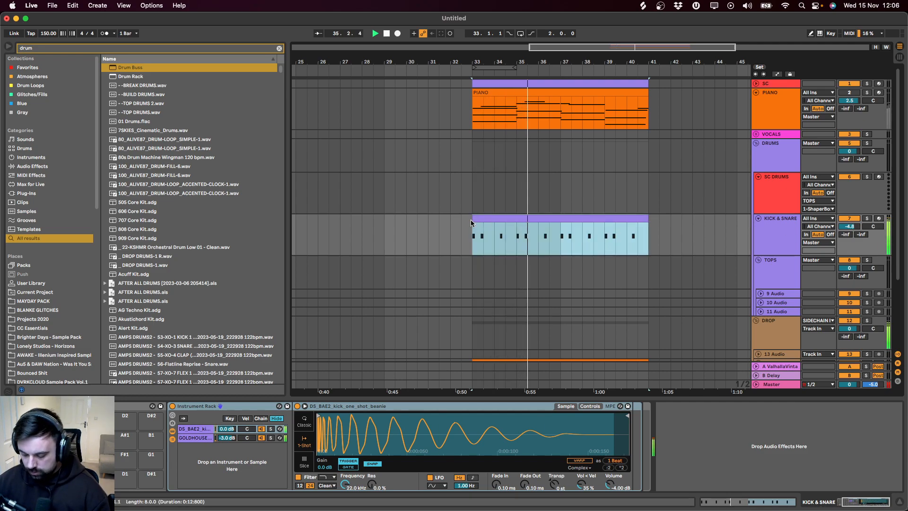
# Step: Deactivate the Serum track's PIANO clip and play the KICK & SNARE clip without it
pyautogui.scroll(-4, 703, 297)
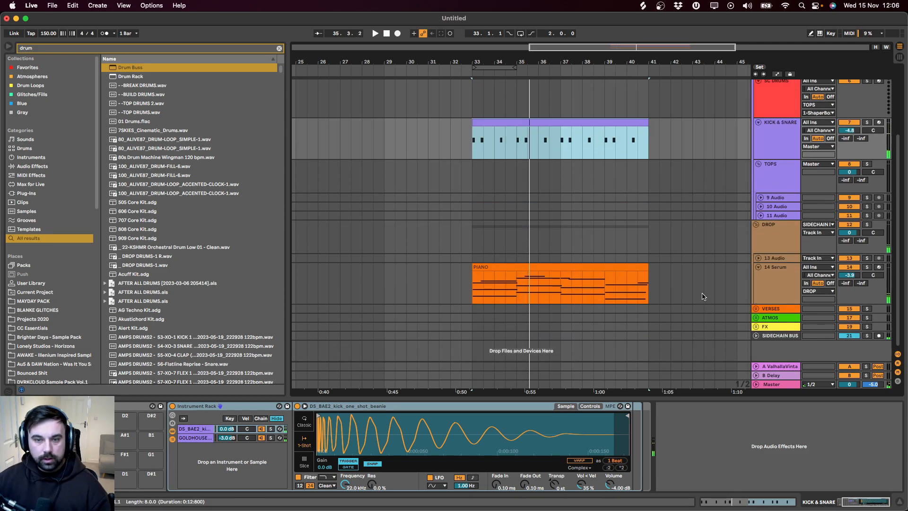
pyautogui.click(593, 268)
pyautogui.press('0')
pyautogui.click(500, 125)
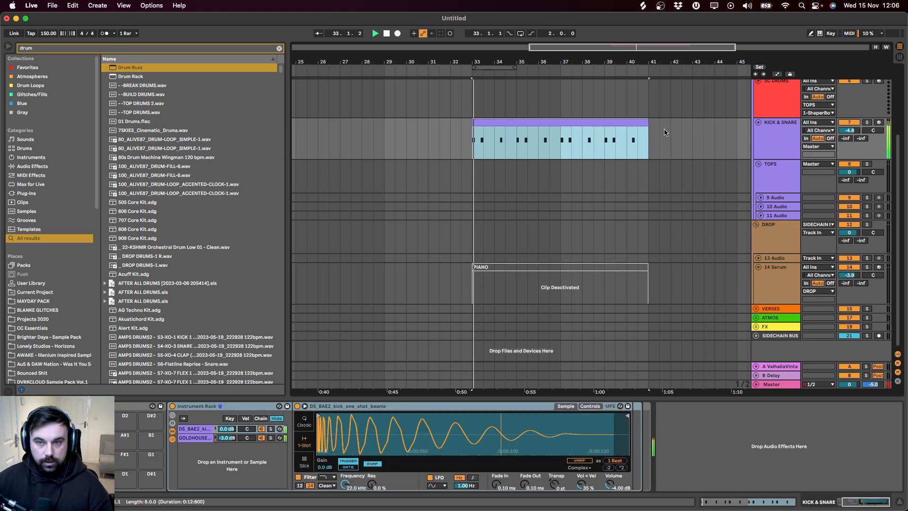
pyautogui.click(486, 140)
pyautogui.hscroll(-3, 222, 466)
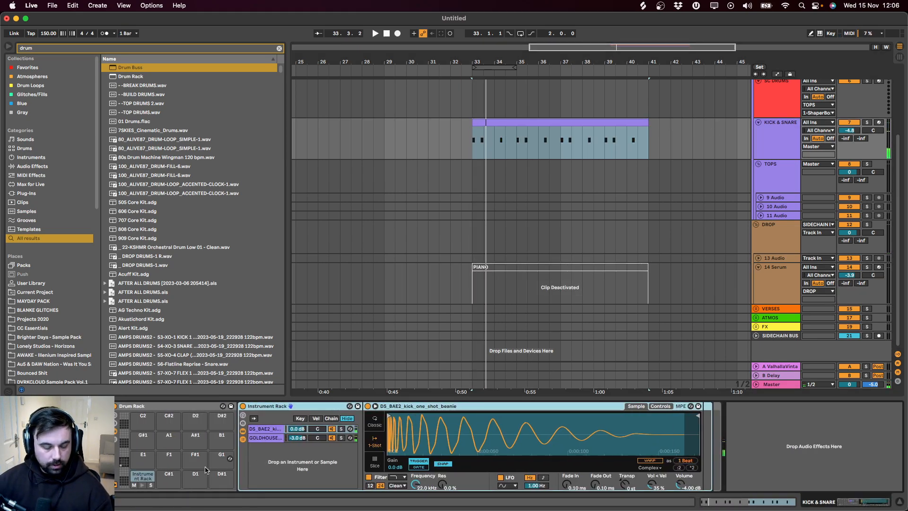
# Step: Switch to Splice and change the library's sample filters from drums and kicks to drums and snares
pyautogui.press('super+f')
pyautogui.press('super+Tab')
pyautogui.press('super+Tab')
pyautogui.press('super+shift+Tab')
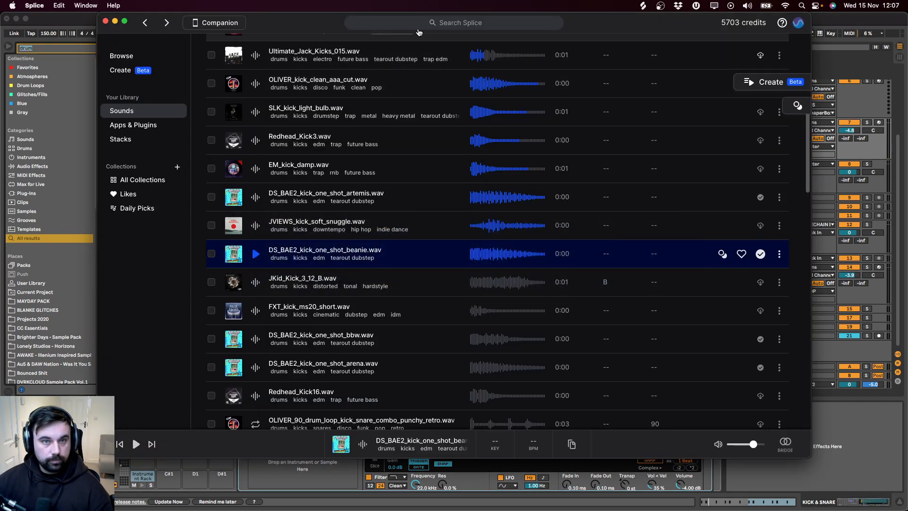
pyautogui.scroll(6, 415, 224)
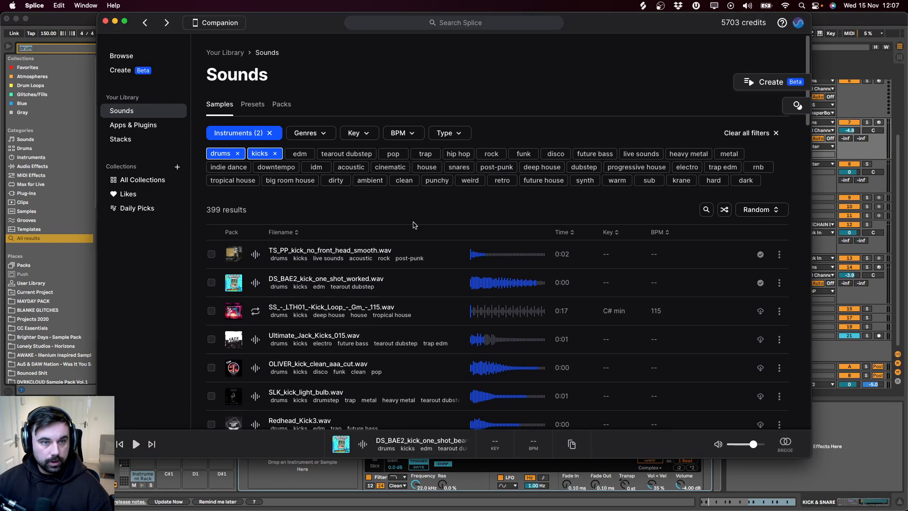
pyautogui.click(276, 153)
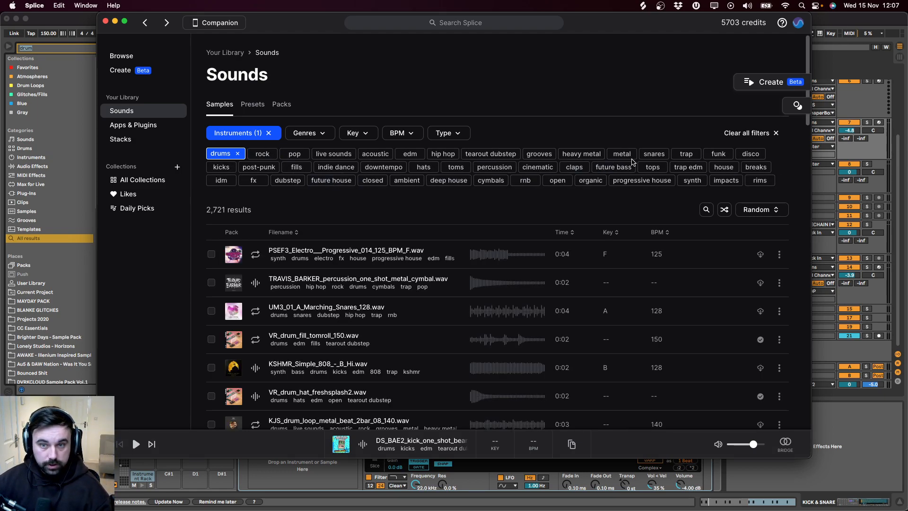
pyautogui.click(653, 154)
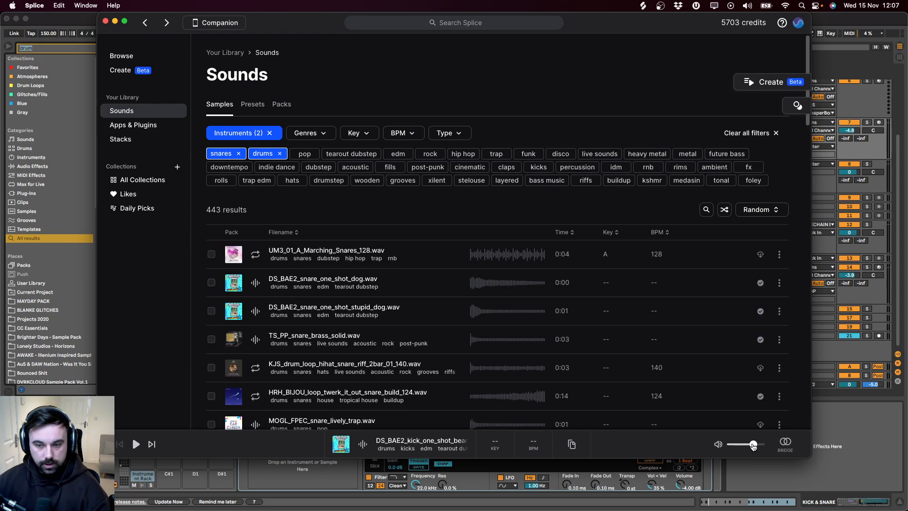
# Step: Audition the snare samples from the start of the list and lower the preview volume slightly
pyautogui.click(255, 255)
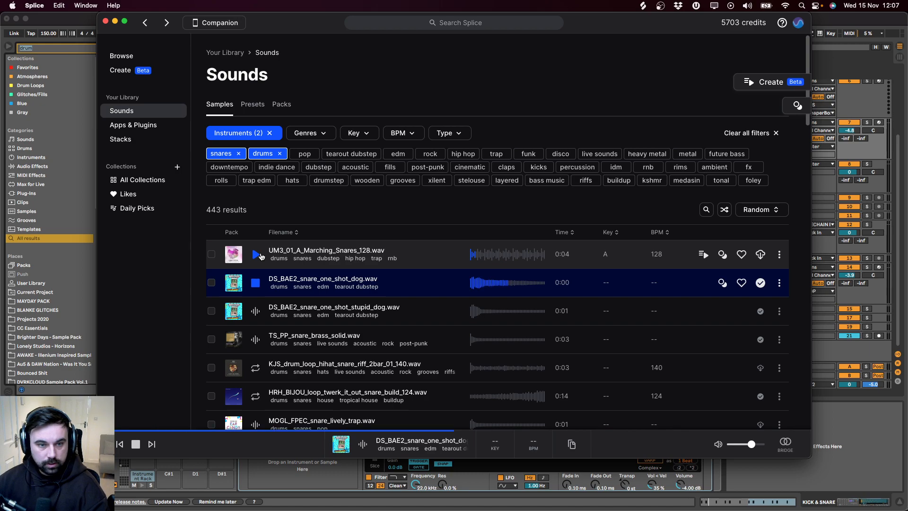
pyautogui.press('Down')
pyautogui.press('Down')
pyautogui.press('Down')
pyautogui.press('Down')
pyautogui.press('Down')
pyautogui.press('Down')
pyautogui.moveTo(752, 445); pyautogui.dragTo(747, 444)
pyautogui.press('Down')
pyautogui.press('Down')
pyautogui.press('Down')
pyautogui.press('Down')
pyautogui.press('Down')
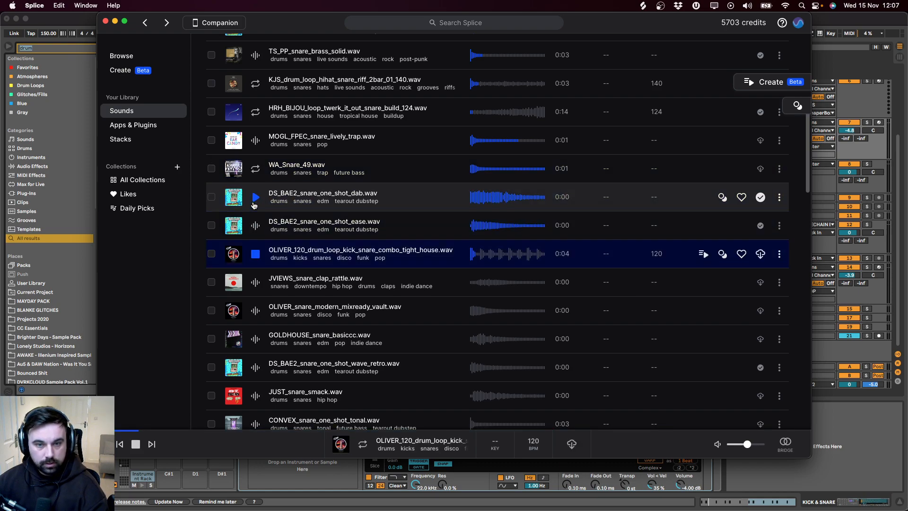
pyautogui.press('Down')
pyautogui.press('Up')
# Step: Download OLIVER_snare_modern_mixready_vault.wav from Splice and load it onto the Drum Rack's C#1 pad in Ableton Live
pyautogui.click(312, 478)
pyautogui.click(297, 258)
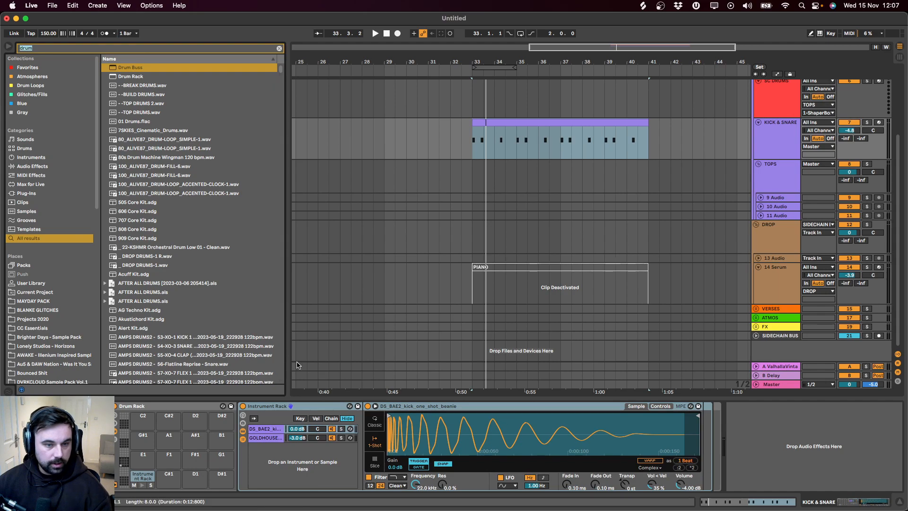
pyautogui.moveTo(294, 314); pyautogui.dragTo(169, 476)
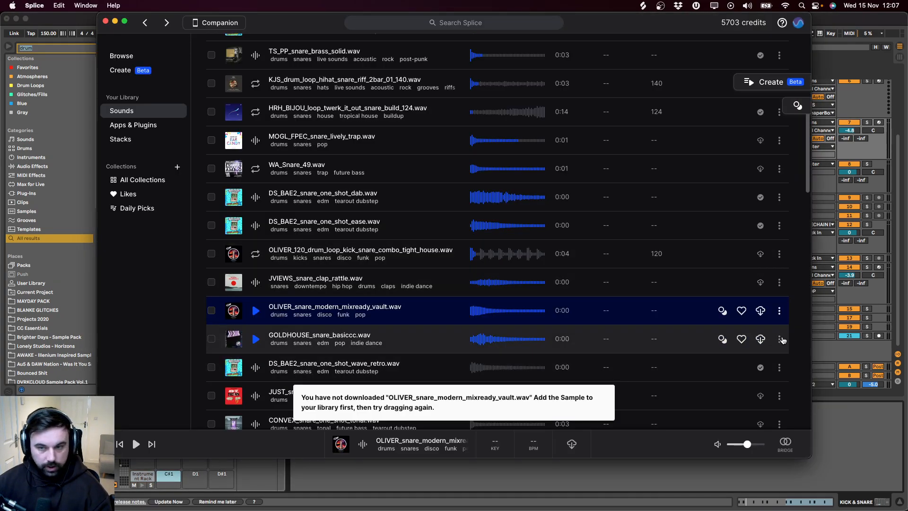
pyautogui.click(759, 310)
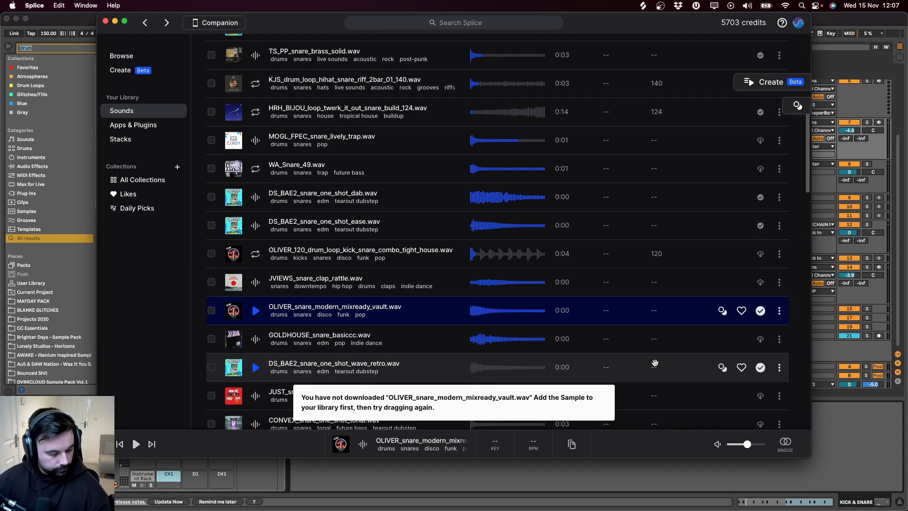
pyautogui.moveTo(351, 309); pyautogui.dragTo(167, 475)
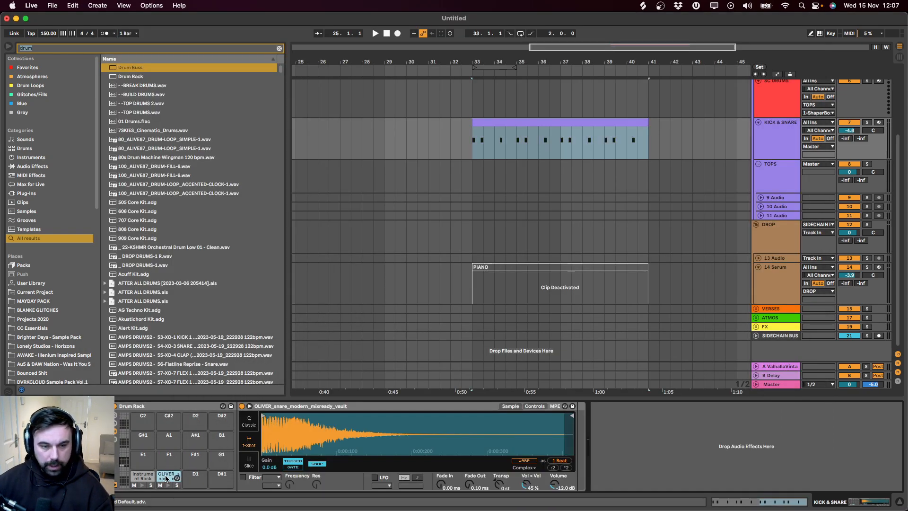
# Step: Group the C#1 snare's sampler into an Instrument Rack and show its chain list
pyautogui.click(281, 407)
pyautogui.press('super+g')
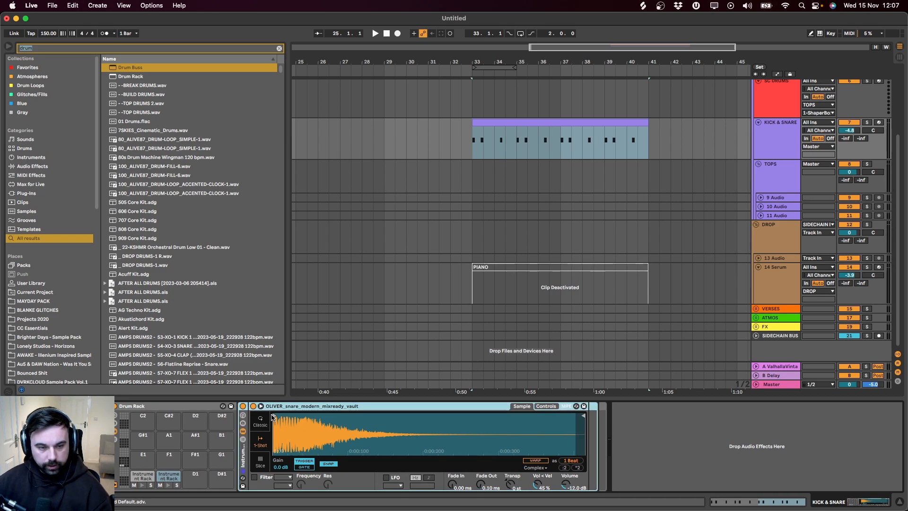
pyautogui.click(243, 441)
# Step: Add a C#1 snare note at beat 1.3 in the KICK & SNARE clip and duplicate it into every bar
pyautogui.doubleClick(488, 124)
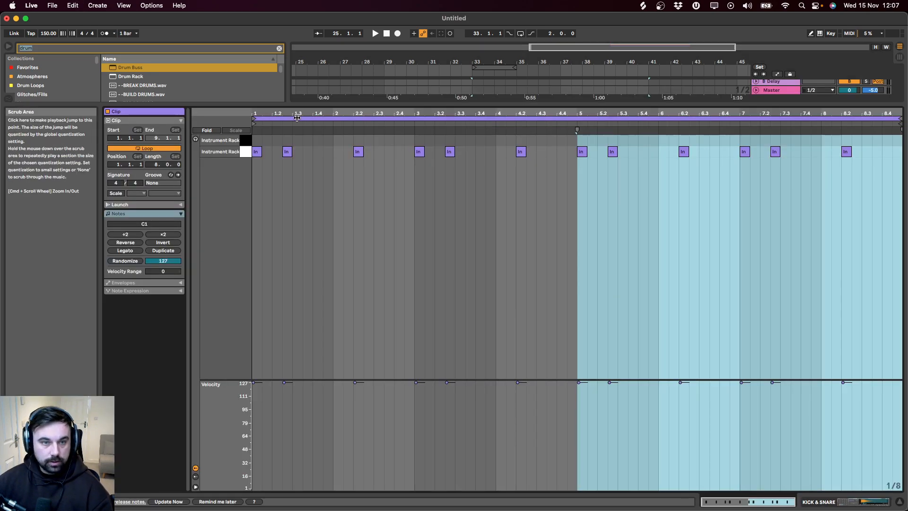
pyautogui.doubleClick(297, 140)
pyautogui.press('space')
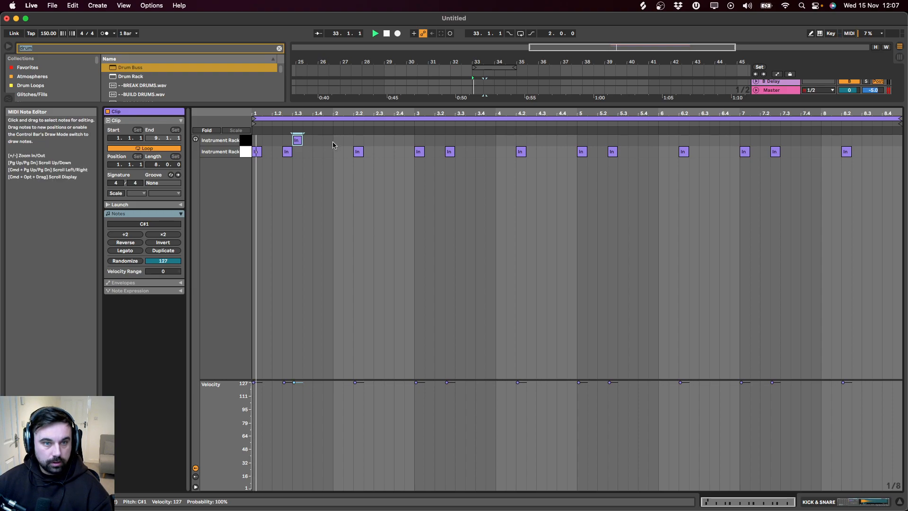
pyautogui.press('super+d')
pyautogui.press('super+d')
pyautogui.press('super+d')
pyautogui.press('super+d')
pyautogui.press('super+d')
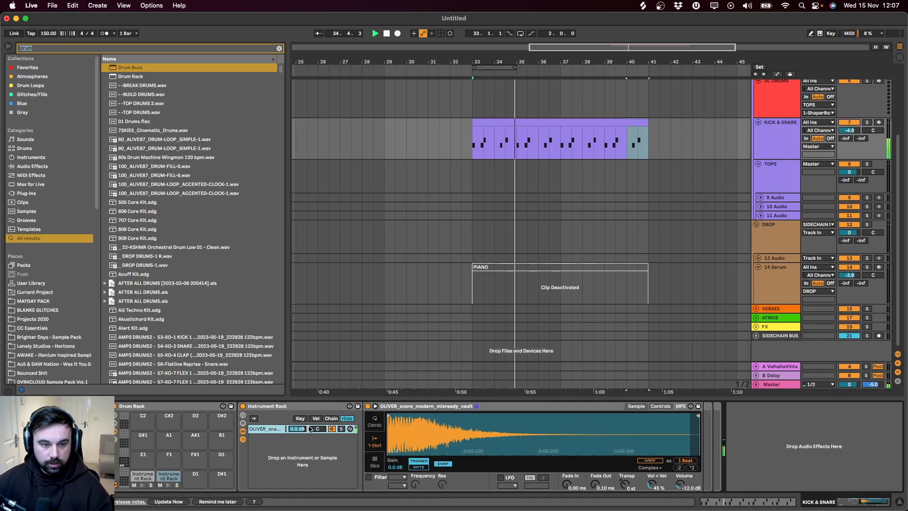
# Step: Switch to Splice and audition more snares, from GOLDHOUSE_snare_basiccc.wav down to DS_SRD2_snare_one_shot_lowsmack.wav
pyautogui.press('super+Tab')
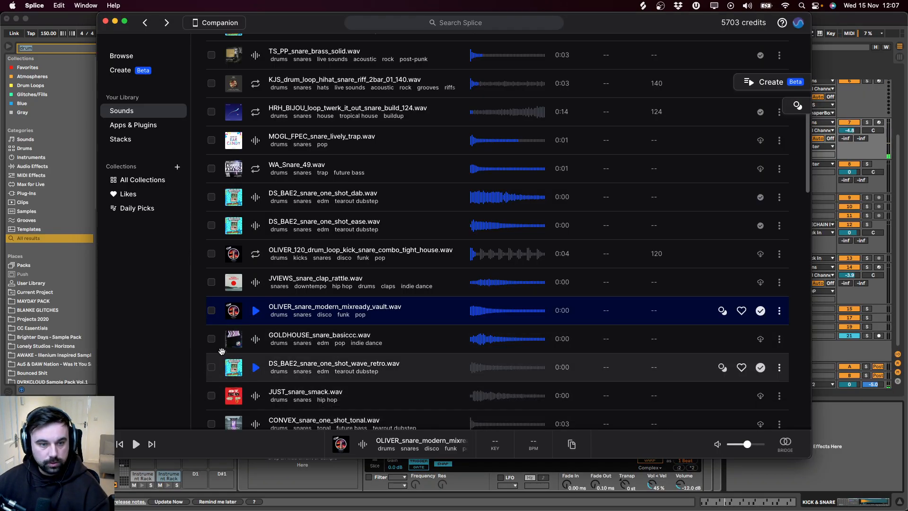
pyautogui.click(256, 338)
pyautogui.press('Down')
pyautogui.press('Down')
pyautogui.press('Down')
pyautogui.press('Down')
pyautogui.press('Down')
pyautogui.press('Down')
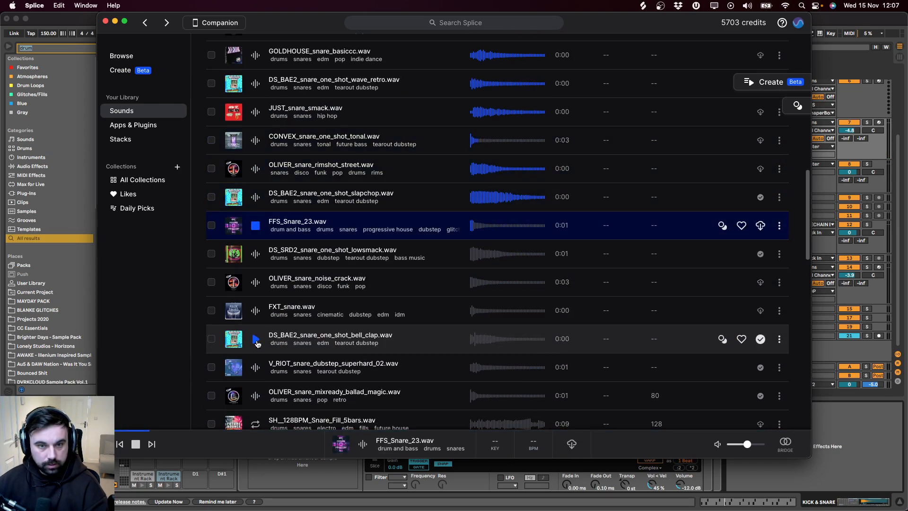
pyautogui.press('Down')
# Step: Layer DS_SRD2_snare_one_shot_lowsmack as a second chain in the snare's Instrument Rack and set it to 1-Shot mode
pyautogui.moveTo(303, 258); pyautogui.dragTo(293, 449)
pyautogui.press('space')
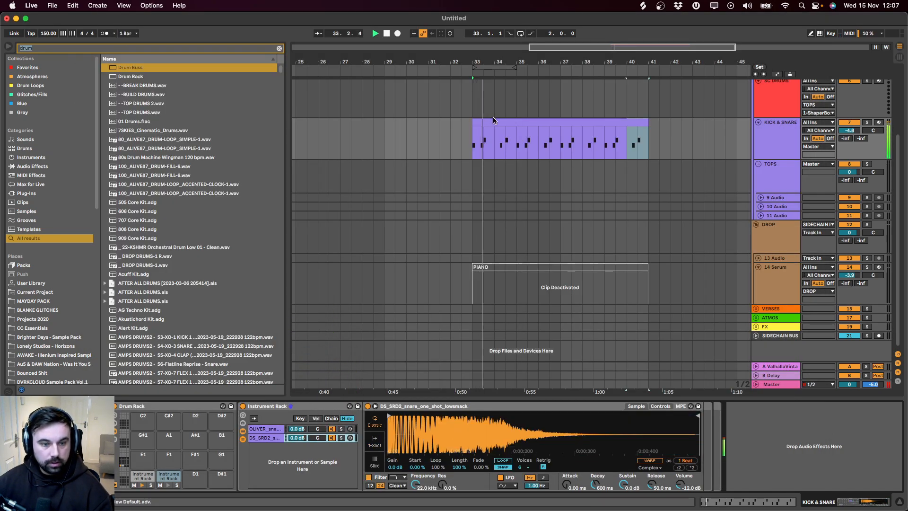
pyautogui.click(375, 442)
pyautogui.press('space')
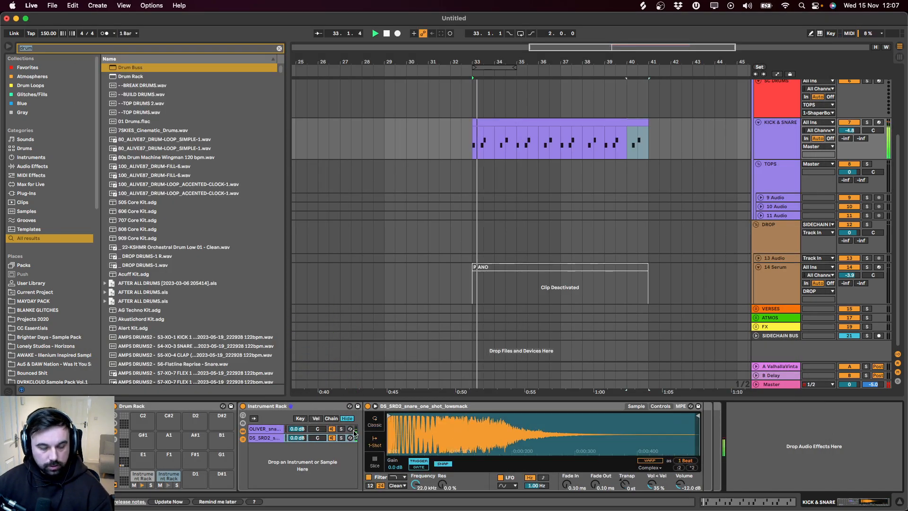
pyautogui.click(351, 429)
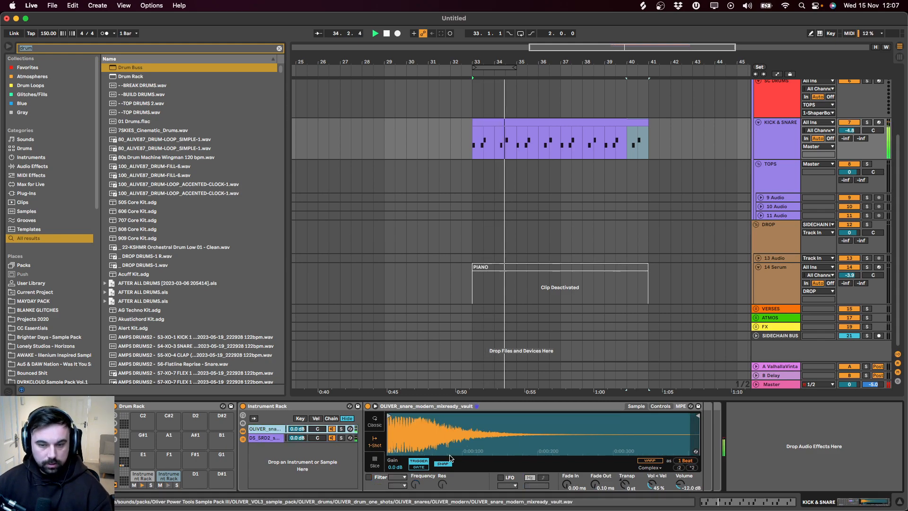
pyautogui.click(349, 439)
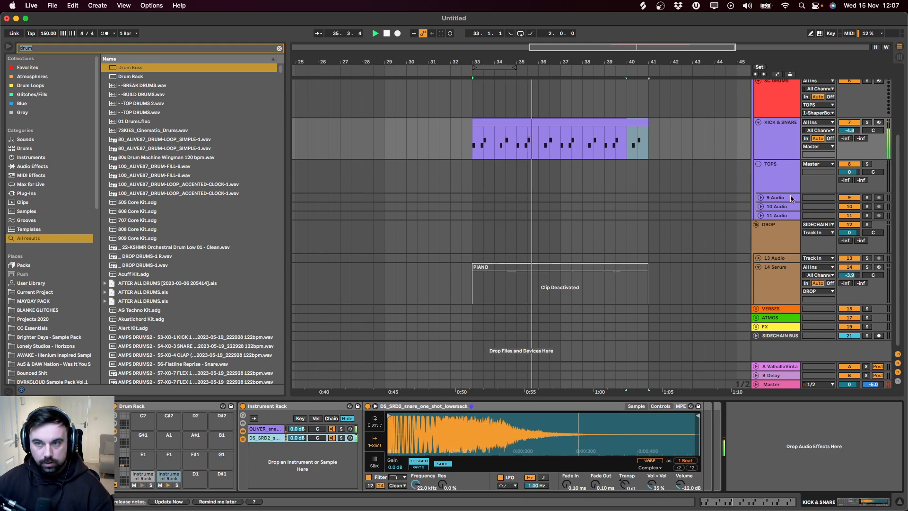
# Step: Reactivate the Serum track's PIANO clip and play the chords together with the drums
pyautogui.scroll(4, 817, 212)
pyautogui.scroll(-4, 836, 242)
pyautogui.click(636, 264)
pyautogui.scroll(4, 568, 272)
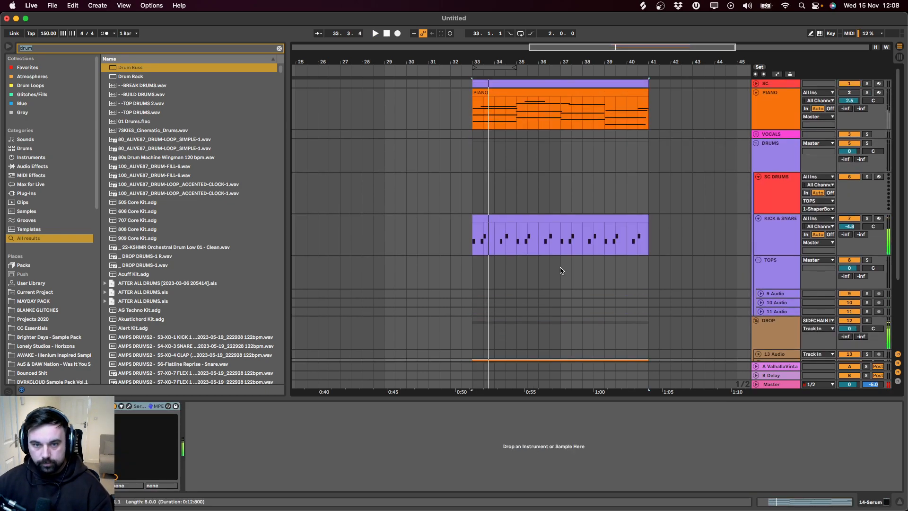
pyautogui.click(539, 84)
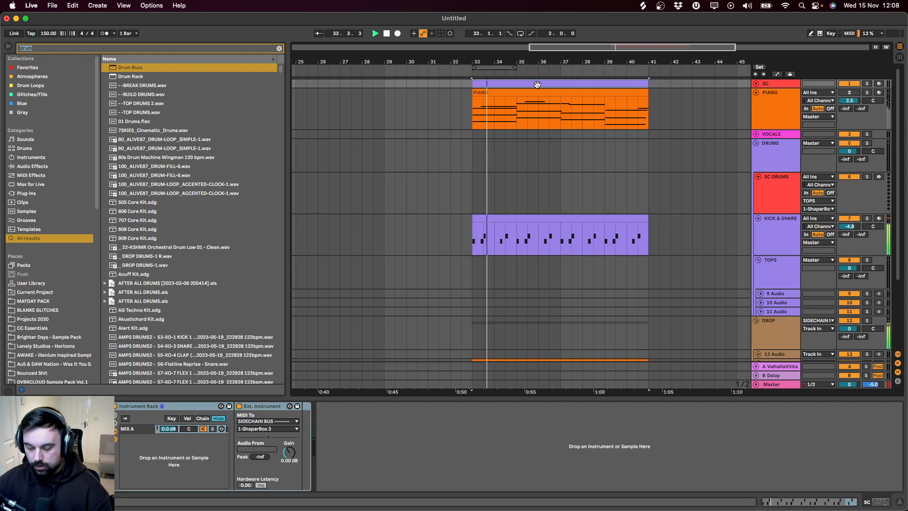
# Step: Move the DS_SRD2 lowsmack chain above the OLIVER snare chain and deactivate the OLIVER chain
pyautogui.scroll(-4, 520, 94)
pyautogui.click(491, 127)
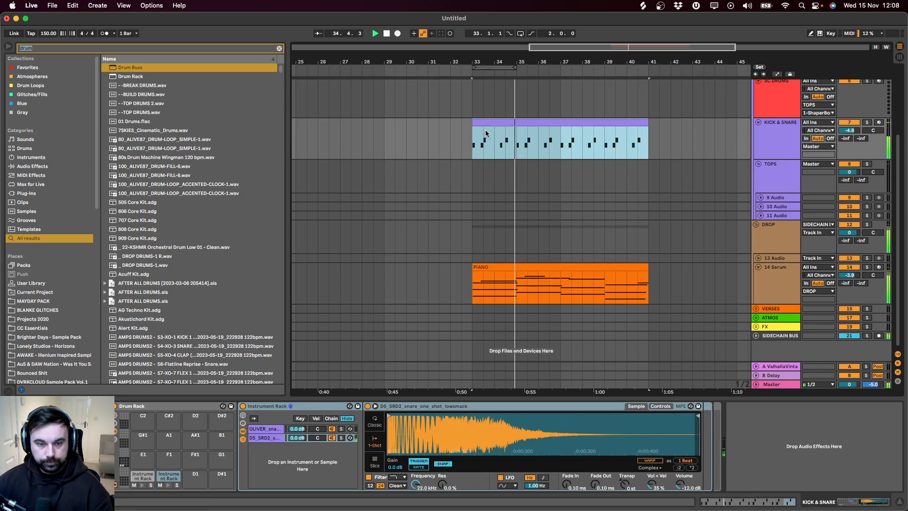
pyautogui.moveTo(268, 437); pyautogui.dragTo(281, 434)
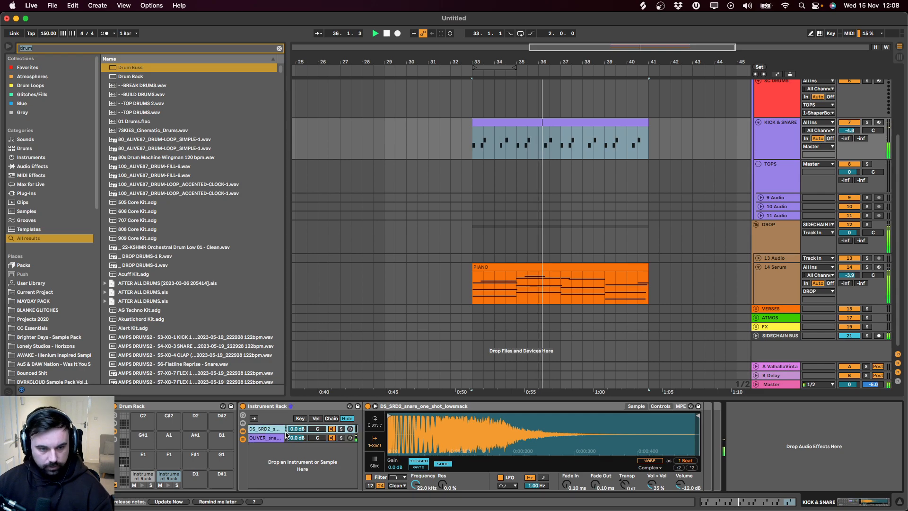
pyautogui.click(330, 438)
# Step: Set the lowsmack chain's volume to 1.3 dB and shorten its sample's tail with a 97.3 ms fade-out
pyautogui.click(252, 429)
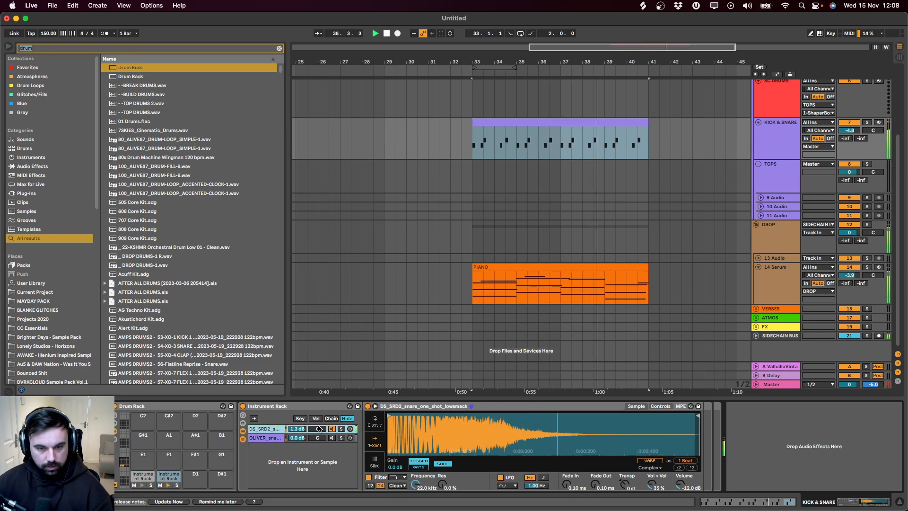
pyautogui.moveTo(697, 415); pyautogui.dragTo(523, 415)
pyautogui.moveTo(608, 487); pyautogui.dragTo(607, 456)
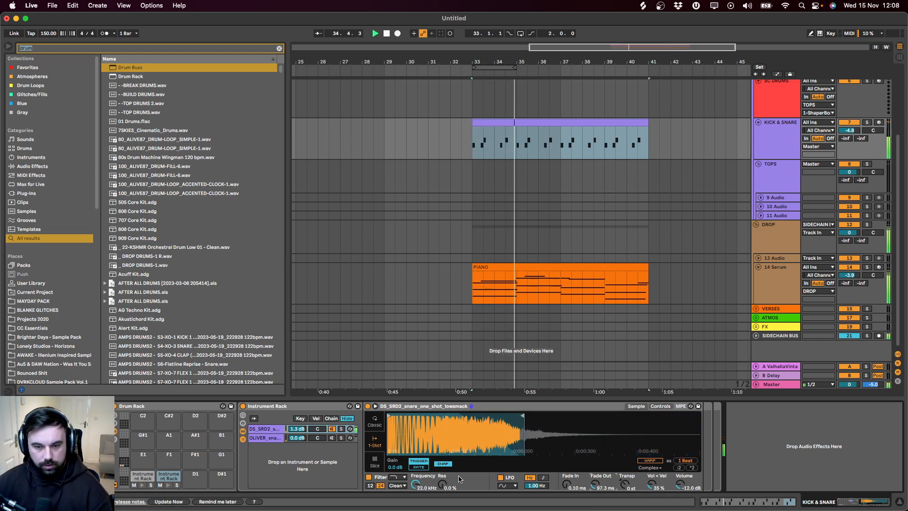
# Step: Add EQ Eight after the lowsmack sampler and boost a band by 2.85 dB at 129 Hz
pyautogui.write('eq')
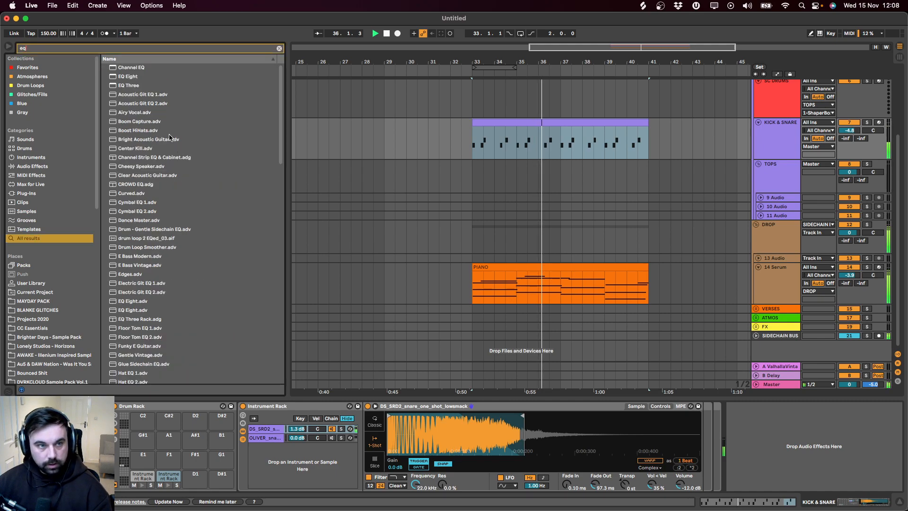
pyautogui.moveTo(122, 76); pyautogui.dragTo(759, 437)
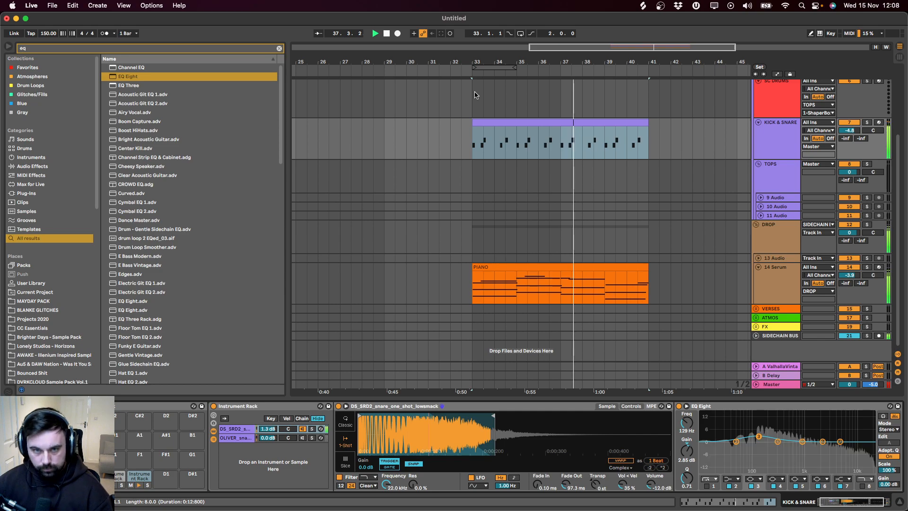
# Step: Reactivate the OLIVER modern mixready snare chain, turn on its sampler's filter and set the filter frequency to 271 Hz
pyautogui.click(498, 119)
pyautogui.click(293, 436)
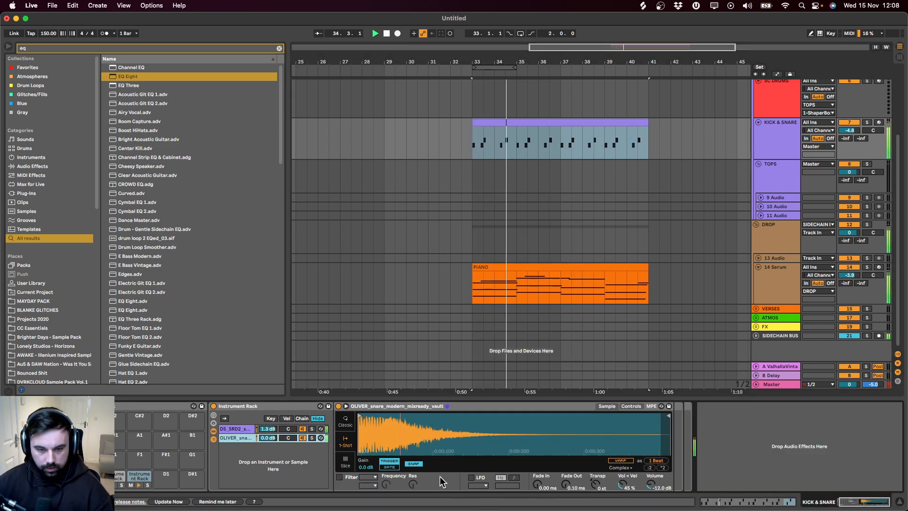
pyautogui.click(383, 480)
pyautogui.click(368, 477)
pyautogui.click(369, 472)
pyautogui.moveTo(390, 486); pyautogui.dragTo(387, 479)
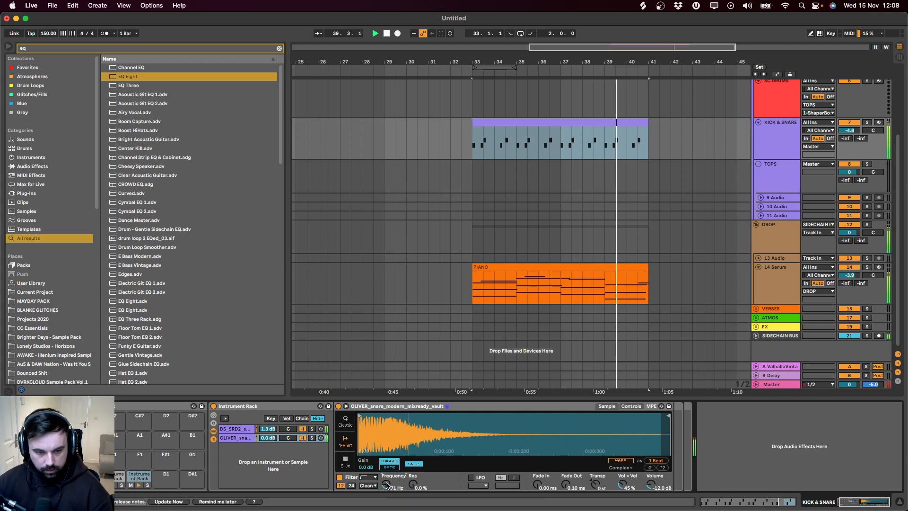
pyautogui.press('space')
# Step: Switch to Splice, audition OLIVER_snare_noise_crack.wav, download it and add it as a third chain in the snare's Instrument Rack
pyautogui.press('super+Tab')
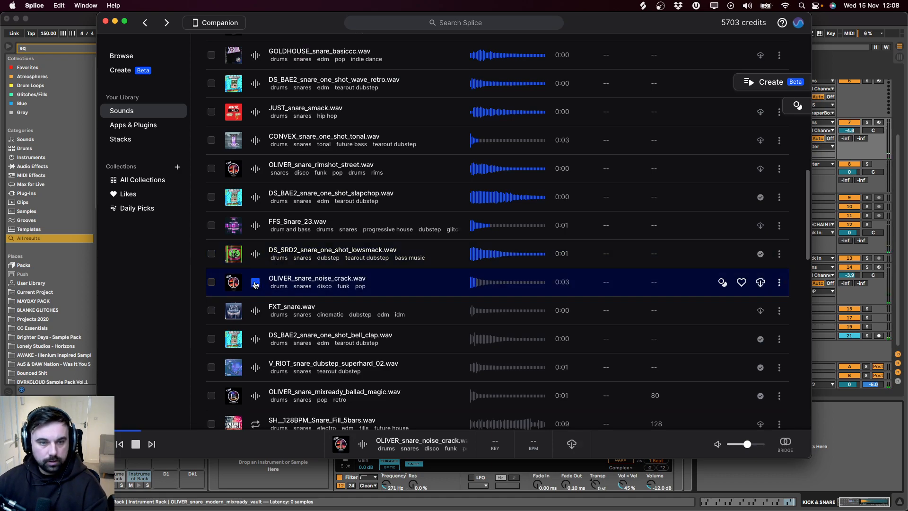
pyautogui.click(256, 284)
pyautogui.moveTo(306, 277); pyautogui.dragTo(270, 473)
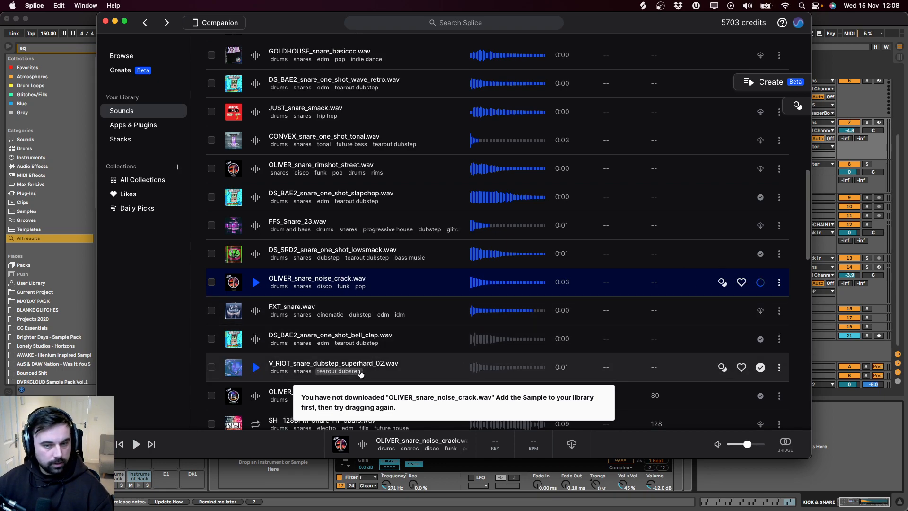
pyautogui.moveTo(277, 276); pyautogui.dragTo(267, 468)
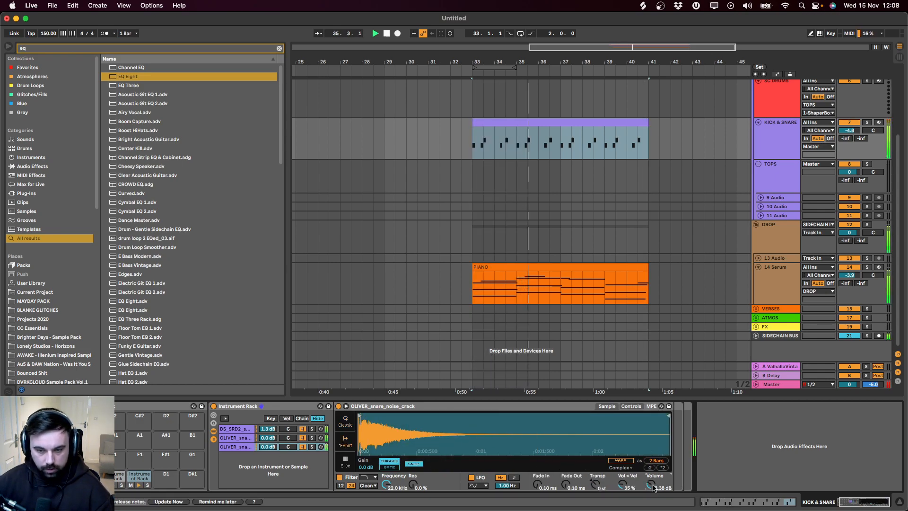
# Step: Shorten the noise crack sample, set a 64.0 ms fade-in and a 941 ms fade-out, and lower its volume to -10.9 dB
pyautogui.moveTo(668, 415)
pyautogui.mouseDown()
pyautogui.moveTo(577, 410)
pyautogui.moveTo(426, 425)
pyautogui.moveTo(395, 489)
pyautogui.mouseUp()
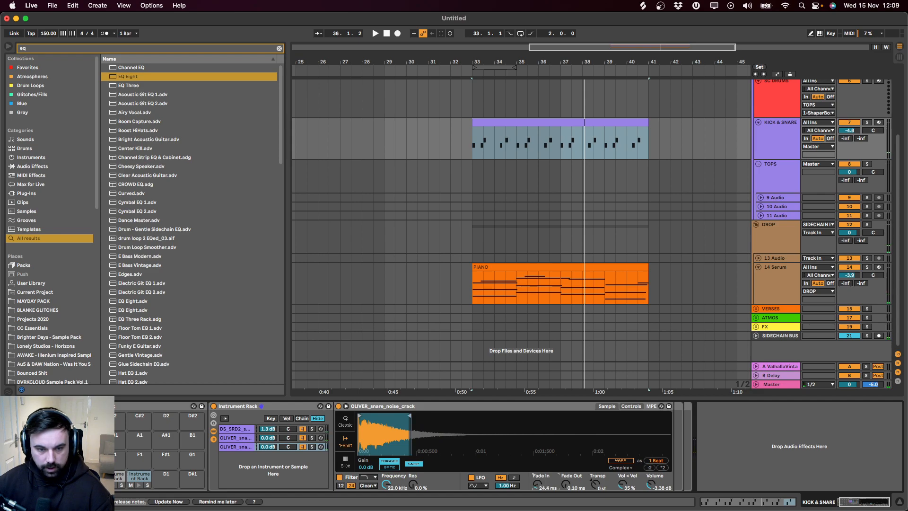
pyautogui.press('space')
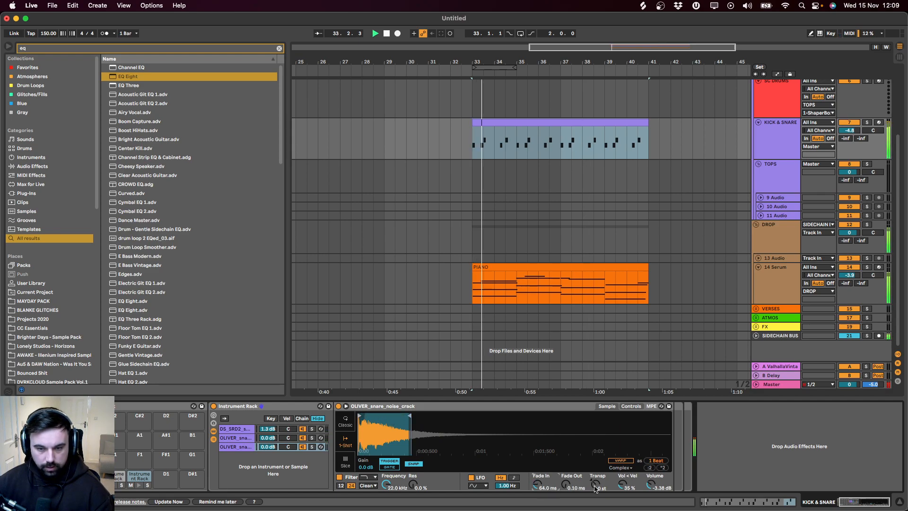
pyautogui.moveTo(566, 487); pyautogui.dragTo(565, 476)
pyautogui.moveTo(409, 415); pyautogui.dragTo(431, 415)
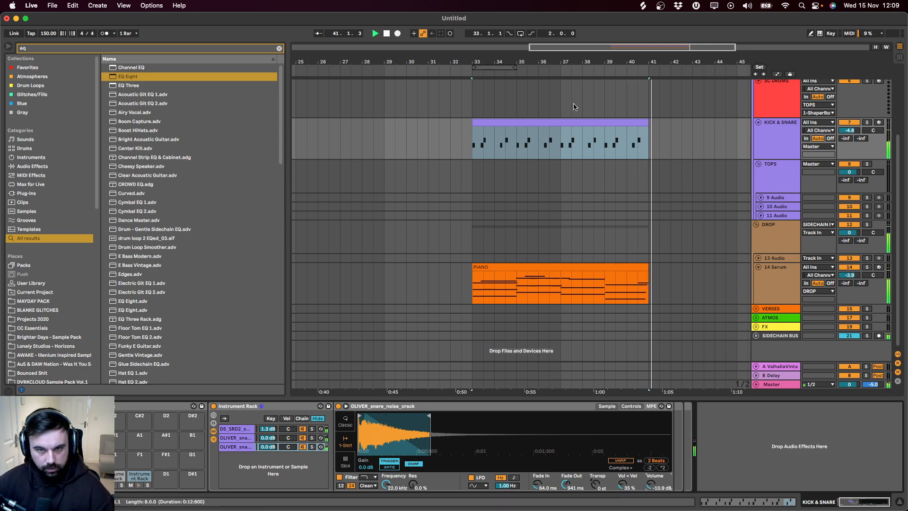
pyautogui.click(558, 122)
# Step: Audition more snares in Splice and add V_RIOT_snare_dubstep_superhard_02.wav as a fourth chain in the snare's Instrument Rack
pyautogui.press('super+Tab')
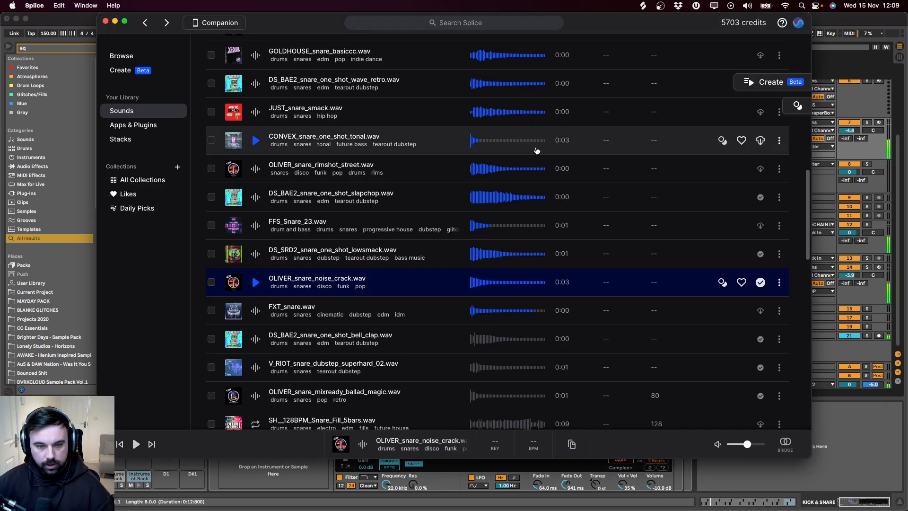
pyautogui.click(255, 310)
pyautogui.press('Down')
pyautogui.press('Down')
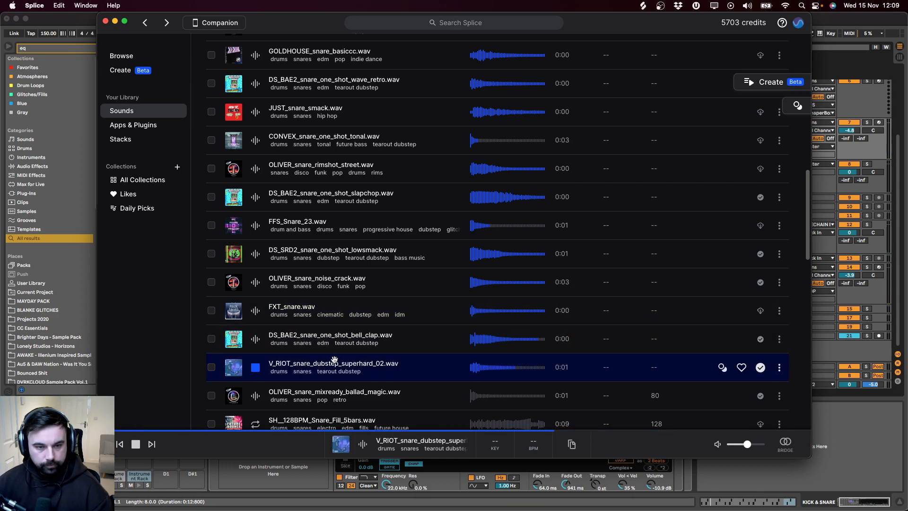
pyautogui.moveTo(367, 362); pyautogui.dragTo(280, 463)
pyautogui.click(340, 439)
# Step: Raise the V_RIOT snare sampler's volume to -4.00 dB while playing the drop
pyautogui.press('space')
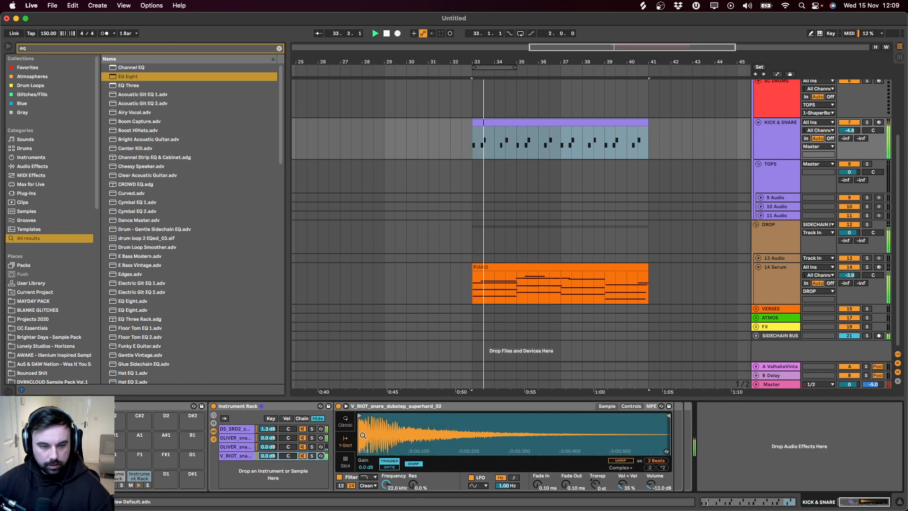
pyautogui.moveTo(676, 488); pyautogui.dragTo(676, 478)
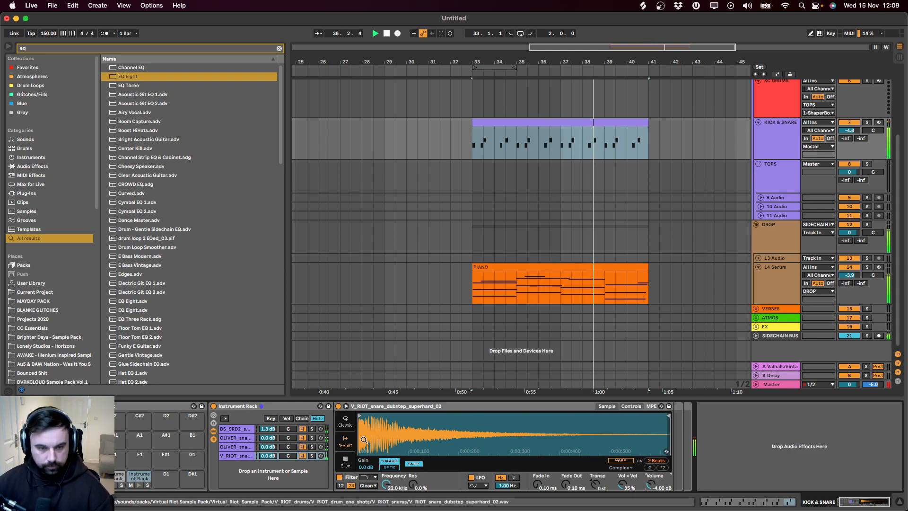
pyautogui.click(248, 457)
pyautogui.press('space')
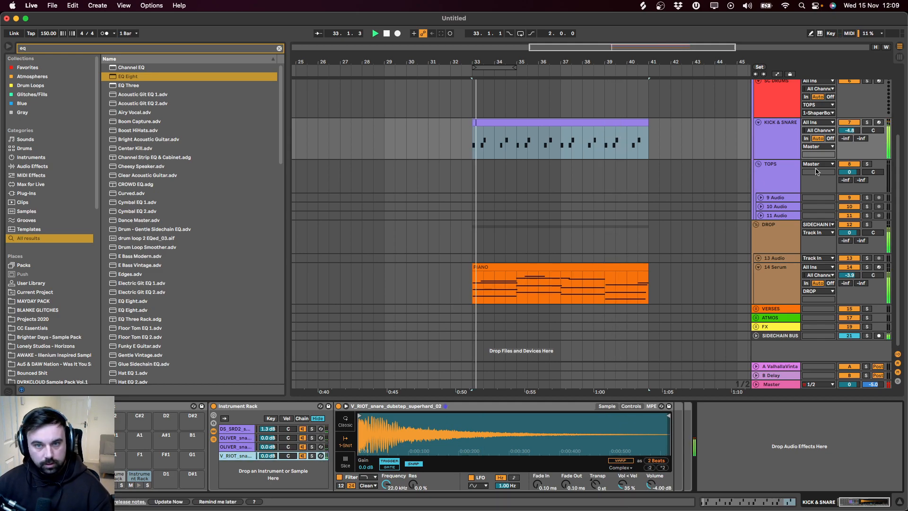
pyautogui.press('space')
# Step: Search the browser for "drum bus" and add Drum Buss after the V_RIOT snare sampler
pyautogui.press('super+f')
pyautogui.write('d')
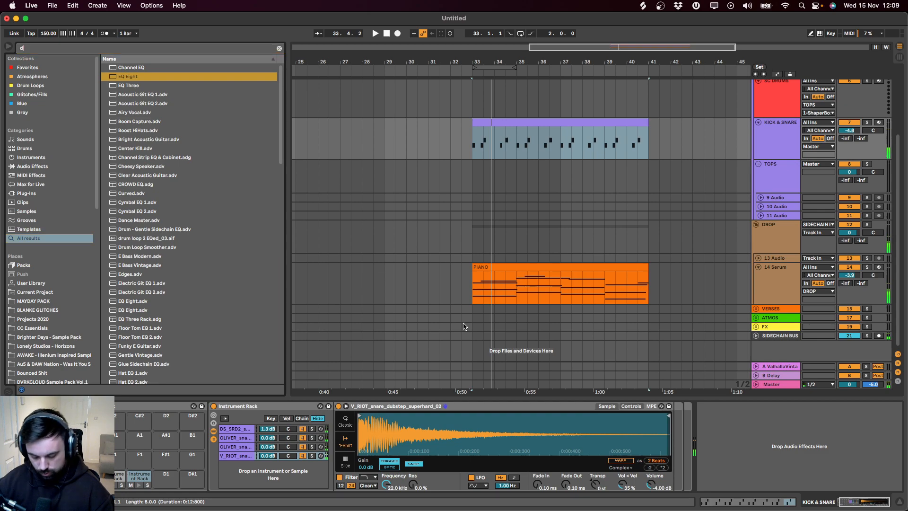
pyautogui.write('rum bus')
pyautogui.press('Down')
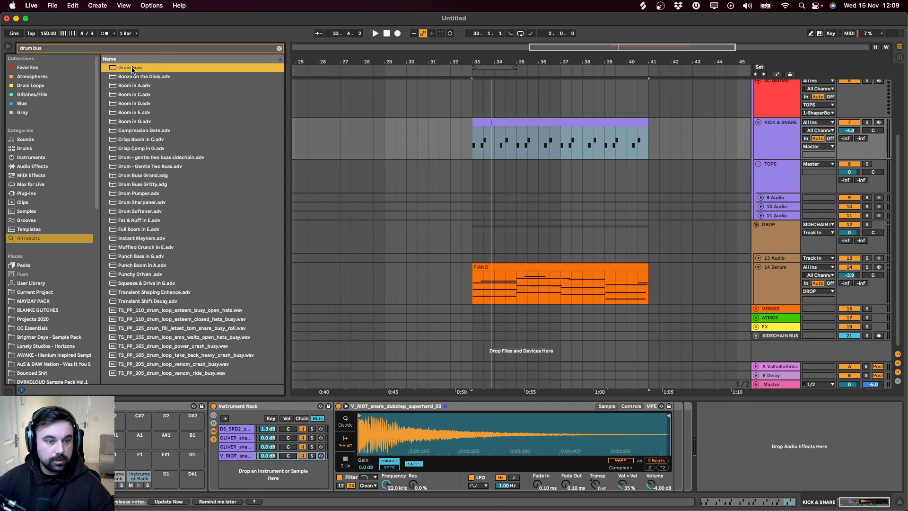
pyautogui.press('Return')
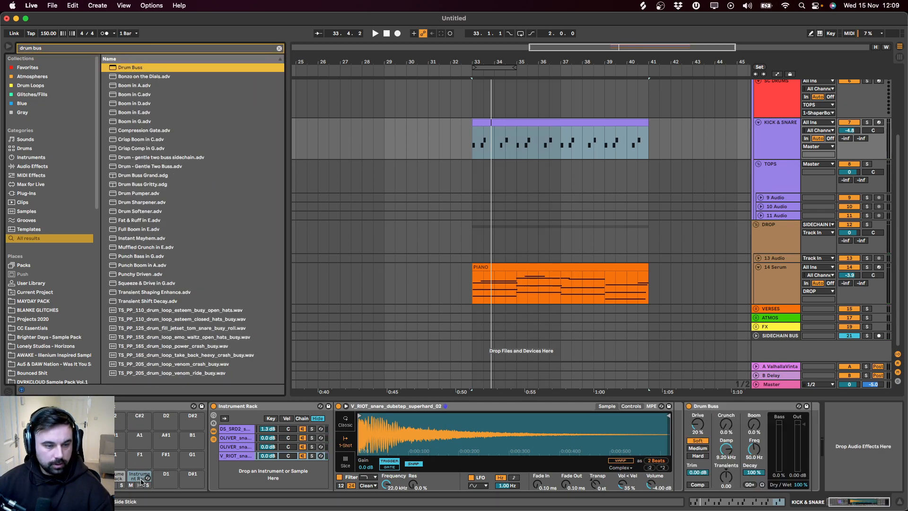
# Step: Try Drum Buss with damp at 20.0 kHz and dry/wet at 37%, compare it bypassed, and delete it
pyautogui.press('space')
pyautogui.moveTo(726, 448); pyautogui.dragTo(726, 425)
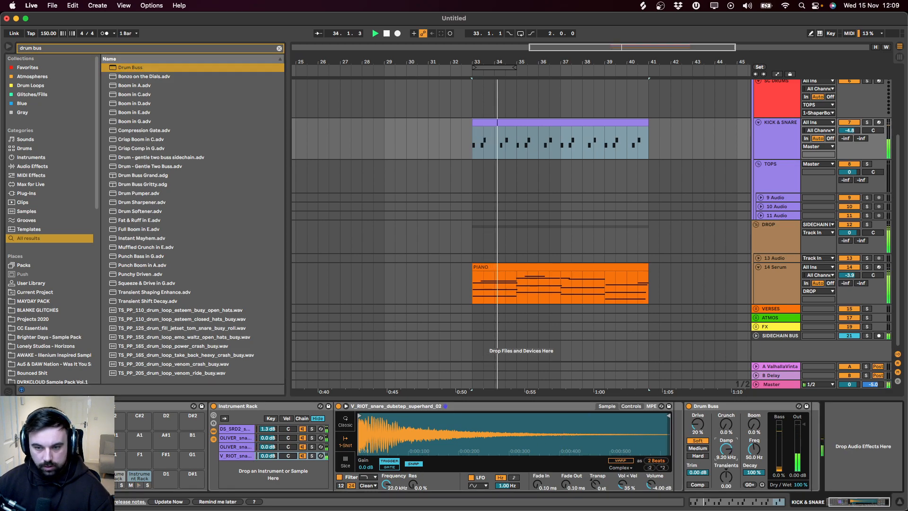
pyautogui.moveTo(800, 484); pyautogui.dragTo(800, 504)
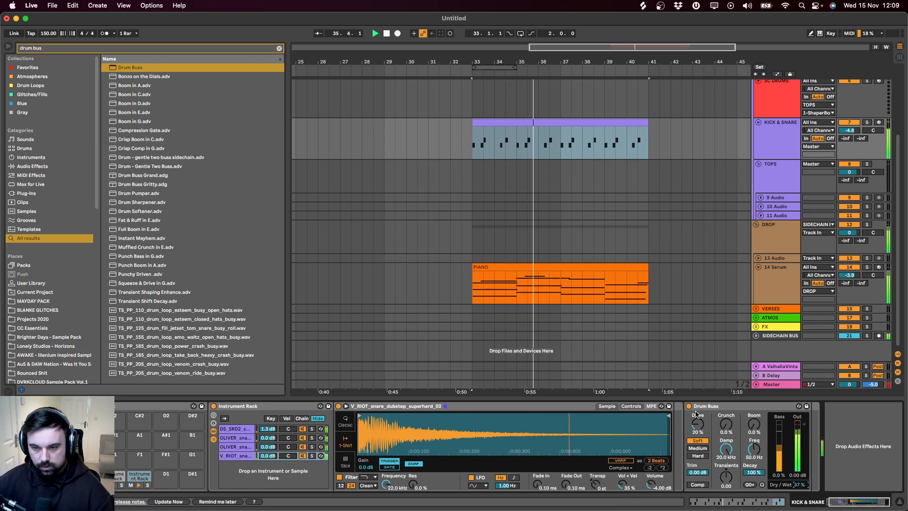
pyautogui.click(689, 405)
pyautogui.click(689, 406)
pyautogui.click(719, 406)
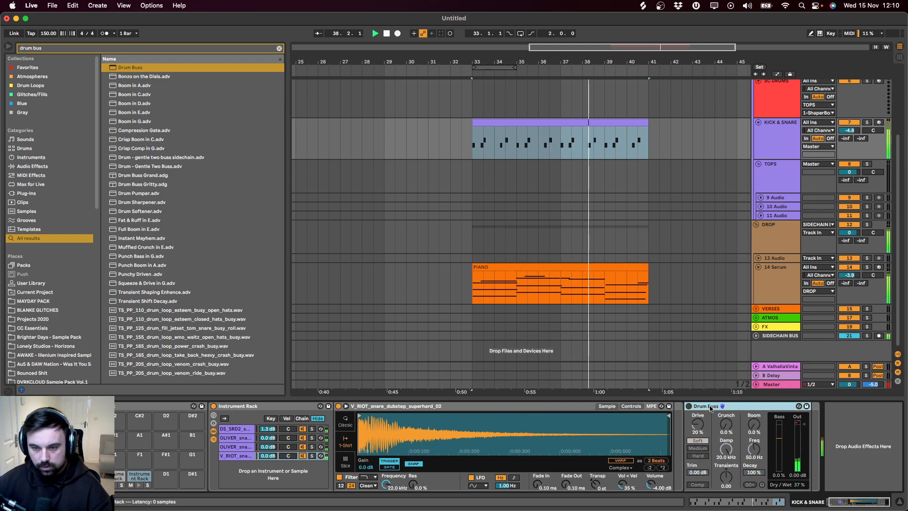
pyautogui.press('Delete')
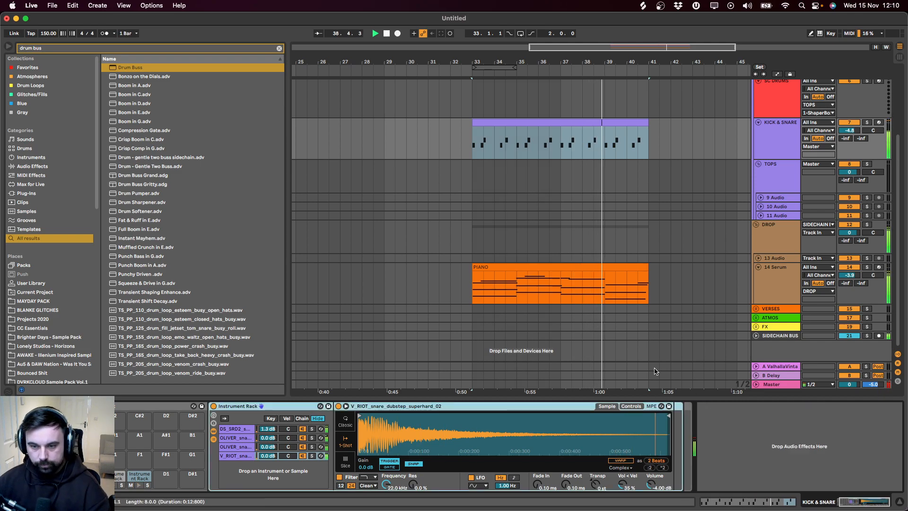
# Step: Replay the drop from bar 33 to check the layered snares against the Serum chords
pyautogui.click(477, 120)
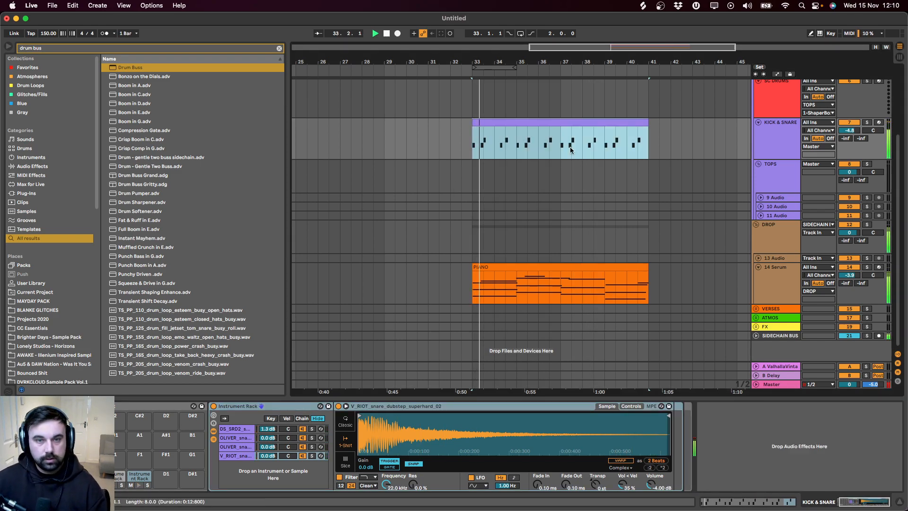
pyautogui.click(787, 285)
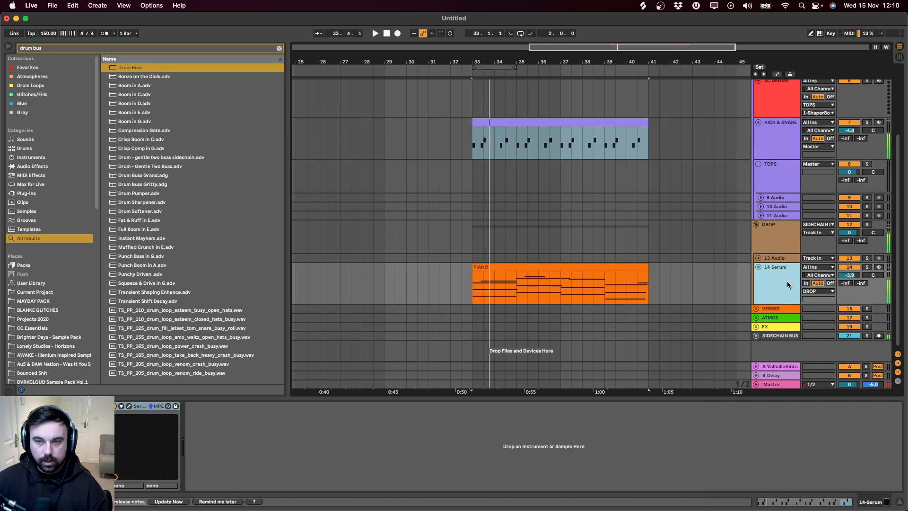
pyautogui.click(587, 268)
pyautogui.click(778, 155)
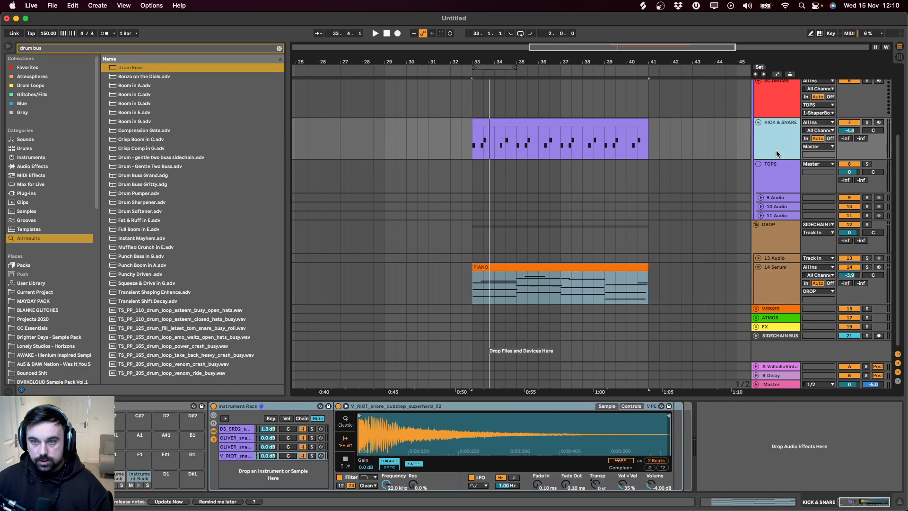
# Step: Unfold the 9 Audio track, search for "ride", audition samples and place Au5_DAW Nation_WIY_134_Acoustic Ride.wav at bar 33
pyautogui.click(760, 198)
pyautogui.click(478, 223)
pyautogui.press('space')
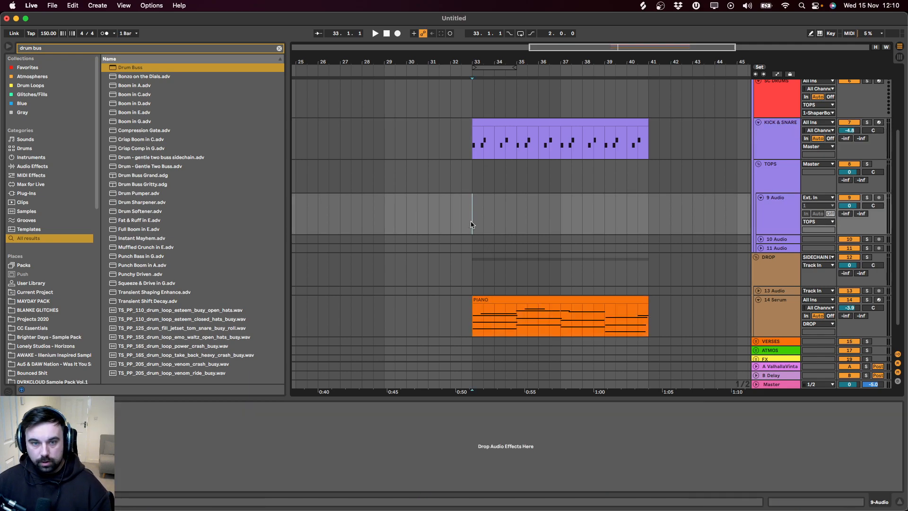
pyautogui.press('super+f')
pyautogui.write('ride')
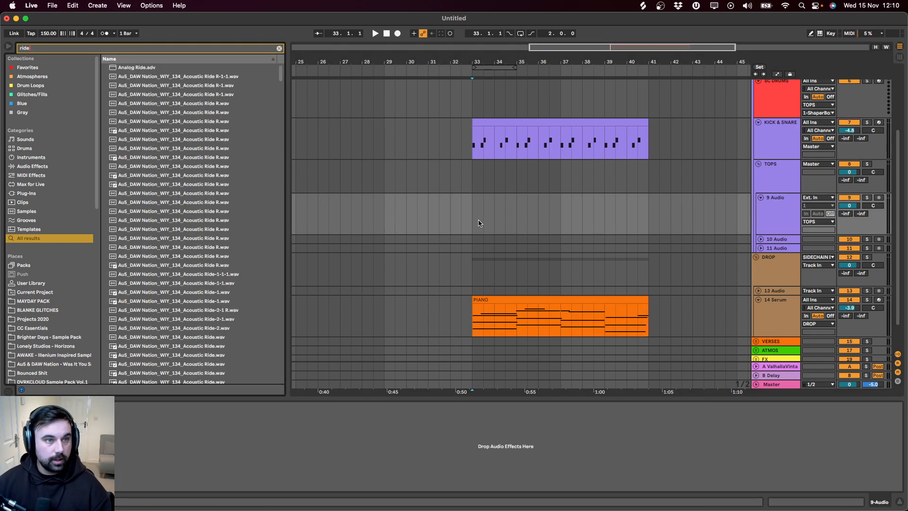
pyautogui.click(184, 257)
pyautogui.scroll(-2, 187, 265)
pyautogui.click(189, 292)
pyautogui.scroll(-2, 192, 284)
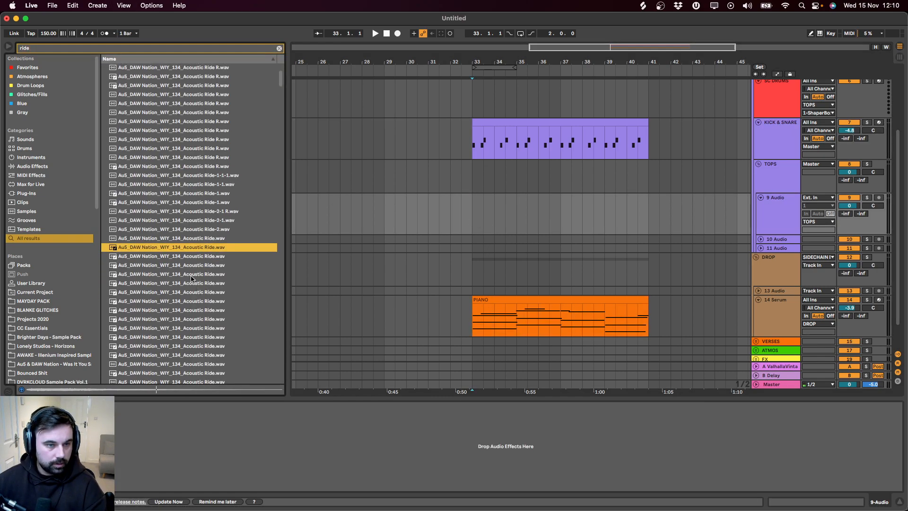
pyautogui.moveTo(207, 248); pyautogui.dragTo(500, 223)
# Step: Trim the ride clip to two beats and duplicate it continuously from bar 33 to bar 41
pyautogui.press('space')
pyautogui.scroll(5, 473, 223)
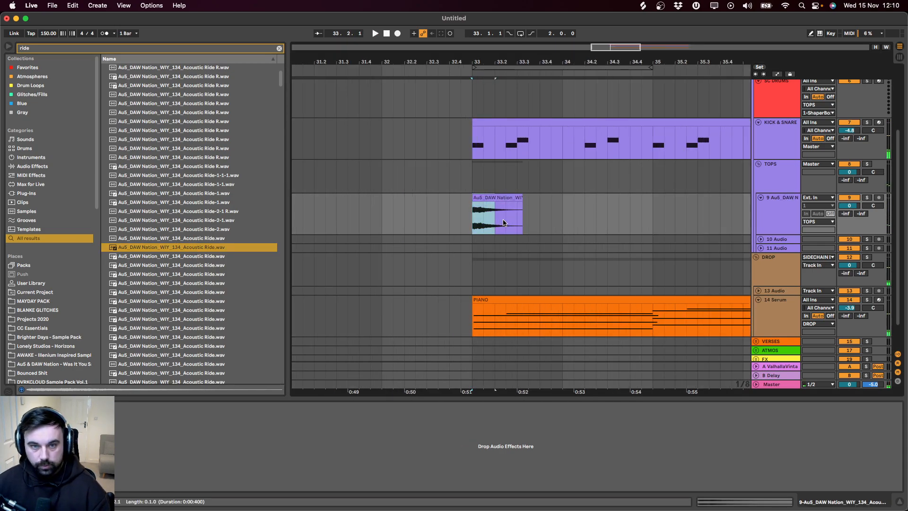
pyautogui.press('super+d')
pyautogui.keyDown('shift'); pyautogui.click(502, 205); pyautogui.keyUp('shift')
pyautogui.press('super+d')
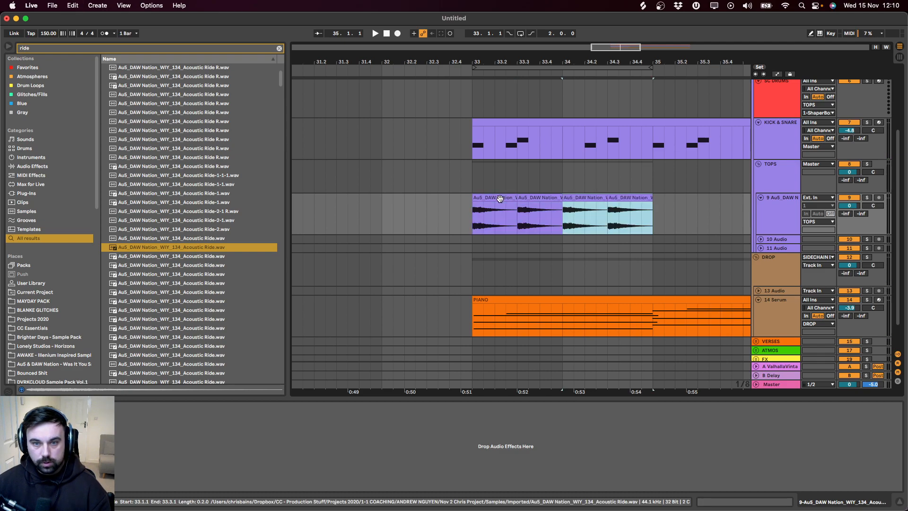
pyautogui.keyDown('shift'); pyautogui.click(501, 203); pyautogui.keyUp('shift')
pyautogui.press('super+d')
pyautogui.scroll(-3, 522, 215)
pyautogui.scroll(-3, 523, 215)
pyautogui.press('super+d')
# Step: Play the drop from bar 33 and lower the ride track's volume to -2.8 dB
pyautogui.click(522, 215)
pyautogui.press('space')
pyautogui.moveTo(849, 205); pyautogui.dragTo(849, 208)
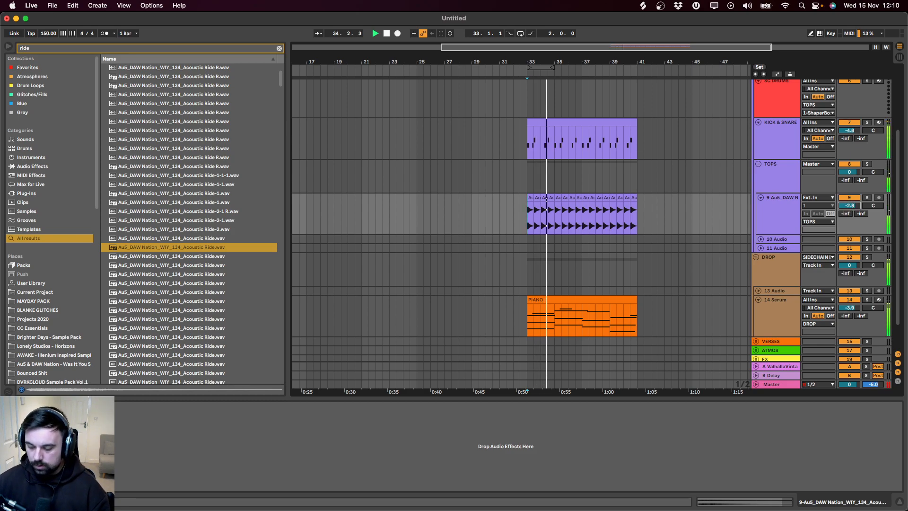
pyautogui.click(755, 227)
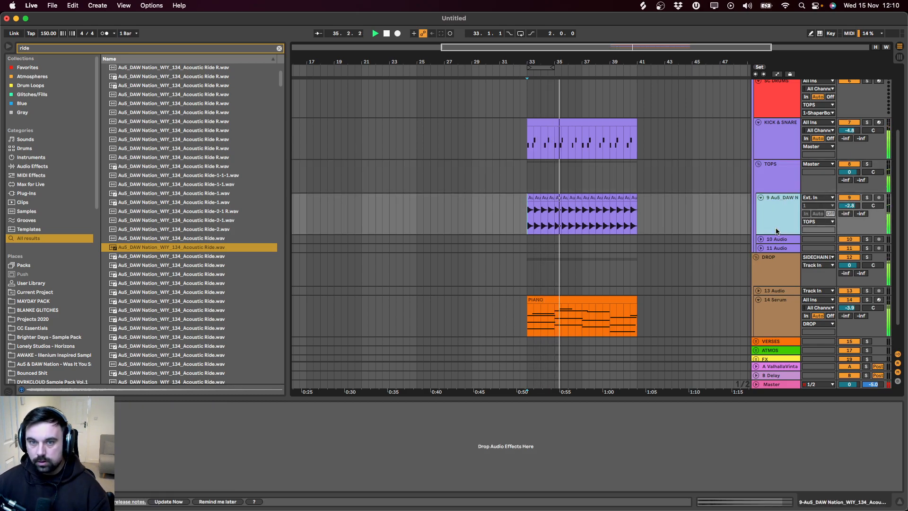
# Step: Fold the TOPS group and the SC DRUMS track, and select the KICK & SNARE track
pyautogui.click(765, 165)
pyautogui.click(775, 186)
pyautogui.press('u')
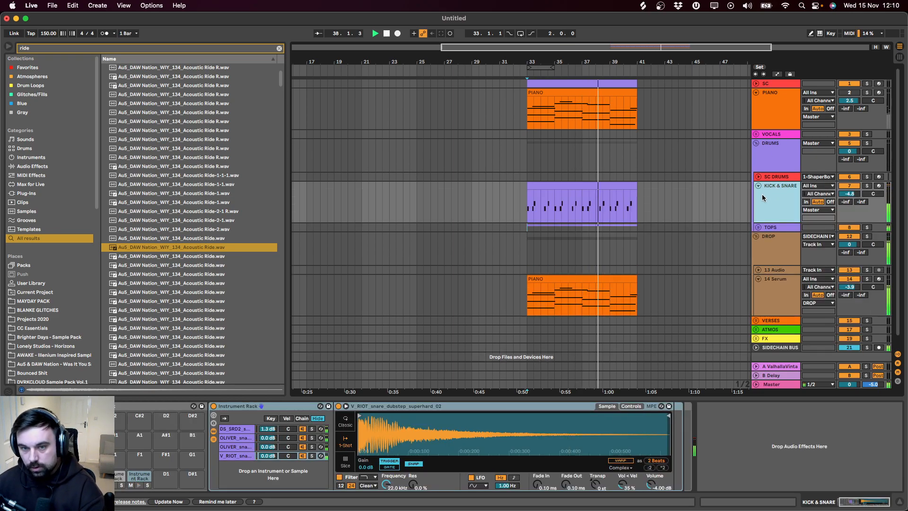
# Step: Search the browser for "vintage verb" and load ValhallaVintageVerb on the snare in the KICK & SNARE Drum Rack
pyautogui.scroll(5, 577, 326)
pyautogui.hscroll(-2, 238, 473)
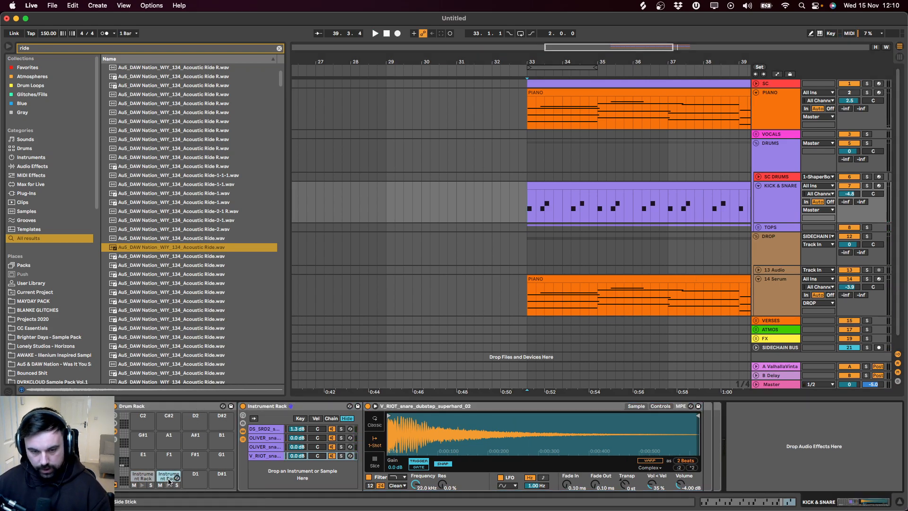
pyautogui.press('super+f')
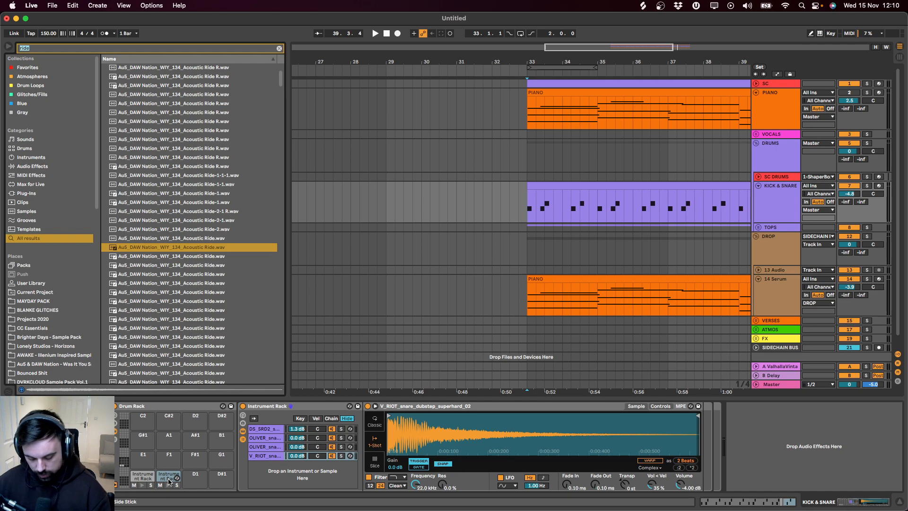
pyautogui.write('vintage verb')
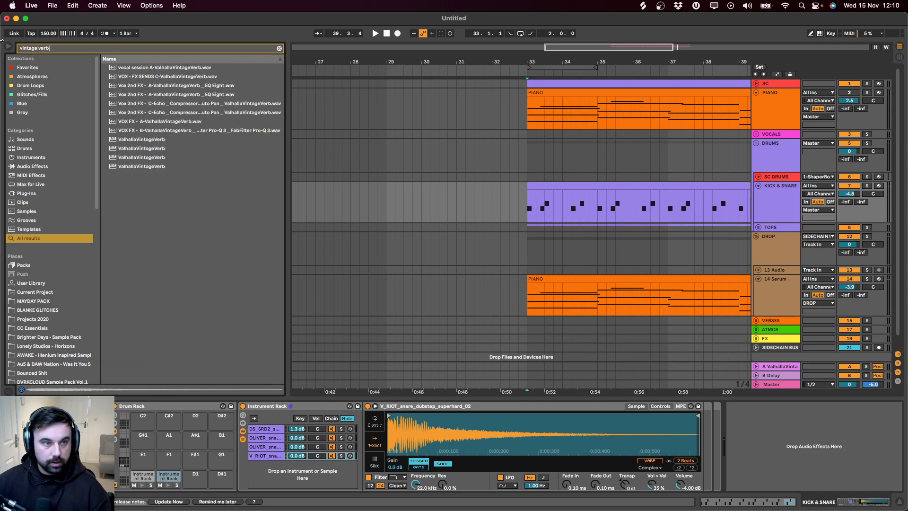
pyautogui.doubleClick(130, 151)
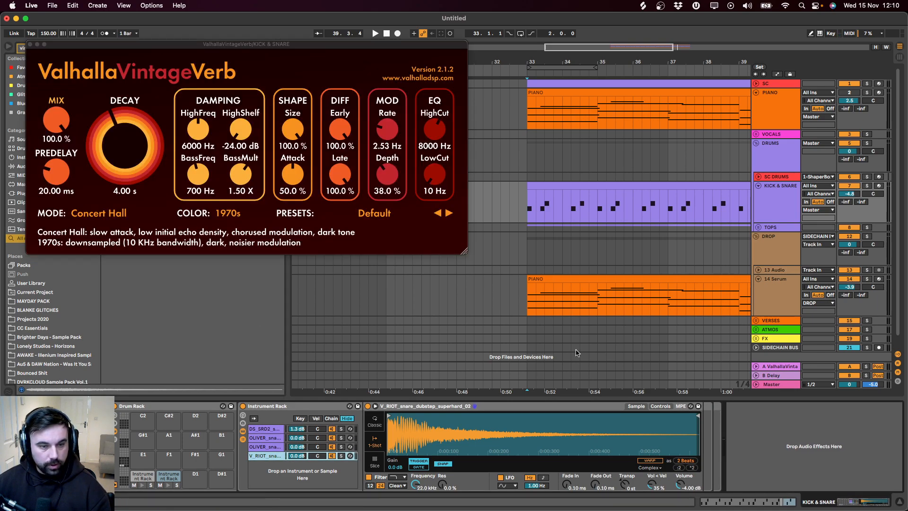
# Step: Group the DS_SRD2 snare's ValhallaVintageVerb into an Audio Effect Rack, add an empty dry chain, and lower the reverb chain to -10 dB
pyautogui.click(264, 429)
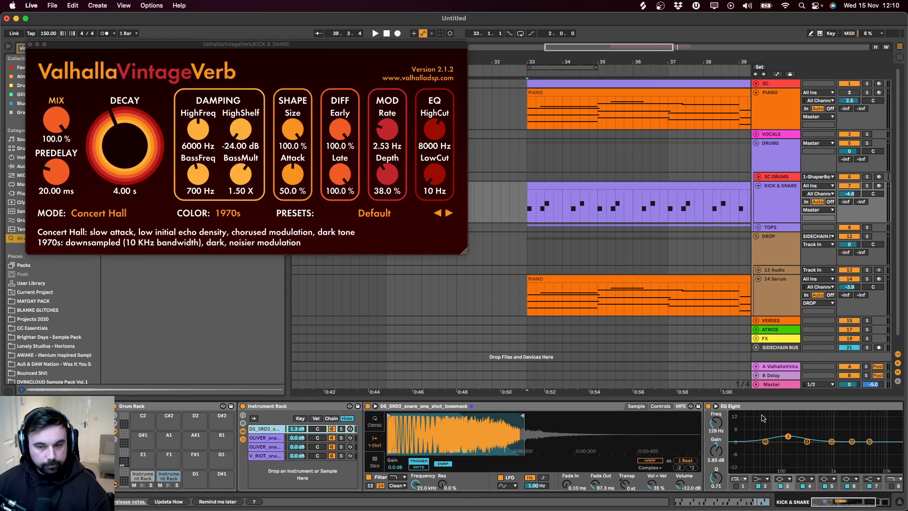
pyautogui.hscroll(5, 754, 443)
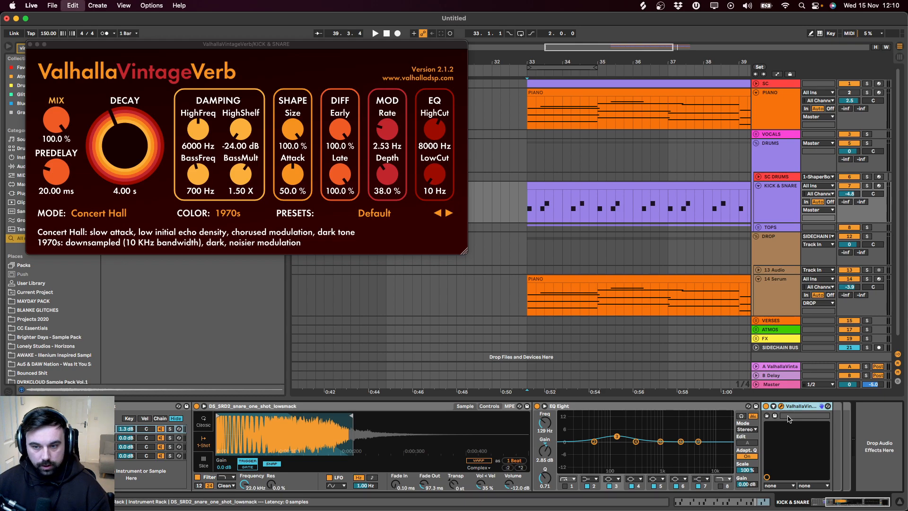
pyautogui.press('super+g')
pyautogui.click(766, 430)
pyautogui.rightClick(789, 441)
pyautogui.click(805, 447)
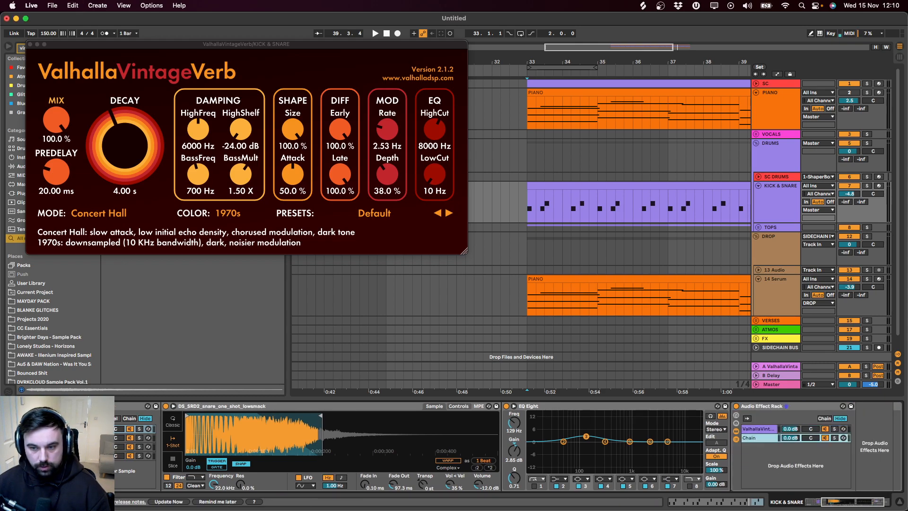
pyautogui.click(767, 431)
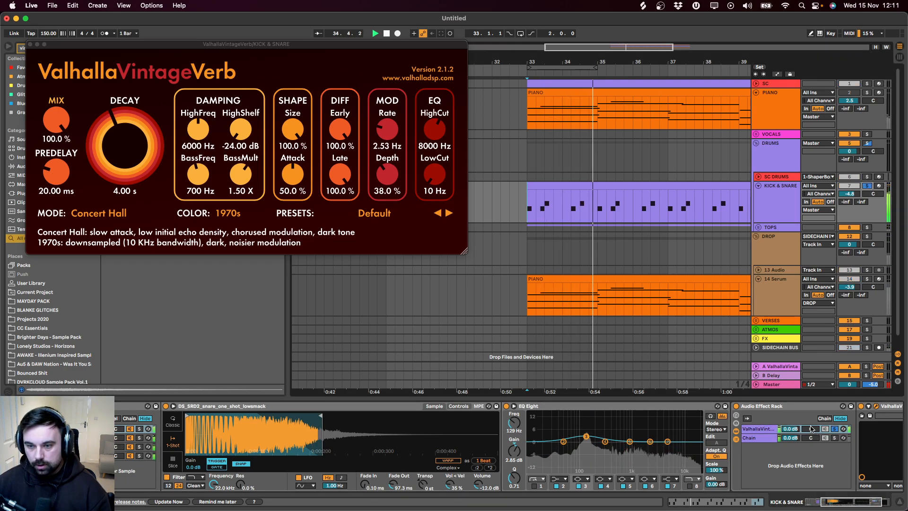
pyautogui.moveTo(790, 429); pyautogui.dragTo(790, 443)
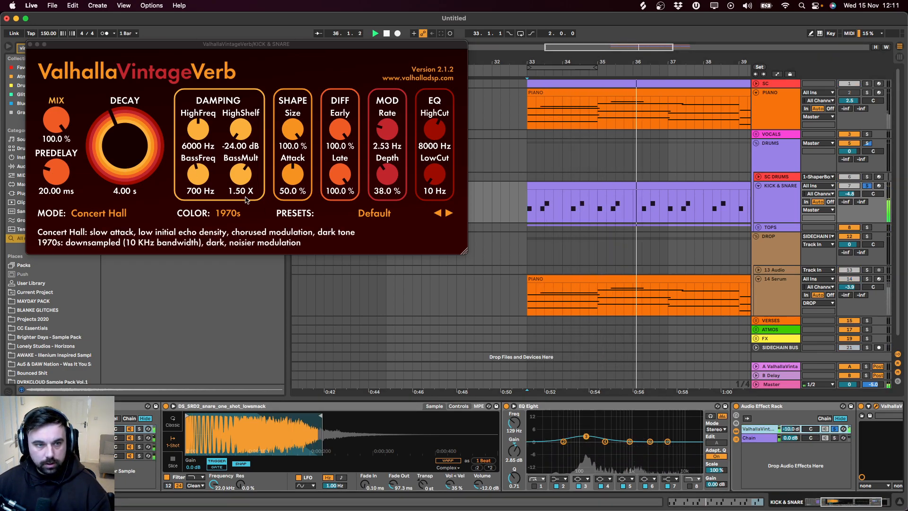
# Step: Load the Drum Plate preset on the snare reverb, try a 630 Hz low cut, and return the low cut to 10 Hz
pyautogui.click(380, 213)
pyautogui.moveTo(368, 359)
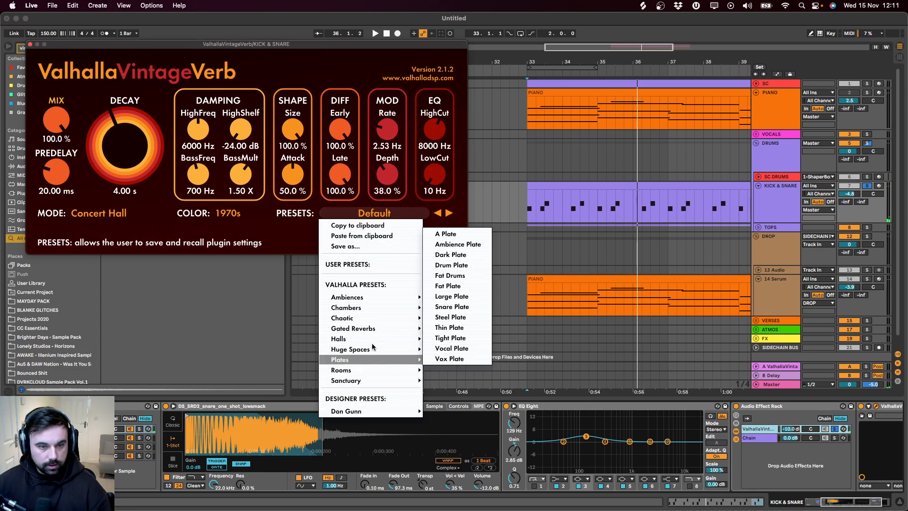
pyautogui.click(476, 265)
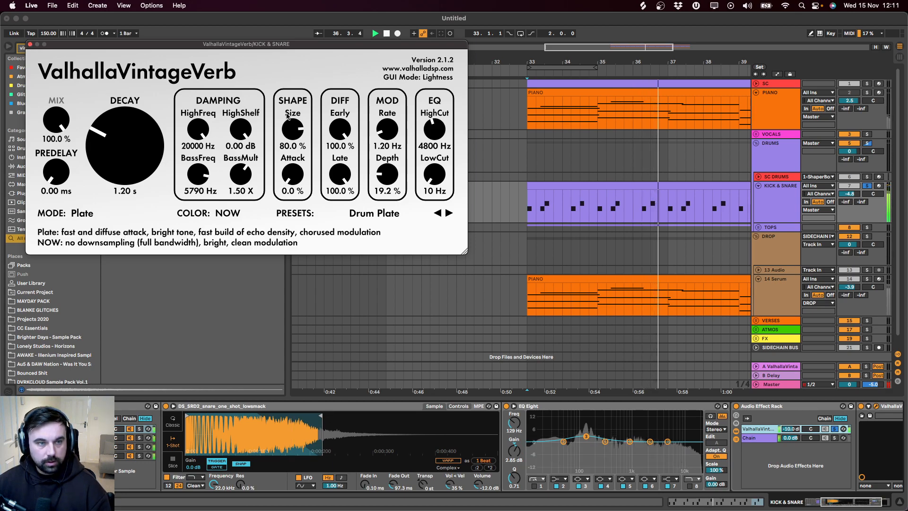
pyautogui.moveTo(439, 178); pyautogui.dragTo(447, 127)
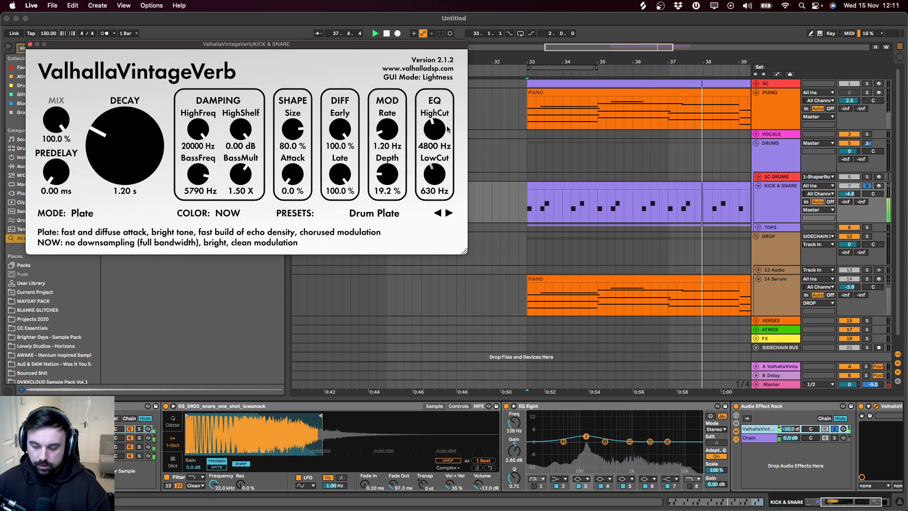
pyautogui.moveTo(436, 176); pyautogui.dragTo(435, 230)
pyautogui.press('space')
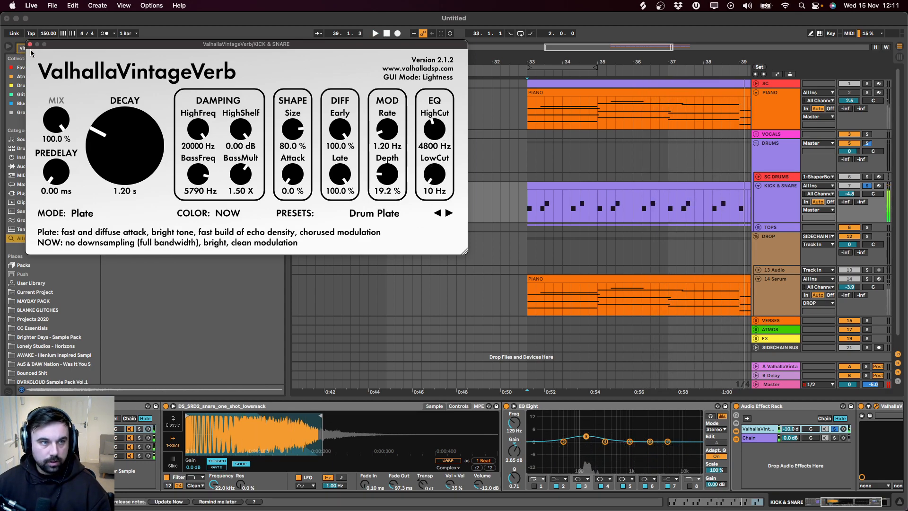
# Step: Search the browser for "eq" and add EQ Eight after ValhallaVintageVerb in the reverb chain
pyautogui.click(29, 45)
pyautogui.press('super+f')
pyautogui.write('eq')
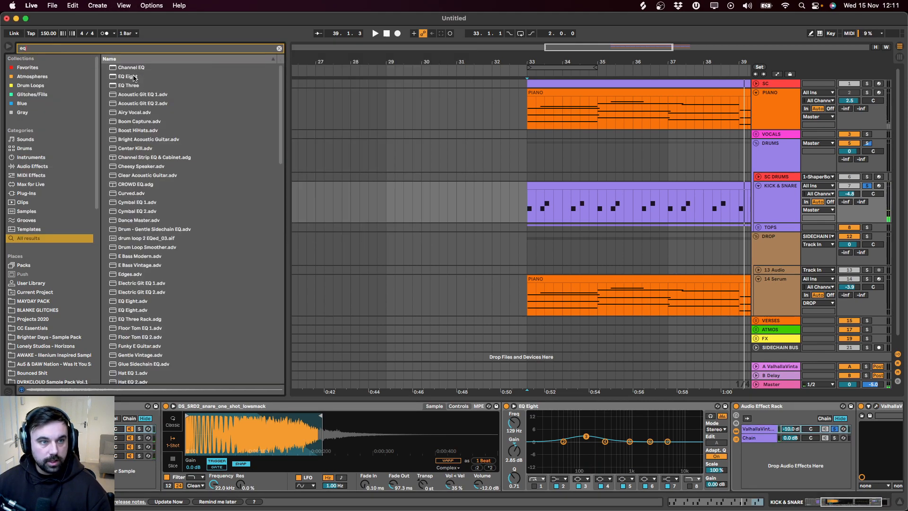
pyautogui.press('Return')
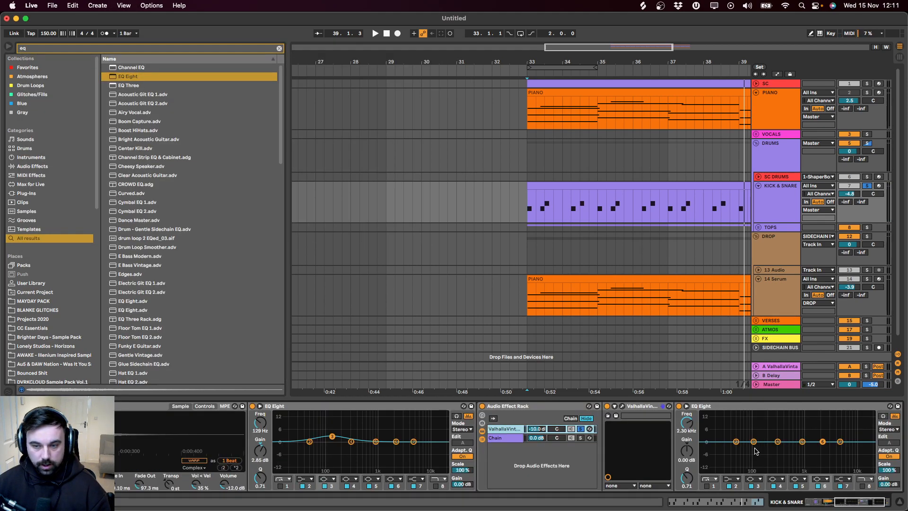
# Step: Enable band 1 of the reverb chain's EQ Eight as a low cut at 284 Hz with a Q of 0.51
pyautogui.press('space')
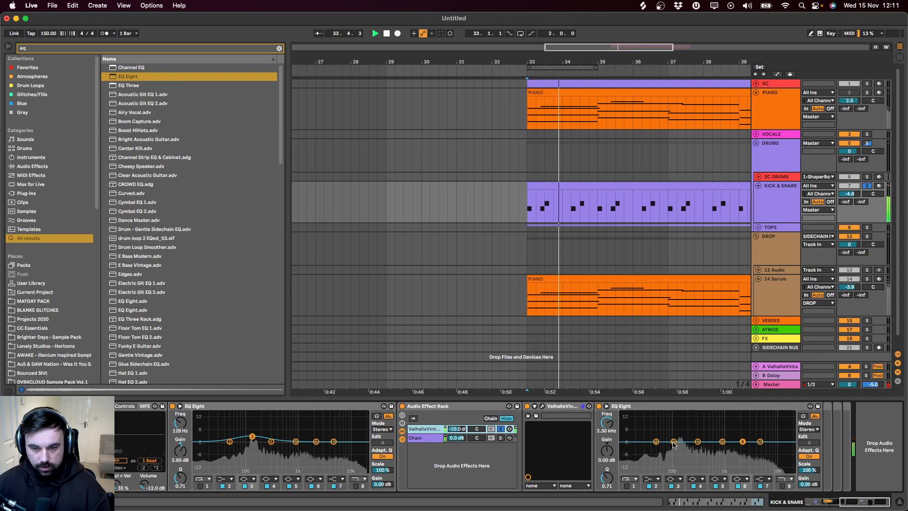
pyautogui.click(627, 486)
pyautogui.press('space')
pyautogui.press('space')
pyautogui.moveTo(623, 450); pyautogui.dragTo(703, 424)
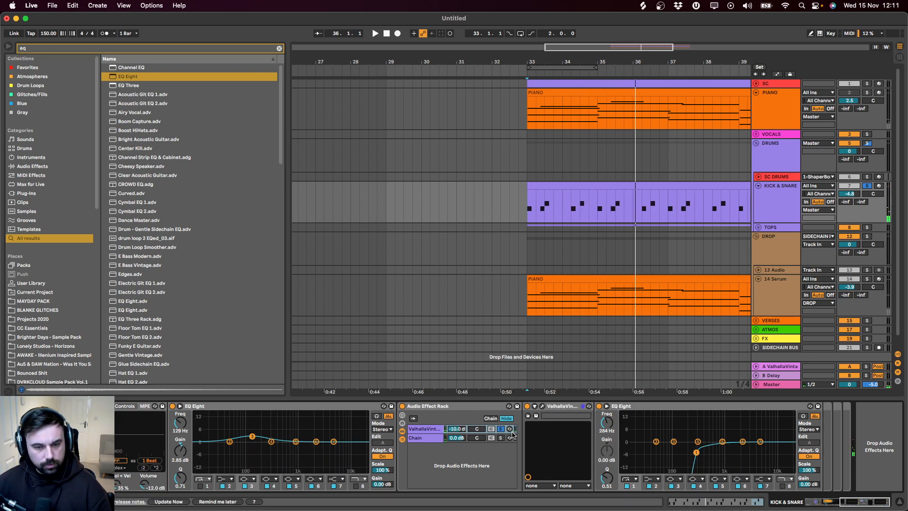
# Step: Audition the snare reverb's presets from Ambience through Med Ambience, trying a 1.95 s decay on Drum Air
pyautogui.click(542, 407)
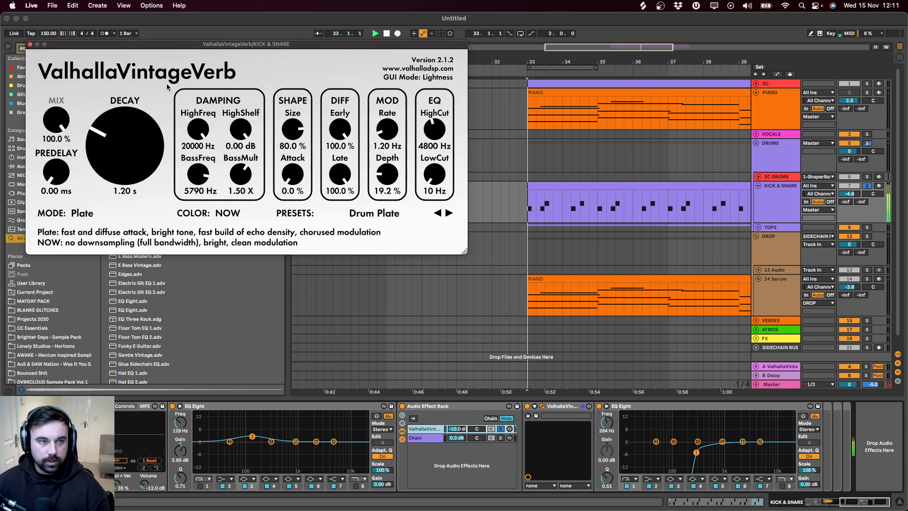
pyautogui.click(448, 213)
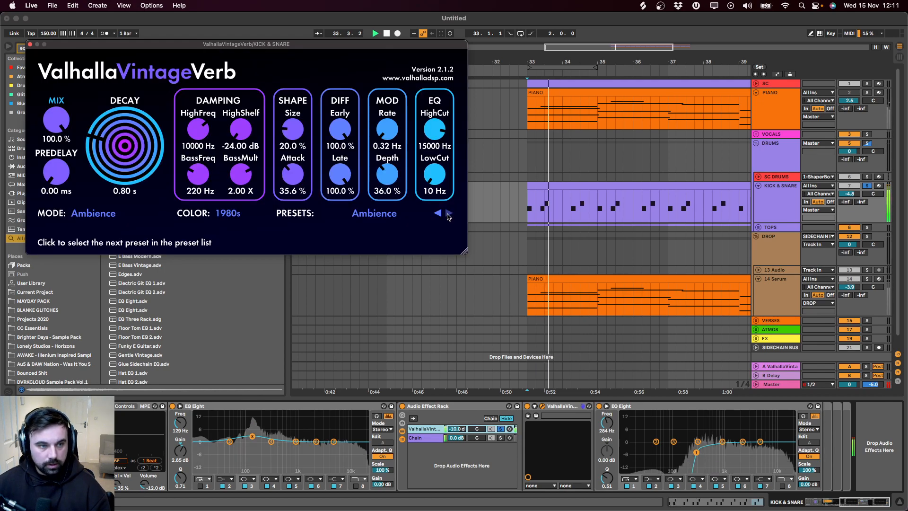
pyautogui.click(448, 215)
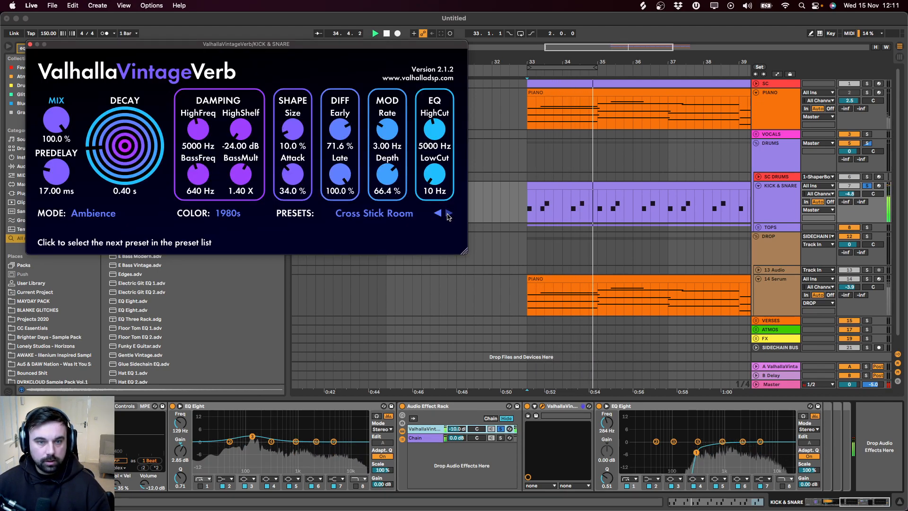
pyautogui.click(448, 215)
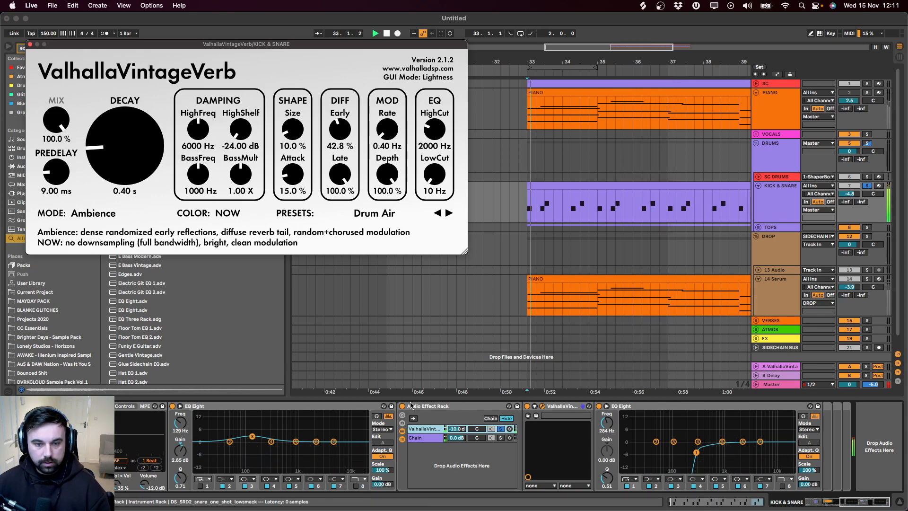
pyautogui.click(520, 416)
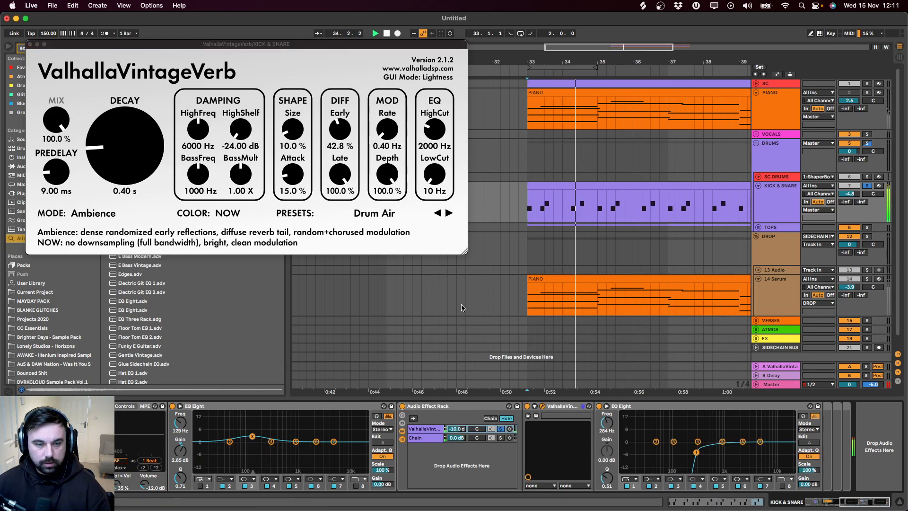
pyautogui.moveTo(112, 142)
pyautogui.mouseDown()
pyautogui.moveTo(122, 137)
pyautogui.moveTo(122, 119)
pyautogui.moveTo(123, 138)
pyautogui.mouseUp()
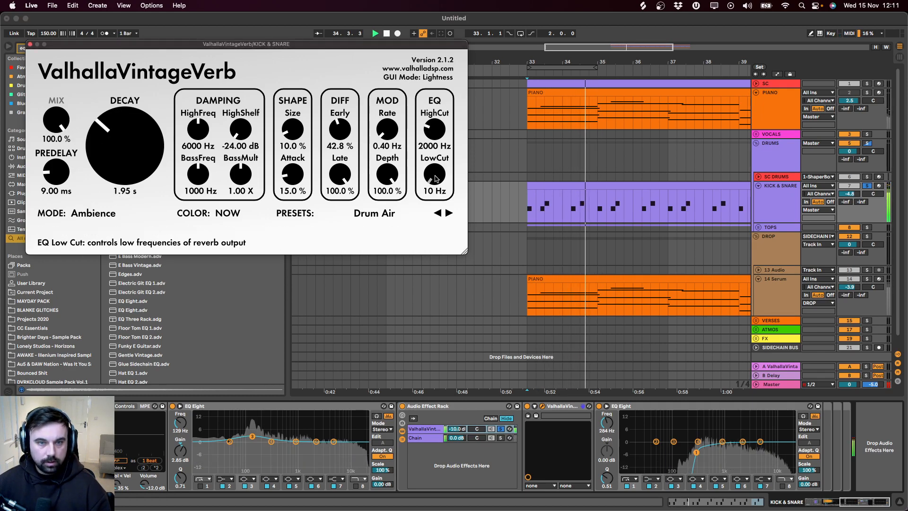
pyautogui.press('space')
pyautogui.click(449, 213)
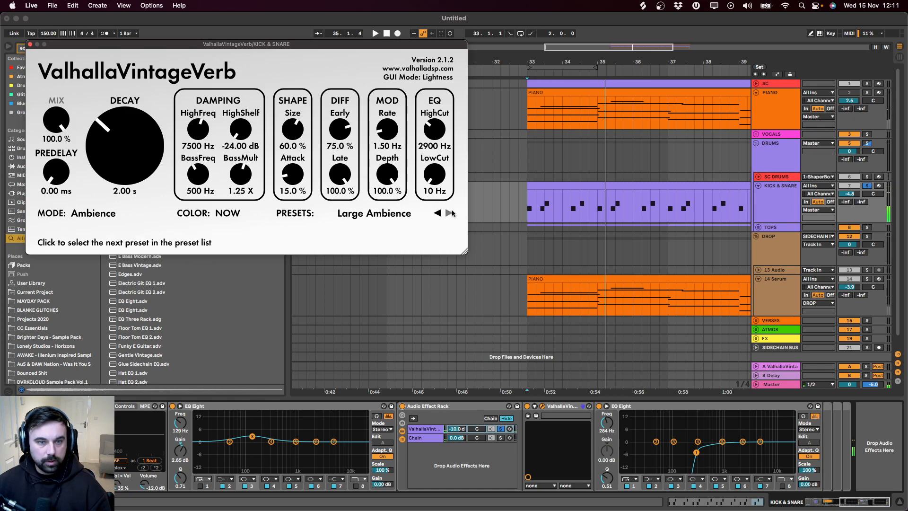
pyautogui.click(449, 214)
# Step: Load the Exciting Snare room preset with a 0.90 s decay and raise the reverb chain's volume to -6.8 dB
pyautogui.click(317, 216)
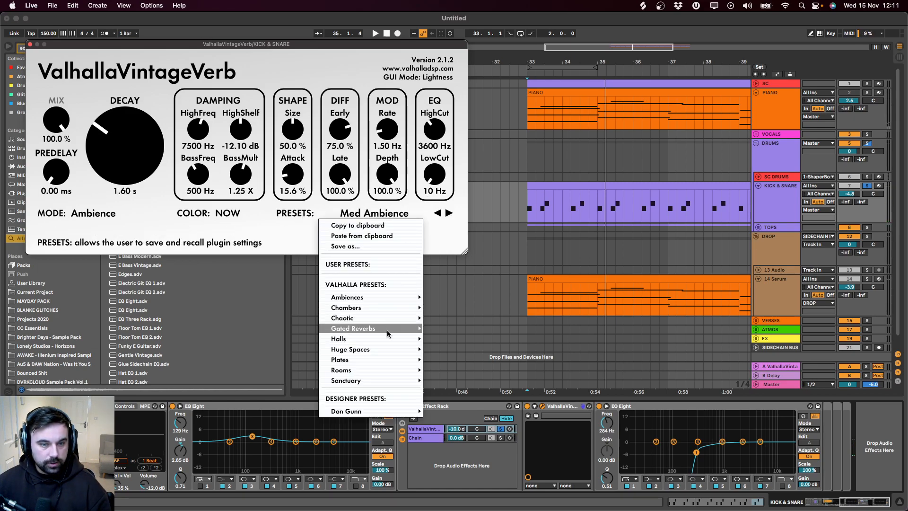
pyautogui.moveTo(389, 370)
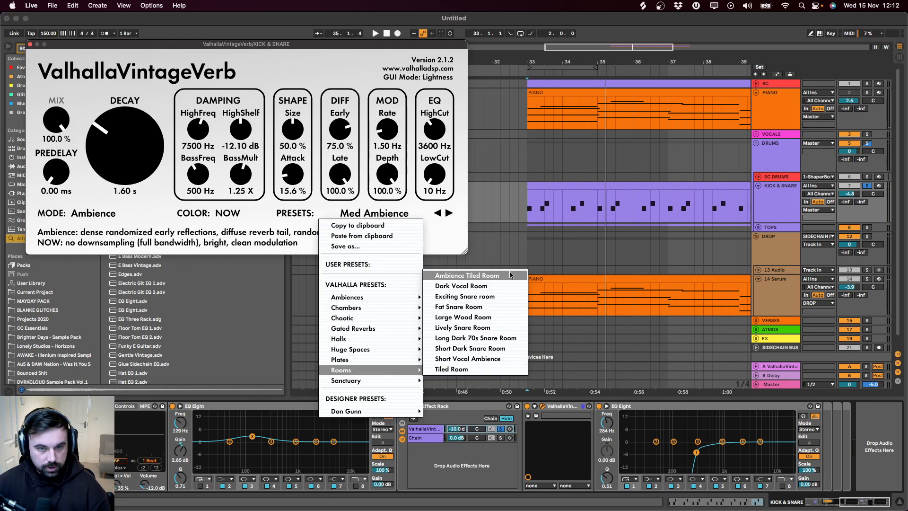
pyautogui.click(507, 296)
pyautogui.press('space')
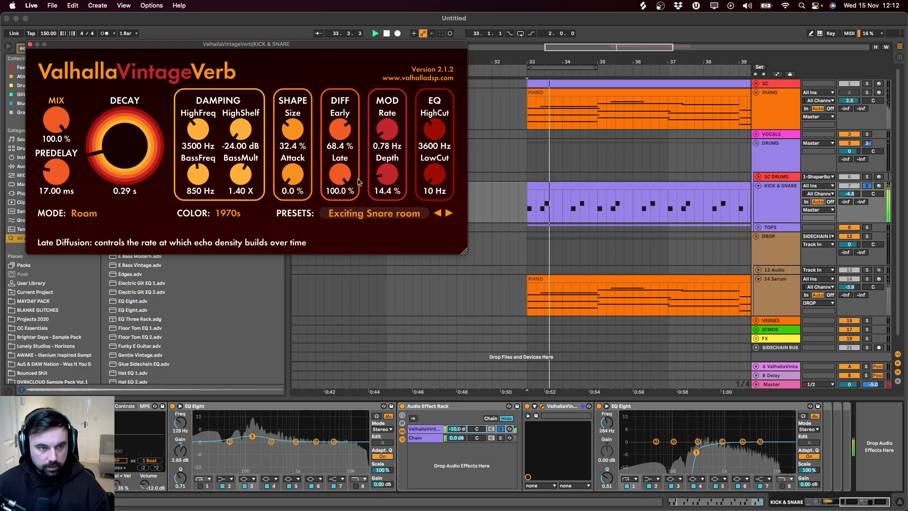
pyautogui.moveTo(126, 118)
pyautogui.mouseDown()
pyautogui.moveTo(126, 95)
pyautogui.moveTo(127, 123)
pyautogui.mouseUp()
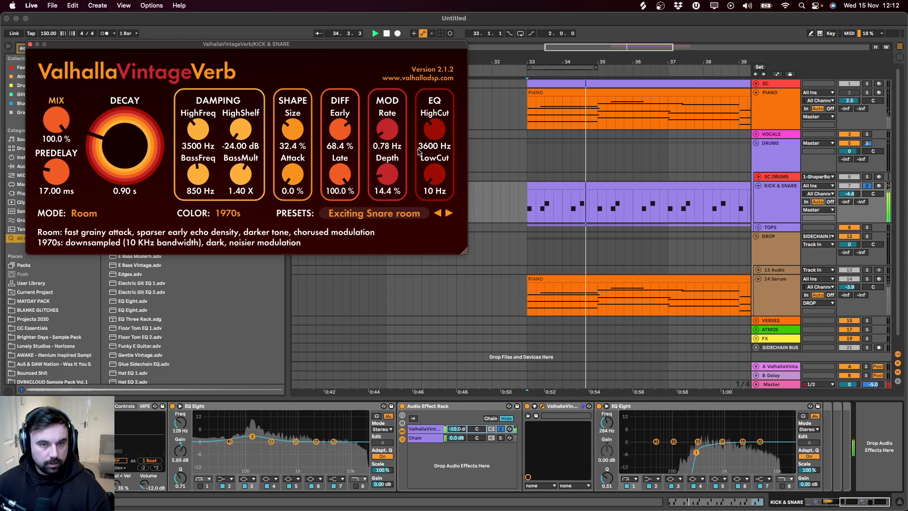
pyautogui.moveTo(456, 428); pyautogui.dragTo(456, 407)
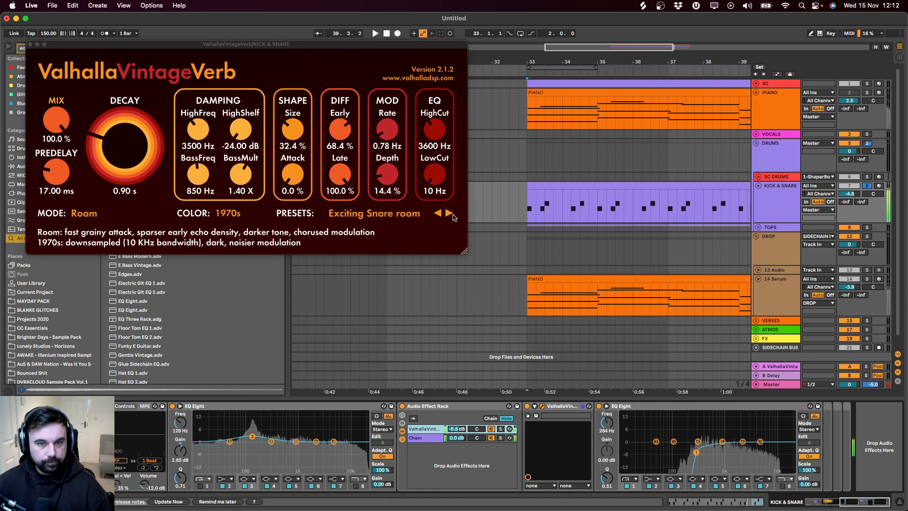
# Step: Switch the reverb to the Fat Snare Room preset, set its decay to 0.95 s, and close the plugin window
pyautogui.click(449, 215)
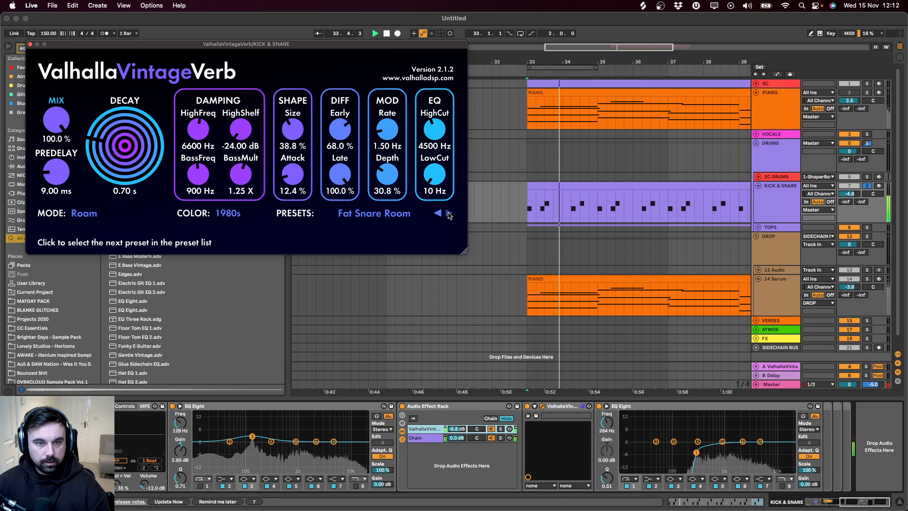
pyautogui.scroll(5, 129, 147)
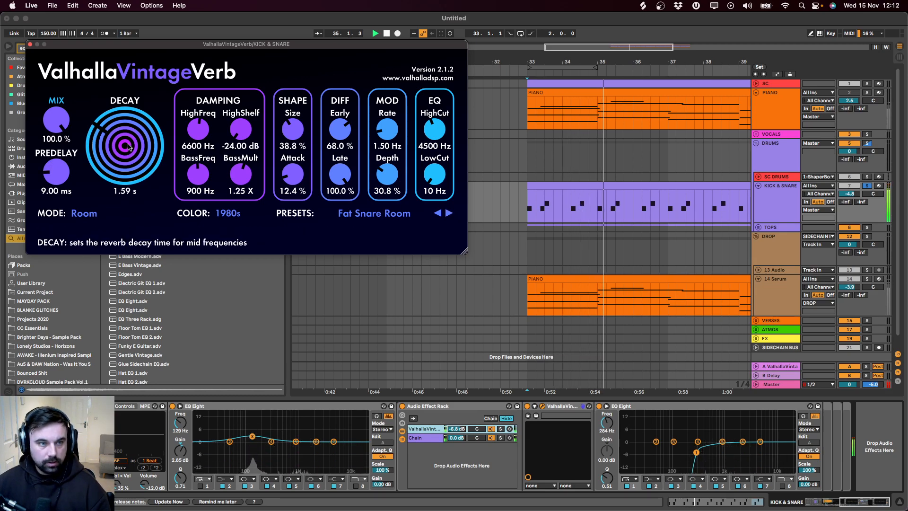
pyautogui.scroll(-4, 127, 148)
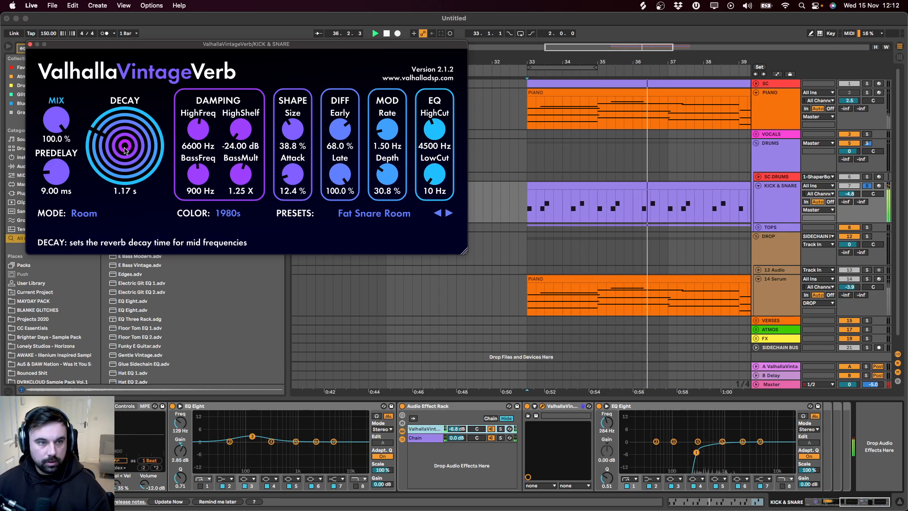
pyautogui.scroll(-2, 126, 151)
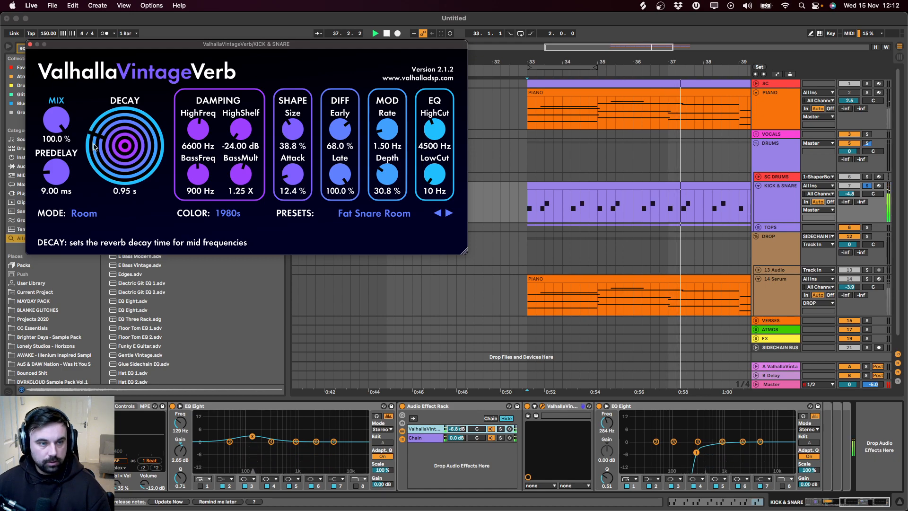
pyautogui.click(30, 45)
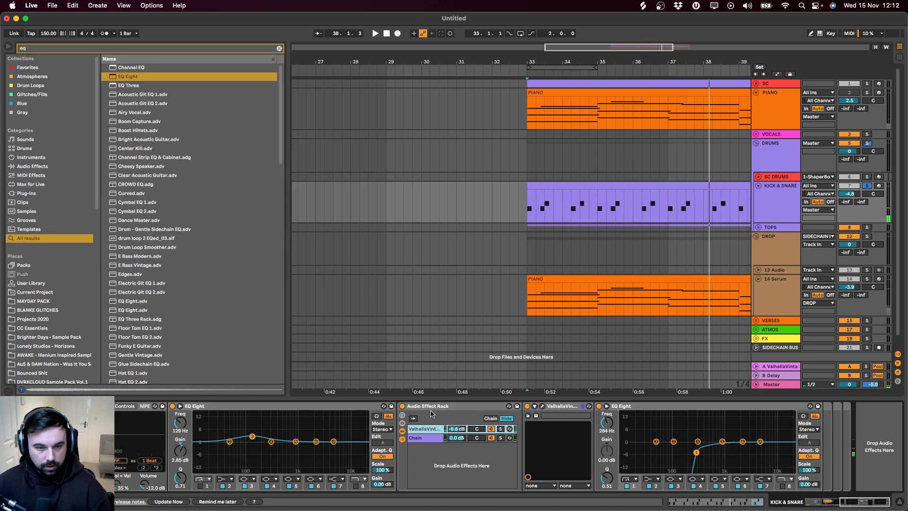
# Step: Try placing the reverb's Audio Effect Rack on a separate chain of the snare Instrument Rack, and remove it from there
pyautogui.hscroll(-10, 264, 436)
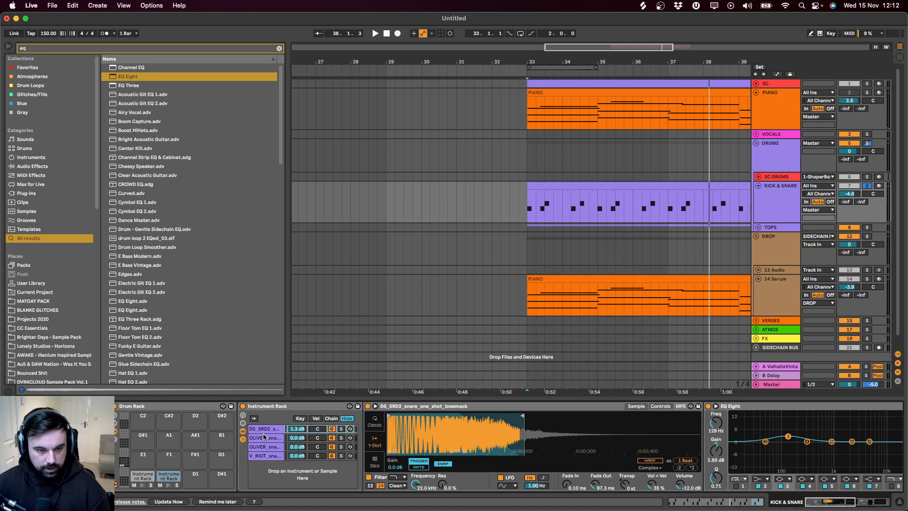
pyautogui.click(264, 437)
pyautogui.press('space')
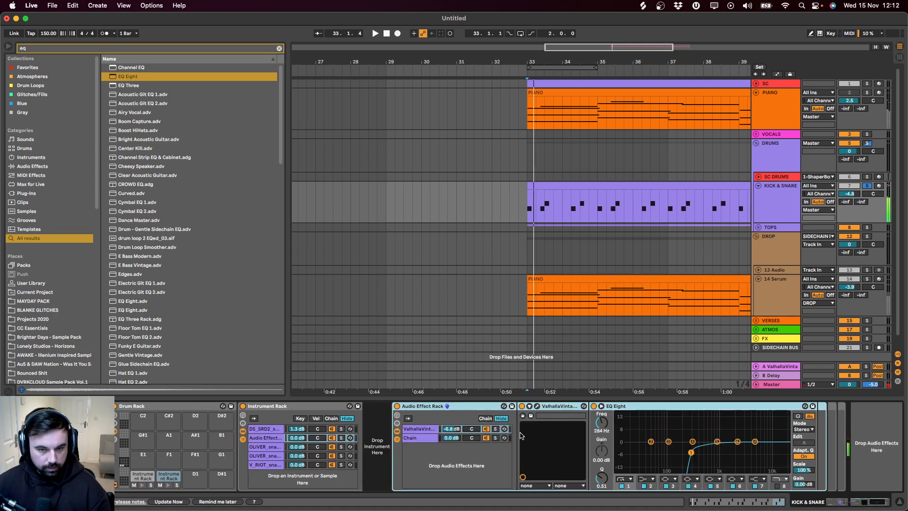
pyautogui.press('Delete')
# Step: Paste the reverb's Audio Effect Rack after EQ Eight in the DS_SRD2 snare chain
pyautogui.click(285, 430)
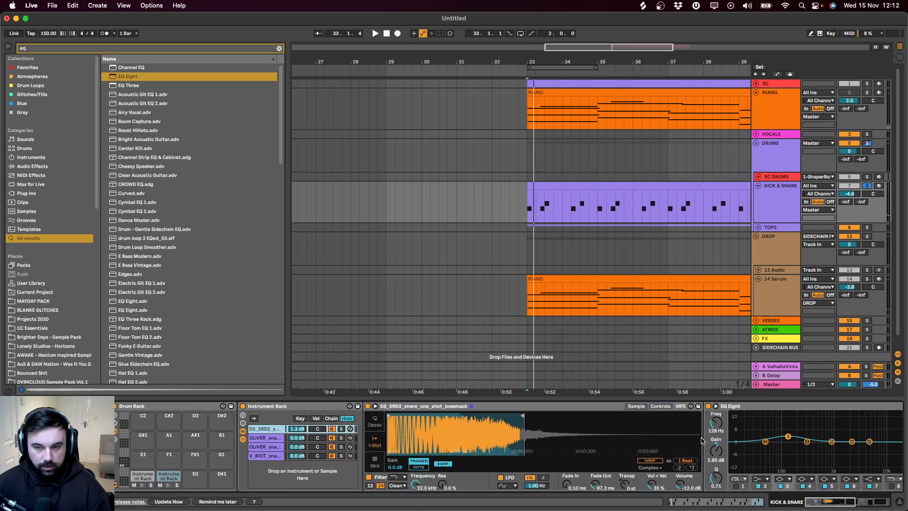
pyautogui.press('super+v')
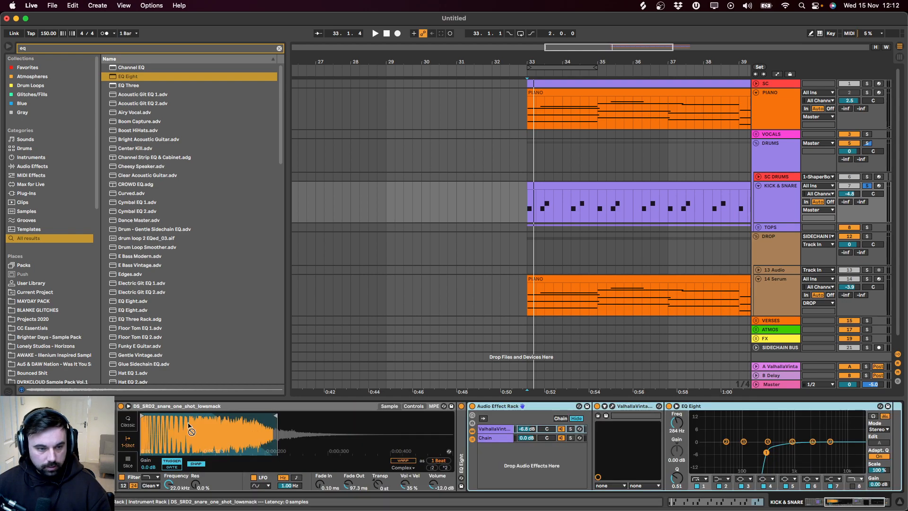
pyautogui.hscroll(-3, 199, 443)
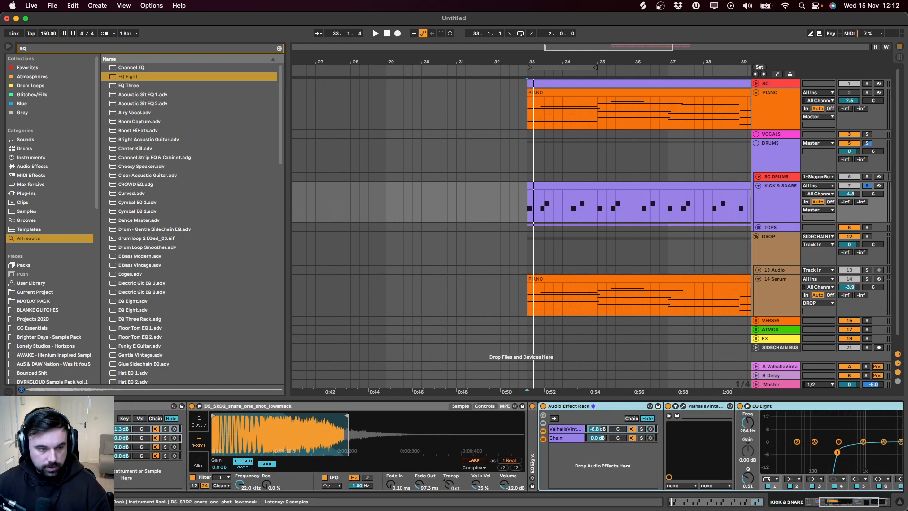
# Step: In the OLIVER_snare_modern_mixready_vault chain, set the reverb EQ's low cut to 174 Hz with Q 0.38 and the reverb chain's volume to -4.0 dB
pyautogui.click(173, 437)
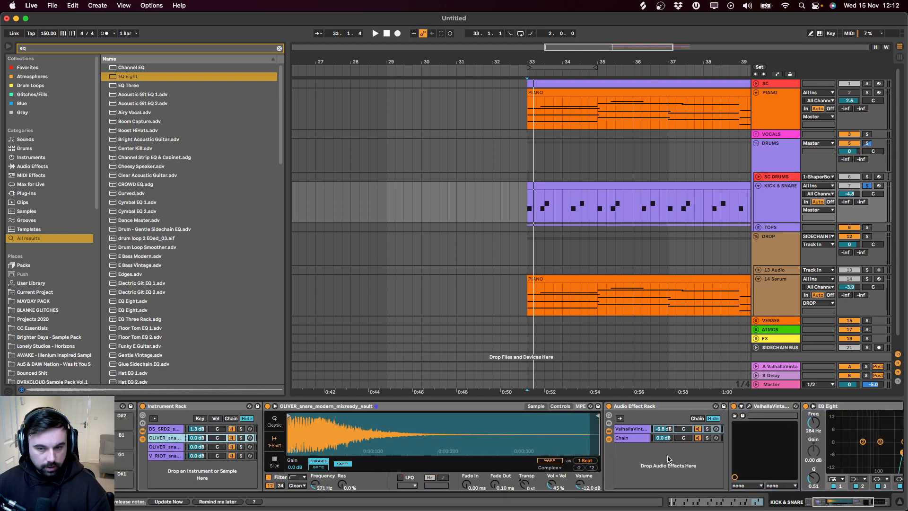
pyautogui.hscroll(3, 669, 459)
pyautogui.press('space')
pyautogui.moveTo(822, 452); pyautogui.dragTo(812, 455)
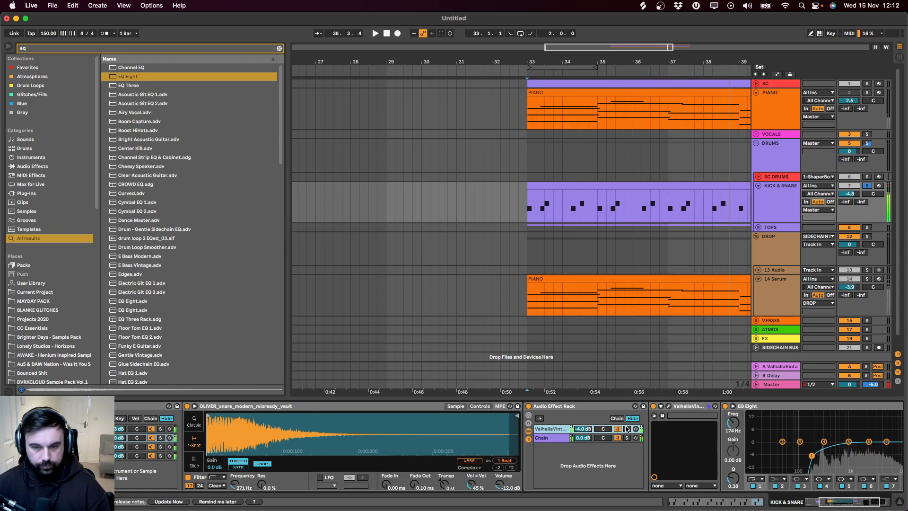
# Step: Copy the adjusted reverb rack into the OLIVER_snare_noise_crack chain and set its ValhallaVintageVerb chain's volume to -8.0 dB
pyautogui.hscroll(-3, 618, 417)
pyautogui.moveTo(634, 410); pyautogui.dragTo(211, 433)
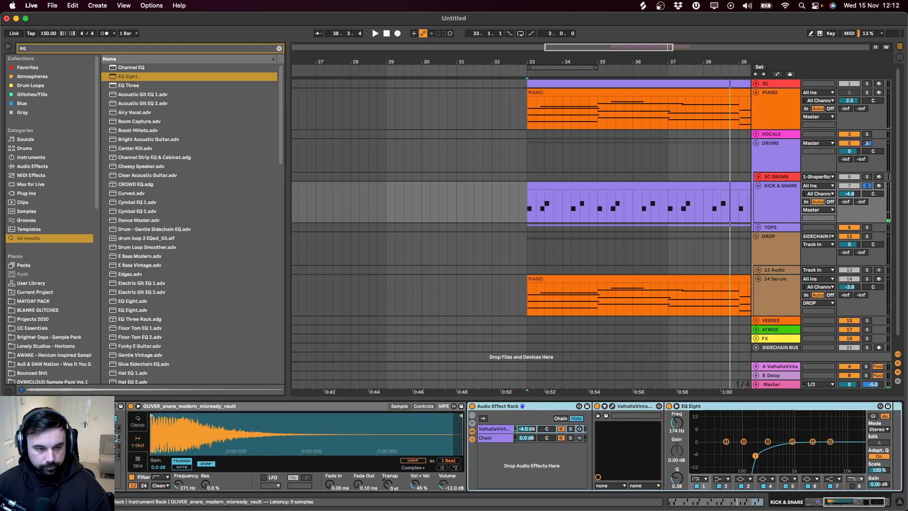
pyautogui.hscroll(-5, 199, 455)
pyautogui.click(175, 446)
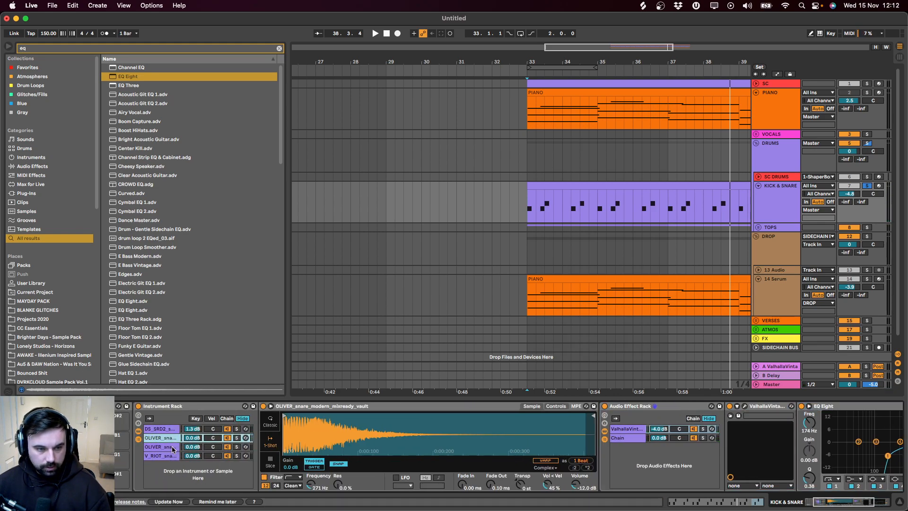
pyautogui.press('space')
pyautogui.hscroll(3, 878, 437)
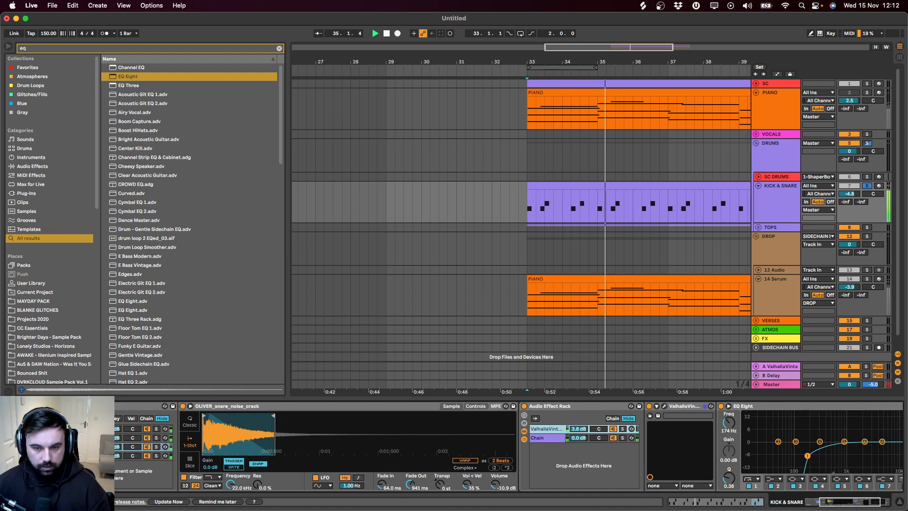
pyautogui.moveTo(581, 432); pyautogui.dragTo(582, 455)
pyautogui.hscroll(-5, 705, 408)
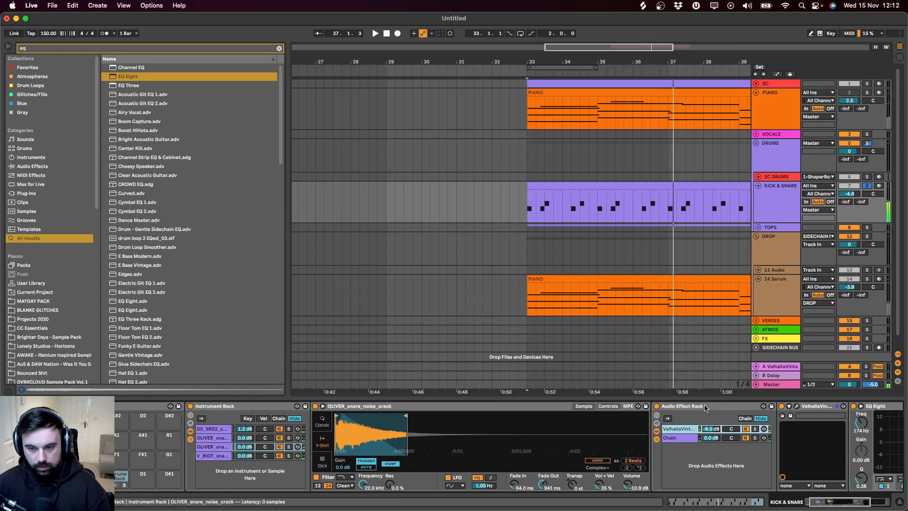
# Step: Copy the reverb rack into the V_RIOT snare chain, set its reverb volume to -11.5 dB and the EQ low cut's Q to 0.23
pyautogui.click(706, 407)
pyautogui.hscroll(8, 473, 449)
pyautogui.hscroll(-6, 185, 461)
pyautogui.click(180, 456)
pyautogui.press('space')
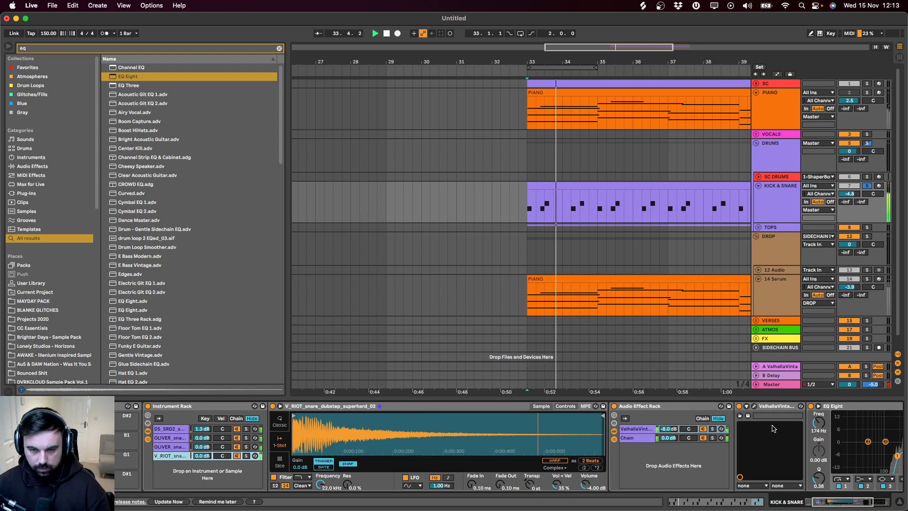
pyautogui.moveTo(669, 429)
pyautogui.mouseDown()
pyautogui.moveTo(669, 442)
pyautogui.moveTo(671, 429)
pyautogui.mouseUp()
pyautogui.click(887, 448)
pyautogui.moveTo(777, 457); pyautogui.dragTo(777, 462)
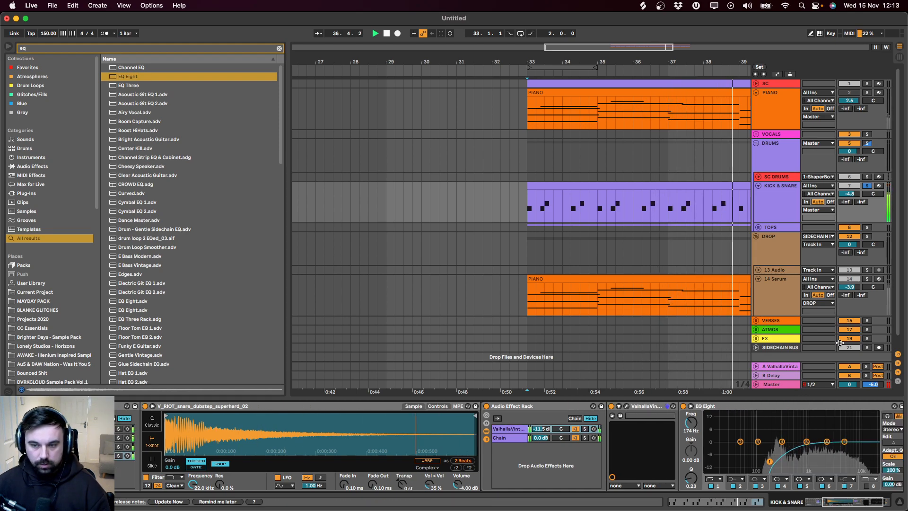
# Step: Unsolo the KICK & SNARE track, stop playback, and unfold the TOPS group with its tracks 9 and 10
pyautogui.click(868, 186)
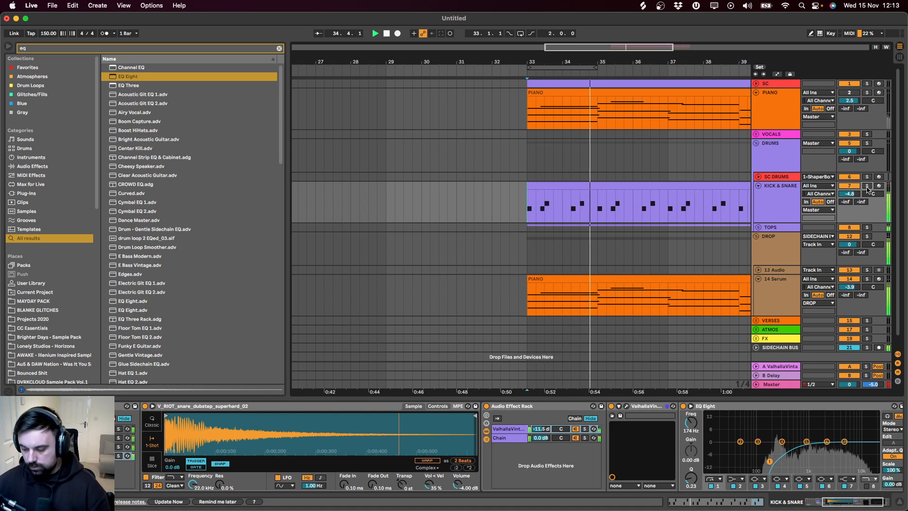
pyautogui.click(760, 208)
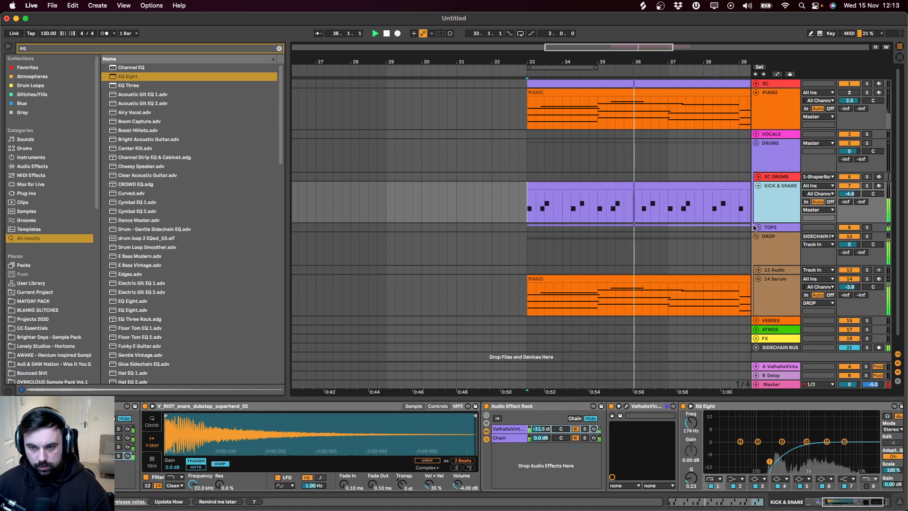
pyautogui.click(861, 287)
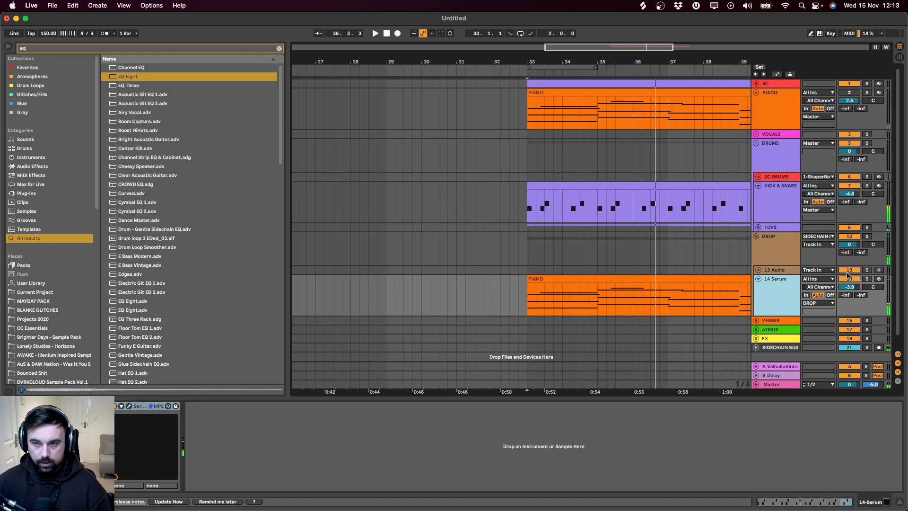
pyautogui.click(758, 228)
pyautogui.click(766, 284)
pyautogui.click(761, 303)
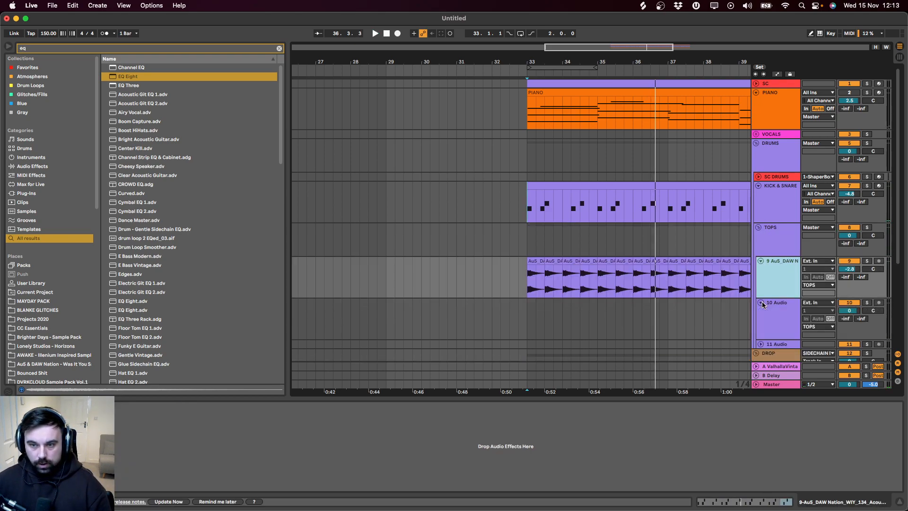
# Step: Search the browser for crash, audition the samples, and place Brighter Days - Crash 08.wav at bar 33 on track 10
pyautogui.click(279, 48)
pyautogui.write('crash')
pyautogui.click(204, 133)
pyautogui.scroll(-5, 224, 255)
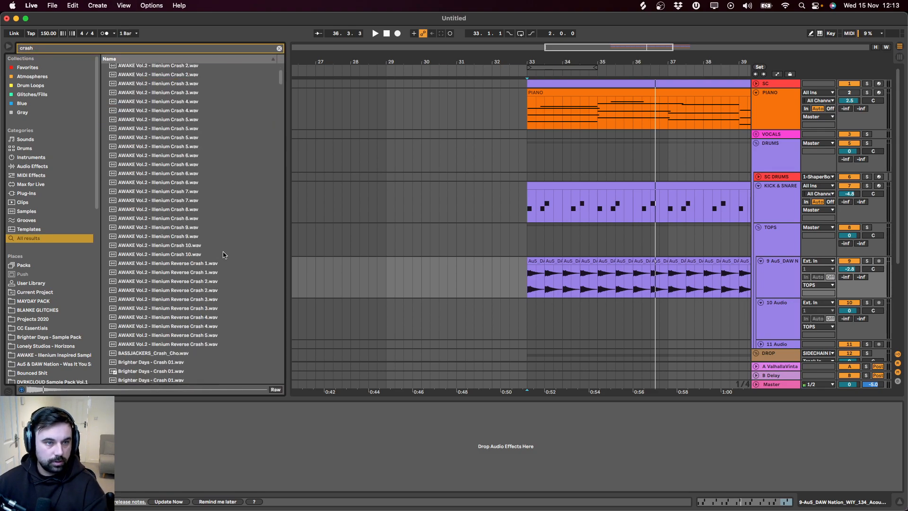
pyautogui.scroll(-5, 206, 302)
pyautogui.click(206, 302)
pyautogui.scroll(-5, 206, 302)
pyautogui.click(206, 302)
pyautogui.scroll(-5, 206, 302)
pyautogui.scroll(-5, 206, 303)
pyautogui.scroll(5, 205, 265)
pyautogui.click(203, 220)
pyautogui.scroll(-5, 200, 228)
pyautogui.scroll(4, 200, 208)
pyautogui.moveTo(150, 183); pyautogui.dragTo(529, 330)
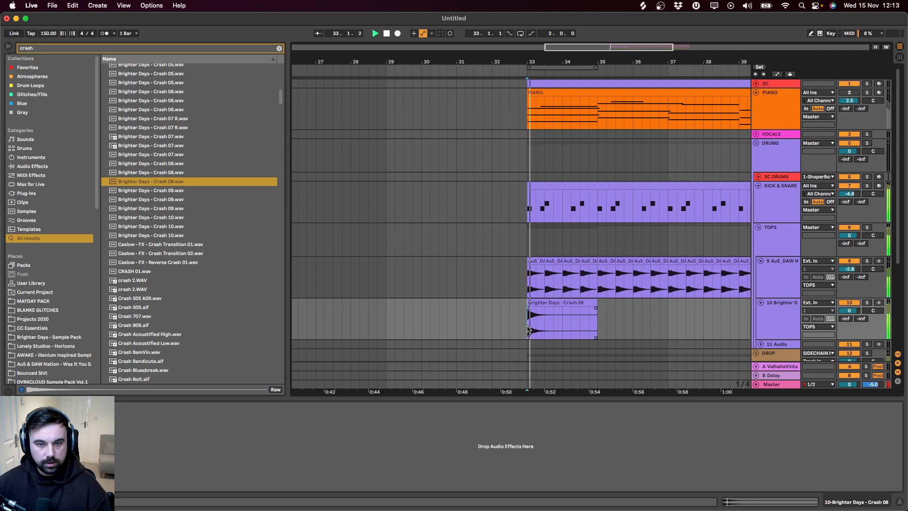
# Step: Try duplicating the first half bar of the warped crash clip three times on track 10
pyautogui.press('super+d')
pyautogui.press('super+d')
pyautogui.press('super+d')
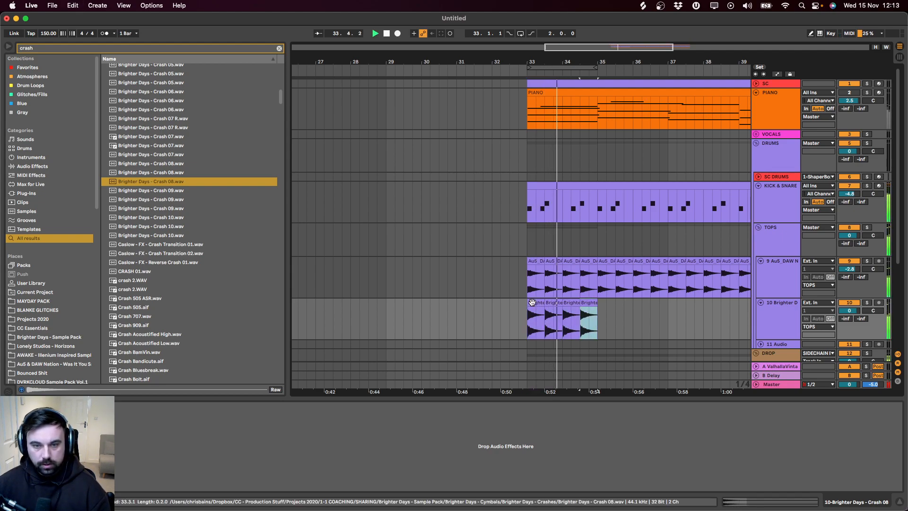
# Step: Turn off warping for the Brighter Days - Crash 08 clip and return to the device view
pyautogui.doubleClick(531, 302)
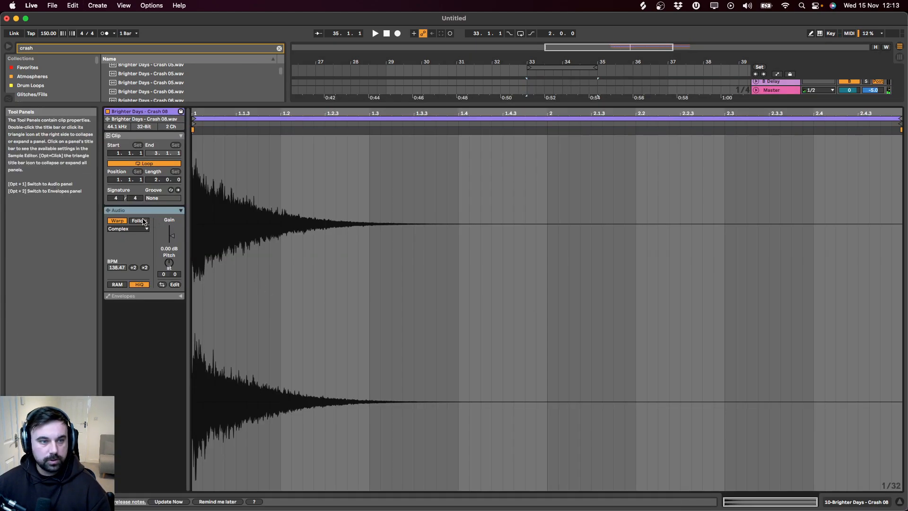
pyautogui.click(124, 221)
pyautogui.hotkey('shift', 'Tab')
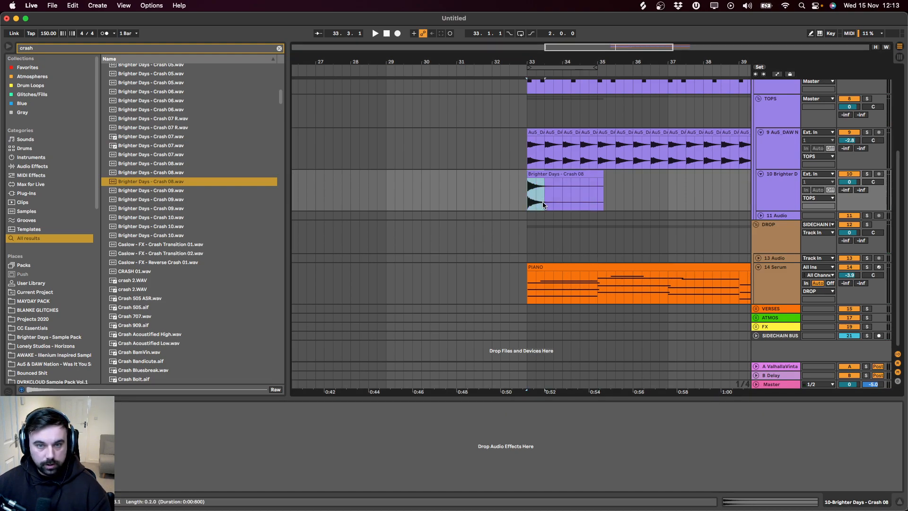
# Step: Repeat the first half bar of the unwarped crash along track 10 from bar 33 to bar 41
pyautogui.press('super+z')
pyautogui.press('super+d')
pyautogui.press('super+d')
pyautogui.press('super+d')
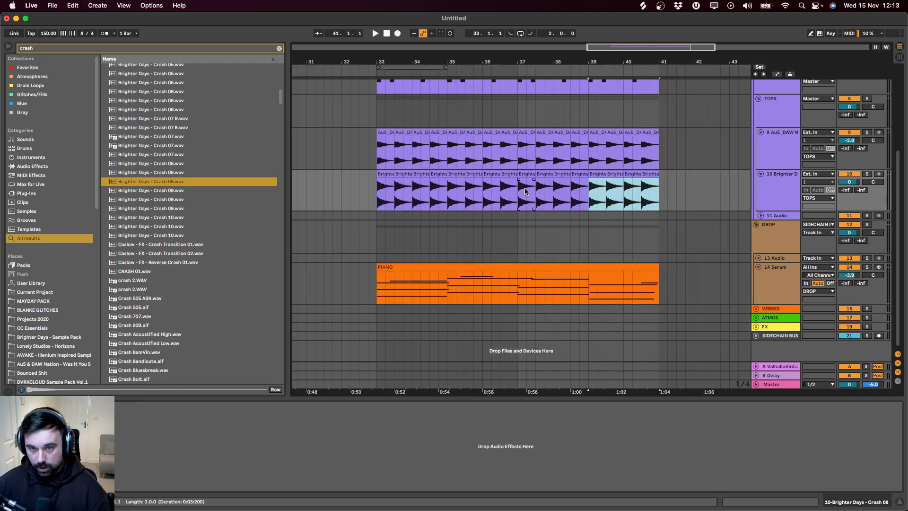
pyautogui.press('-')
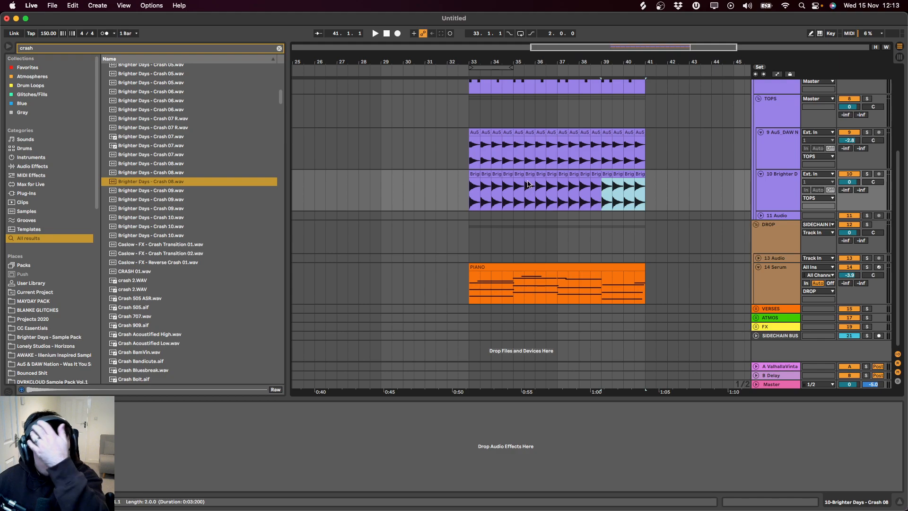
# Step: Play the drop, compare it with the crash track muted, set that track's volume to -6.8 dB, and fold the TOPS tracks
pyautogui.click(475, 132)
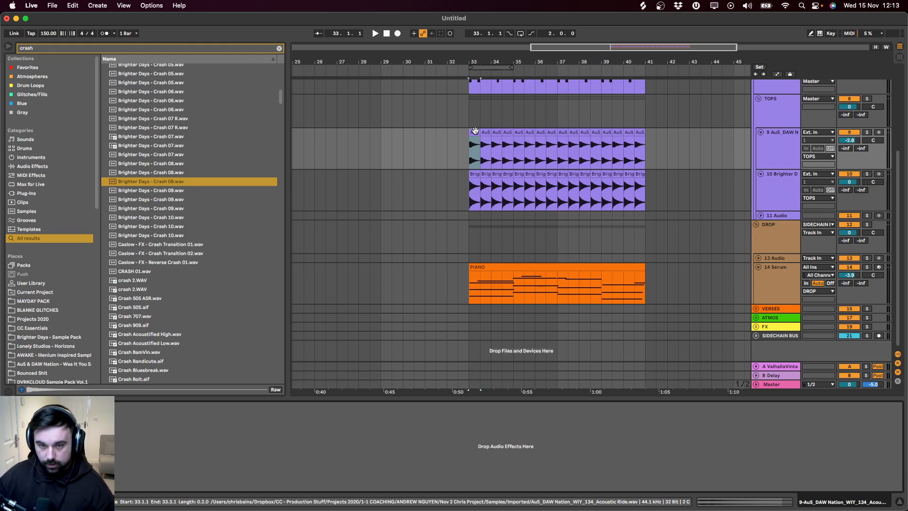
pyautogui.click(470, 180)
pyautogui.press('space')
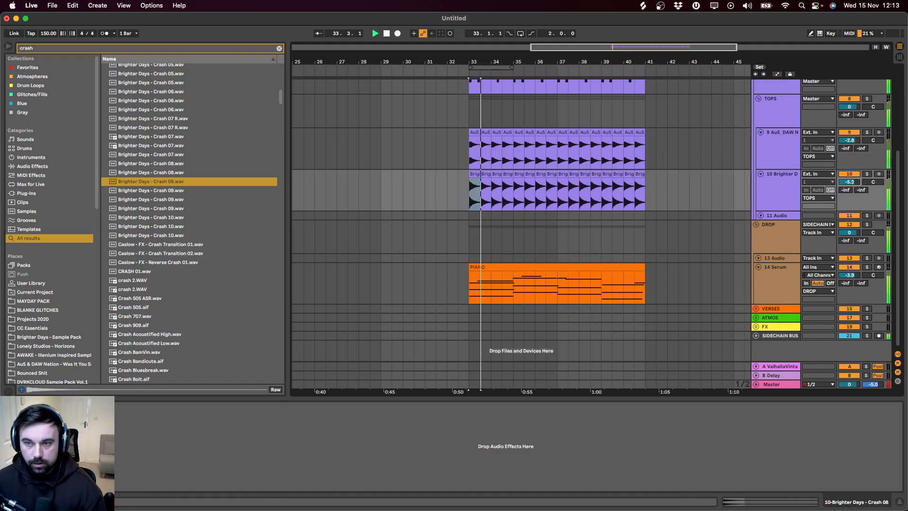
pyautogui.moveTo(849, 182); pyautogui.dragTo(849, 182)
pyautogui.click(771, 192)
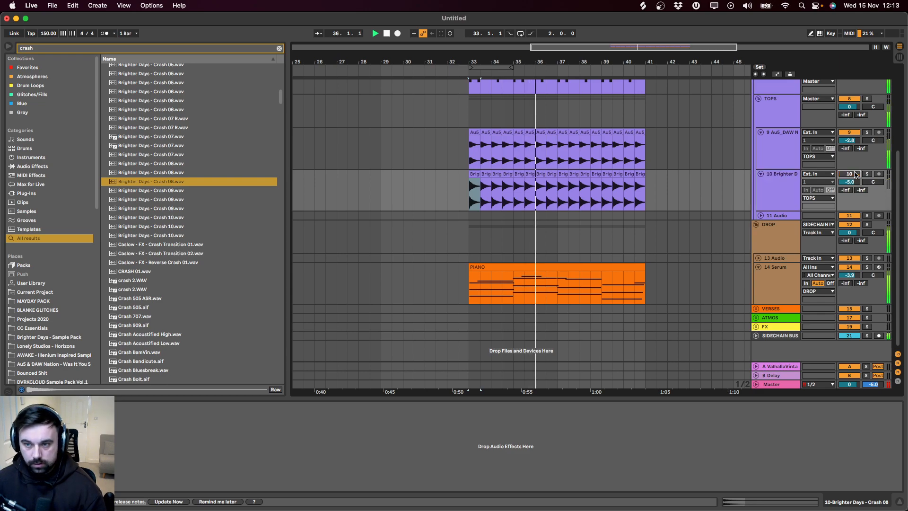
pyautogui.click(217, 501)
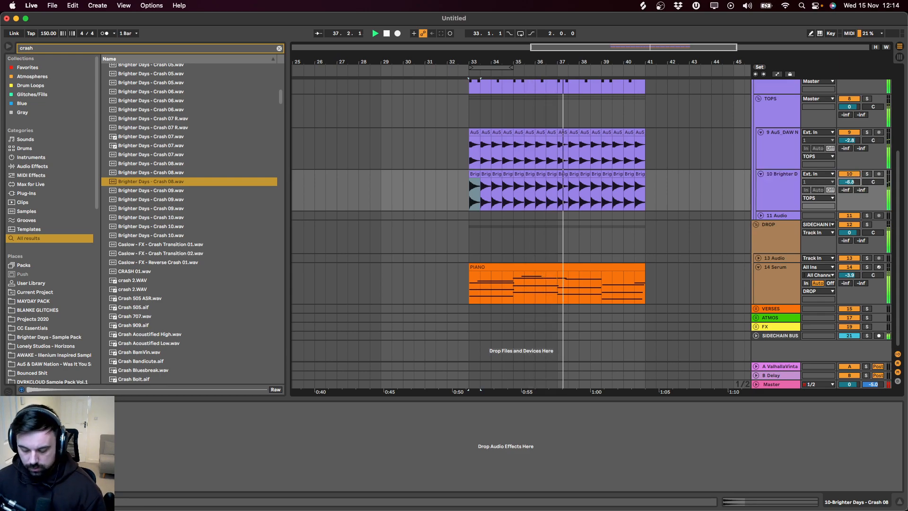
pyautogui.keyDown('alt'); pyautogui.click(760, 174); pyautogui.keyUp('alt')
pyautogui.press('space')
# Step: Deactivate the 13 Audio track and insert a new MIDI track after it in the DROP group
pyautogui.click(778, 259)
pyautogui.click(846, 226)
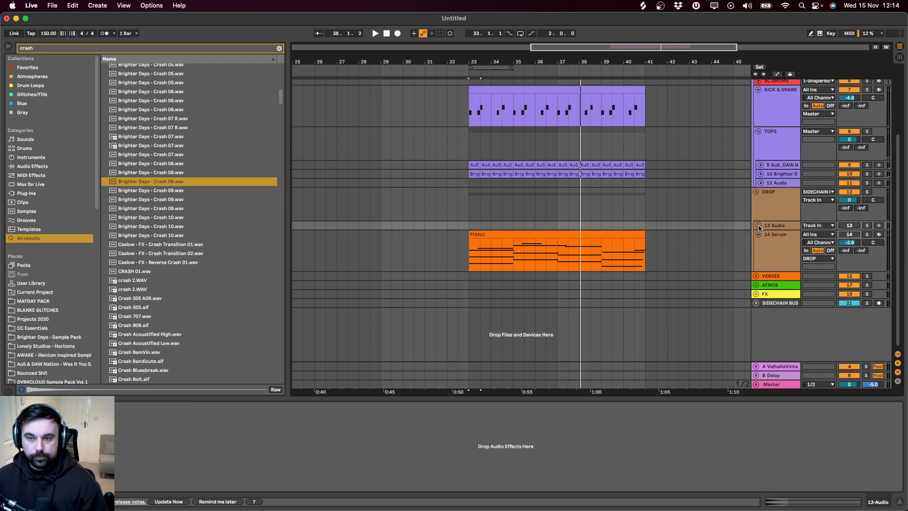
pyautogui.press('super+shift+t')
# Step: Search the browser for Serum and load the Serum instrument onto the new MIDI track
pyautogui.press('super+f')
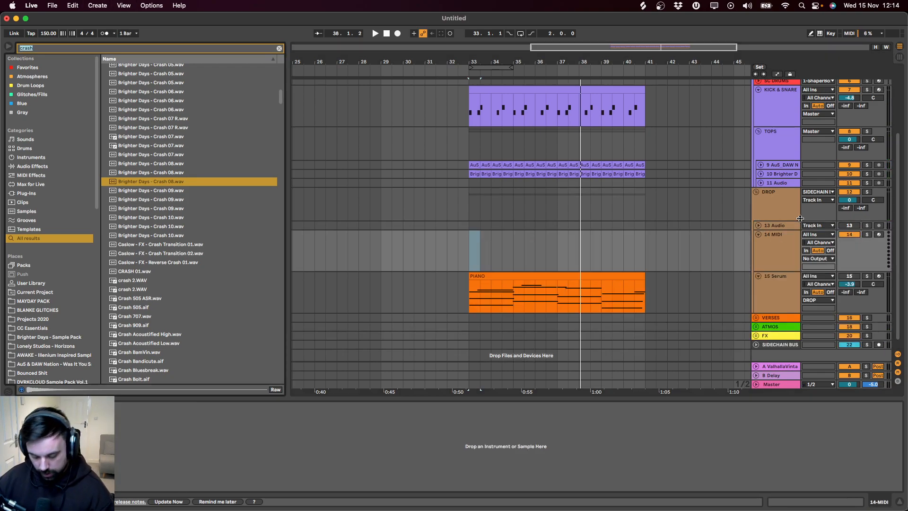
pyautogui.press('BackSpace')
pyautogui.write('su bass')
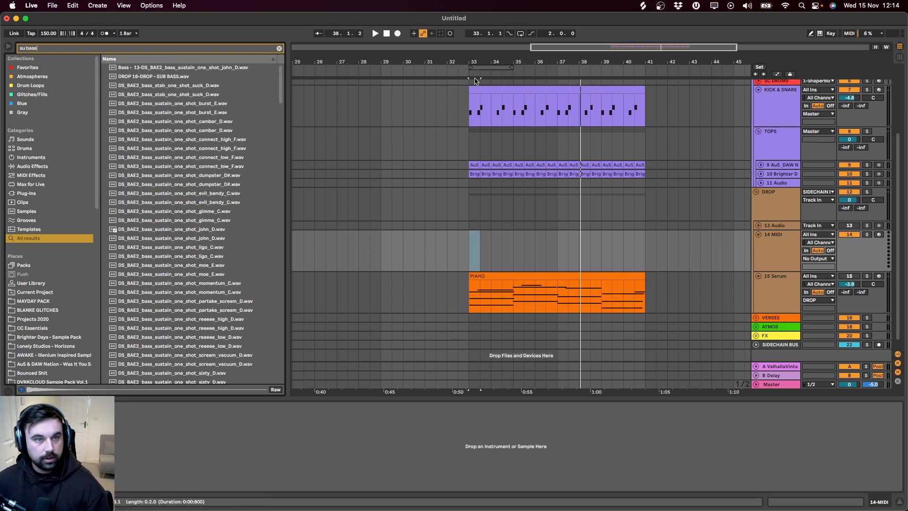
pyautogui.press('BackSpace')
pyautogui.write('serum')
pyautogui.scroll(-20, 267, 90)
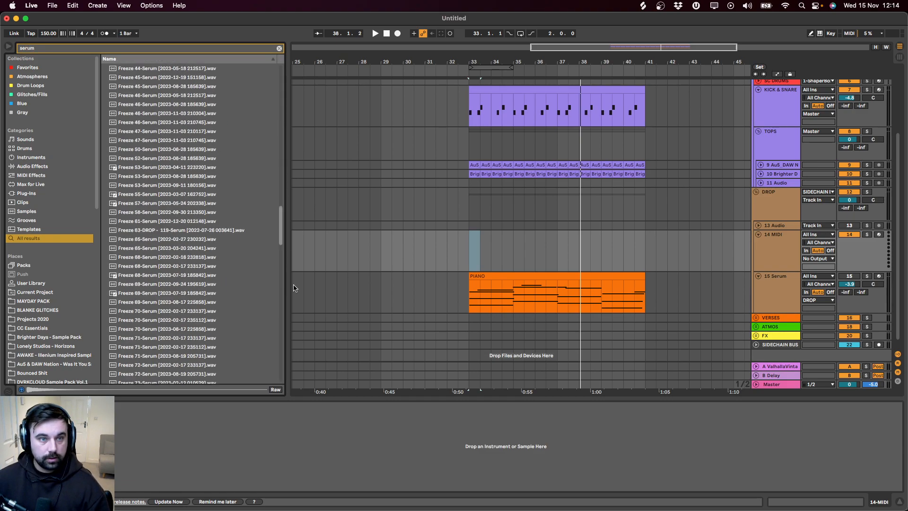
pyautogui.doubleClick(141, 326)
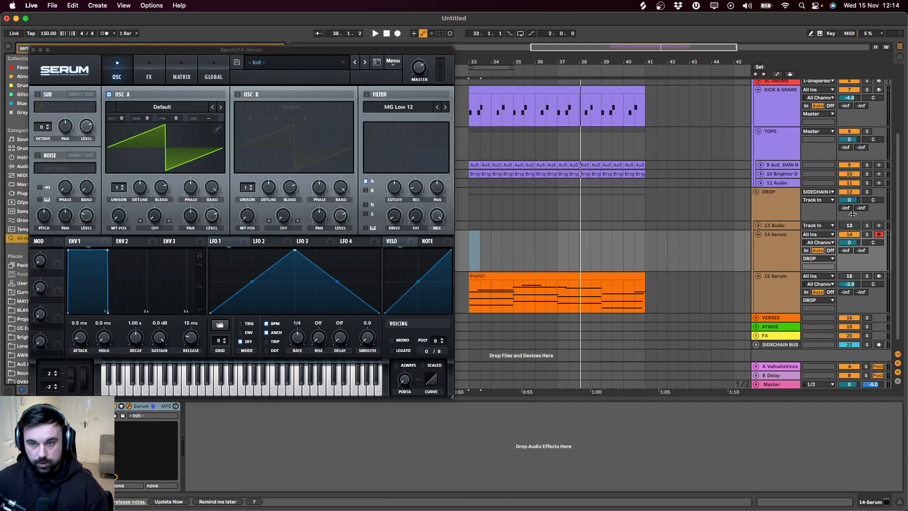
# Step: Delete the empty 13 Audio track from the DROP group
pyautogui.click(775, 248)
pyautogui.click(770, 227)
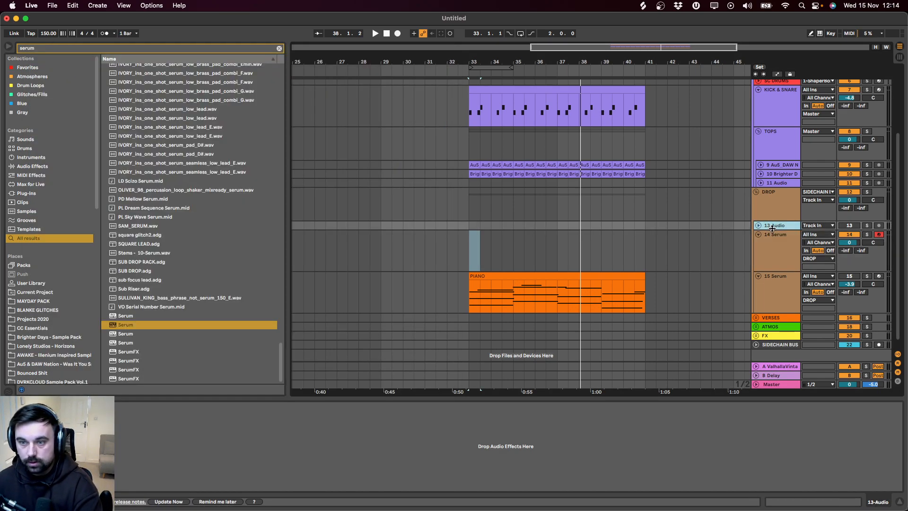
pyautogui.press('Delete')
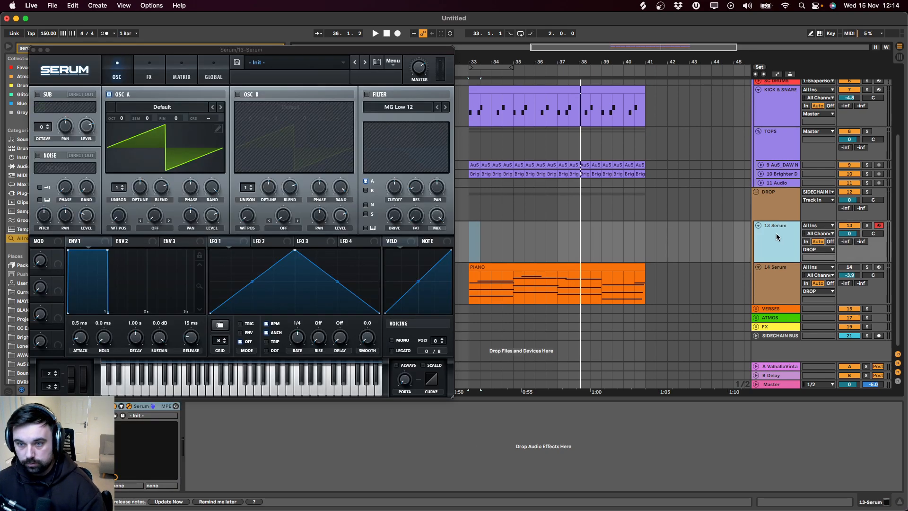
# Step: Turn off oscillator A in the new Serum, enable the sine sub oscillator at octave -1, and close the plugin window
pyautogui.click(109, 94)
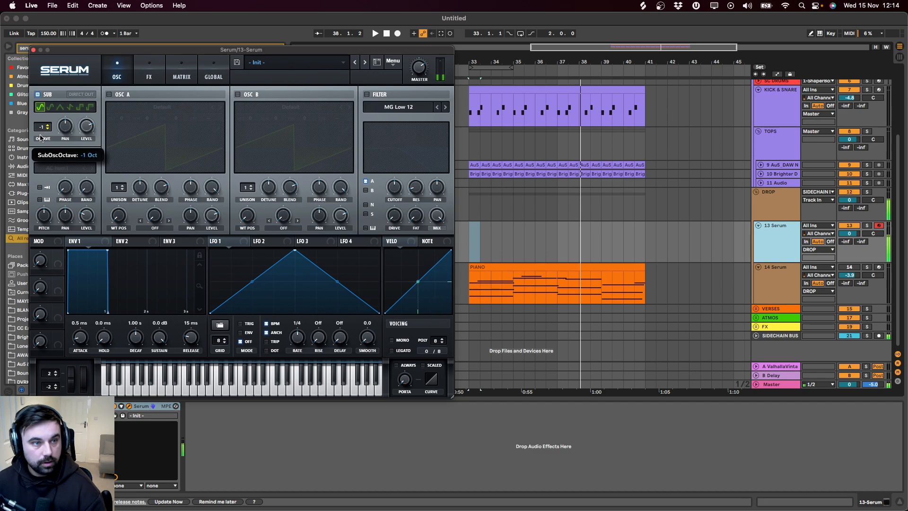
pyautogui.click(34, 50)
# Step: Copy the PIANO clip onto the 13 Serum track and quantize all its note starts to the current grid at 68%
pyautogui.moveTo(500, 270); pyautogui.dragTo(502, 226)
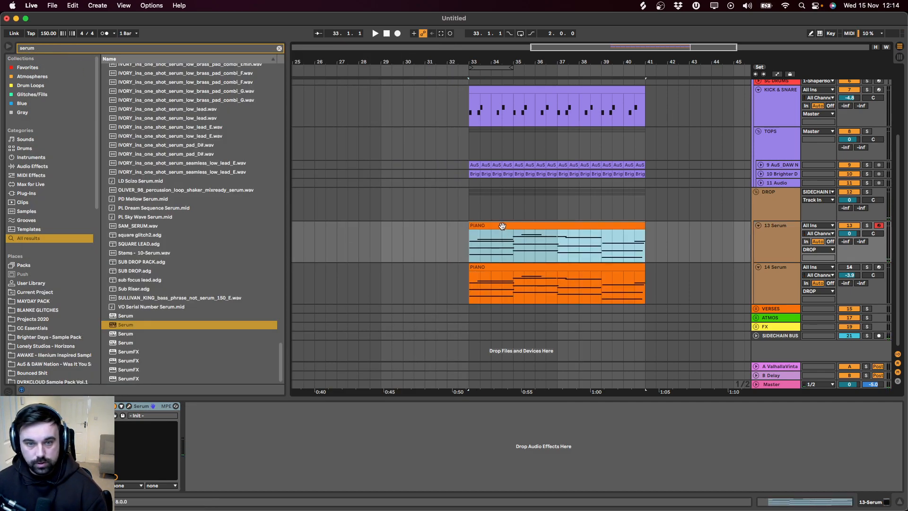
pyautogui.doubleClick(501, 226)
pyautogui.press('super+a')
pyautogui.scroll(-3, 290, 347)
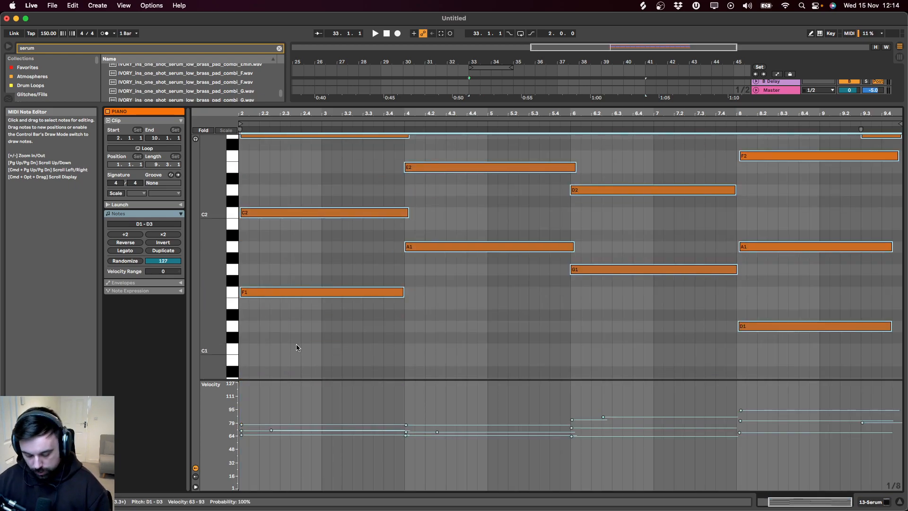
pyautogui.rightClick(293, 322)
pyautogui.click(339, 343)
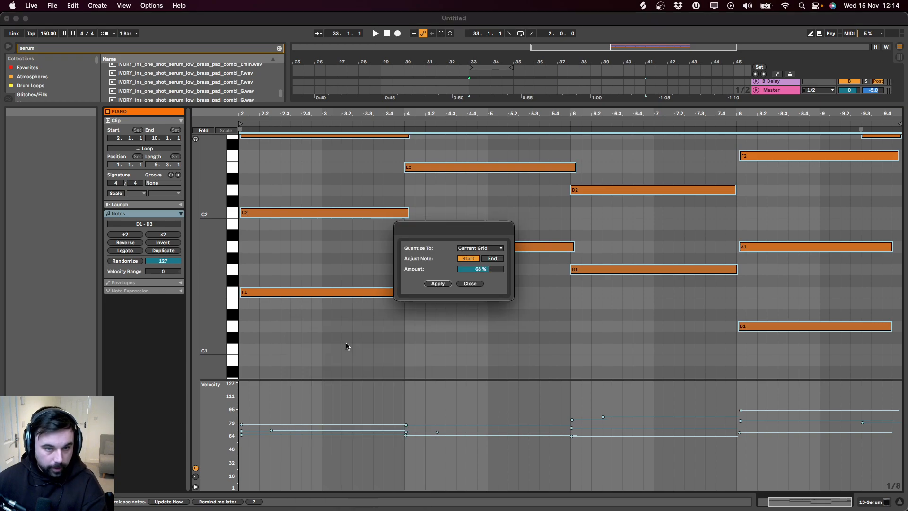
pyautogui.click(447, 288)
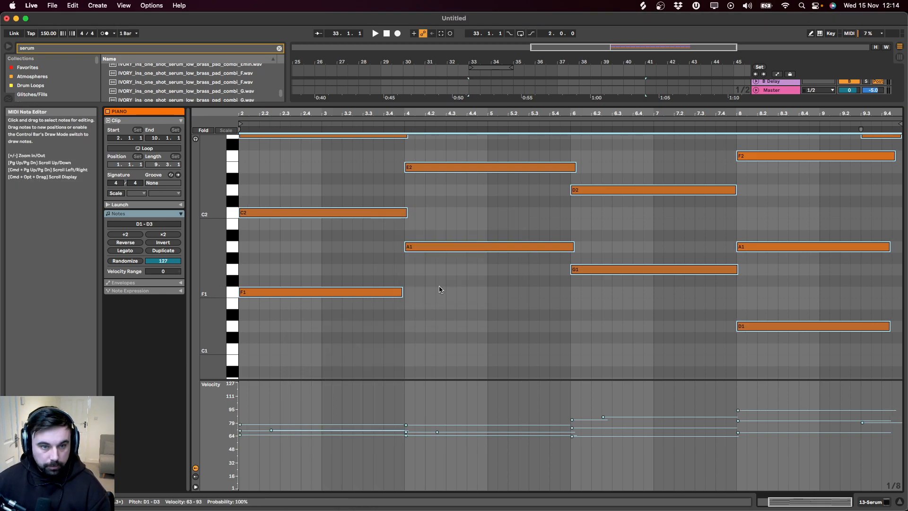
# Step: Apply Legato to only the first chord's F1, C2 and G2 notes so they end at bar 4
pyautogui.click(125, 250)
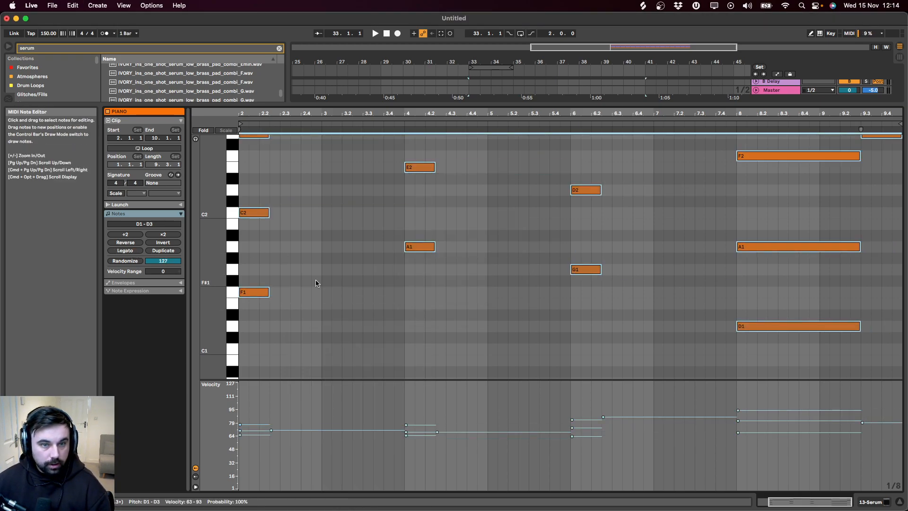
pyautogui.press('super+z')
pyautogui.moveTo(369, 350); pyautogui.dragTo(369, 171)
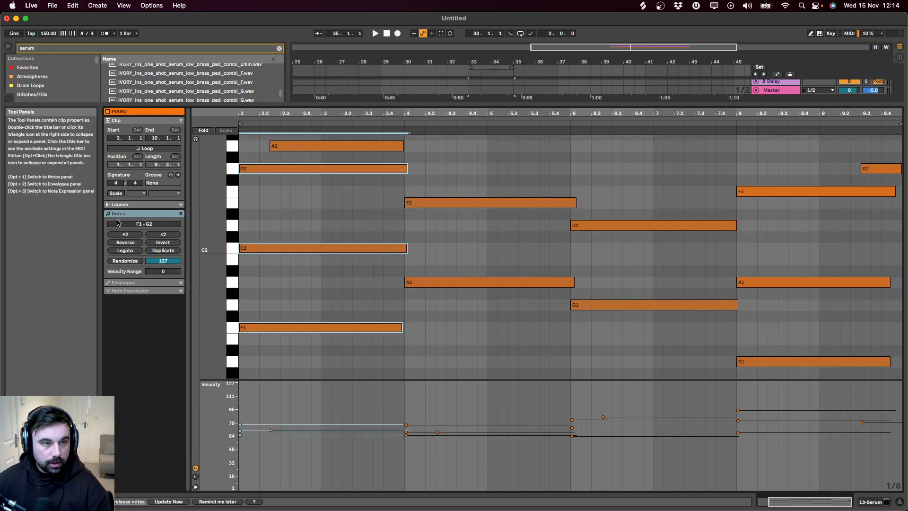
pyautogui.click(125, 250)
pyautogui.scroll(2, 347, 265)
pyautogui.moveTo(264, 180); pyautogui.dragTo(404, 357)
pyautogui.scroll(3, 502, 350)
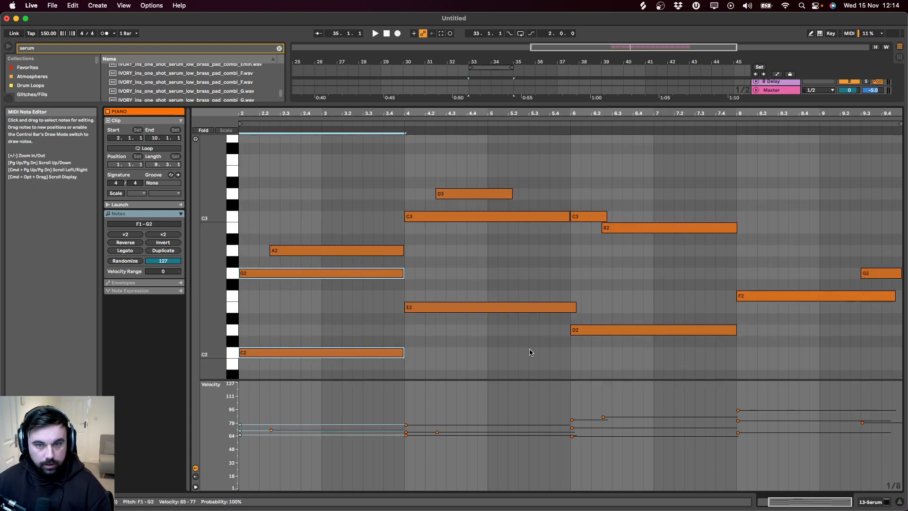
# Step: Trim the second chord's A1 and E2 notes and extend its D3 note so they all end at bar 6
pyautogui.scroll(-3, 530, 353)
pyautogui.moveTo(574, 334); pyautogui.dragTo(570, 334)
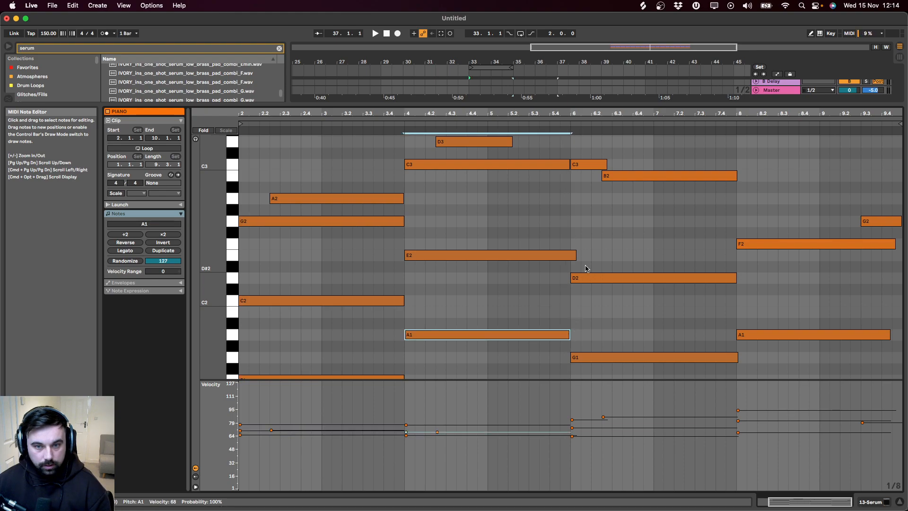
pyautogui.moveTo(576, 255); pyautogui.dragTo(570, 254)
pyautogui.click(566, 164)
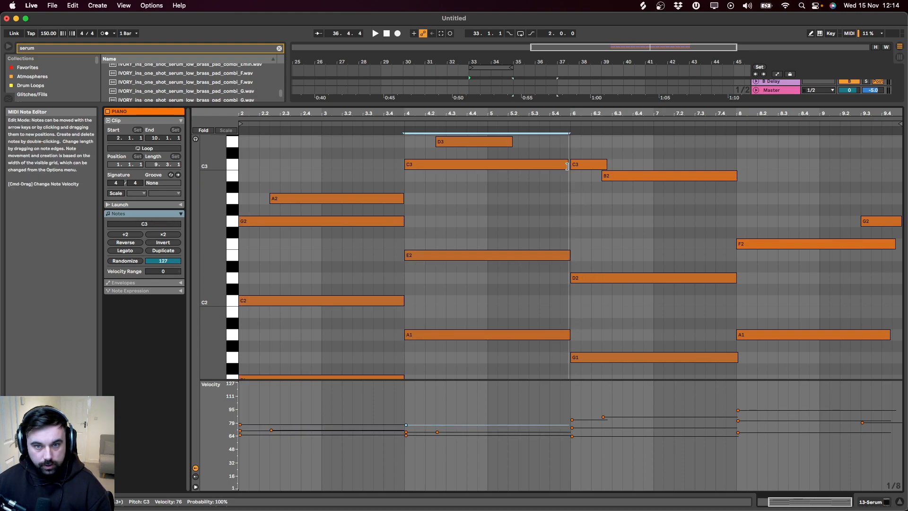
pyautogui.scroll(3, 501, 269)
pyautogui.click(402, 250)
pyautogui.click(446, 272)
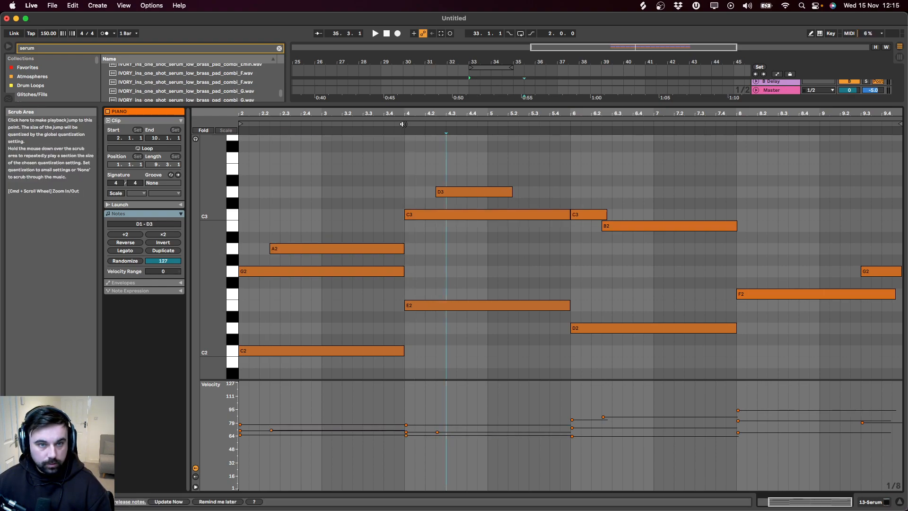
pyautogui.press('space')
pyautogui.moveTo(512, 191); pyautogui.dragTo(570, 192)
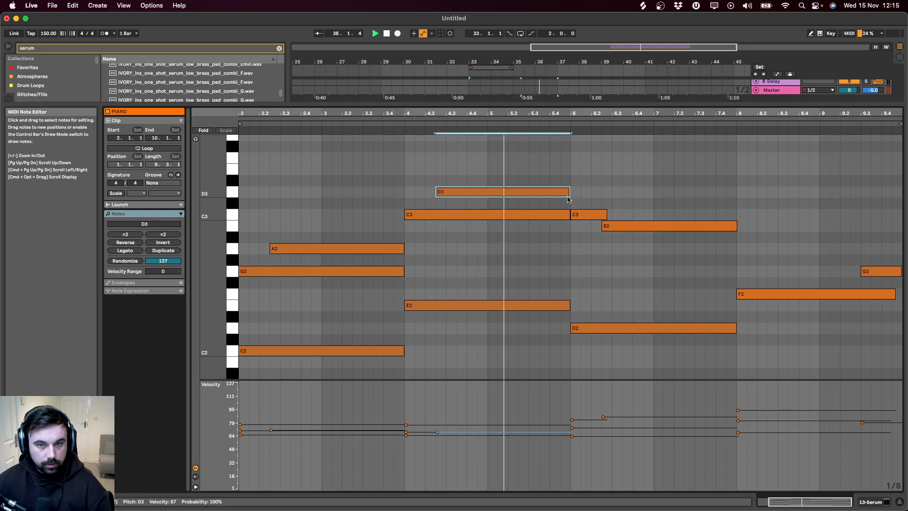
# Step: Shorten the third chord's C3 to end where B2 starts, and trim its G1 note to end at bar 8
pyautogui.scroll(-3, 655, 271)
pyautogui.scroll(3, 654, 271)
pyautogui.moveTo(605, 185); pyautogui.dragTo(601, 185)
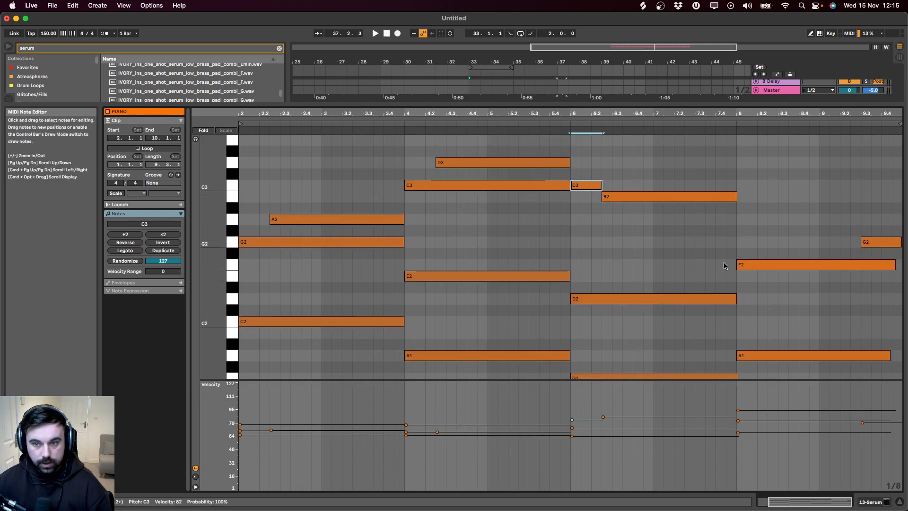
pyautogui.scroll(-5, 729, 242)
pyautogui.click(684, 323)
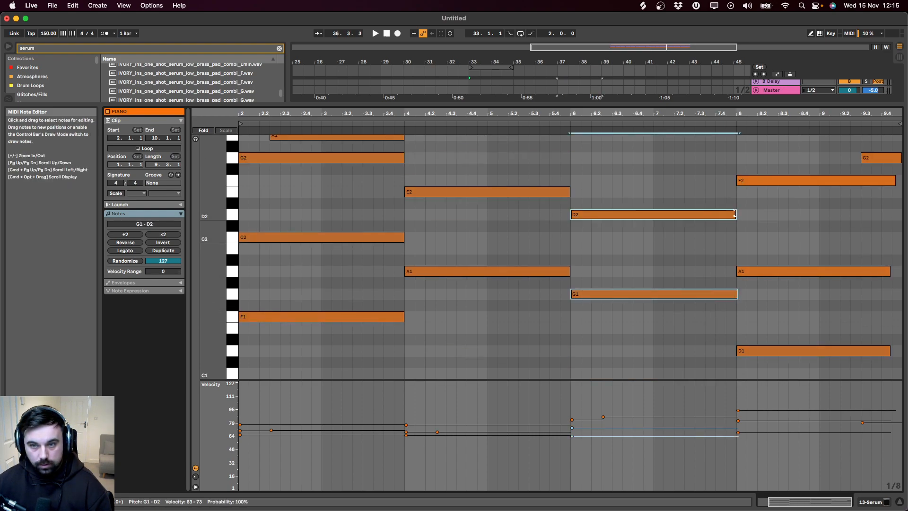
pyautogui.moveTo(737, 295)
pyautogui.mouseDown()
pyautogui.moveTo(747, 296)
pyautogui.moveTo(732, 296)
pyautogui.mouseUp()
pyautogui.scroll(2, 721, 336)
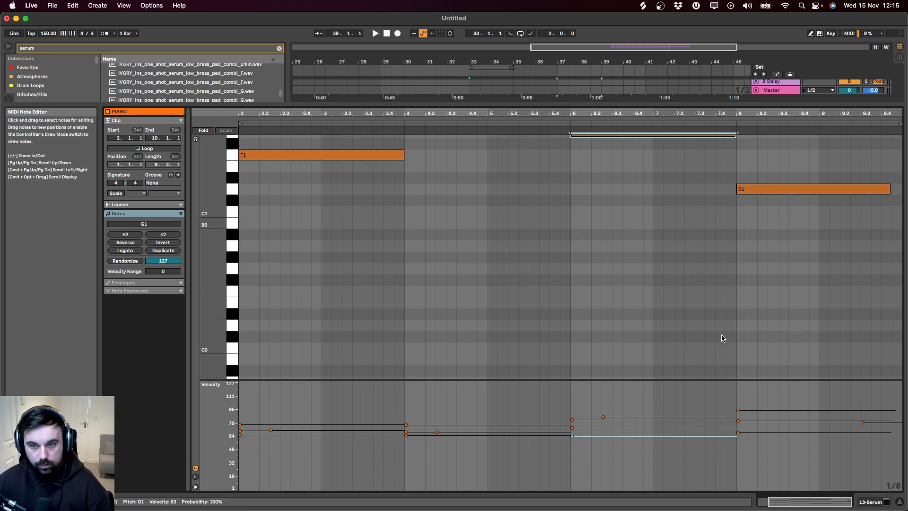
# Step: Extend the last chord's D1, A1, F2 and G2 notes to the end of the clip at bar 10
pyautogui.moveTo(890, 359); pyautogui.dragTo(810, 360)
pyautogui.moveTo(796, 278); pyautogui.dragTo(808, 278)
pyautogui.moveTo(801, 187); pyautogui.dragTo(809, 188)
pyautogui.scroll(3, 806, 198)
pyautogui.moveTo(804, 220)
pyautogui.mouseDown()
pyautogui.moveTo(822, 221)
pyautogui.moveTo(809, 216)
pyautogui.mouseUp()
pyautogui.scroll(3, 686, 293)
pyautogui.click(623, 265)
# Step: Copy the tidied PIANO clip onto the 14 Serum track and reopen the 13 Serum clip's notes
pyautogui.hscroll(-5, 619, 265)
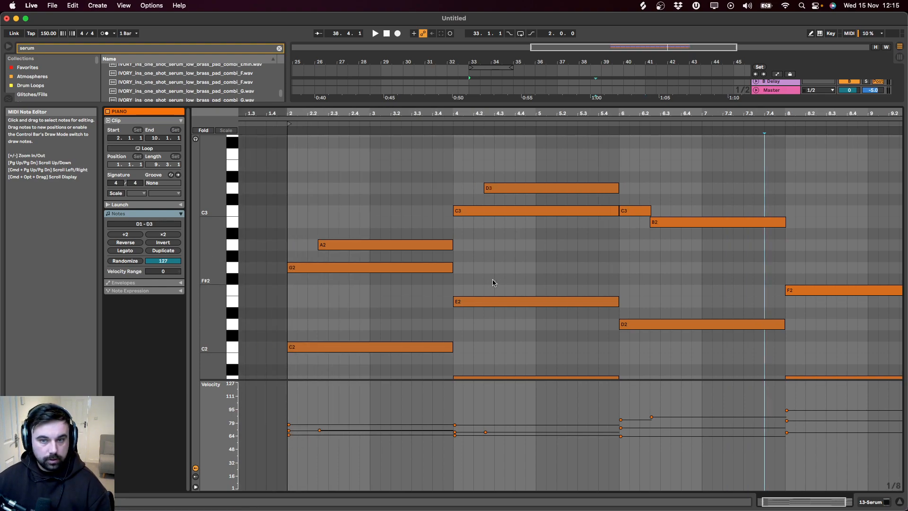
pyautogui.press('Tab')
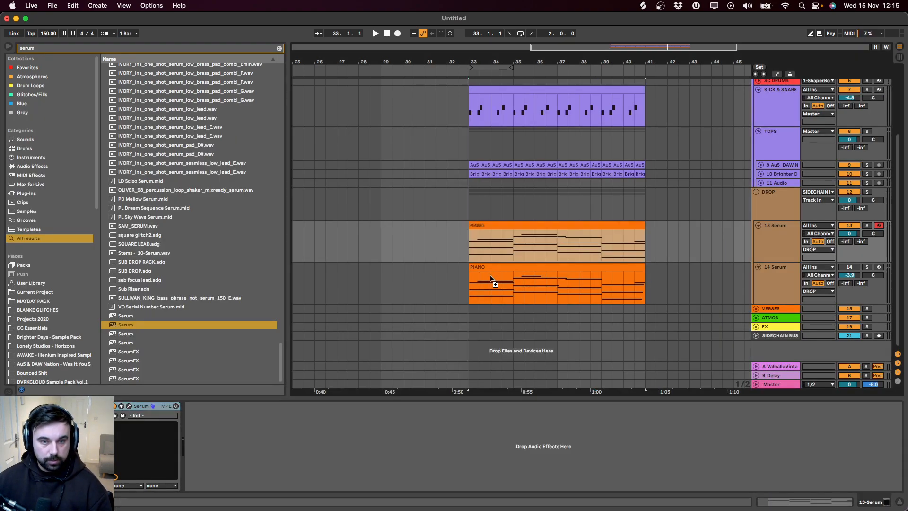
pyautogui.click(494, 274)
pyautogui.doubleClick(509, 222)
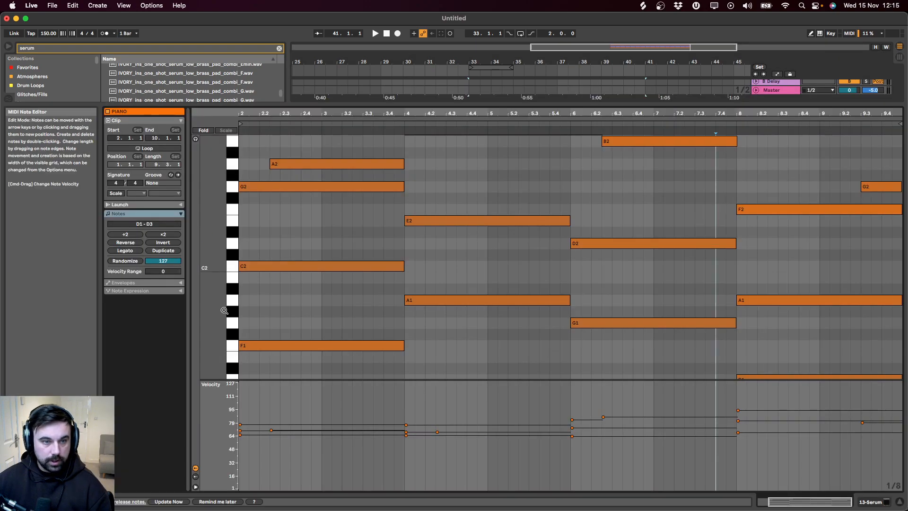
# Step: Delete the upper chord notes from the 13 Serum clip, keeping only the bass notes F1, A1, G1 and D1
pyautogui.click(221, 270)
pyautogui.scroll(4, 260, 284)
pyautogui.moveTo(256, 329); pyautogui.dragTo(364, 184)
pyautogui.press('BackSpace')
pyautogui.moveTo(487, 311); pyautogui.dragTo(594, 156)
pyautogui.press('BackSpace')
pyautogui.moveTo(868, 301); pyautogui.dragTo(622, 148)
pyautogui.press('BackSpace')
pyautogui.scroll(-4, 662, 237)
pyautogui.click(756, 268)
pyautogui.press('BackSpace')
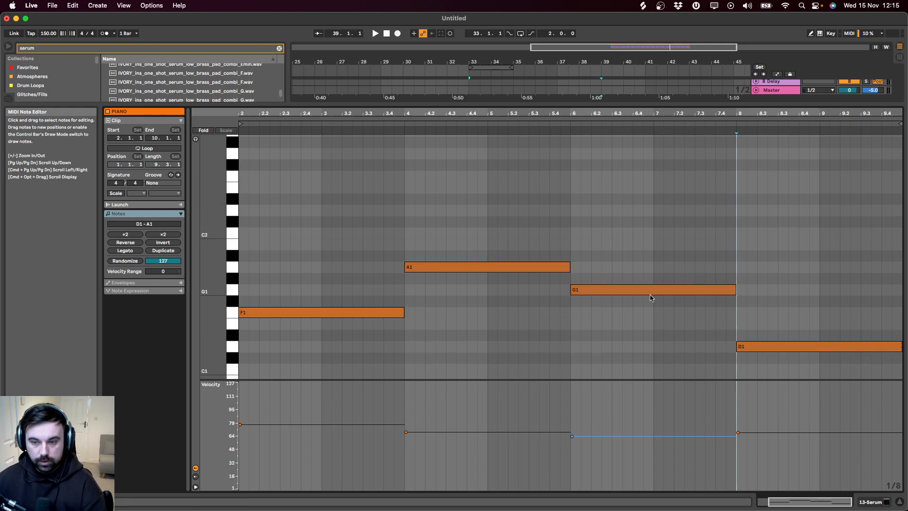
# Step: Transpose all four bass notes up an octave to F2, A2, G2 and D2 and play them back
pyautogui.hotkey('shift', 'Tab')
pyautogui.press('space')
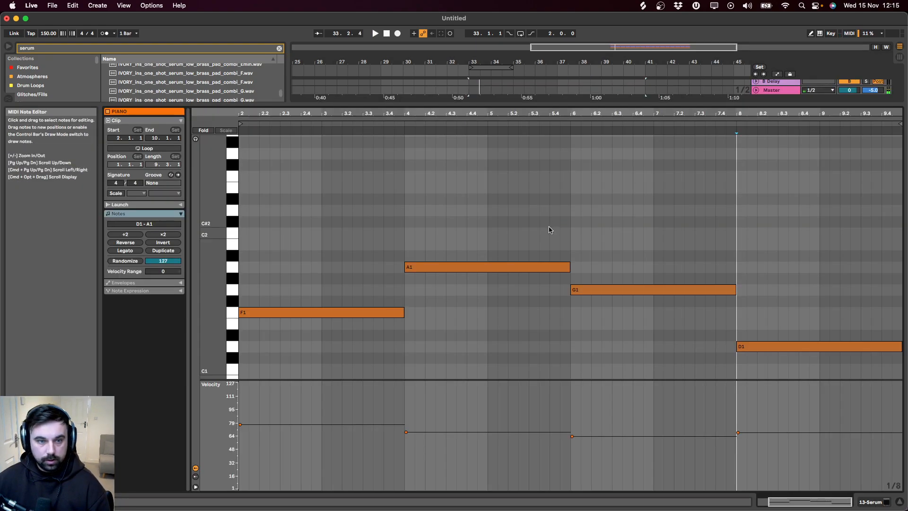
pyautogui.doubleClick(549, 228)
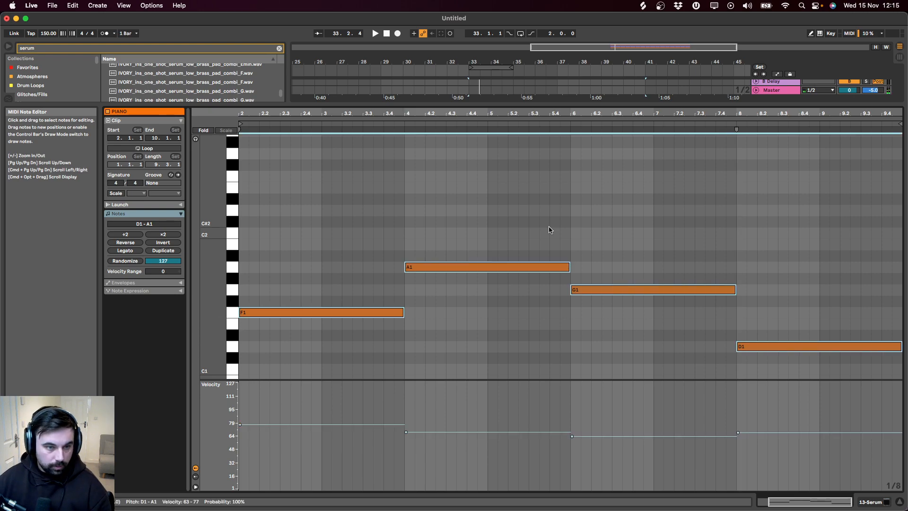
pyautogui.scroll(-4, 548, 230)
pyautogui.press('space')
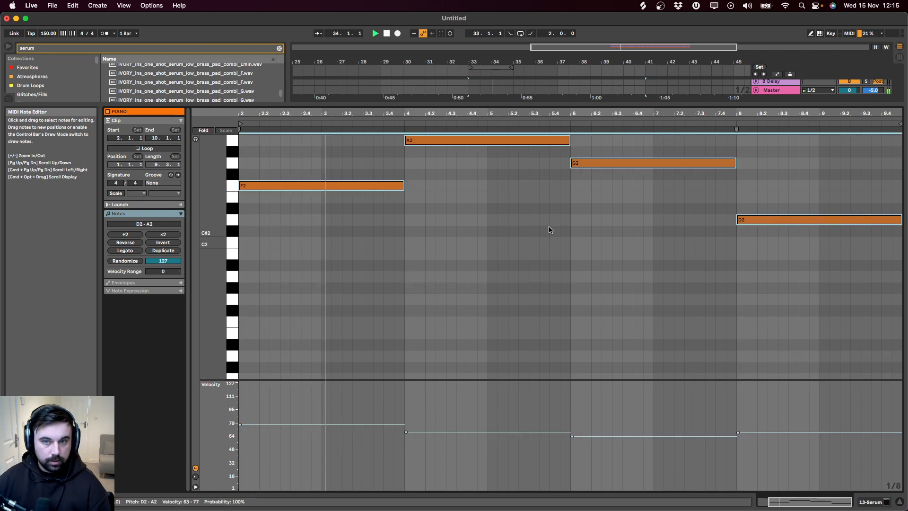
pyautogui.scroll(2, 567, 303)
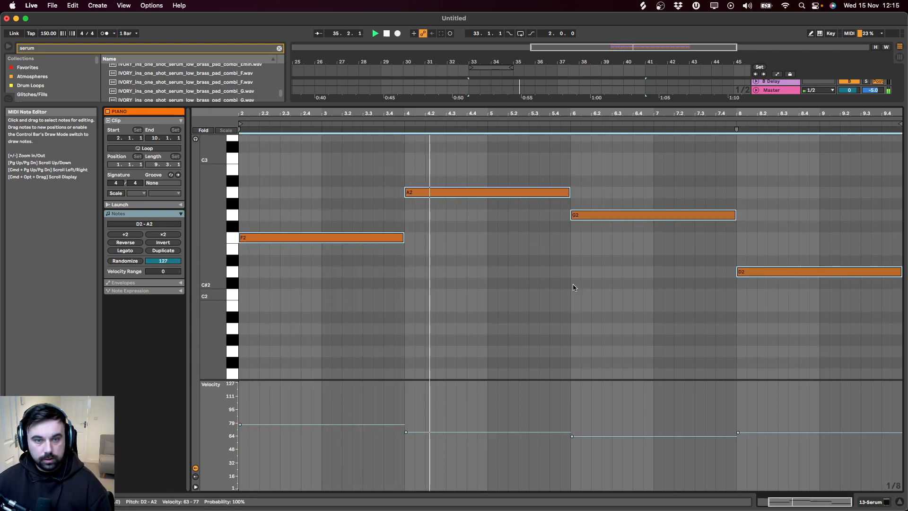
# Step: Stop playback, search the browser for "sat" and load Saturator onto the 13 Serum track
pyautogui.hotkey('shift', 'Tab')
pyautogui.press('space')
pyautogui.press('super+f')
pyautogui.write('sat')
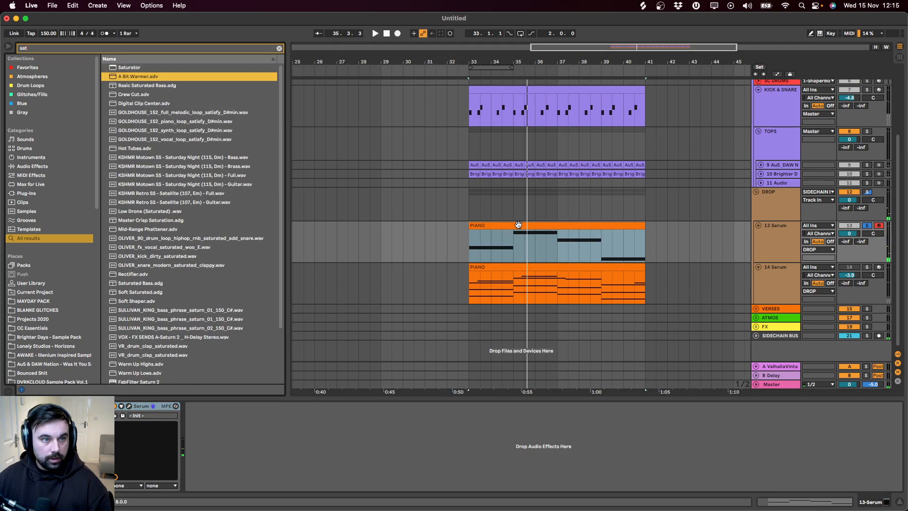
pyautogui.press('Up')
pyautogui.press('Return')
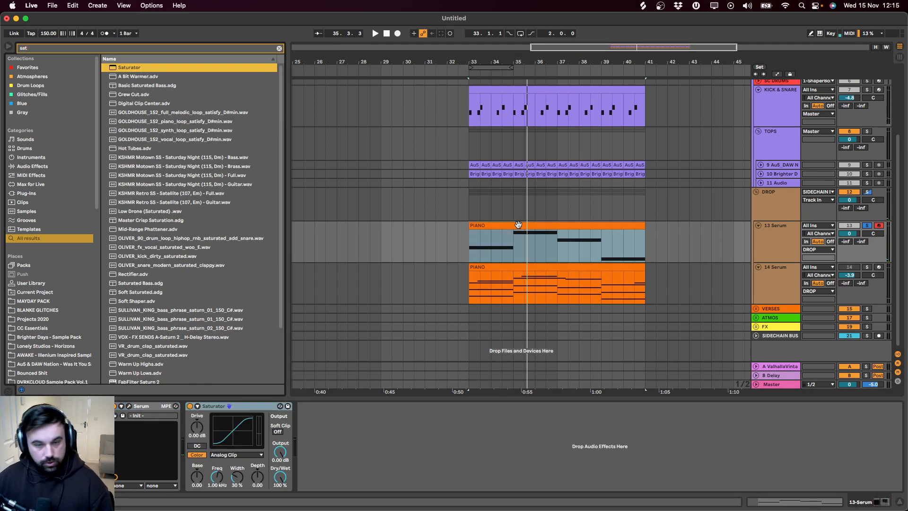
# Step: Set the Saturator to the Soft Sine curve with Soft Clip on and 9.50 dB of drive, and play the sub
pyautogui.click(250, 455)
pyautogui.click(231, 466)
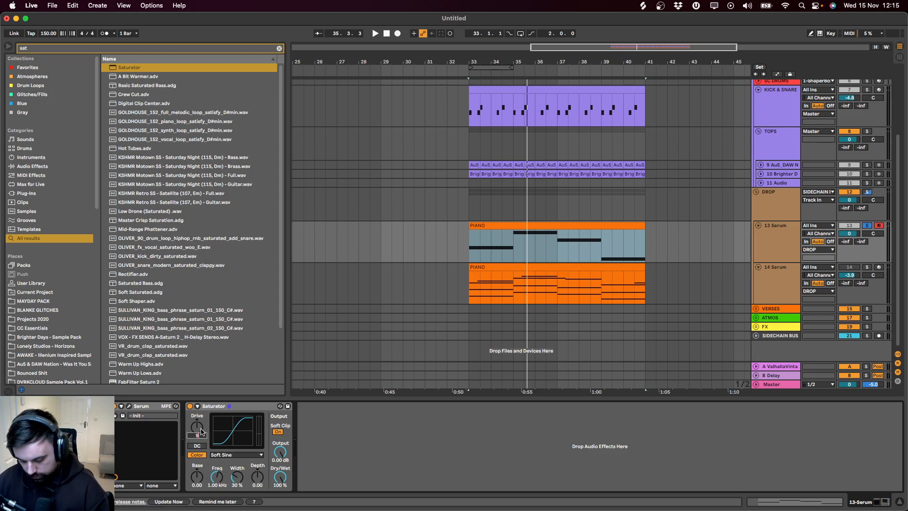
pyautogui.press('space')
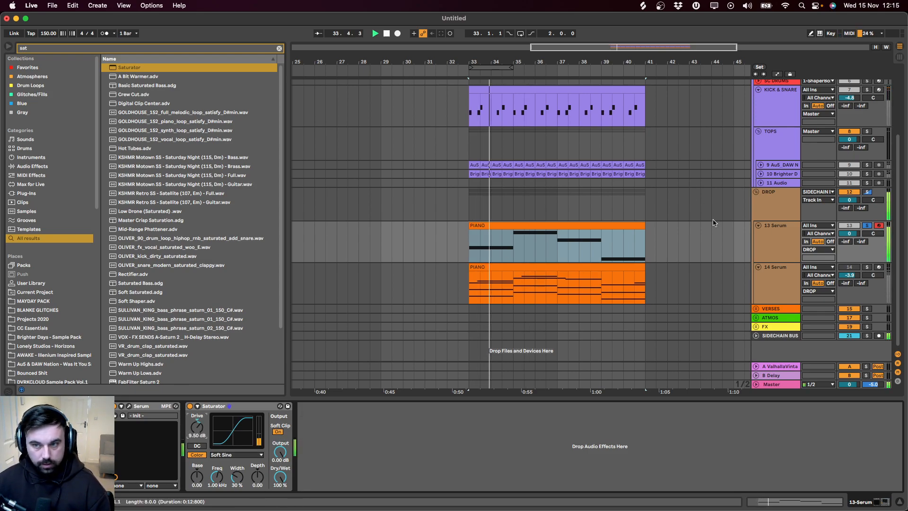
# Step: Unsolo the 13 Serum track and listen to the sub together with the full drop
pyautogui.click(557, 226)
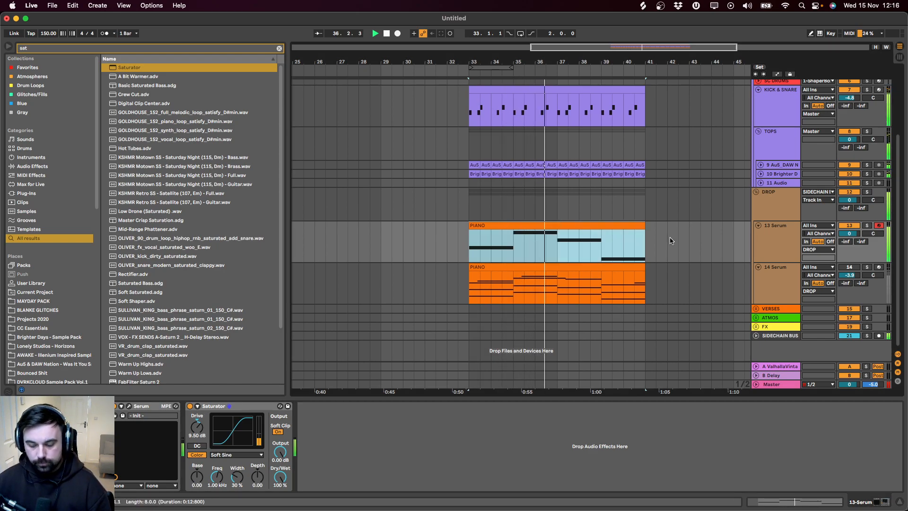
pyautogui.click(769, 242)
pyautogui.click(563, 248)
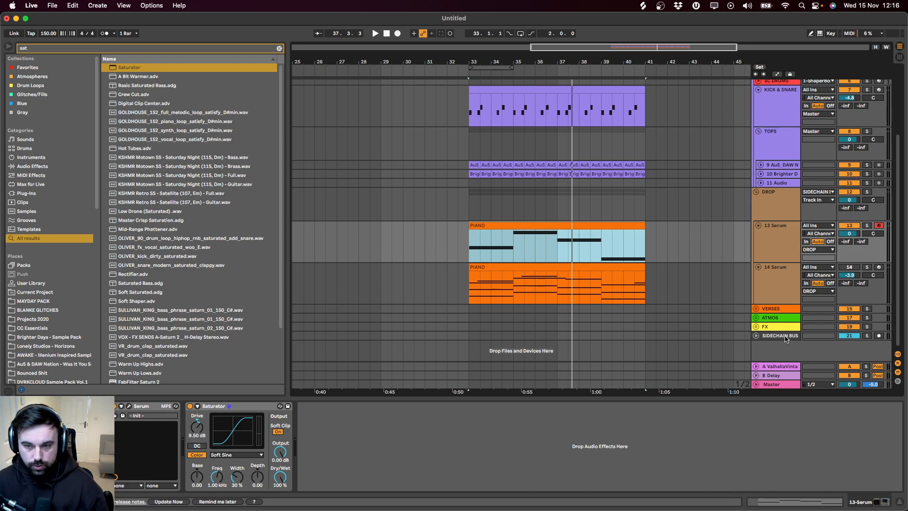
# Step: Open ShaperBox 3 on the SIDECHAIN BUS, set its cycle length to 1/2 and move the curve's low breakpoint slightly later during playback
pyautogui.click(785, 336)
pyautogui.click(129, 408)
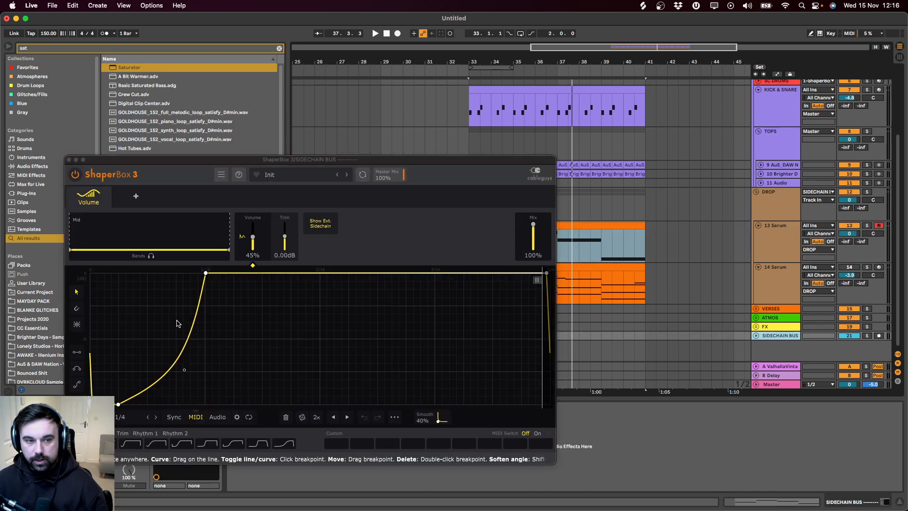
pyautogui.press('space')
pyautogui.press('space')
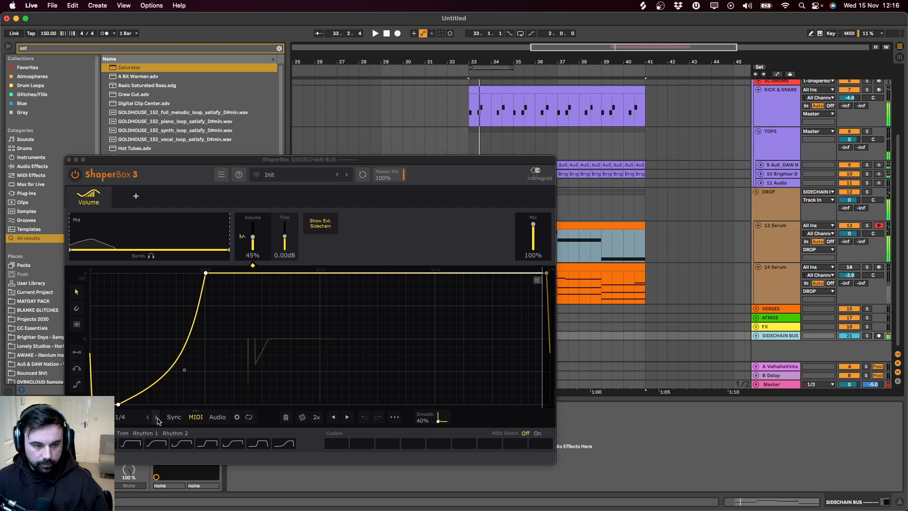
pyautogui.click(156, 417)
pyautogui.press('space')
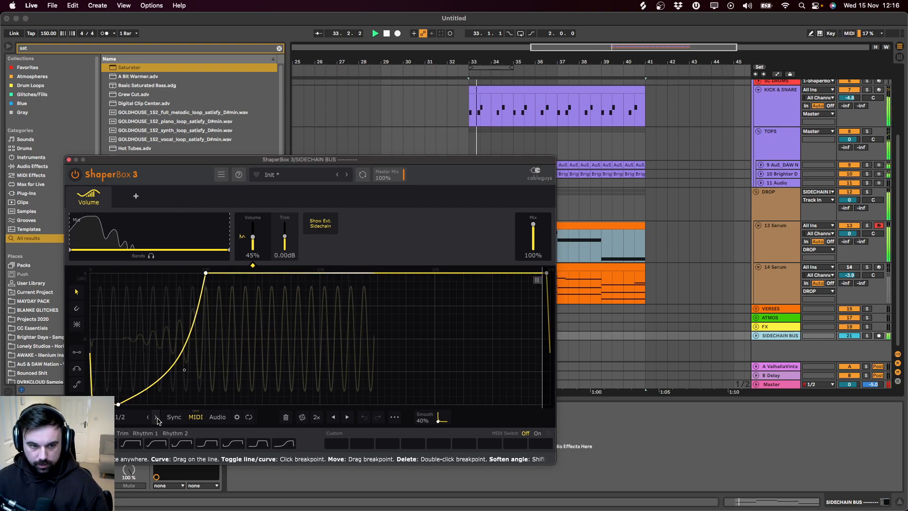
pyautogui.moveTo(119, 404)
pyautogui.mouseDown()
pyautogui.moveTo(136, 404)
pyautogui.moveTo(120, 404)
pyautogui.mouseUp()
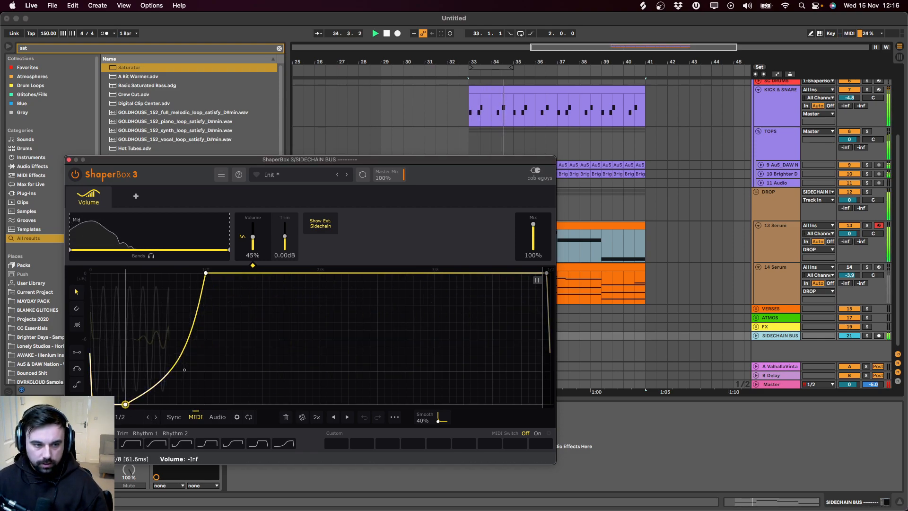
# Step: Set ShaperBox 3's sidechain input to KICK & SNARE and play the drop to see the drum waveform behind the curve
pyautogui.moveTo(165, 162); pyautogui.dragTo(170, 19)
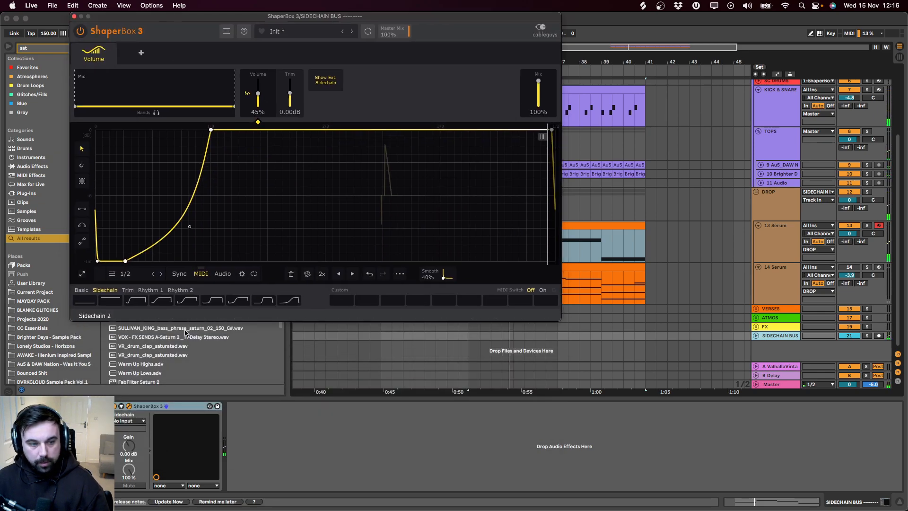
pyautogui.click(133, 421)
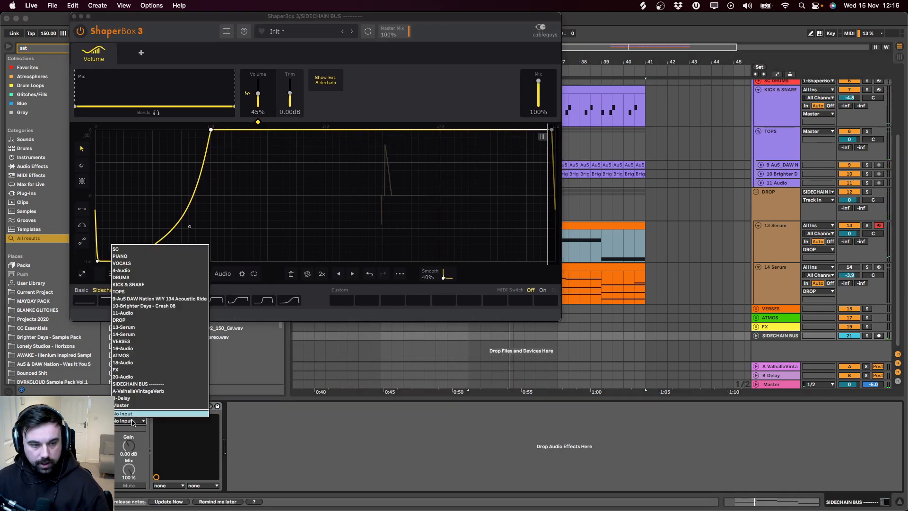
pyautogui.click(192, 285)
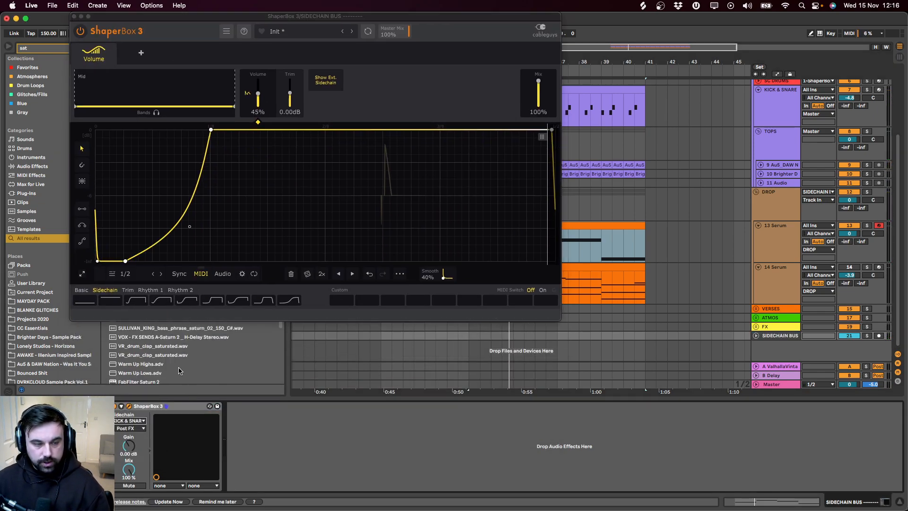
pyautogui.press('space')
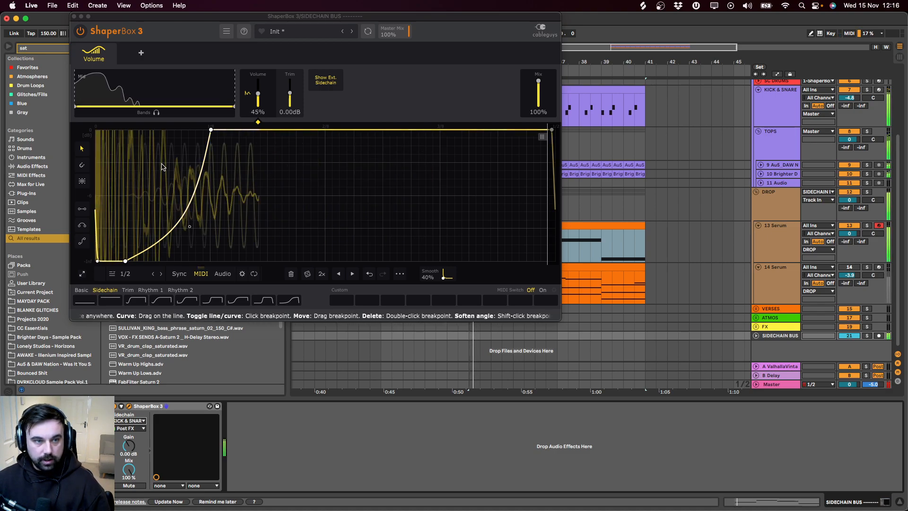
# Step: Lengthen the sidechain dip by moving the low breakpoint later and the full-volume breakpoint to 1.31/8
pyautogui.moveTo(125, 260)
pyautogui.mouseDown()
pyautogui.moveTo(156, 261)
pyautogui.moveTo(138, 261)
pyautogui.mouseUp()
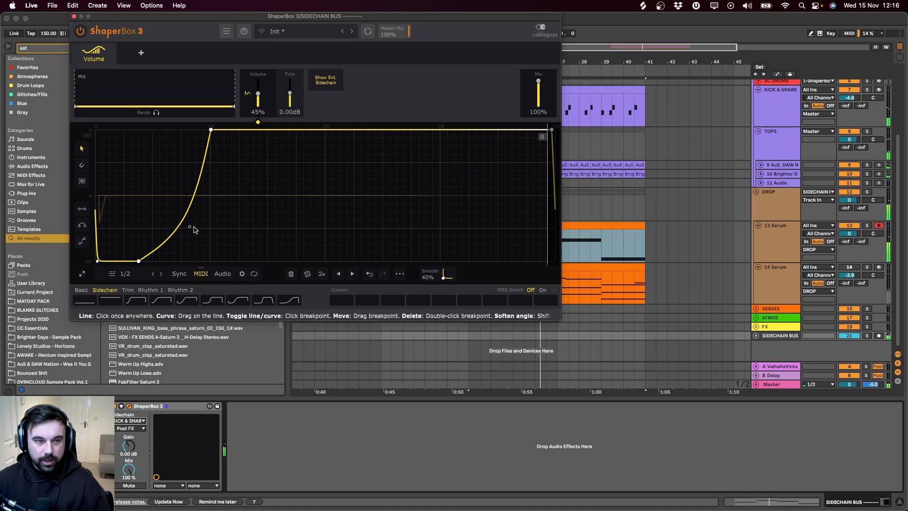
pyautogui.moveTo(210, 130); pyautogui.dragTo(245, 130)
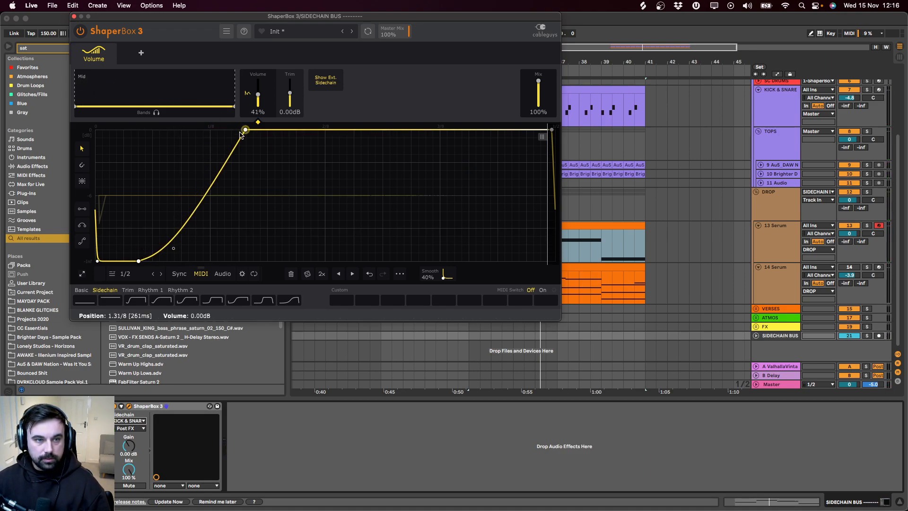
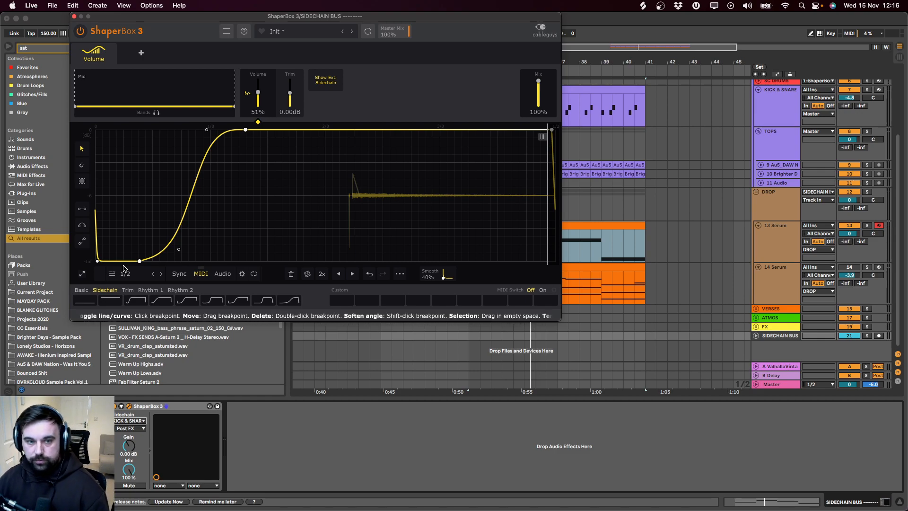
# Step: Close the ShaperBox window and set the 13 Serum track's volume to -0.1 dB while listening to the drop
pyautogui.press('space')
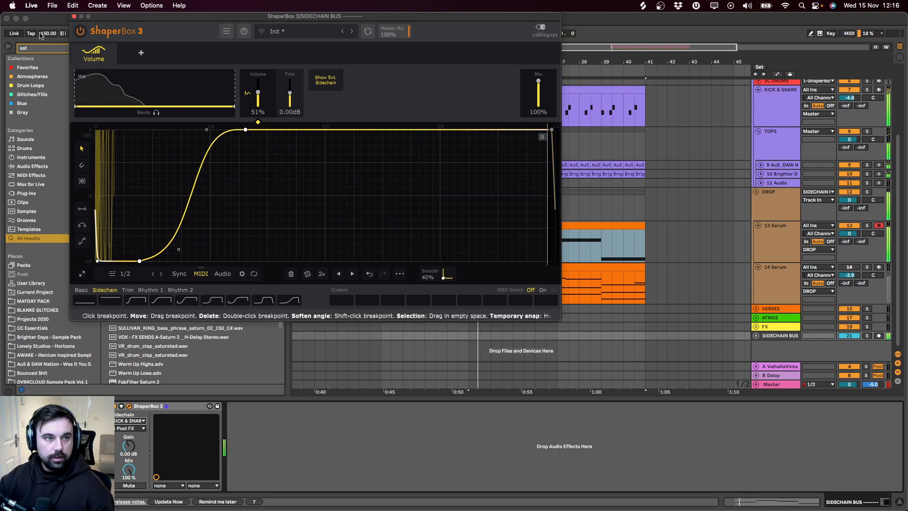
pyautogui.click(74, 16)
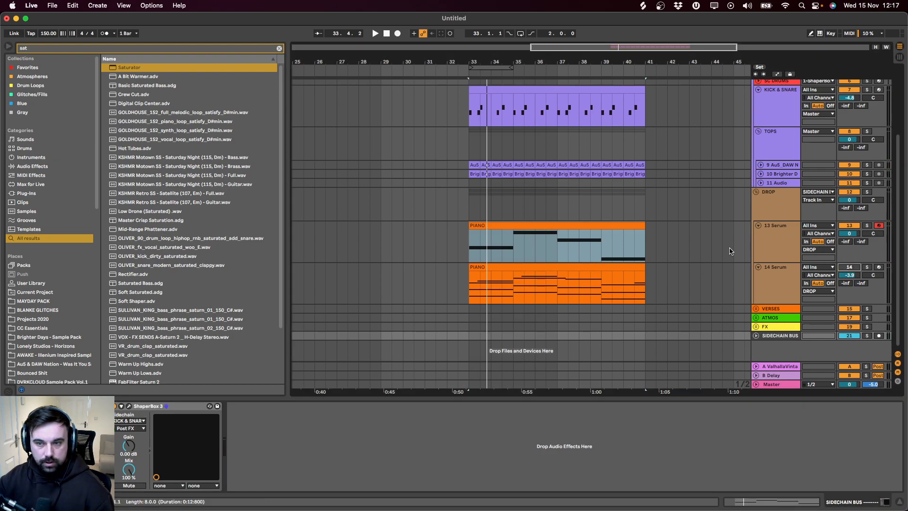
pyautogui.click(773, 245)
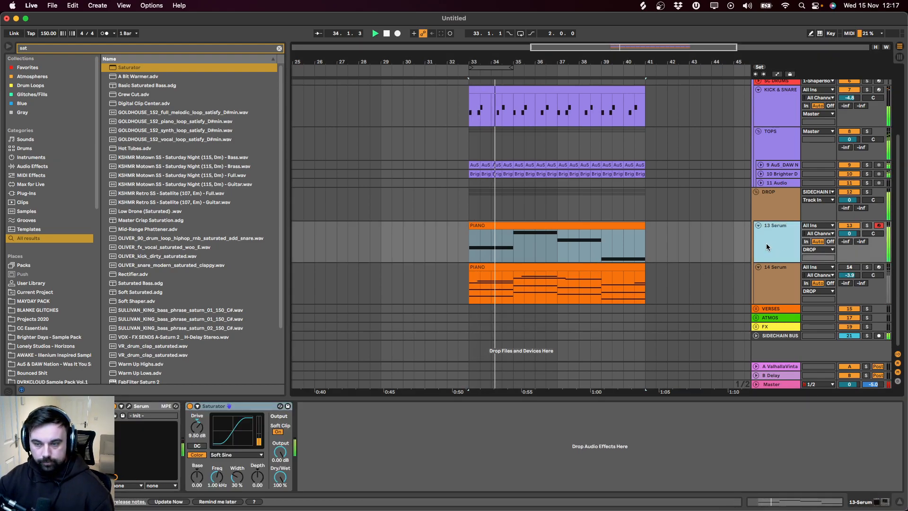
pyautogui.moveTo(849, 233); pyautogui.dragTo(849, 239)
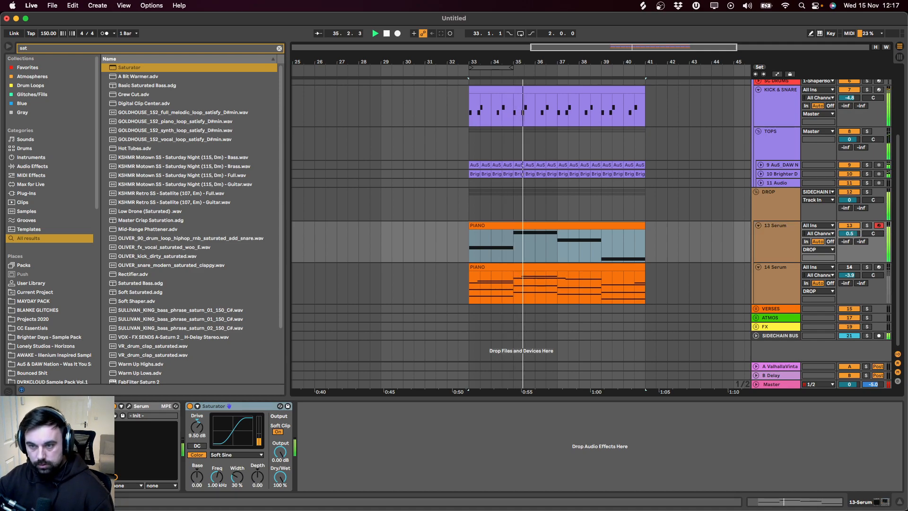
pyautogui.press('space')
# Step: Duplicate the 13 Serum track together with its clip and solo the copy during playback
pyautogui.click(788, 248)
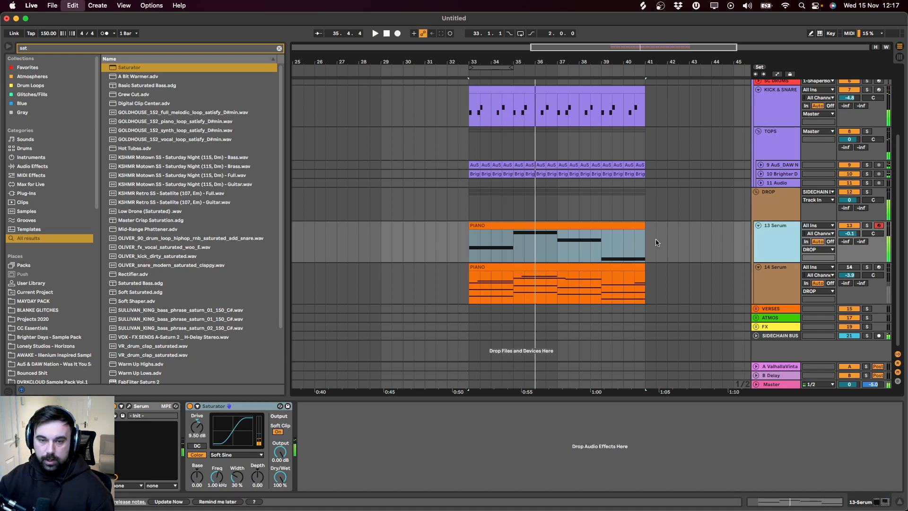
pyautogui.press('super+d')
pyautogui.click(867, 267)
pyautogui.press('space')
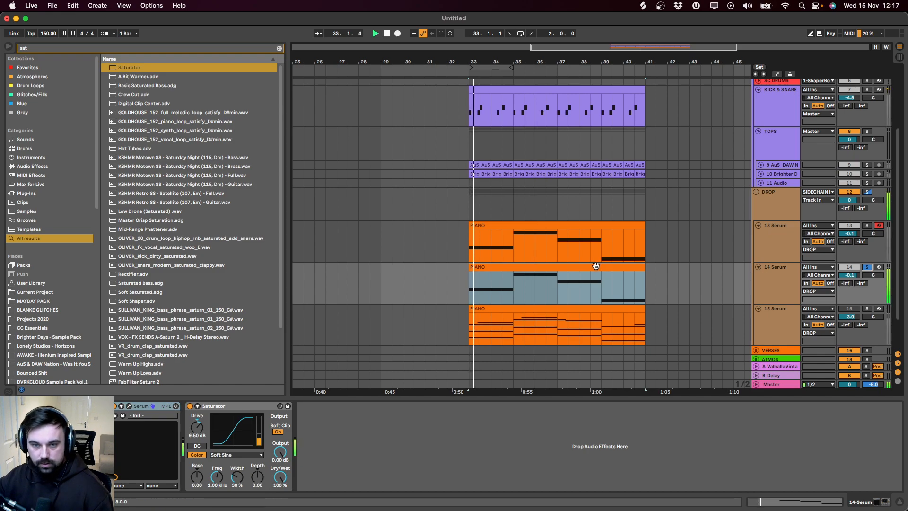
# Step: Remove the Saturator from the 14 Serum track and load the Brighter Days user preset BS - Bass 01 in its Serum
pyautogui.click(599, 268)
pyautogui.press('Delete')
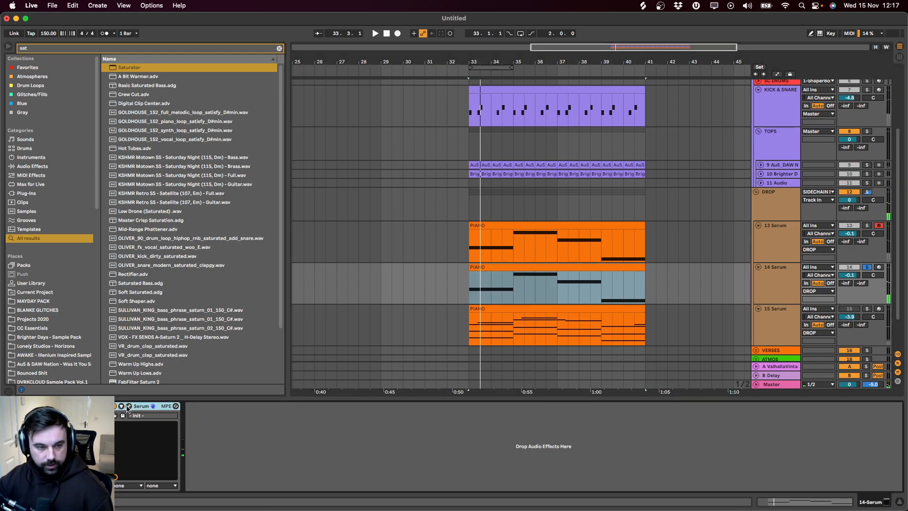
pyautogui.press('alt+super+p')
pyautogui.click(312, 61)
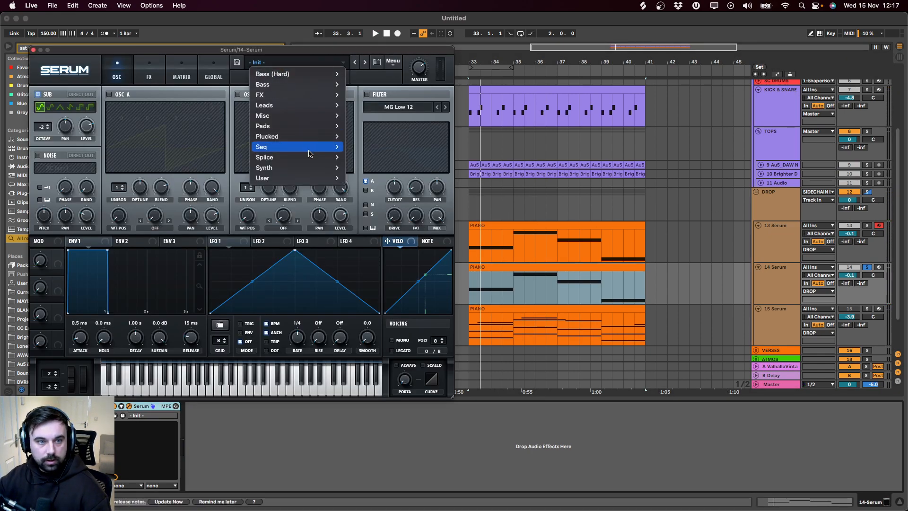
pyautogui.moveTo(313, 179)
pyautogui.moveTo(406, 187)
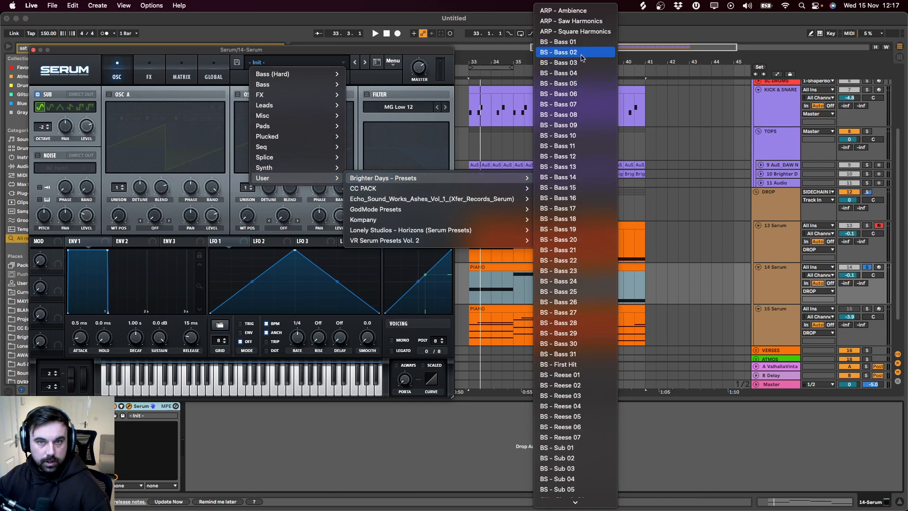
pyautogui.click(563, 42)
# Step: Arm the 14 Serum track and audition its clip with the loaded bass preset
pyautogui.click(879, 267)
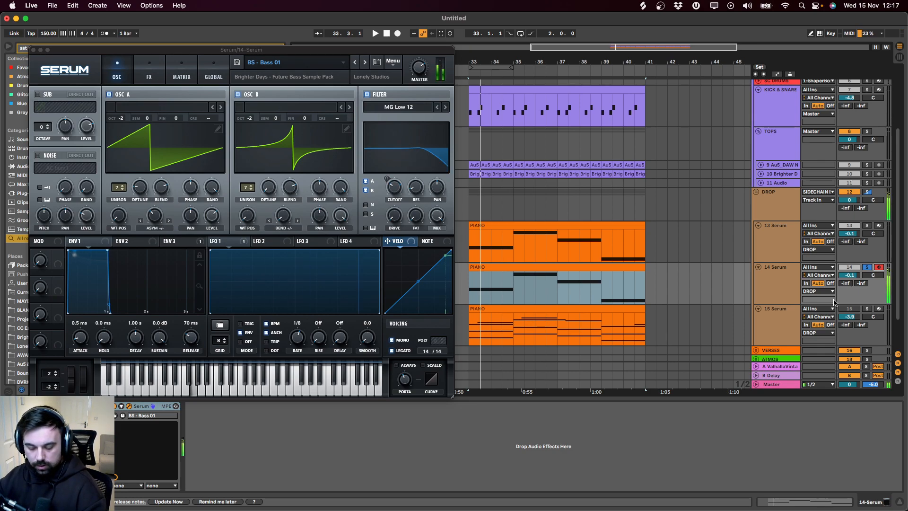
pyautogui.click(580, 266)
pyautogui.press('space')
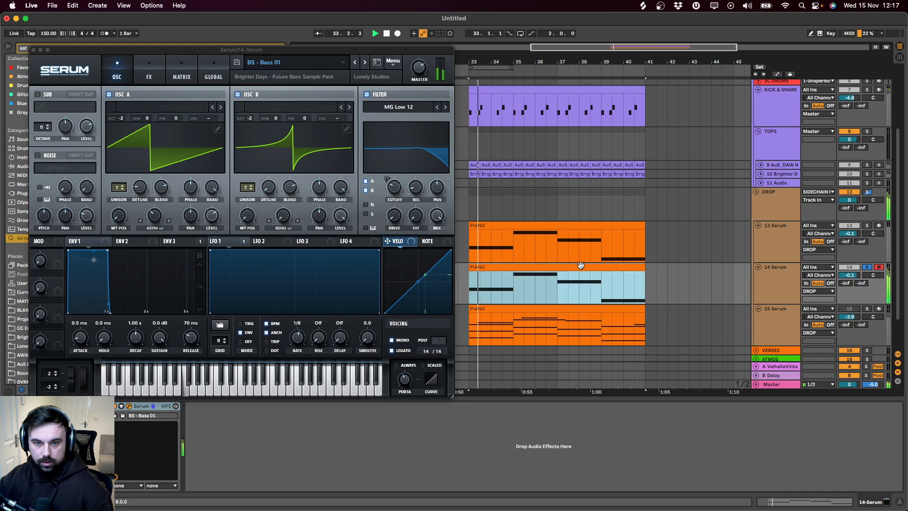
pyautogui.press('space')
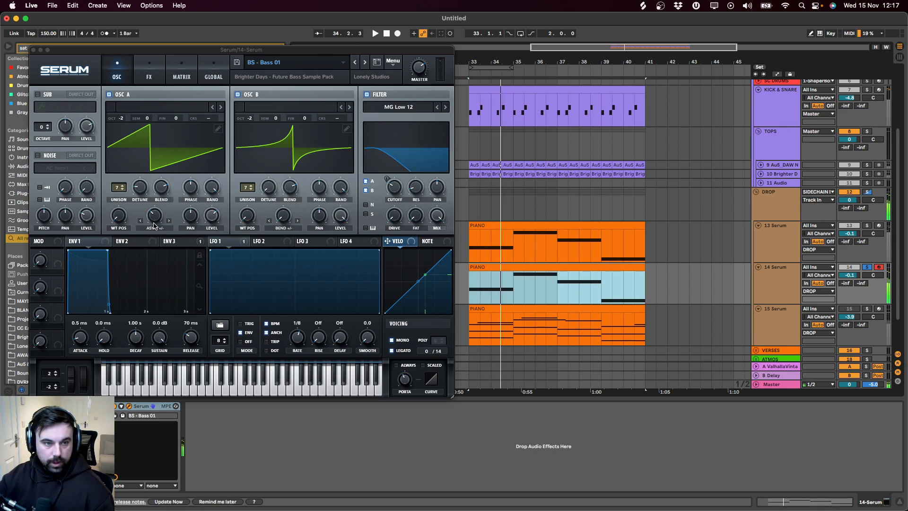
# Step: Modulate oscillator A's Asym +/- warp with LFO 2, using trigger mode and a rate of one bar
pyautogui.click(283, 242)
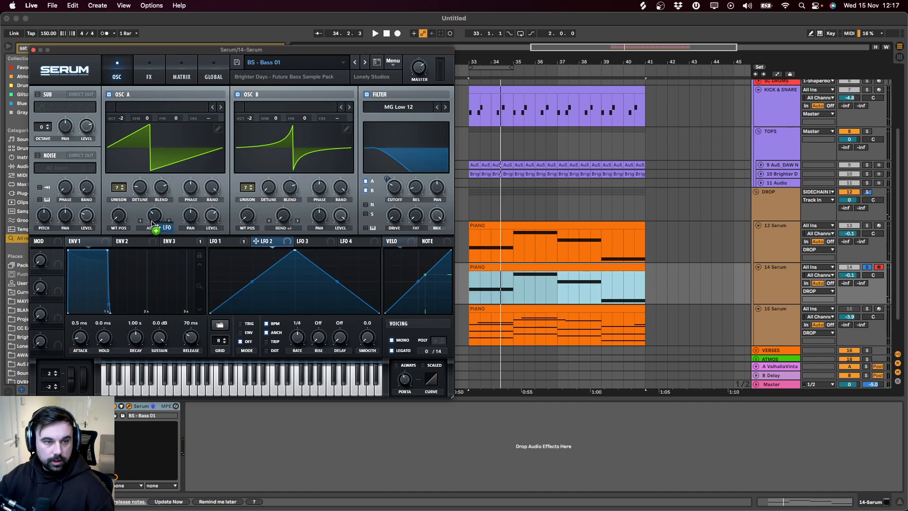
pyautogui.press('space')
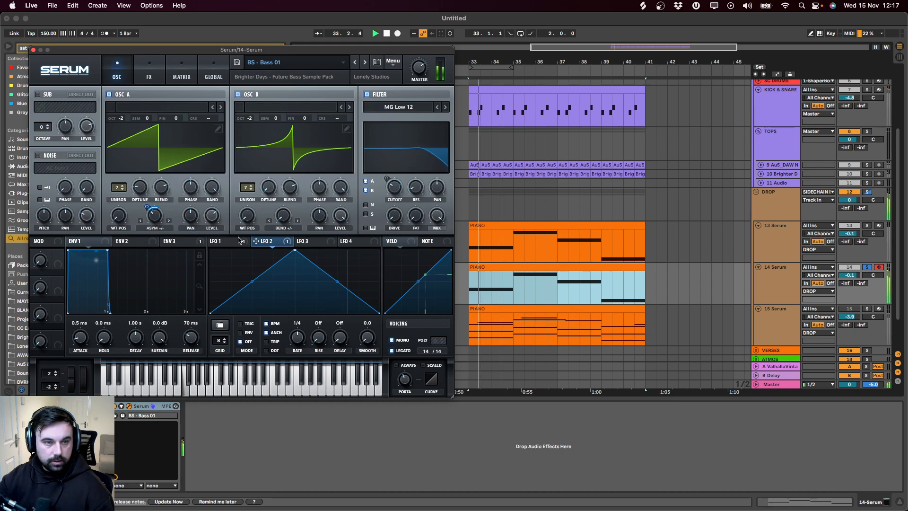
pyautogui.click(241, 324)
pyautogui.moveTo(295, 339); pyautogui.dragTo(291, 351)
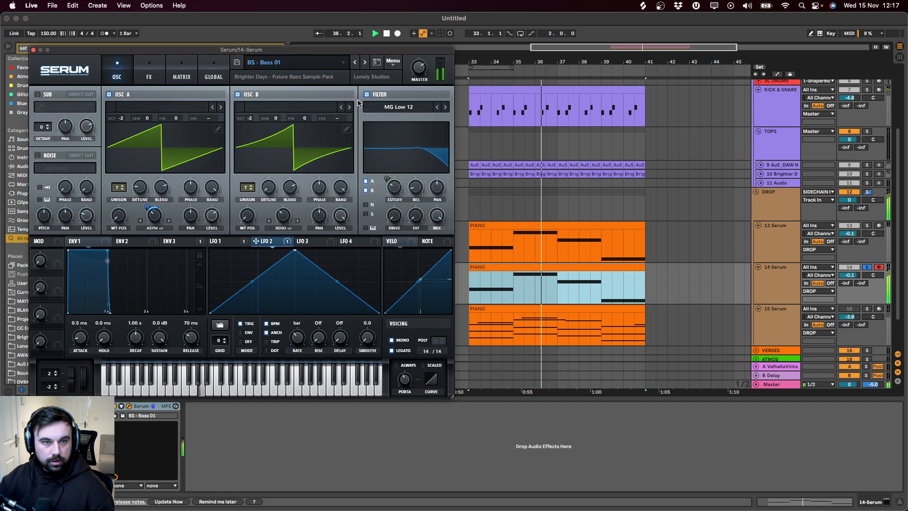
# Step: Compare the sound without oscillator B, then set the filter drive to 31% and the Hyper/Dimension mix to 69%
pyautogui.click(238, 95)
pyautogui.click(239, 94)
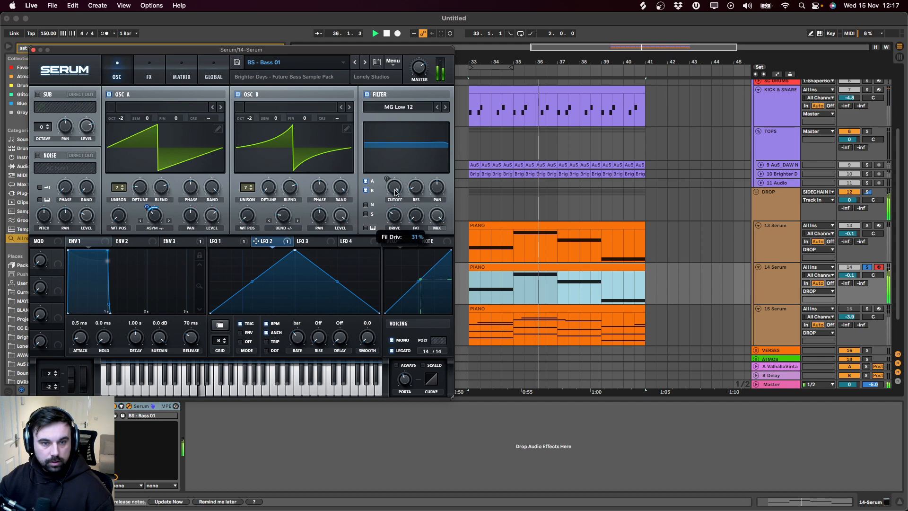
pyautogui.click(137, 76)
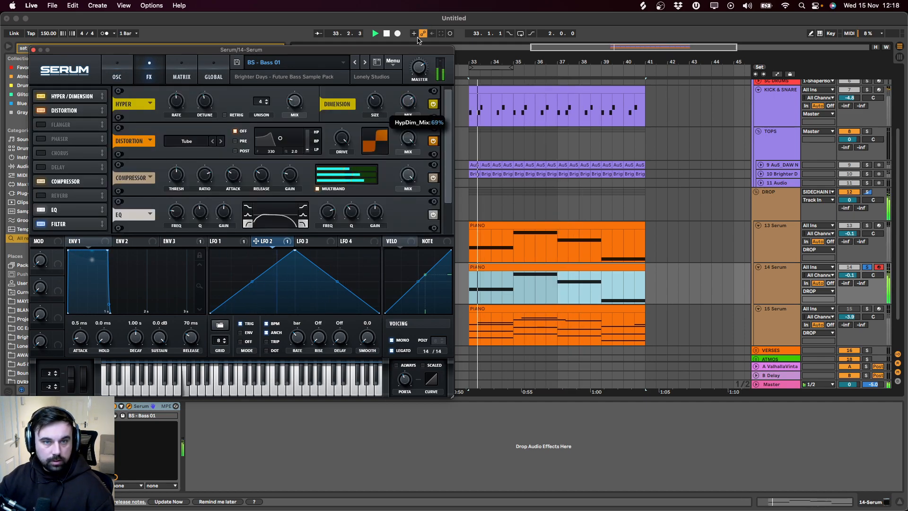
pyautogui.click(124, 70)
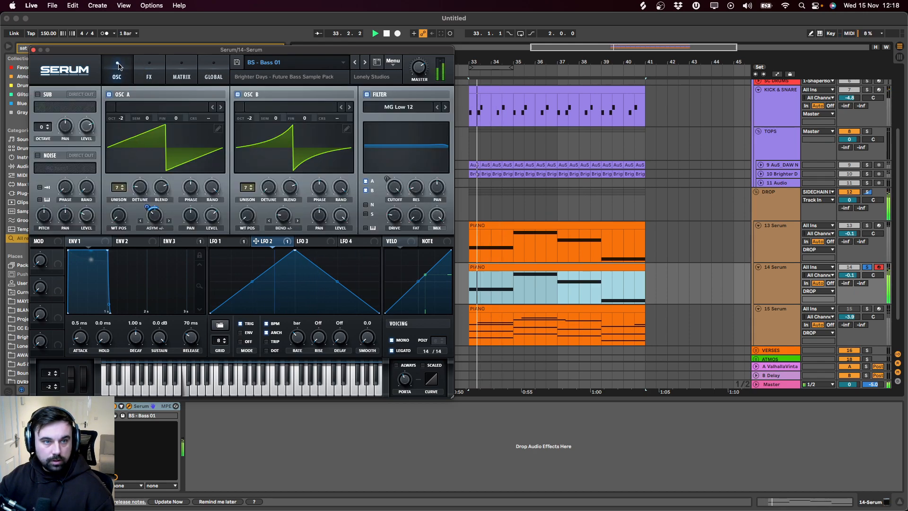
# Step: Advance to the BS - Bass 03 preset and set oscillator A's warp mode to Asym +/-
pyautogui.click(367, 61)
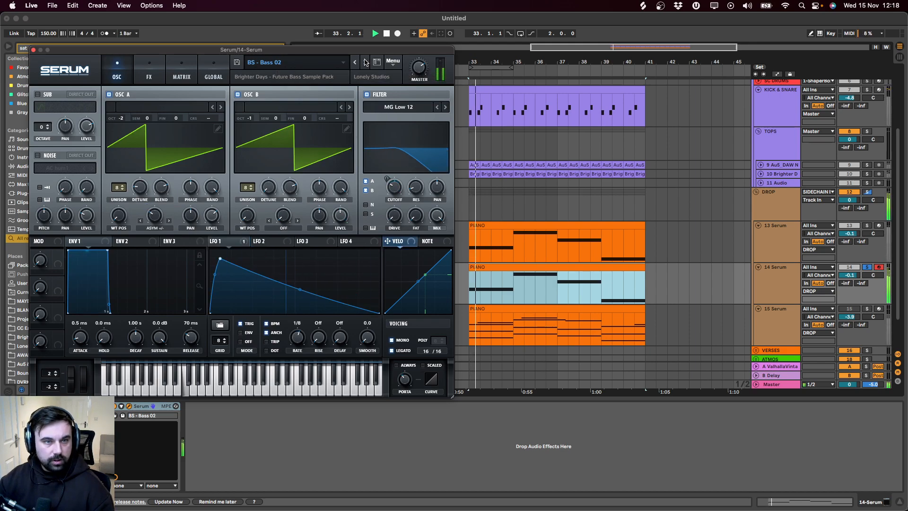
pyautogui.click(367, 62)
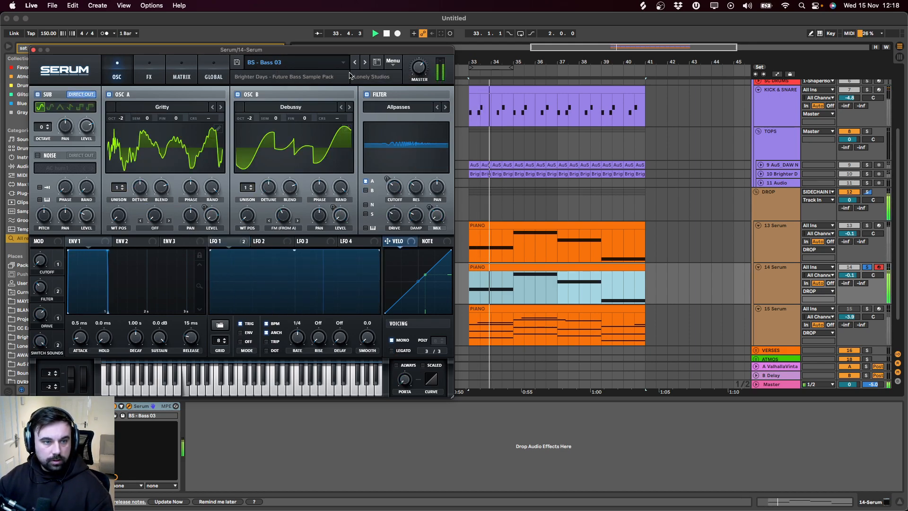
pyautogui.click(159, 223)
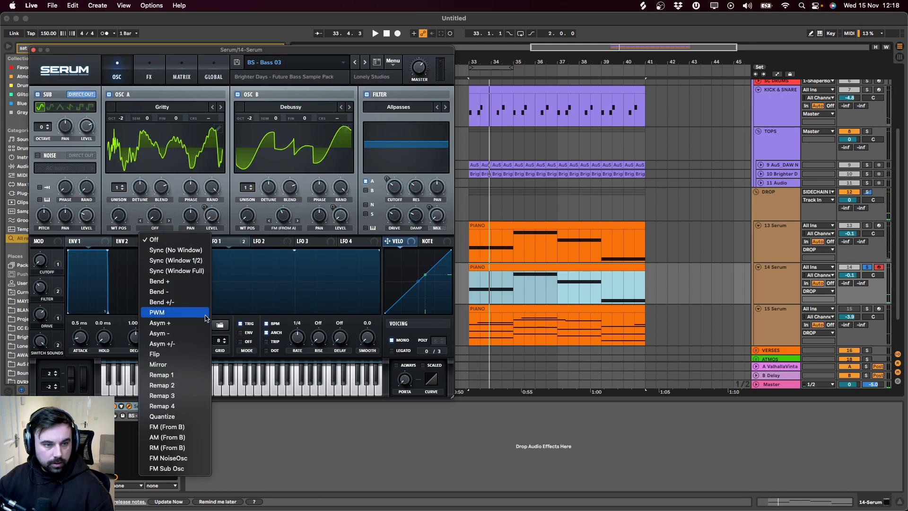
pyautogui.press('Return')
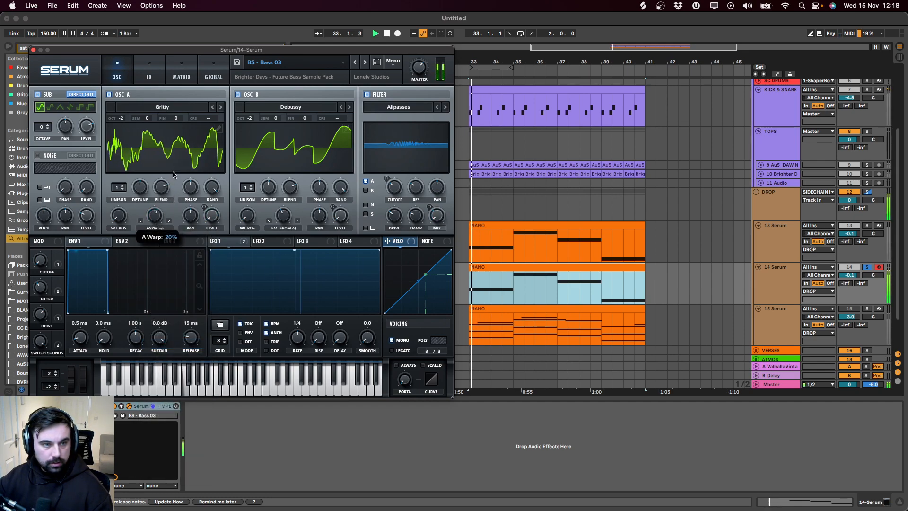
# Step: Modulate oscillator A's warp with LFO 2 in trigger mode at a rate of 2 bar, and adjust the warp modulation
pyautogui.click(284, 242)
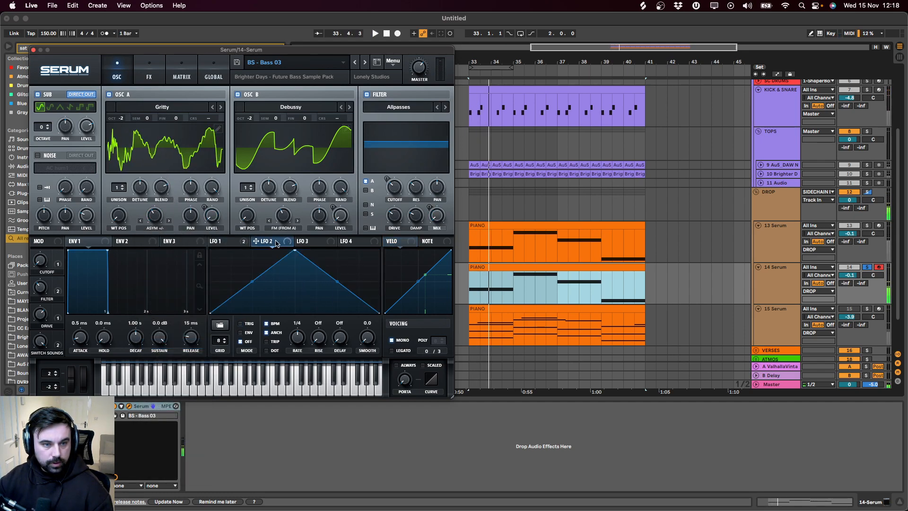
pyautogui.moveTo(149, 214); pyautogui.dragTo(150, 215)
pyautogui.press('space')
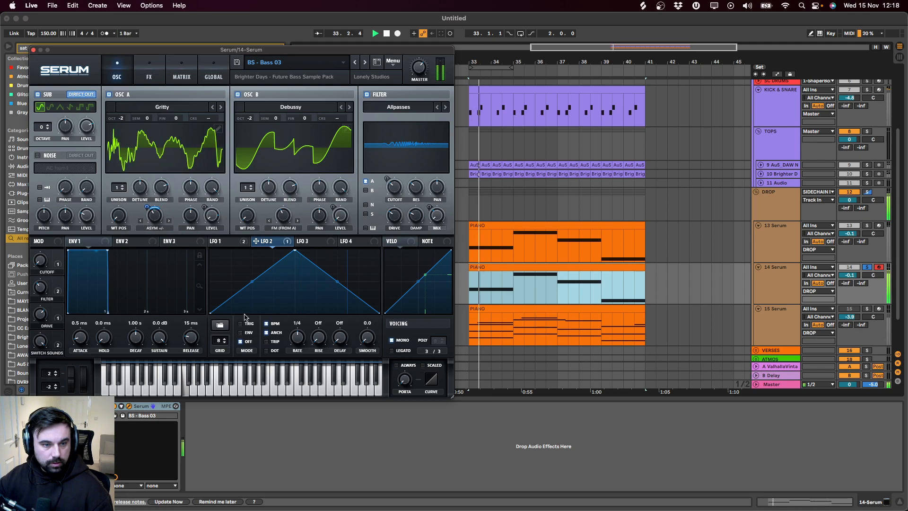
pyautogui.moveTo(296, 338); pyautogui.dragTo(297, 341)
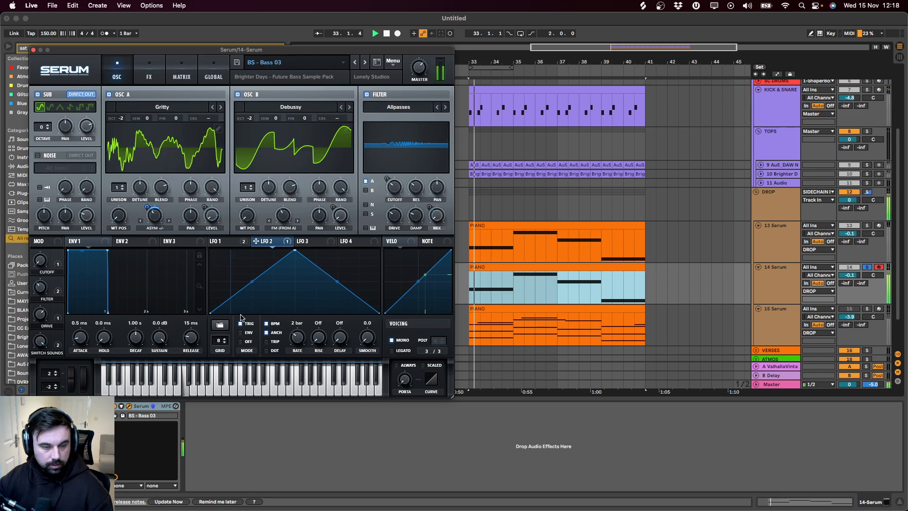
pyautogui.moveTo(157, 219); pyautogui.dragTo(148, 210)
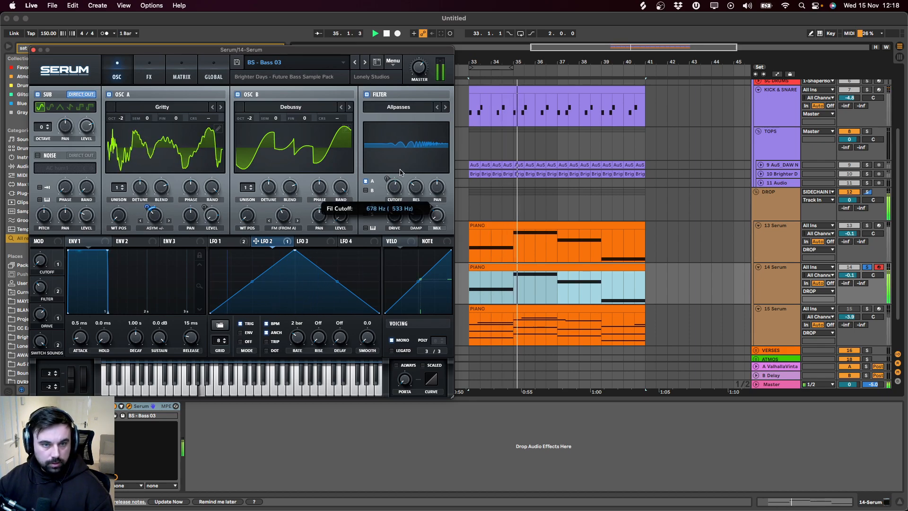
# Step: Assign LFO 2 to the filter cutoff and close the Serum window
pyautogui.moveTo(400, 193)
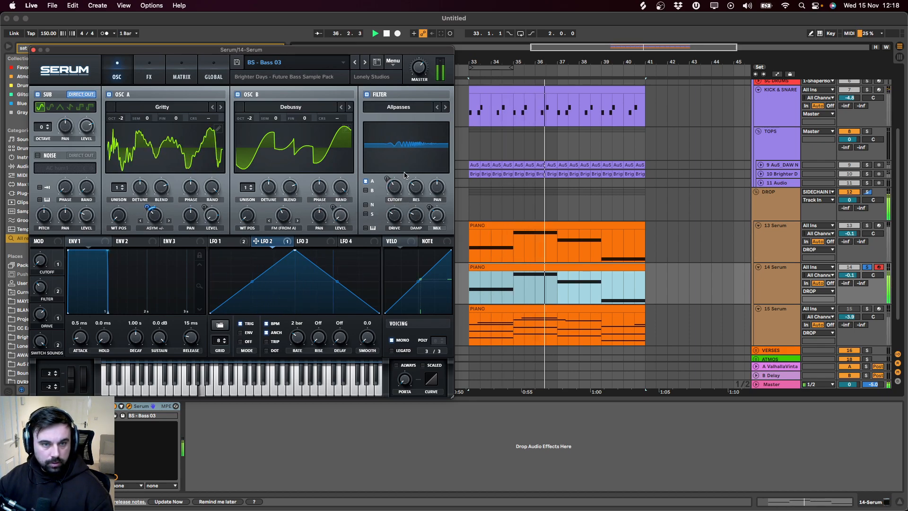
pyautogui.moveTo(255, 240); pyautogui.dragTo(392, 189)
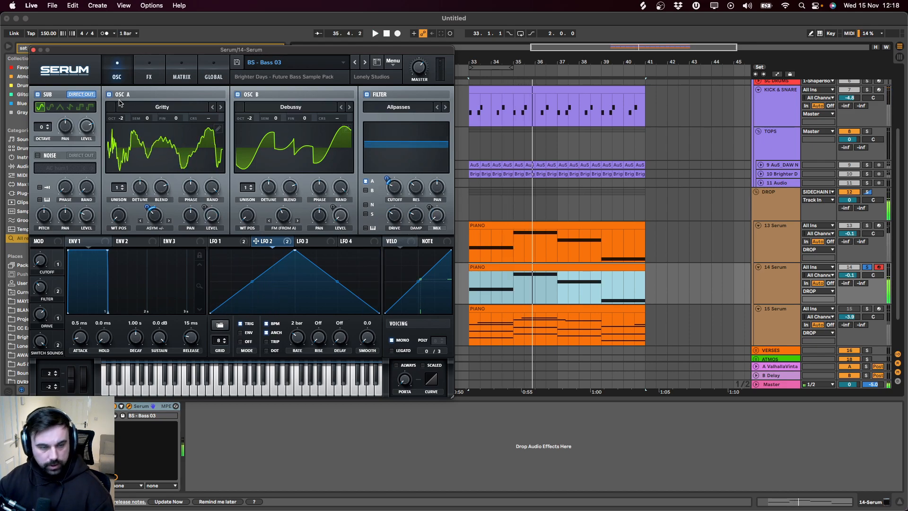
pyautogui.click(33, 49)
# Step: Add a Saturator to the 14 Serum track with Medium Curve, 6.86 dB drive, soft clip on and -9.14 dB output
pyautogui.press('Down')
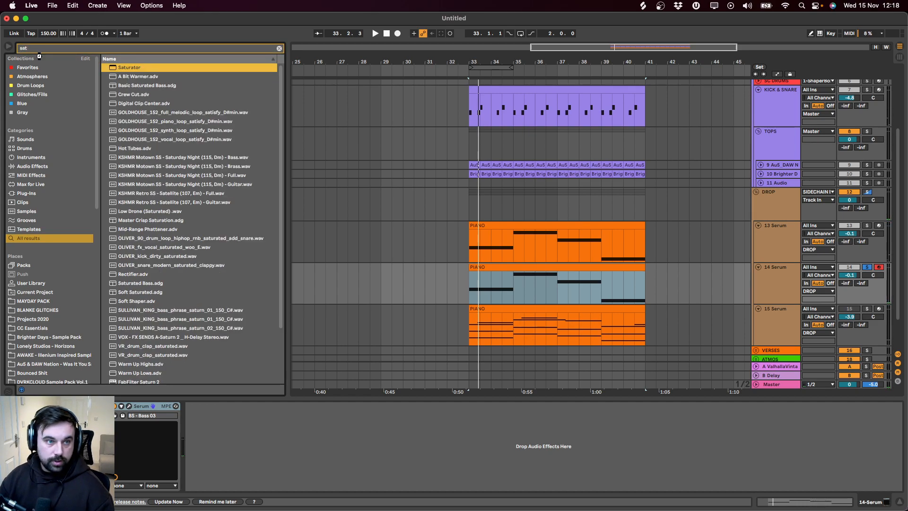
pyautogui.press('Return')
pyautogui.click(255, 456)
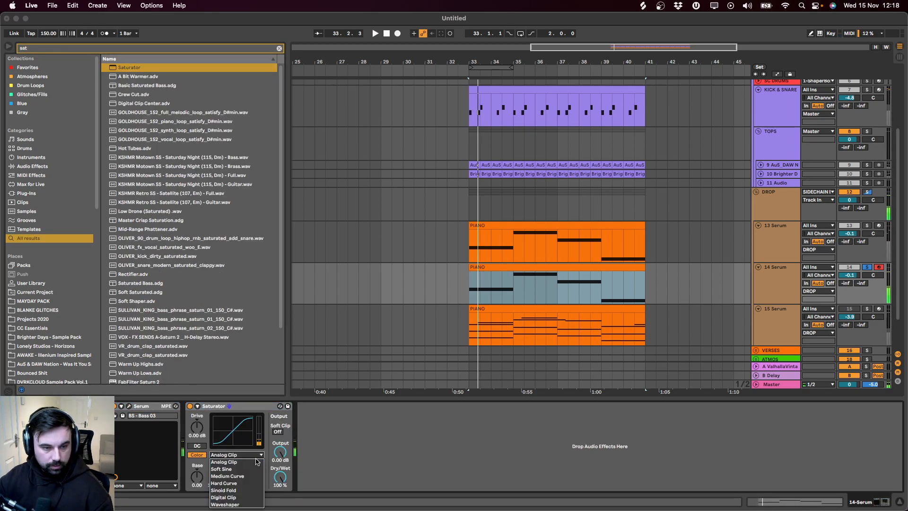
pyautogui.click(260, 476)
pyautogui.moveTo(282, 450); pyautogui.dragTo(282, 452)
# Step: Play the saturated bass and solo the 13 Serum track alongside it to hear both layers together
pyautogui.press('space')
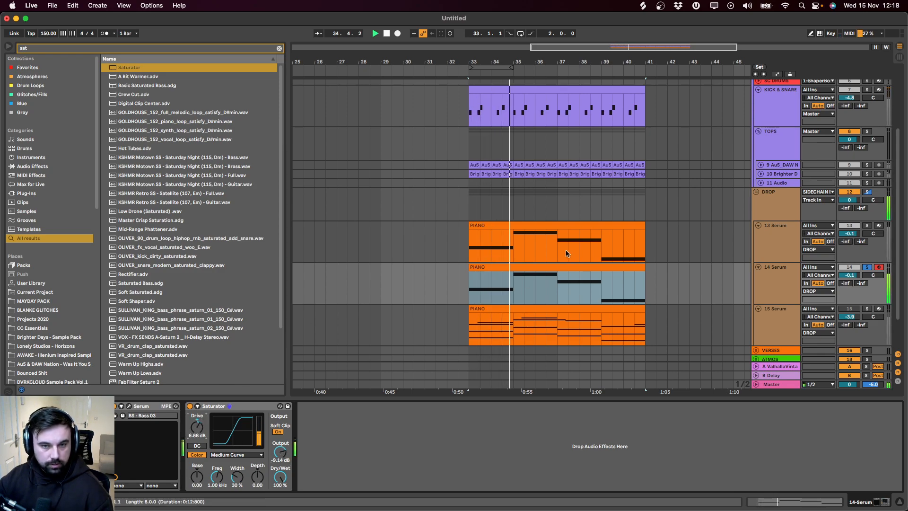
pyautogui.click(543, 267)
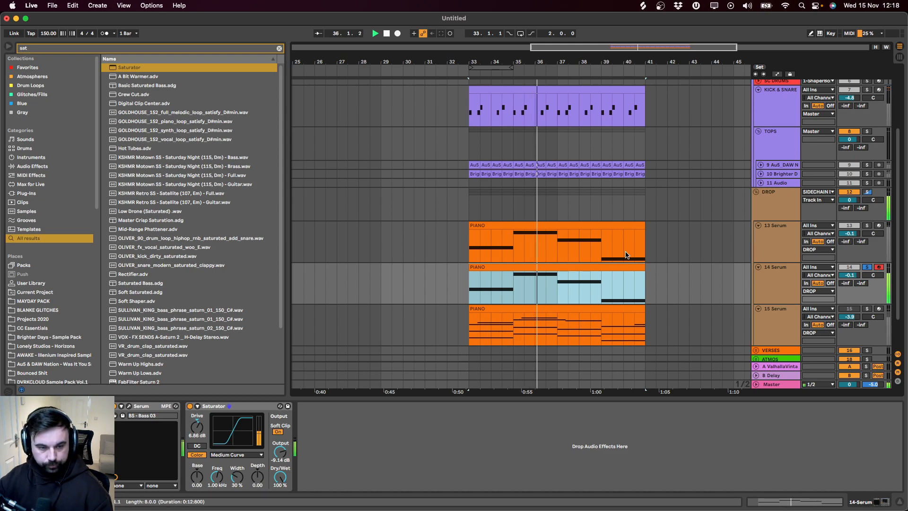
pyautogui.click(868, 226)
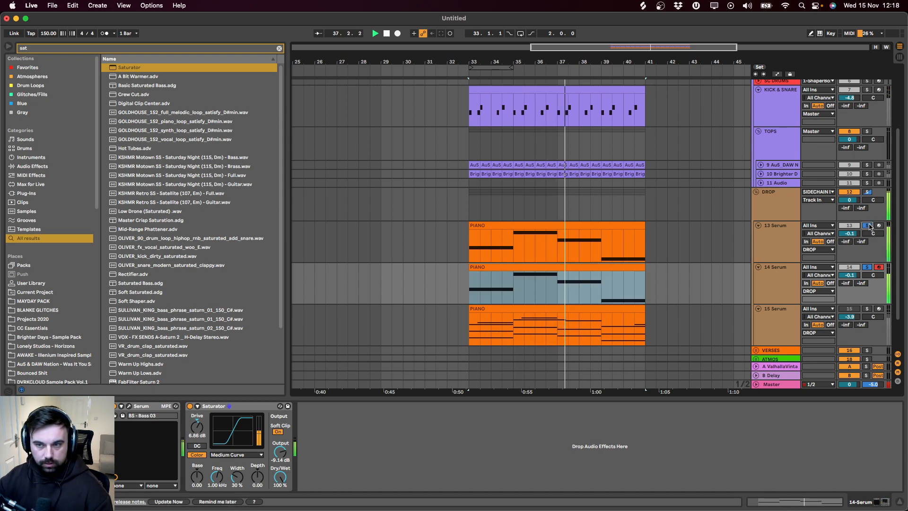
pyautogui.press('space')
# Step: Add an EQ Eight to the 14 Serum track and roll off the lows with band 1 at 89.9 Hz, Q 0.56
pyautogui.press('super+f')
pyautogui.write('eq')
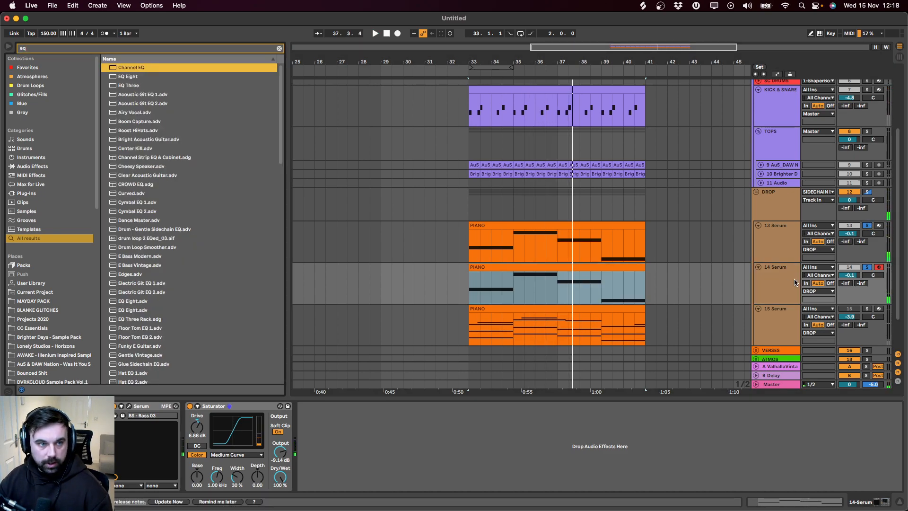
pyautogui.press('Return')
pyautogui.click(359, 441)
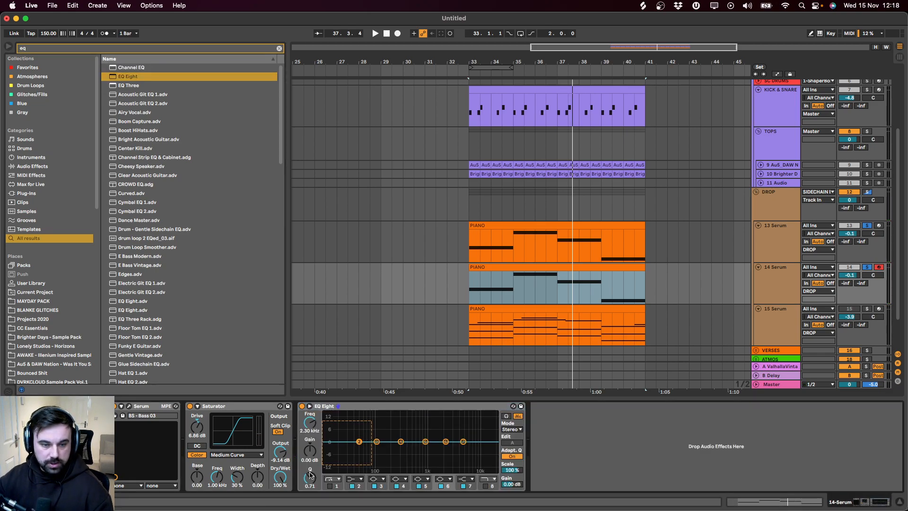
pyautogui.press('space')
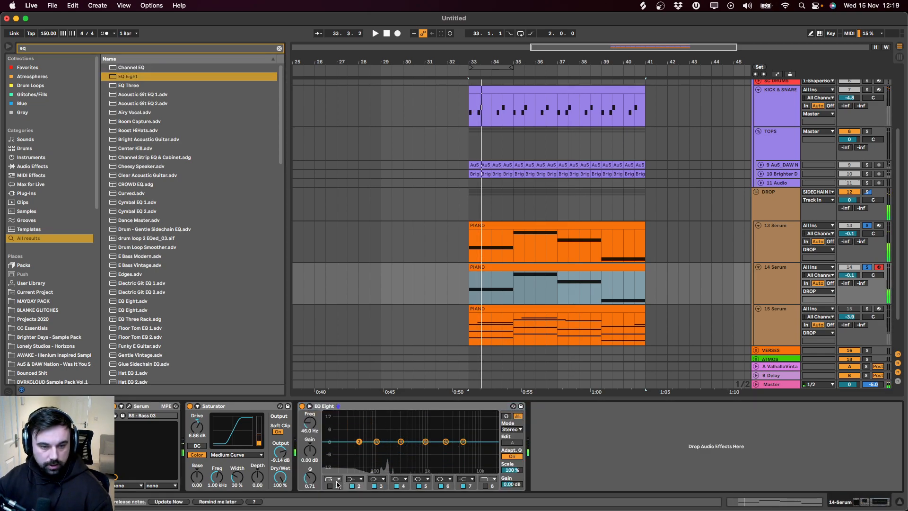
pyautogui.press('space')
pyautogui.moveTo(325, 448); pyautogui.dragTo(373, 451)
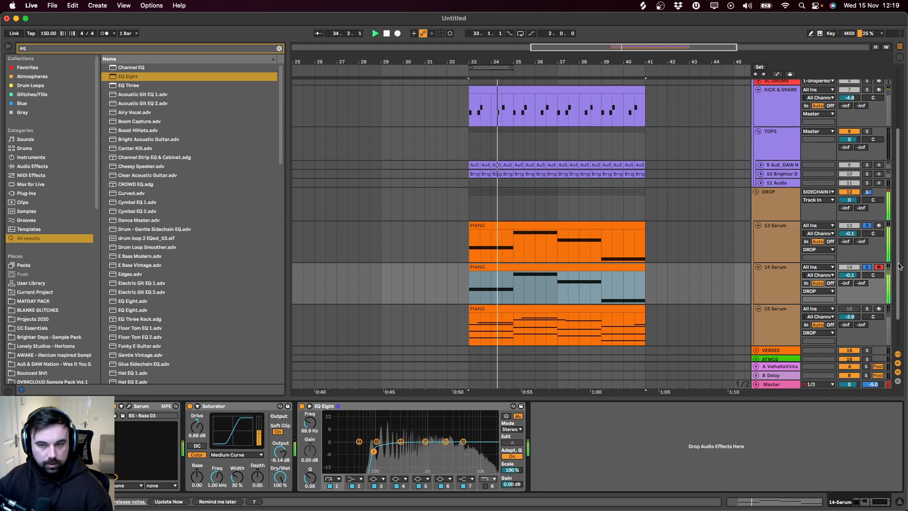
# Step: Duplicate the 14 Serum track, solo only the duplicate within the DROP group, and open its Serum window
pyautogui.click(791, 271)
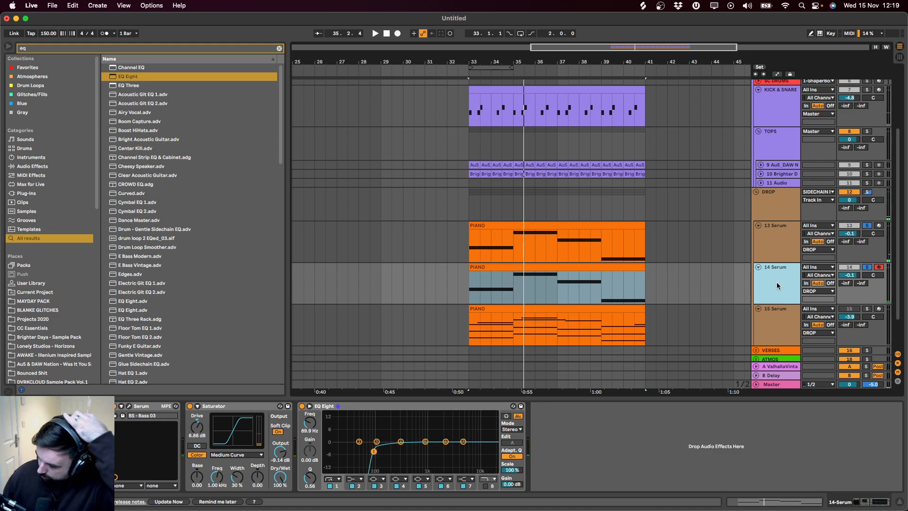
pyautogui.press('super+d')
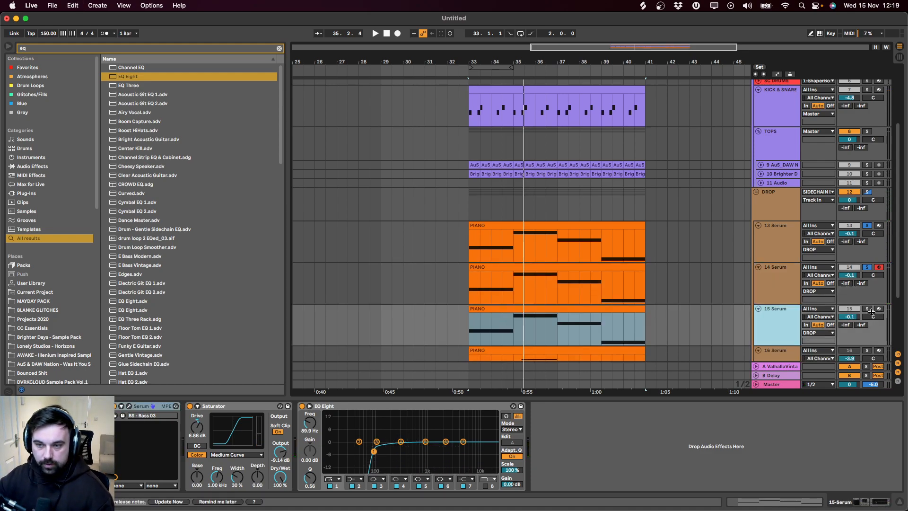
pyautogui.click(584, 329)
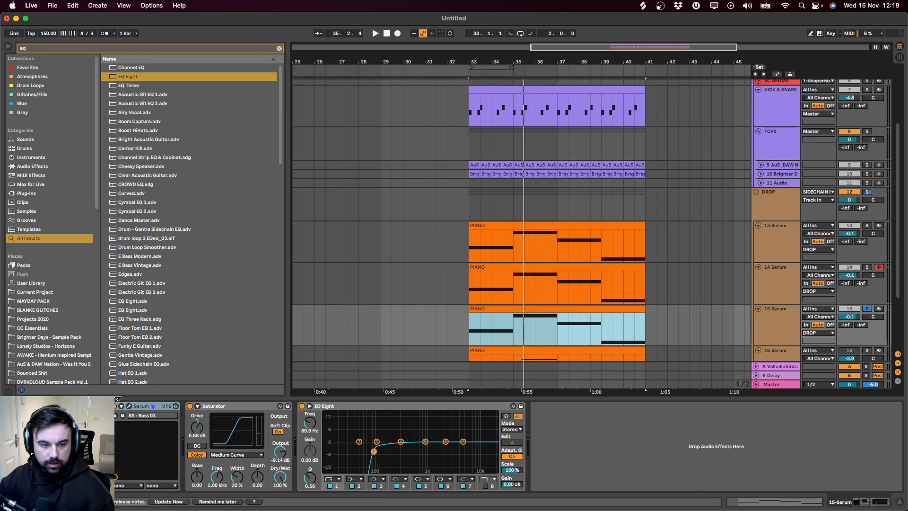
pyautogui.click(219, 407)
pyautogui.click(130, 406)
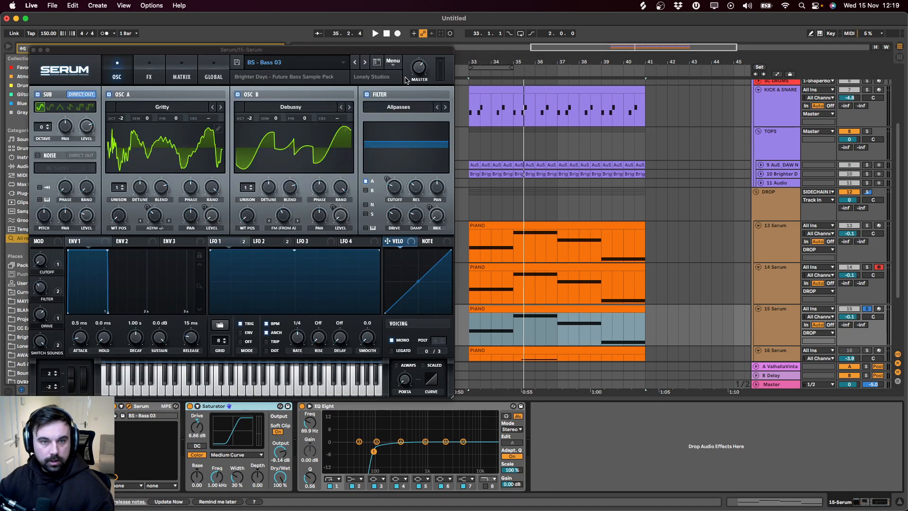
# Step: Load the BS - Bass 25 preset from Brighter Days - Presets into the duplicated Serum and play it
pyautogui.click(310, 68)
pyautogui.moveTo(283, 178)
pyautogui.moveTo(402, 178)
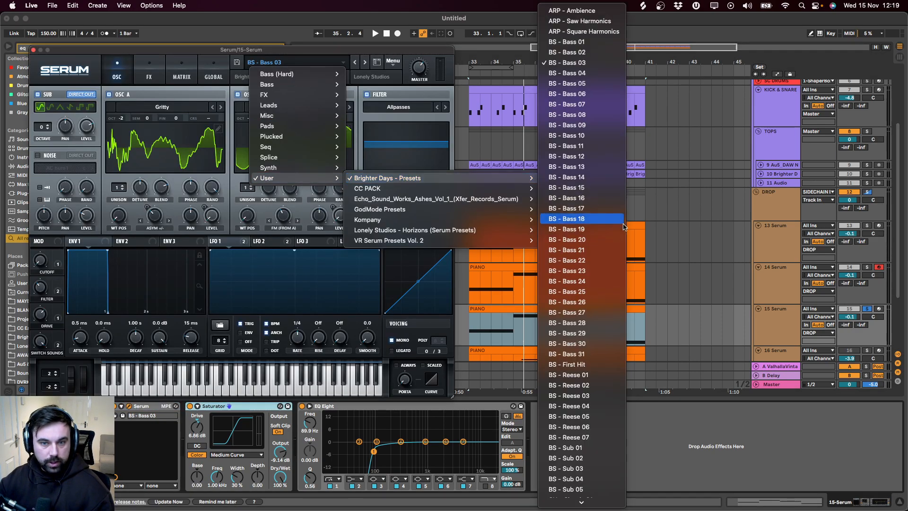
pyautogui.click(602, 291)
pyautogui.press('space')
pyautogui.press('space')
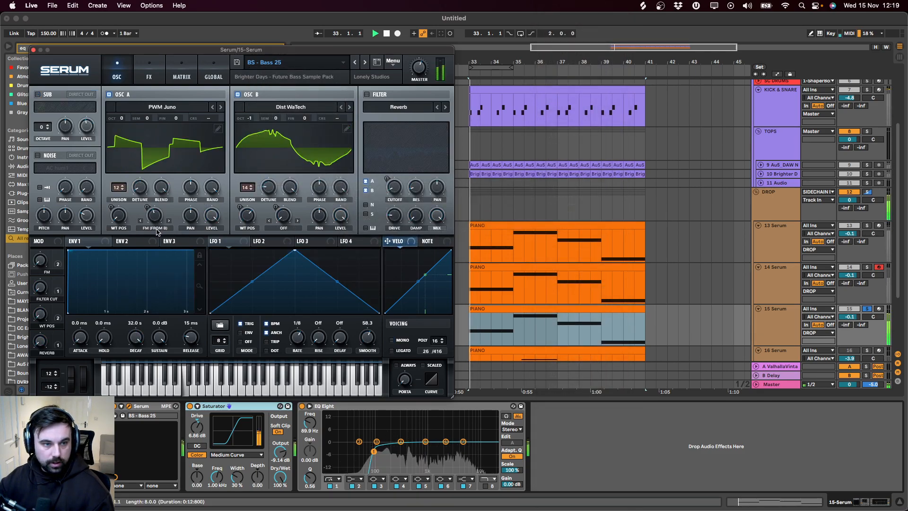
# Step: Try LFO 1 on oscillator A's warp with the Saturator off, and remove all modulators from the warp
pyautogui.press('space')
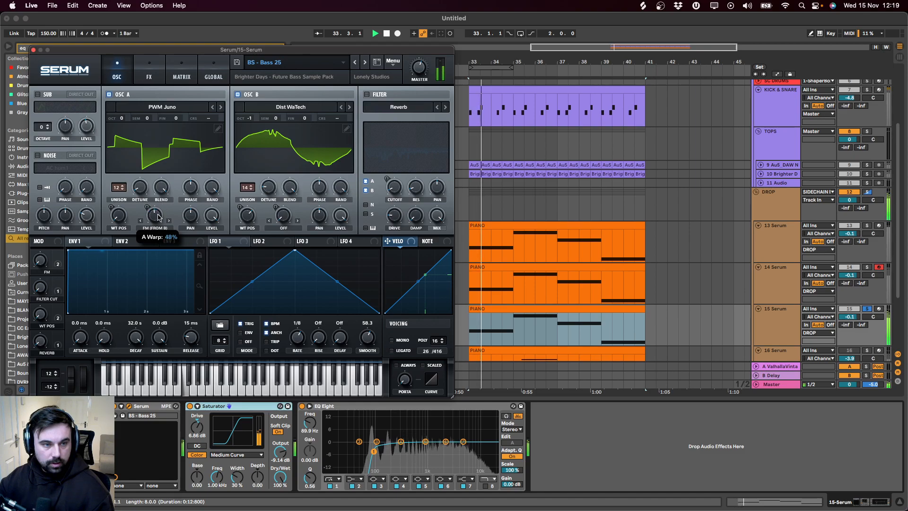
pyautogui.moveTo(213, 241); pyautogui.dragTo(151, 218)
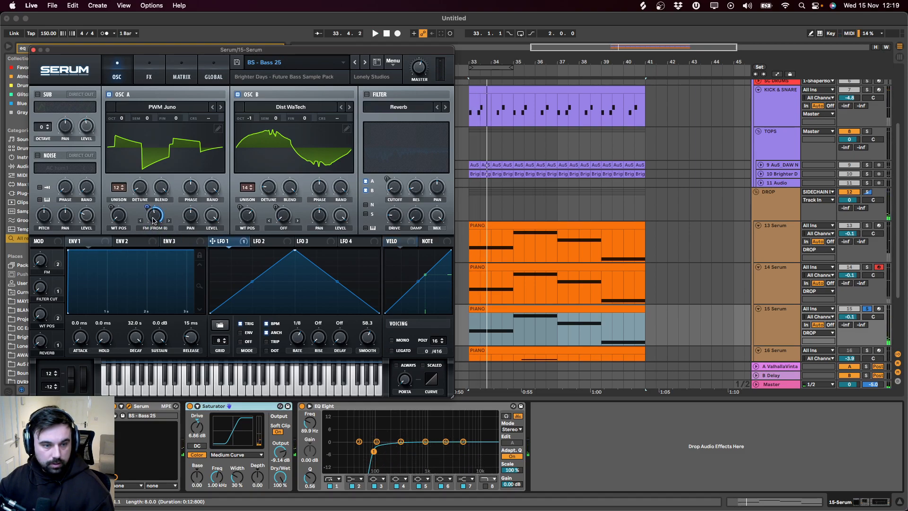
pyautogui.click(190, 406)
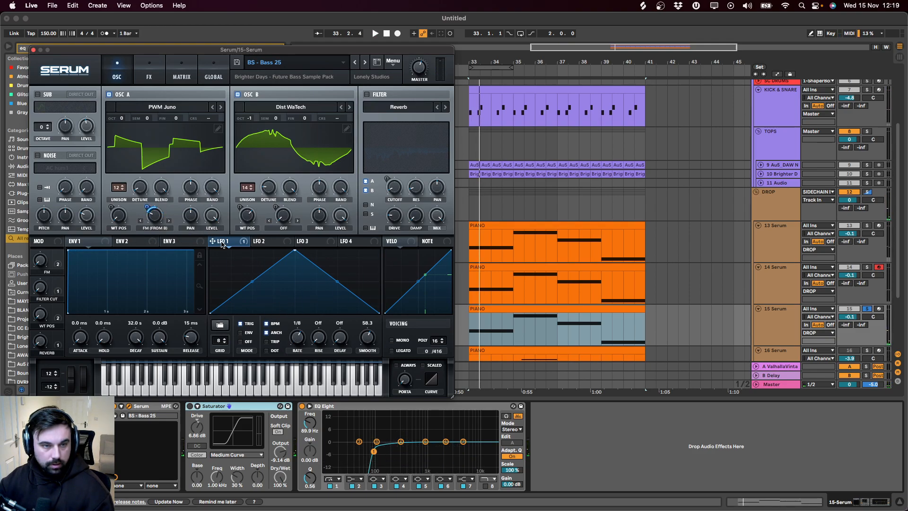
pyautogui.rightClick(152, 220)
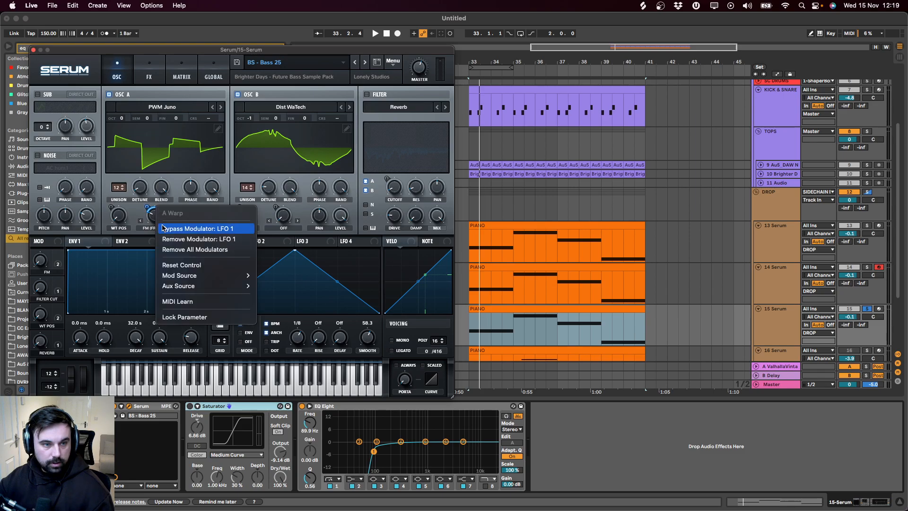
pyautogui.click(195, 249)
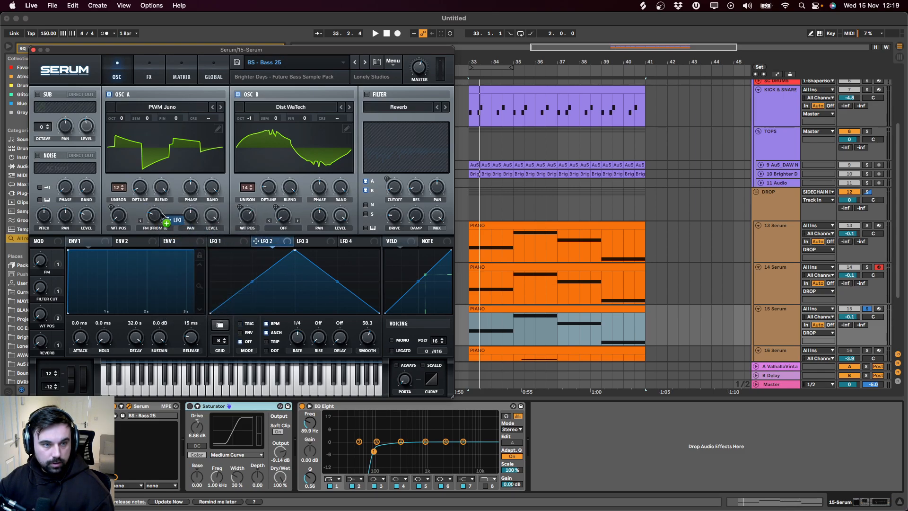
# Step: Modulate oscillator A's warp with LFO 2 in trigger mode at a rate of bar, play it, and close the Serum window
pyautogui.press('space')
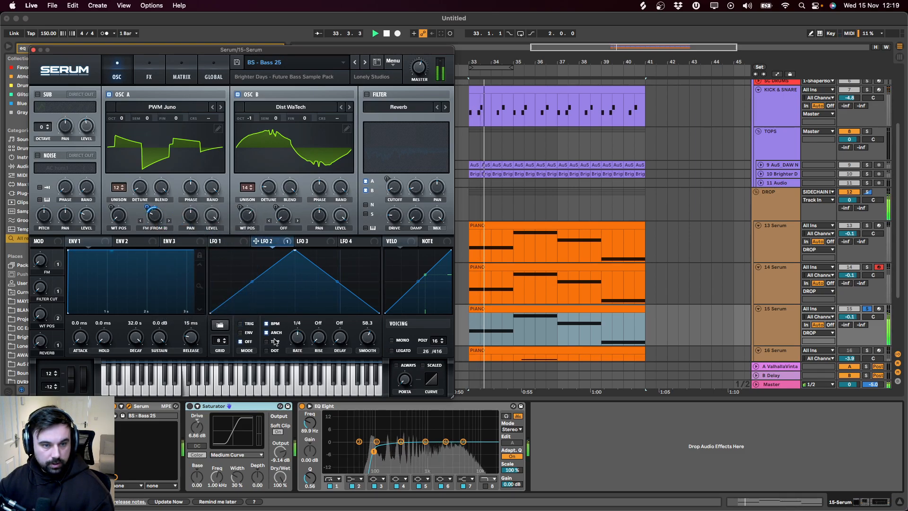
pyautogui.moveTo(297, 336); pyautogui.dragTo(290, 354)
pyautogui.press('space')
pyautogui.press('space')
pyautogui.press('space')
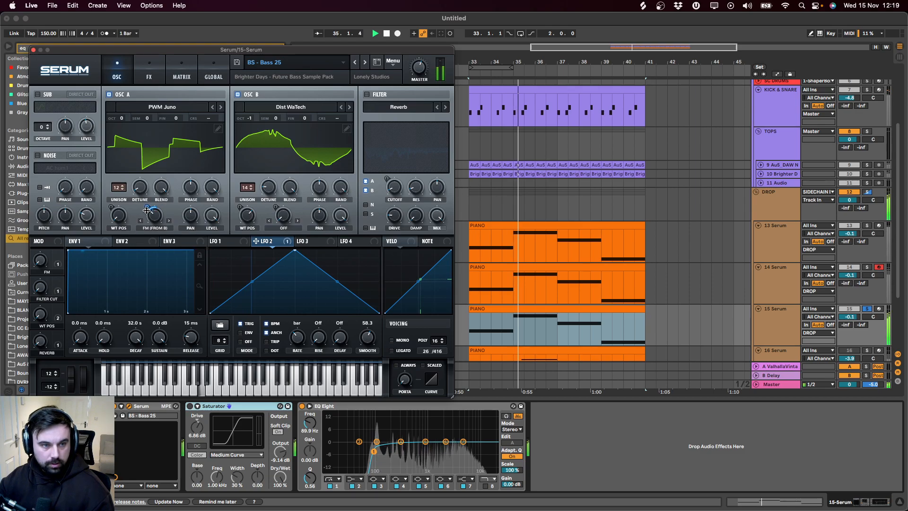
pyautogui.click(34, 49)
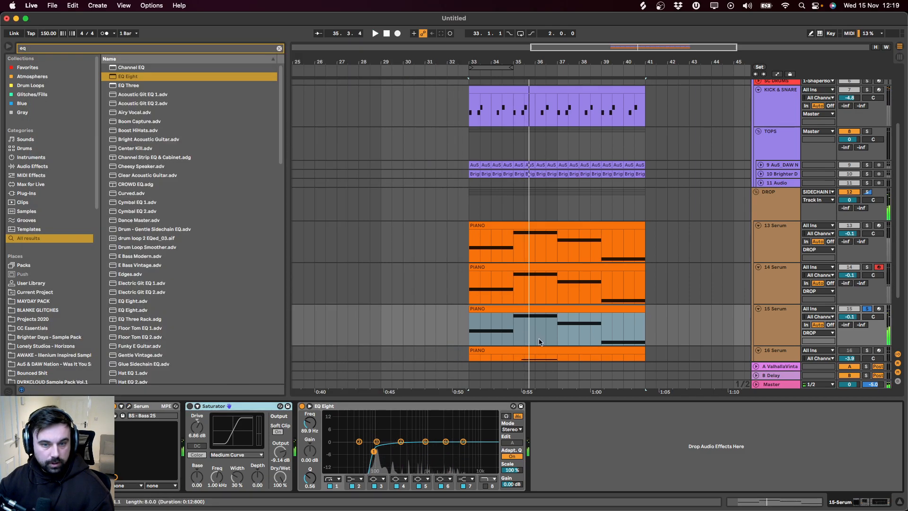
# Step: Find the -12 pitch preset, insert it before Serum on the 15 Serum track, and play the lowered bass
pyautogui.doubleClick(519, 309)
pyautogui.hotkey('shift', 'Tab')
pyautogui.press('space')
pyautogui.press('super+f')
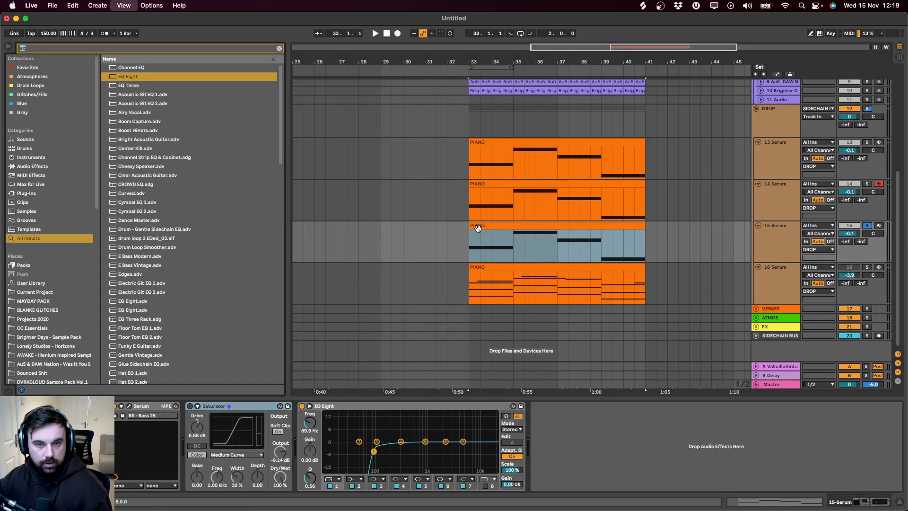
pyautogui.write('12')
pyautogui.press('Down')
pyautogui.press('Return')
pyautogui.press('space')
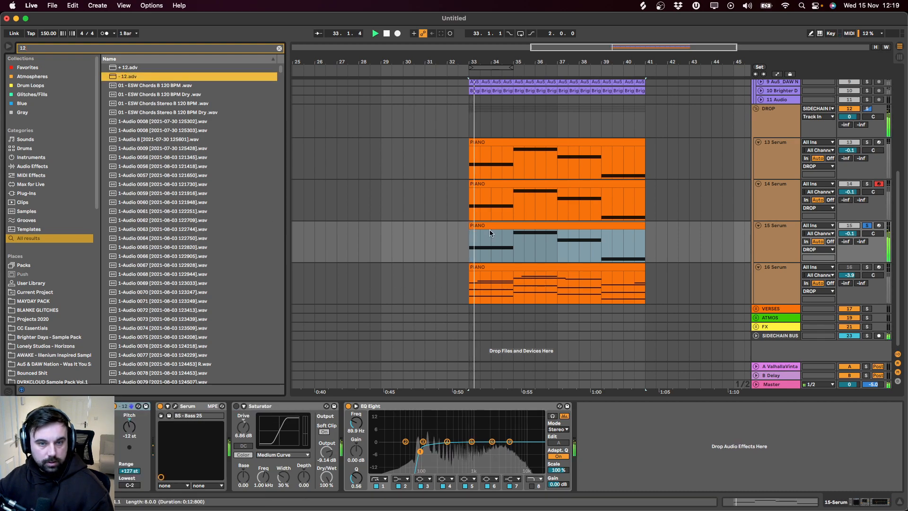
# Step: Turn the Saturator on the 15 Serum track back on and play the bass again
pyautogui.click(489, 228)
pyautogui.click(236, 406)
pyautogui.press('space')
pyautogui.press('space')
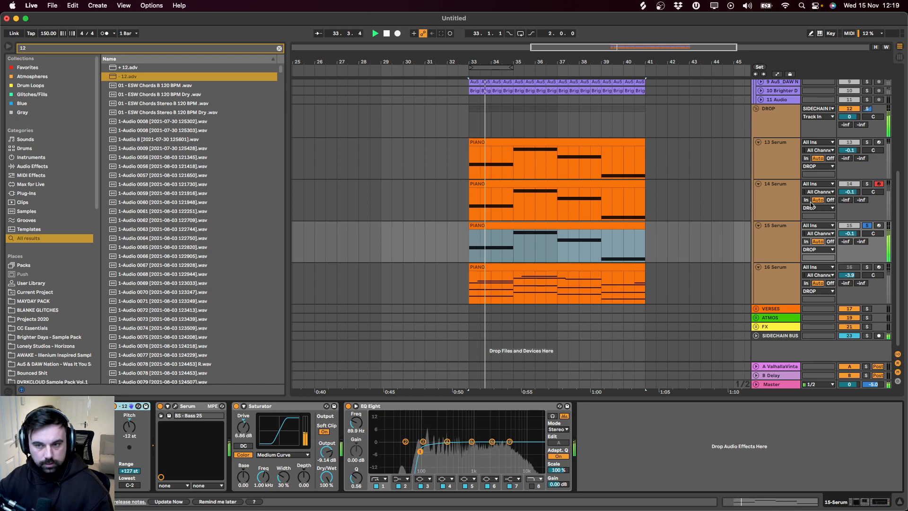
# Step: Solo the 14 Serum track alongside 15 Serum, setting their volumes to -6.5 and 0.9 dB respectively
pyautogui.click(217, 501)
pyautogui.click(866, 184)
pyautogui.moveTo(847, 197); pyautogui.dragTo(849, 222)
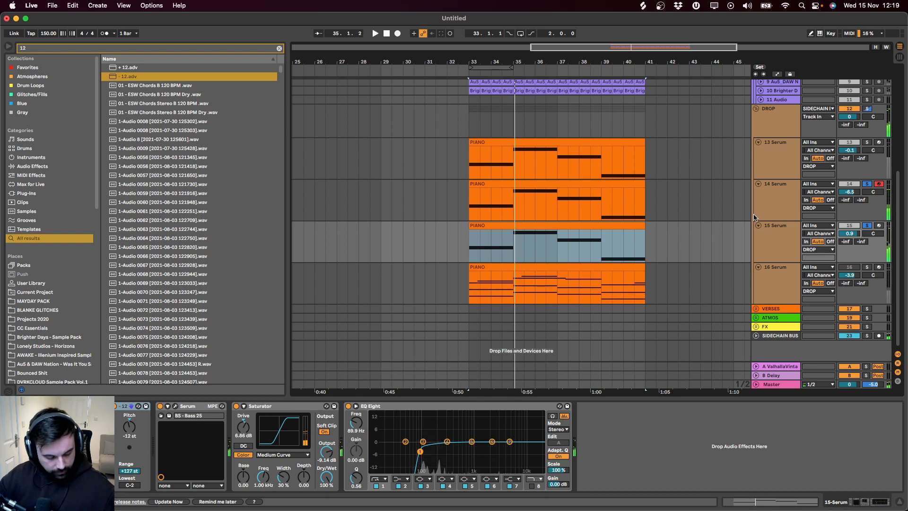
# Step: Solo 13 Serum too, compare the blend with and without 14 Serum, and set 14 Serum's volume to -6.9 dB
pyautogui.press('space')
pyautogui.click(867, 141)
pyautogui.click(797, 235)
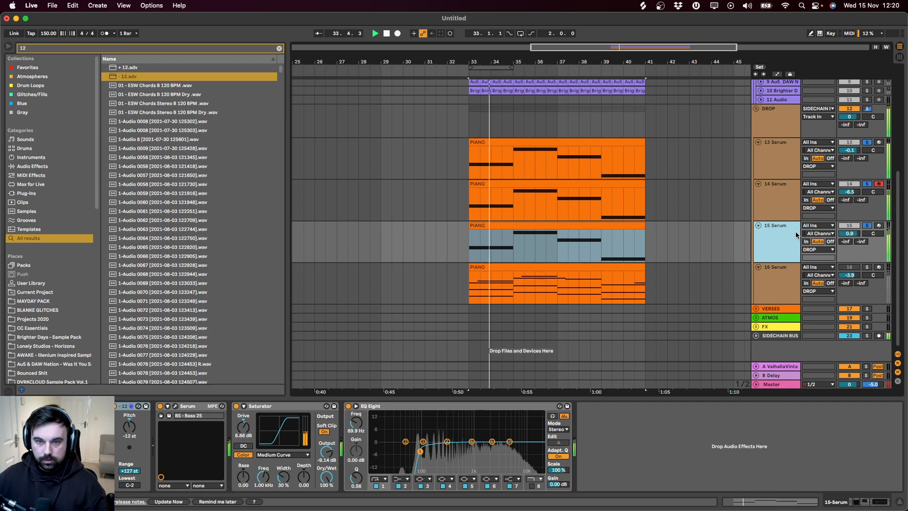
pyautogui.click(789, 196)
pyautogui.click(868, 184)
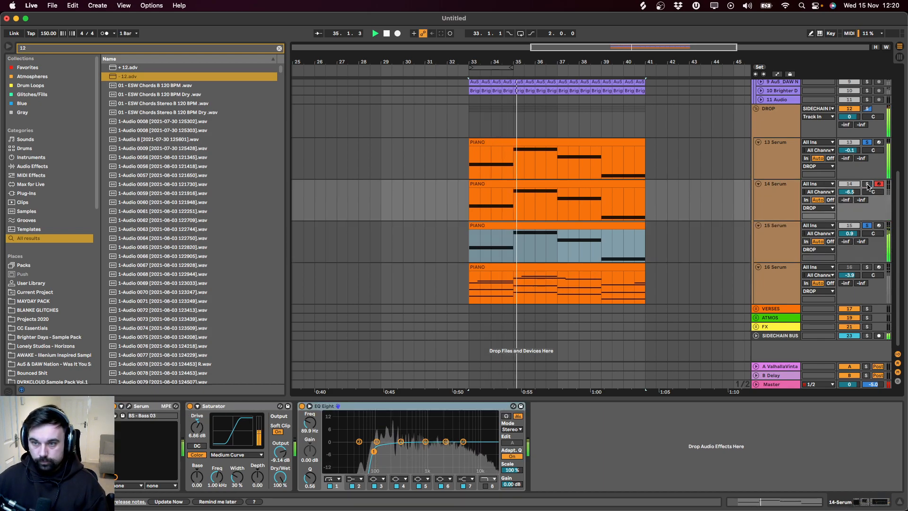
pyautogui.click(867, 185)
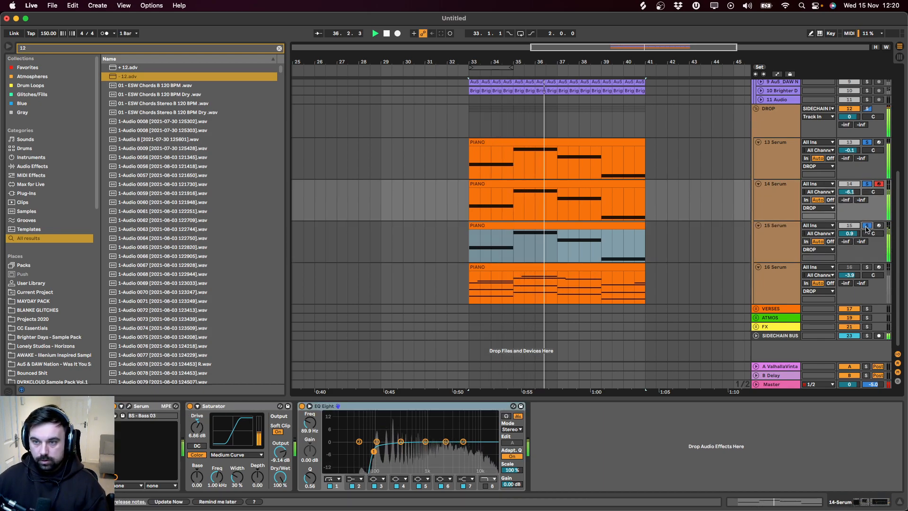
pyautogui.moveTo(850, 192); pyautogui.dragTo(850, 196)
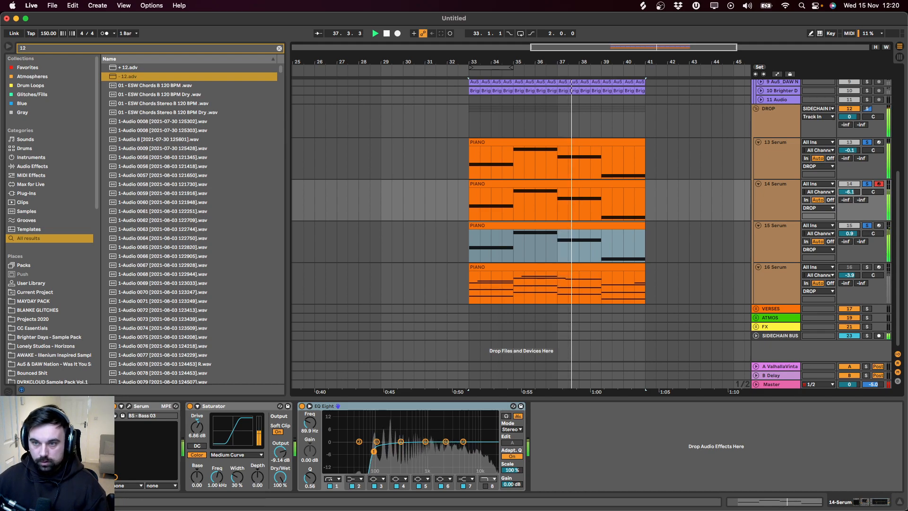
pyautogui.press('space')
# Step: Lower EQ Eight band 7 on the 14 Serum track by 5.58 dB at 2.90 kHz, and compare it with 15 Serum's EQ
pyautogui.click(762, 202)
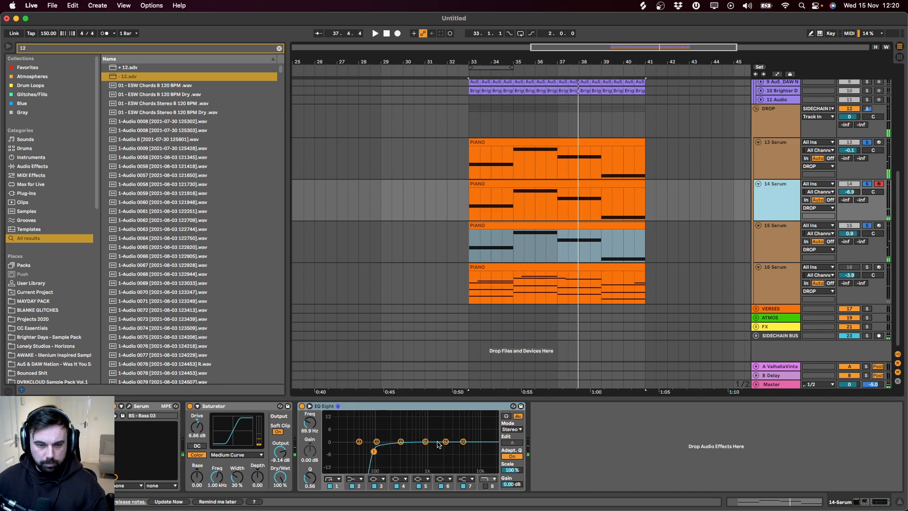
pyautogui.press('space')
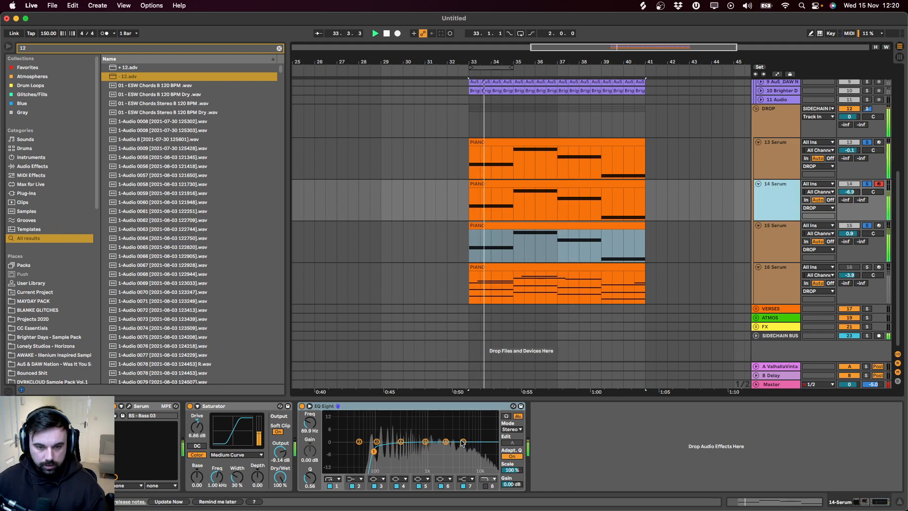
pyautogui.moveTo(463, 442); pyautogui.dragTo(444, 419)
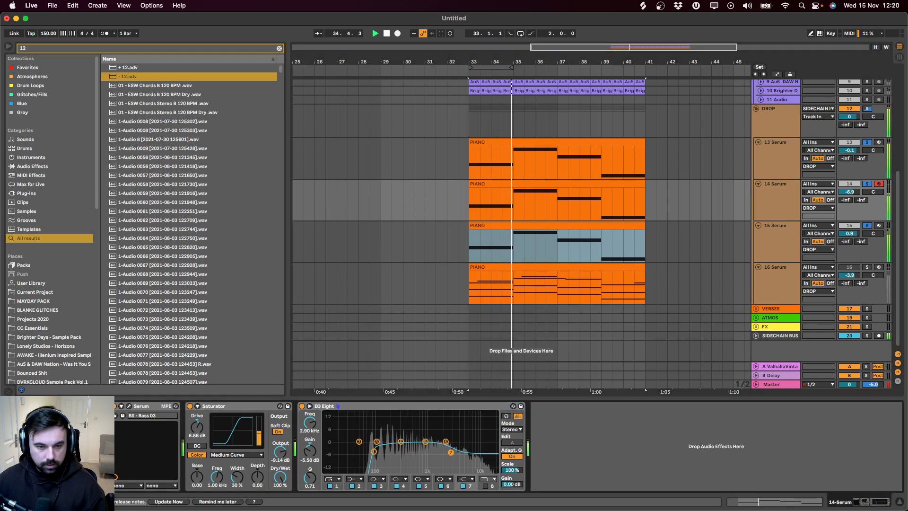
pyautogui.click(787, 245)
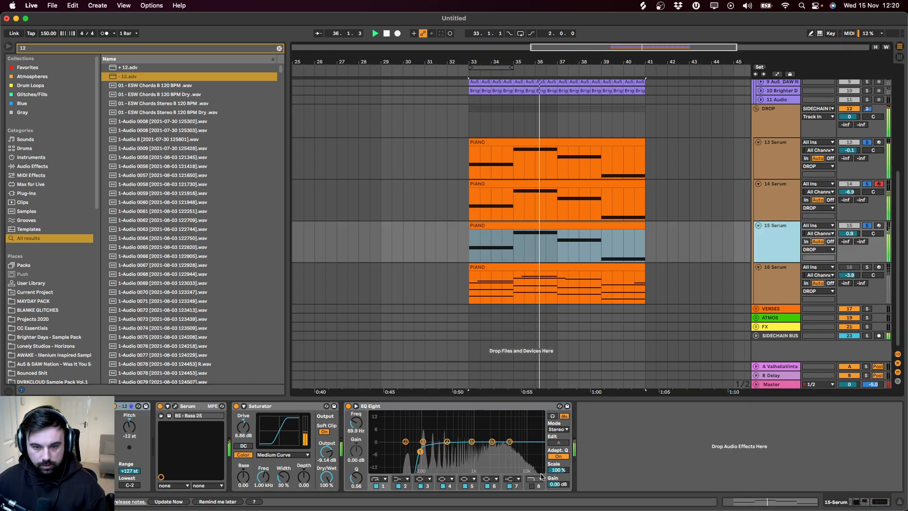
pyautogui.press('space')
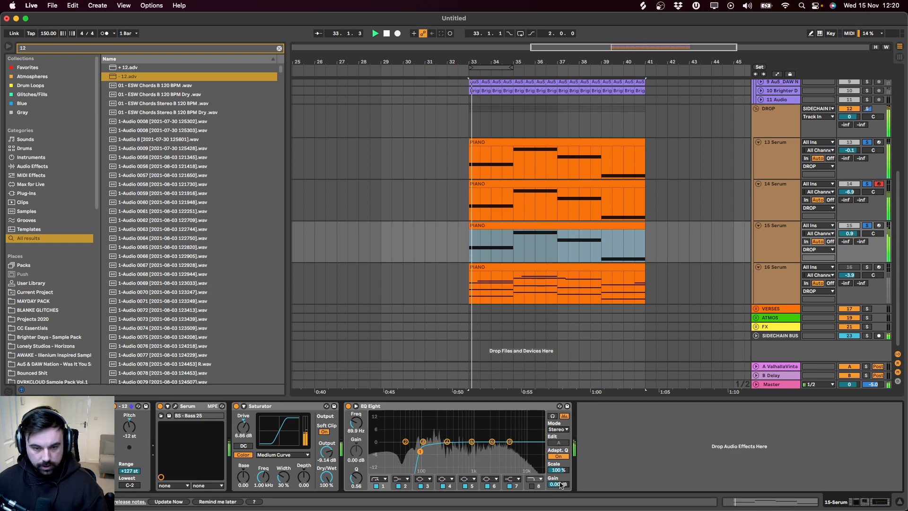
pyautogui.press('Up')
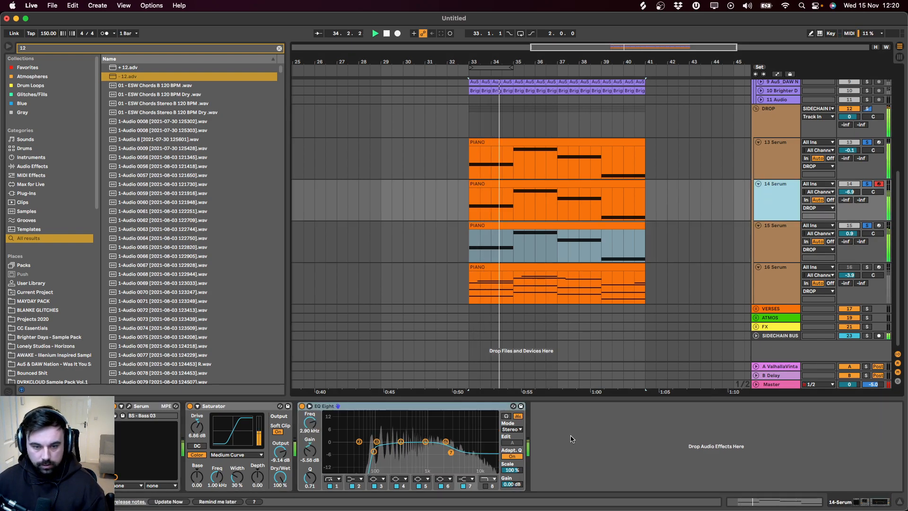
# Step: Clear the solos, group the 14 Serum and 15 Serum tracks, and name the group MID BASS
pyautogui.click(772, 290)
pyautogui.click(776, 241)
pyautogui.keyDown('shift'); pyautogui.click(777, 197); pyautogui.keyUp('shift')
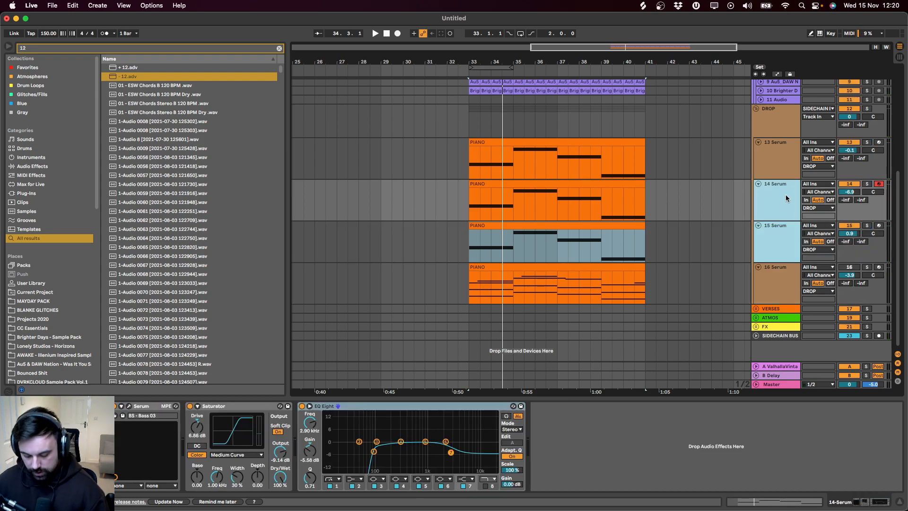
pyautogui.press('super+g')
pyautogui.click(784, 197)
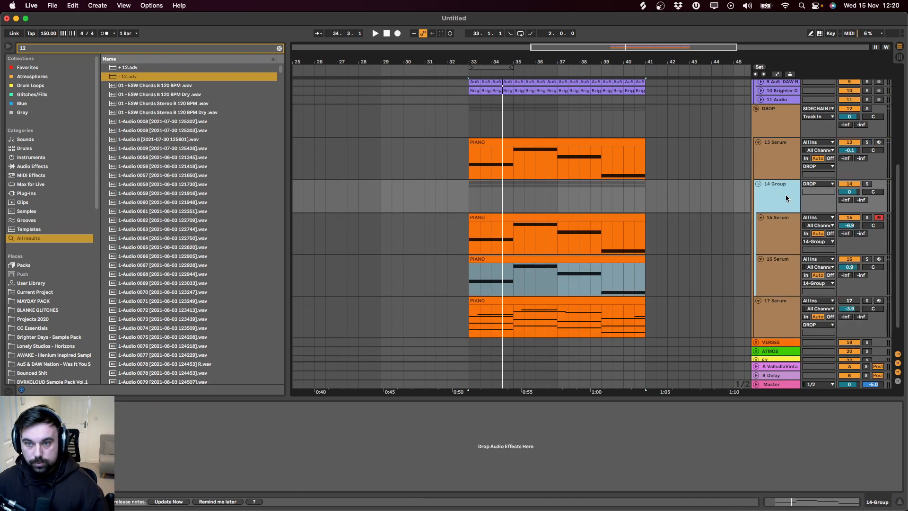
pyautogui.write('MID BASS')
pyautogui.press('Return')
# Step: Rename the 13 Serum track to SUB
pyautogui.click(773, 158)
pyautogui.press('super+r')
pyautogui.write('S')
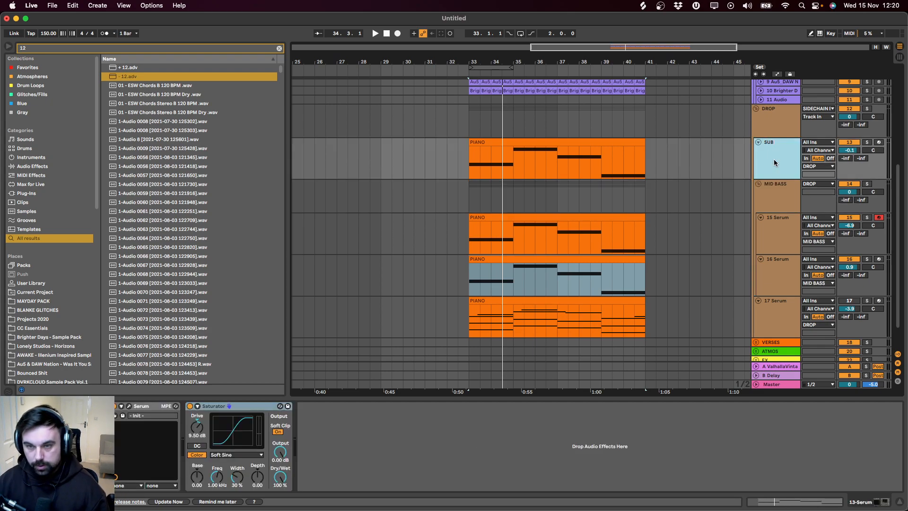
# Step: Play the drop from the start of the KICK & SNARE clip to hear the basses with the drums
pyautogui.scroll(5, 615, 174)
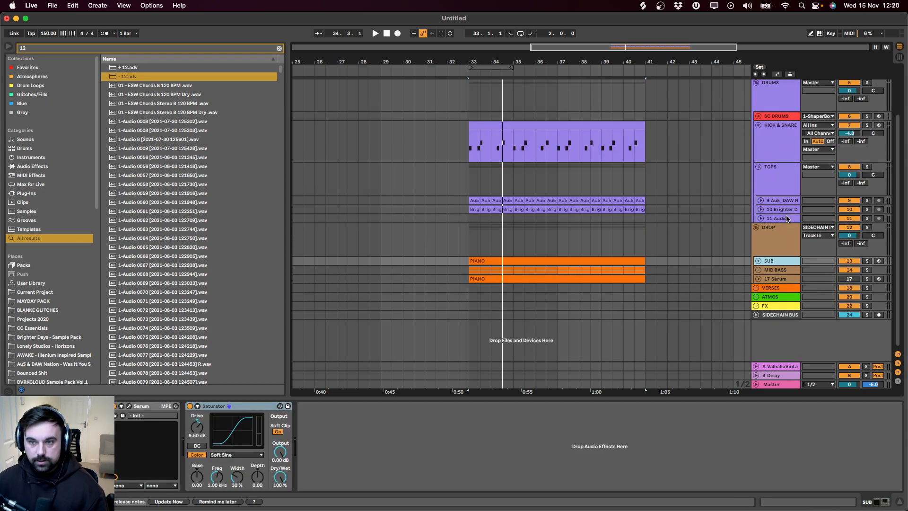
pyautogui.click(472, 126)
pyautogui.press('space')
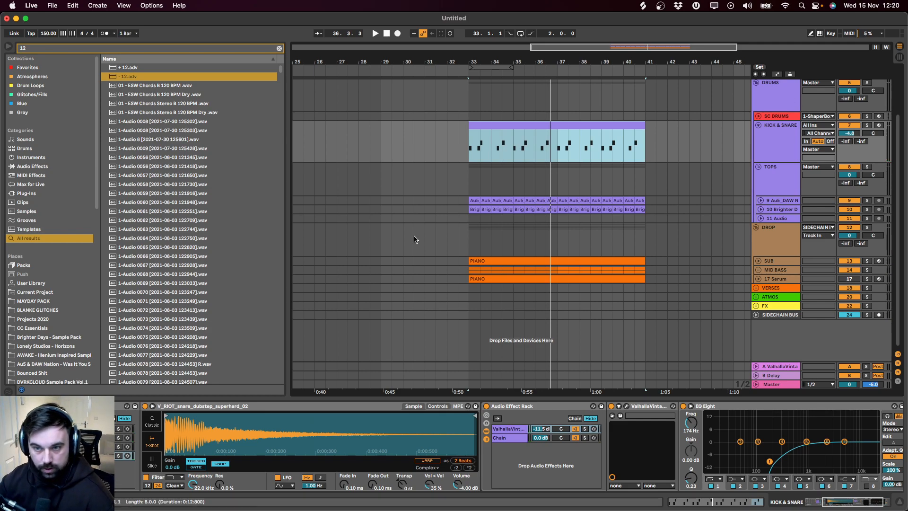
# Step: Unfold and solo the 17 Serum track, and play its PIANO clip to hear it alone
pyautogui.click(758, 279)
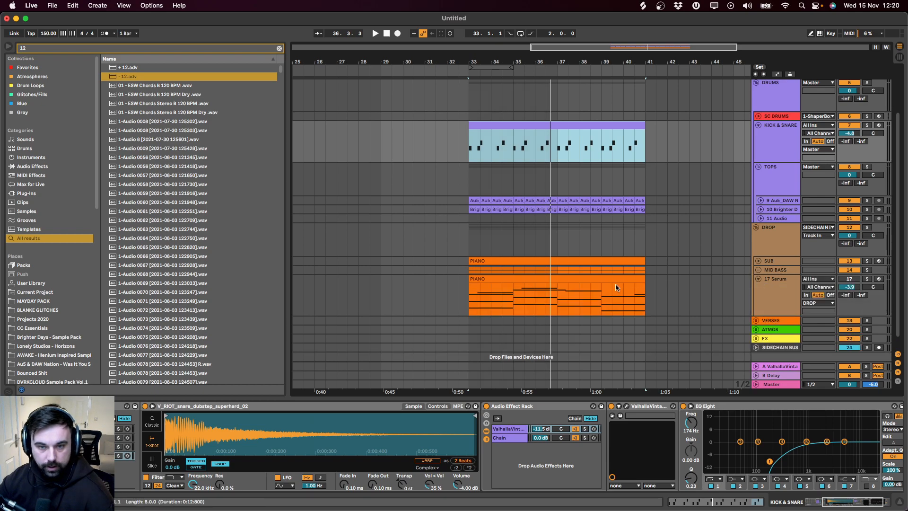
pyautogui.click(617, 283)
pyautogui.click(866, 278)
pyautogui.press('space')
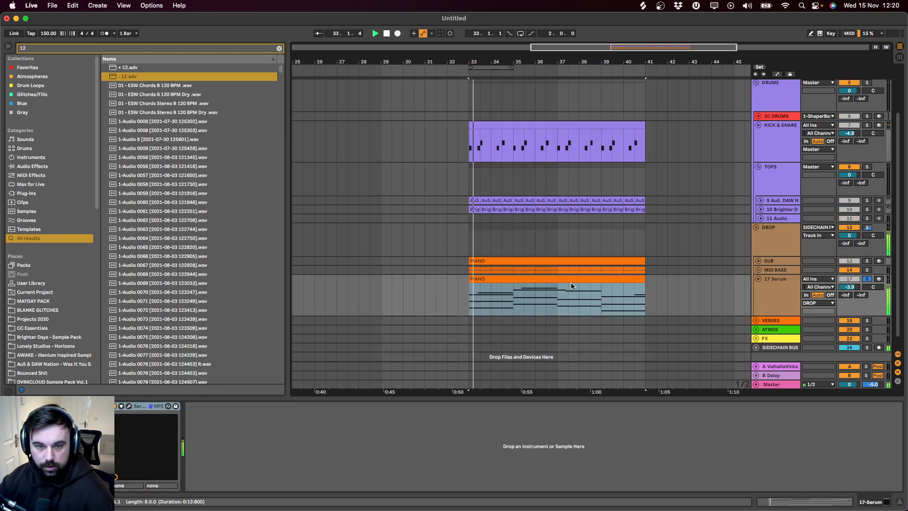
# Step: Load the user preset Chords - CC from CC PACK into 17 Serum's synth, audition it, and close the plugin window
pyautogui.click(129, 406)
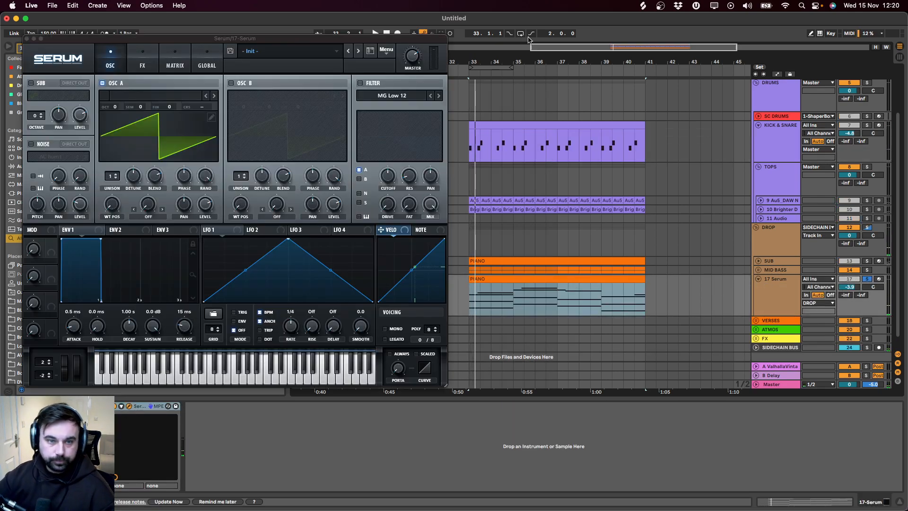
pyautogui.click(279, 51)
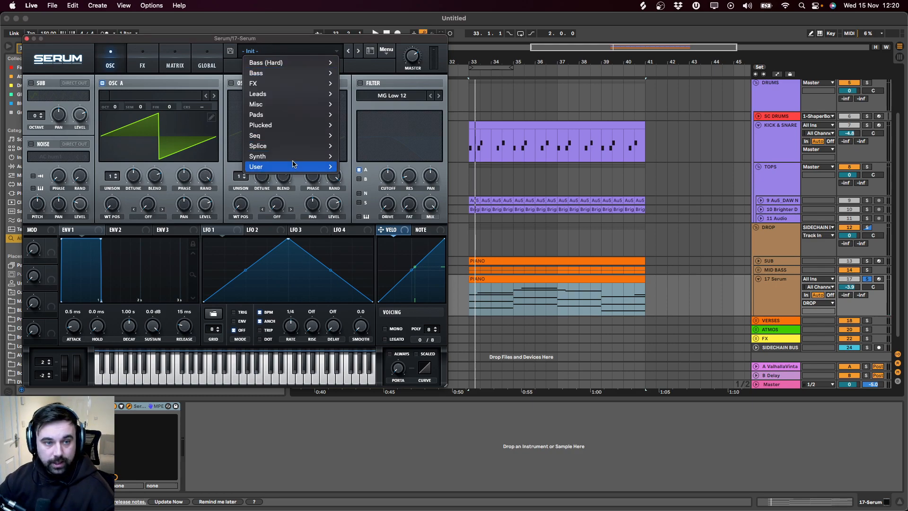
pyautogui.moveTo(317, 166)
pyautogui.moveTo(382, 178)
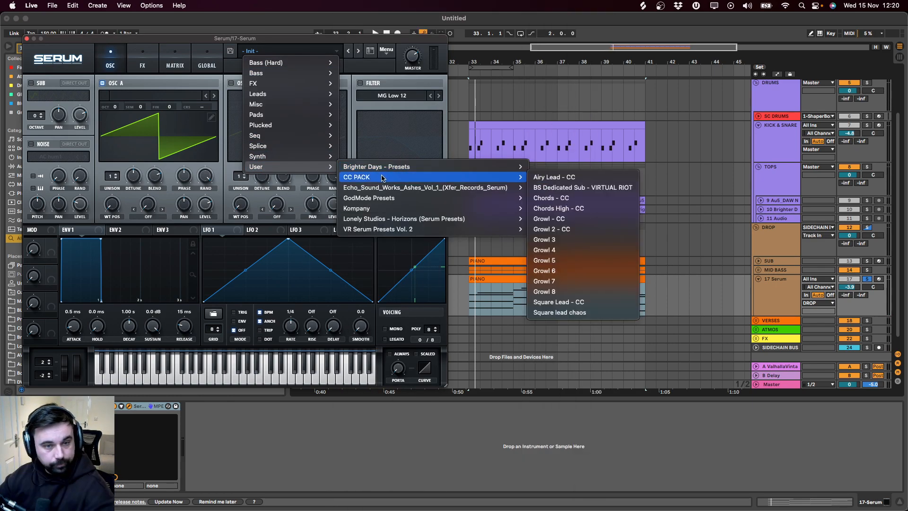
pyautogui.click(574, 198)
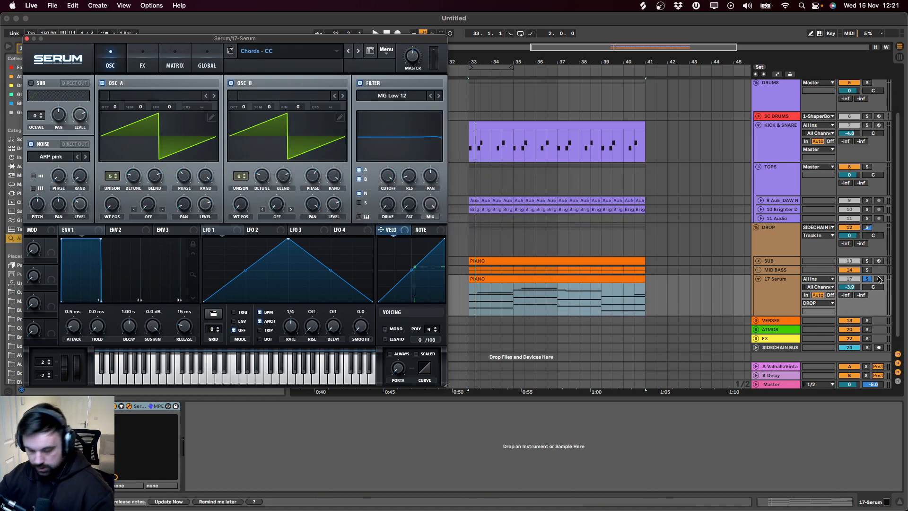
pyautogui.press('space')
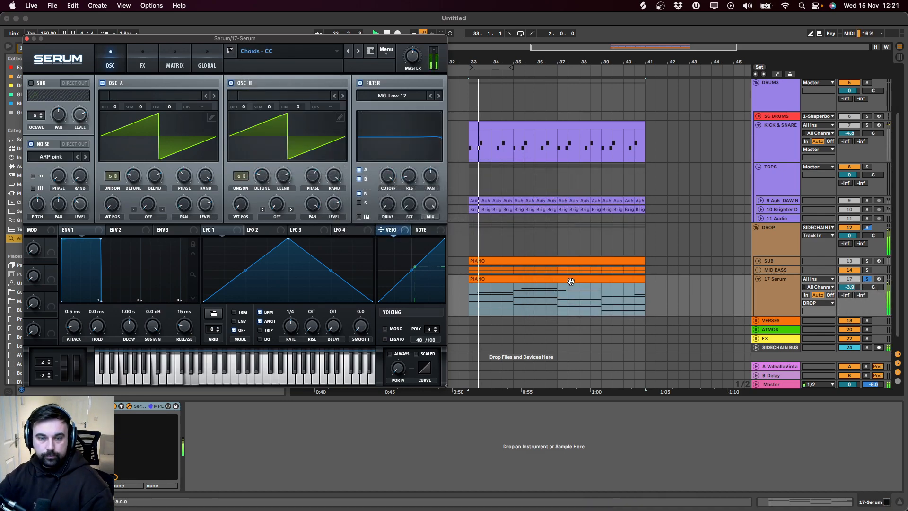
pyautogui.click(16, 40)
pyautogui.click(27, 39)
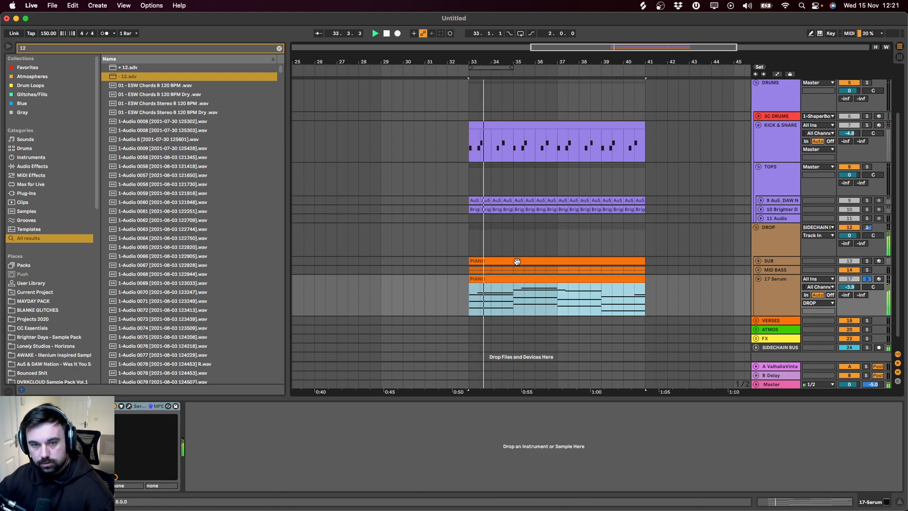
# Step: Examine the notes of the 17 Serum PIANO clip with all of them selected, and play the clip
pyautogui.doubleClick(523, 279)
pyautogui.press('super+a')
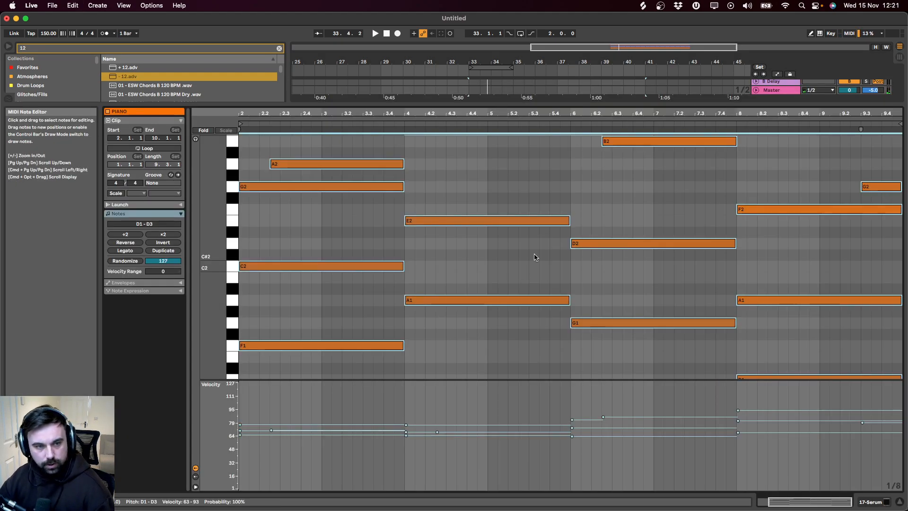
pyautogui.scroll(1, 534, 258)
pyautogui.press('space')
pyautogui.hotkey('shift', 'Tab')
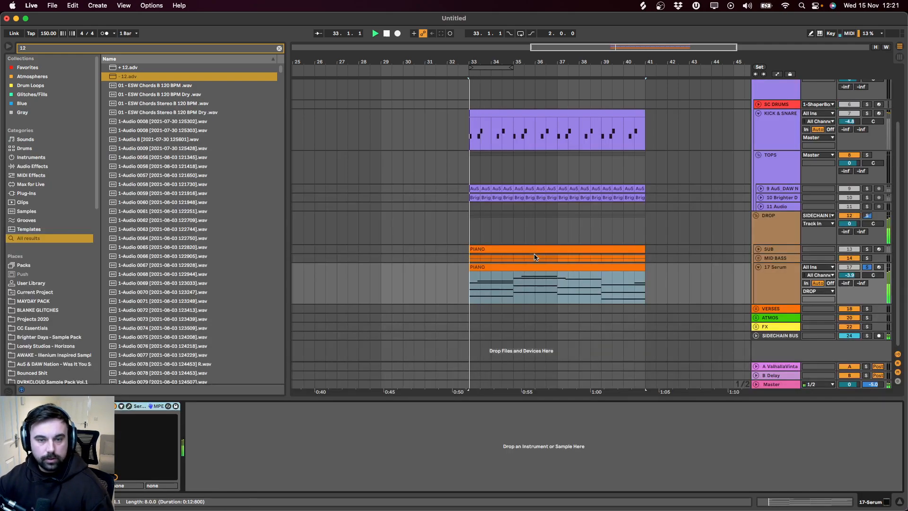
# Step: Solo the MID BASS group alongside 17 Serum, and set 17 Serum's volume to -1.5 dB
pyautogui.click(866, 258)
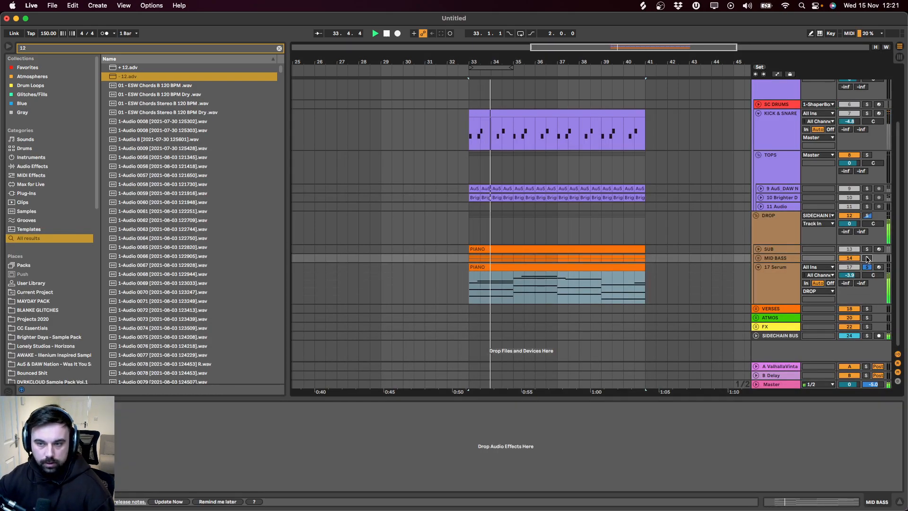
pyautogui.click(839, 270)
pyautogui.moveTo(839, 272); pyautogui.dragTo(839, 263)
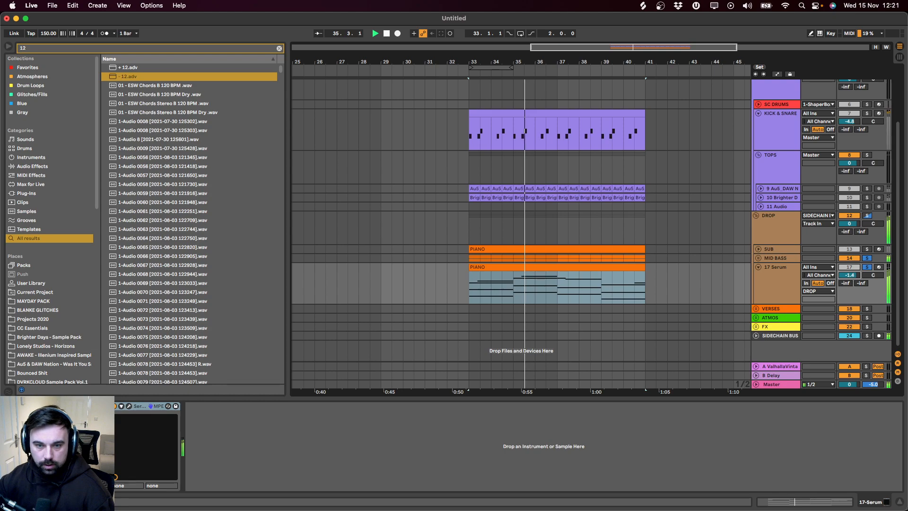
pyautogui.click(790, 273)
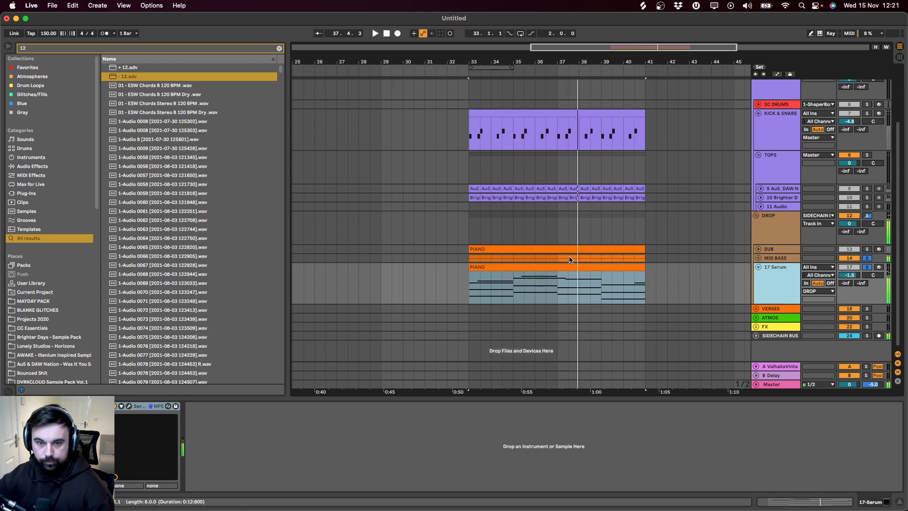
# Step: Find EQ Eight in the browser, add it to the 17 Serum track, and start playback
pyautogui.click(573, 267)
pyautogui.press('super+f')
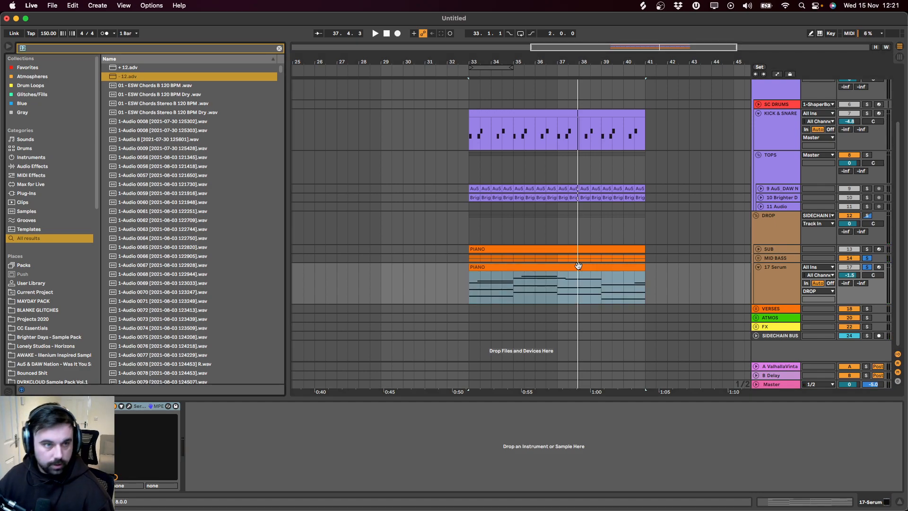
pyautogui.write('EQ')
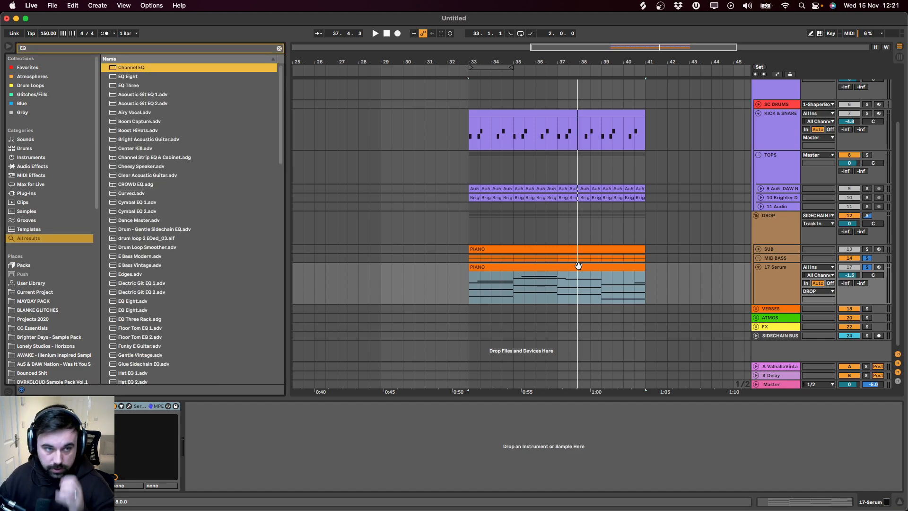
pyautogui.press('Down')
pyautogui.press('Return')
pyautogui.press('space')
# Step: Cut 17 Serum's lows with EQ Eight band 1 and roll off its highs with band 8 at 14.7 kHz, Q 0.51
pyautogui.click(218, 486)
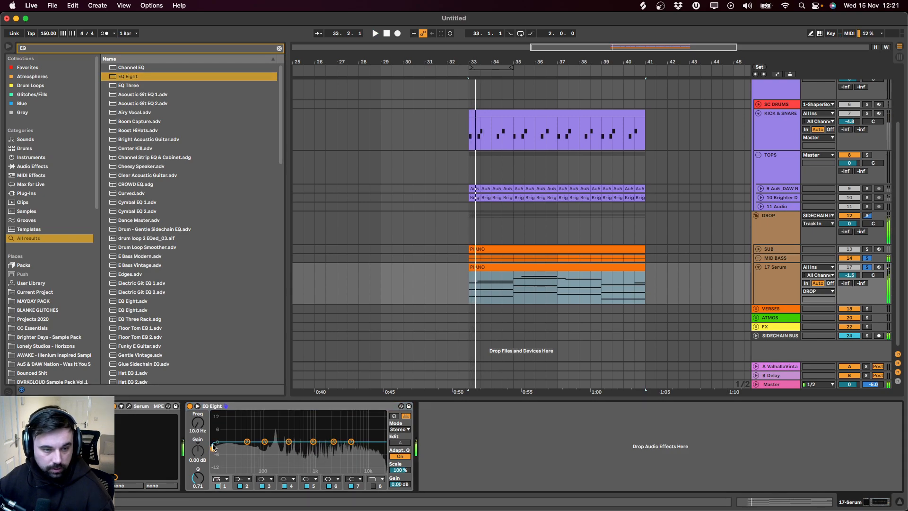
pyautogui.moveTo(213, 448); pyautogui.dragTo(268, 449)
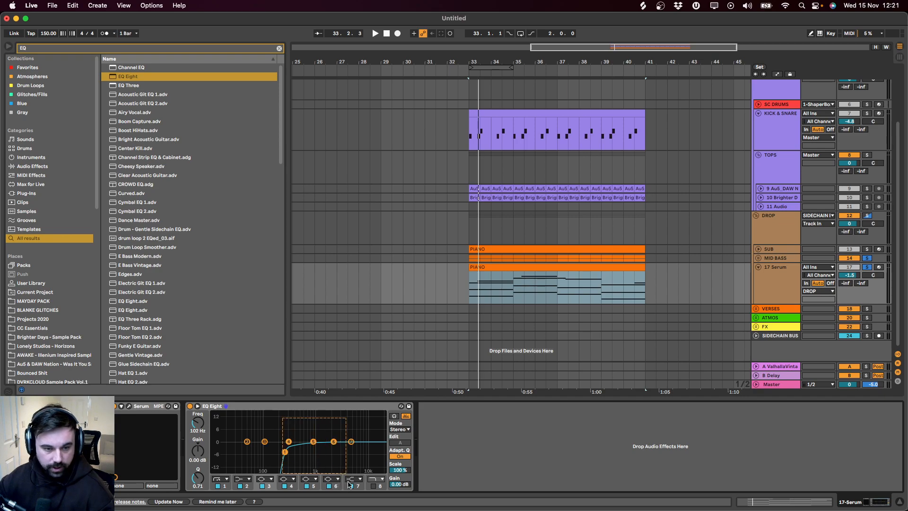
pyautogui.click(284, 452)
pyautogui.press('space')
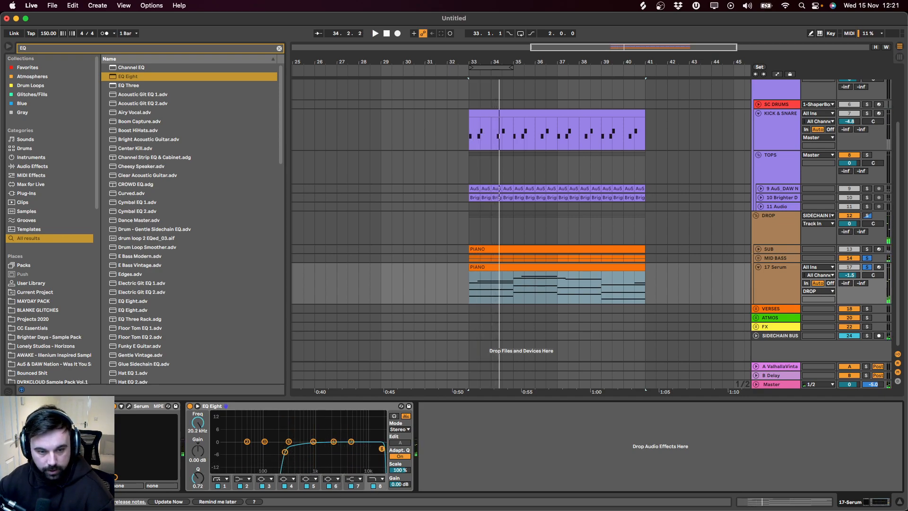
pyautogui.press('space')
pyautogui.moveTo(382, 448); pyautogui.dragTo(372, 449)
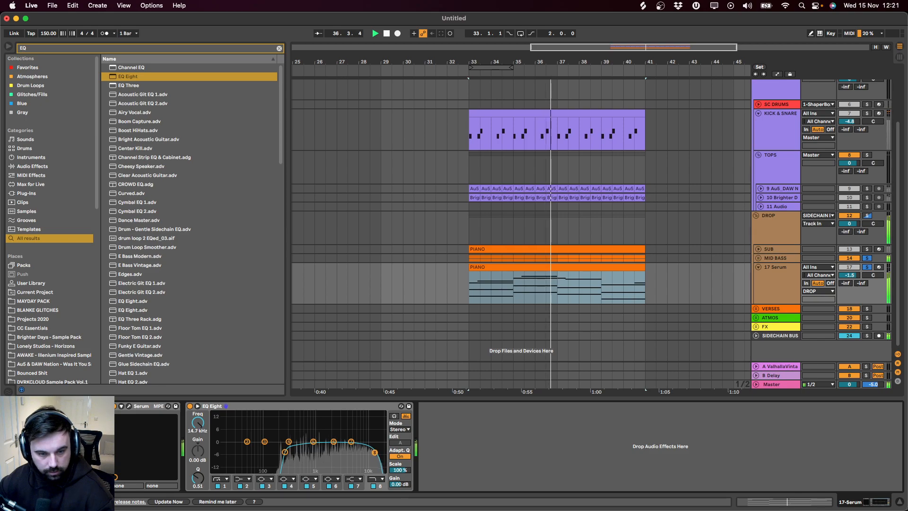
pyautogui.click(485, 267)
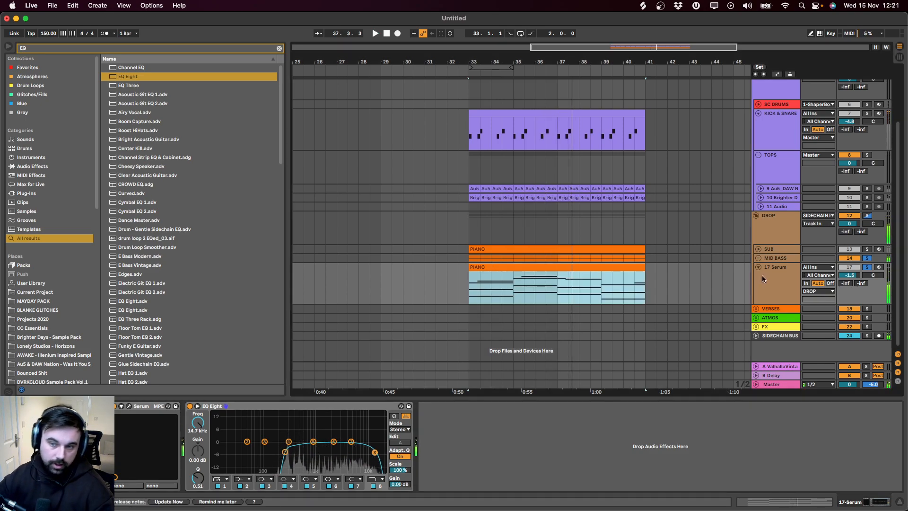
# Step: Replay the soloed chords with the mid bass, clear the solos, and play the full drop
pyautogui.click(768, 285)
pyautogui.press('space')
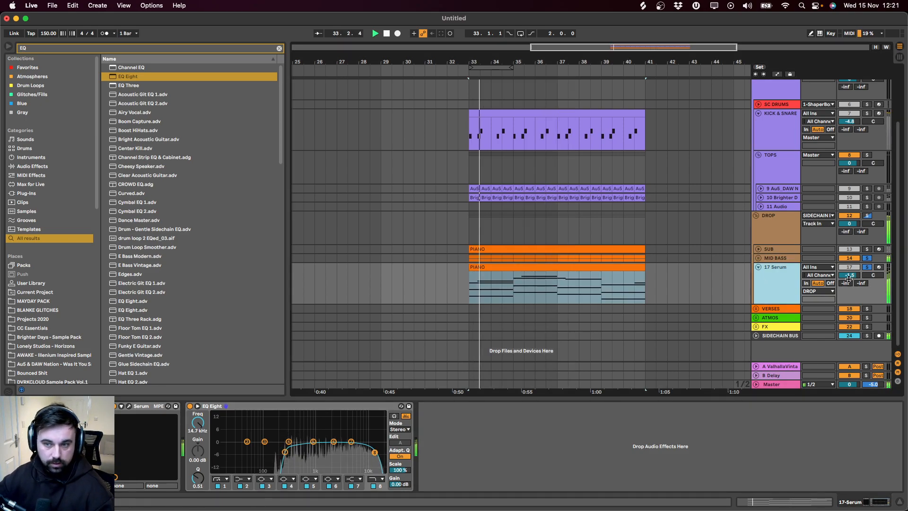
pyautogui.click(563, 267)
pyautogui.press('space')
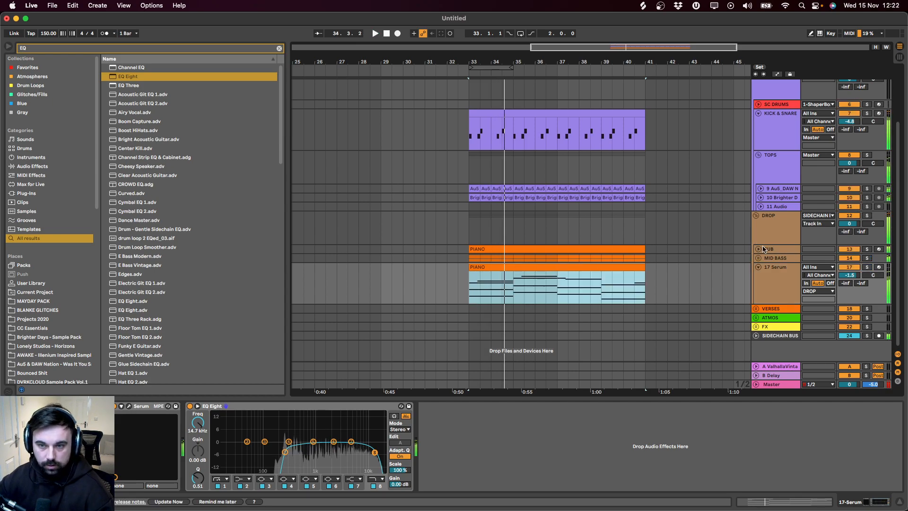
# Step: Lower the SUB track's volume to about -4.5 dB while checking the full drop, and fold the tracks
pyautogui.click(759, 249)
pyautogui.moveTo(857, 258); pyautogui.dragTo(857, 273)
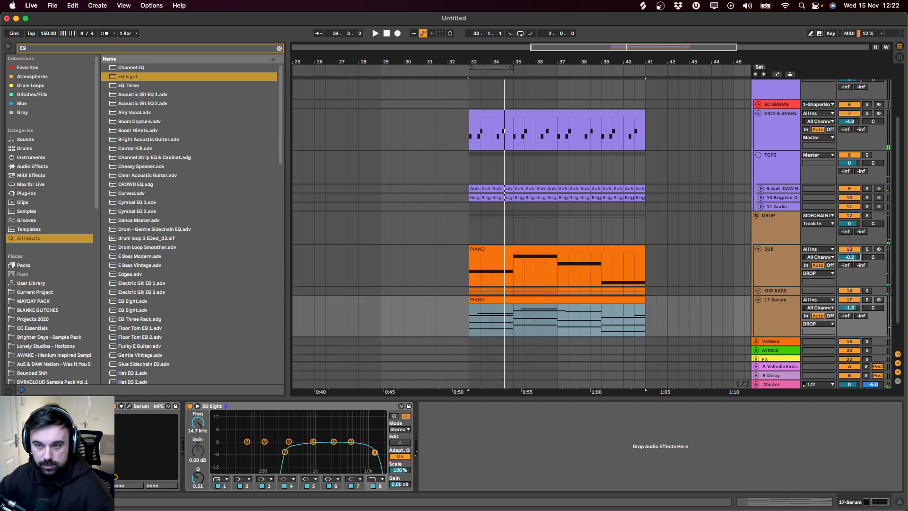
pyautogui.press('space')
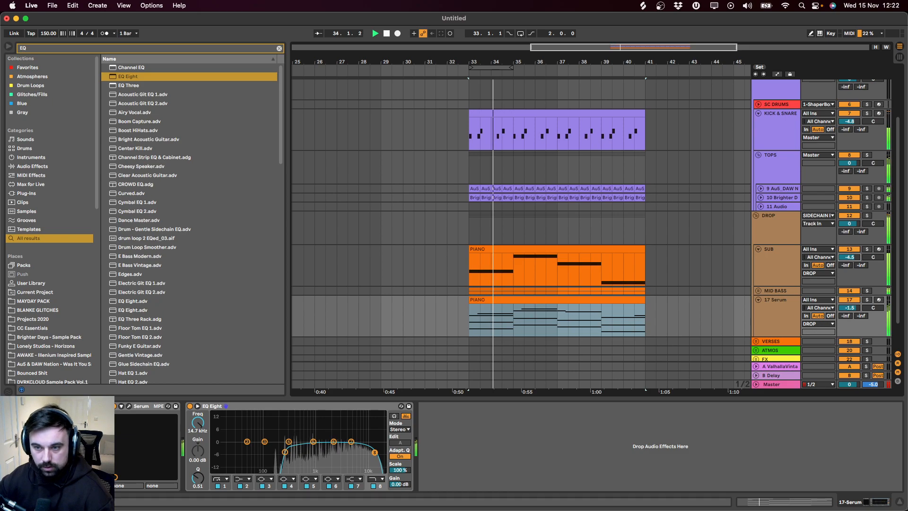
pyautogui.keyDown('alt'); pyautogui.click(758, 249); pyautogui.keyUp('alt')
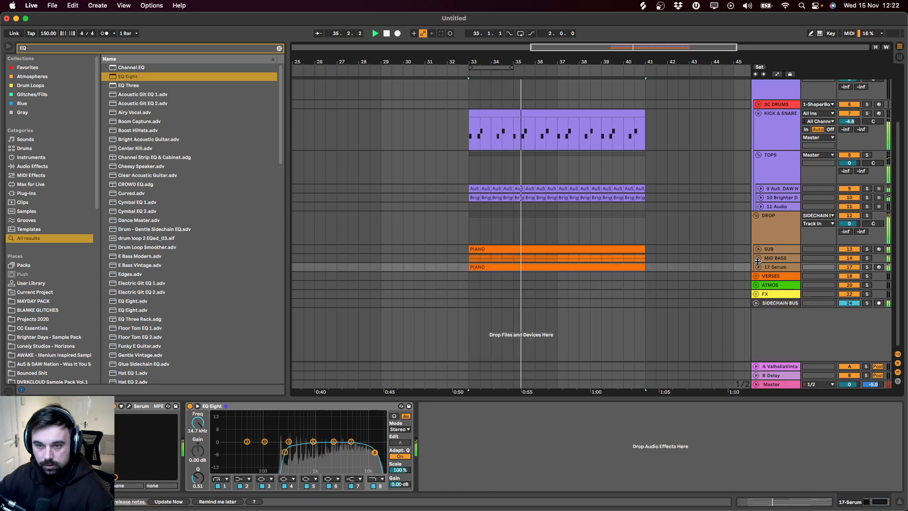
# Step: Set the MID BASS group's volume to -2.8 dB and the 17 Serum track's volume to -0.5 dB
pyautogui.click(760, 259)
pyautogui.click(759, 259)
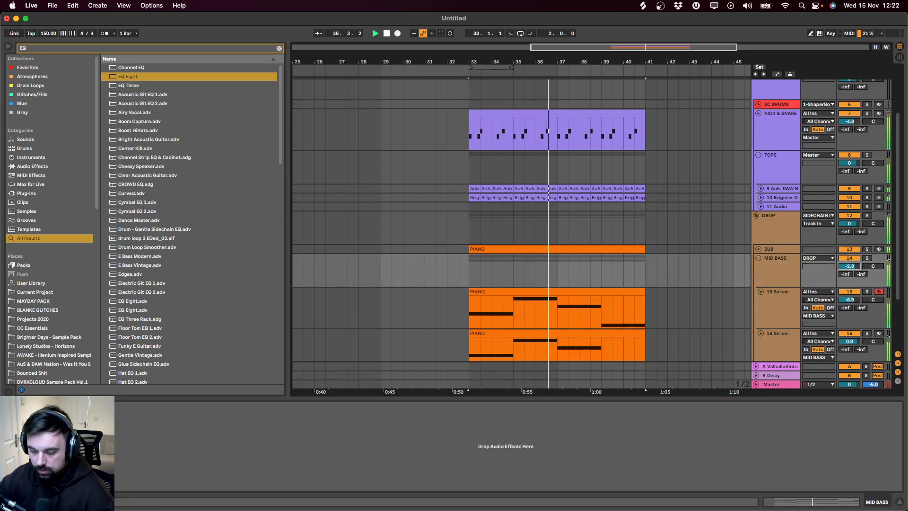
pyautogui.press('Left')
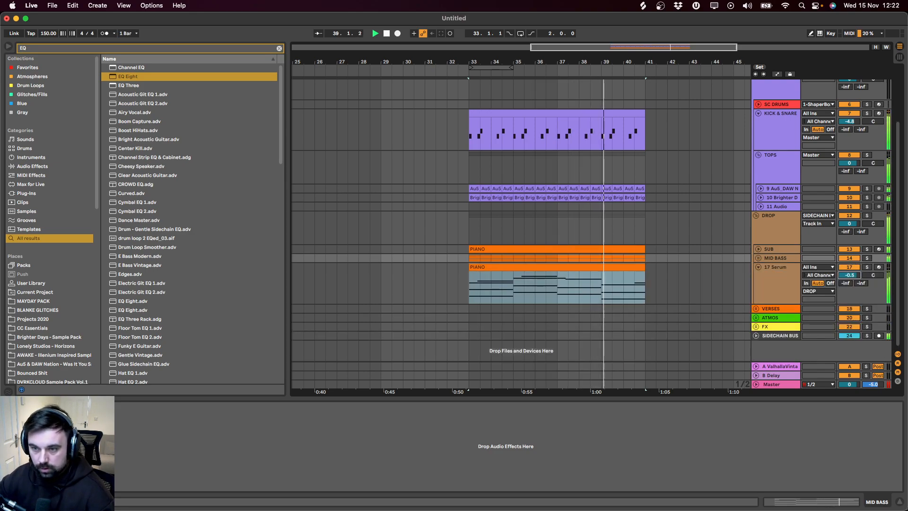
# Step: Stop playback and loop the eight bars covered by the 17 Serum PIANO clip from bar 33
pyautogui.click(780, 274)
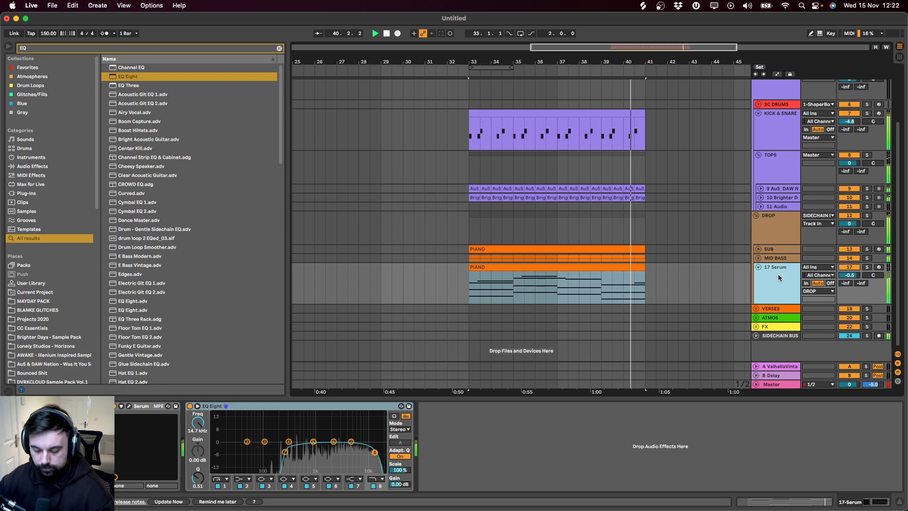
pyautogui.press('space')
pyautogui.click(614, 267)
pyautogui.press('super+l')
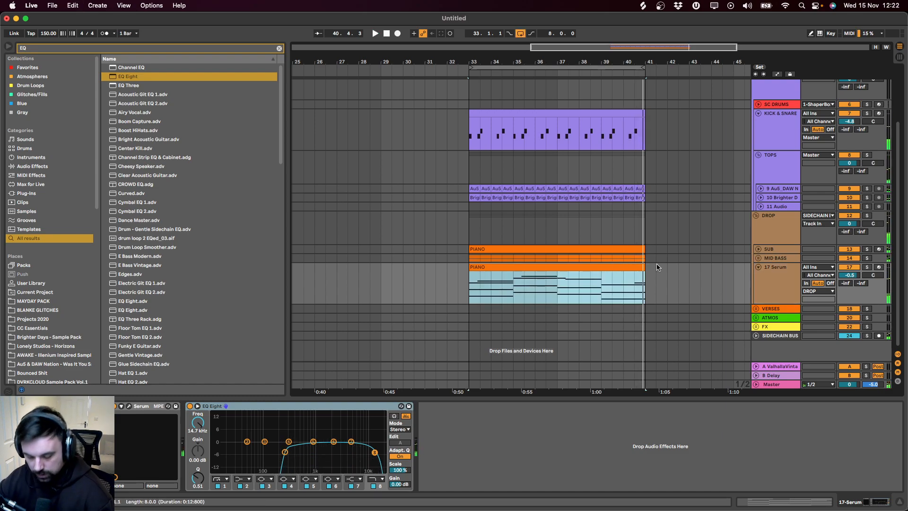
# Step: Duplicate the 17 Serum track together with its PIANO clip and devices
pyautogui.click(776, 276)
pyautogui.press('super+d')
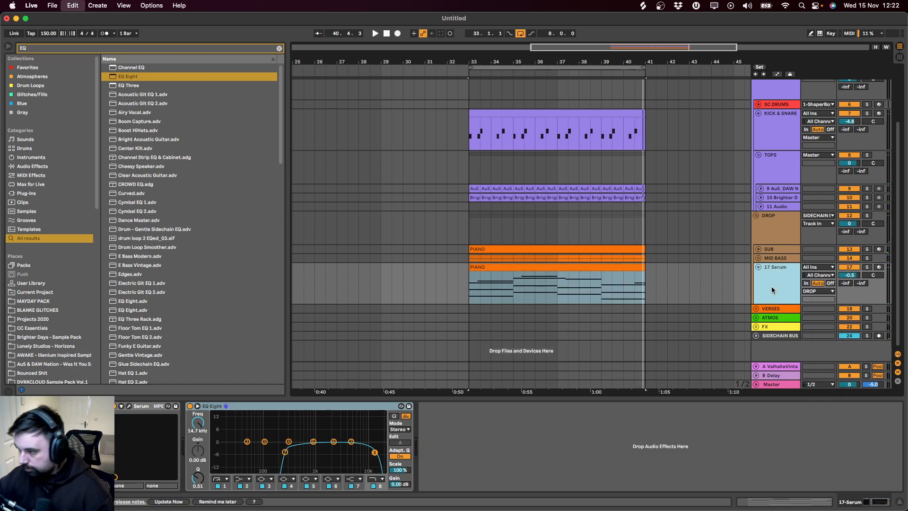
pyautogui.click(583, 312)
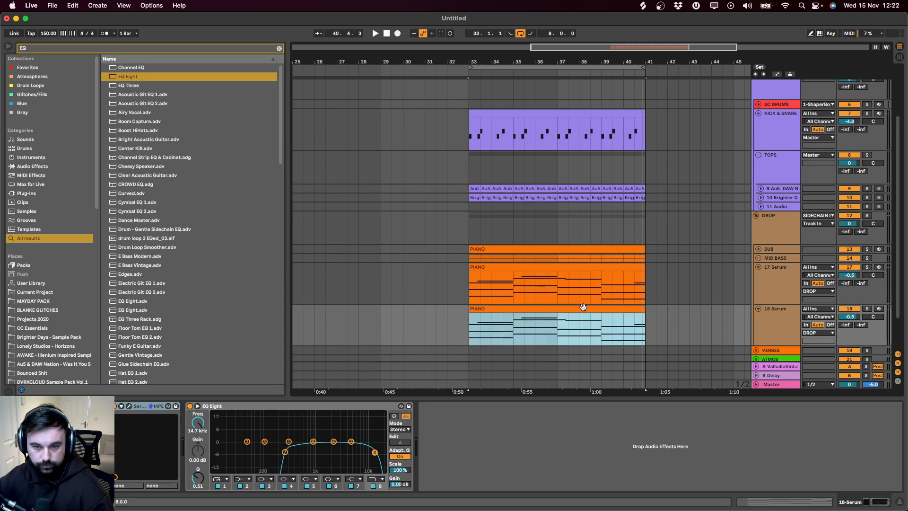
# Step: Solo the 18 Serum track and raise both oscillators of its Serum by one octave
pyautogui.click(868, 309)
pyautogui.press('space')
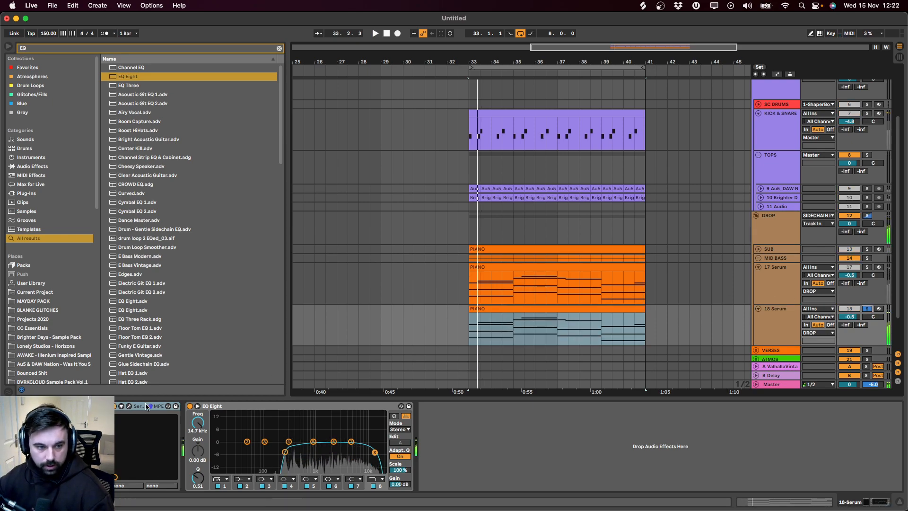
pyautogui.click(136, 406)
pyautogui.click(253, 49)
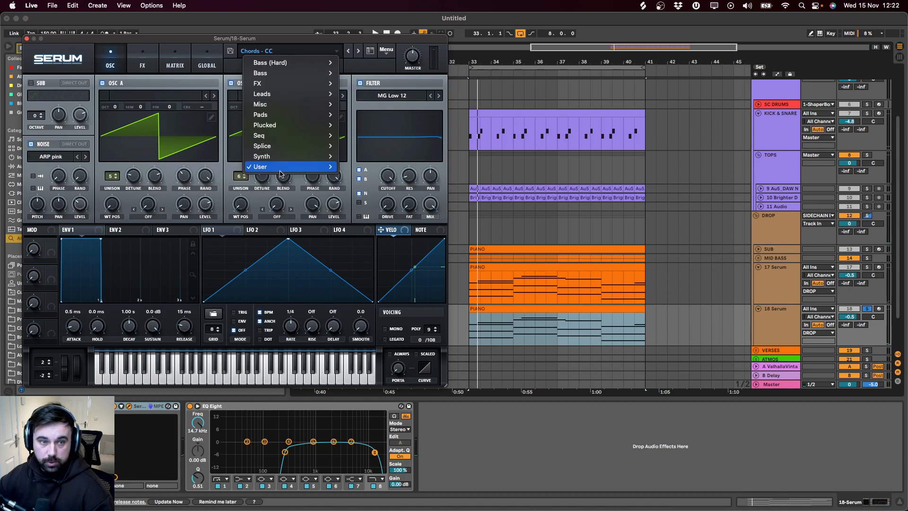
pyautogui.click(263, 206)
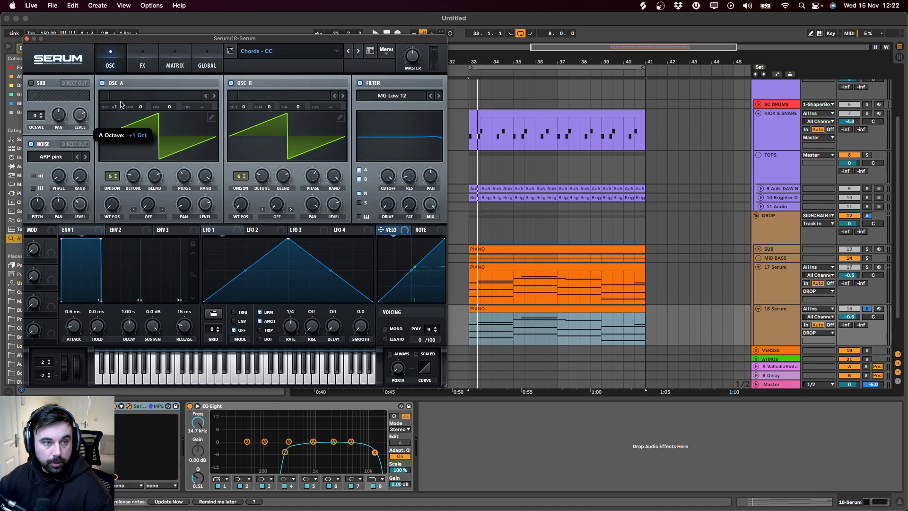
pyautogui.press('space')
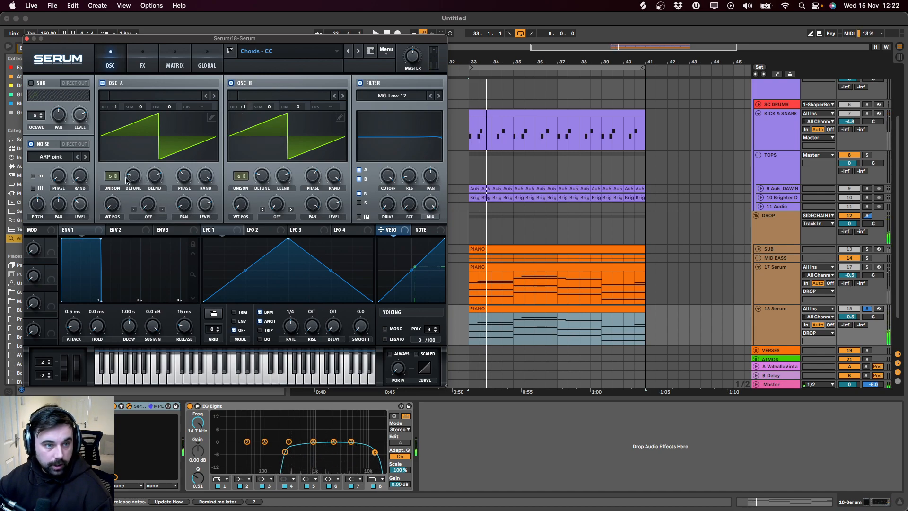
# Step: Set the 18 Serum unison to 10 voices on OSC A and 13 on OSC B, and switch off the noise oscillator
pyautogui.moveTo(111, 176); pyautogui.dragTo(110, 163)
pyautogui.moveTo(240, 176); pyautogui.dragTo(240, 164)
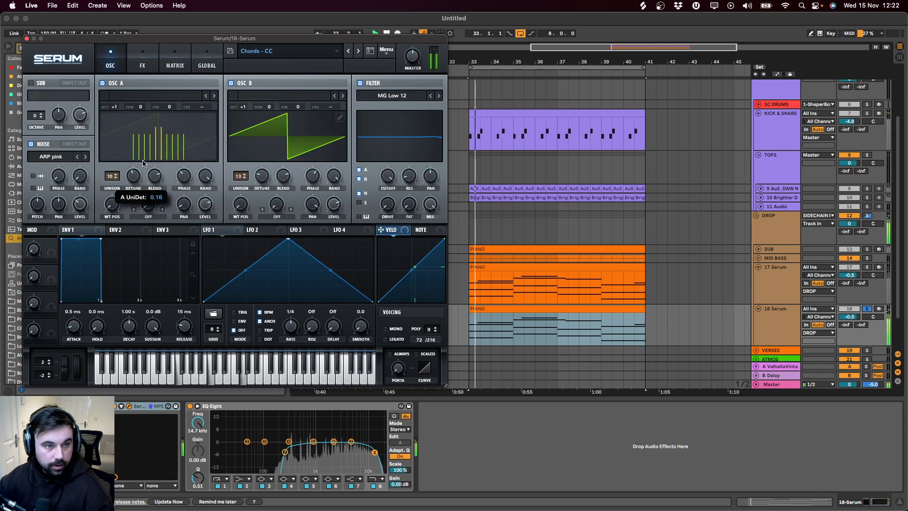
pyautogui.click(143, 59)
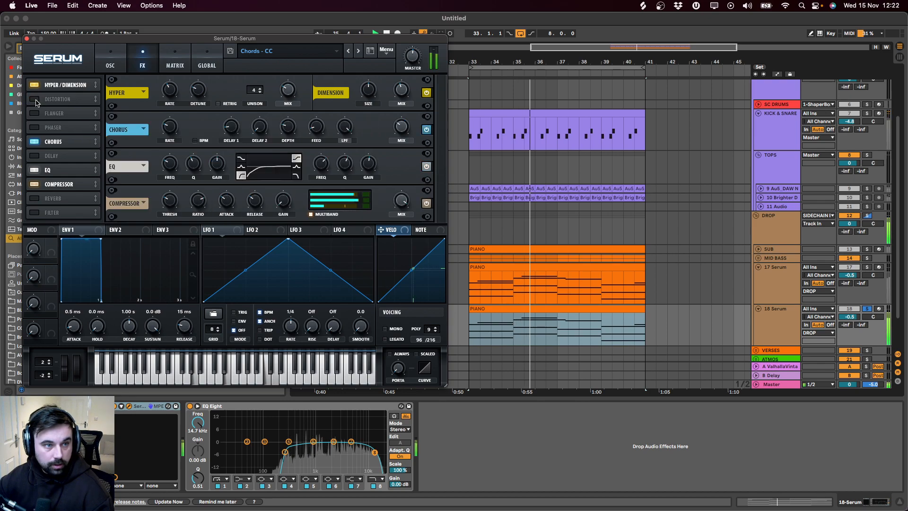
pyautogui.click(109, 59)
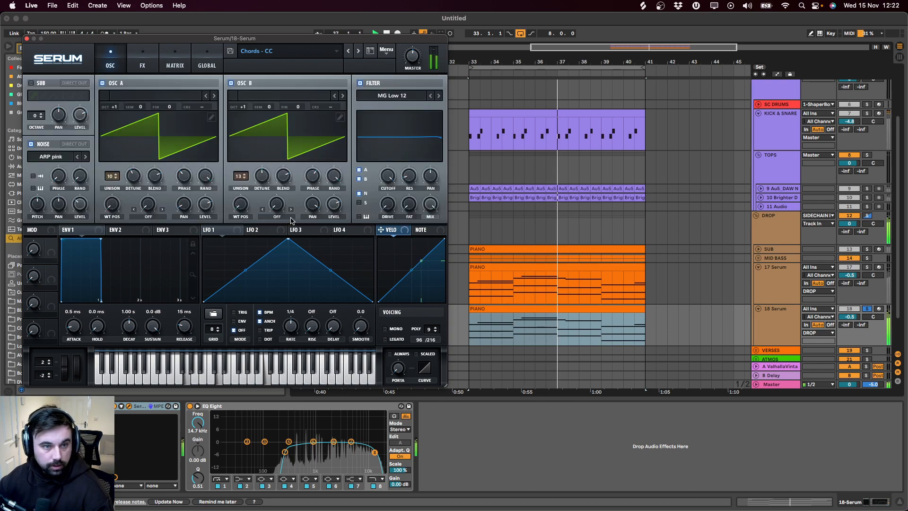
pyautogui.click(30, 145)
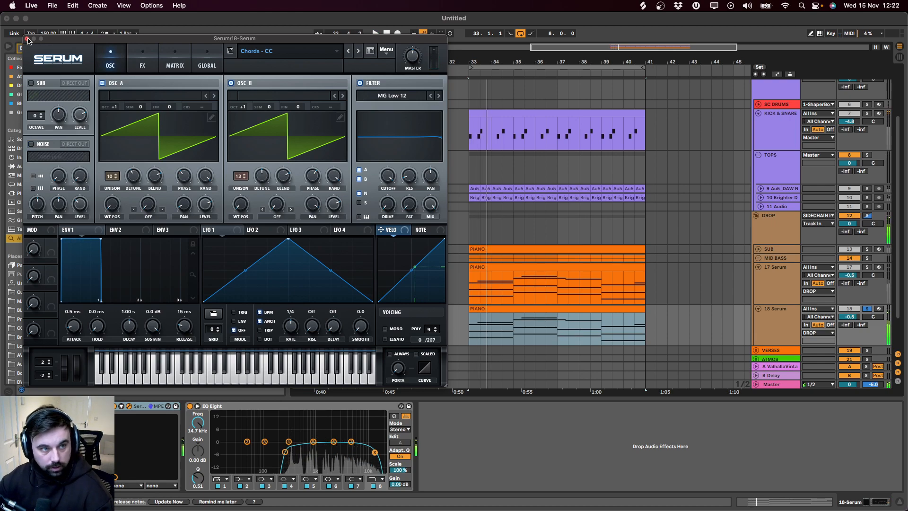
pyautogui.click(27, 39)
# Step: Lower the 18 Serum track's volume to -9.0 dB while checking it within the full drop
pyautogui.moveTo(860, 315); pyautogui.dragTo(860, 329)
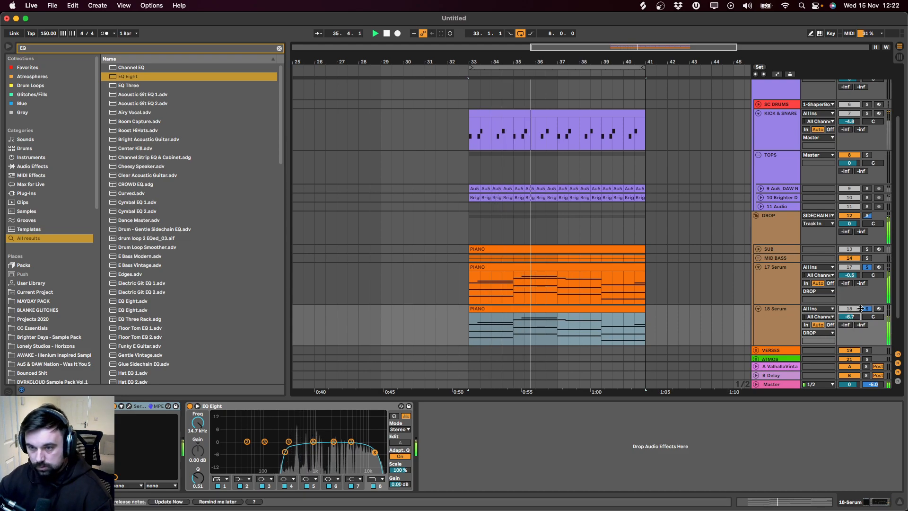
pyautogui.click(627, 307)
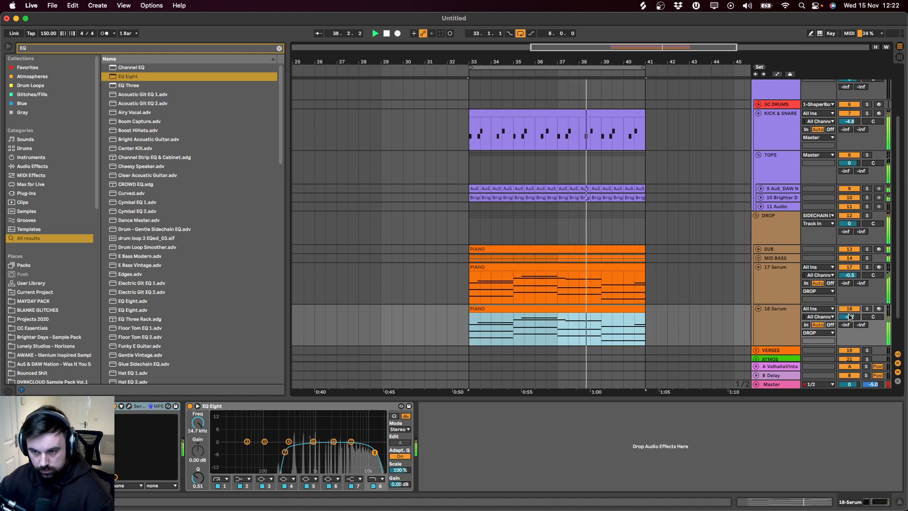
pyautogui.moveTo(850, 317); pyautogui.dragTo(850, 331)
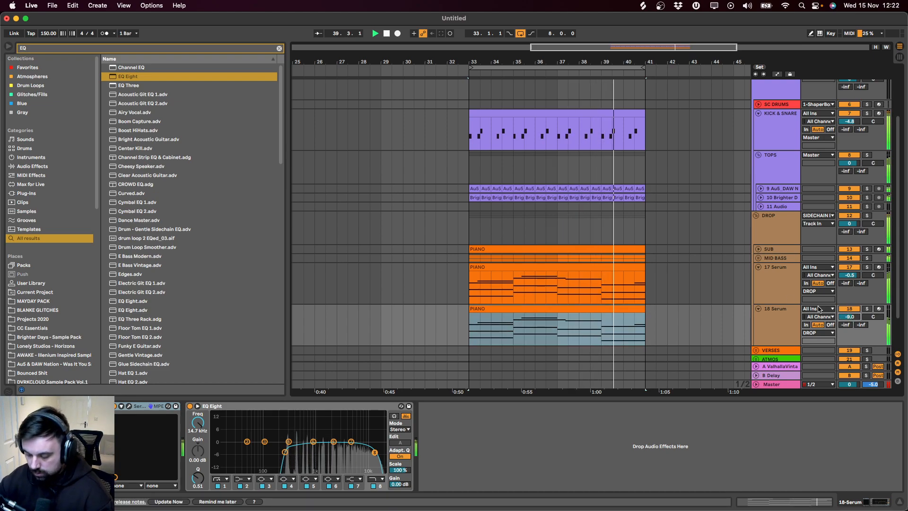
pyautogui.click(547, 306)
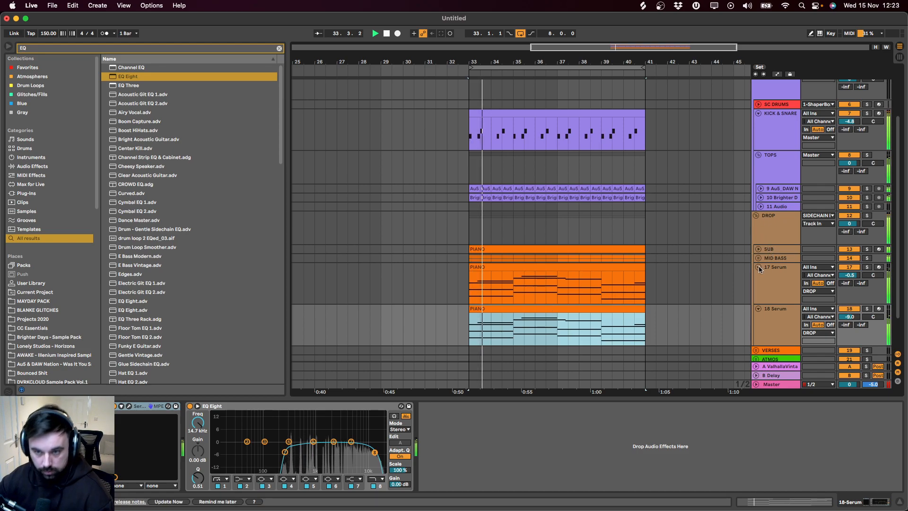
# Step: Unfold the MID BASS group and collapse the individual Serum tracks in and below it
pyautogui.click(758, 266)
pyautogui.click(757, 276)
pyautogui.click(773, 257)
pyautogui.click(758, 257)
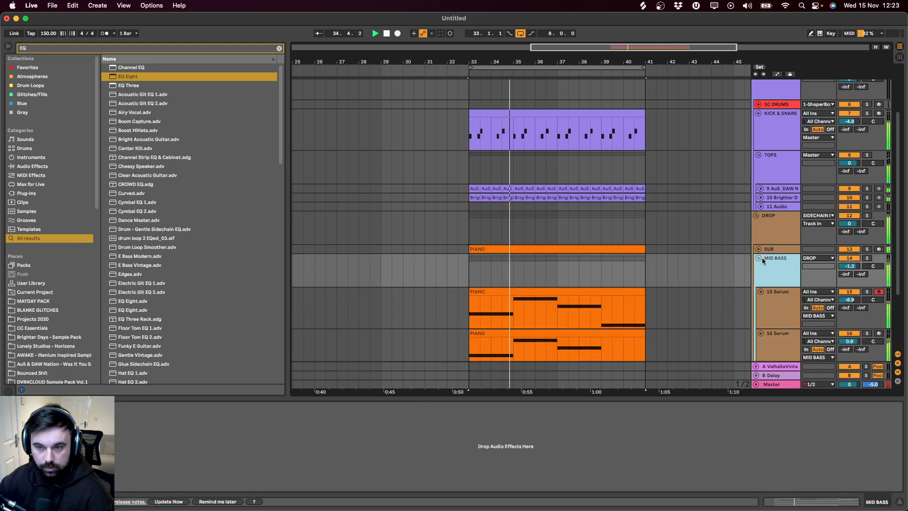
pyautogui.click(774, 292)
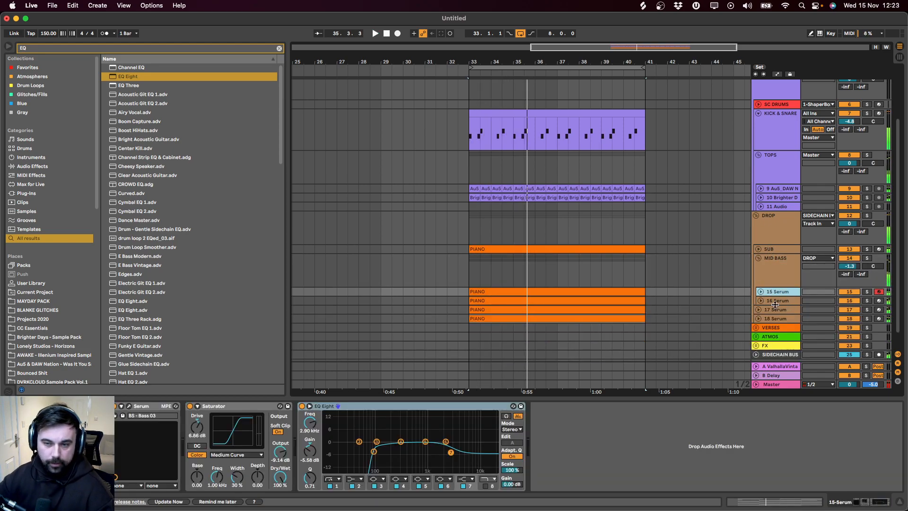
# Step: Duplicate the 16 Serum track in the MID BASS group, then solo, unfold and play the copy
pyautogui.click(777, 300)
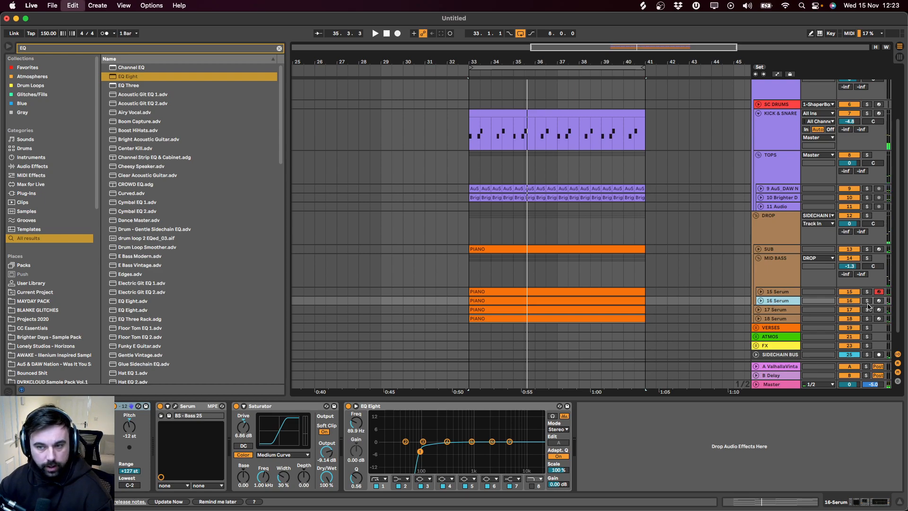
pyautogui.press('super+d')
pyautogui.click(867, 317)
pyautogui.click(761, 317)
pyautogui.click(594, 318)
pyautogui.press('space')
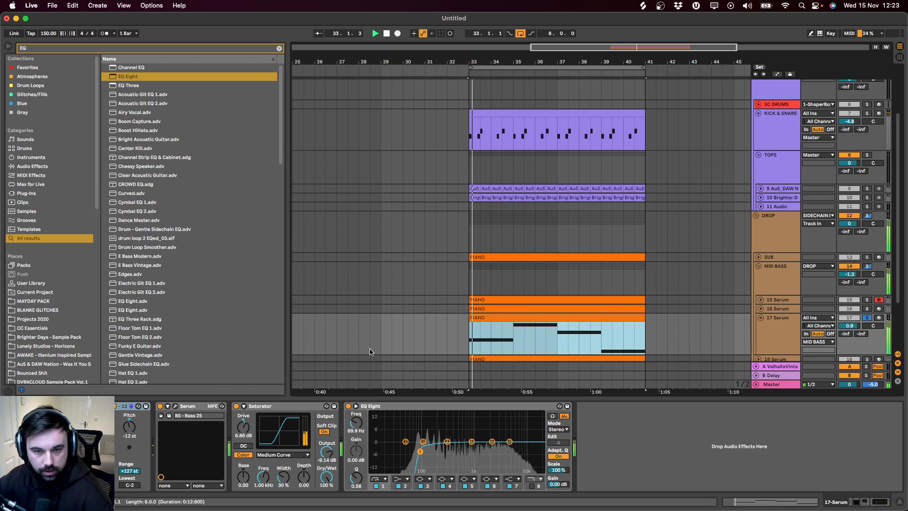
# Step: Try the BS - Bass 02 preset from Brighter Days in the duplicated mid bass track's Serum
pyautogui.press('super+alt+p')
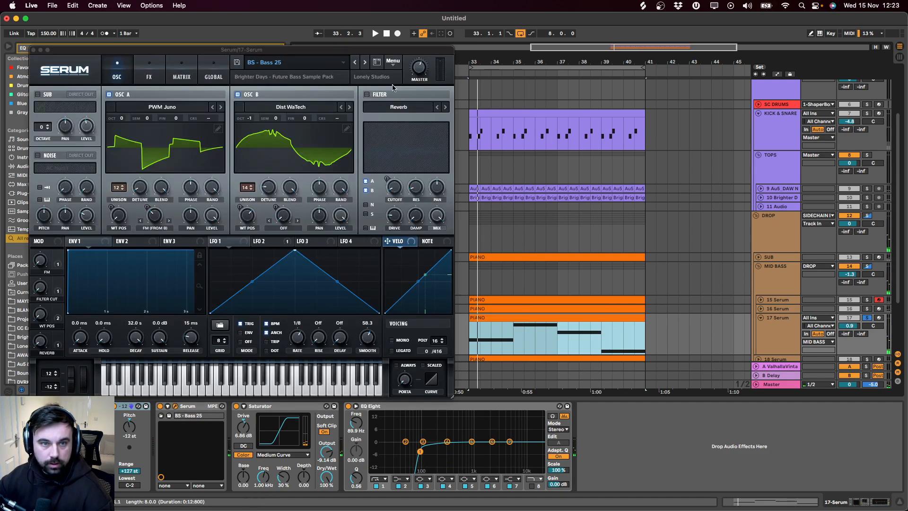
pyautogui.click(312, 62)
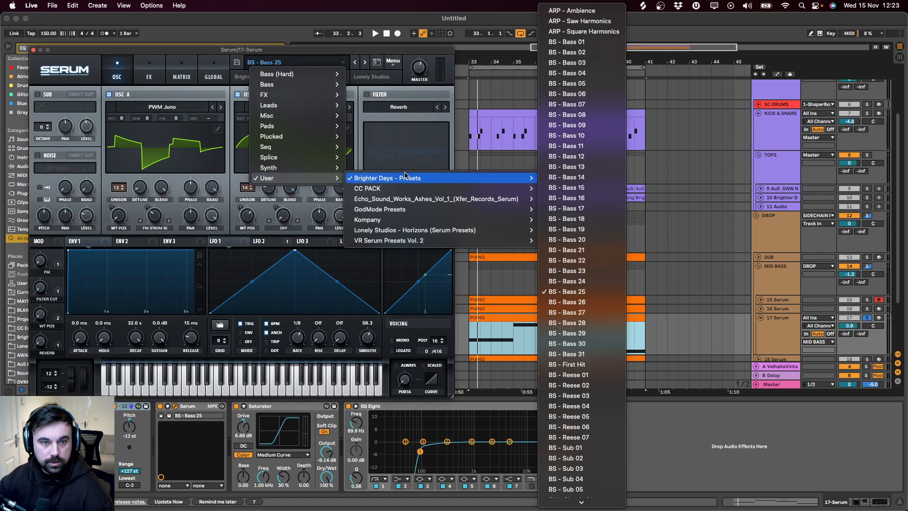
pyautogui.click(563, 53)
pyautogui.press('space')
pyautogui.click(509, 317)
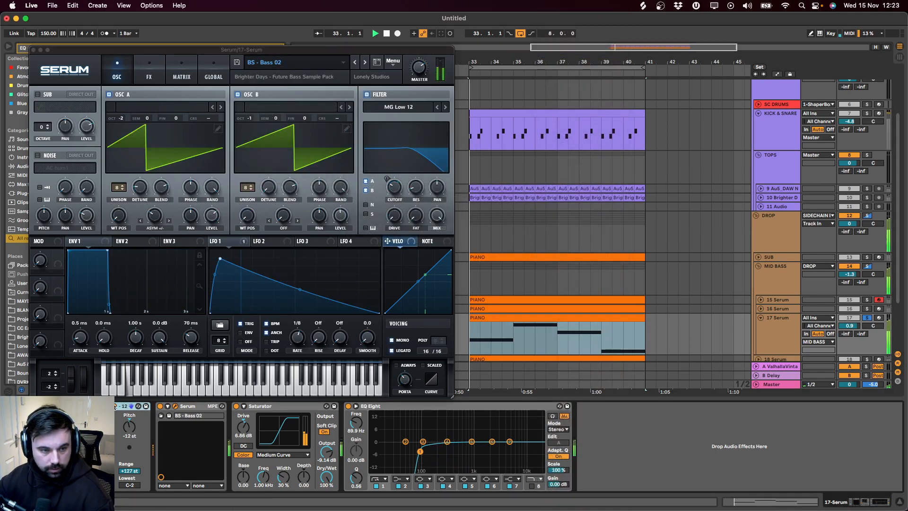
# Step: Raise the peak of the LFO 1 curve to its maximum in the duplicated track's Serum during playback
pyautogui.press('space')
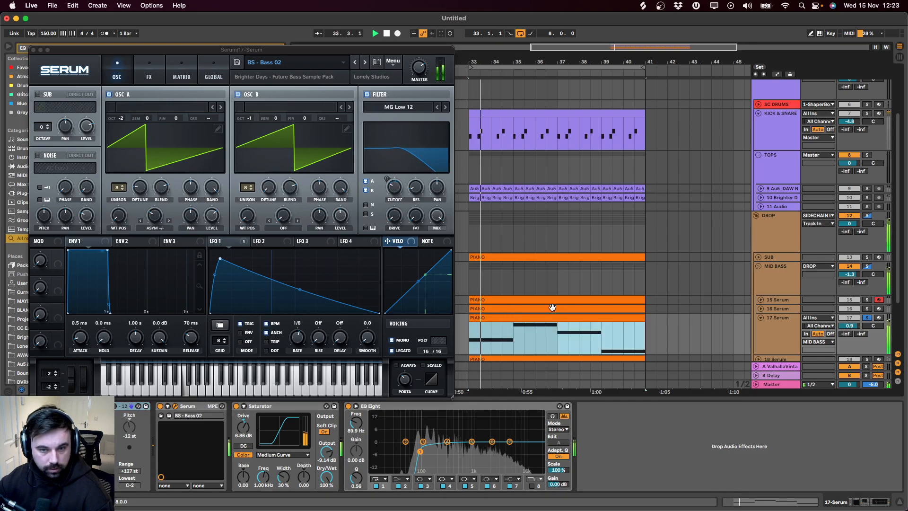
pyautogui.press('space')
pyautogui.click(303, 290)
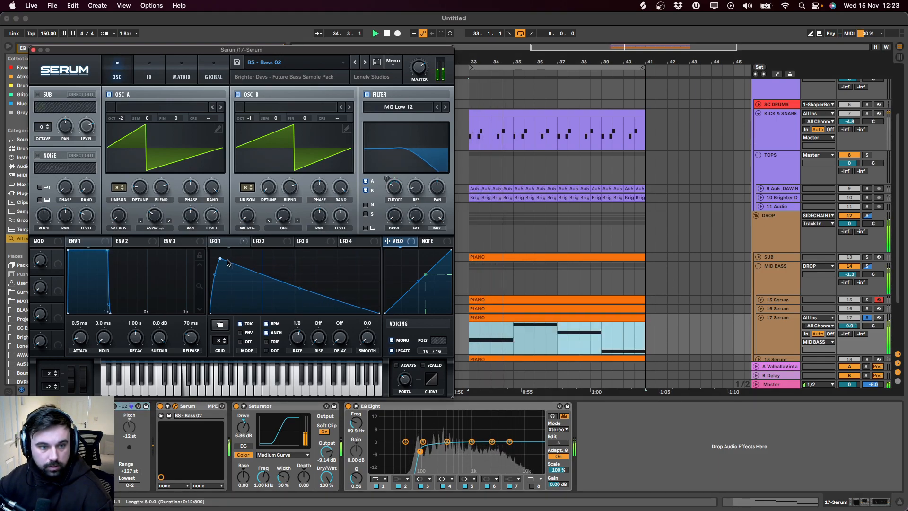
pyautogui.moveTo(221, 258); pyautogui.dragTo(220, 246)
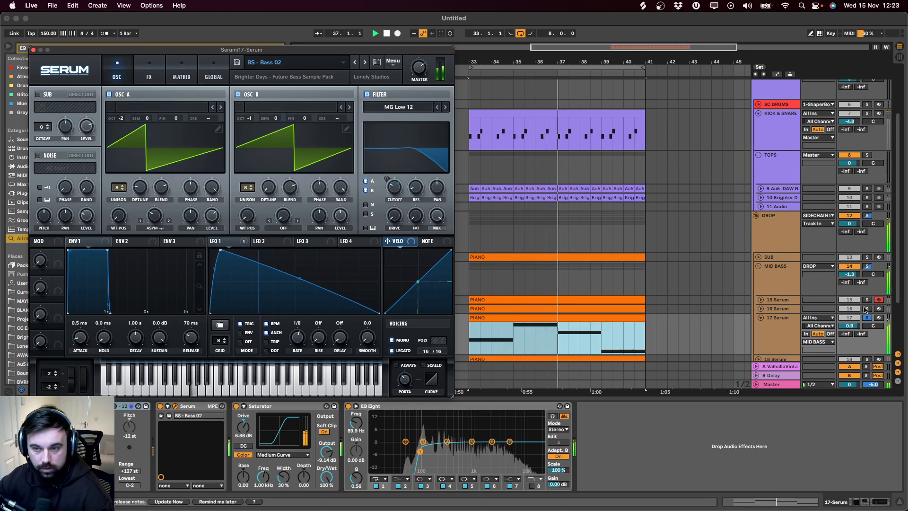
# Step: Raise the duplicated mid bass track's EQ Eight low cut to 102 Hz and set its volume to -2.0 dB against the other layers
pyautogui.click(749, 344)
pyautogui.click(495, 316)
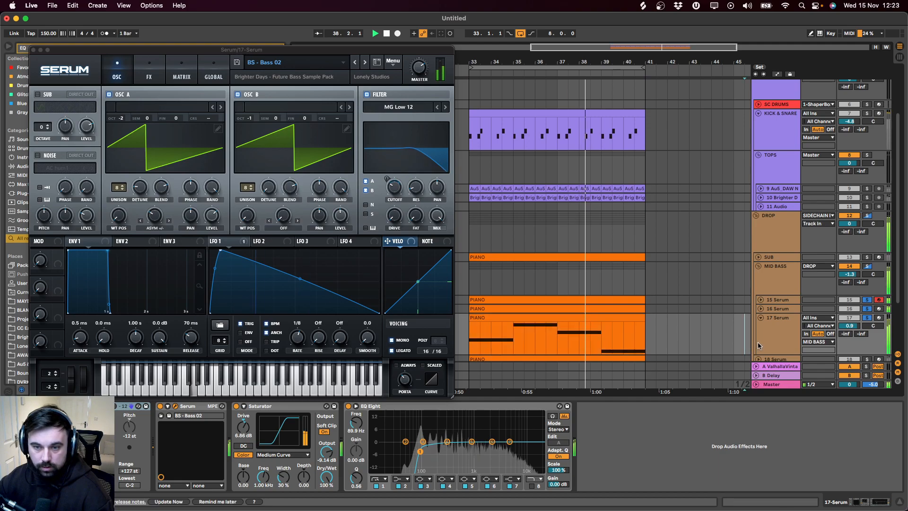
pyautogui.press('space')
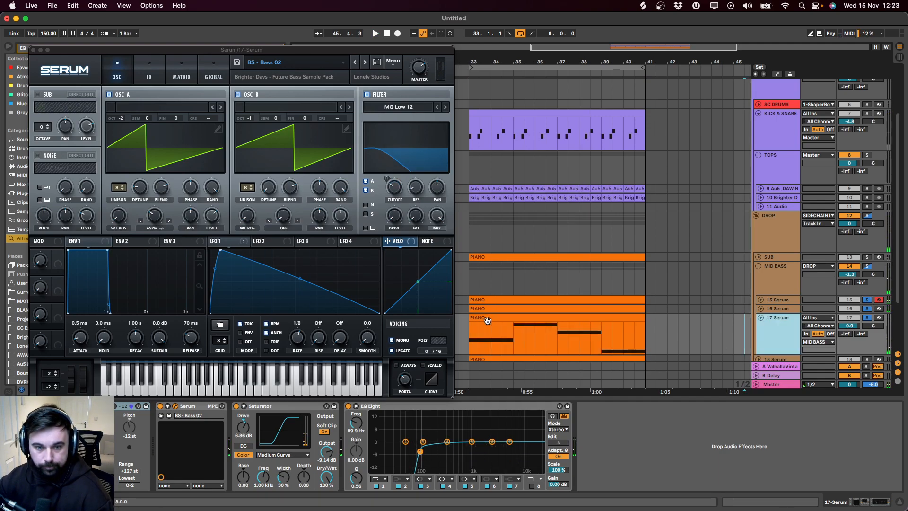
pyautogui.press('space')
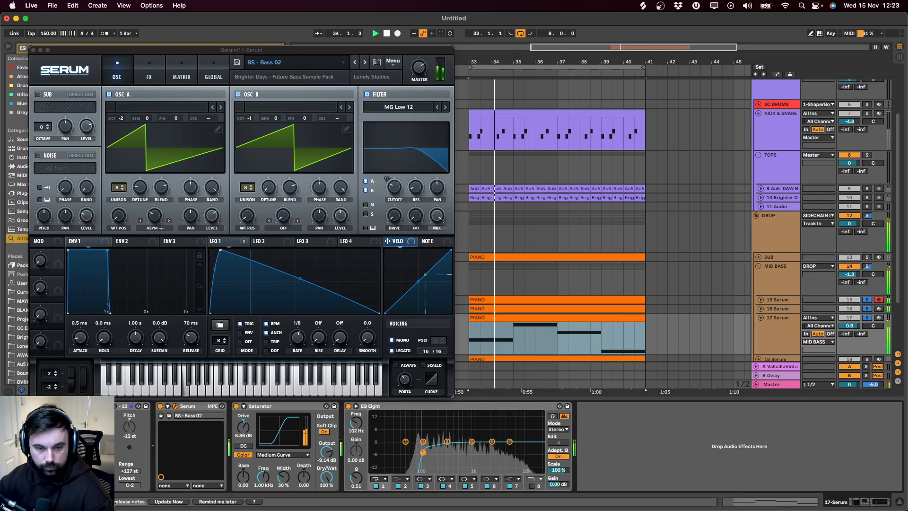
pyautogui.click(868, 318)
pyautogui.click(591, 316)
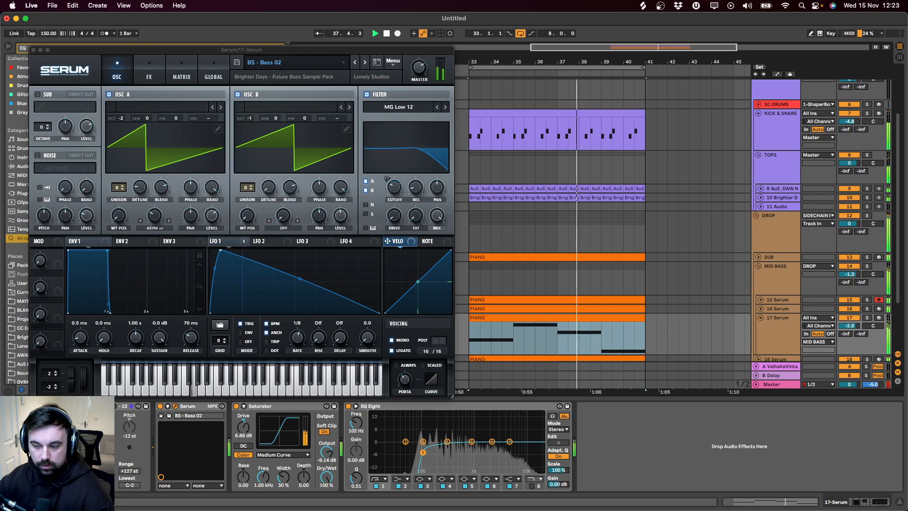
pyautogui.click(547, 318)
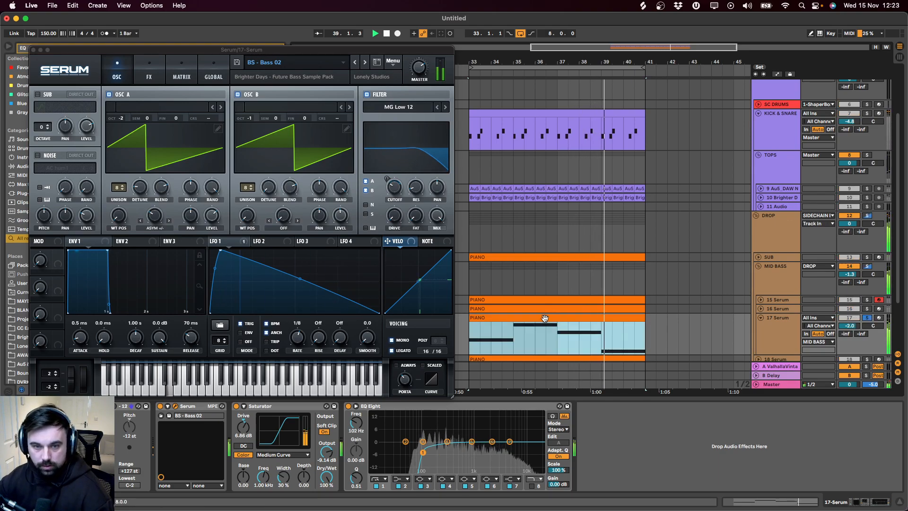
# Step: Load the Bass (Hard) preset BA Angry Boss [JL] in the duplicated mid bass track's Serum and close the plug-in window
pyautogui.click(265, 62)
pyautogui.moveTo(277, 74)
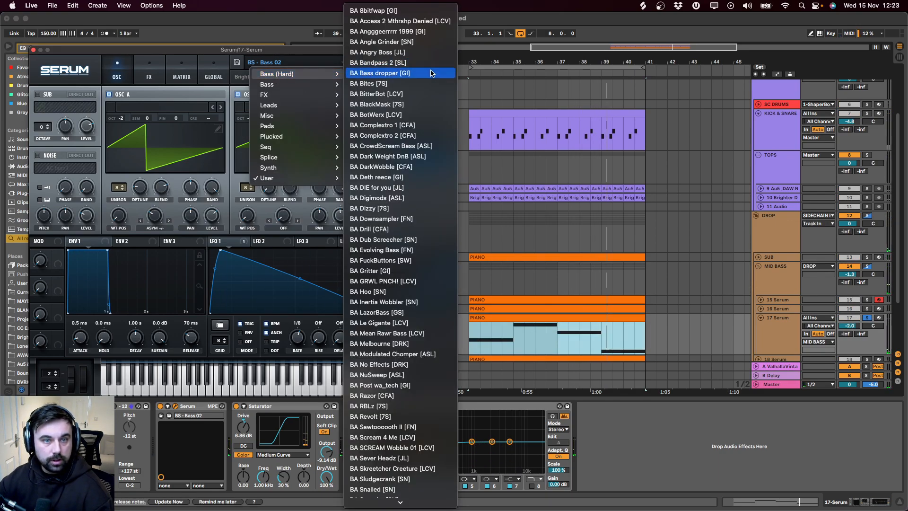
pyautogui.click(416, 53)
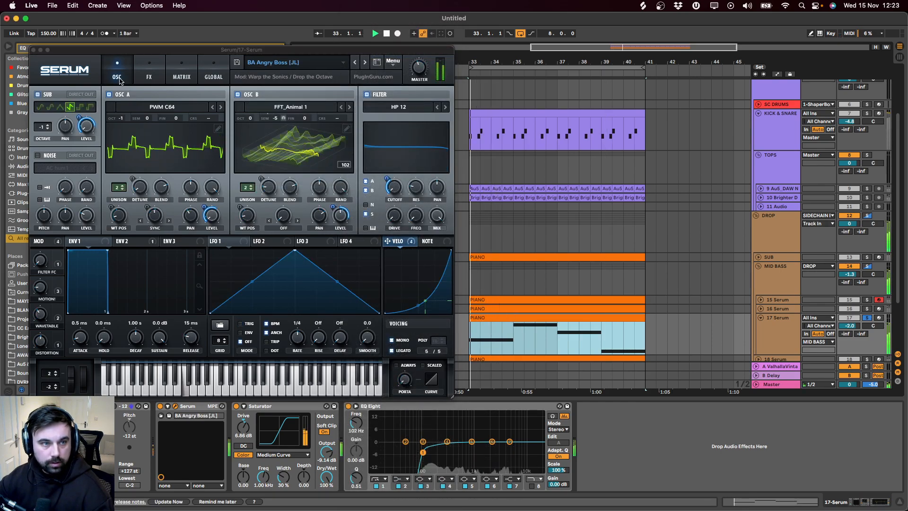
pyautogui.click(33, 50)
# Step: Shorten the notes in the duplicated track's PIANO clip to eighth notes, repeat them to fill all eight bars, and play the result
pyautogui.doubleClick(481, 321)
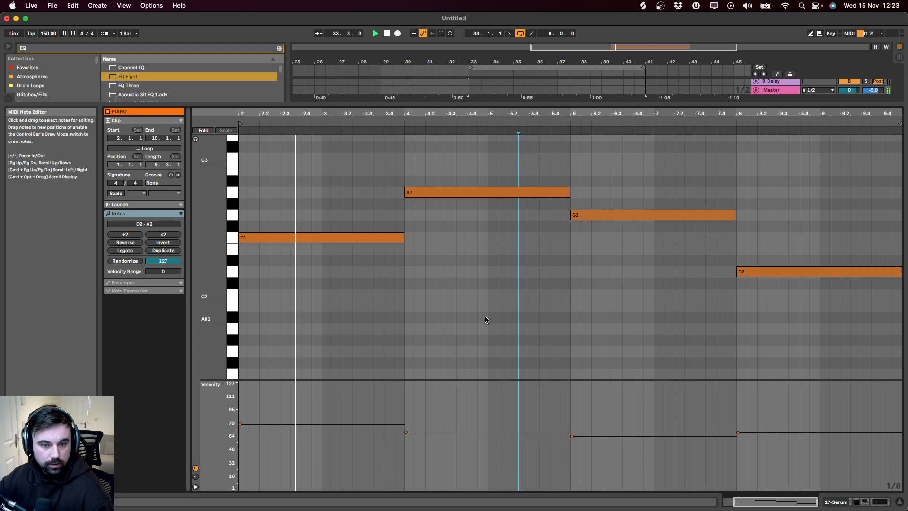
pyautogui.moveTo(290, 248); pyautogui.dragTo(239, 251)
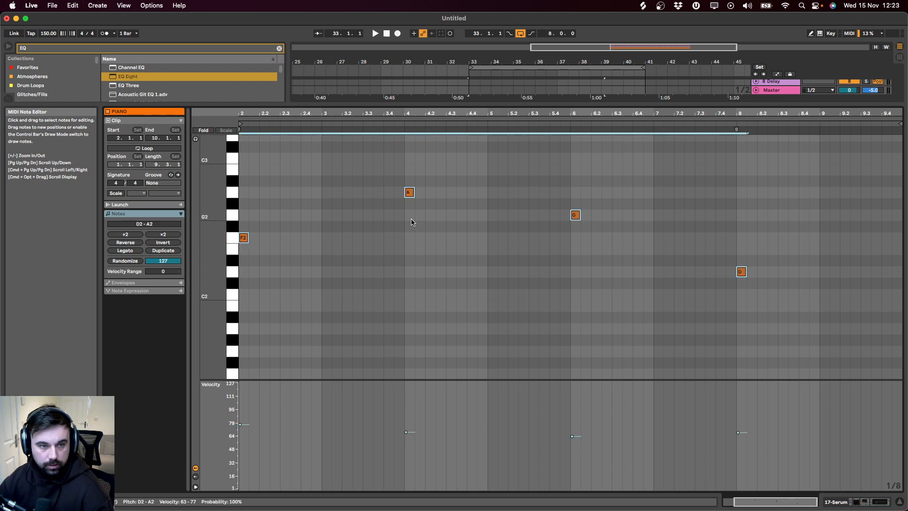
pyautogui.press('super+d')
pyautogui.press('super+d')
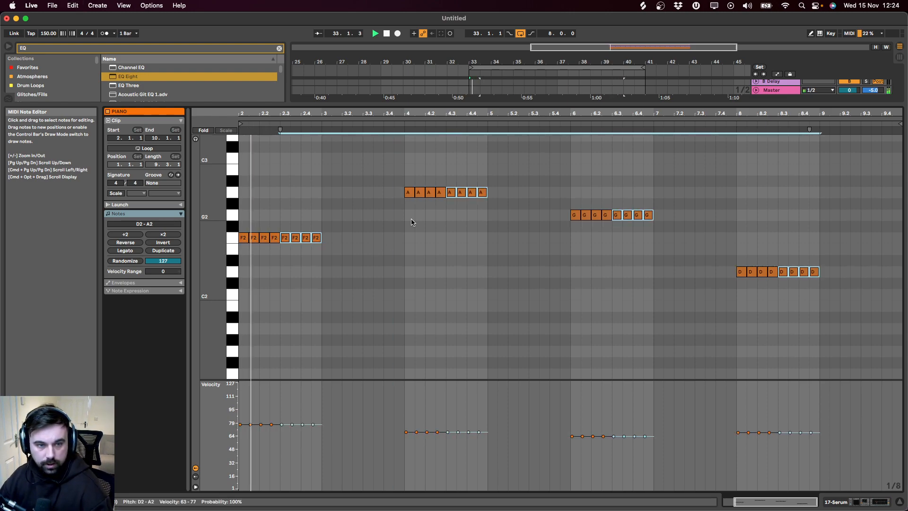
pyautogui.press('space')
pyautogui.press('super+a')
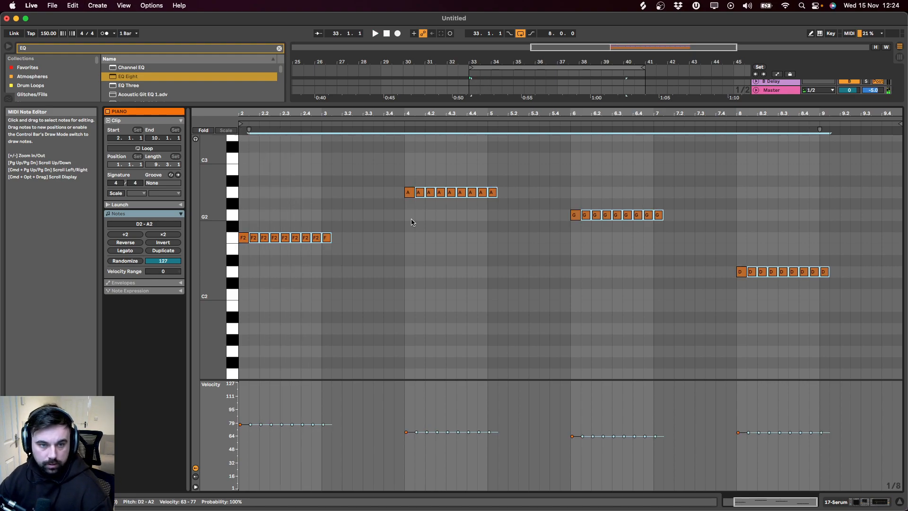
pyautogui.press('super+d')
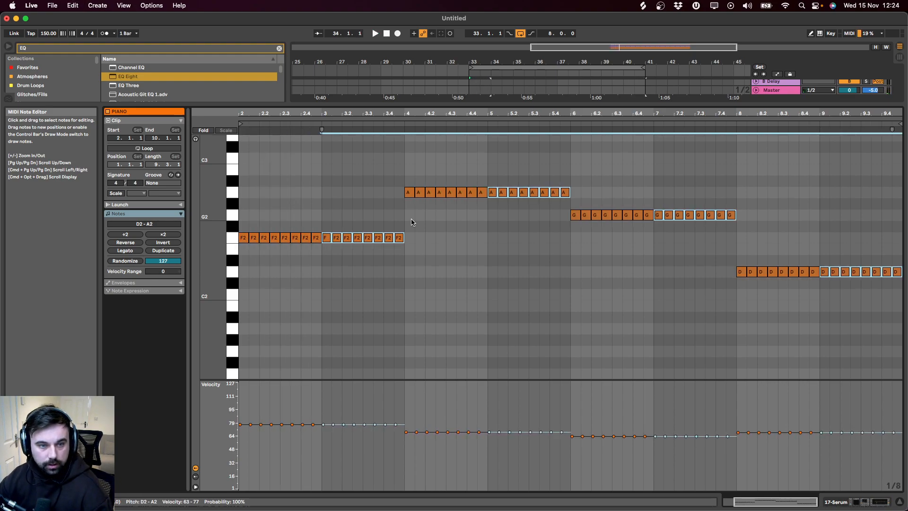
pyautogui.press('super+a')
pyautogui.press('space')
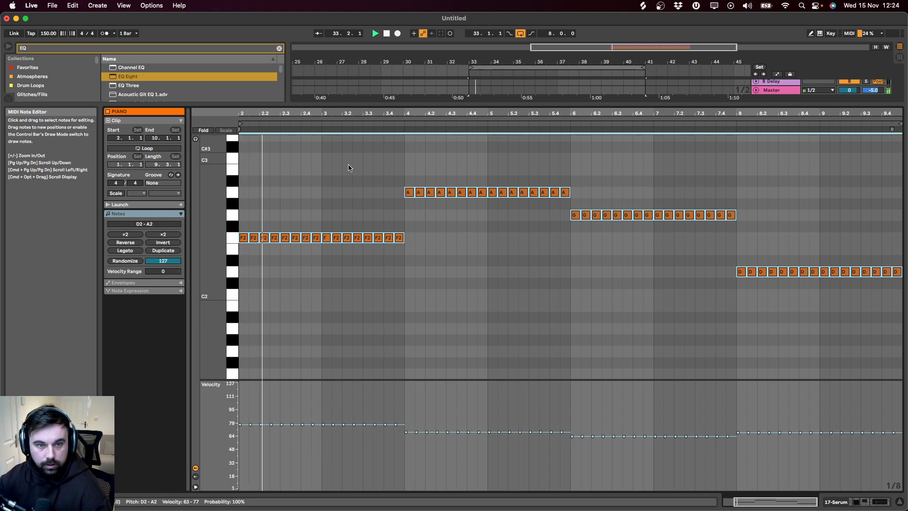
# Step: Open Serum on the eighth-note mid bass track and audition the Bass (Hard) presets from BA Bandpass 2 [SL] through BA Deth reece [GI]
pyautogui.click(409, 226)
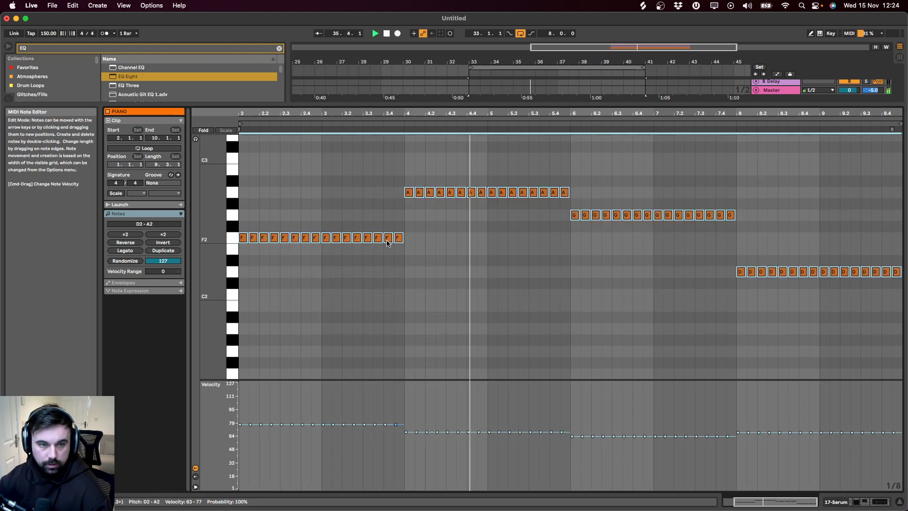
pyautogui.hotkey('shift', 'Tab')
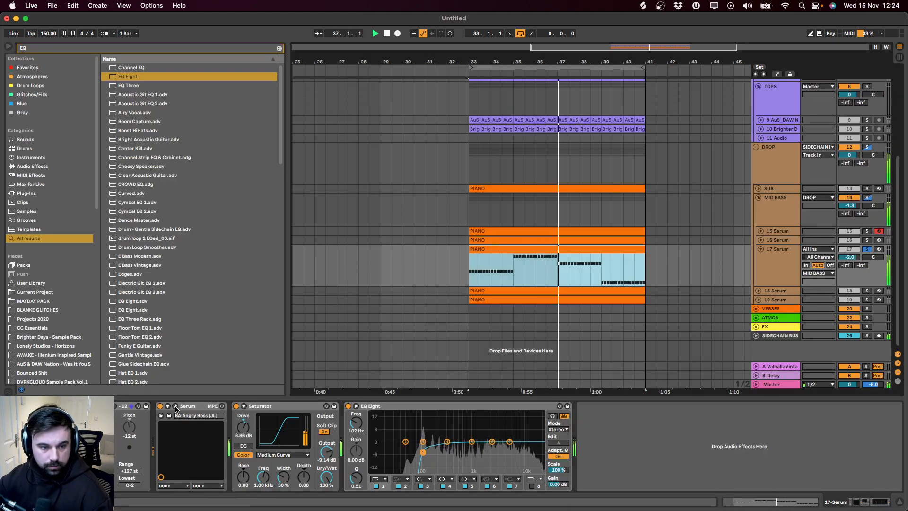
pyautogui.click(175, 405)
pyautogui.click(367, 63)
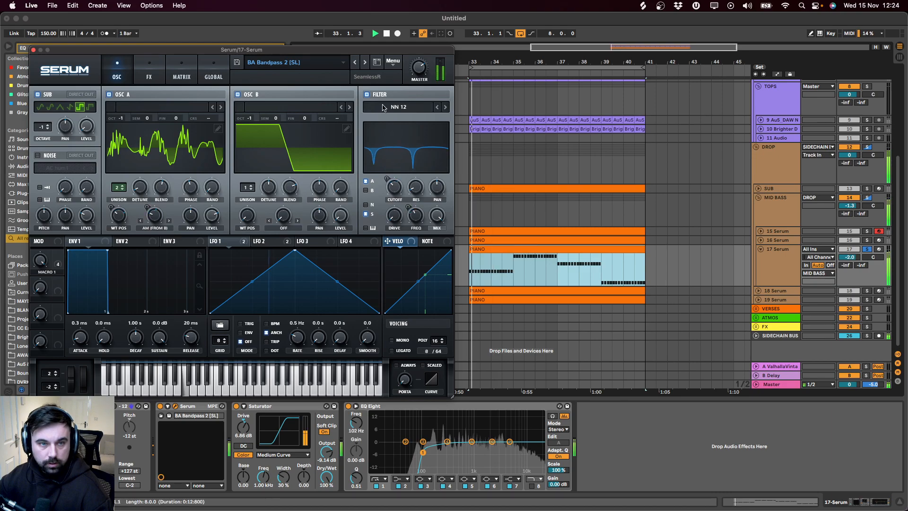
pyautogui.click(365, 63)
pyautogui.click(366, 63)
pyautogui.click(367, 63)
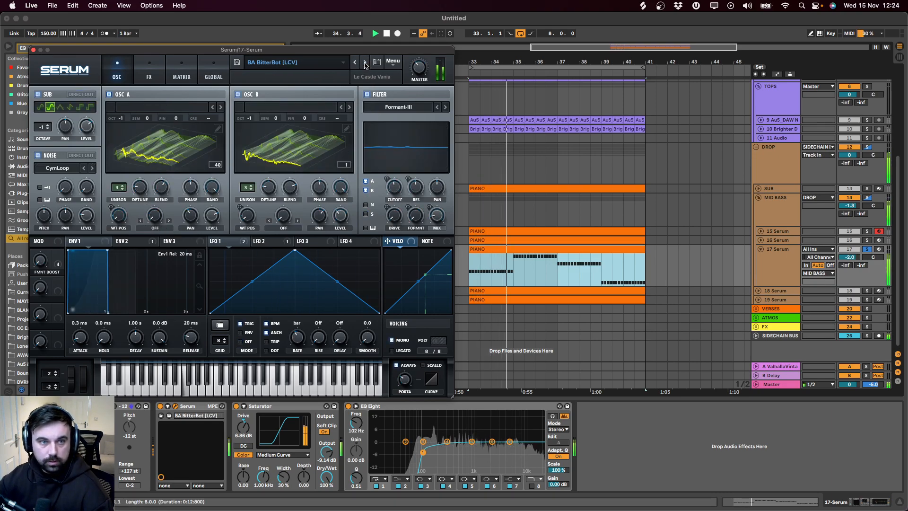
pyautogui.click(115, 409)
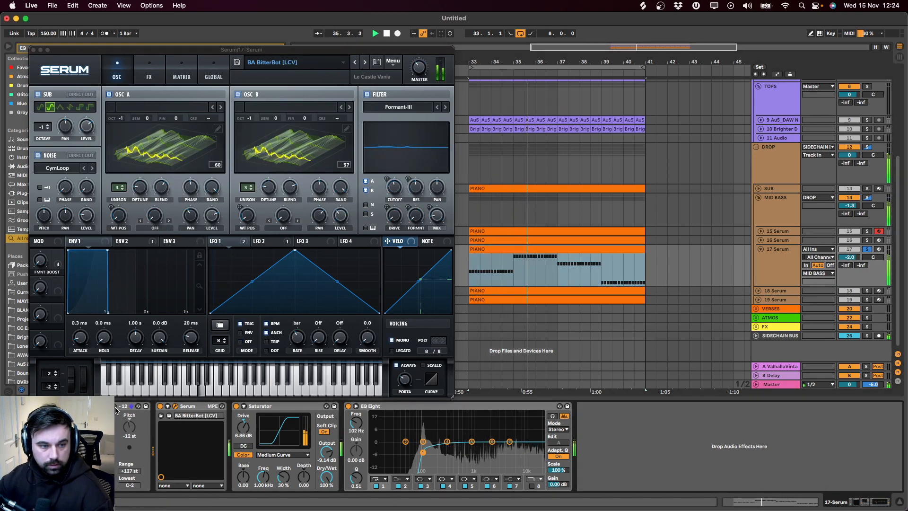
pyautogui.click(367, 63)
pyautogui.click(367, 64)
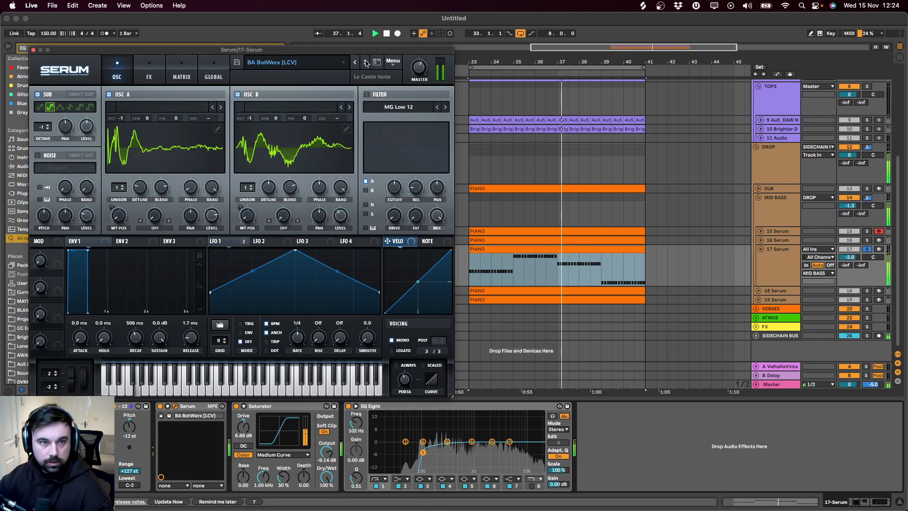
pyautogui.click(367, 63)
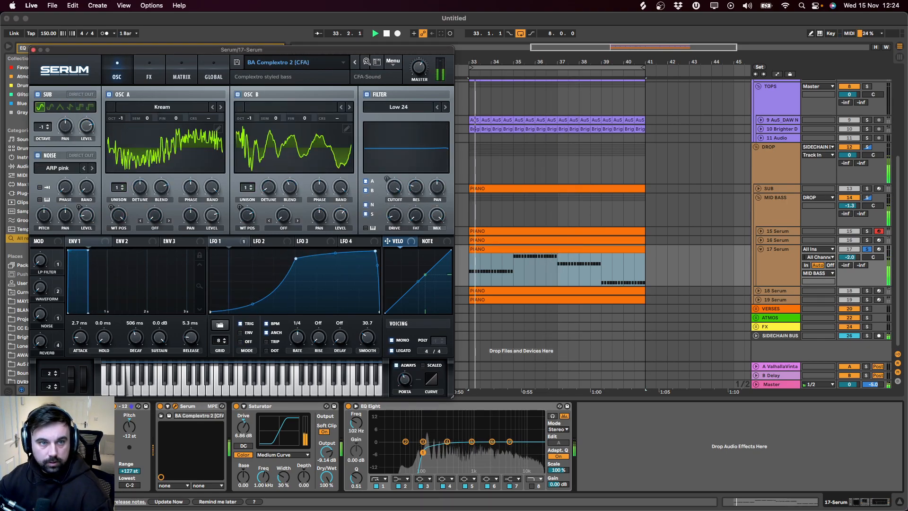
pyautogui.click(367, 63)
pyautogui.click(367, 63)
pyautogui.click(367, 63)
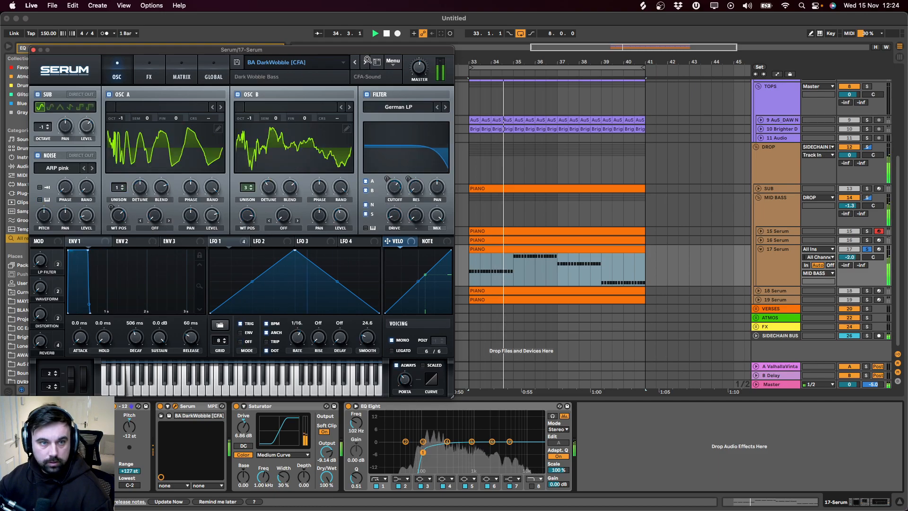
pyautogui.click(367, 63)
# Step: Go back up the Bass (Hard) list past BA Anggeerrrrr 1999 [GI] and load the BA Angle Grinder [SN] preset
pyautogui.click(279, 62)
pyautogui.moveTo(282, 78)
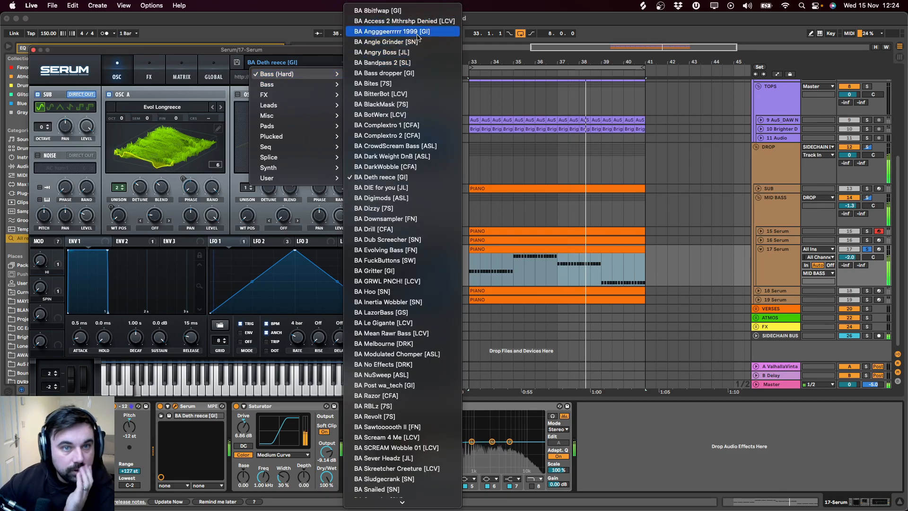
pyautogui.click(401, 32)
pyautogui.click(365, 62)
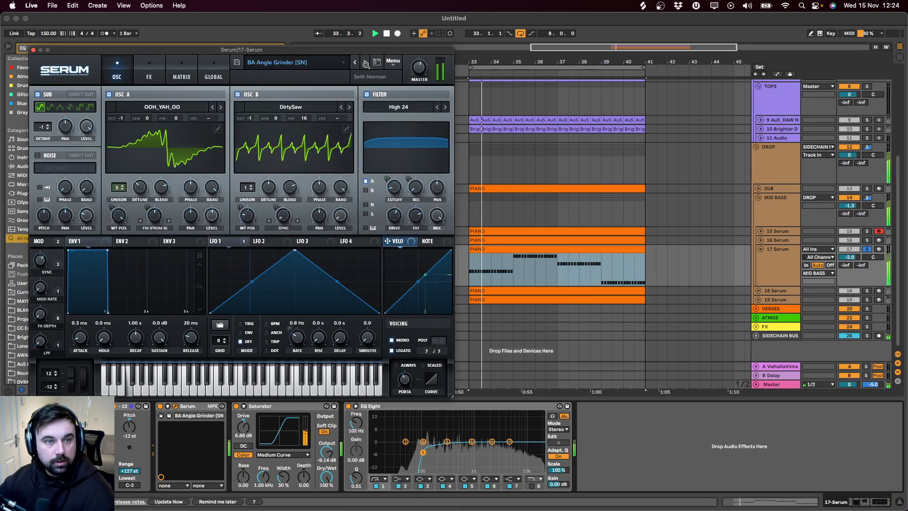
# Step: Unsolo the 17 Serum track to hear the new preset in the full mix and dismiss the Serum window
pyautogui.click(867, 249)
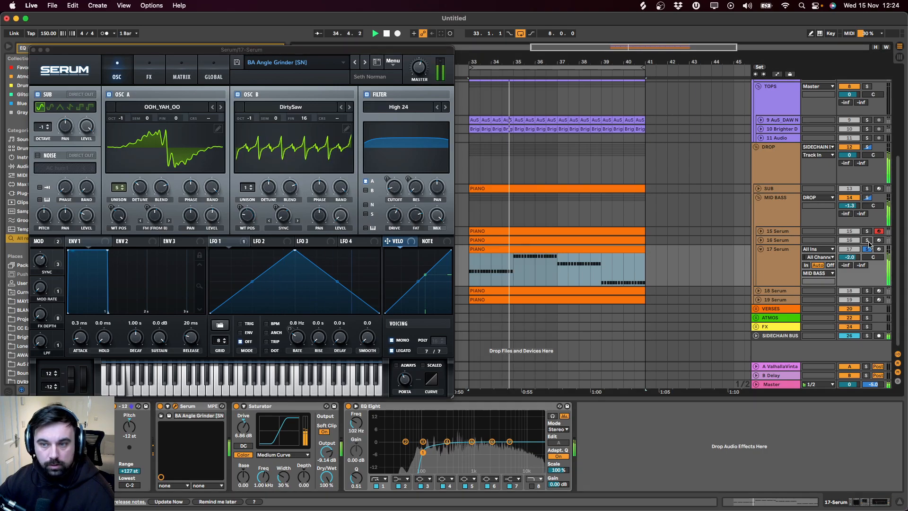
pyautogui.click(867, 249)
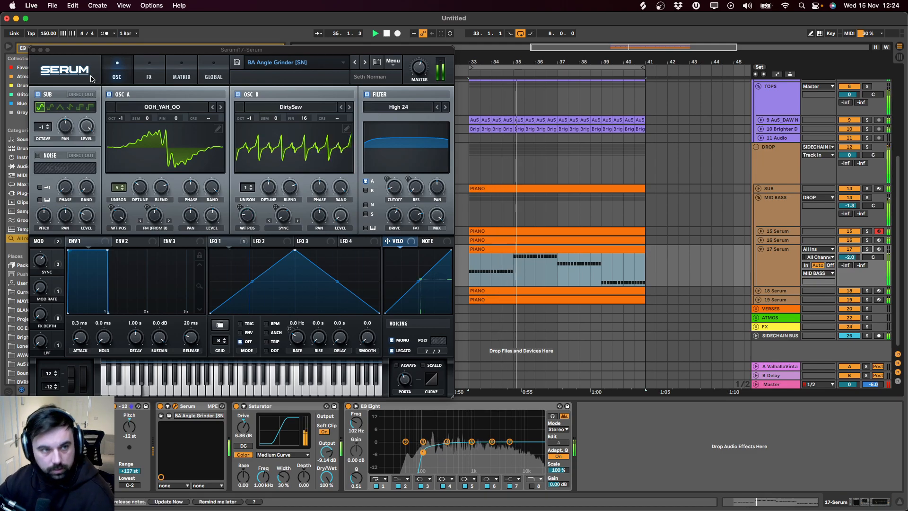
pyautogui.click(536, 277)
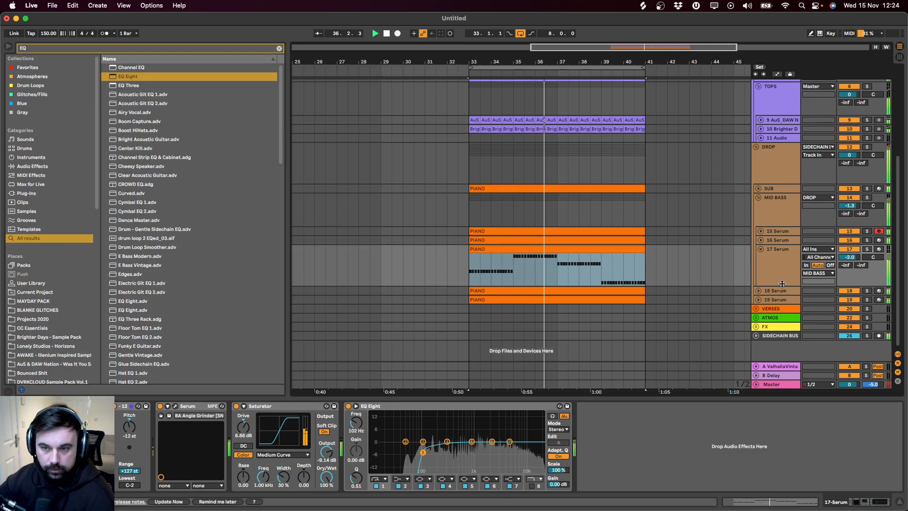
# Step: Unfold the 18 Serum chord track, find the Arpeggiator in the browser and add it in front of Serum
pyautogui.click(782, 291)
pyautogui.click(758, 291)
pyautogui.click(569, 301)
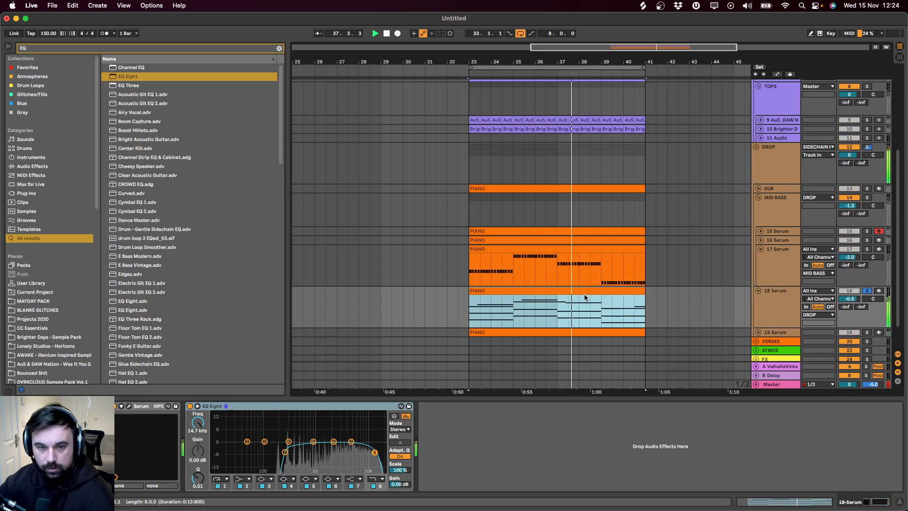
pyautogui.press('space')
pyautogui.write('ARP')
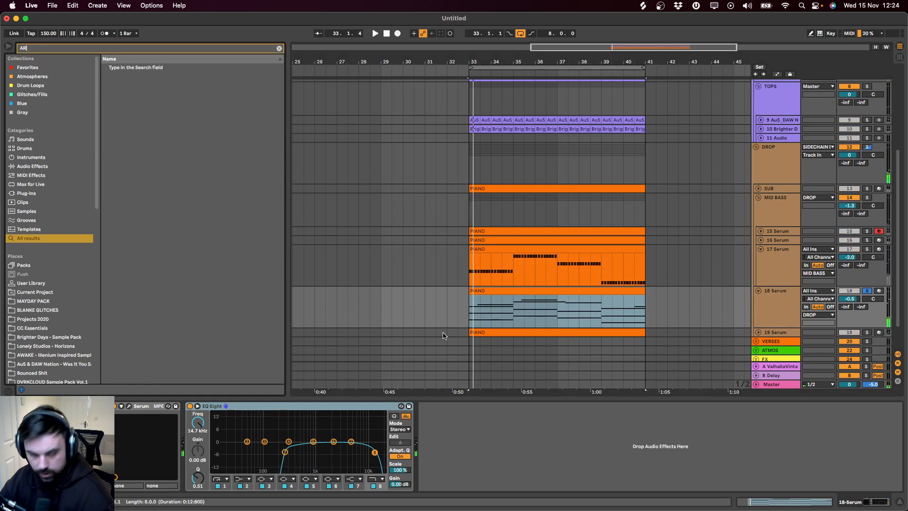
pyautogui.press('Down')
pyautogui.press('Return')
pyautogui.press('space')
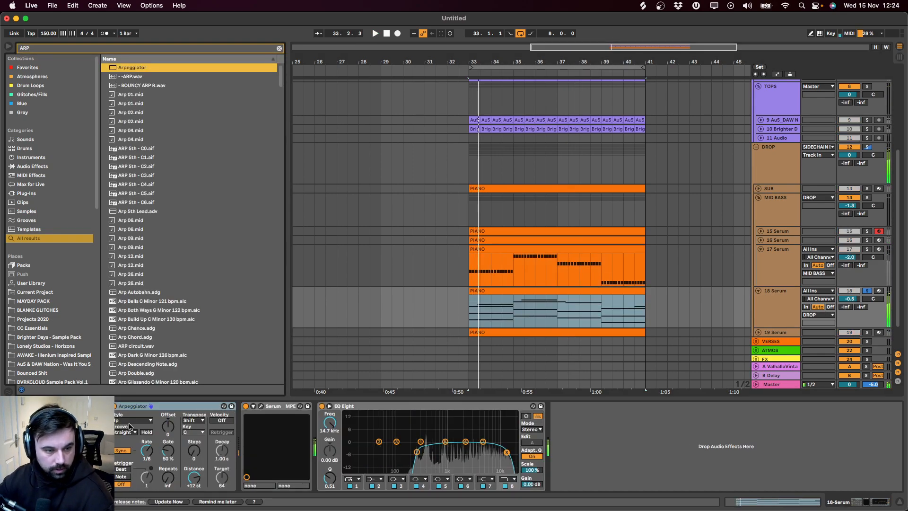
# Step: Set the Arpeggiator's style to Chord Trigger and its gate to 97 %, playing the chords against the full mix
pyautogui.click(132, 421)
pyautogui.click(139, 392)
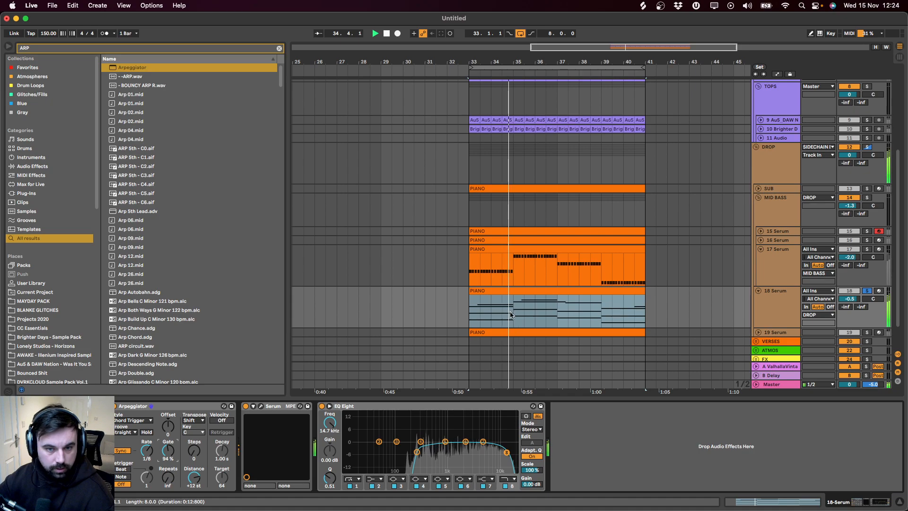
pyautogui.click(513, 291)
pyautogui.press('space')
pyautogui.press('space')
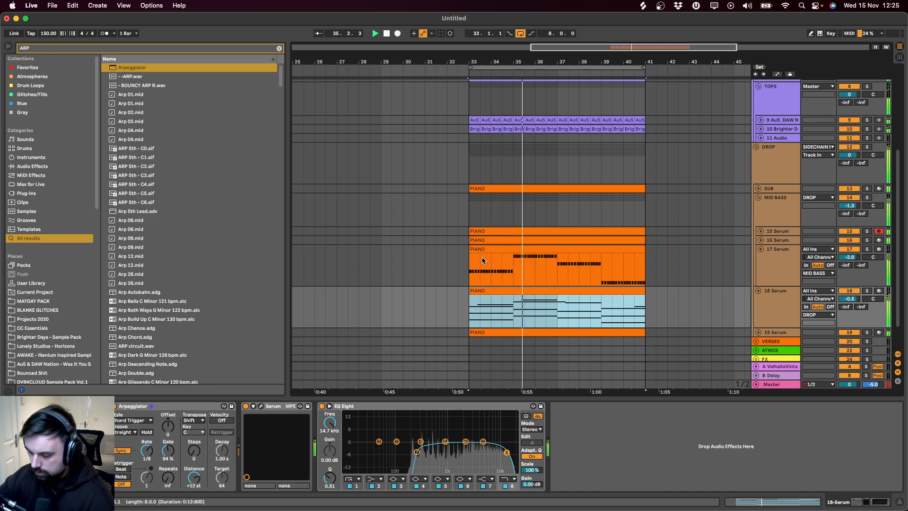
pyautogui.moveTo(171, 448); pyautogui.dragTo(171, 451)
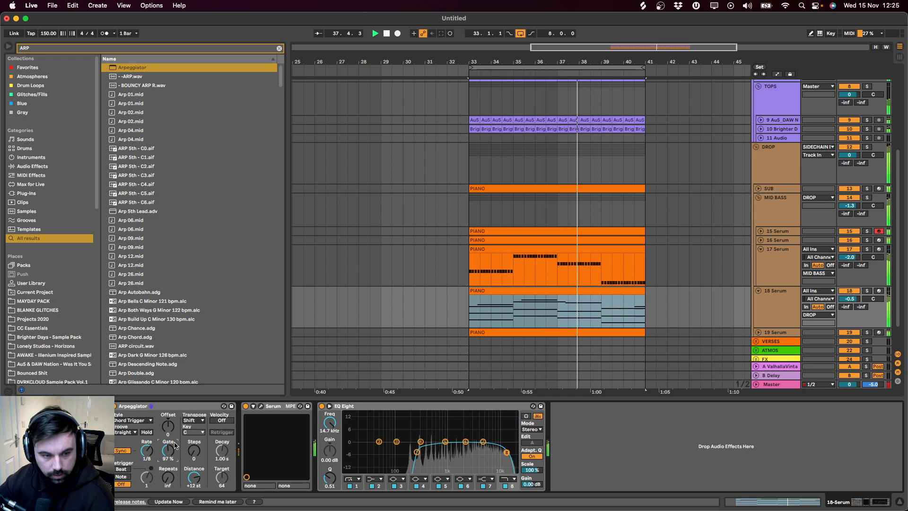
# Step: Fold the 17 Serum track and the DROP group, unfold the DRUMS group, and select the empty 11 Audio track with the insert point at bar 33
pyautogui.click(760, 249)
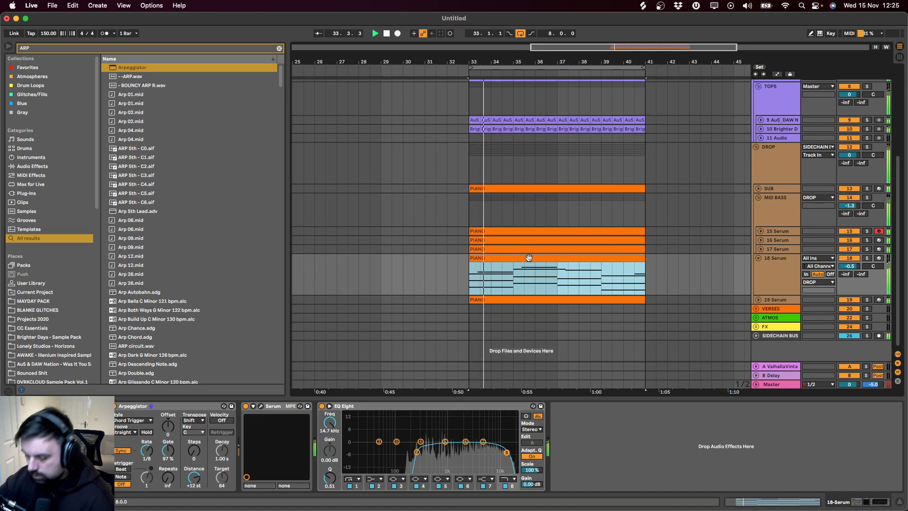
pyautogui.keyDown('alt'); pyautogui.click(756, 147); pyautogui.keyUp('alt')
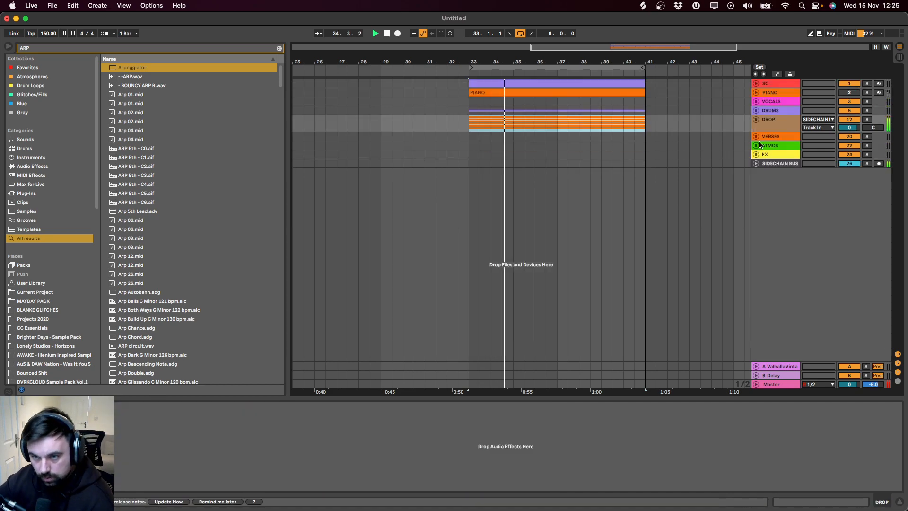
pyautogui.click(756, 111)
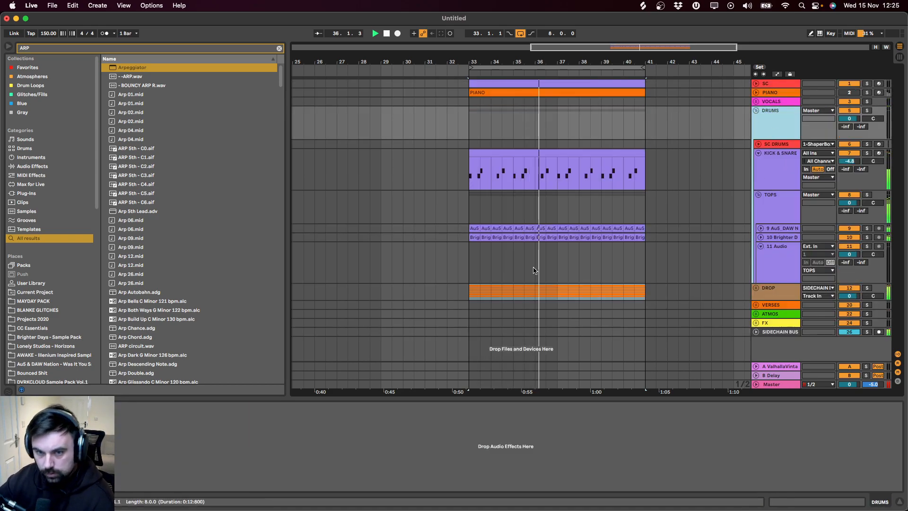
pyautogui.click(470, 264)
pyautogui.press('space')
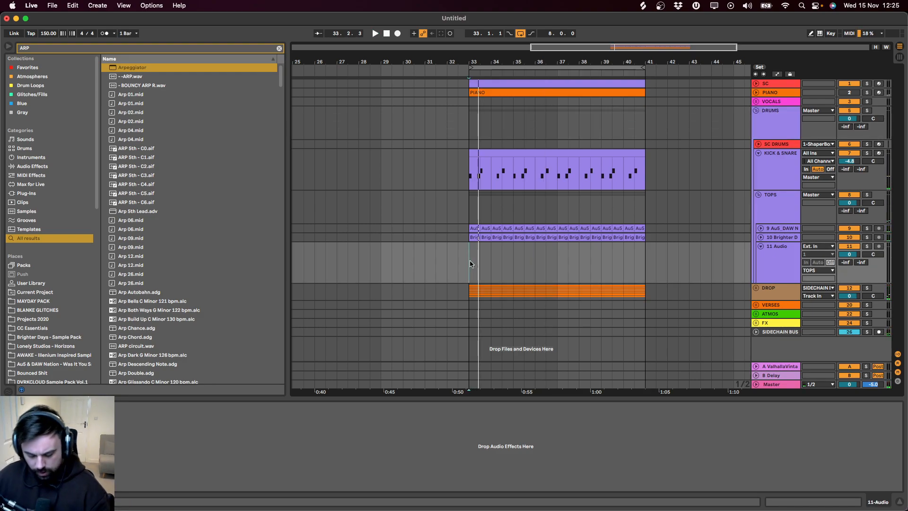
pyautogui.press('super+f')
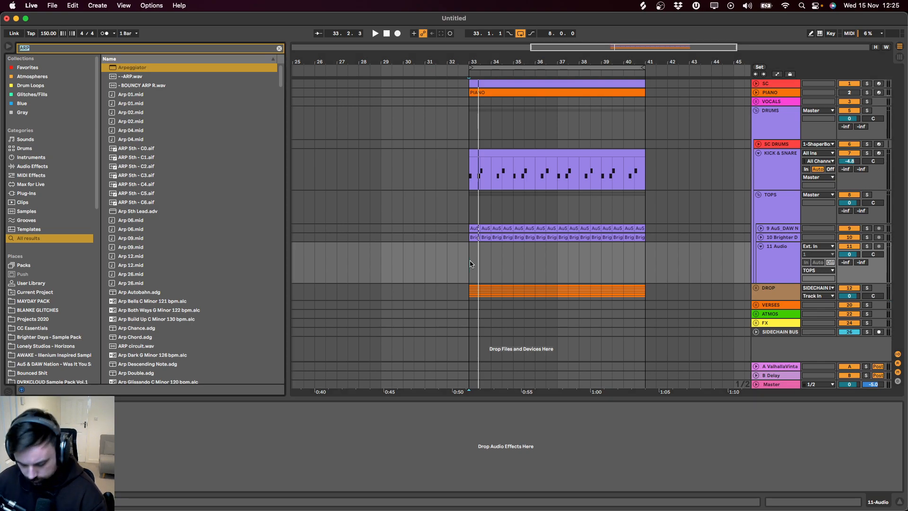
pyautogui.click(775, 258)
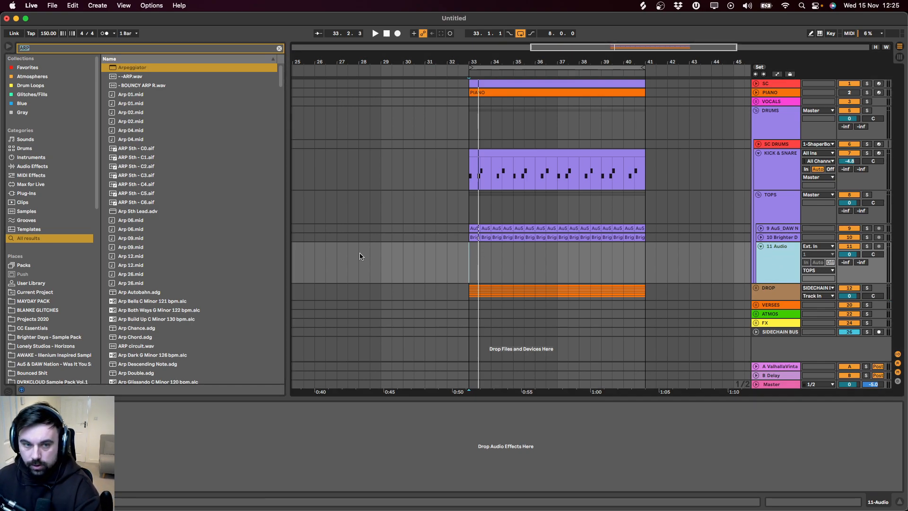
# Step: Search the browser for HAT LOOP and place AWAKE Vol.2 - Illenium Hat Loop 8 96BPM on the 11 Audio track at bar 33
pyautogui.press('super+f')
pyautogui.write('GA')
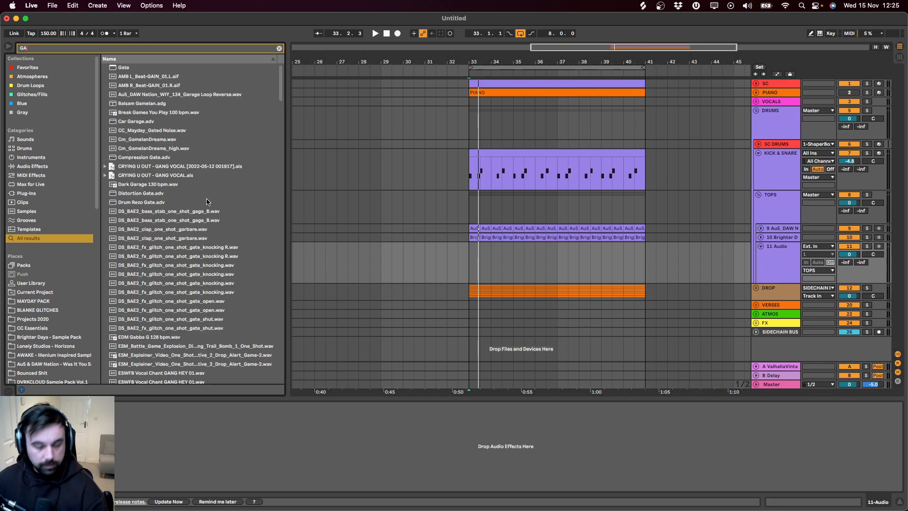
pyautogui.press('BackSpace')
pyautogui.write('HAT LOOP')
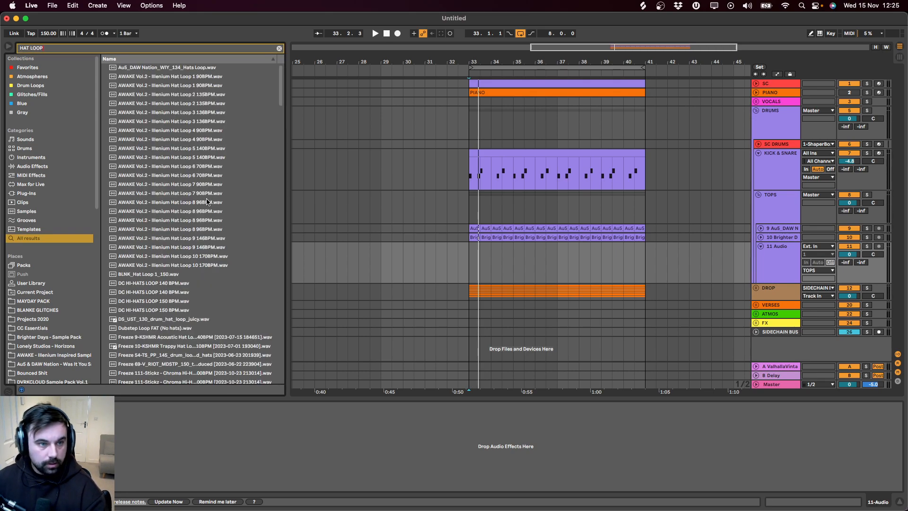
pyautogui.click(206, 202)
pyautogui.click(221, 212)
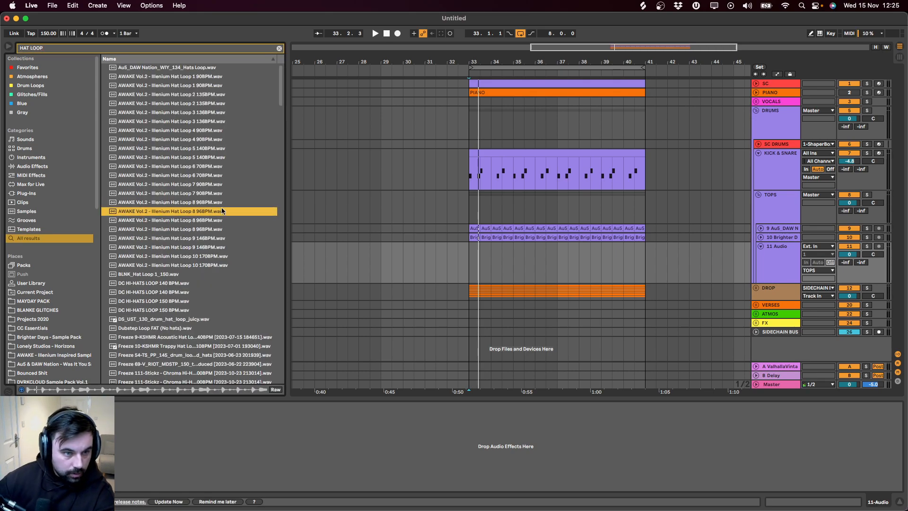
pyautogui.moveTo(233, 220); pyautogui.dragTo(480, 263)
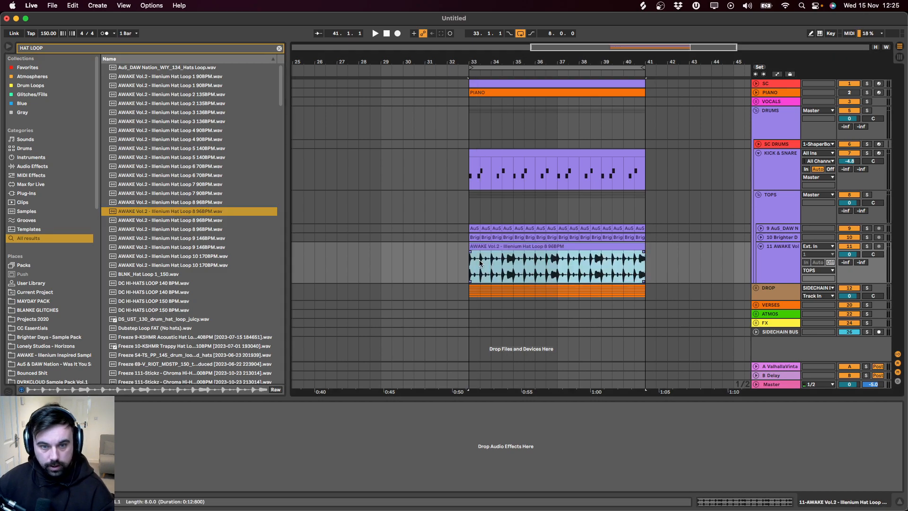
# Step: Duplicate the first beat of the hat loop three times so it fills bar 33, during playback
pyautogui.click(471, 256)
pyautogui.press('+')
pyautogui.press('+')
pyautogui.press('+')
pyautogui.press('space')
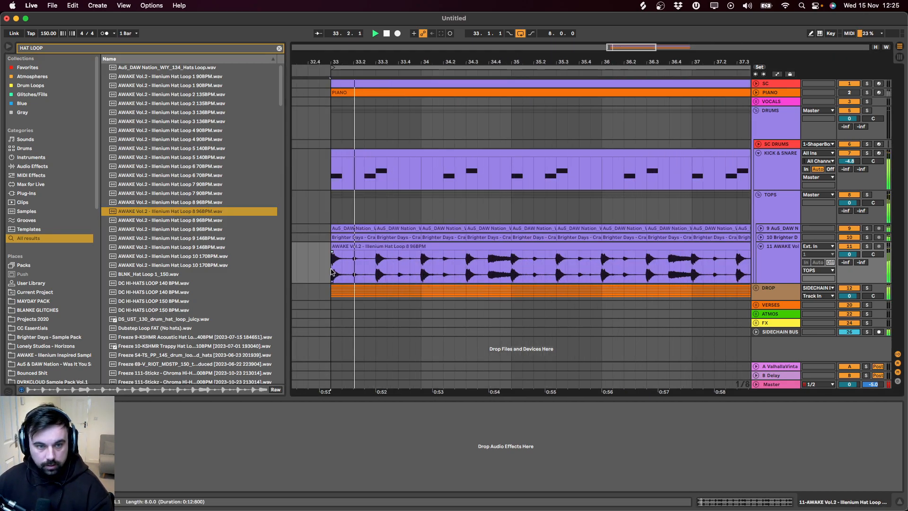
pyautogui.press('space')
pyautogui.press('super+d')
pyautogui.press('super+d')
pyautogui.press('super+d')
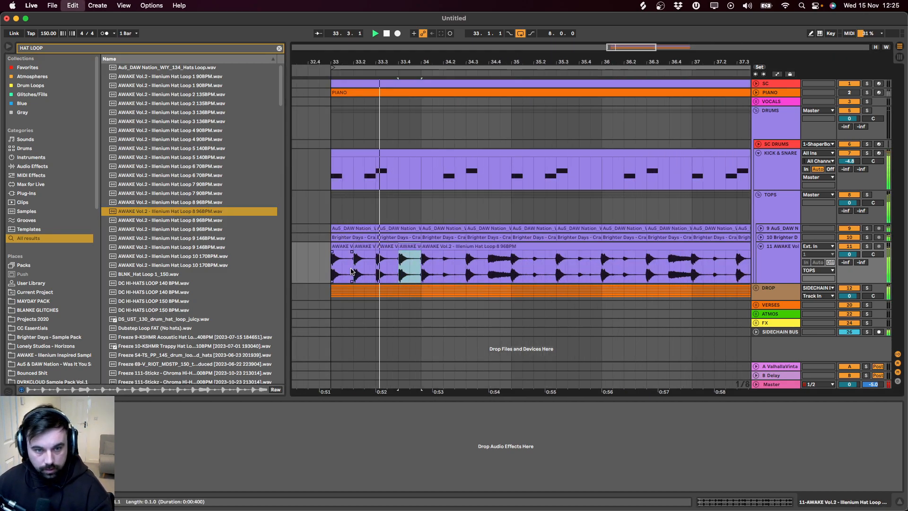
# Step: Select the hat loop's beat at 34.1 and duplicate it onto beat 34.2
pyautogui.keyDown('shift'); pyautogui.click(341, 242); pyautogui.keyUp('shift')
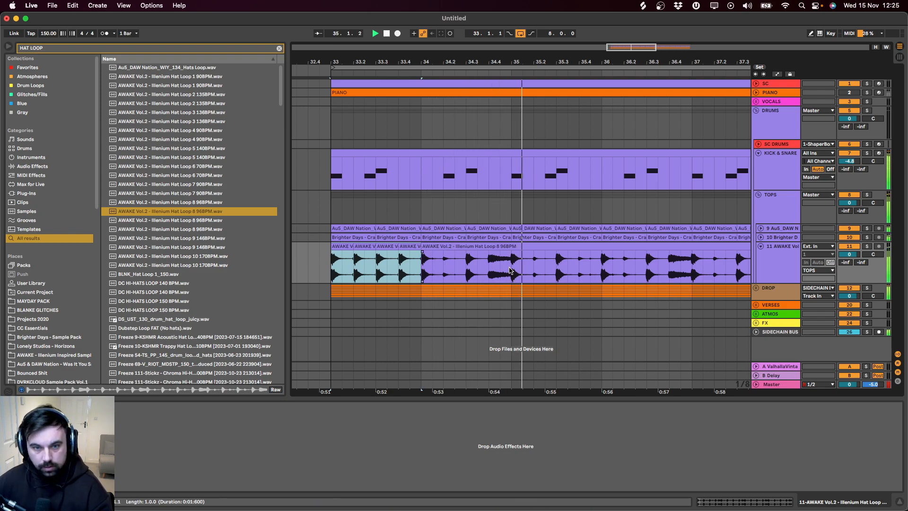
pyautogui.moveTo(423, 266); pyautogui.dragTo(444, 266)
pyautogui.press('super+d')
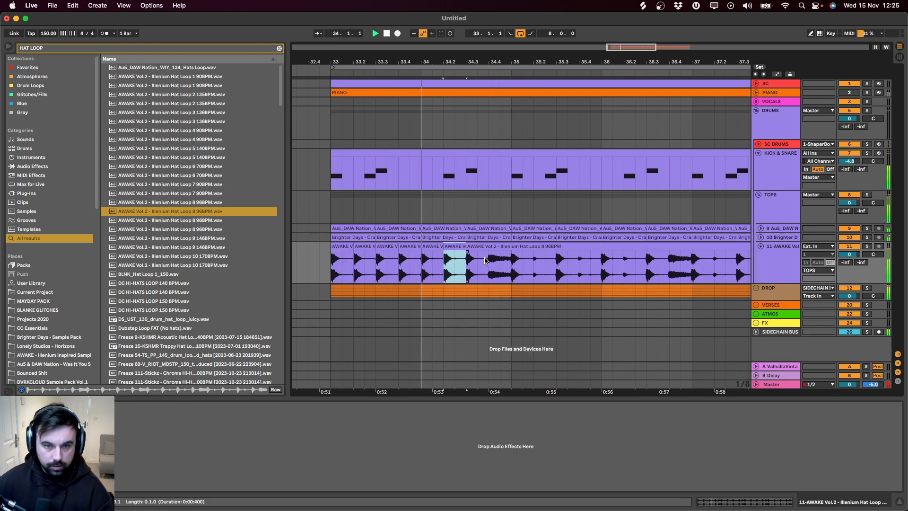
# Step: Split the beat at 34.4 out of the hat loop and move it onto a new audio track below
pyautogui.click(487, 249)
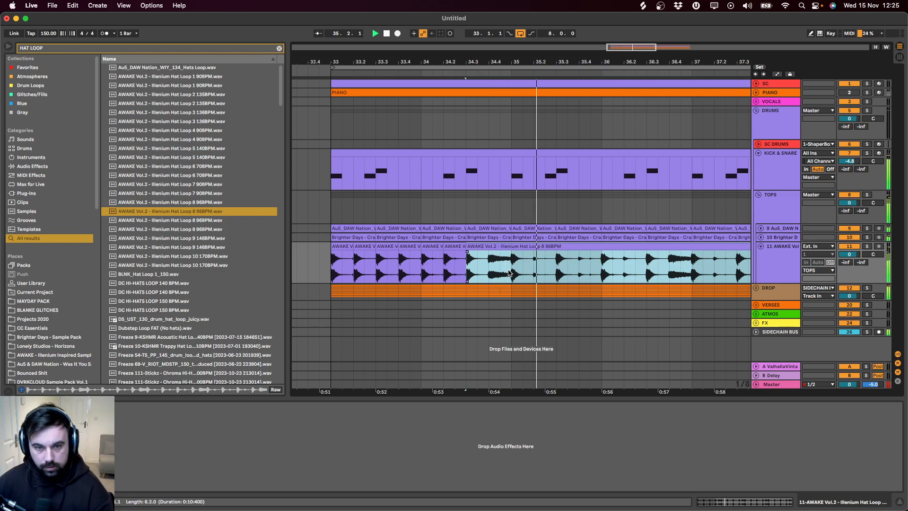
pyautogui.press('super+t')
pyautogui.moveTo(489, 272); pyautogui.dragTo(500, 312)
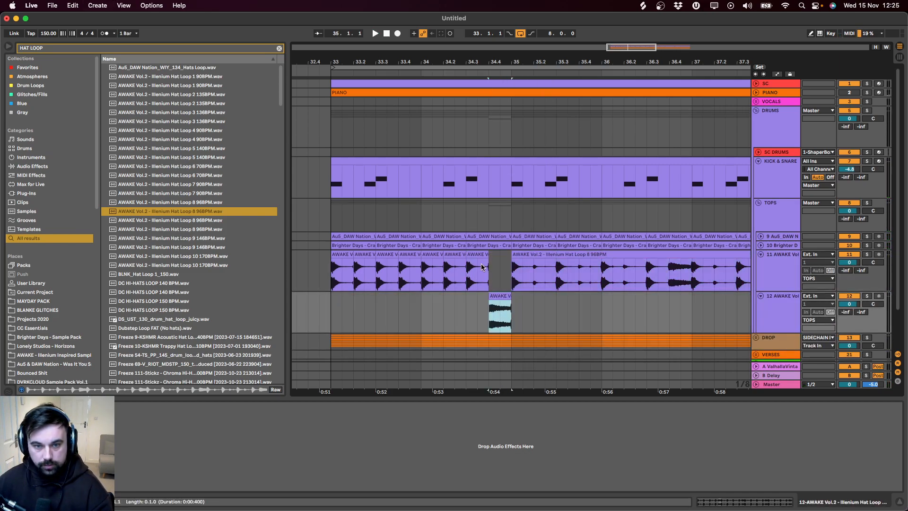
# Step: Fill the hat loop's gap at 34.4 with a duplicated beat and, during playback, set track 11 to -4.9 dB and track 12 to -1.8 dB
pyautogui.moveTo(467, 273); pyautogui.dragTo(499, 283)
pyautogui.press('super+d')
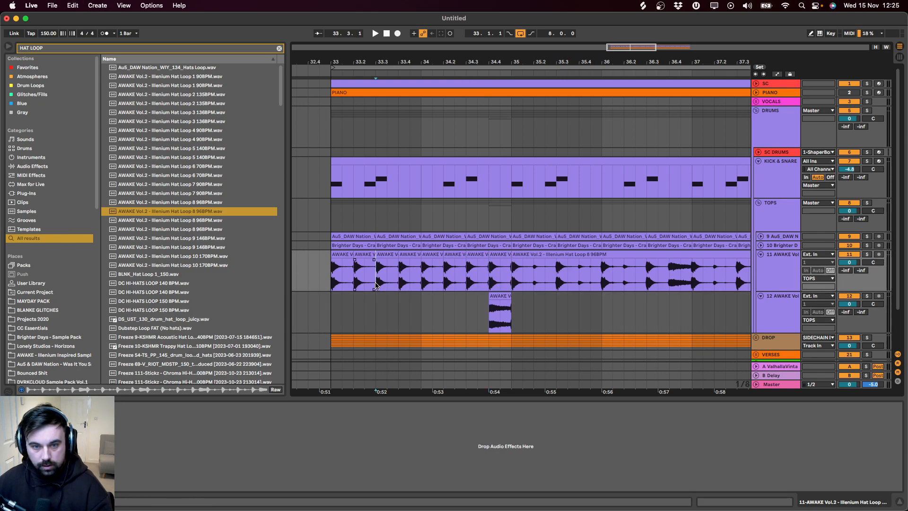
pyautogui.press('space')
pyautogui.press('space')
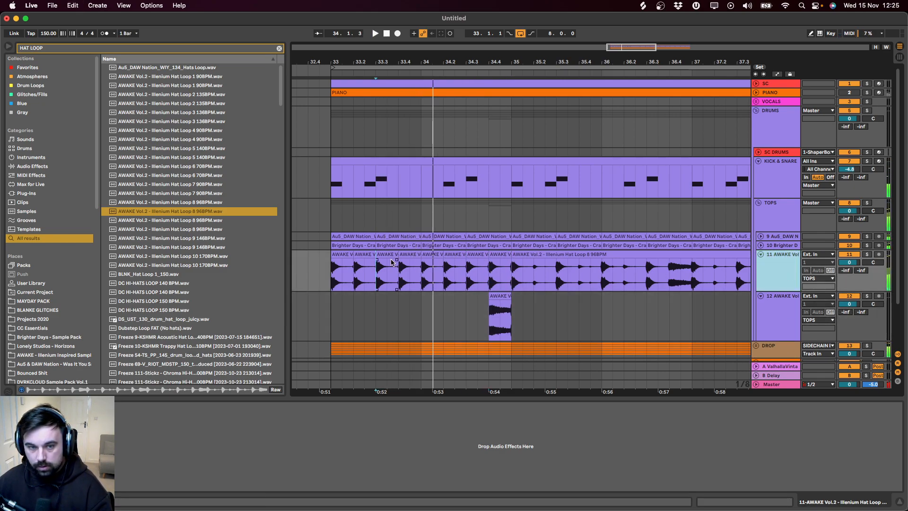
pyautogui.moveTo(331, 272); pyautogui.dragTo(353, 272)
pyautogui.press('space')
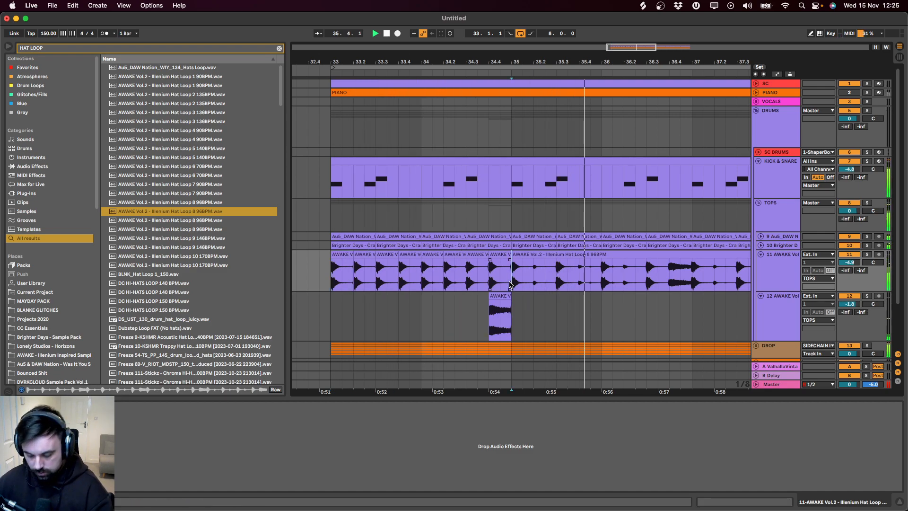
# Step: Duplicate the two-bar hat pattern at bars 33–34 on tracks 11 and 12 three times so it runs up to bar 41
pyautogui.scroll(-5, 510, 285)
pyautogui.moveTo(512, 278); pyautogui.dragTo(645, 282)
pyautogui.moveTo(512, 322); pyautogui.dragTo(470, 268)
pyautogui.press('super+d')
pyautogui.press('super+d')
pyautogui.press('super+d')
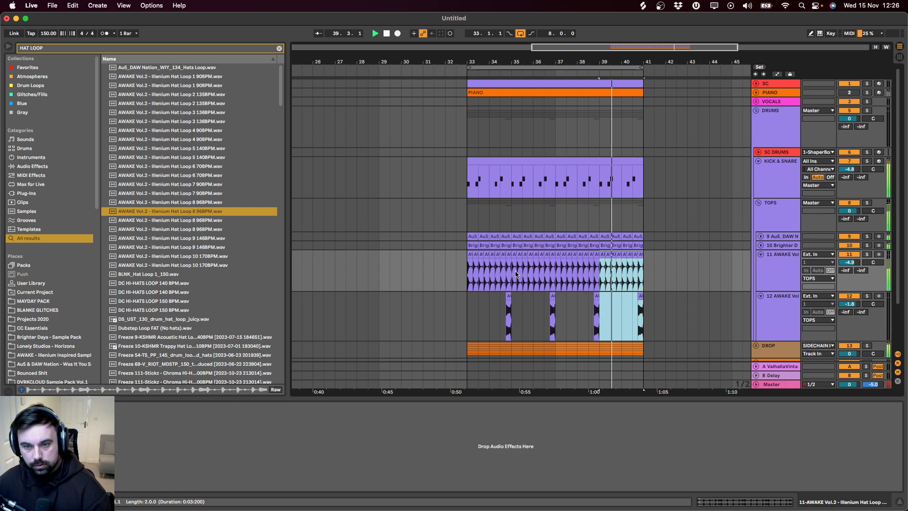
# Step: Fold the 12 AWAKE track and solo the 11 AWAKE hat track, playing from bar 33
pyautogui.keyDown('alt'); pyautogui.click(761, 254); pyautogui.keyUp('alt')
pyautogui.click(761, 254)
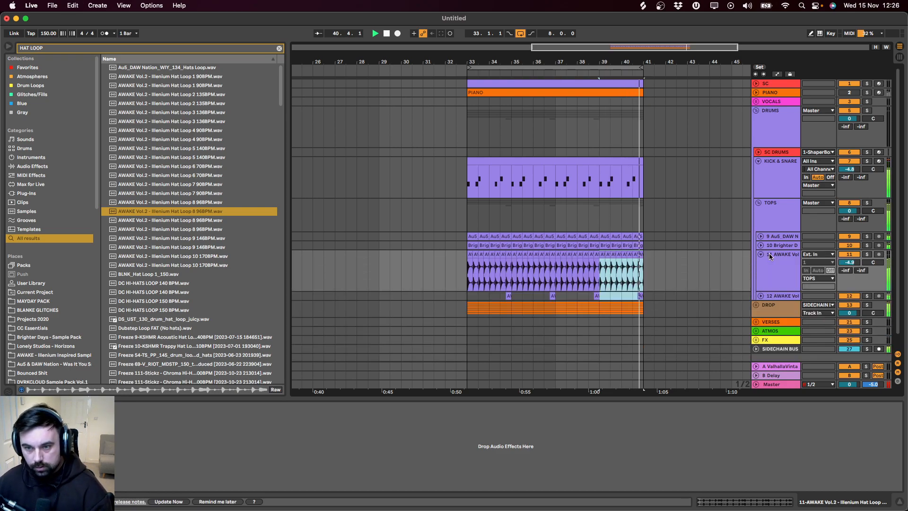
pyautogui.click(769, 256)
pyautogui.click(466, 278)
pyautogui.press('s')
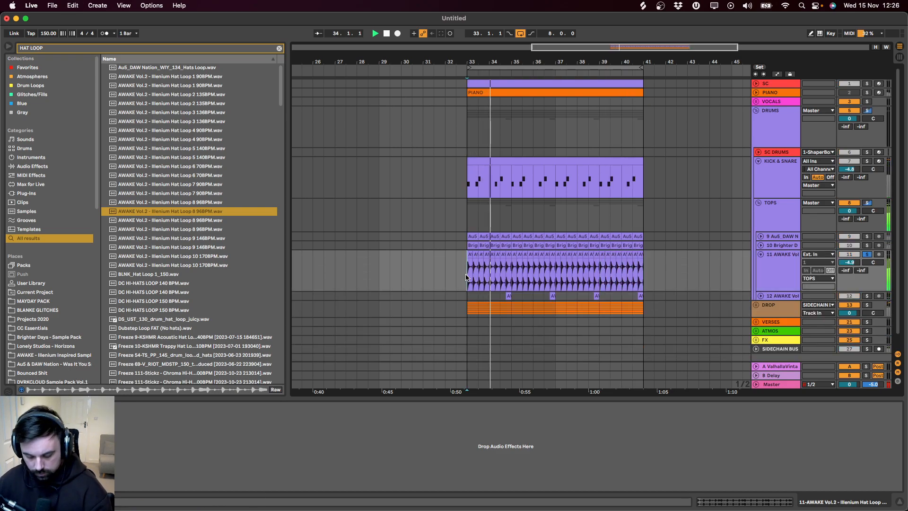
# Step: Open the first hat clip at bar 33 and expand its Envelopes section with Mixer Track Volume chosen
pyautogui.press('+')
pyautogui.press('+')
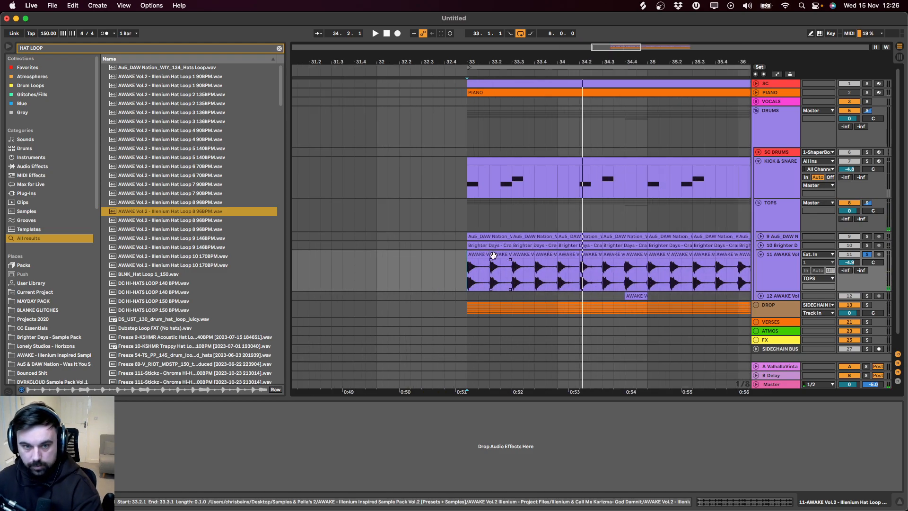
pyautogui.doubleClick(481, 256)
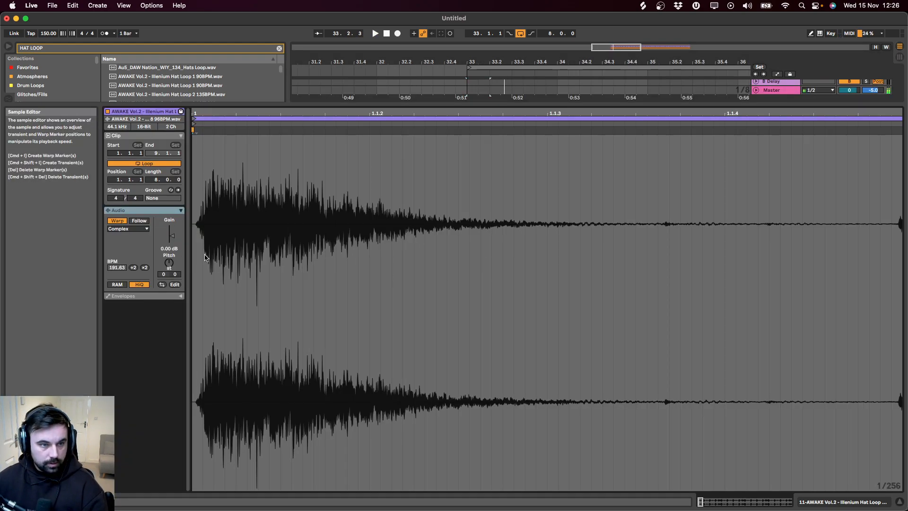
pyautogui.press('space')
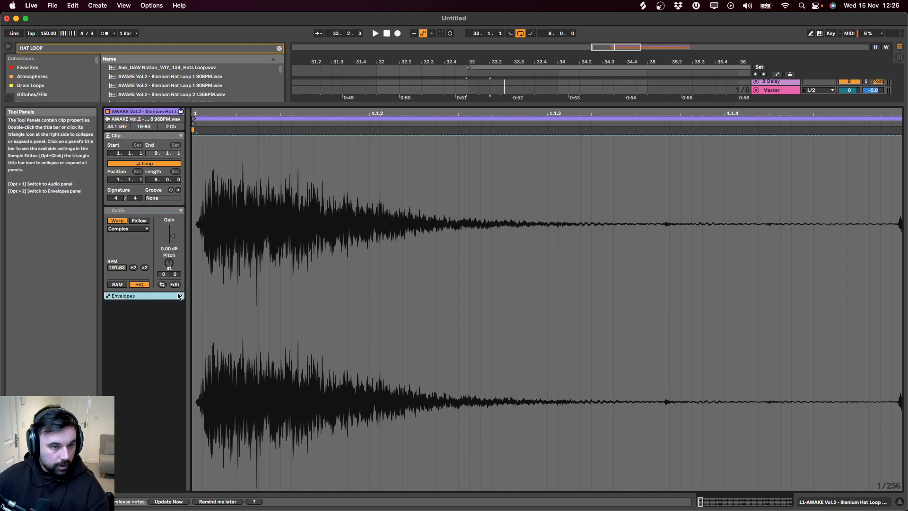
pyautogui.click(180, 296)
pyautogui.click(154, 306)
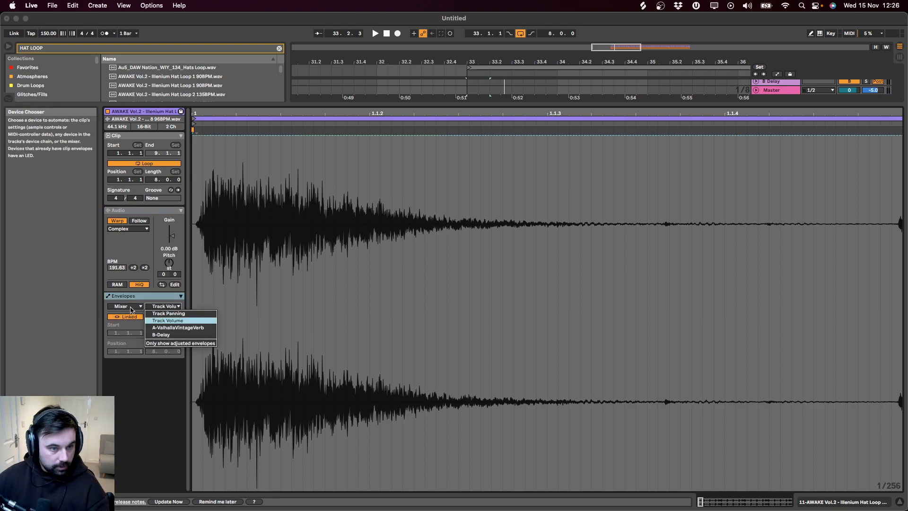
pyautogui.click(156, 306)
# Step: Lower the whole Track Volume envelope of the hat clip at 33.2 slightly
pyautogui.press('space')
pyautogui.press('space')
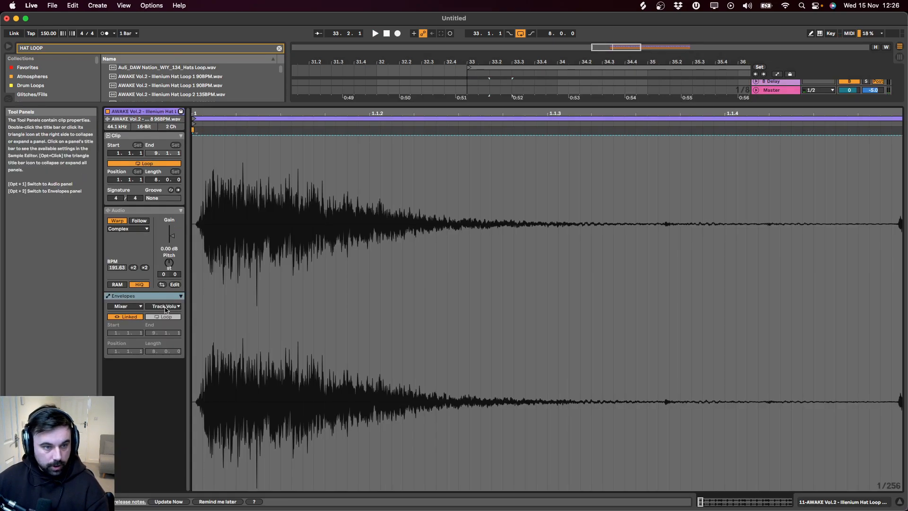
pyautogui.click(163, 306)
pyautogui.click(286, 201)
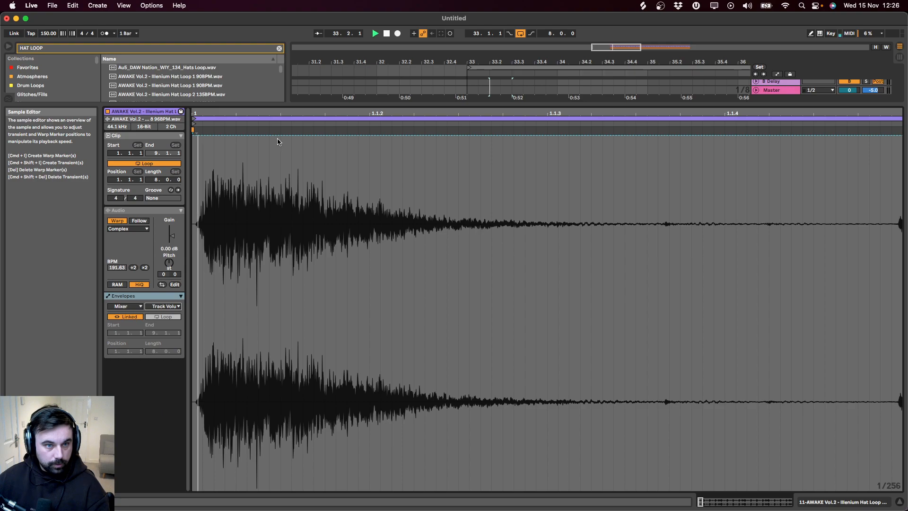
pyautogui.press('space')
pyautogui.moveTo(280, 136); pyautogui.dragTo(244, 163)
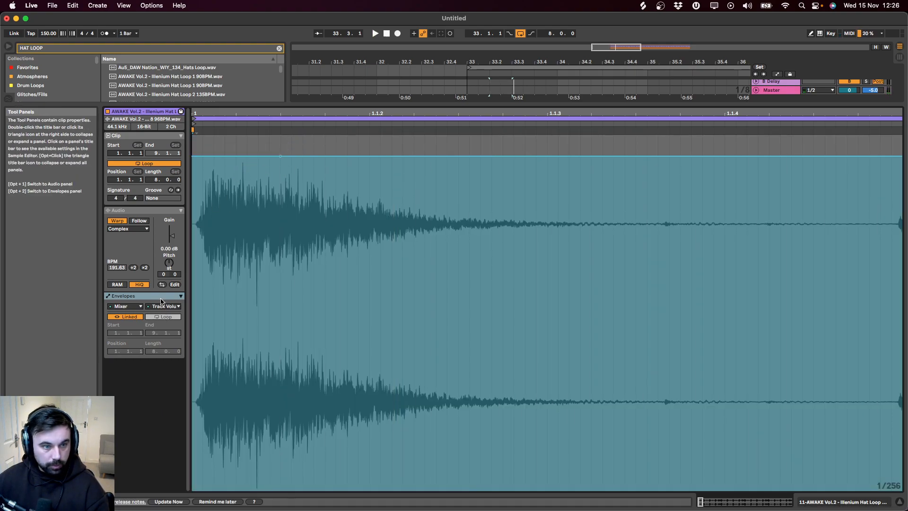
# Step: Shift the Track Panning envelope of the hat clip at 33.2 left to about -11.1 % and play it back
pyautogui.click(182, 306)
pyautogui.click(161, 316)
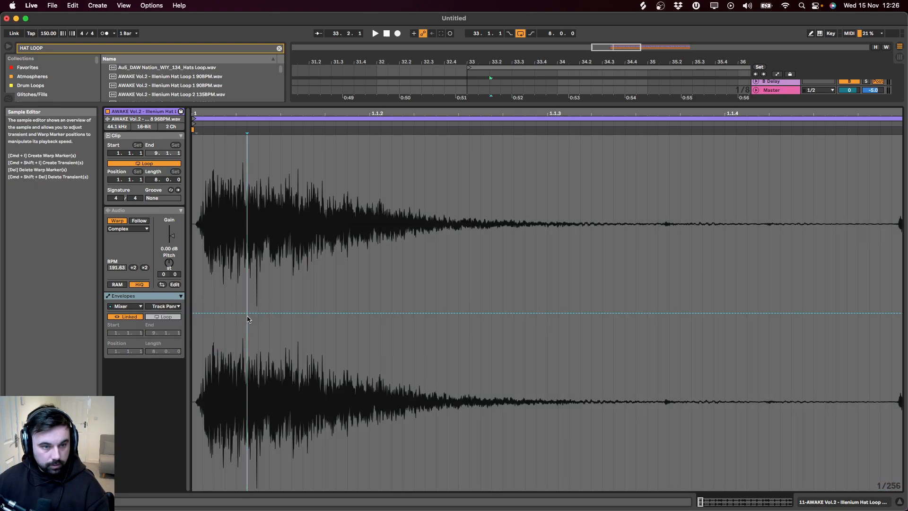
pyautogui.moveTo(247, 317); pyautogui.dragTo(249, 350)
pyautogui.press('space')
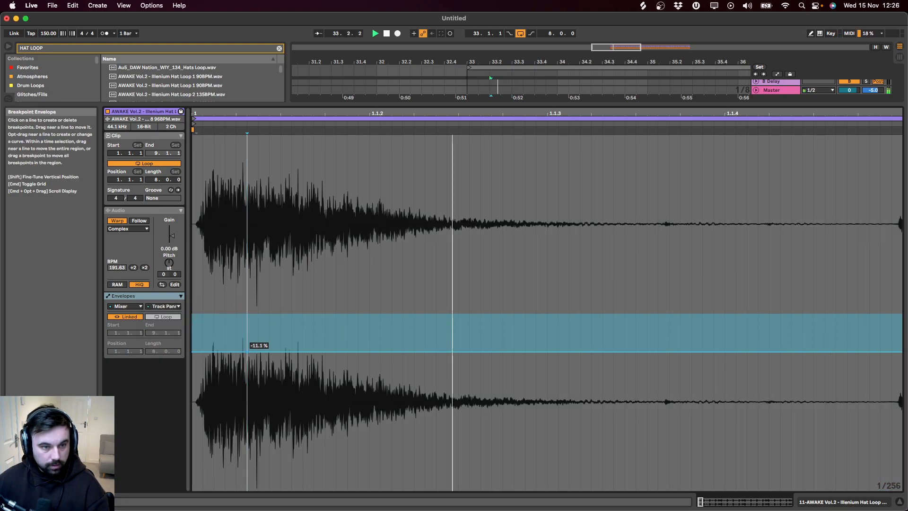
# Step: Shift the Track Panning envelope of the hat clip at 33.3 slightly to the right
pyautogui.hotkey('shift', 'Tab')
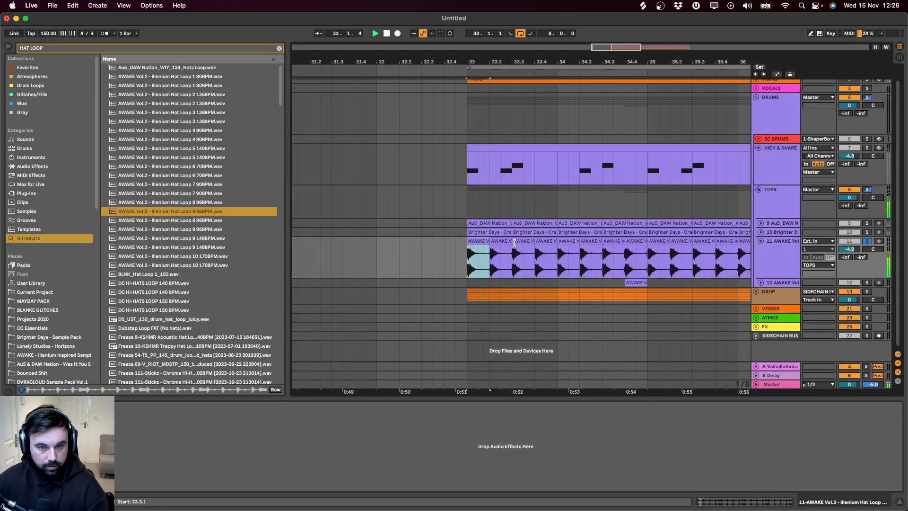
pyautogui.click(514, 243)
pyautogui.hotkey('shift', 'Tab')
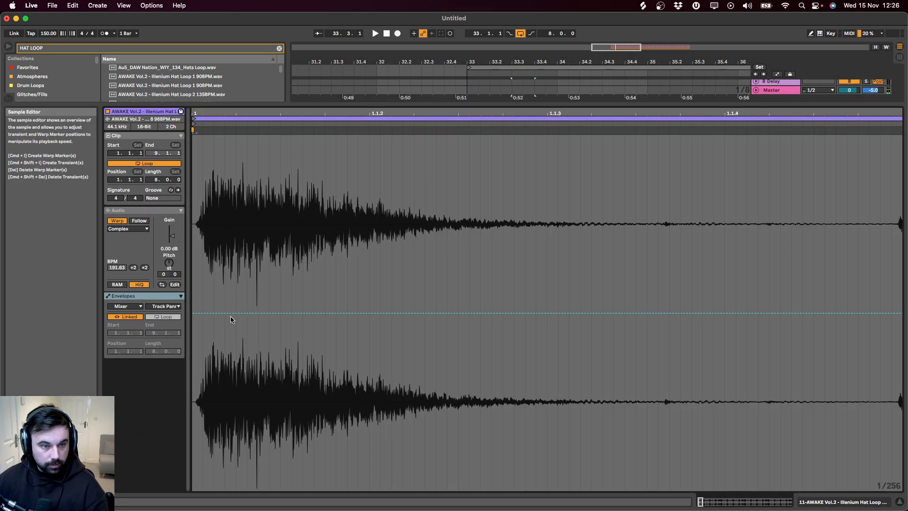
pyautogui.moveTo(231, 313); pyautogui.dragTo(231, 297)
# Step: Lower the Track Volume envelope of the hat clip at 33.3, play it back and return to the arrangement
pyautogui.click(163, 306)
pyautogui.click(169, 315)
pyautogui.click(166, 306)
pyautogui.click(171, 318)
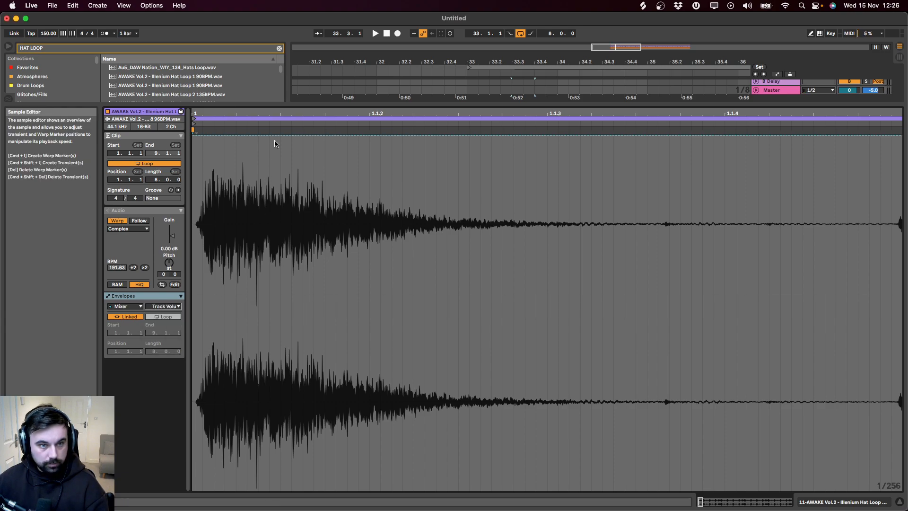
pyautogui.click(274, 152)
pyautogui.click(302, 134)
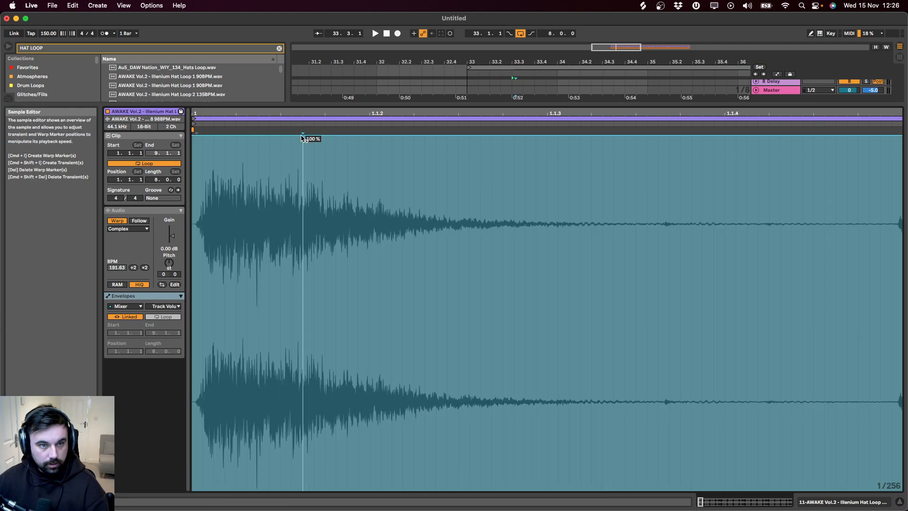
pyautogui.moveTo(302, 135); pyautogui.dragTo(299, 173)
pyautogui.press('space')
pyautogui.hotkey('shift', 'Tab')
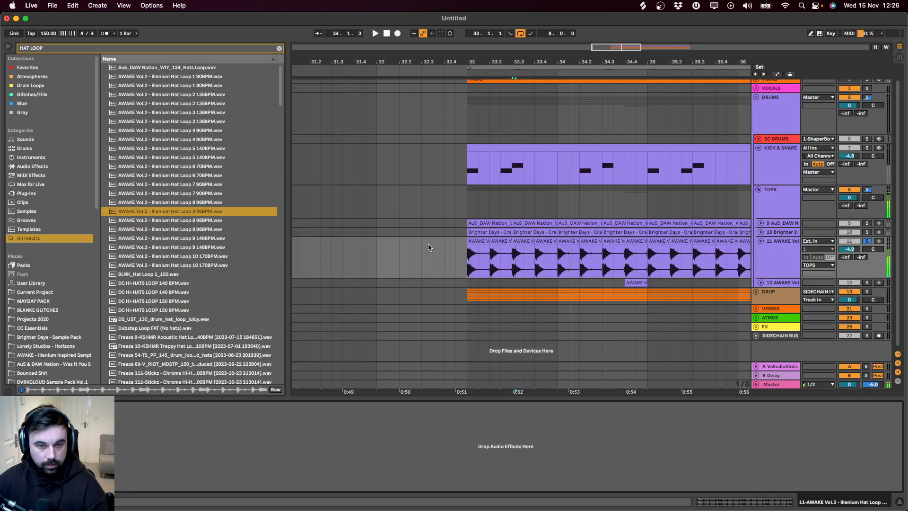
# Step: Adjust the Track Volume envelope of the hat clip at 33.4 and shift its Track Panning envelope to the left
pyautogui.doubleClick(540, 247)
pyautogui.click(156, 306)
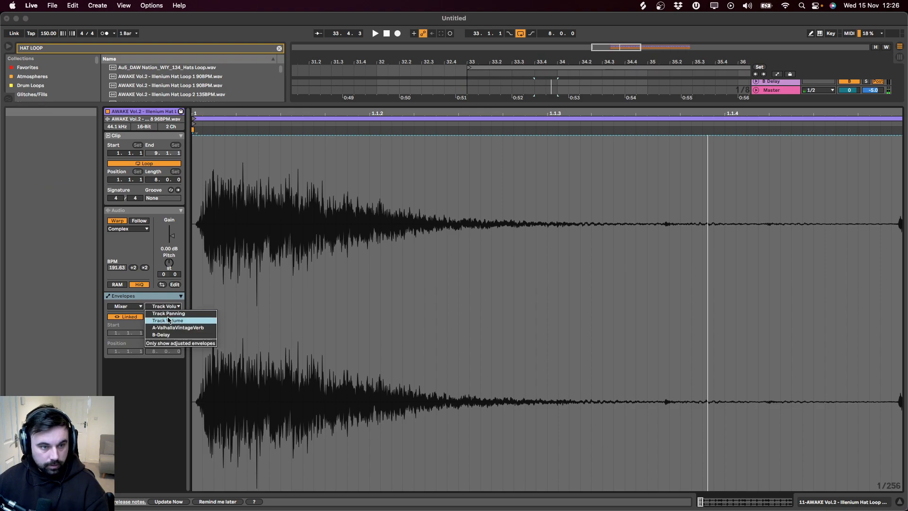
pyautogui.click(167, 320)
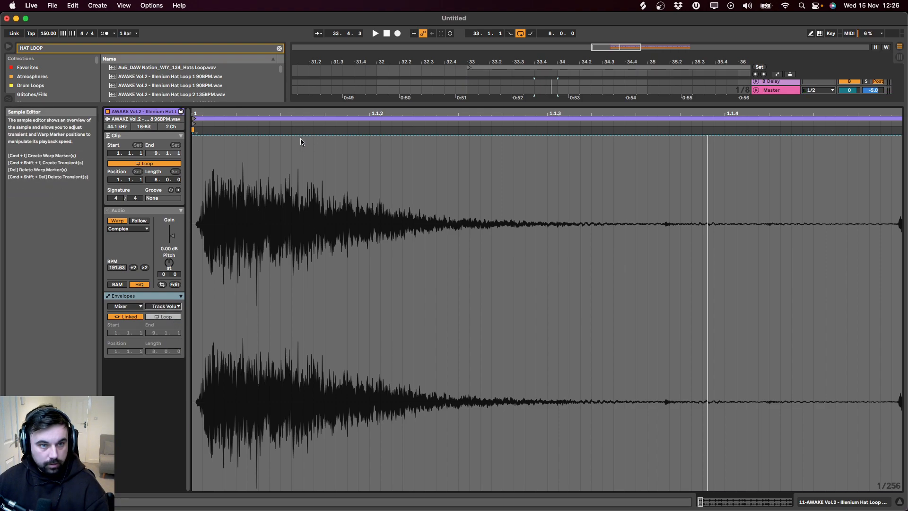
pyautogui.click(303, 137)
pyautogui.click(171, 306)
pyautogui.click(163, 314)
pyautogui.moveTo(267, 313); pyautogui.dragTo(267, 352)
pyautogui.hotkey('shift', 'Tab')
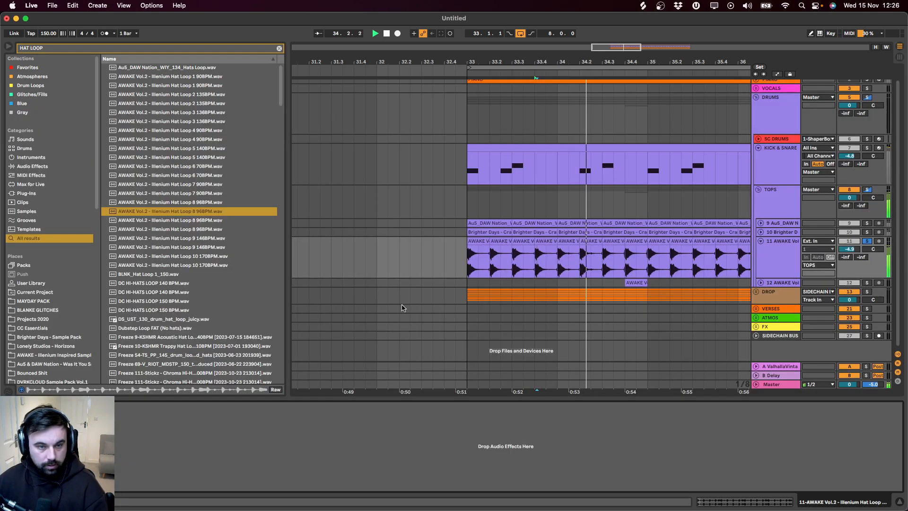
# Step: Duplicate the edited hat clips of bar 33 through bars 34 to 40, leaving no copy past bar 41
pyautogui.press('space')
pyautogui.click(506, 259)
pyautogui.press('super+d')
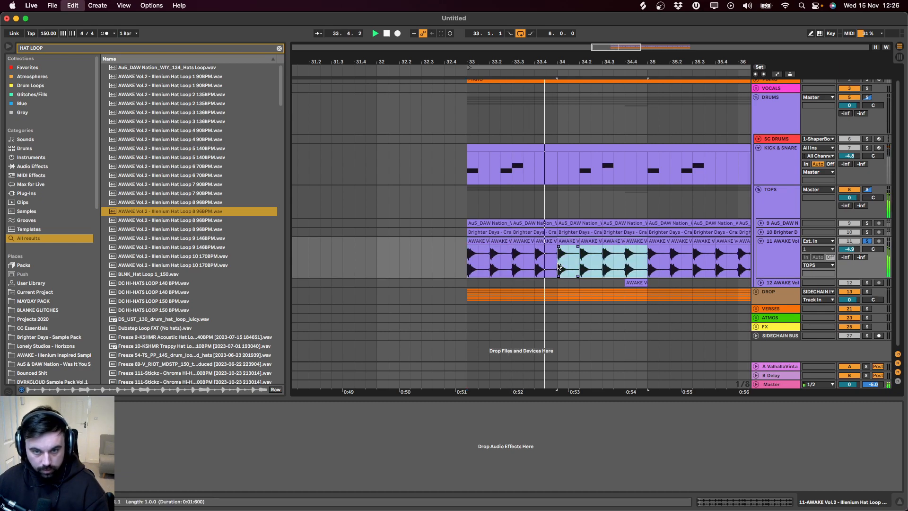
pyautogui.press('super+d')
pyautogui.press('super+d')
pyautogui.press('super+d')
pyautogui.press('super+d')
pyautogui.press('super+d')
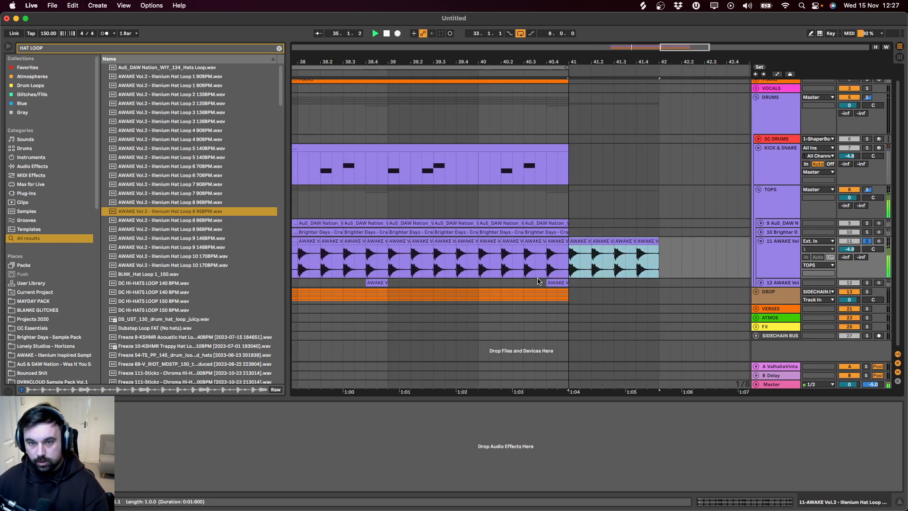
pyautogui.press('super+d')
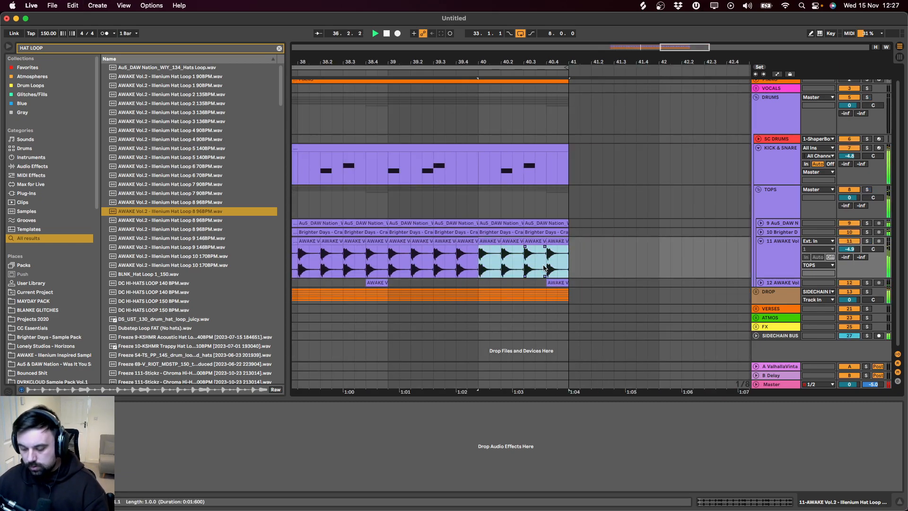
# Step: Fold the 11 AWAKE hat track, add EQ Eight to it and low-cut with band 1 at 245 Hz, Q 0.47
pyautogui.scroll(-5, 411, 269)
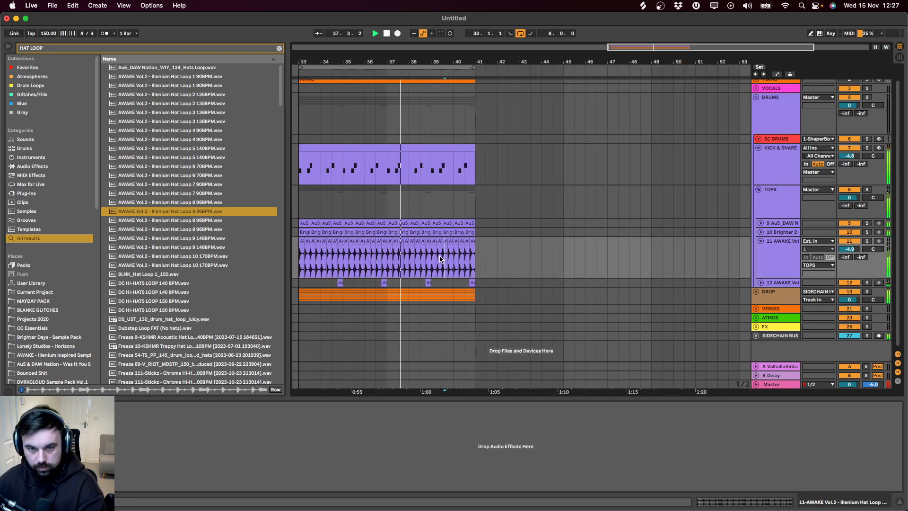
pyautogui.click(760, 241)
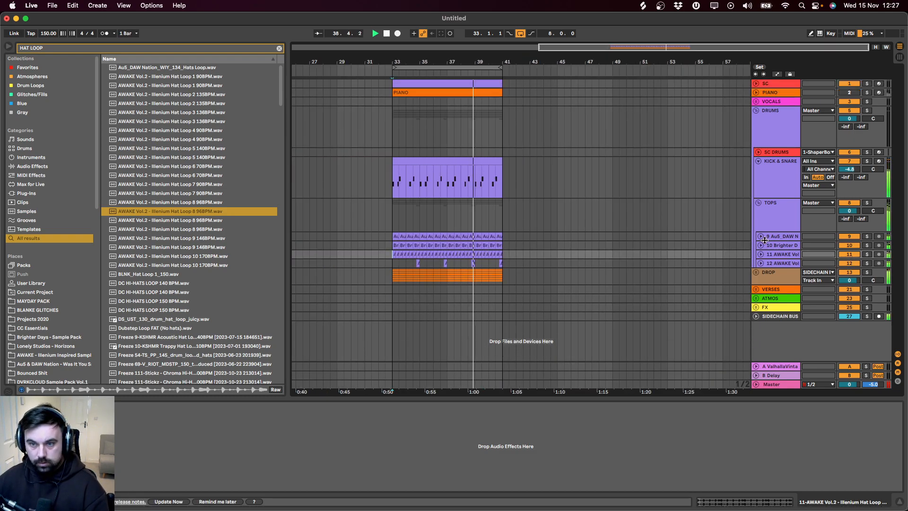
pyautogui.press('super+f')
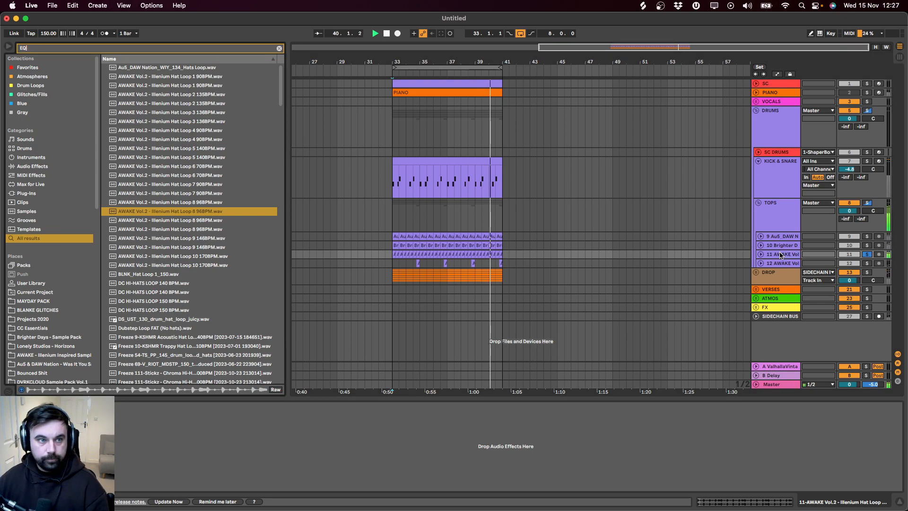
pyautogui.write('EQ')
pyautogui.press('Down')
pyautogui.press('Down')
pyautogui.press('Return')
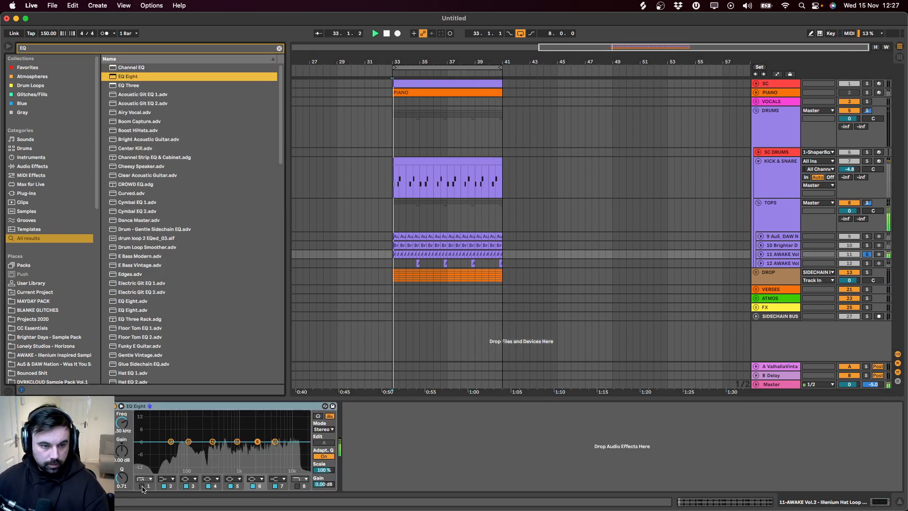
pyautogui.click(141, 485)
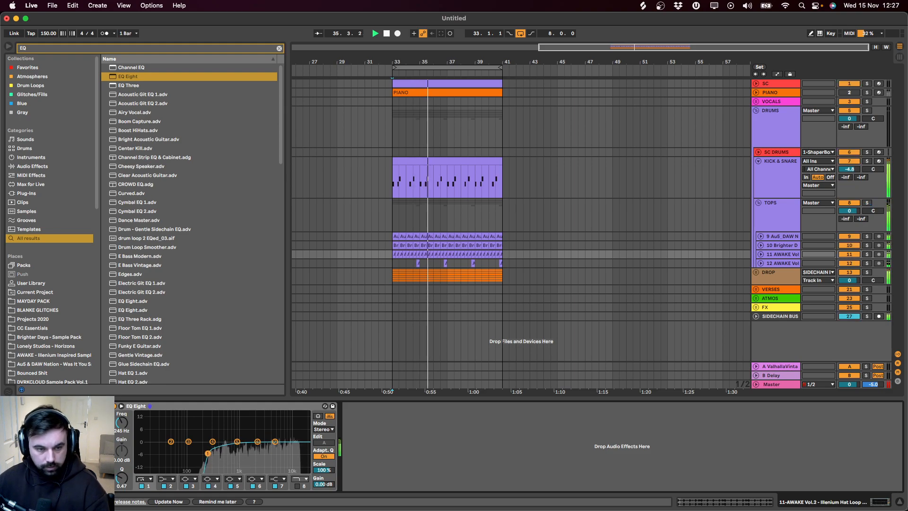
# Step: Fold the TOPS group and 19 Serum track, expand the DROP group and unfold the 20 Serum track
pyautogui.click(758, 202)
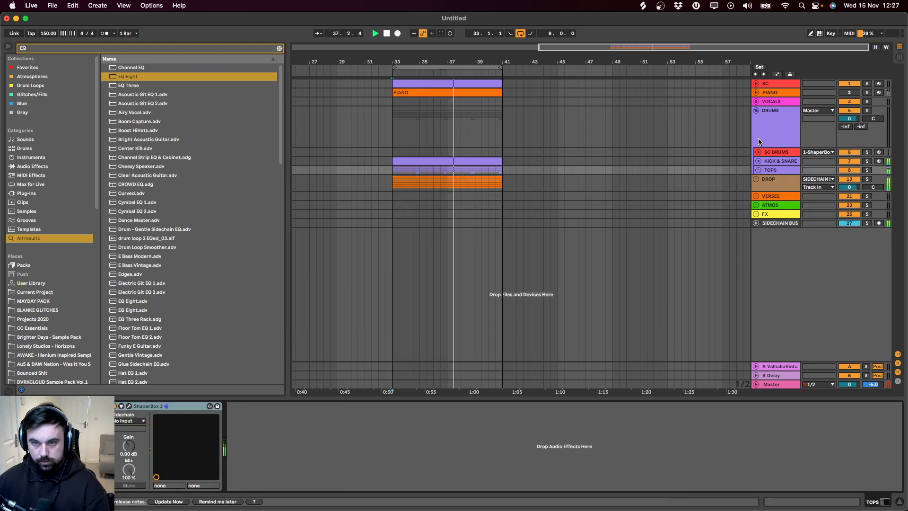
pyautogui.click(756, 179)
pyautogui.click(756, 292)
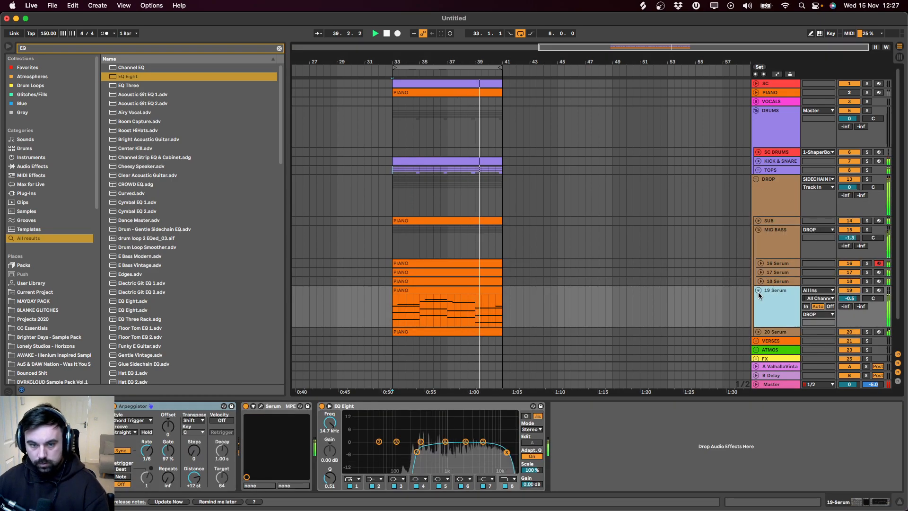
pyautogui.keyDown('alt'); pyautogui.click(758, 291); pyautogui.keyUp('alt')
pyautogui.click(780, 248)
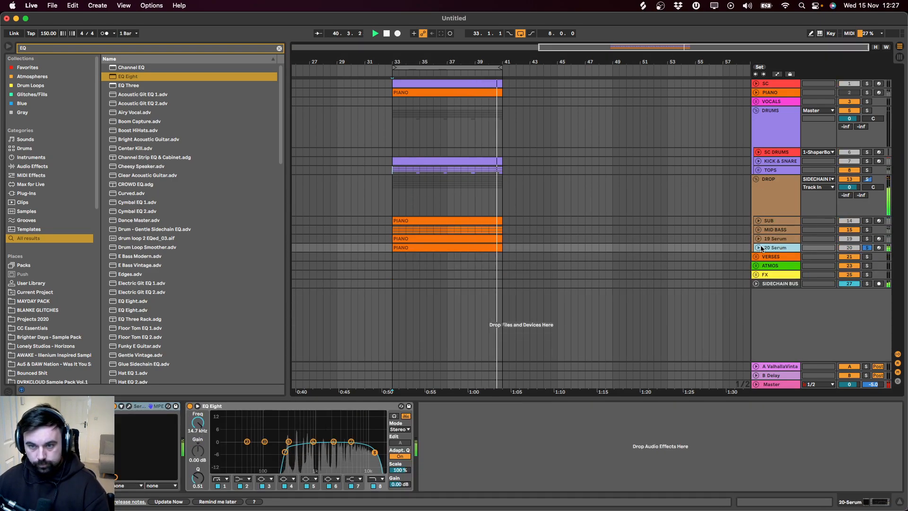
pyautogui.click(758, 247)
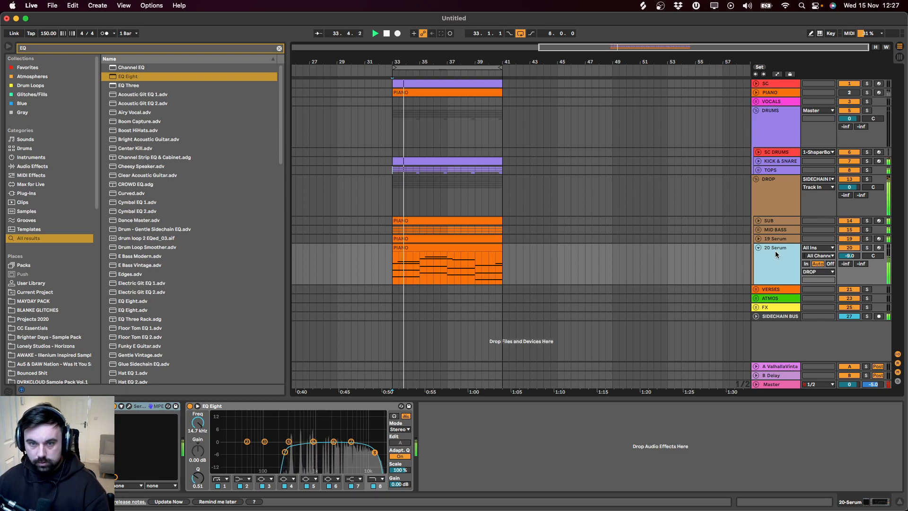
# Step: Stop playback, duplicate the 20 Serum track and solo the copy
pyautogui.press('space')
pyautogui.press('super+d')
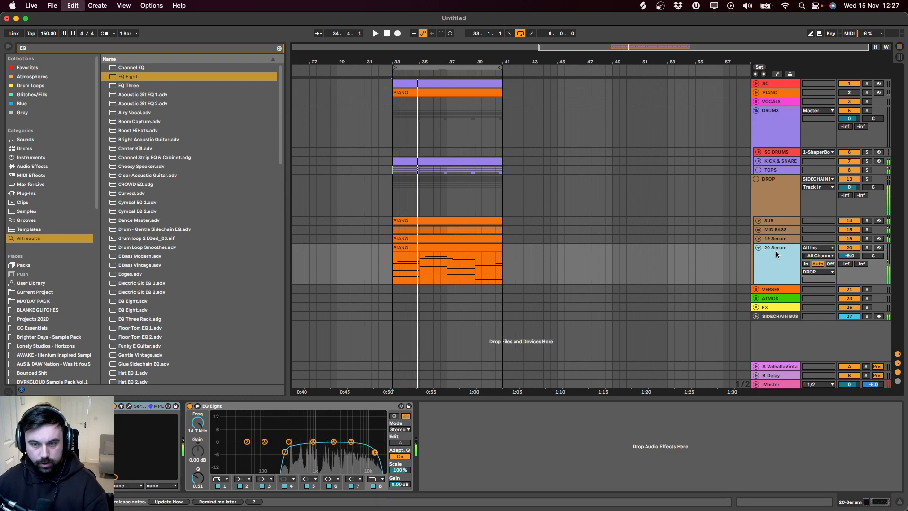
pyautogui.click(866, 289)
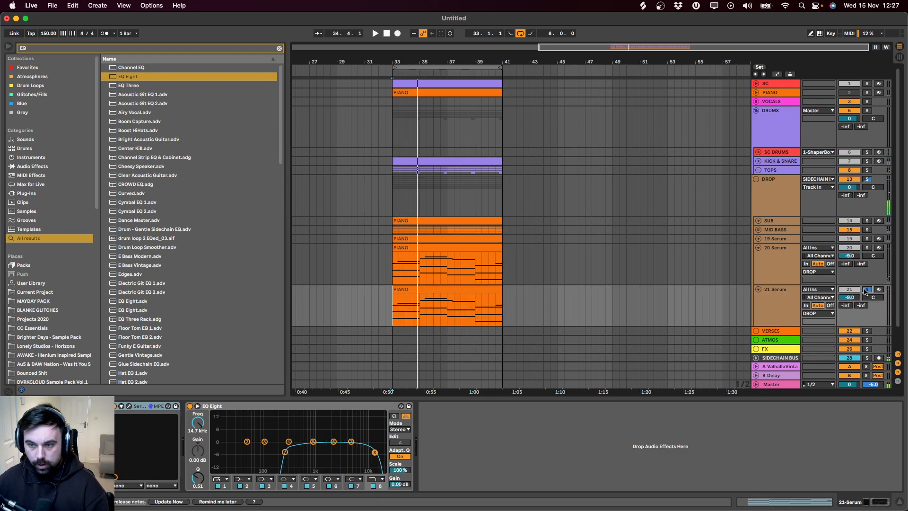
# Step: Search the browser for OMNIS, load Omnisphere on the duplicated track in place of Serum and reposition its window
pyautogui.click(450, 283)
pyautogui.press('super+f')
pyautogui.write('OMNIS')
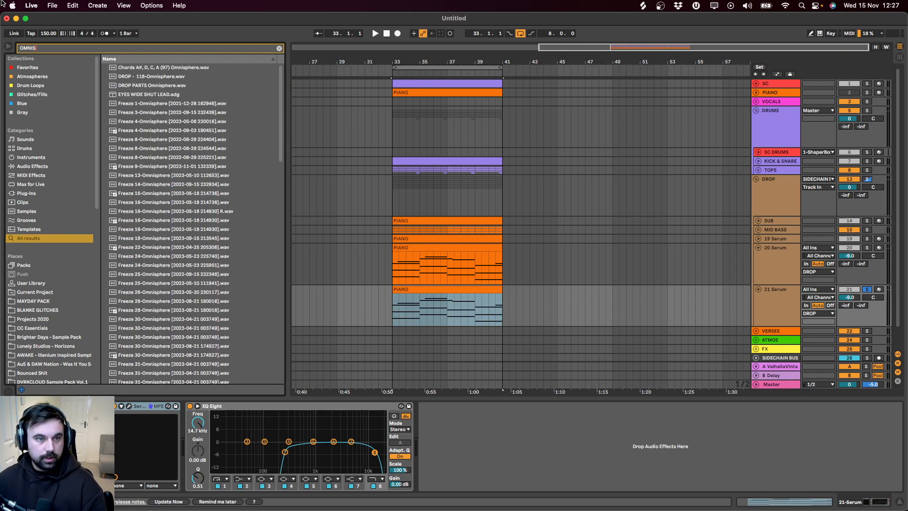
pyautogui.moveTo(280, 141); pyautogui.dragTo(192, 396)
pyautogui.click(125, 370)
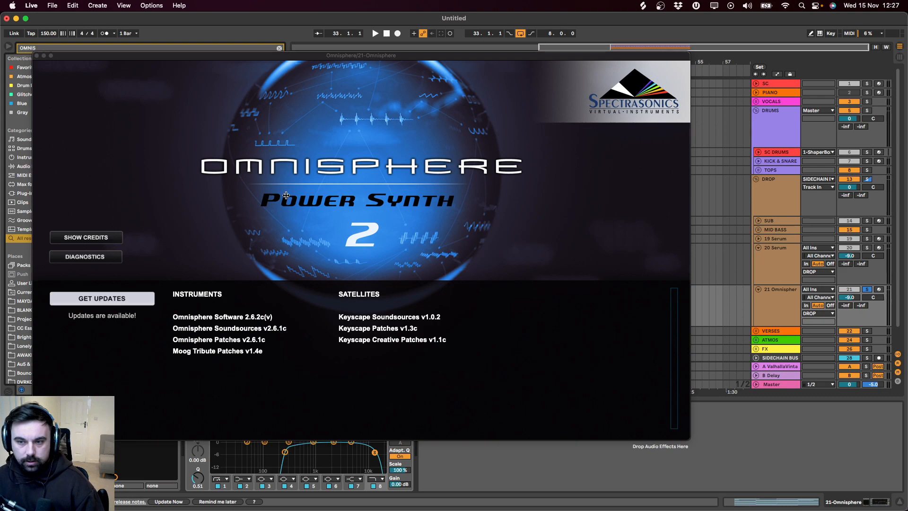
pyautogui.click(397, 227)
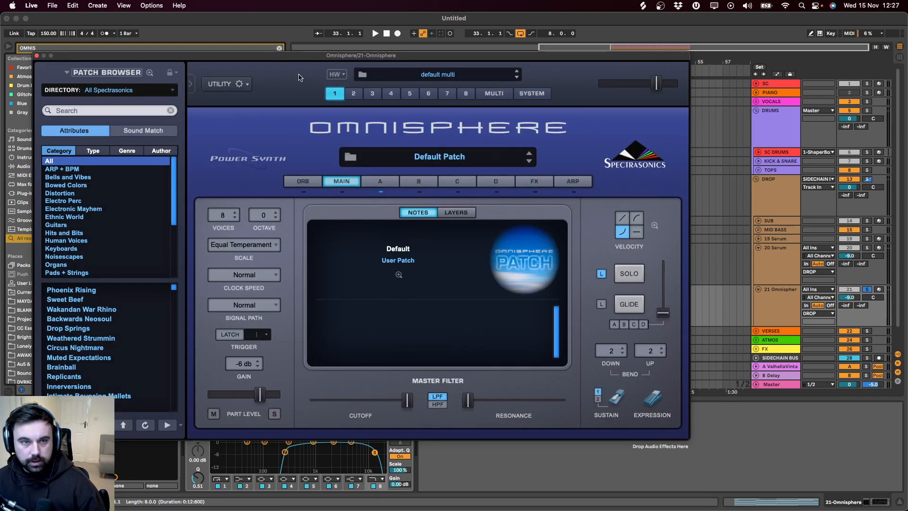
pyautogui.moveTo(299, 57); pyautogui.dragTo(386, 342)
pyautogui.click(426, 291)
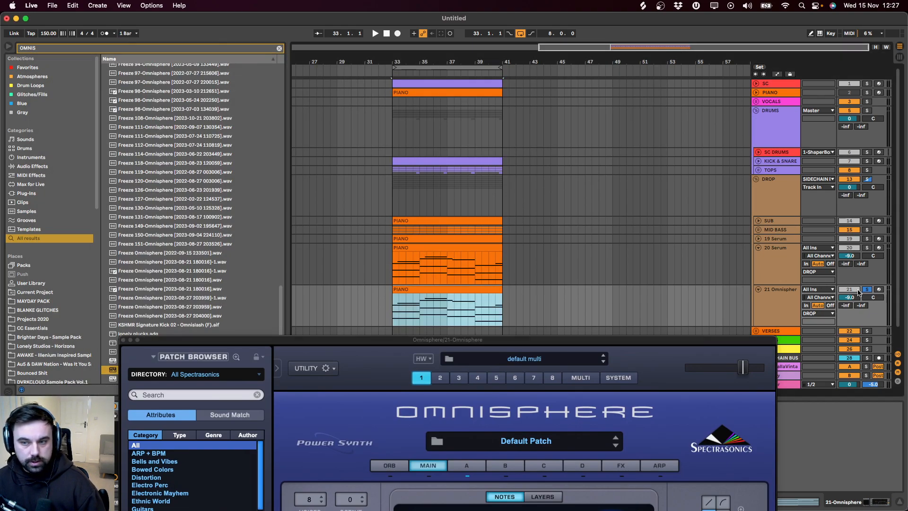
pyautogui.moveTo(570, 342); pyautogui.dragTo(586, 98)
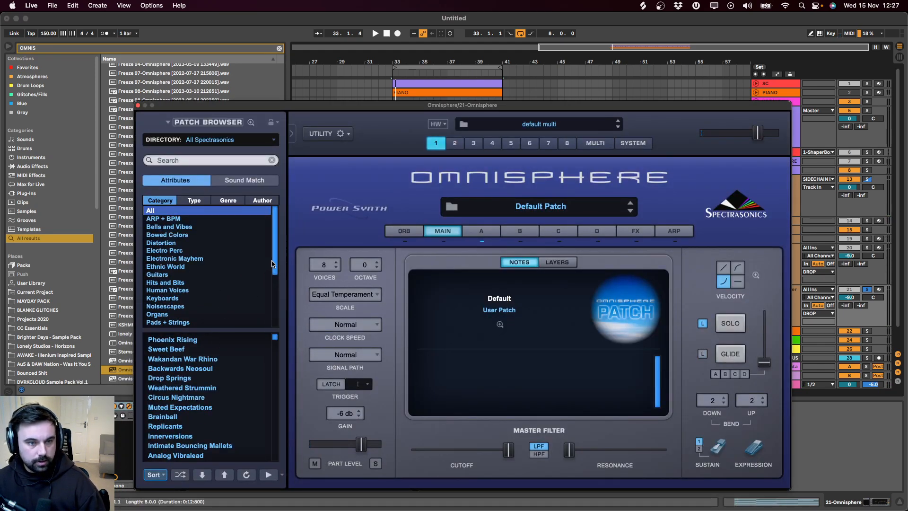
# Step: Filter the Omnisphere patches to Synth Poly, shuffle the list and play the Chiffing Chaff patch
pyautogui.scroll(-5, 186, 290)
pyautogui.click(184, 283)
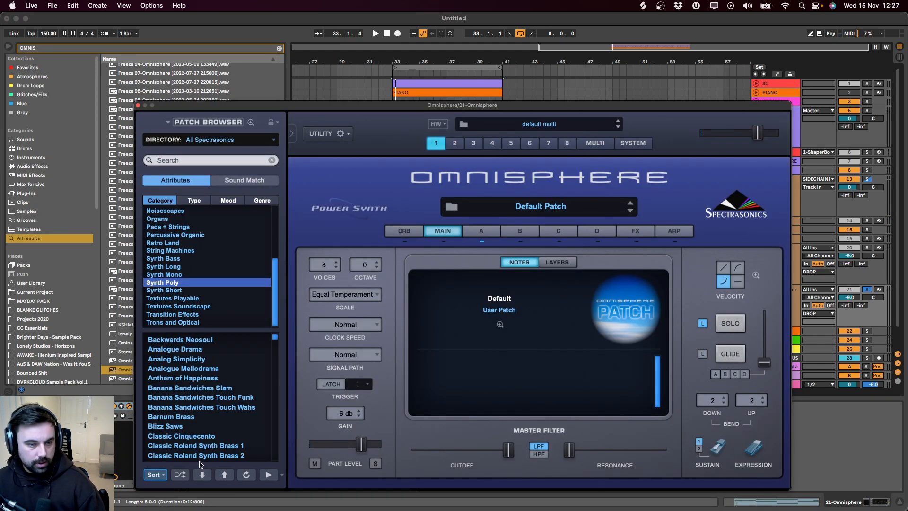
pyautogui.click(183, 474)
pyautogui.click(185, 340)
pyautogui.press('space')
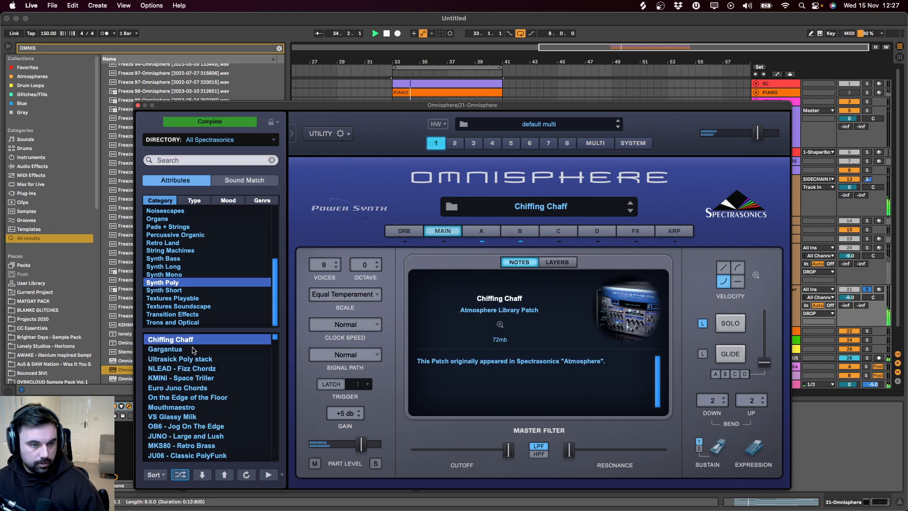
# Step: Audition the Synth Poly patches from Gargantua through OB6 - Jog On The Edge against the chord clip
pyautogui.click(192, 349)
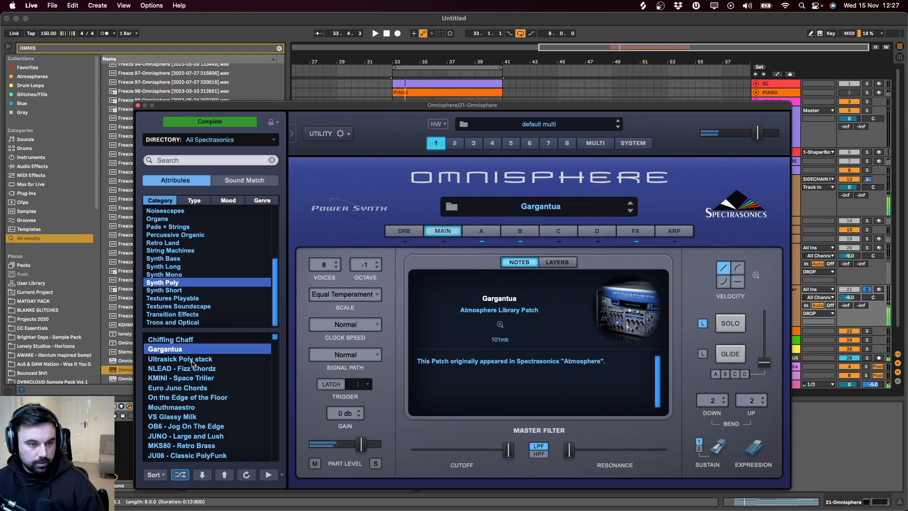
pyautogui.click(192, 360)
pyautogui.press('space')
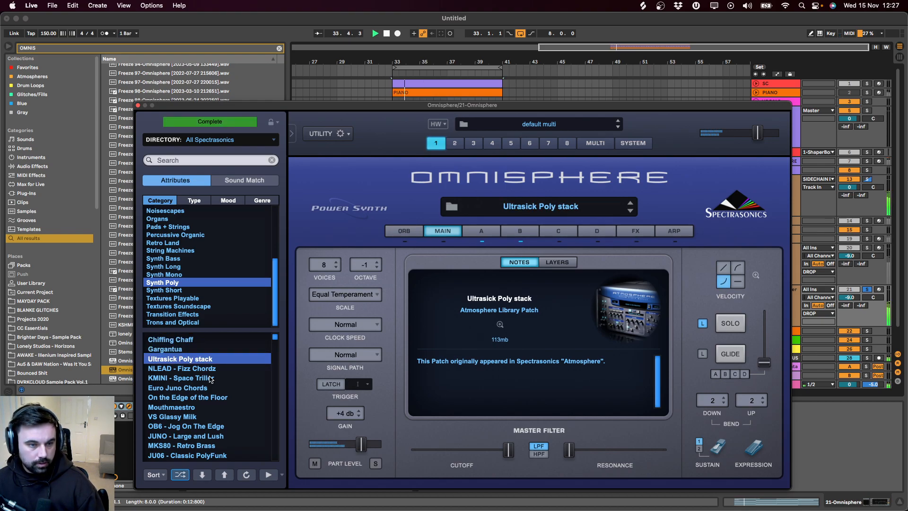
pyautogui.press('Down')
pyautogui.press('Down')
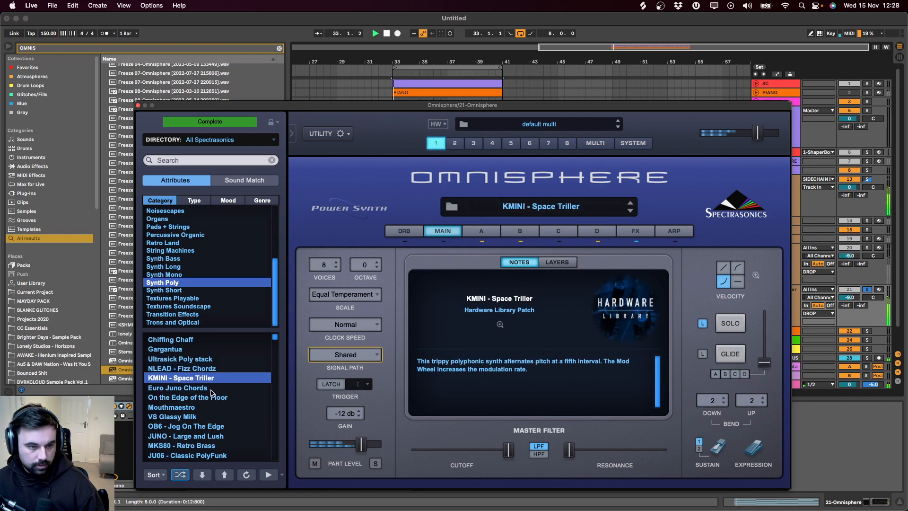
pyautogui.press('Down')
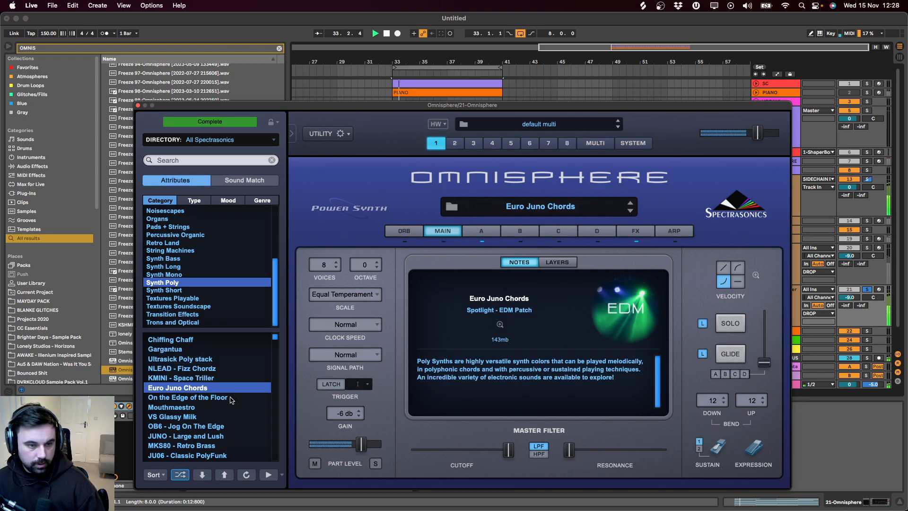
pyautogui.press('Down')
pyautogui.press('space')
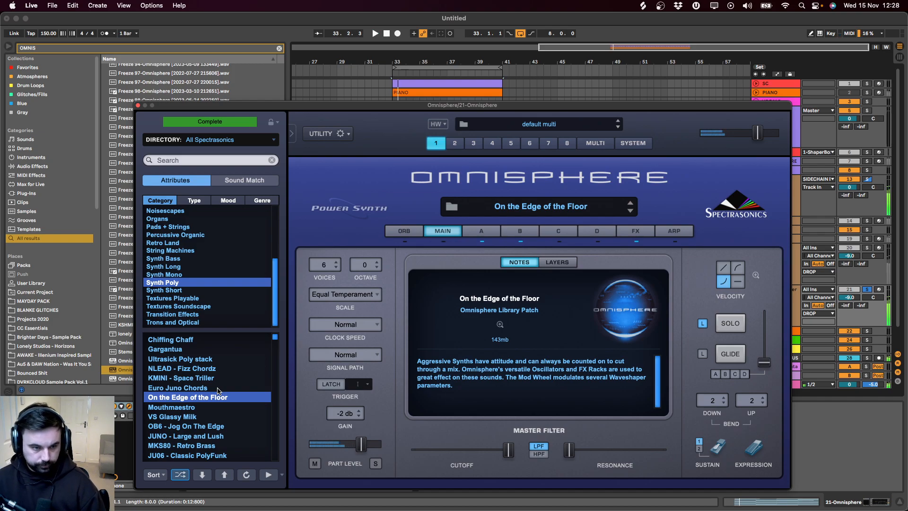
pyautogui.press('Down')
pyautogui.press('Down')
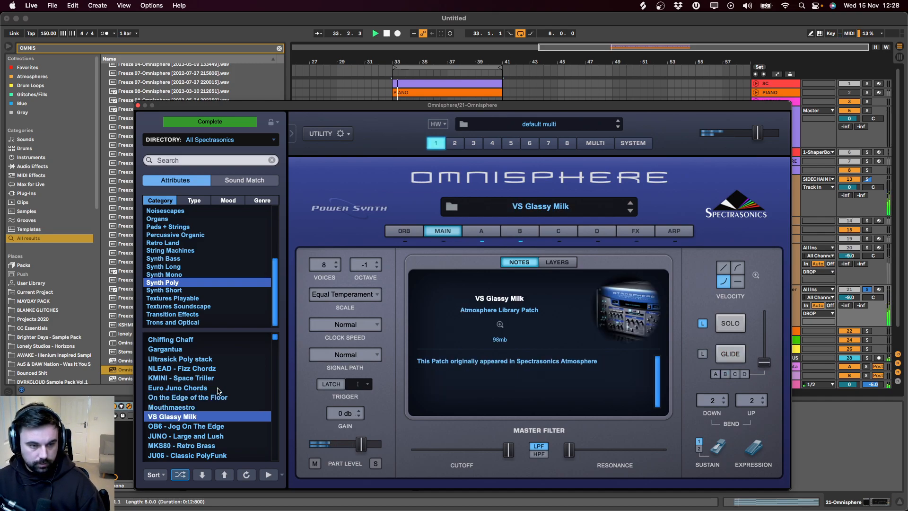
pyautogui.press('Down')
pyautogui.press('space')
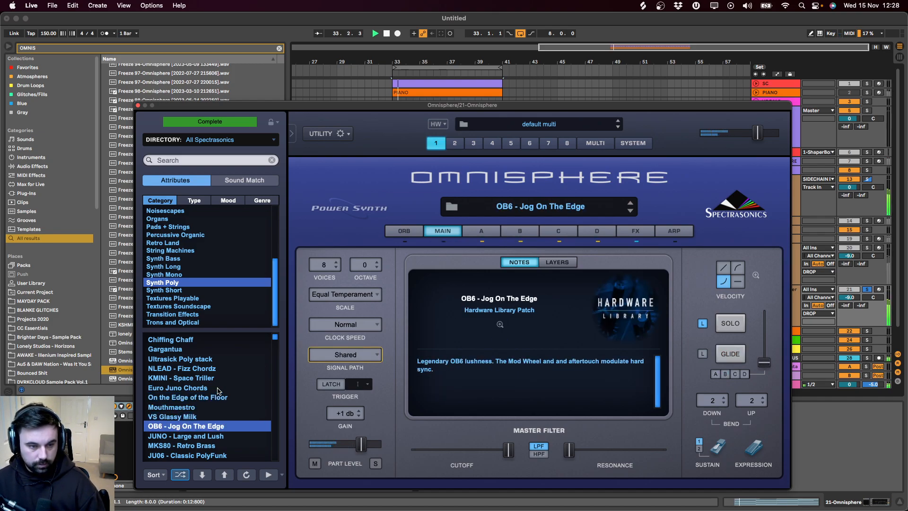
# Step: Audition the Synth Poly patches from JUNO - Large and Lush through JX03 - Ensemble
pyautogui.press('space')
pyautogui.press('Down')
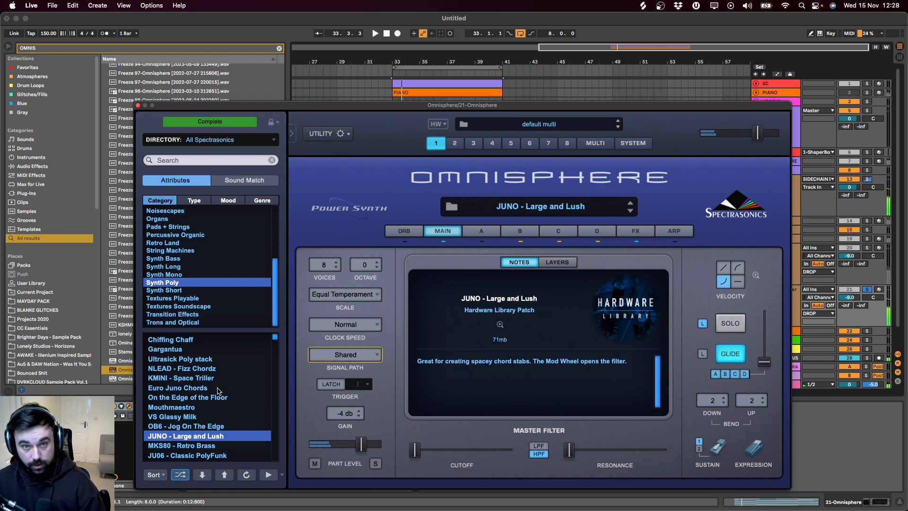
pyautogui.press('Down')
pyautogui.press('space')
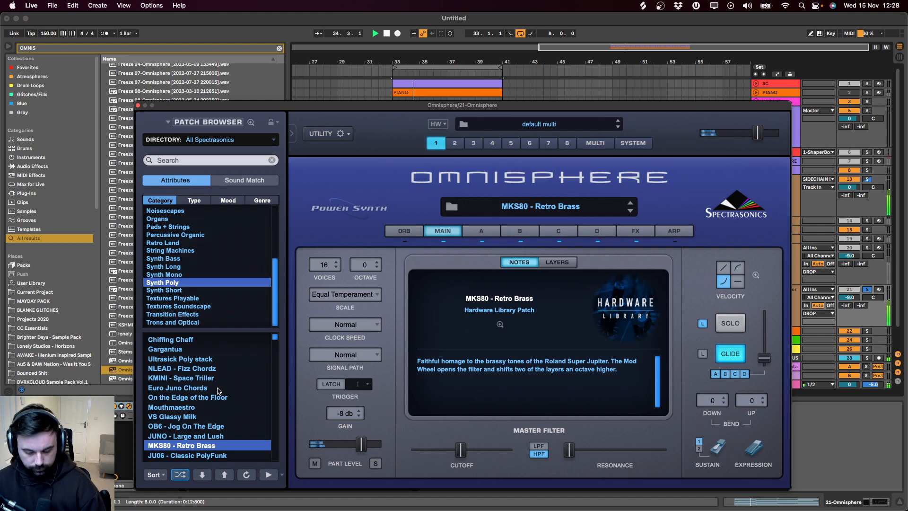
pyautogui.press('space')
pyautogui.press('Down')
pyautogui.press('space')
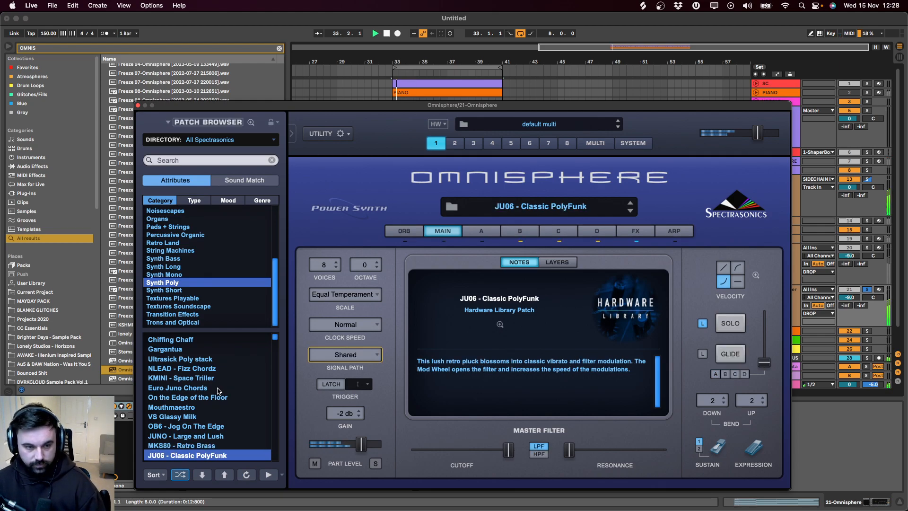
pyautogui.press('Down')
pyautogui.press('Down')
pyautogui.press('Down')
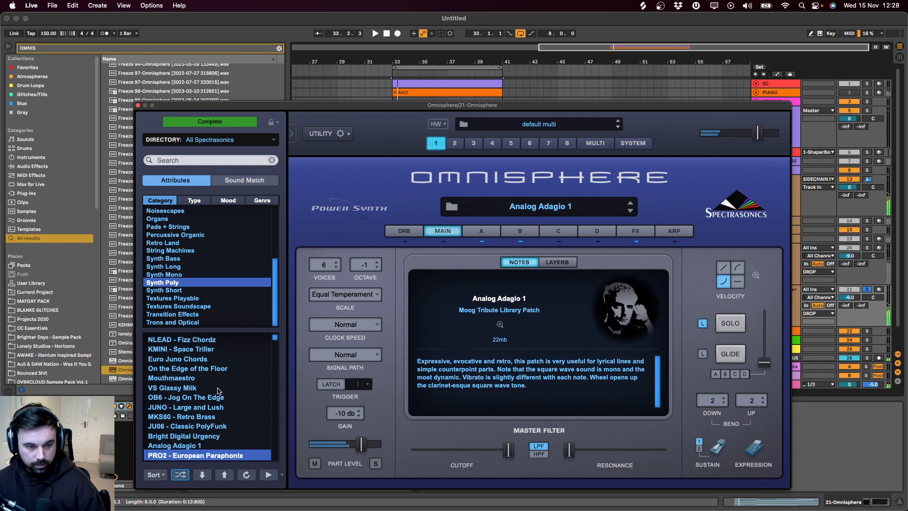
pyautogui.press('Down')
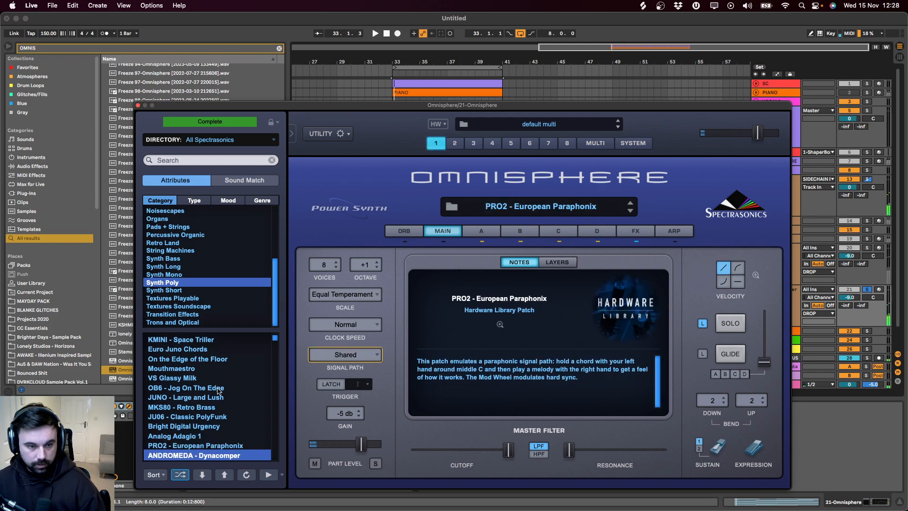
pyautogui.press('space')
pyautogui.press('space')
pyautogui.press('Down')
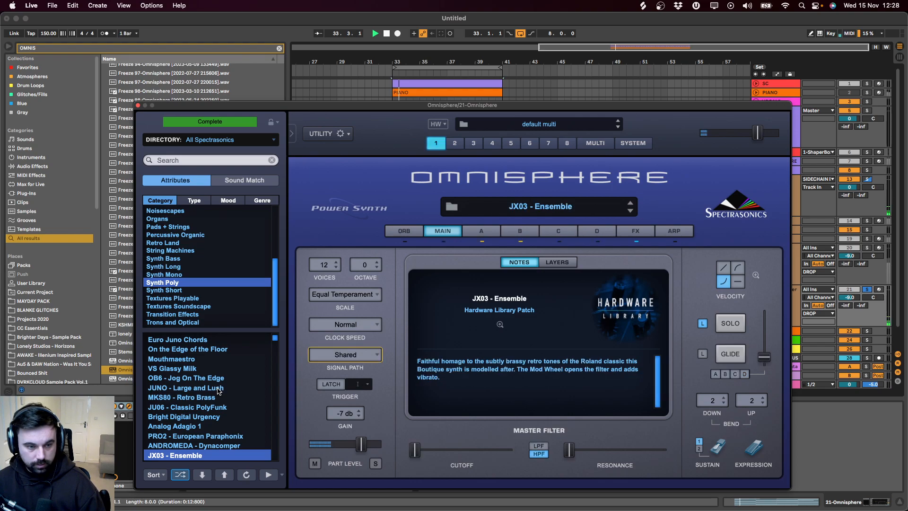
# Step: Set all notes of the Omnisphere track's PIANO clip to velocity 127 and return to the Omnisphere window
pyautogui.click(138, 105)
pyautogui.doubleClick(447, 291)
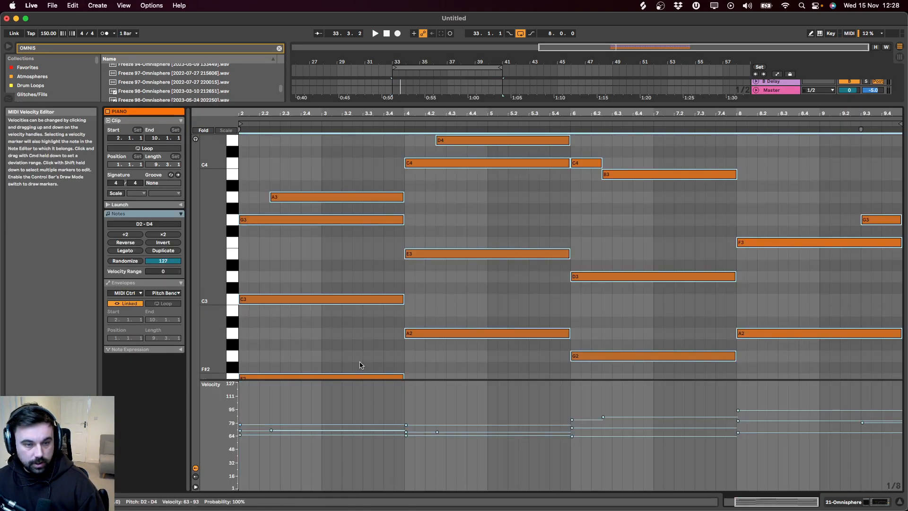
pyautogui.press('super+a')
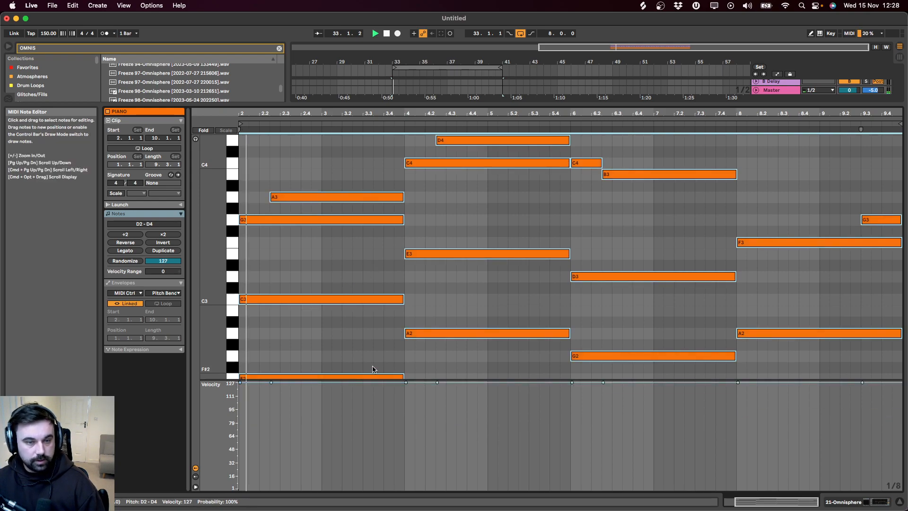
pyautogui.hotkey('shift', 'Tab')
pyautogui.press('super+alt+p')
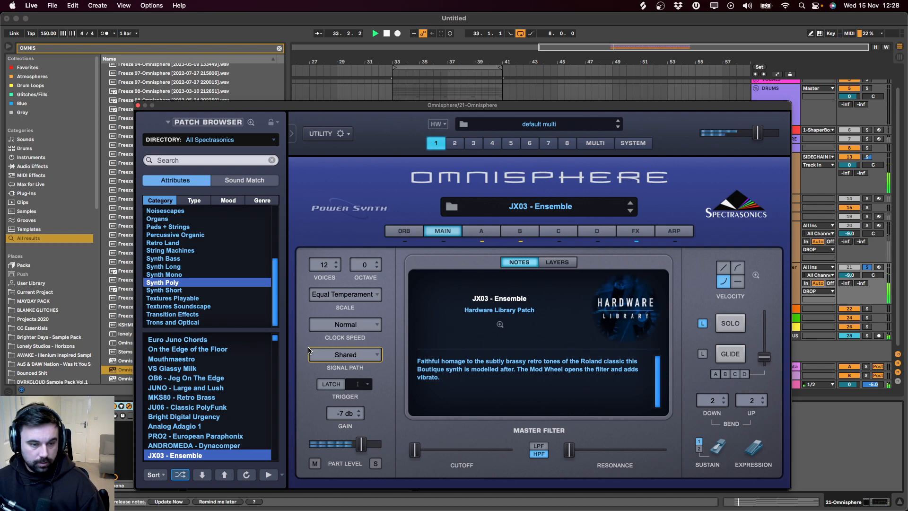
# Step: Step through Koto of the Gods and KPRO - Backwards Brass, then load and play the Elka Glide '75 patch
pyautogui.press('Down')
pyautogui.press('space')
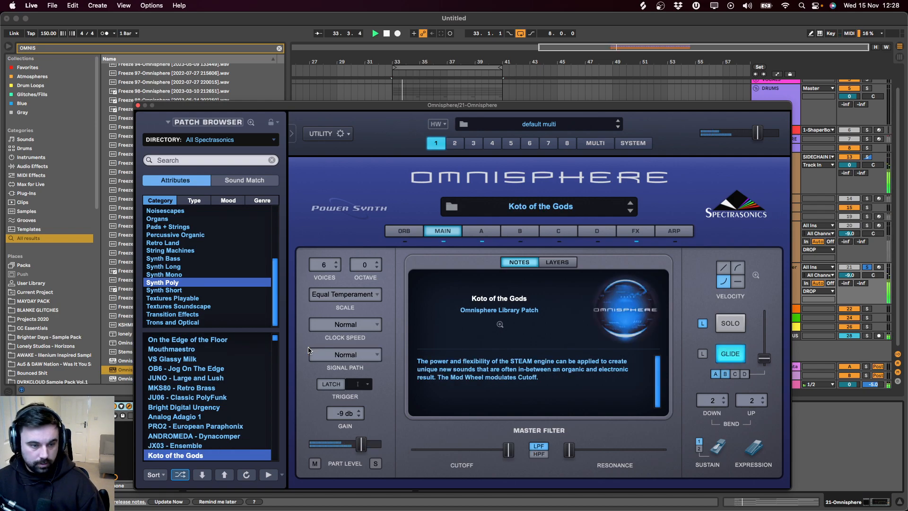
pyautogui.press('Down')
pyautogui.press('space')
pyautogui.press('Down')
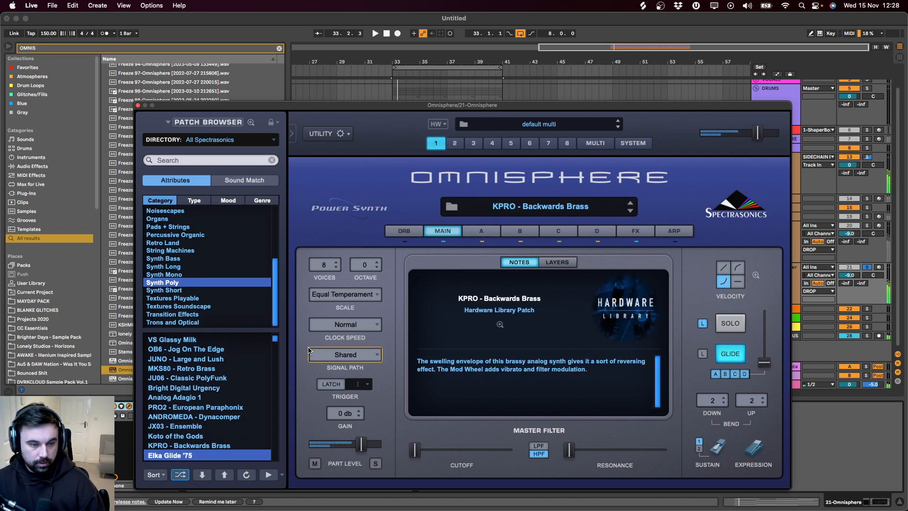
pyautogui.press('space')
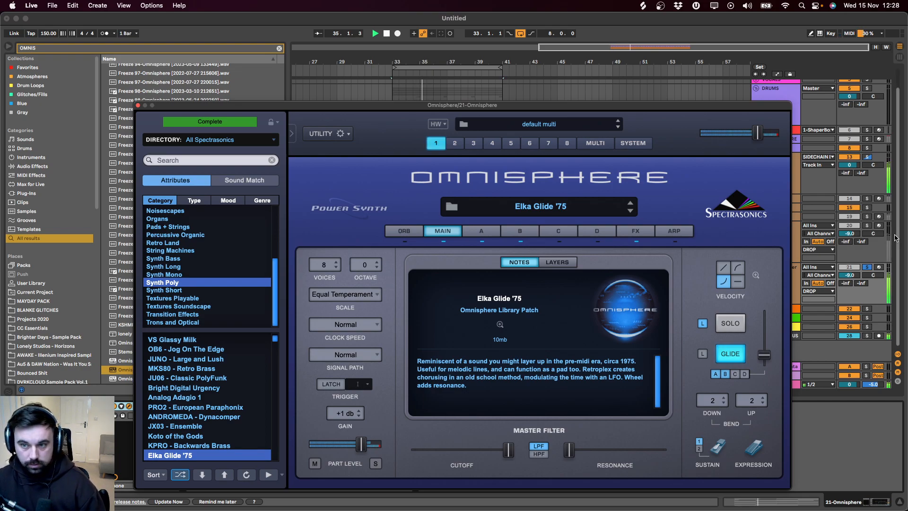
# Step: Solo the two Serum chord tracks alongside Omnisphere, set the Omnisphere track volume to -6.1 dB and close the plug-in window
pyautogui.click(867, 223)
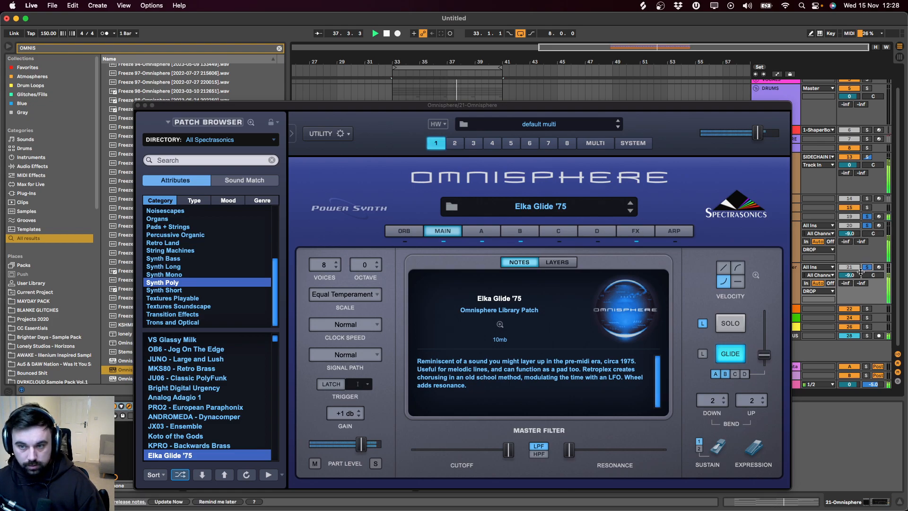
pyautogui.moveTo(861, 272); pyautogui.dragTo(861, 263)
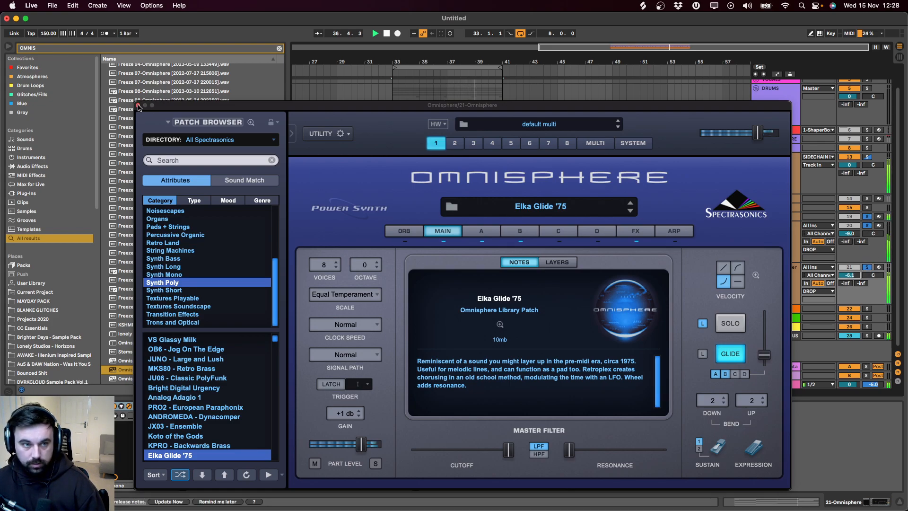
pyautogui.click(138, 105)
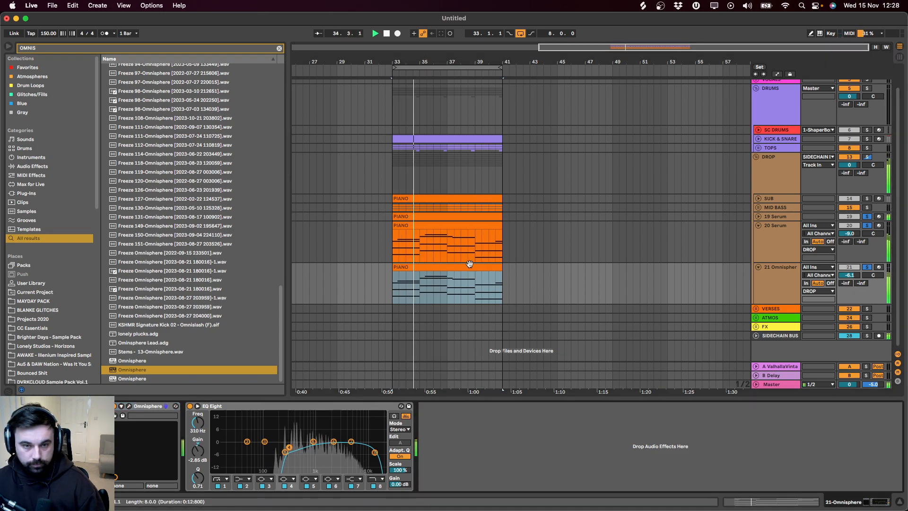
# Step: Add the OTT preset to the Omnisphere track with Amount at 42 % and Output at 12.2 dB
pyautogui.press('super+f')
pyautogui.write('OT')
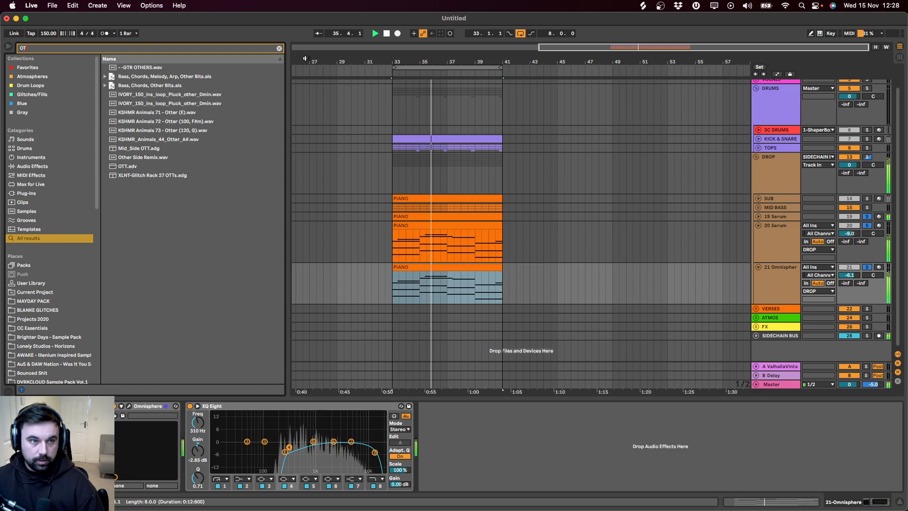
pyautogui.click(128, 166)
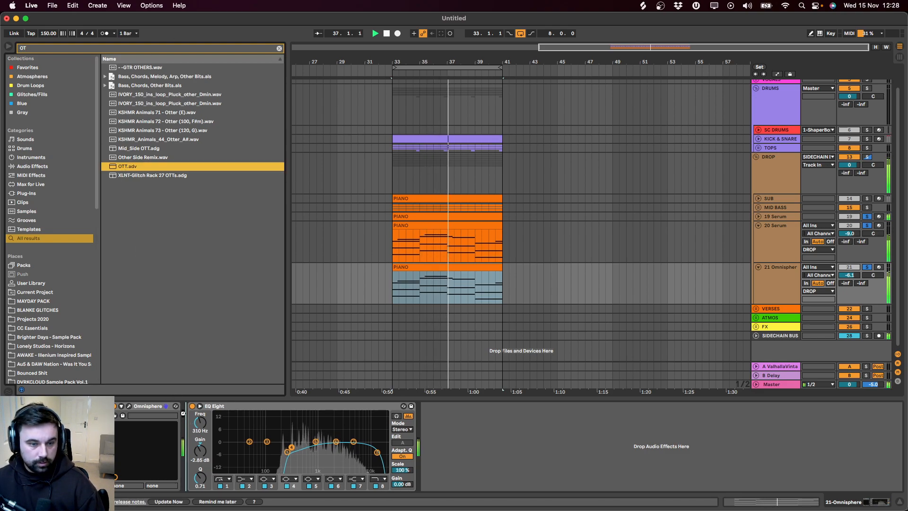
pyautogui.press('Return')
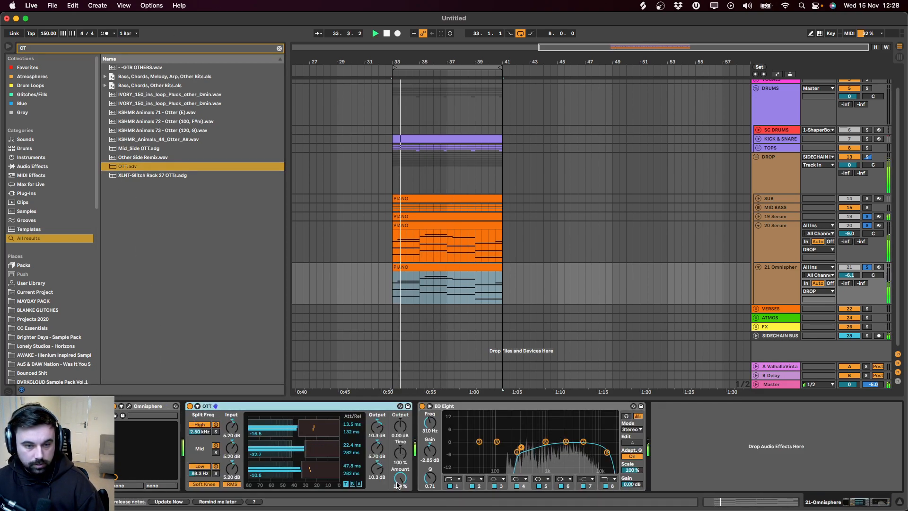
pyautogui.moveTo(398, 484); pyautogui.dragTo(398, 506)
pyautogui.moveTo(400, 426); pyautogui.dragTo(400, 416)
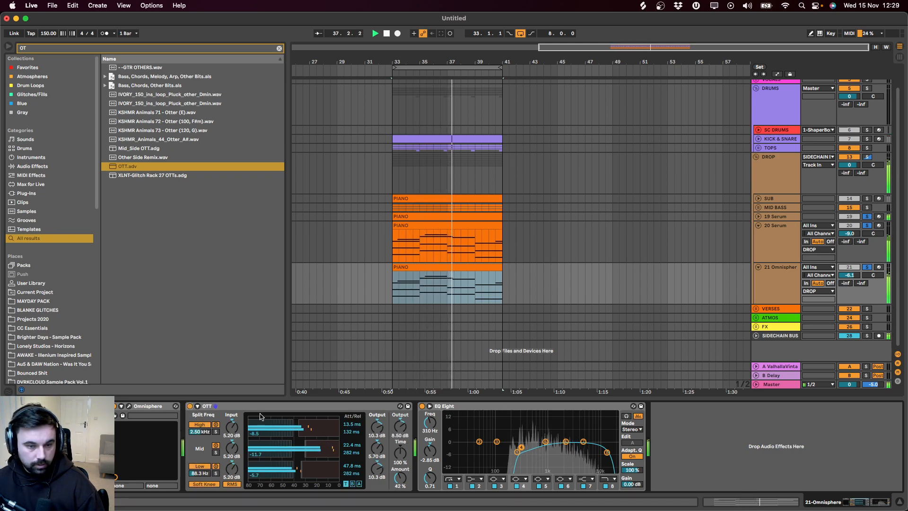
pyautogui.moveTo(400, 425); pyautogui.dragTo(400, 412)
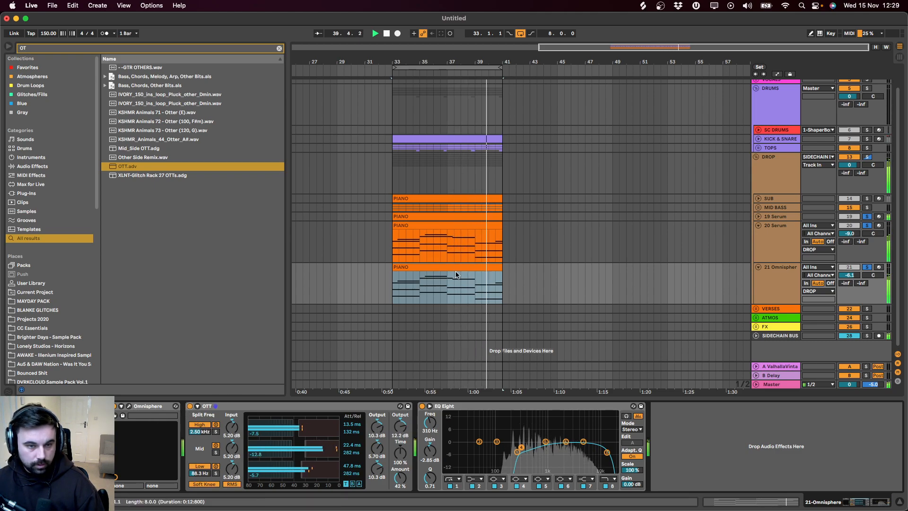
# Step: Turn off the solos to hear Omnisphere in the full mix, and fold all tracks in the DROP group
pyautogui.press('space')
pyautogui.press('space')
pyautogui.click(867, 266)
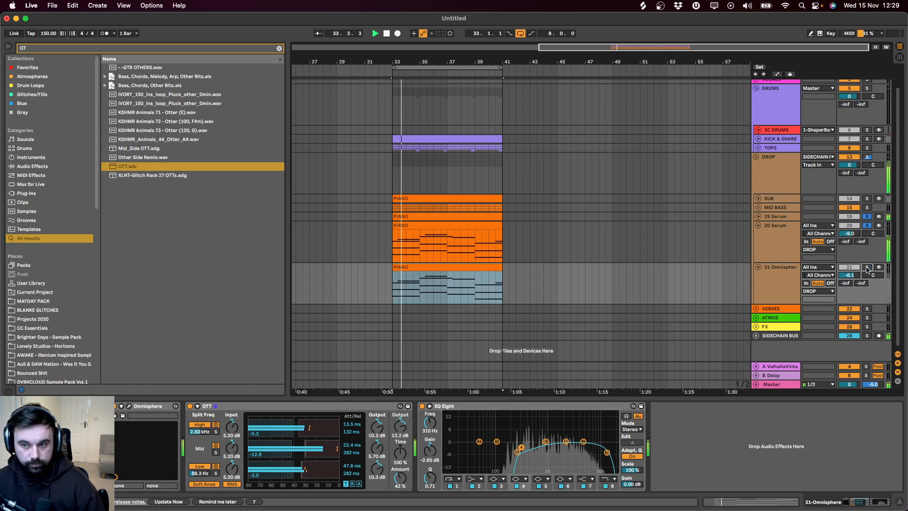
pyautogui.click(459, 268)
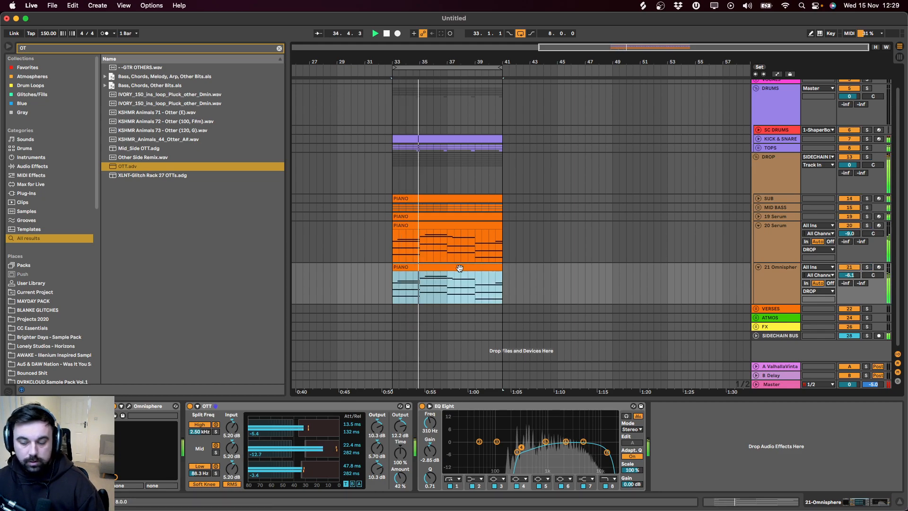
pyautogui.keyDown('alt'); pyautogui.click(758, 266); pyautogui.keyUp('alt')
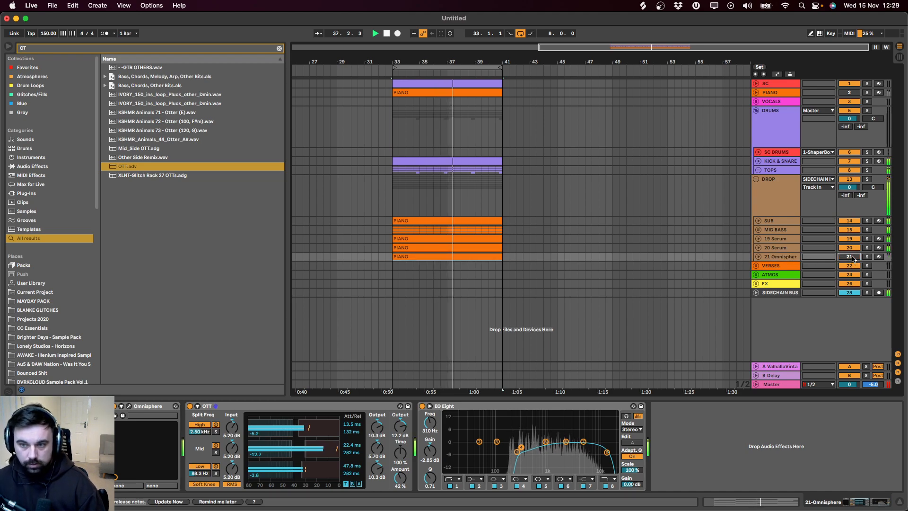
pyautogui.press('space')
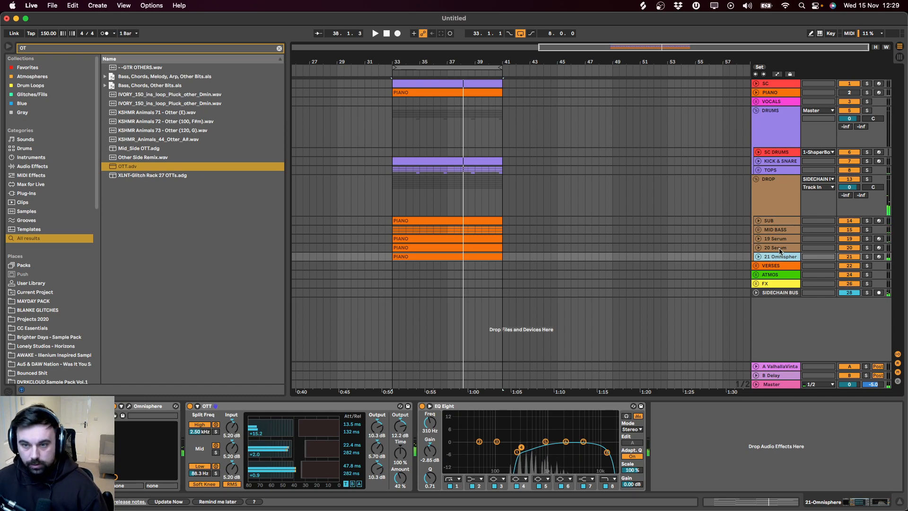
# Step: Group the two Serum chord tracks and the Omnisphere track, name the group CHORDS and fold it
pyautogui.keyDown('shift'); pyautogui.click(772, 240); pyautogui.keyUp('shift')
pyautogui.press('super+g')
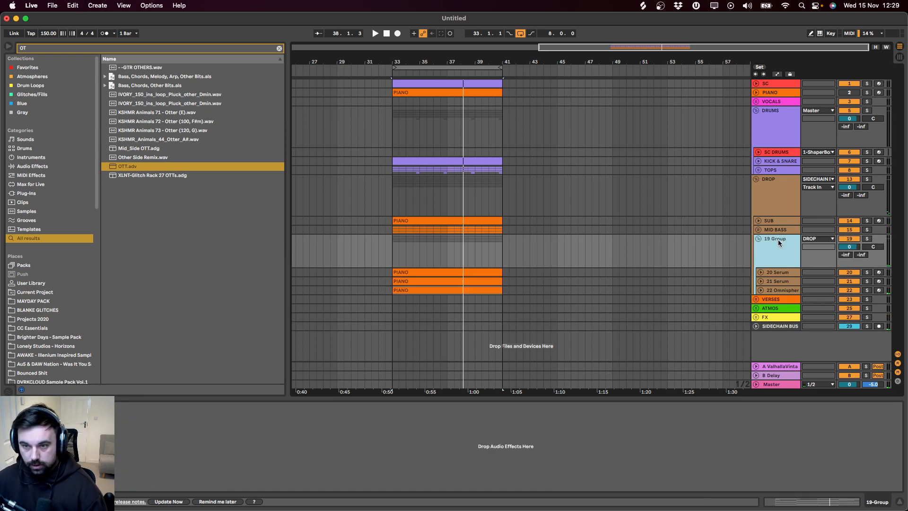
pyautogui.press('space')
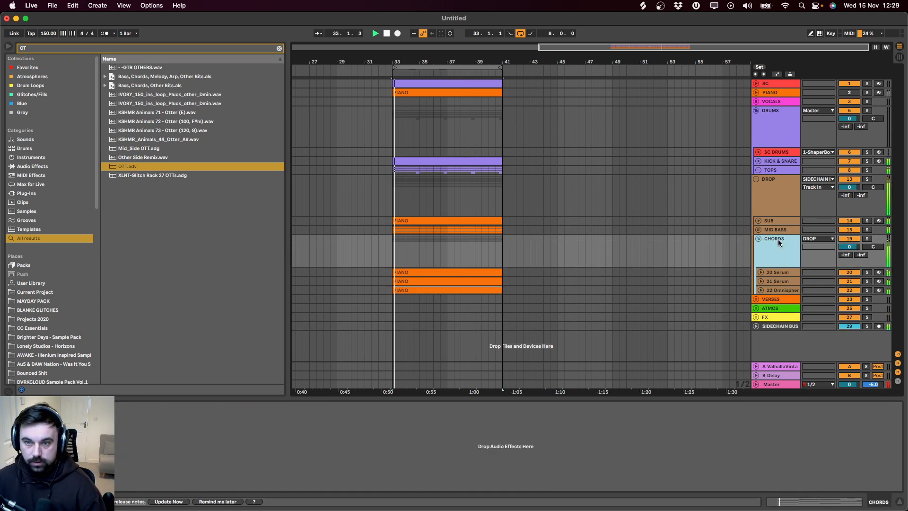
pyautogui.click(758, 238)
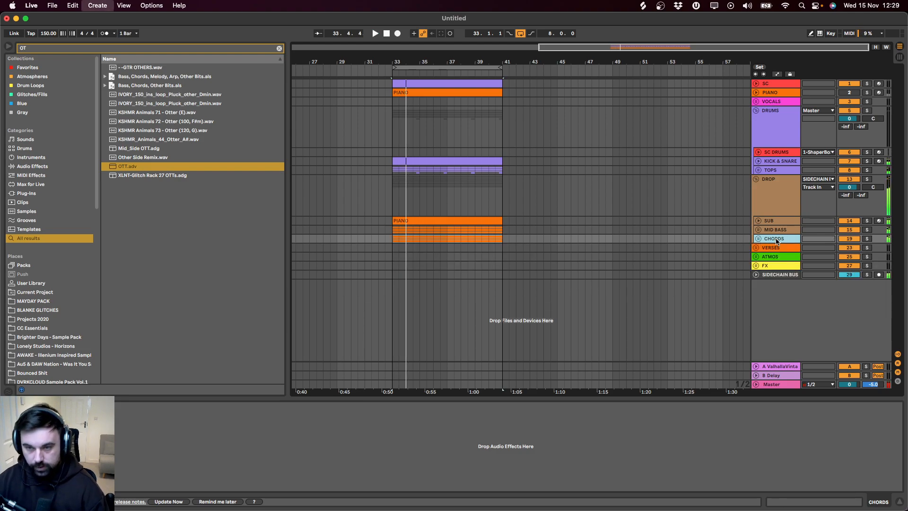
# Step: Insert a MIDI track below the CHORDS group and load Serum on it
pyautogui.press('super+shift+t')
pyautogui.write('SERUM')
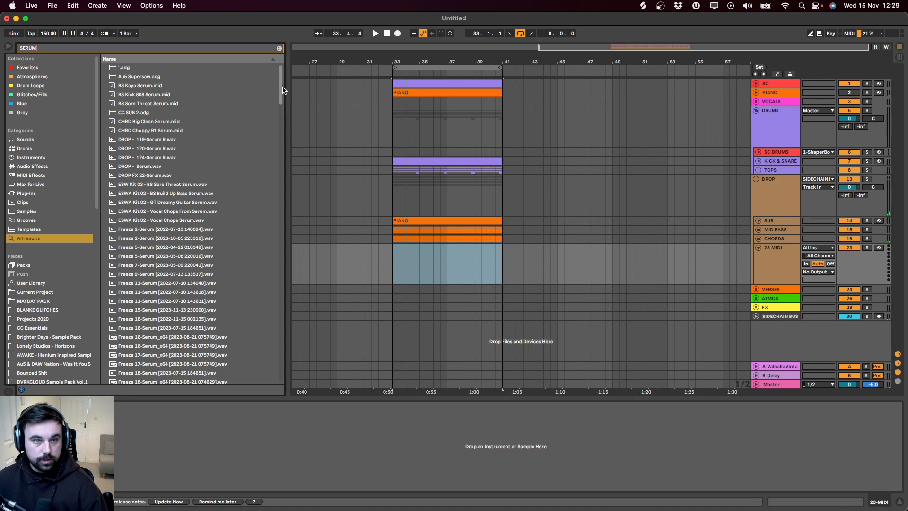
pyautogui.scroll(-15, 253, 283)
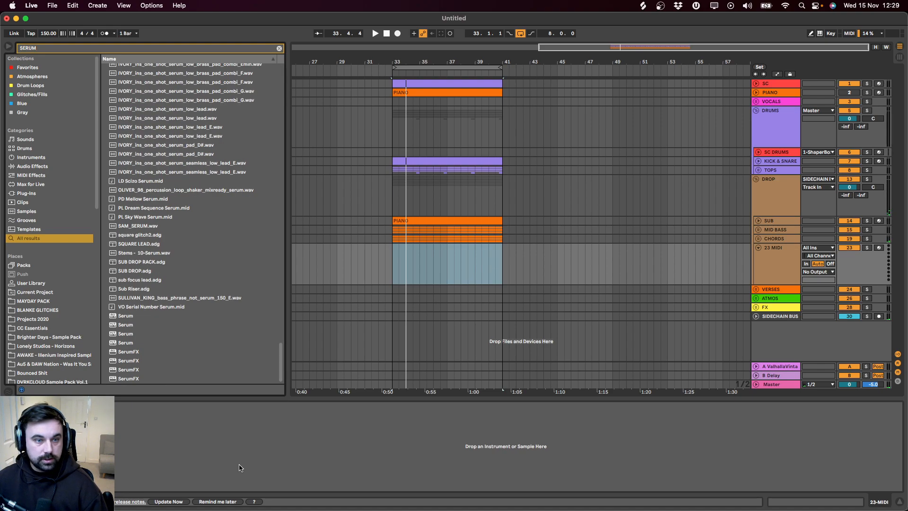
pyautogui.moveTo(118, 326); pyautogui.dragTo(398, 267)
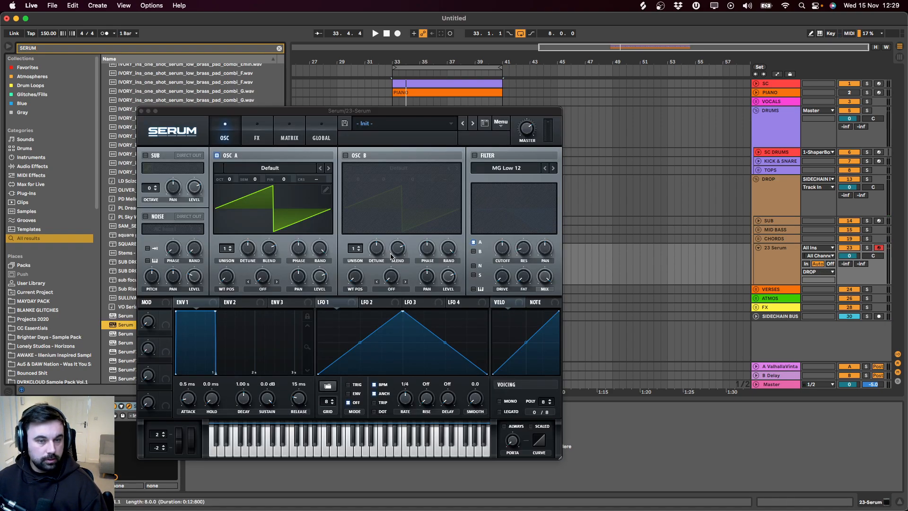
# Step: Load the Square Lead - CC preset from the user CC PACK folder in Serum and close the plug-in window
pyautogui.click(378, 127)
pyautogui.moveTo(373, 239)
pyautogui.moveTo(473, 249)
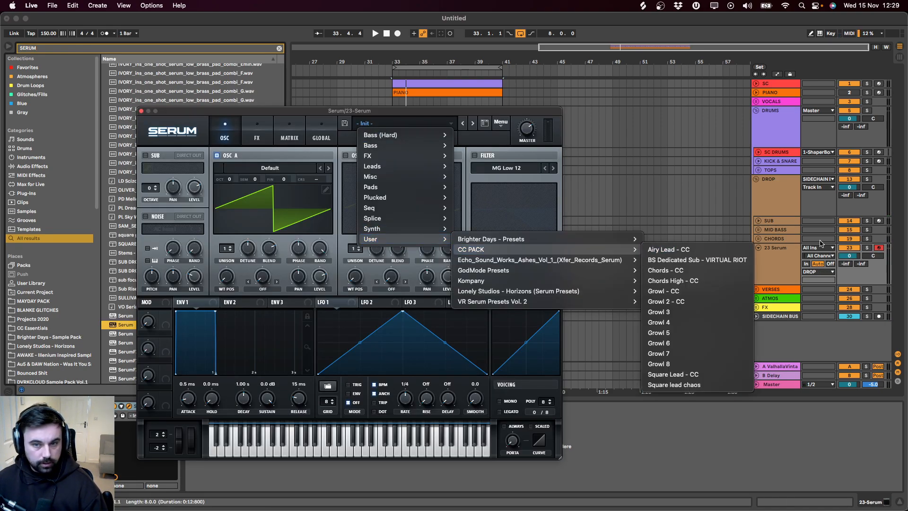
pyautogui.click(722, 374)
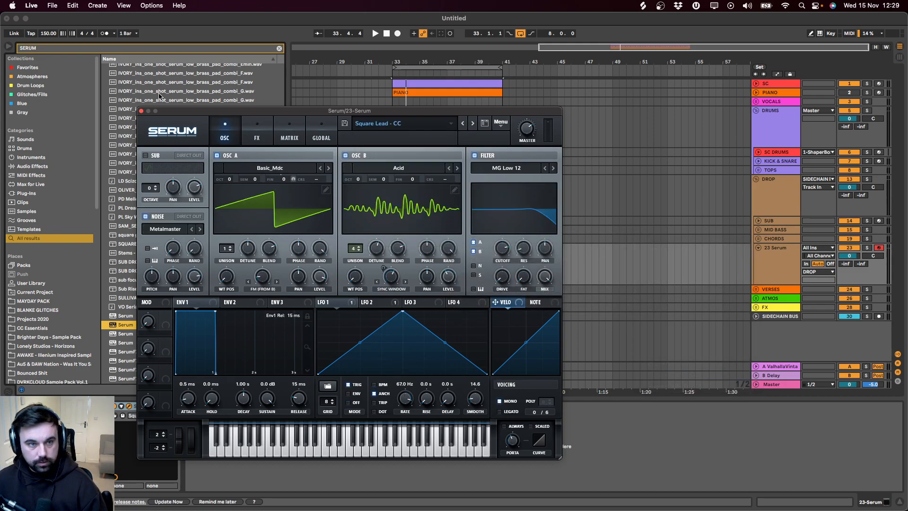
pyautogui.click(141, 111)
# Step: Unfold the CHORDS group and copy the Omnisphere PIANO clip onto the new Serum track at bar 33
pyautogui.click(392, 266)
pyautogui.press('space')
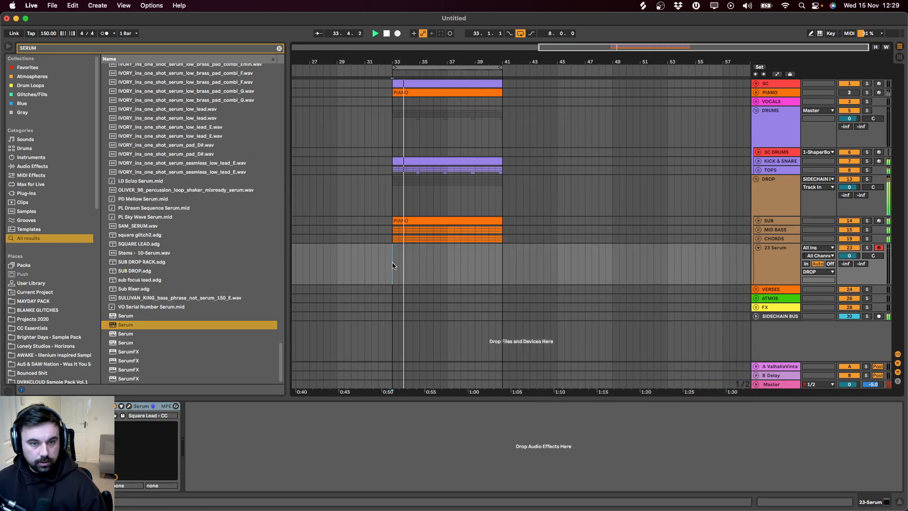
pyautogui.click(491, 239)
pyautogui.press('Right')
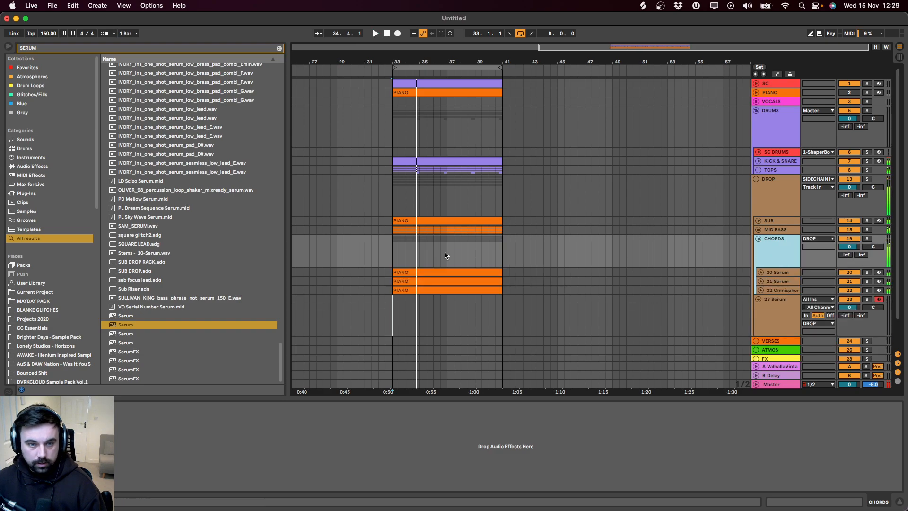
pyautogui.moveTo(428, 288); pyautogui.dragTo(430, 317)
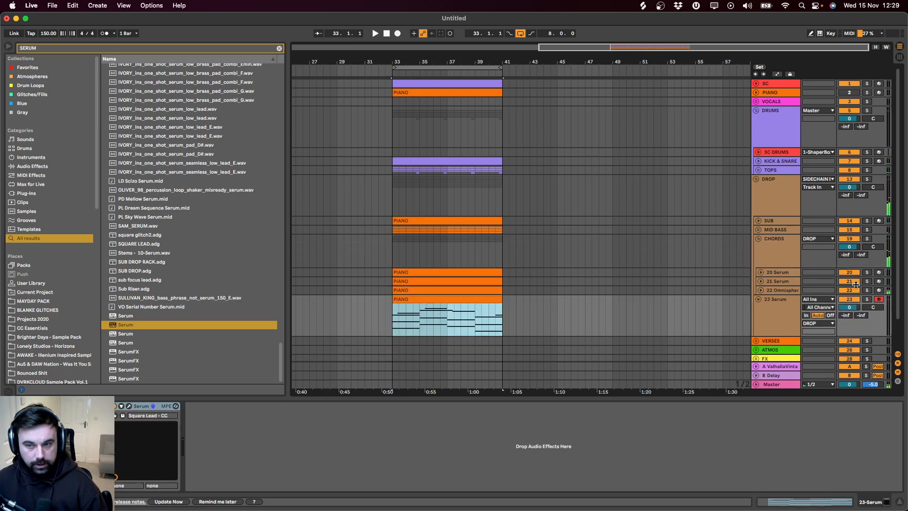
# Step: Solo the new Serum track and delete the lower chord notes from its PIANO clip, keeping only the top melody
pyautogui.click(867, 299)
pyautogui.doubleClick(431, 299)
pyautogui.scroll(-2, 320, 235)
pyautogui.click(345, 237)
pyautogui.scroll(2, 284, 253)
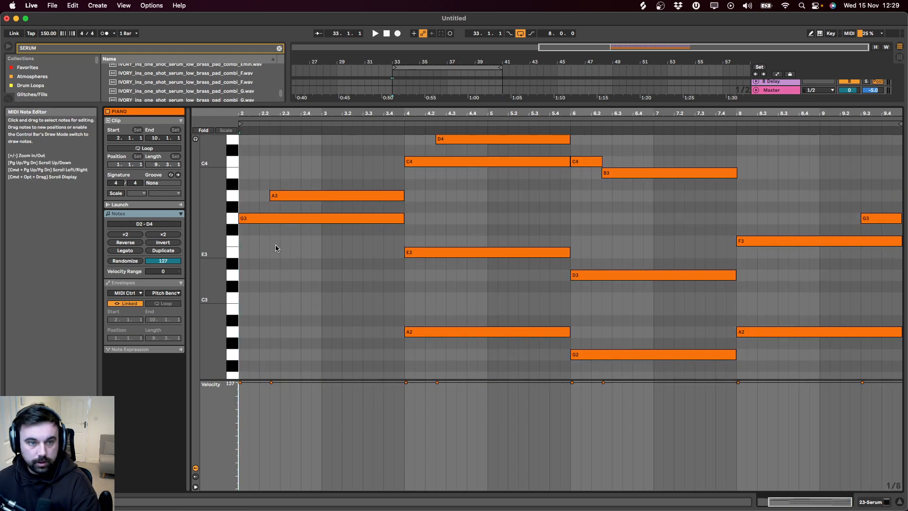
pyautogui.moveTo(302, 379); pyautogui.dragTo(302, 457)
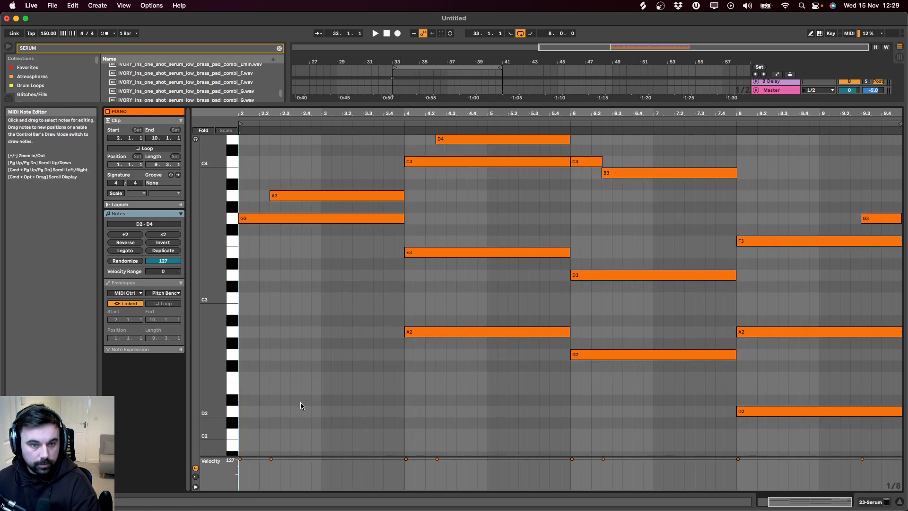
pyautogui.moveTo(213, 337); pyautogui.dragTo(203, 337)
pyautogui.moveTo(478, 263); pyautogui.dragTo(544, 345)
pyautogui.press('Delete')
pyautogui.moveTo(628, 284); pyautogui.dragTo(699, 359)
pyautogui.press('Delete')
pyautogui.moveTo(793, 300); pyautogui.dragTo(851, 397)
pyautogui.press('Delete')
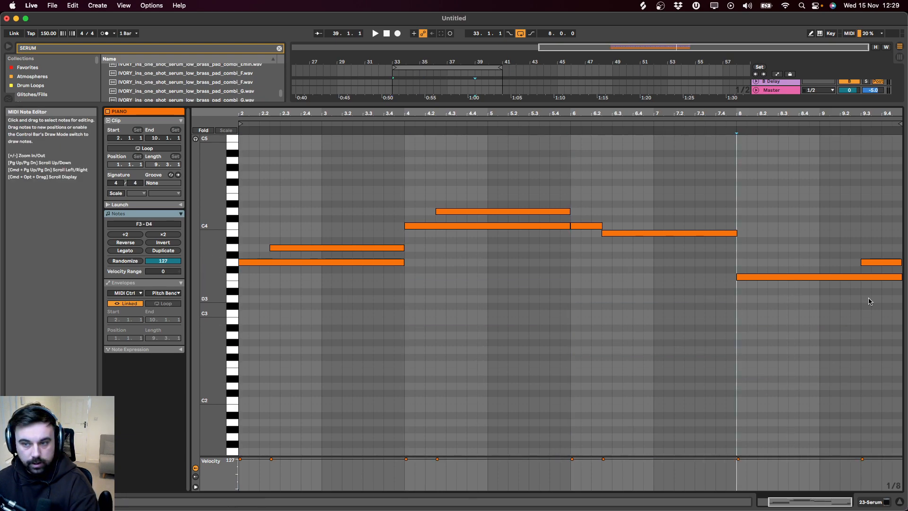
# Step: Make all remaining melody notes legato and set the soloed Serum lead track's volume to -4.1 dB during playback
pyautogui.press('super+a')
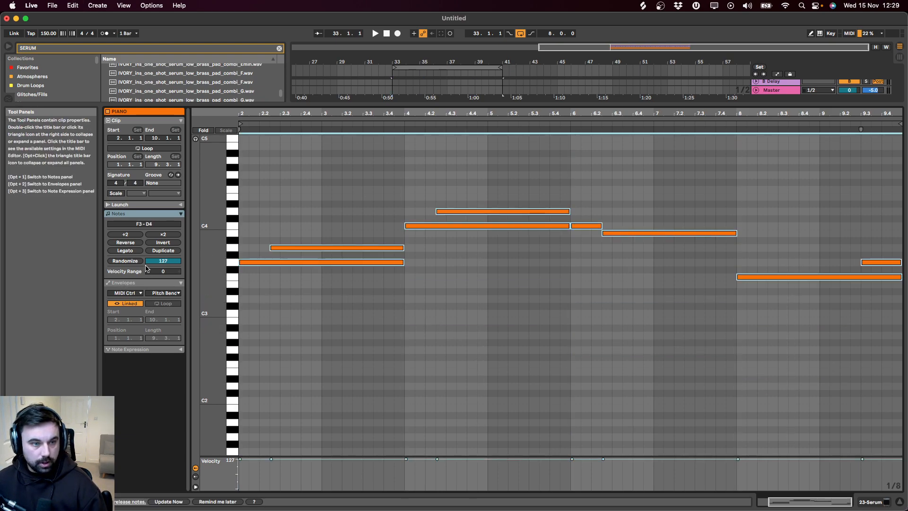
pyautogui.click(613, 311)
pyautogui.press('space')
pyautogui.hotkey('shift', 'Tab')
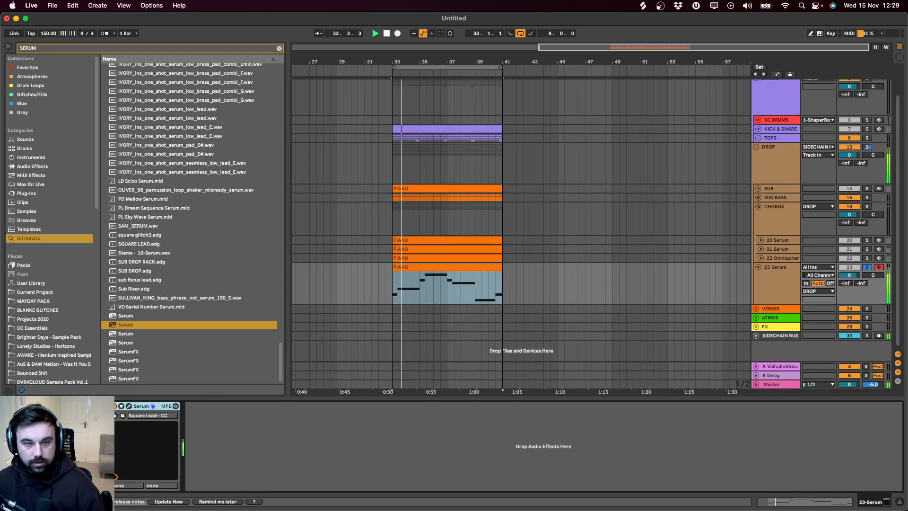
pyautogui.moveTo(845, 277); pyautogui.dragTo(845, 283)
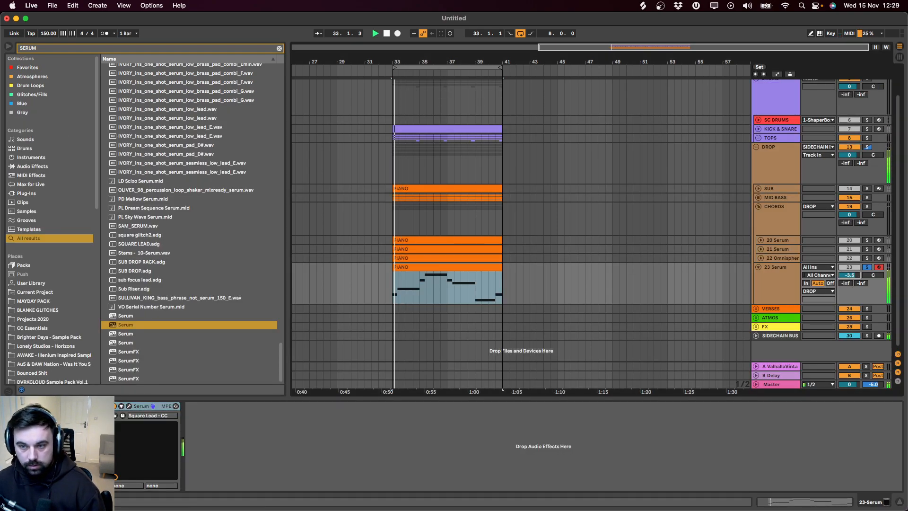
pyautogui.click(781, 283)
# Step: Add ValhallaVintageVerb to the Serum lead track, set its LowCut to 610 Hz and close its window
pyautogui.press('super+f')
pyautogui.write('VINTAGE VERB')
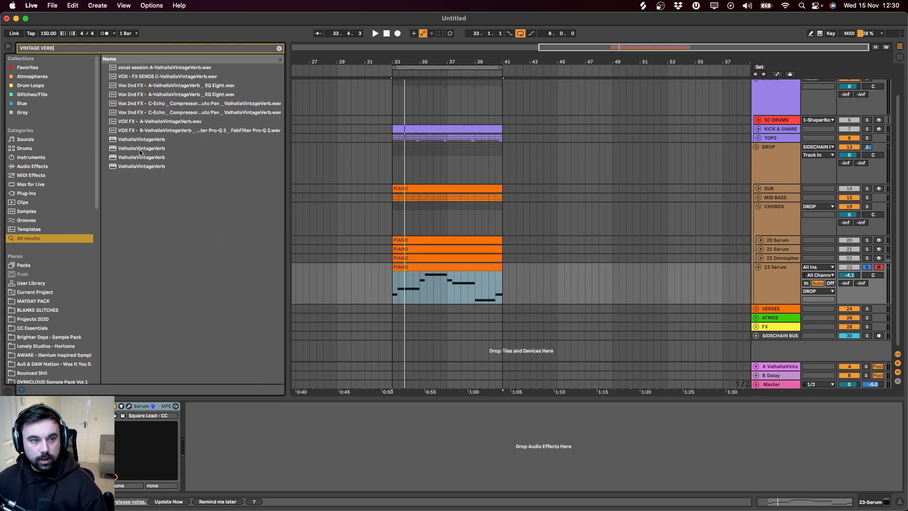
pyautogui.doubleClick(140, 149)
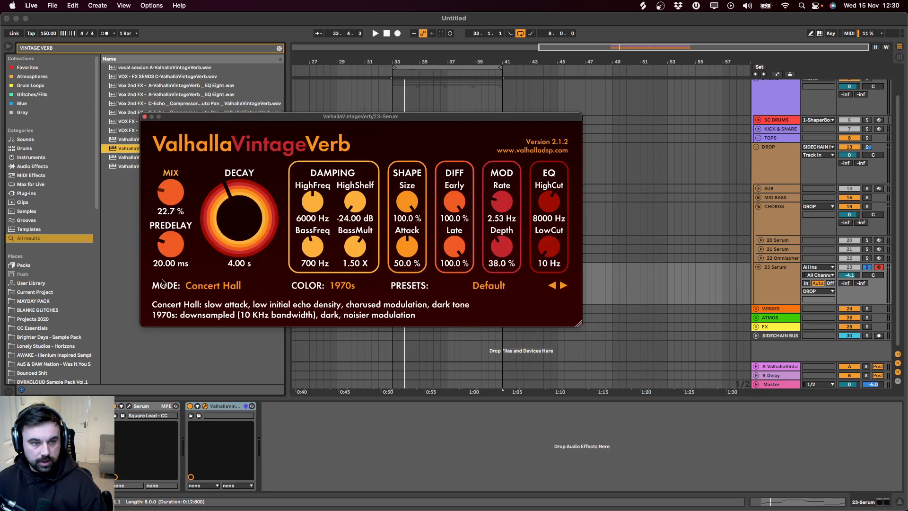
pyautogui.moveTo(548, 247); pyautogui.dragTo(553, 203)
pyautogui.press('space')
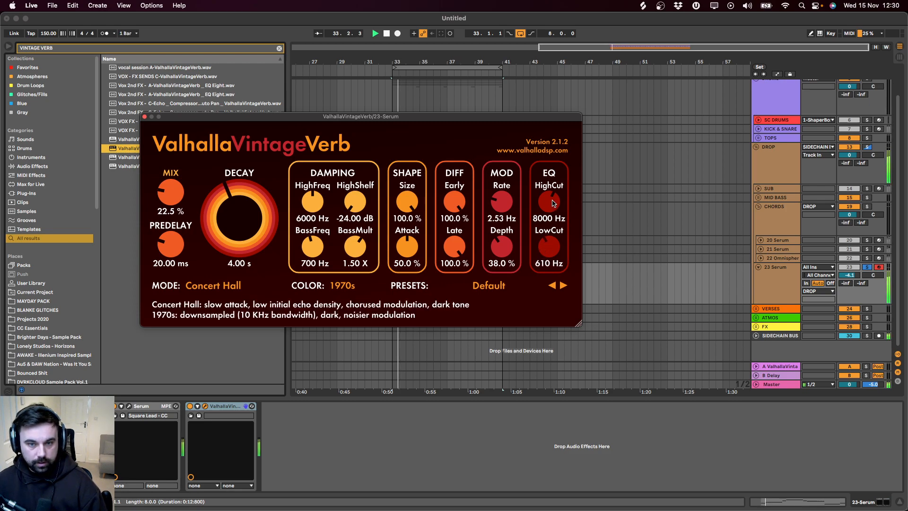
pyautogui.click(144, 117)
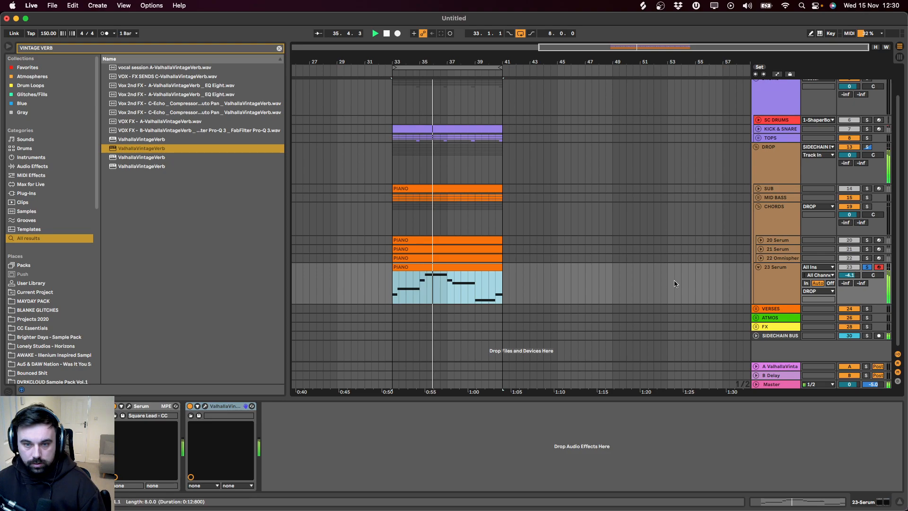
# Step: Turn off the Serum lead track's solo and set its volume to -2.7 dB against the full drop
pyautogui.click(782, 284)
pyautogui.click(217, 502)
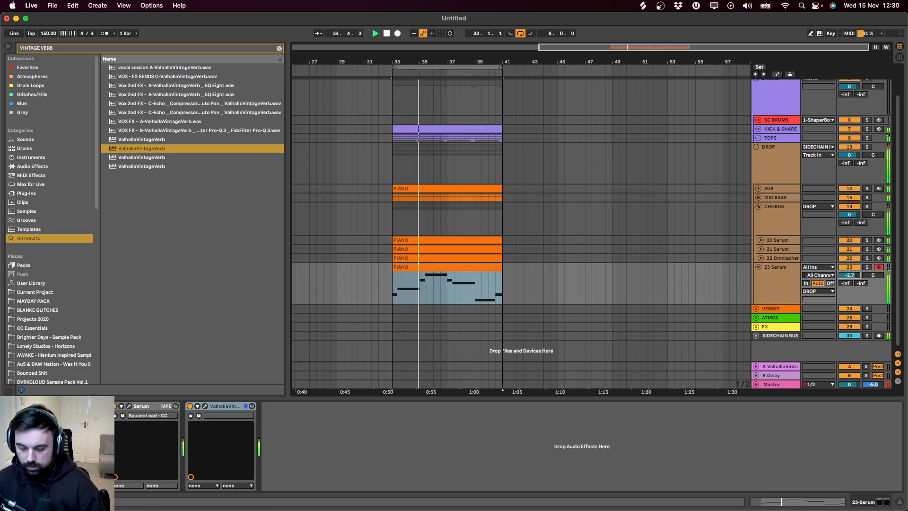
pyautogui.click(489, 267)
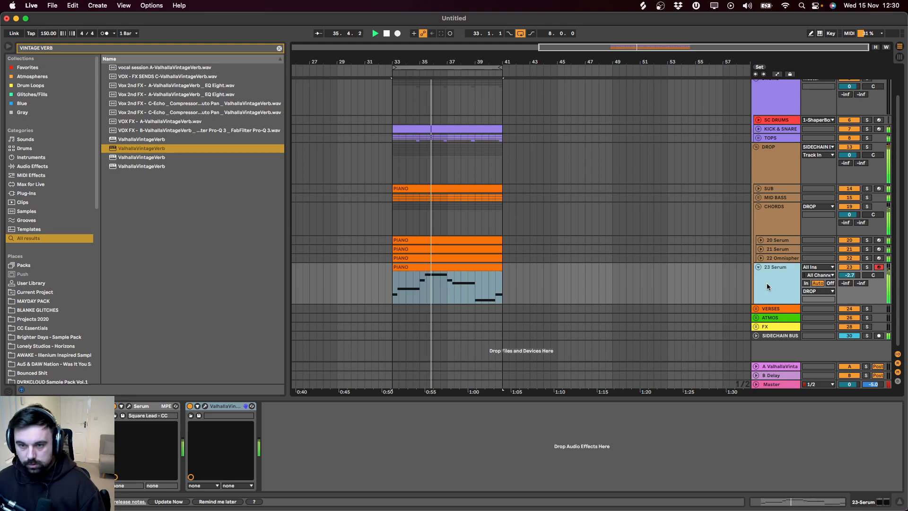
pyautogui.doubleClick(489, 265)
pyautogui.hotkey('shift', 'Tab')
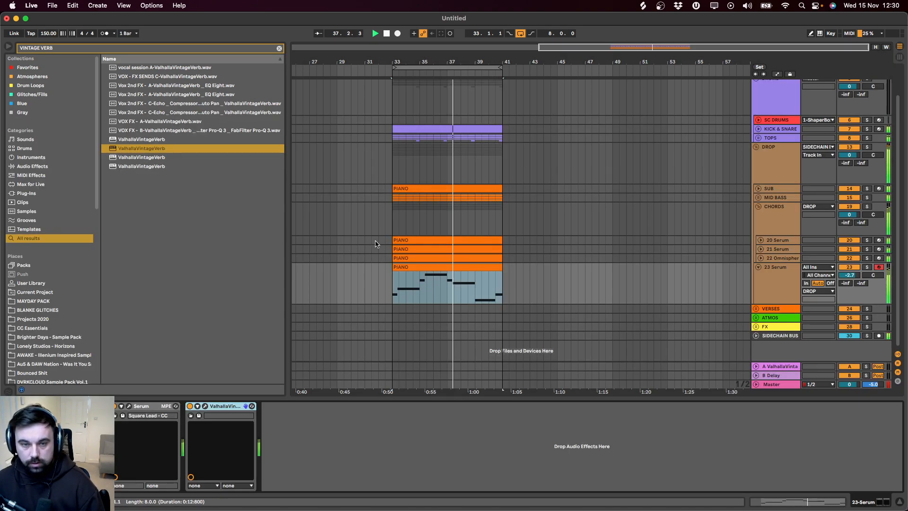
# Step: Fold the groups, duplicate the eight-bar section starting at bar 33 across all tracks, and turn off the arrangement loop
pyautogui.keyDown('alt'); pyautogui.click(756, 148); pyautogui.keyUp('alt')
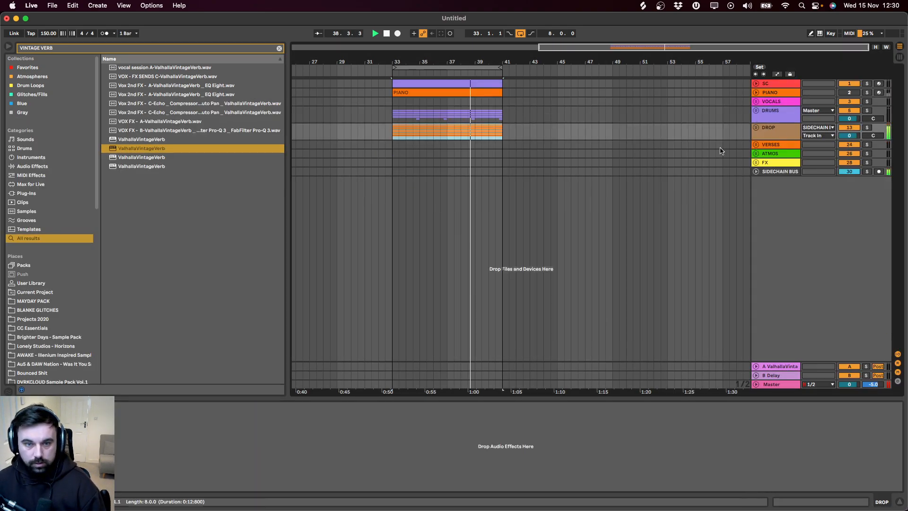
pyautogui.moveTo(392, 130); pyautogui.dragTo(498, 83)
pyautogui.press('super+d')
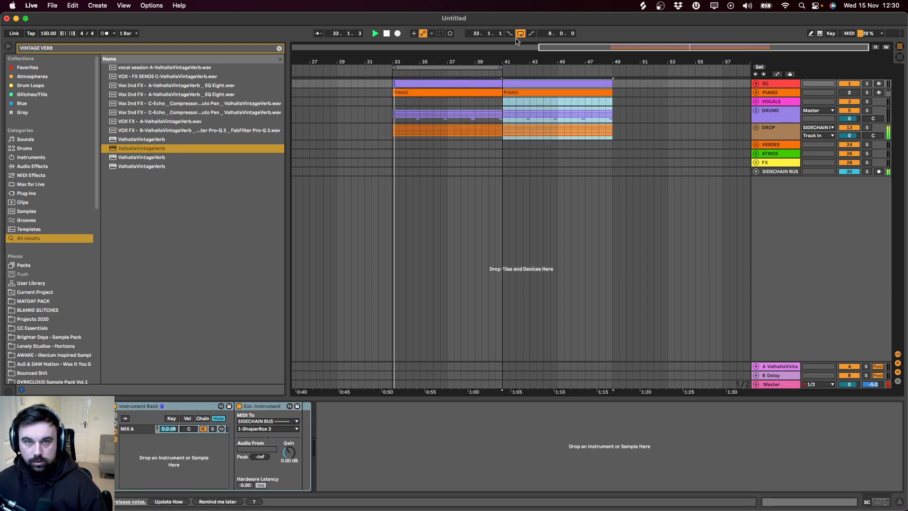
pyautogui.click(491, 131)
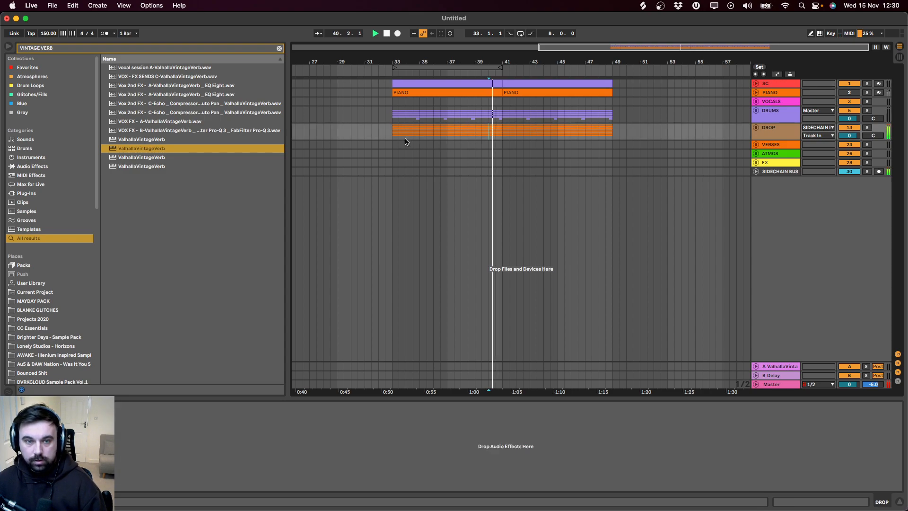
# Step: Unfold the DROP group and raise the short C4 note at bar 4 of the second Serum lead clip to E4
pyautogui.click(756, 128)
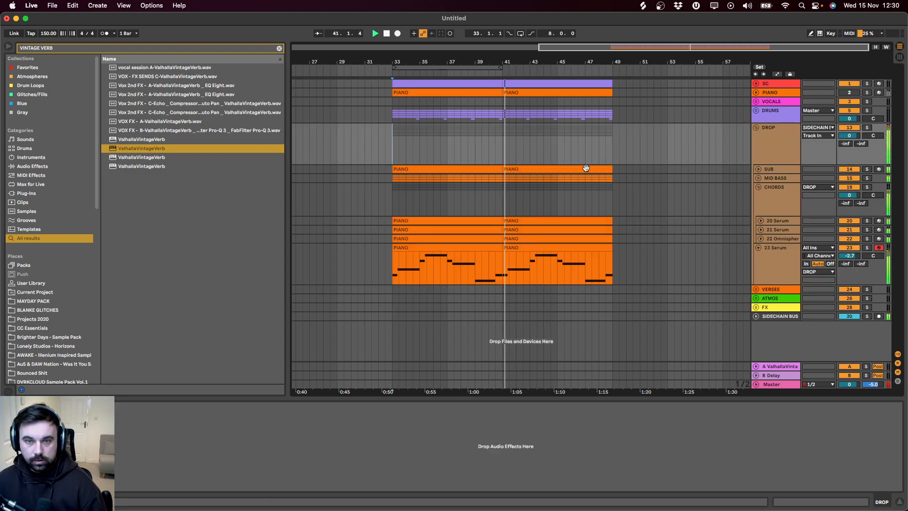
pyautogui.doubleClick(530, 245)
pyautogui.click(419, 225)
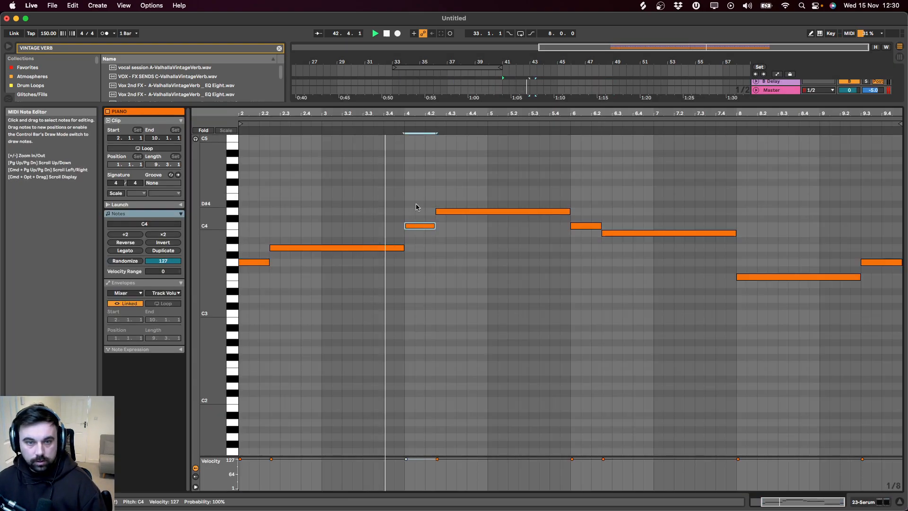
pyautogui.press('Up')
pyautogui.press('Up')
pyautogui.press('Up')
pyautogui.press('Up')
pyautogui.press('Up')
pyautogui.press('Down')
pyautogui.click(388, 121)
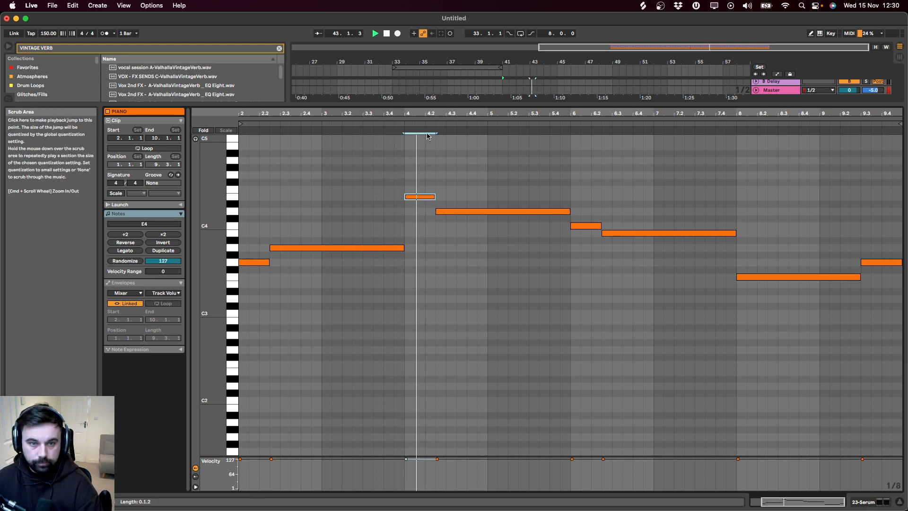
# Step: Raise the short note at bar 6 of the lead clip to E4 and the long note following it to D4
pyautogui.hotkey('alt', 'Right')
pyautogui.hotkey('alt', 'Right')
pyautogui.press('Up')
pyautogui.press('Up')
pyautogui.press('Up')
pyautogui.press('Up')
pyautogui.hotkey('alt', 'Right')
pyautogui.press('Up')
pyautogui.press('Up')
pyautogui.press('Up')
pyautogui.press('Up')
pyautogui.press('Down')
# Step: Raise the long note at bar 8 of the second lead clip to C4
pyautogui.hotkey('alt', 'Right')
pyautogui.press('Up')
pyautogui.press('Up')
pyautogui.press('Up')
pyautogui.press('Up')
pyautogui.press('Up')
pyautogui.press('Up')
pyautogui.press('Up')
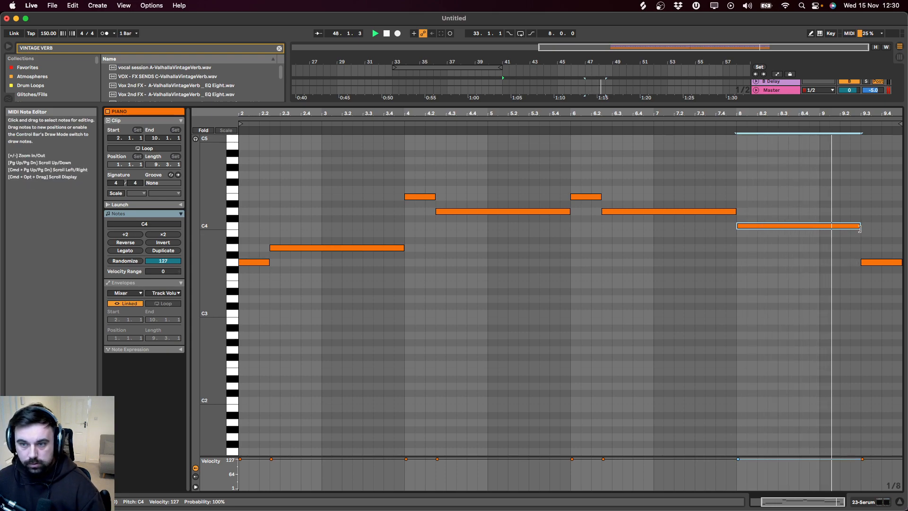
# Step: Raise the last note of the second lead clip to G#3 and return to the arrangement's device view
pyautogui.hotkey('alt', 'Right')
pyautogui.press('Up')
pyautogui.press('Up')
pyautogui.press('Up')
pyautogui.press('Up')
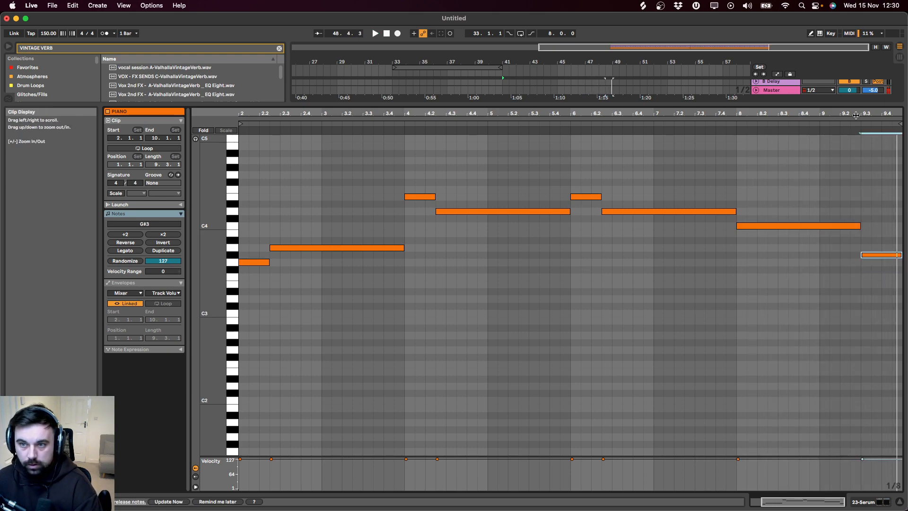
pyautogui.hotkey('shift', 'Tab')
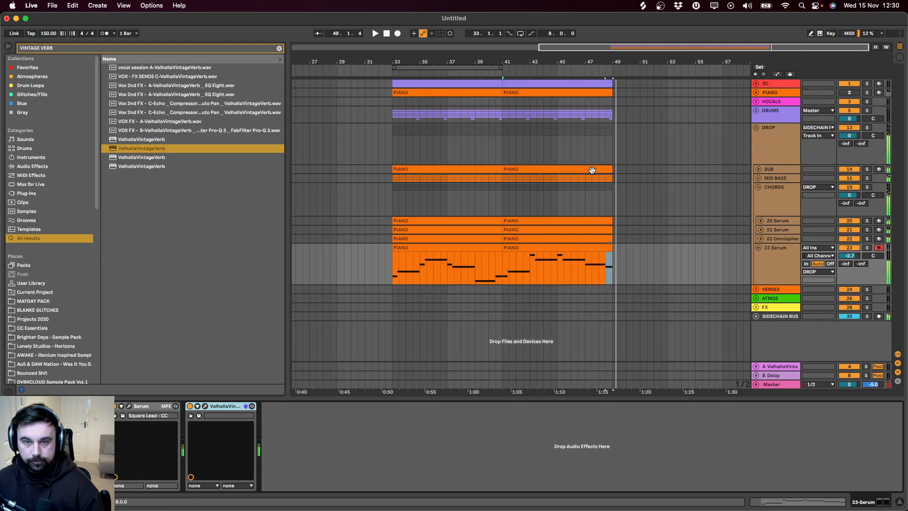
# Step: Unfold the chord layer tracks to compare their clips with the lead, and select the first 23 Serum clip
pyautogui.click(542, 248)
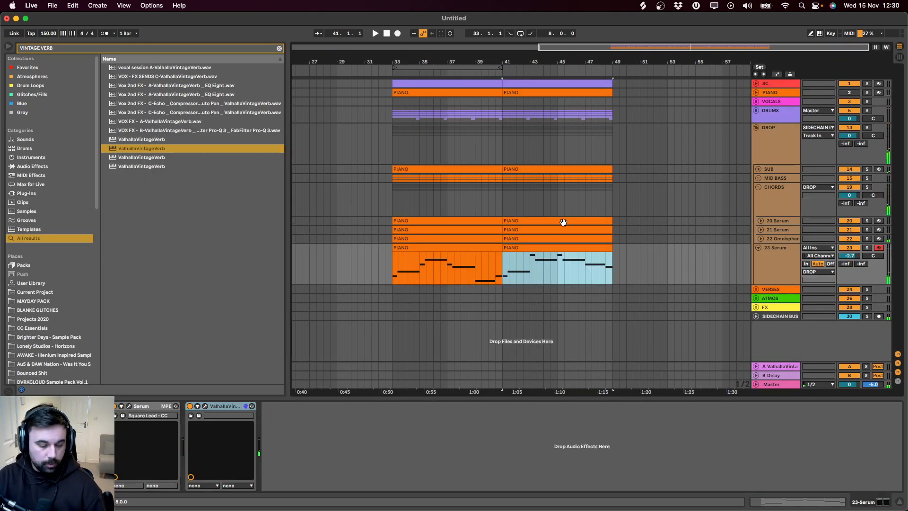
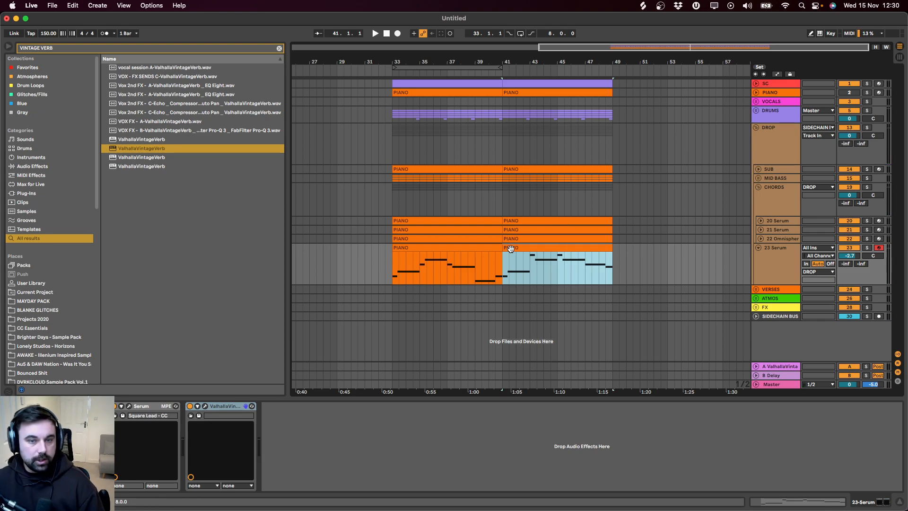
pyautogui.click(495, 247)
pyautogui.click(551, 239)
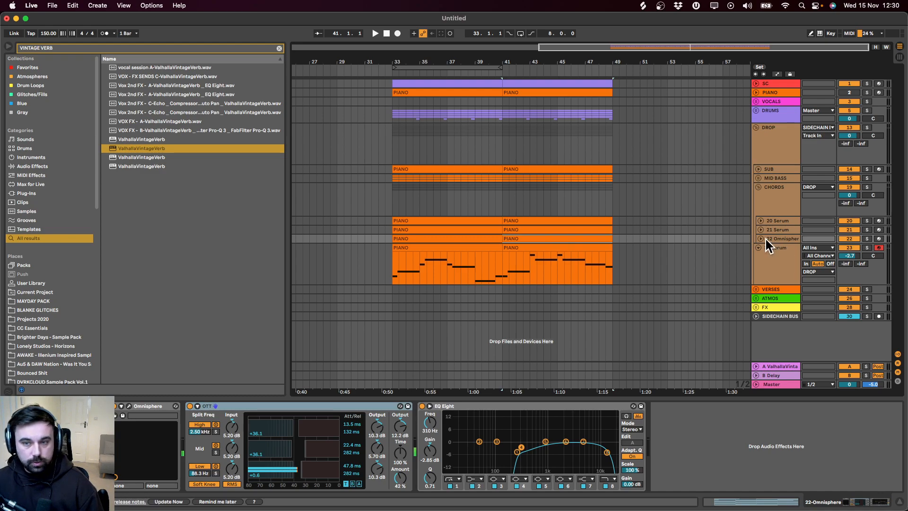
pyautogui.keyDown('alt'); pyautogui.click(761, 239); pyautogui.keyUp('alt')
pyautogui.scroll(-1, 518, 273)
pyautogui.click(456, 273)
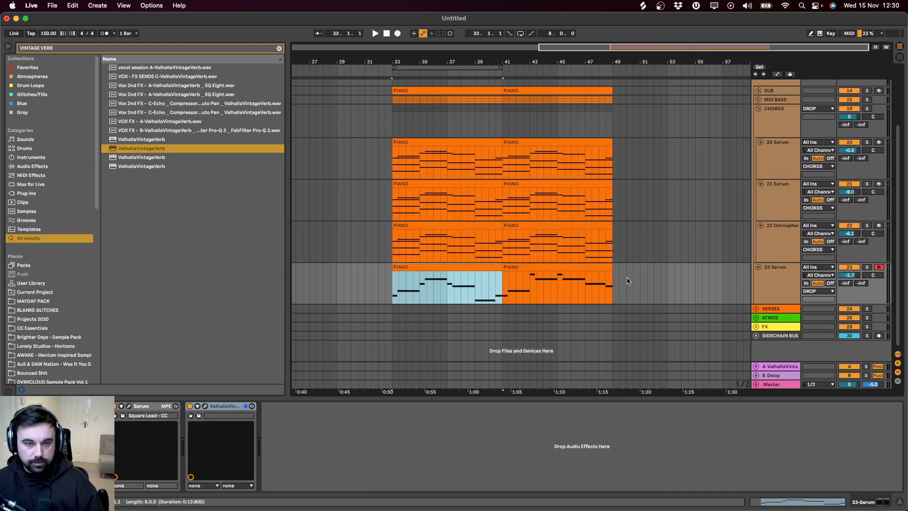
# Step: Play the drop from bar 33, collapse the CHORDS group and set the 23 Serum volume to -3.3 dB
pyautogui.press('space')
pyautogui.click(758, 109)
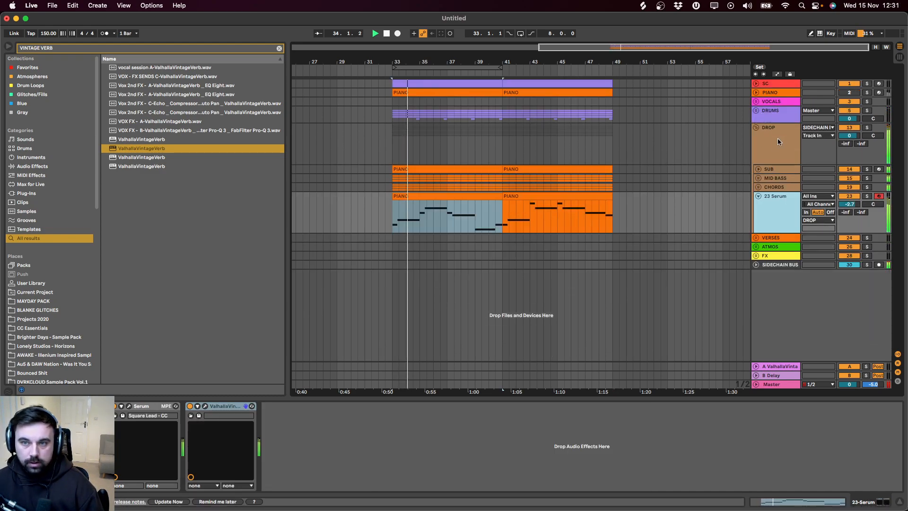
pyautogui.moveTo(848, 204); pyautogui.dragTo(781, 211)
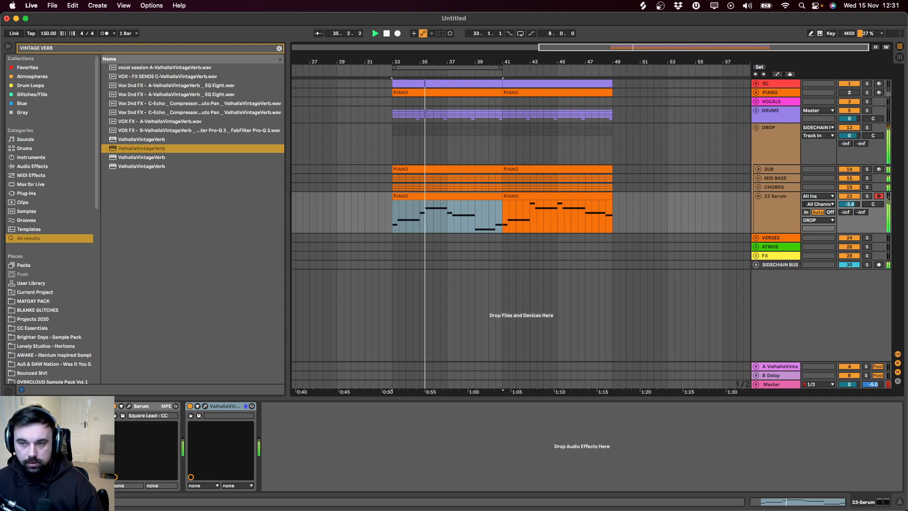
# Step: Solo the CHORDS group and add an EQ Eight to it
pyautogui.click(867, 187)
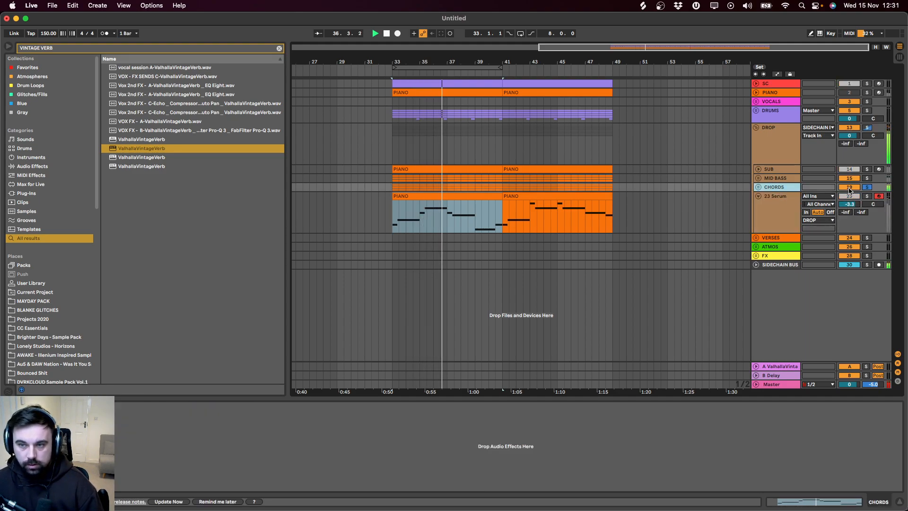
pyautogui.press('super+f')
pyautogui.write('EQ')
pyautogui.doubleClick(152, 76)
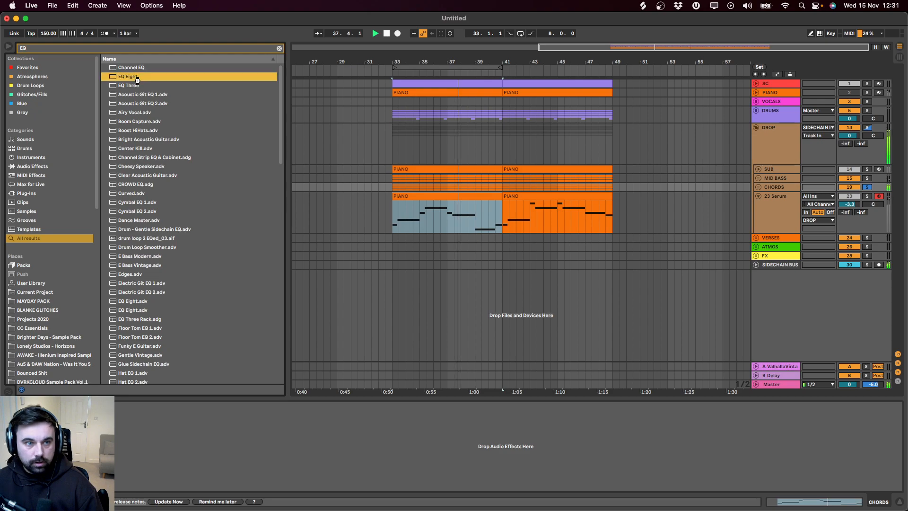
# Step: Enable band 8 of the CHORDS EQ Eight as a high cut at about 14.4 kHz during playback from bar 33
pyautogui.press('space')
pyautogui.click(297, 487)
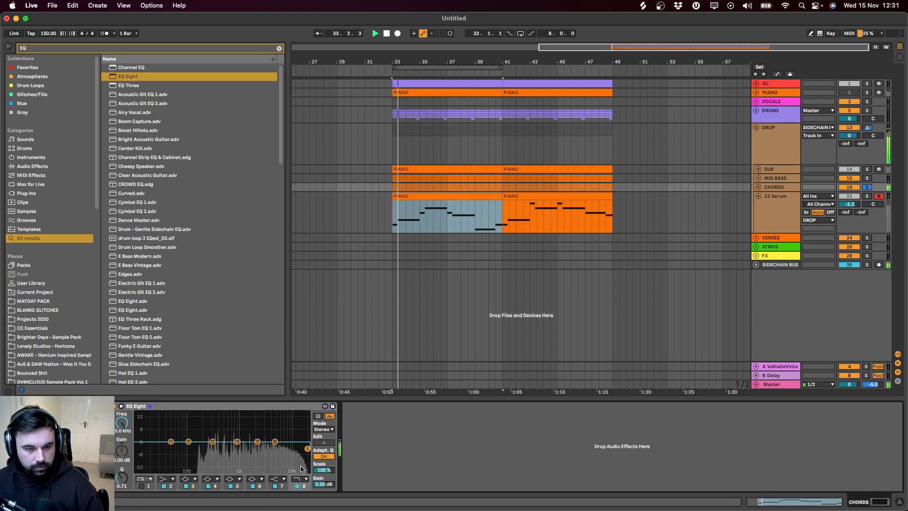
pyautogui.moveTo(305, 448); pyautogui.dragTo(297, 450)
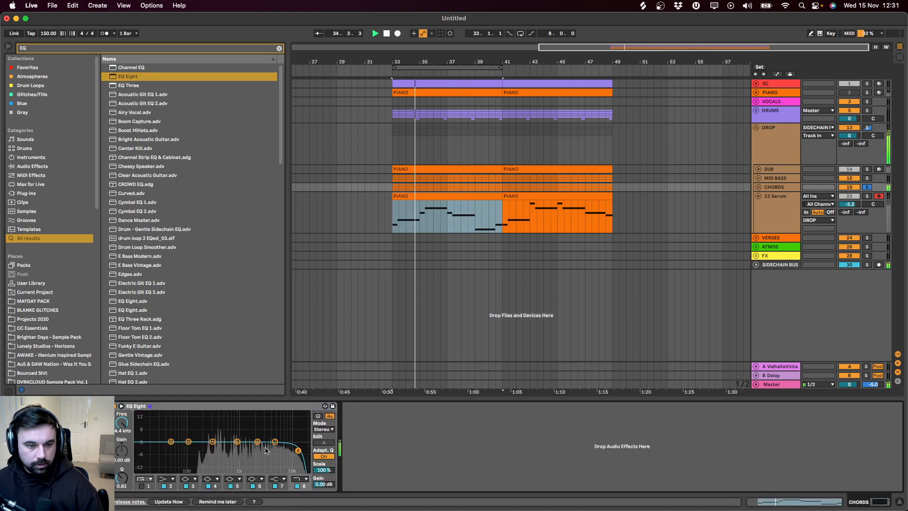
# Step: Solo the 23 Serum track alongside the chords and add an EQ Eight after its ValhallaVintageVerb
pyautogui.click(767, 225)
pyautogui.press('s')
pyautogui.press('super+f')
pyautogui.doubleClick(138, 77)
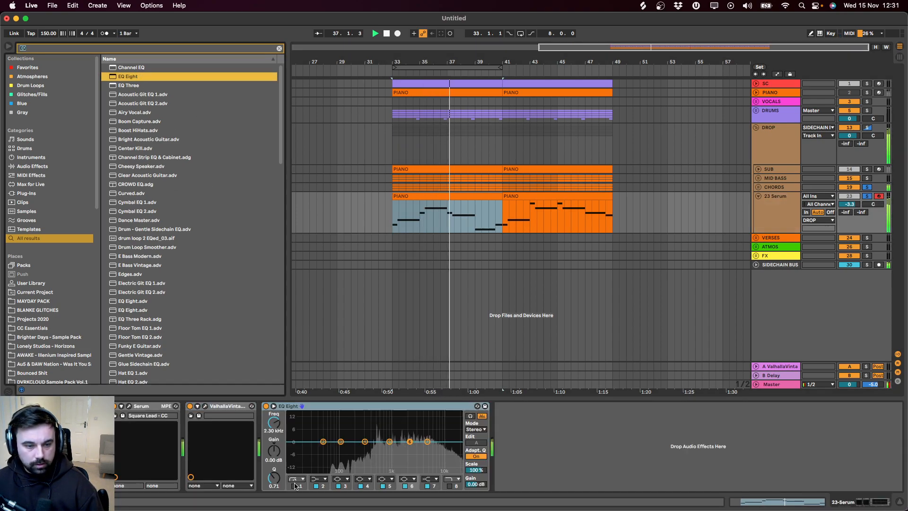
# Step: Shape the lead's EQ Eight with a low cut at 220 Hz and a high cut at 15.6 kHz
pyautogui.moveTo(289, 448); pyautogui.dragTo(358, 455)
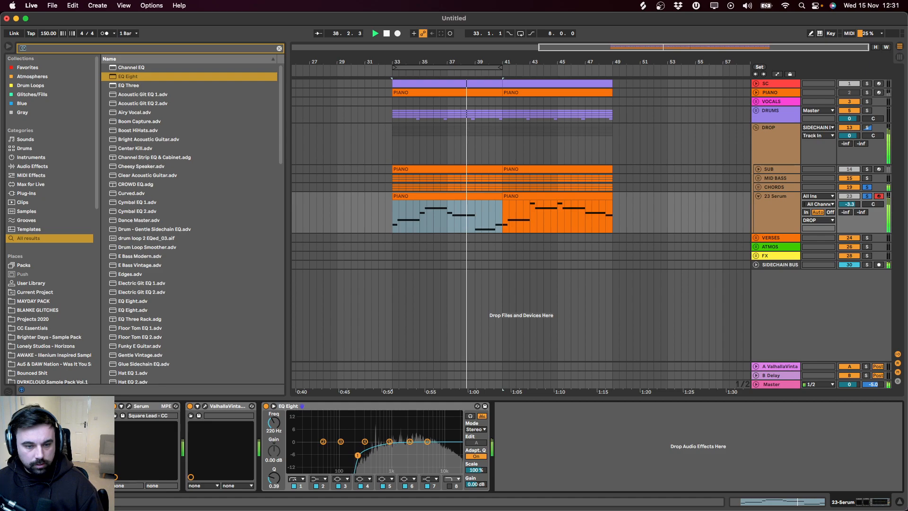
pyautogui.click(452, 486)
pyautogui.moveTo(461, 442); pyautogui.dragTo(451, 450)
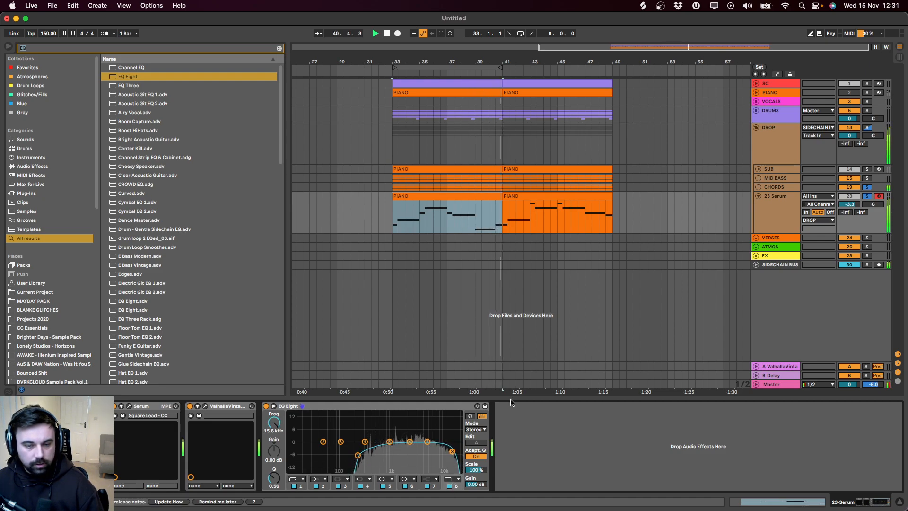
# Step: Set the 23 Serum volume to -2.8 dB and duplicate the track, soloing the copy
pyautogui.moveTo(861, 207); pyautogui.dragTo(861, 205)
pyautogui.press('super+d')
pyautogui.click(866, 238)
pyautogui.press('space')
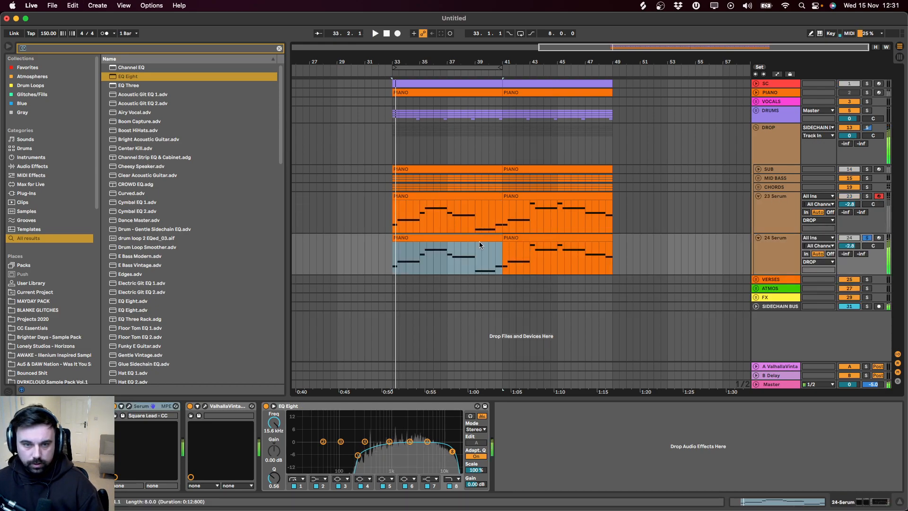
pyautogui.click(478, 239)
pyautogui.press('space')
# Step: Replace the ValhallaVintageVerb on the duplicated 24 Serum track with the decapverb.adg rack, placed before the EQ Eight
pyautogui.click(211, 414)
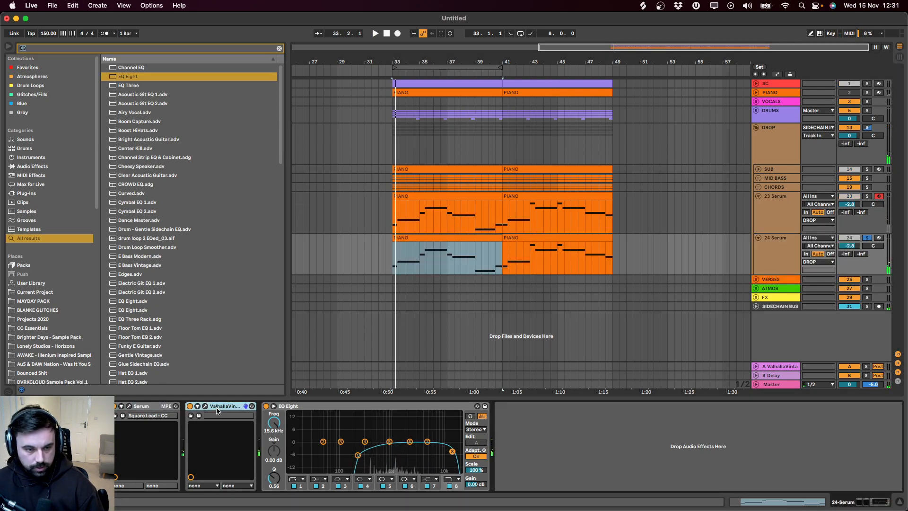
pyautogui.press('Delete')
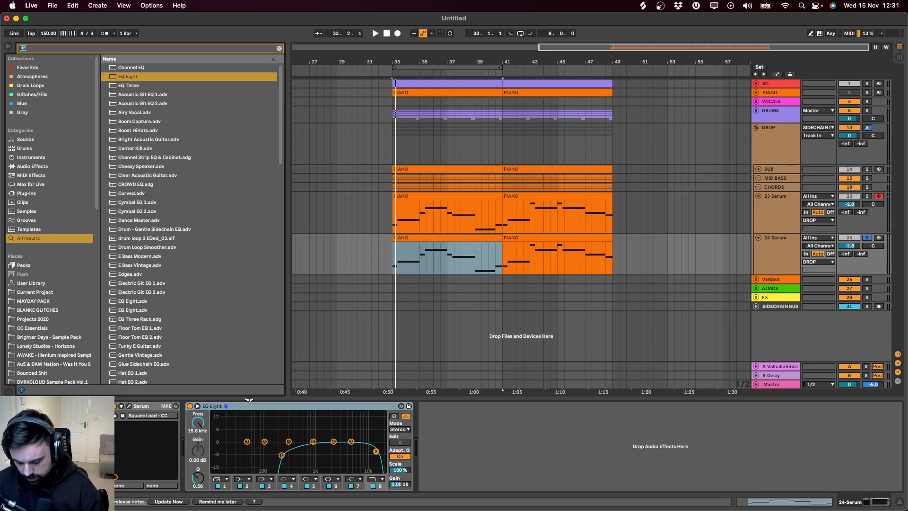
pyautogui.write('DEP')
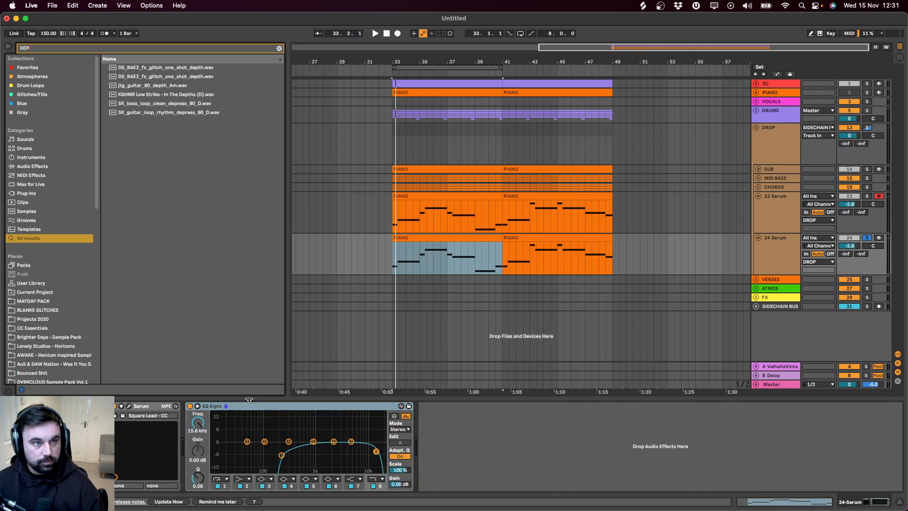
pyautogui.press('BackSpace')
pyautogui.write('ECAPV')
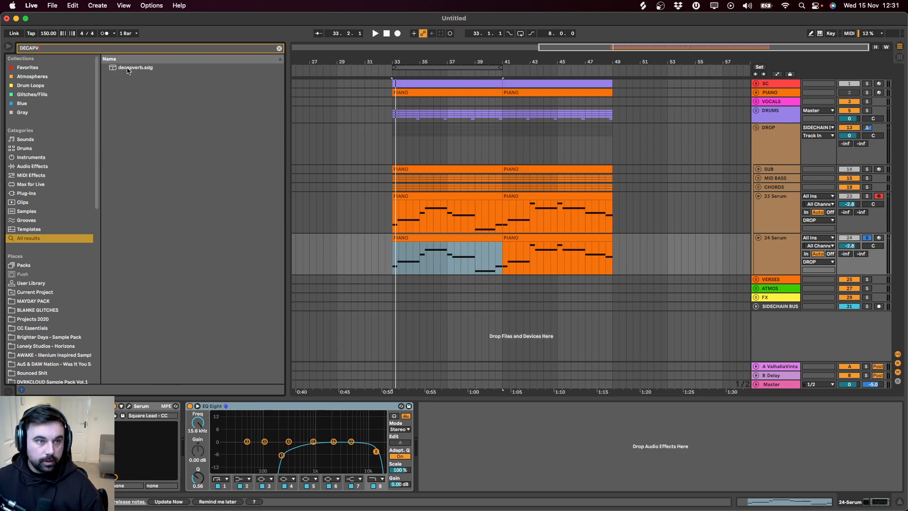
pyautogui.moveTo(128, 71); pyautogui.dragTo(185, 416)
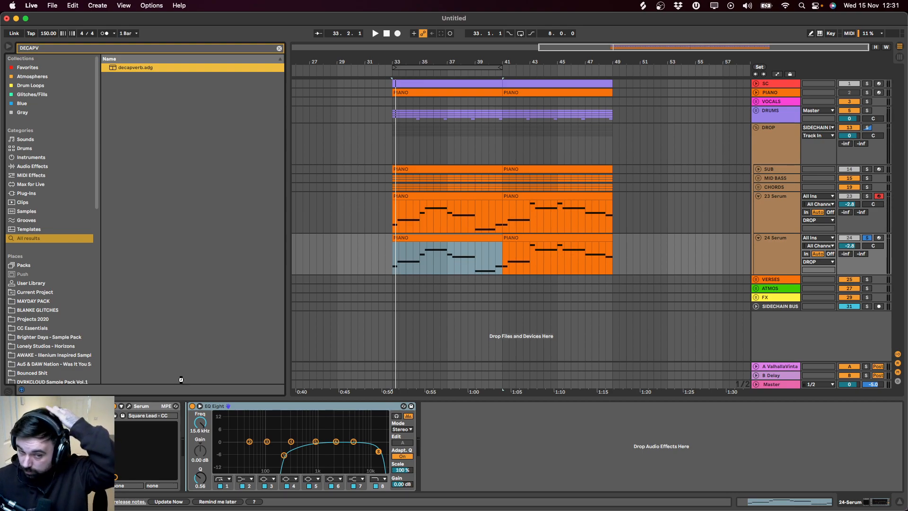
pyautogui.moveTo(180, 379); pyautogui.dragTo(186, 416)
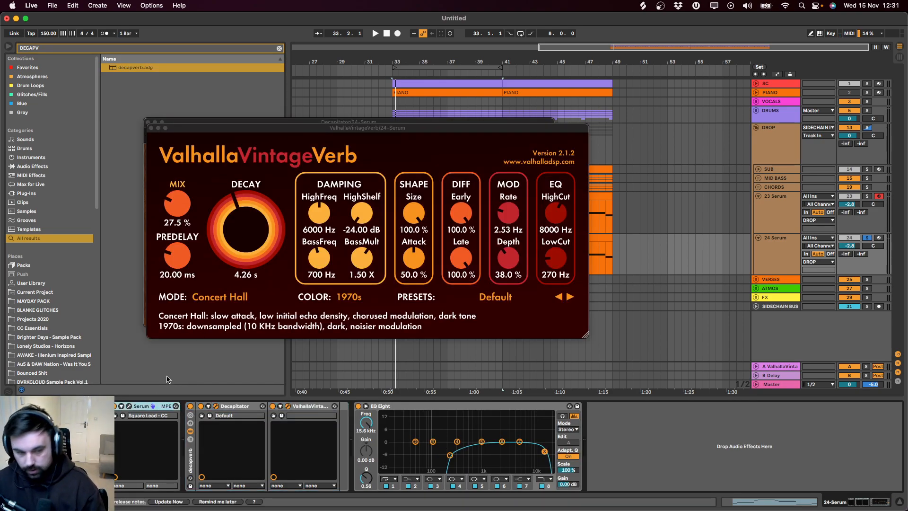
# Step: Replace the Serum instrument on the duplicated track with Omnisphere, closing the open Decapitator and ValhallaVintageVerb windows
pyautogui.press('Delete')
pyautogui.press('super+f')
pyautogui.write('OMNIS')
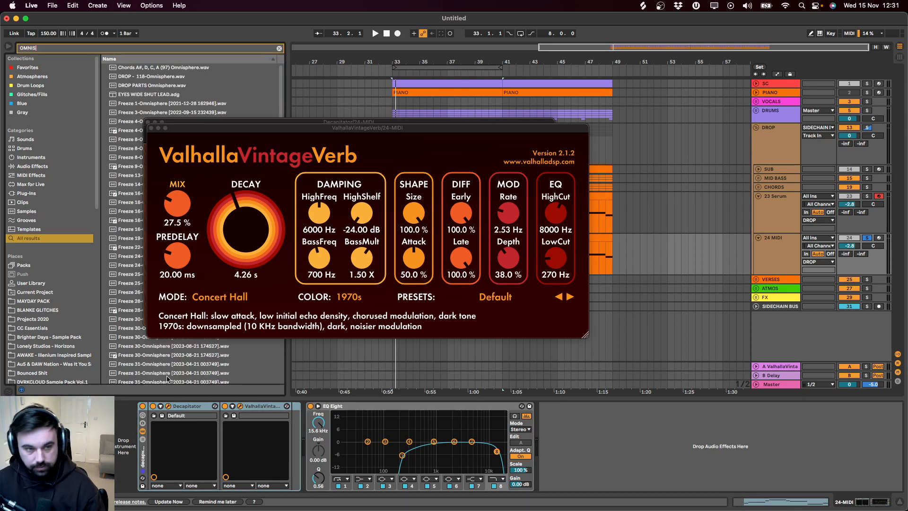
pyautogui.click(151, 128)
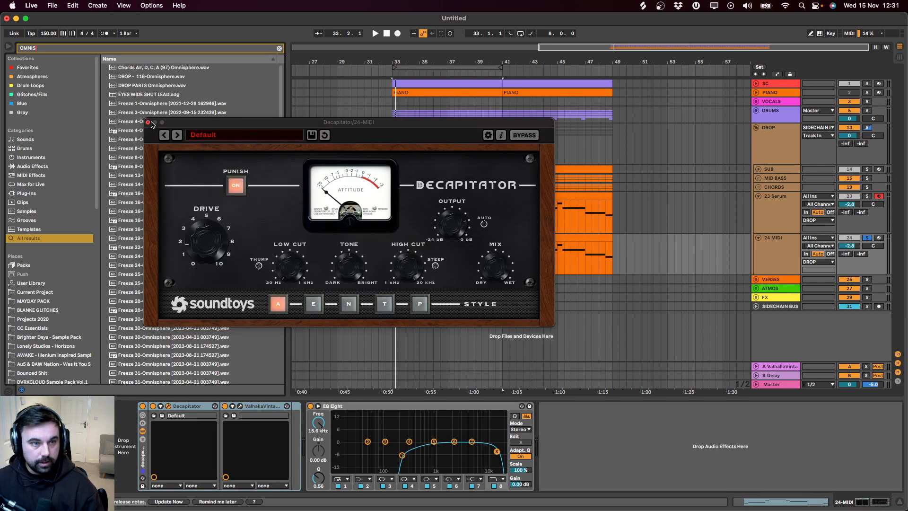
pyautogui.click(148, 123)
pyautogui.scroll(-15, 204, 372)
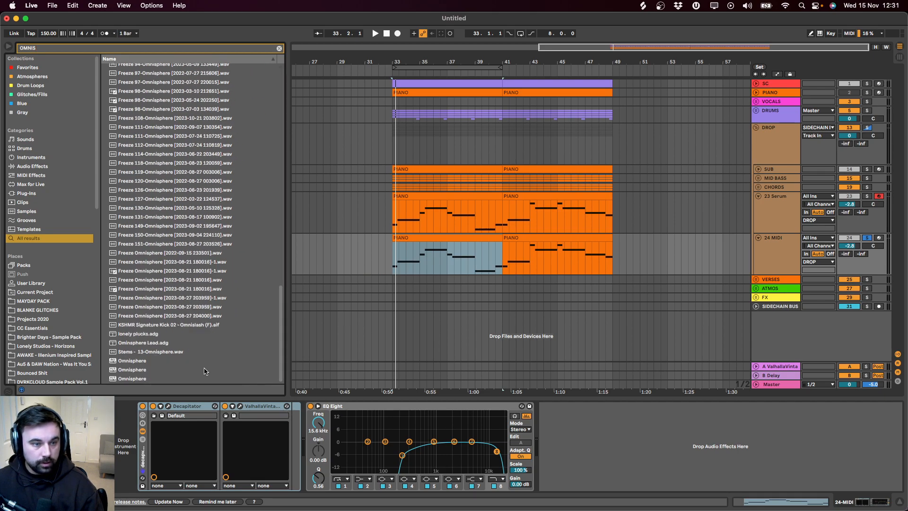
pyautogui.doubleClick(154, 370)
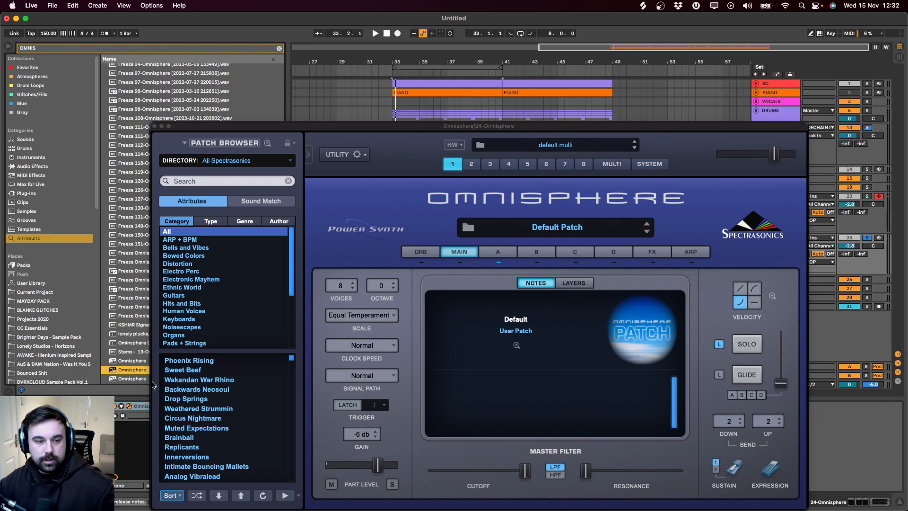
# Step: Shuffle Omnisphere's patch list, arm track 24 and audition Glocking Around, Rampy Ruby, Anabell Pipes and Mellotron Flute
pyautogui.click(197, 495)
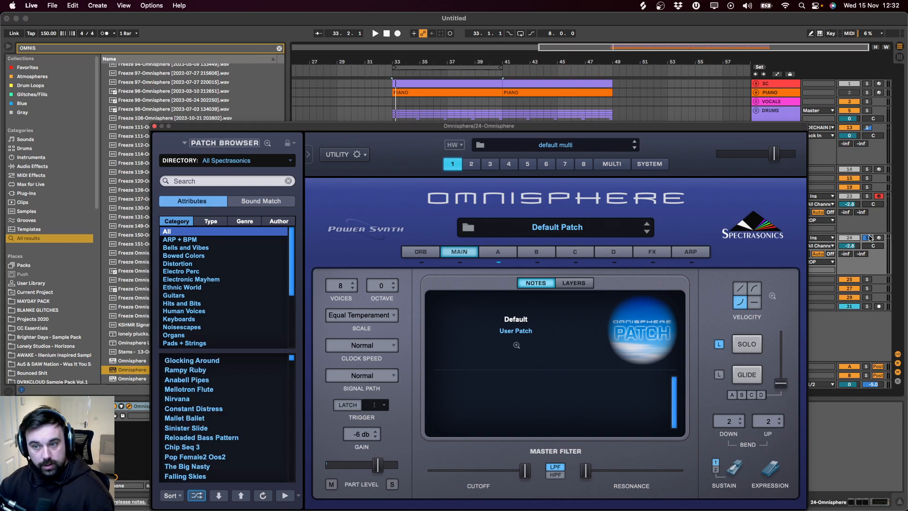
pyautogui.click(878, 239)
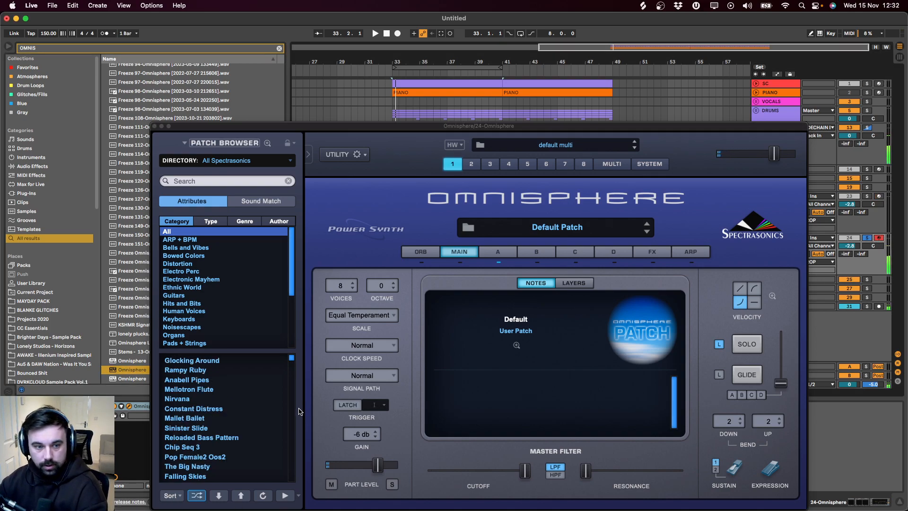
pyautogui.click(194, 360)
pyautogui.click(209, 363)
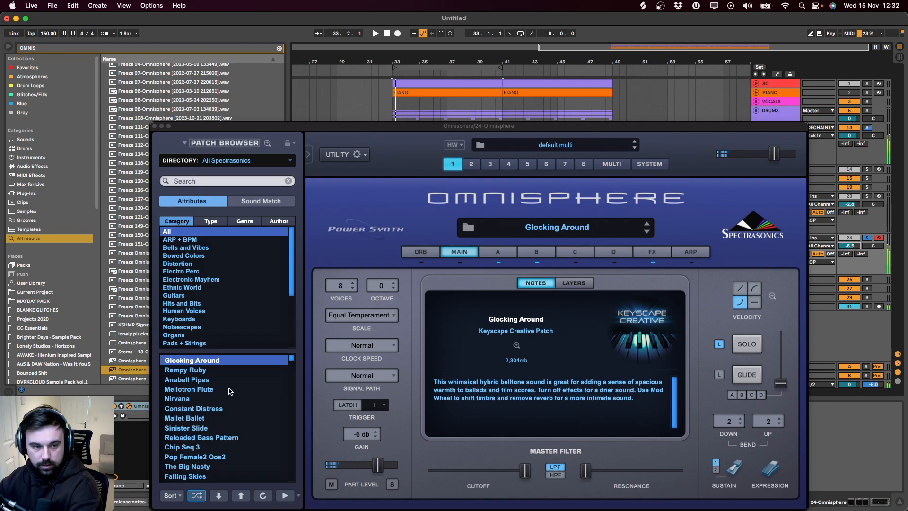
pyautogui.click(210, 371)
pyautogui.click(216, 374)
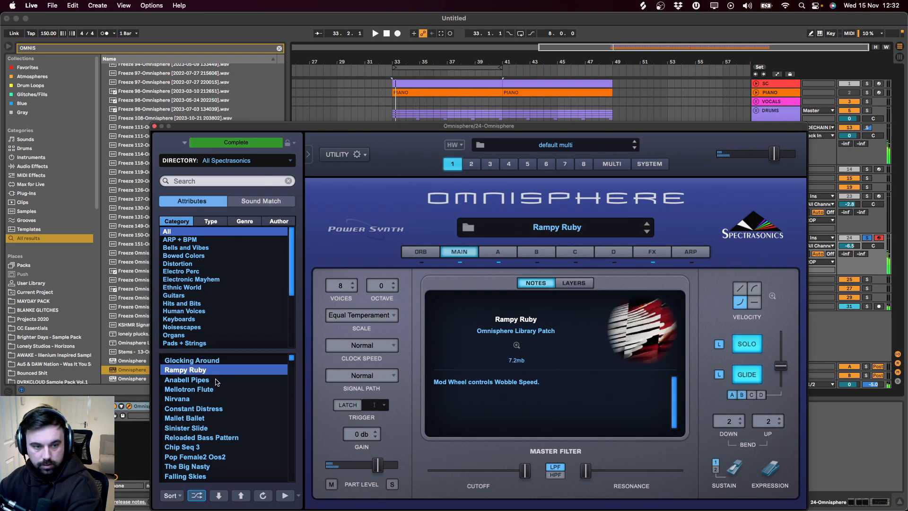
pyautogui.click(215, 381)
pyautogui.click(216, 391)
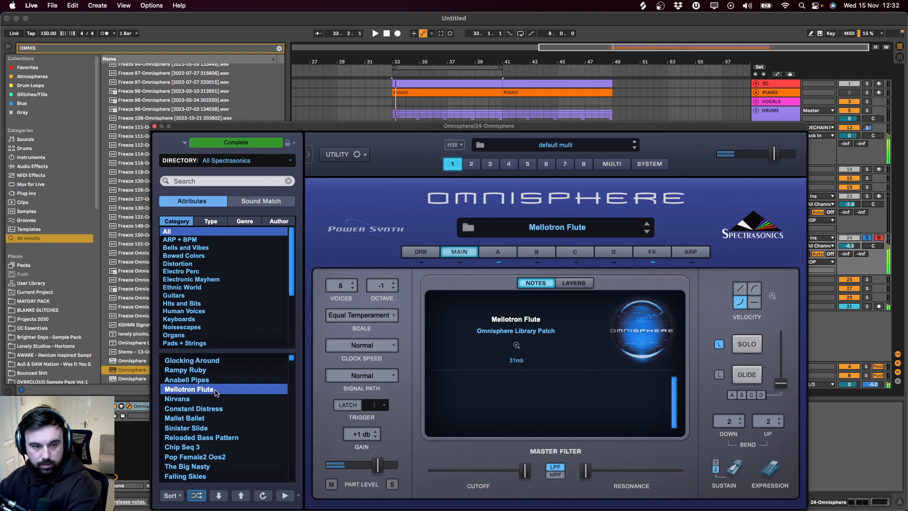
# Step: Audition the Omnisphere patches from Nirvana downward, keep CS-80 Flanged PWM loaded and close the Omnisphere window
pyautogui.click(211, 401)
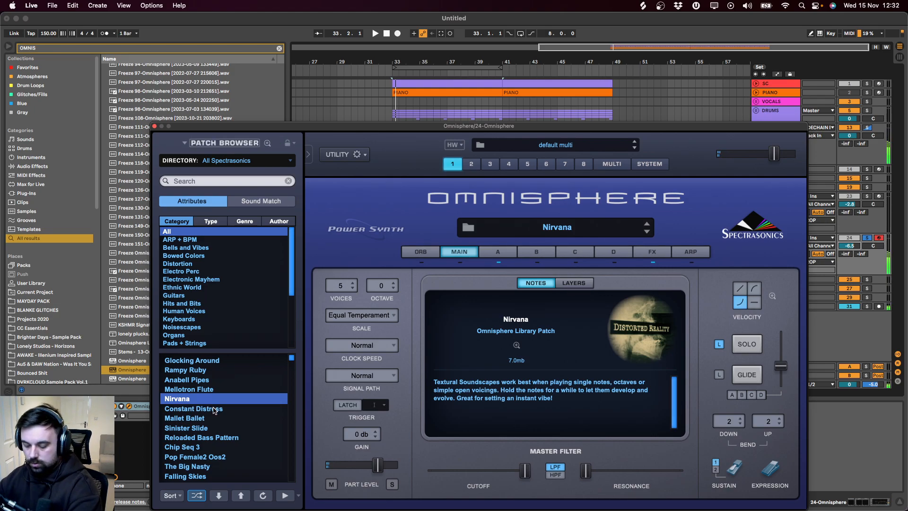
pyautogui.click(211, 410)
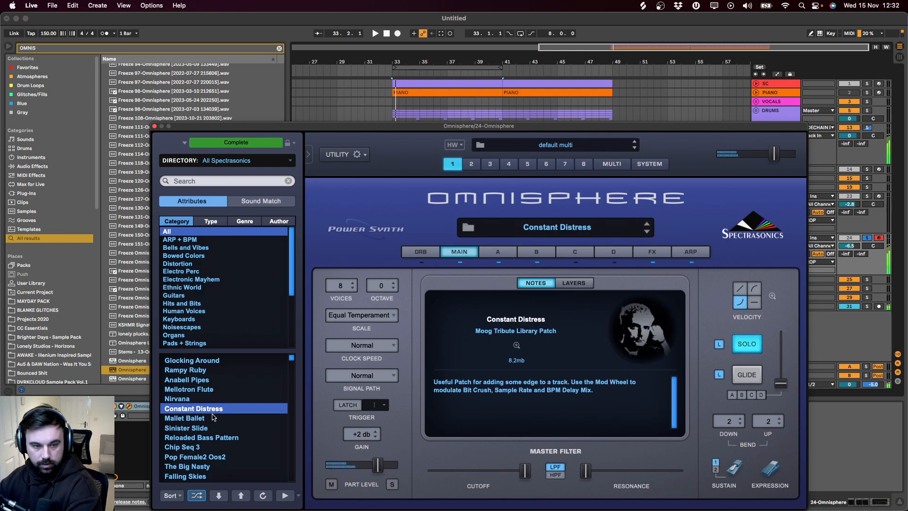
pyautogui.click(212, 418)
pyautogui.press('Down')
pyautogui.press('Down')
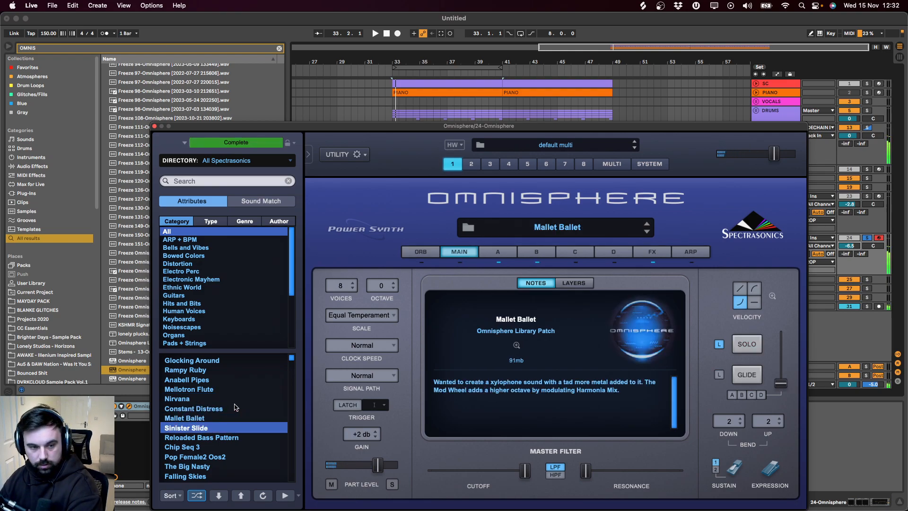
pyautogui.press('Down')
pyautogui.press('Down')
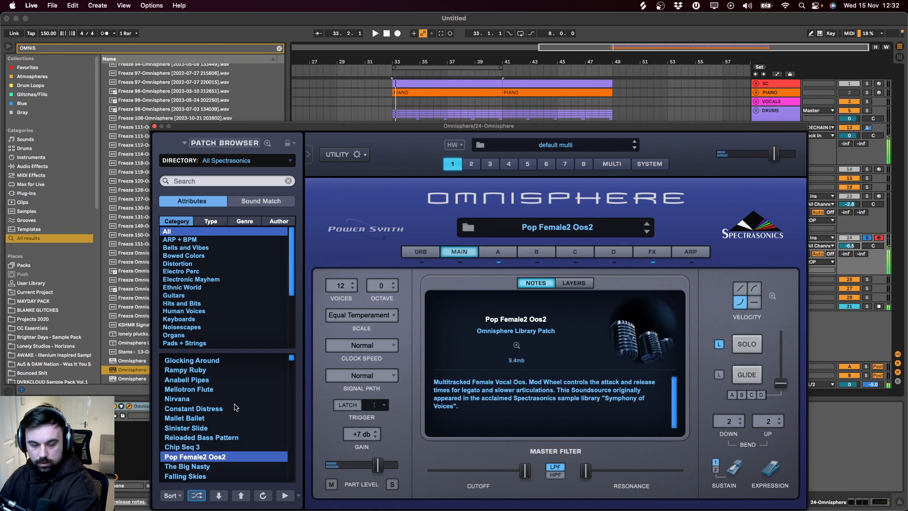
pyautogui.press('Down')
pyautogui.press('Down')
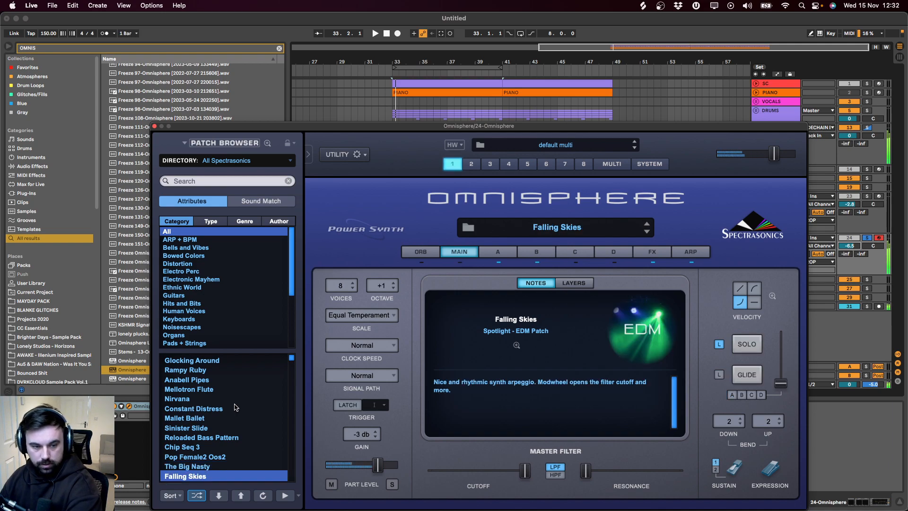
pyautogui.press('Down')
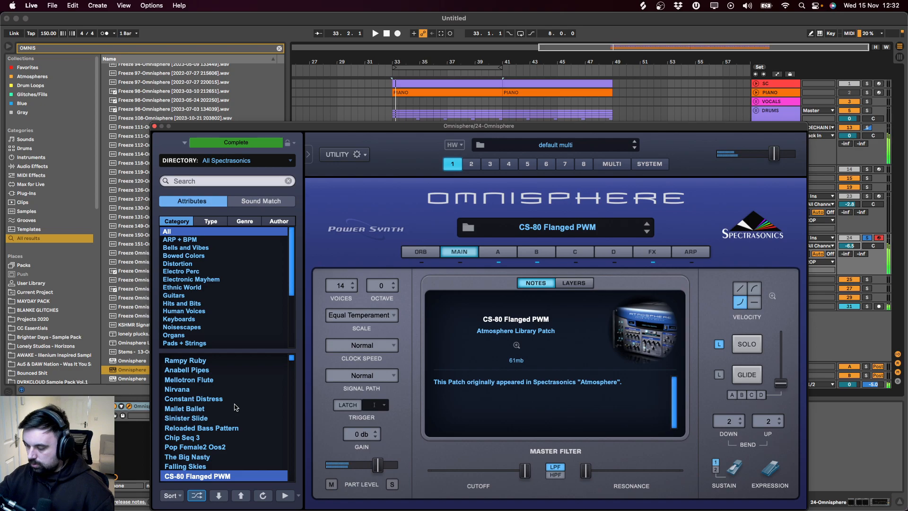
pyautogui.click(154, 126)
# Step: Find the + 12.adv pitch preset, add it before Omnisphere on track 24 and play the loop from bar 33
pyautogui.click(472, 261)
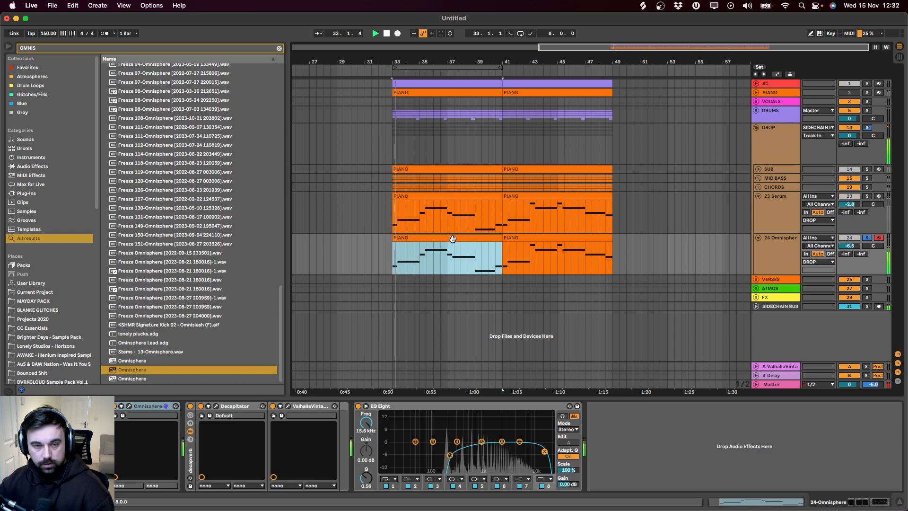
pyautogui.doubleClick(460, 240)
pyautogui.hotkey('shift', 'Tab')
pyautogui.click(155, 48)
pyautogui.write('12')
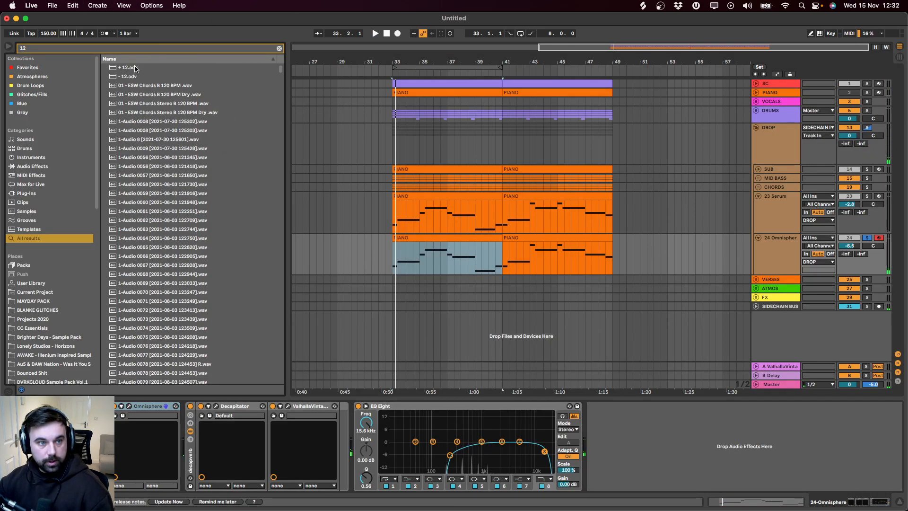
pyautogui.doubleClick(128, 67)
pyautogui.press('space')
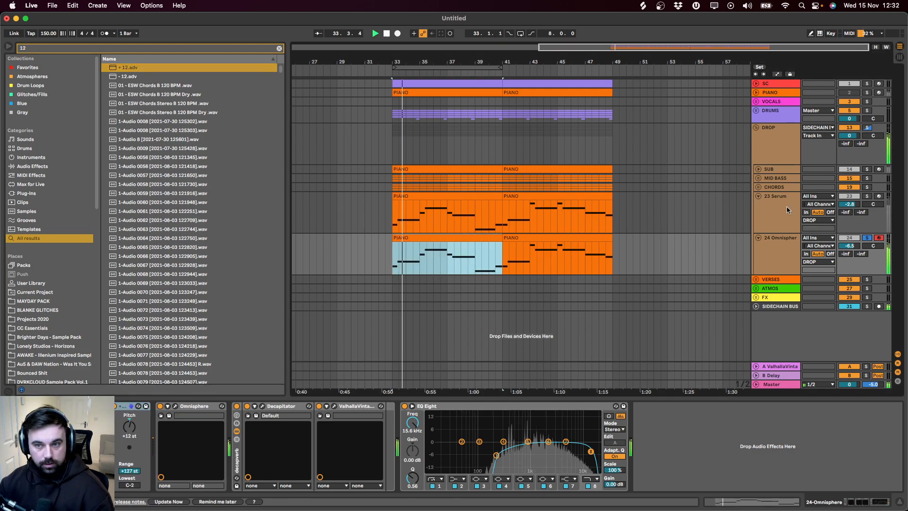
# Step: Listen to the Omnisphere layer soloed together with 23 Serum and CHORDS, and clear the solos to hear the full drop
pyautogui.keyDown('super'); pyautogui.click(867, 196); pyautogui.keyUp('super')
pyautogui.keyDown('super'); pyautogui.click(867, 187); pyautogui.keyUp('super')
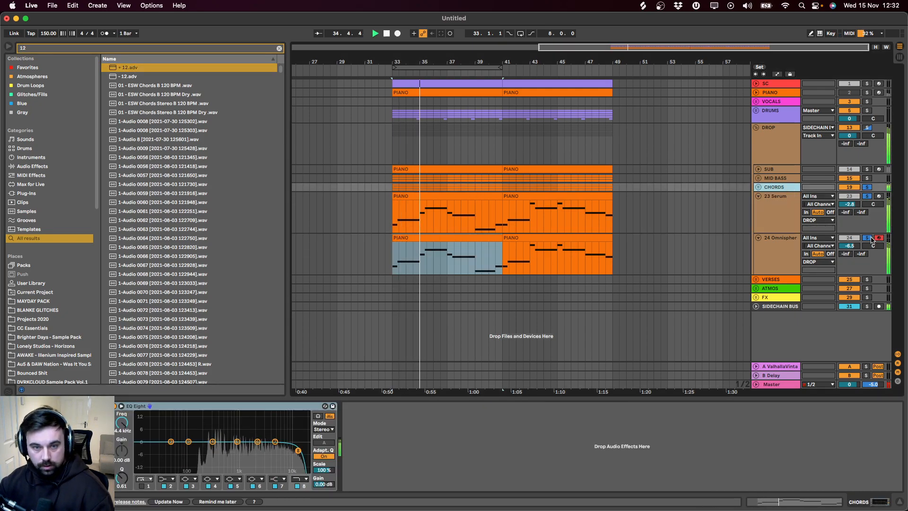
pyautogui.click(868, 238)
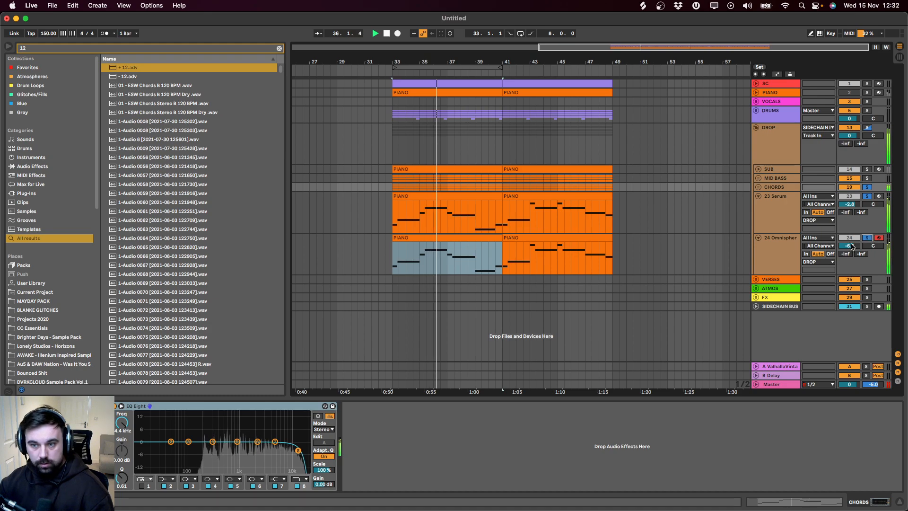
pyautogui.click(471, 235)
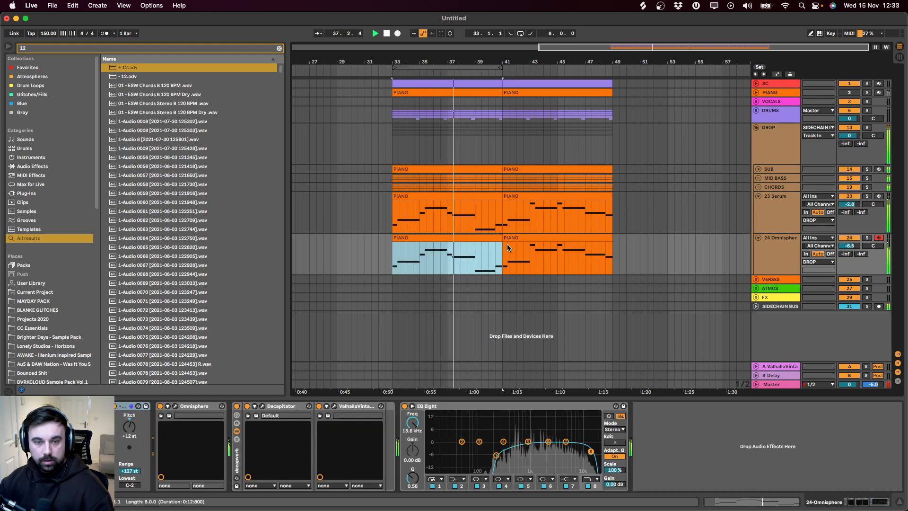
# Step: Fold the 23 Serum and 24 Omnisphere tracks, stop playback and duplicate the Omnisphere track
pyautogui.click(758, 197)
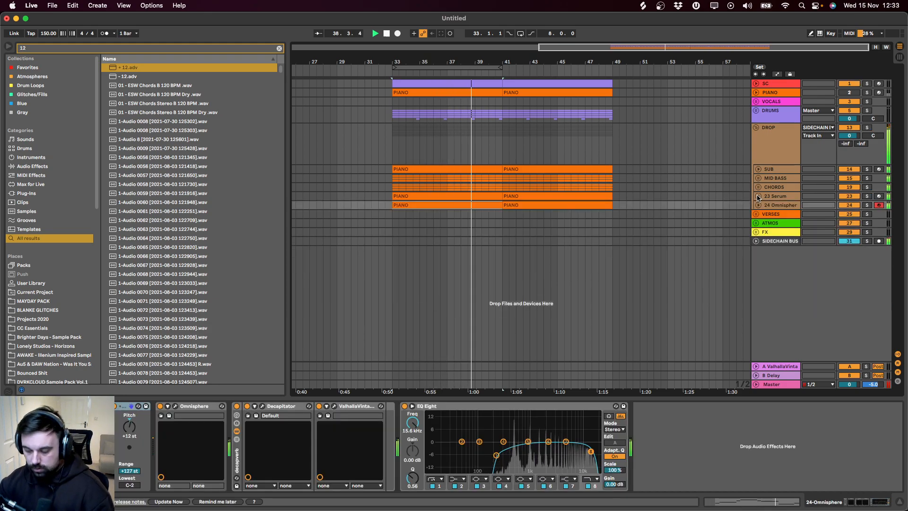
pyautogui.click(778, 205)
pyautogui.press('space')
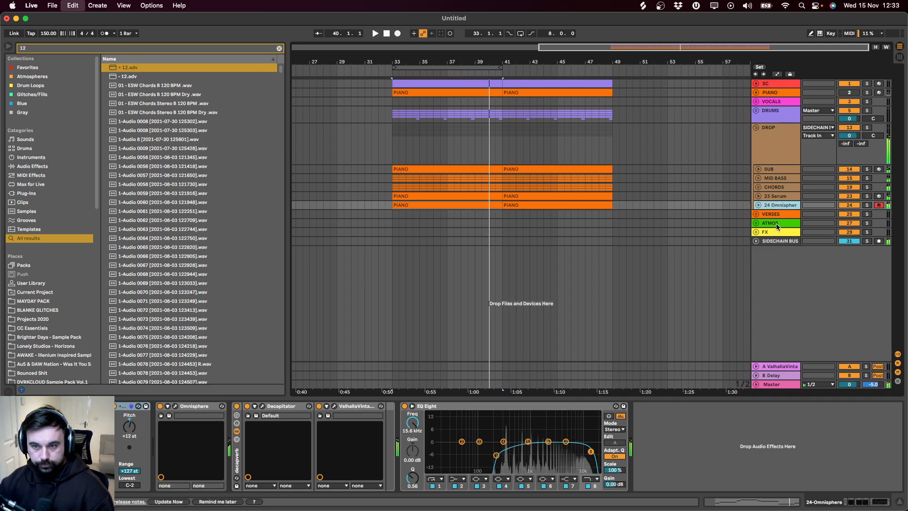
pyautogui.press('super+d')
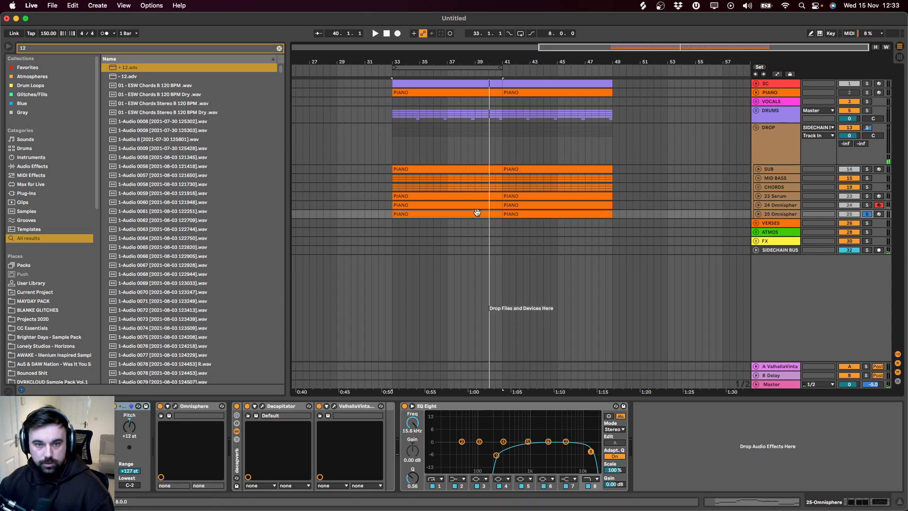
# Step: Delete the decapverb rack, Omnisphere and EQ Eight from duplicated track 25, leaving only the +12 st Pitch device
pyautogui.press('super+f')
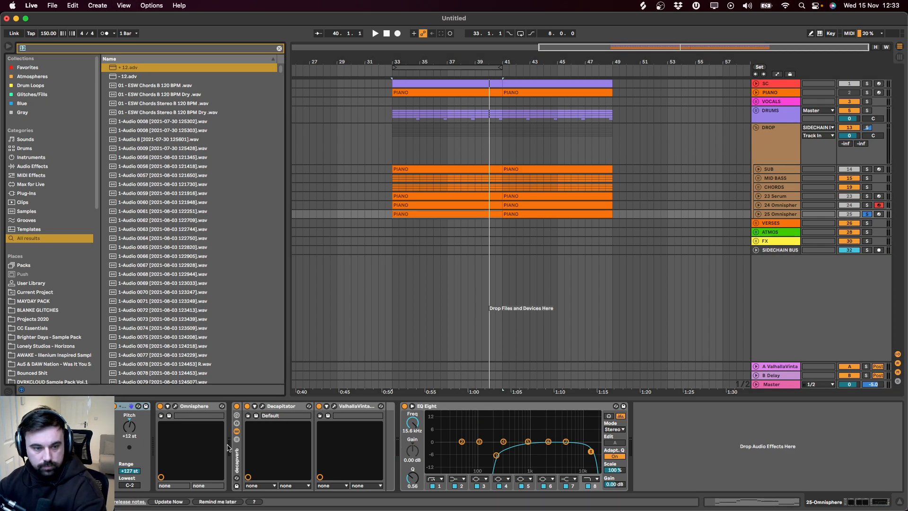
pyautogui.click(237, 456)
pyautogui.press('Delete')
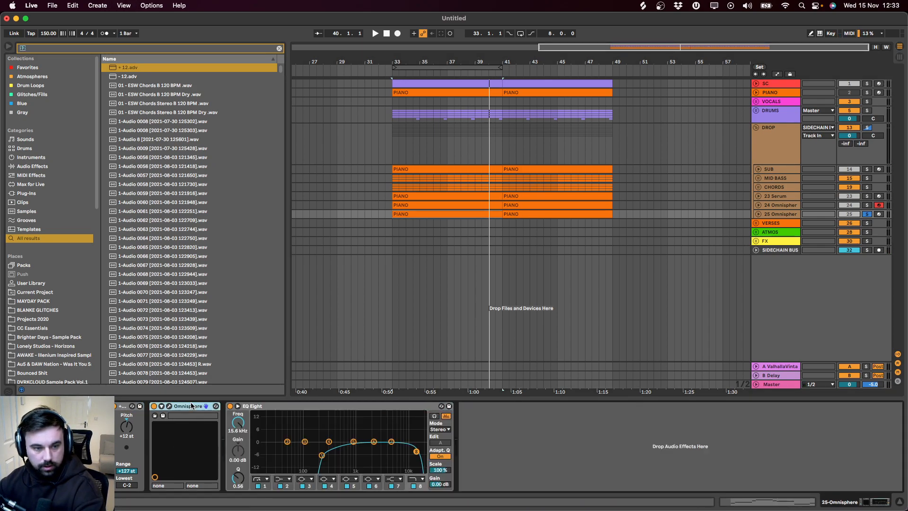
pyautogui.click(191, 406)
pyautogui.press('Delete')
pyautogui.press('Delete')
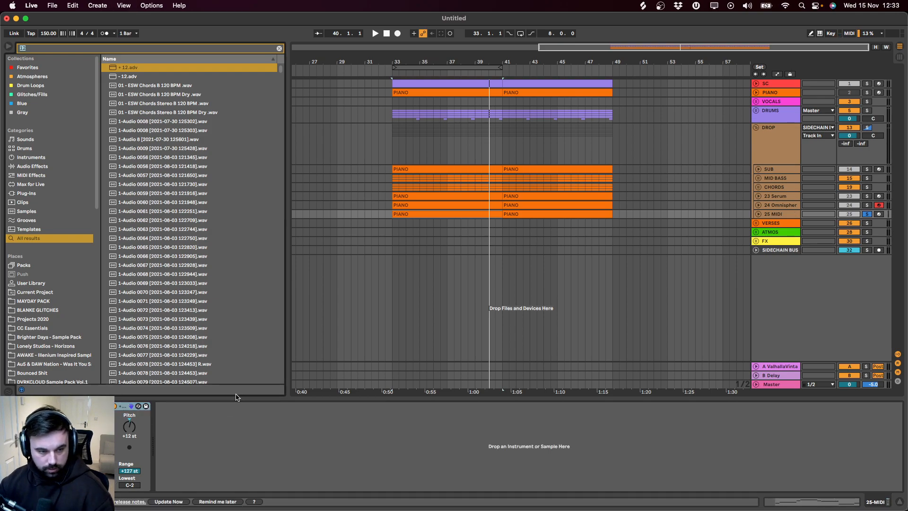
# Step: Search the browser for ORCHID D, load ORCHID DROPS LEAD.adg onto track 25 and close the Nexus window
pyautogui.write('ORCHID')
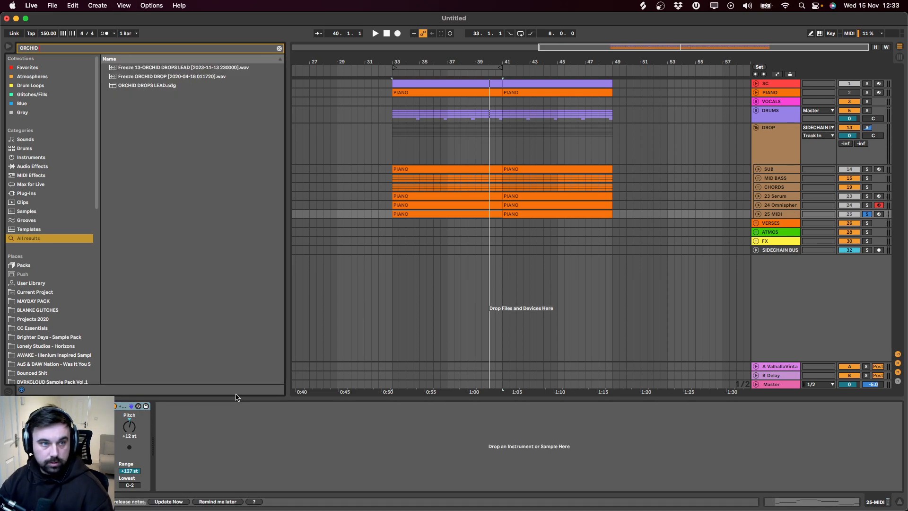
pyautogui.press('Down')
pyautogui.press('Down')
pyautogui.press('Down')
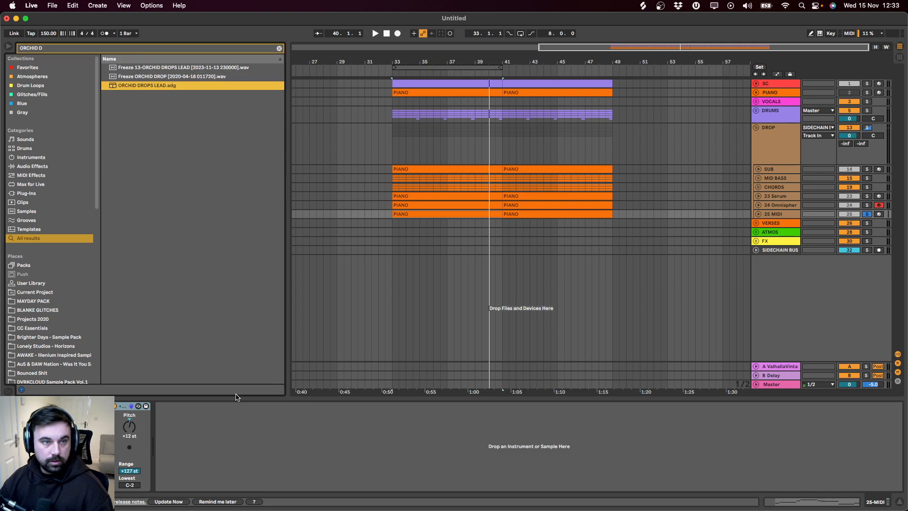
pyautogui.press('Return')
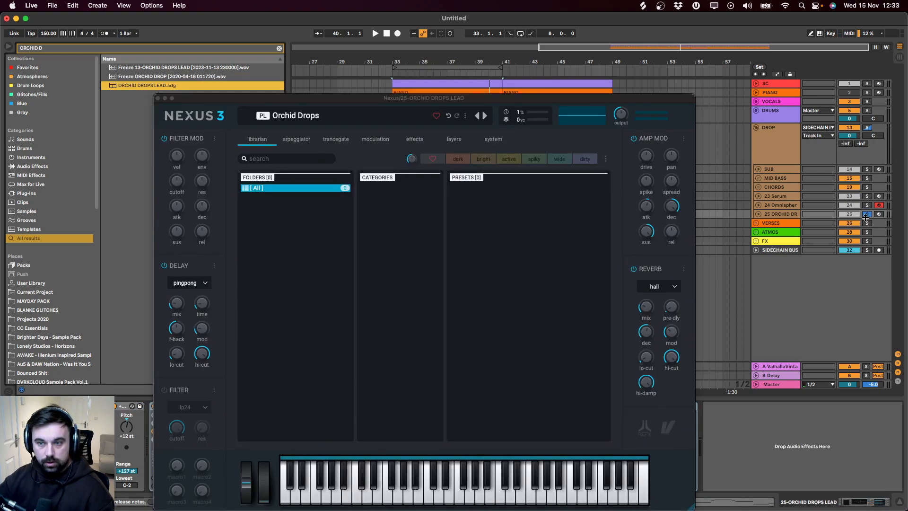
pyautogui.click(157, 99)
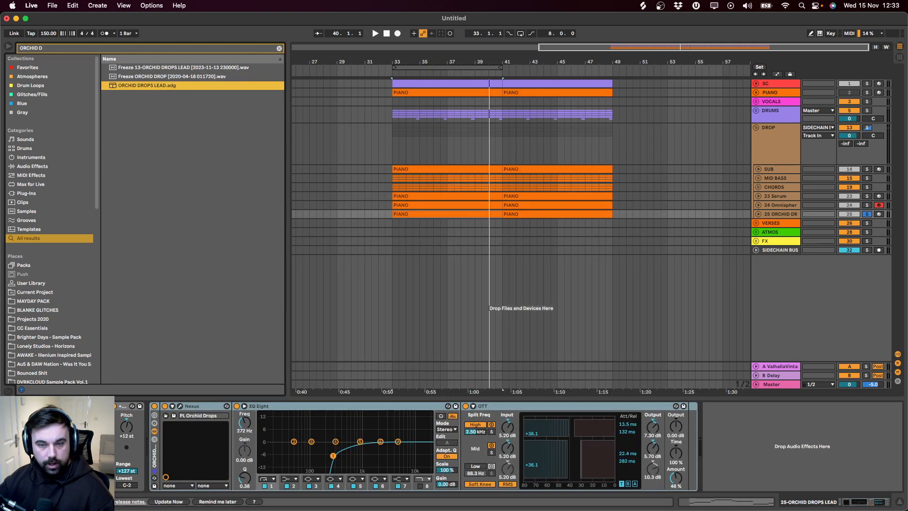
# Step: Arm the soloed ORCHID DROPS LEAD track, unfold it and select its first PIANO clip
pyautogui.click(869, 215)
pyautogui.click(866, 213)
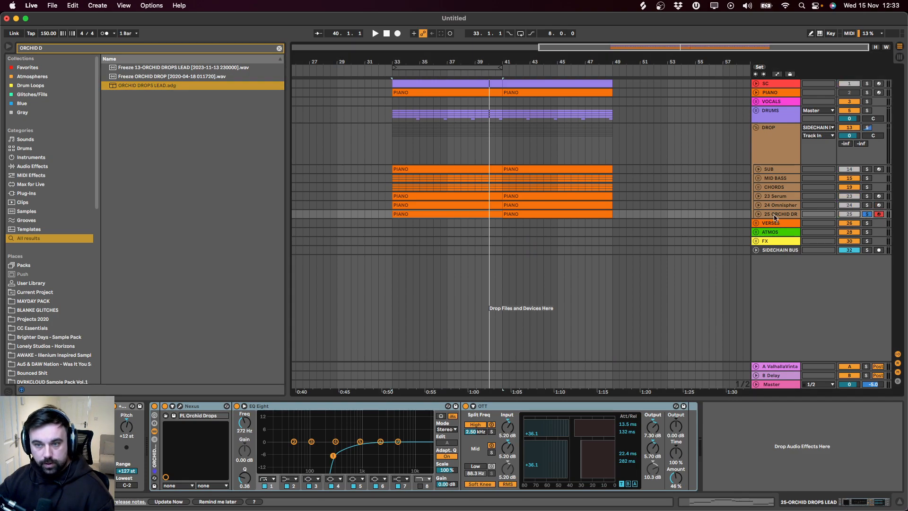
pyautogui.click(758, 214)
pyautogui.click(420, 215)
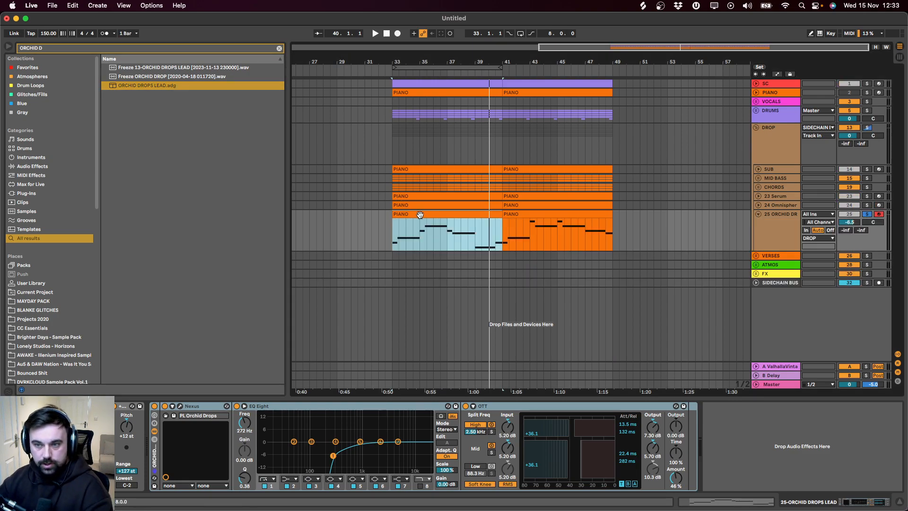
# Step: Open Nexus on track 25 and switch off the Reverb and Delay of the Orchid Drops preset
pyautogui.click(181, 405)
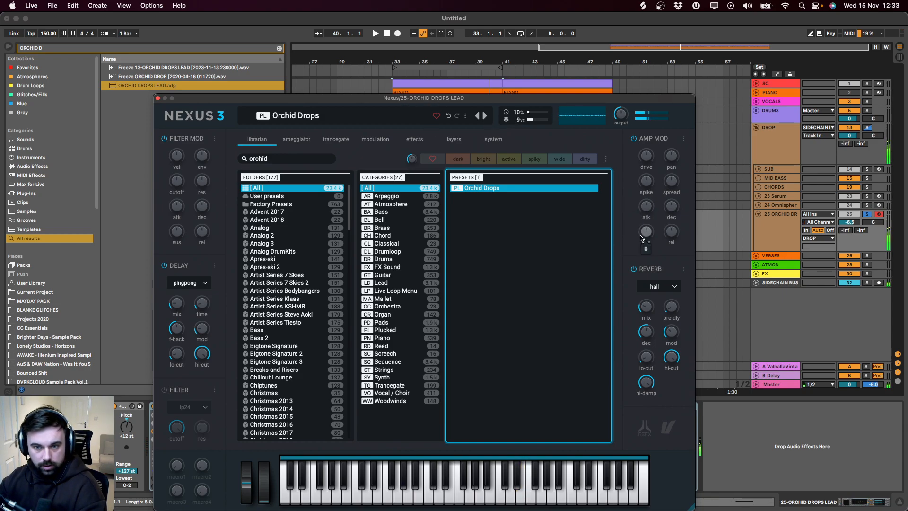
pyautogui.moveTo(284, 100)
pyautogui.mouseDown()
pyautogui.moveTo(553, 46)
pyautogui.moveTo(83, 3)
pyautogui.moveTo(603, 175)
pyautogui.moveTo(534, 285)
pyautogui.moveTo(610, 275)
pyautogui.moveTo(278, 99)
pyautogui.mouseUp()
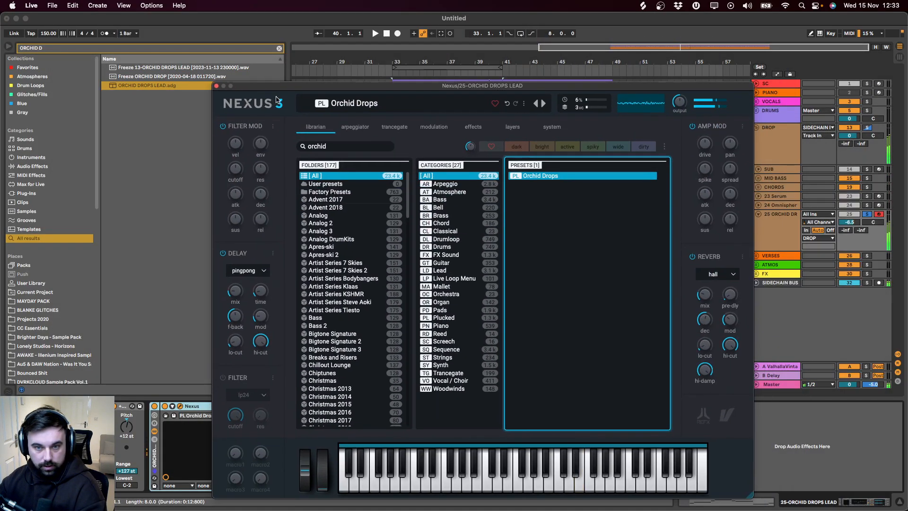
pyautogui.click(693, 256)
pyautogui.moveTo(394, 88); pyautogui.dragTo(292, 184)
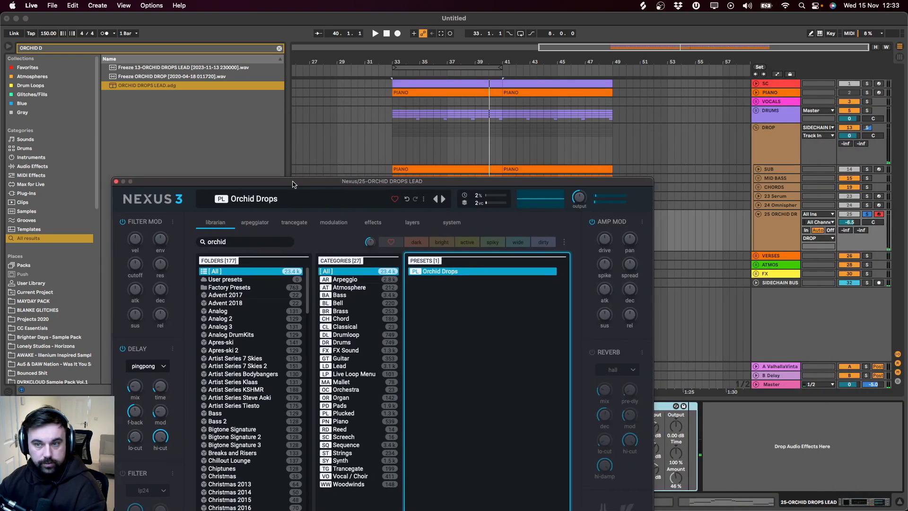
pyautogui.click(778, 140)
pyautogui.moveTo(366, 99); pyautogui.dragTo(561, 56)
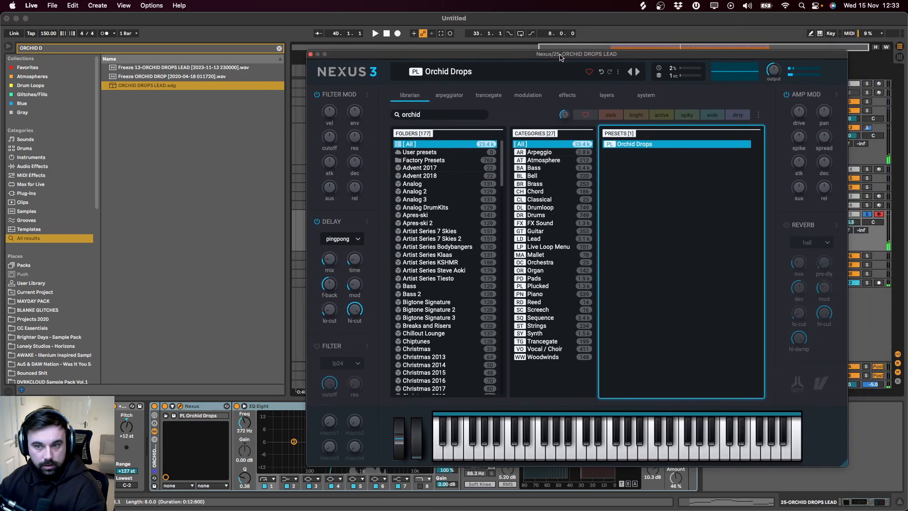
pyautogui.click(317, 221)
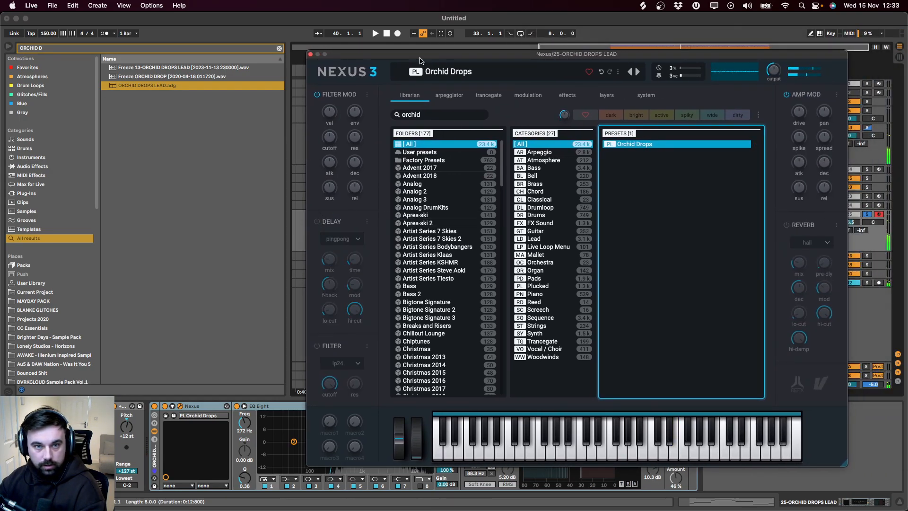
pyautogui.moveTo(416, 54); pyautogui.dragTo(171, 102)
# Step: Raise the decay and sustain in Nexus's Amp Mod section and close the Nexus window
pyautogui.click(771, 235)
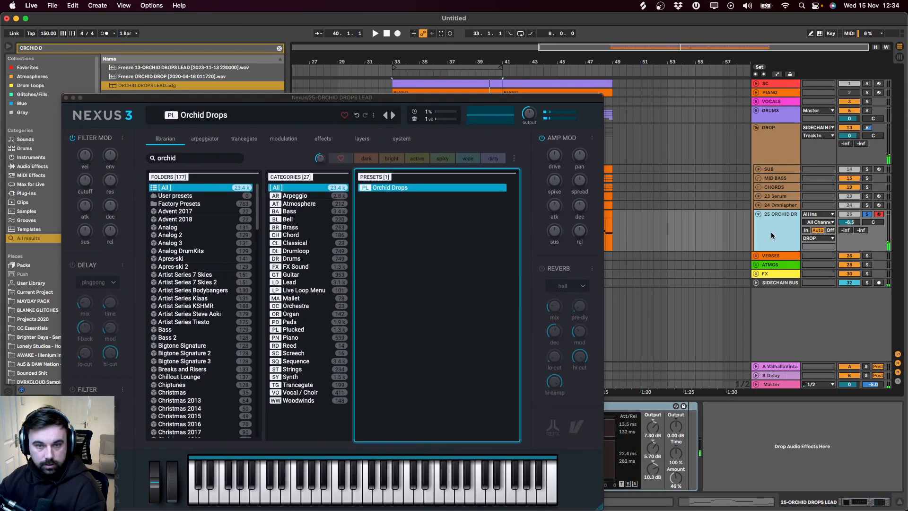
pyautogui.click(585, 231)
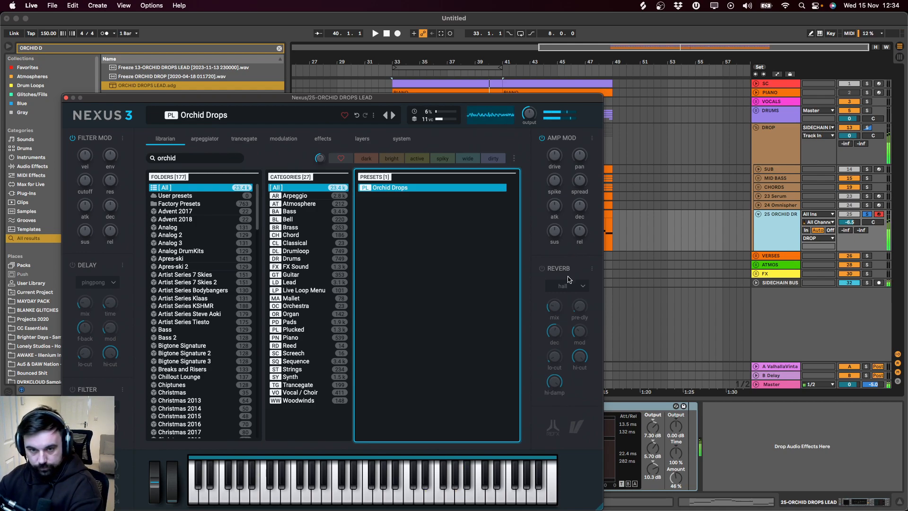
pyautogui.moveTo(554, 232)
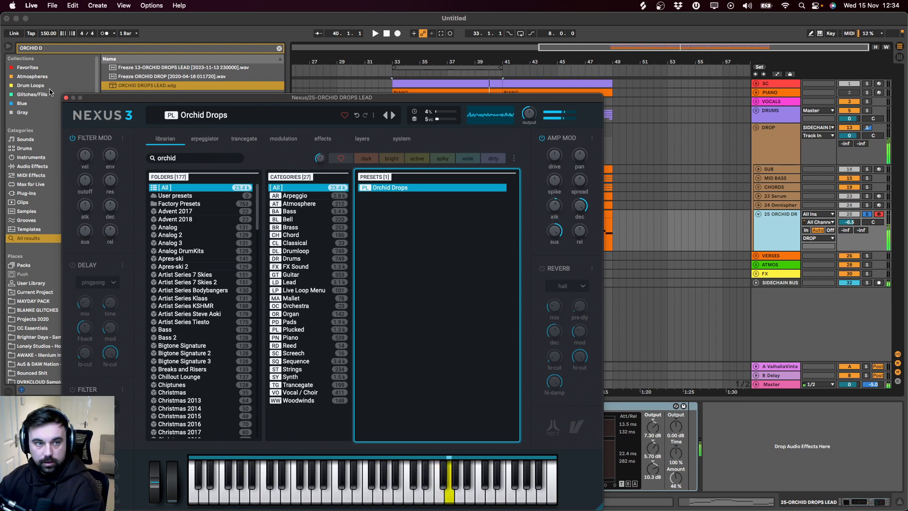
pyautogui.click(65, 97)
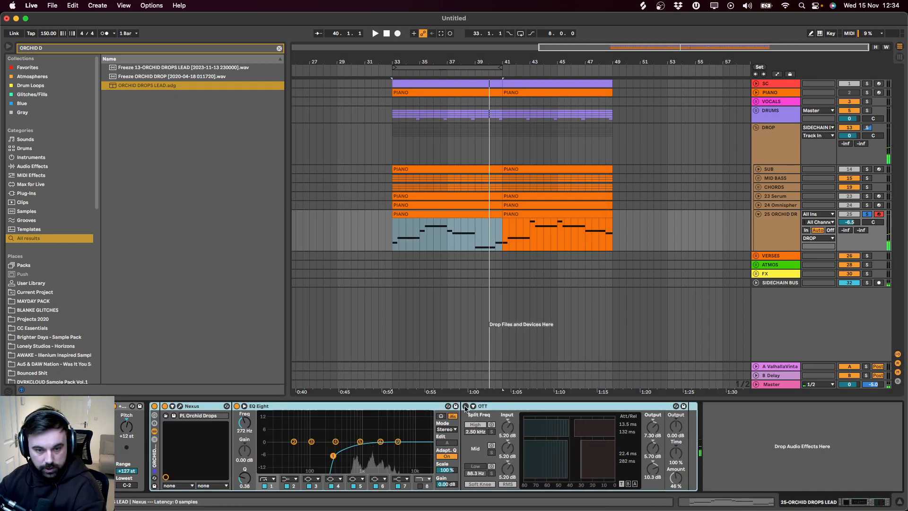
# Step: Compare the lead with OTT bypassed and enabled, leave OTT on and play the first clip from bar 33
pyautogui.click(465, 407)
pyautogui.click(773, 226)
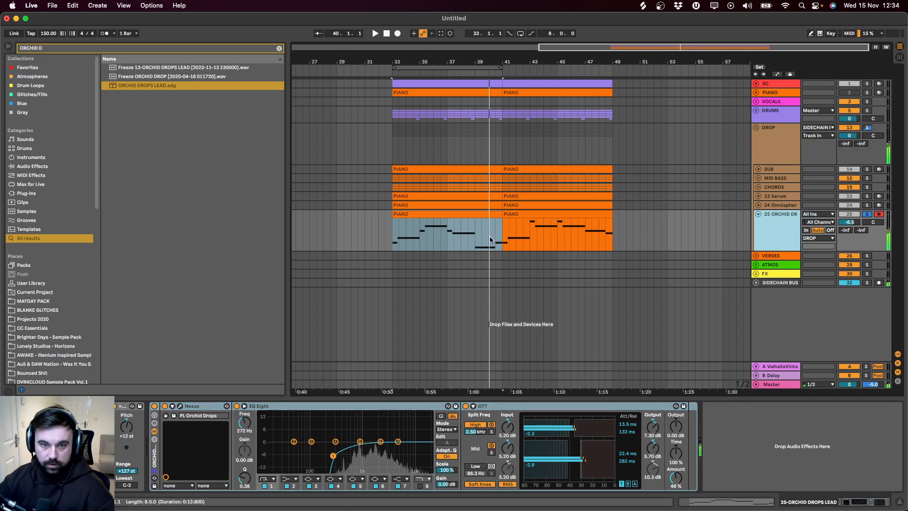
pyautogui.click(423, 220)
pyautogui.press('space')
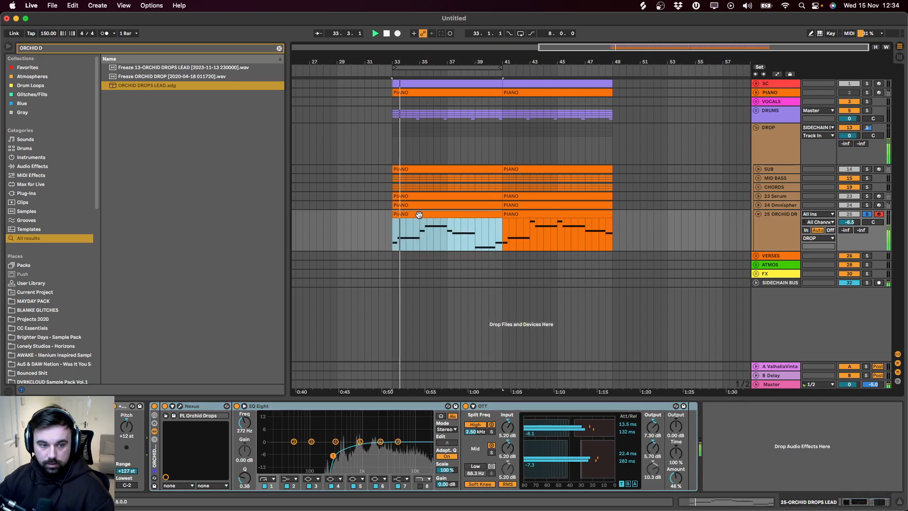
# Step: Set the Orchid Drops lead track's volume to -0.2 dB and solo the Serum and Omnisphere leads with it
pyautogui.moveTo(850, 222); pyautogui.dragTo(849, 209)
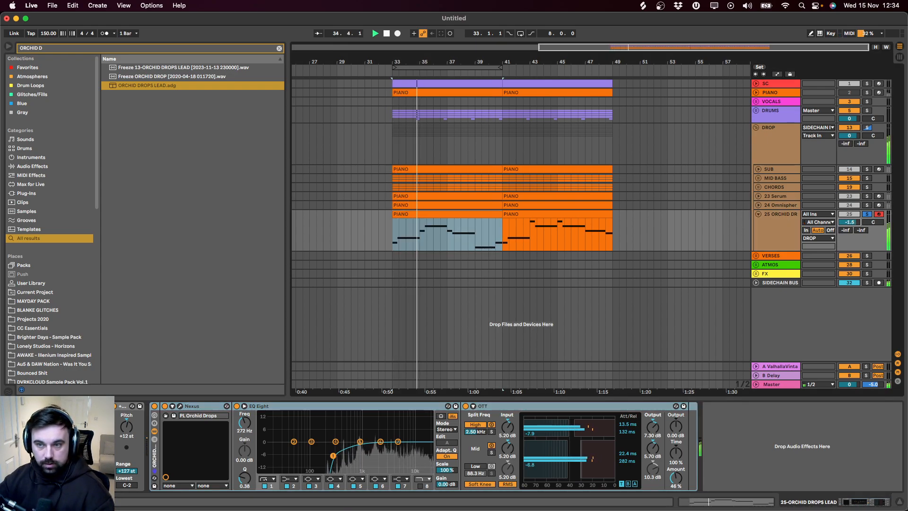
pyautogui.click(867, 196)
pyautogui.click(867, 205)
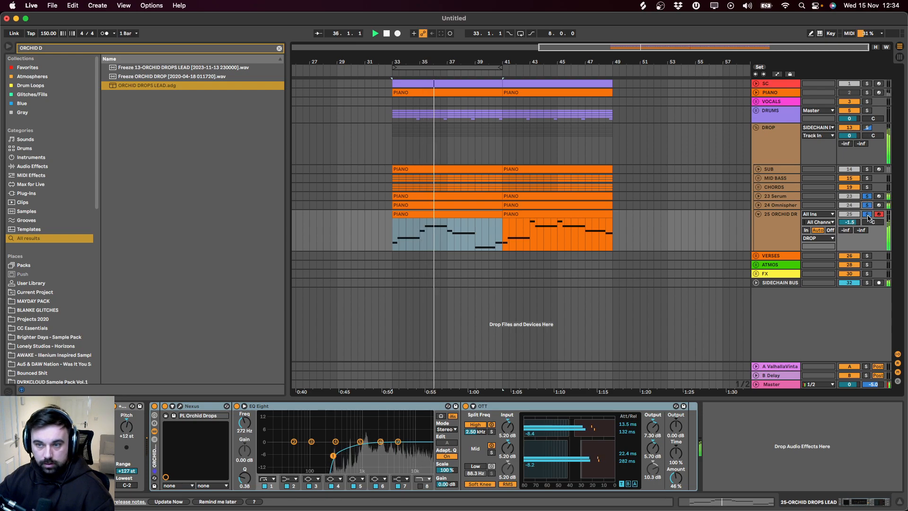
pyautogui.click(868, 214)
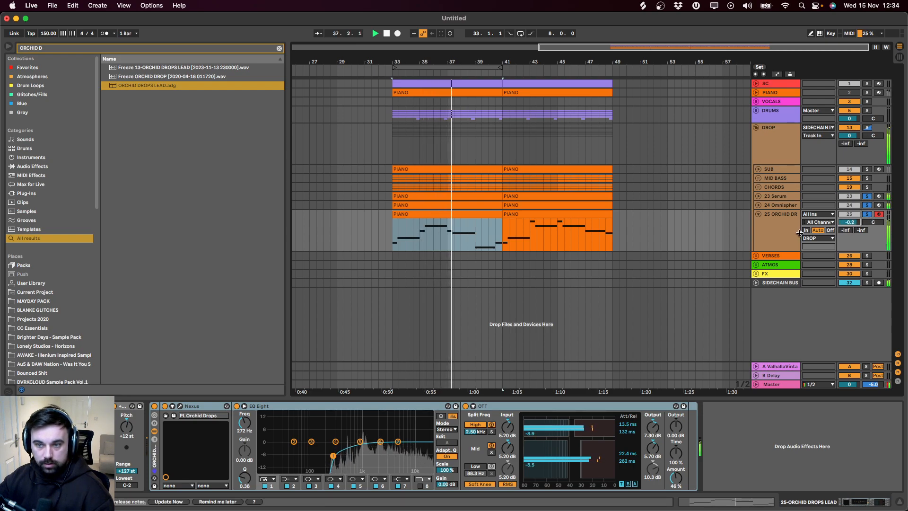
# Step: Audition the CHORDS group together with the soloed leads, clear all solos and play the full drop
pyautogui.click(766, 240)
pyautogui.click(867, 187)
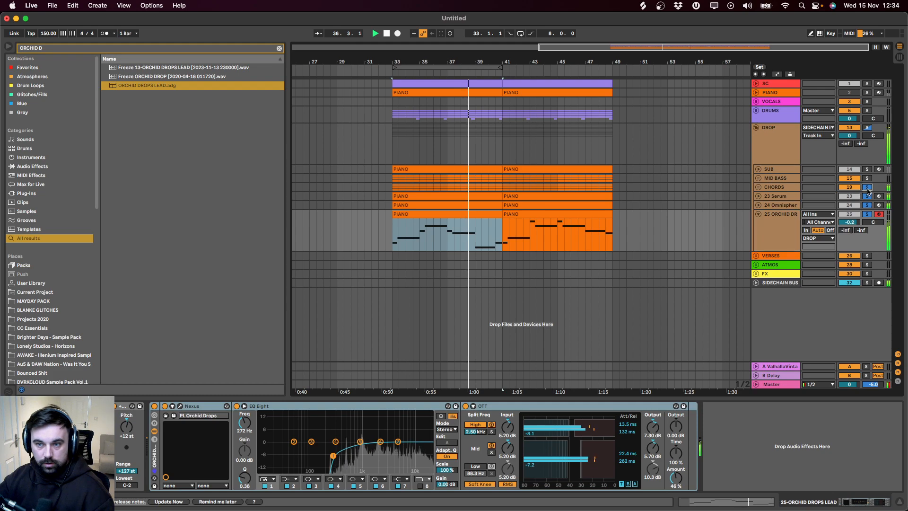
pyautogui.click(868, 190)
pyautogui.press('space')
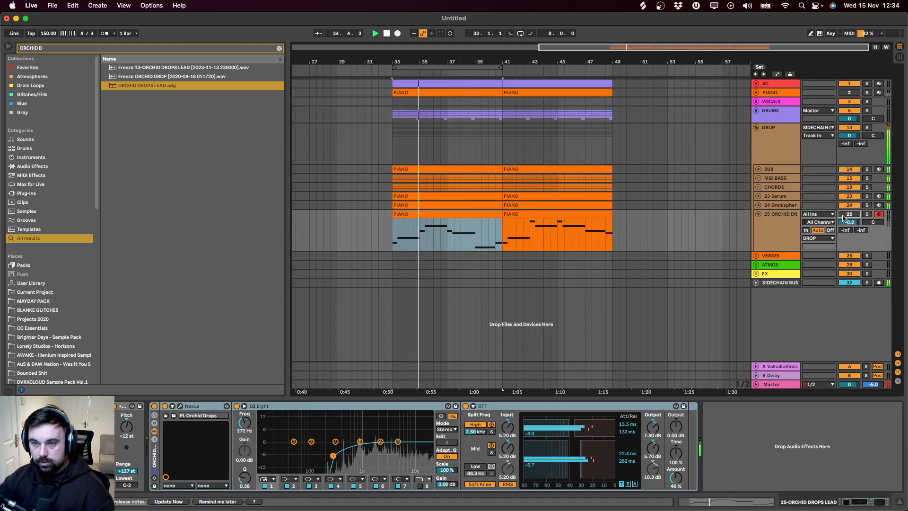
# Step: Group the Serum, Omnisphere and Orchid Drops lead tracks, name the group LEADS and fold it
pyautogui.click(758, 214)
pyautogui.click(780, 214)
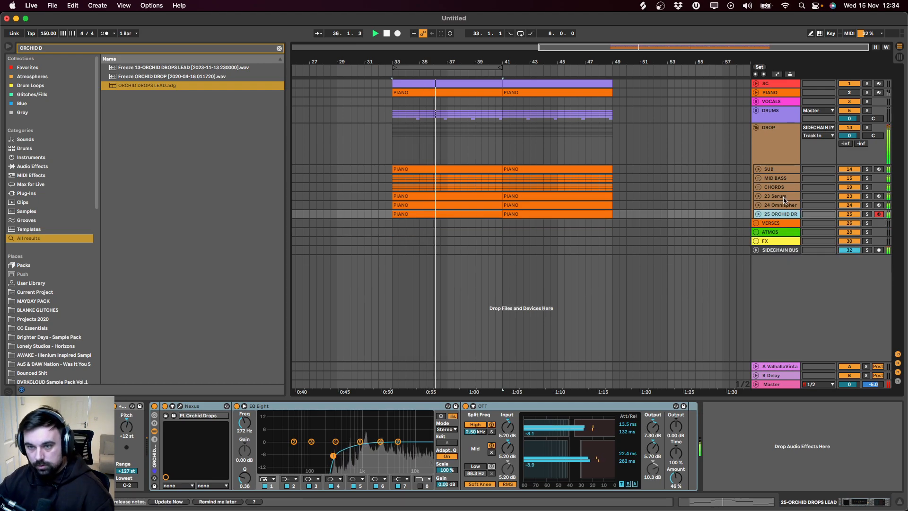
pyautogui.keyDown('shift'); pyautogui.click(782, 196); pyautogui.keyUp('shift')
pyautogui.press('super+g')
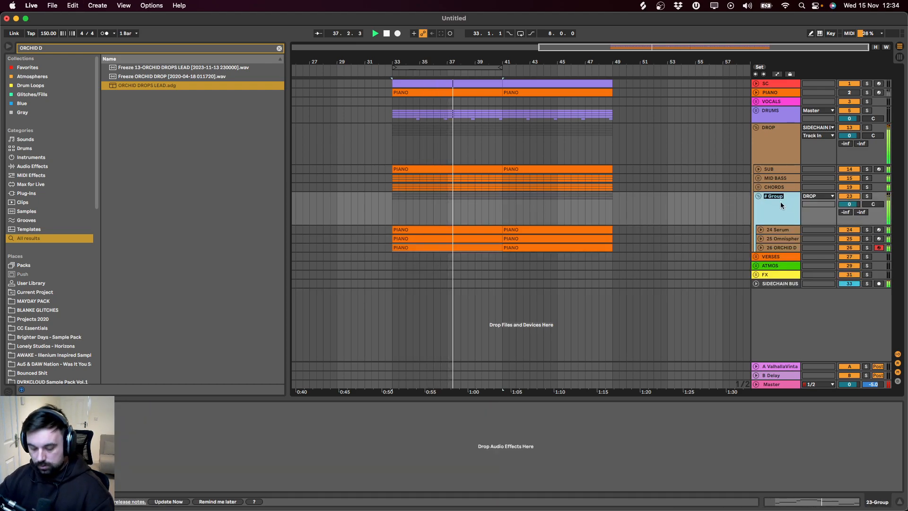
pyautogui.write('LEADS')
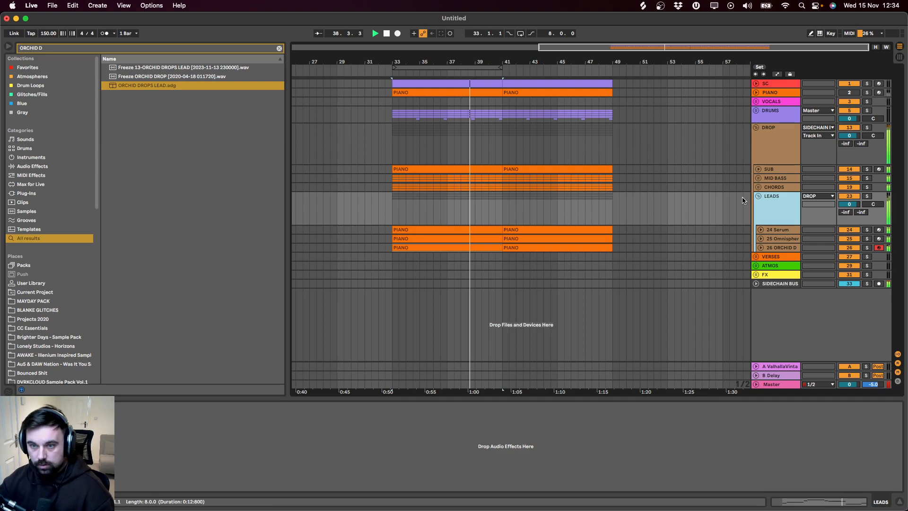
pyautogui.click(757, 196)
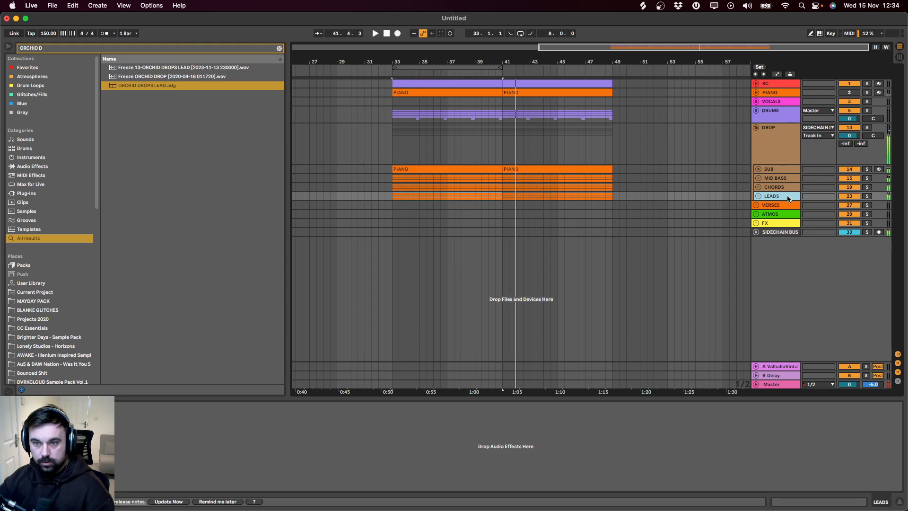
# Step: Insert an audio track below the LEADS group, clear the browser search and set the start position at bar 33
pyautogui.press('super+alt+b')
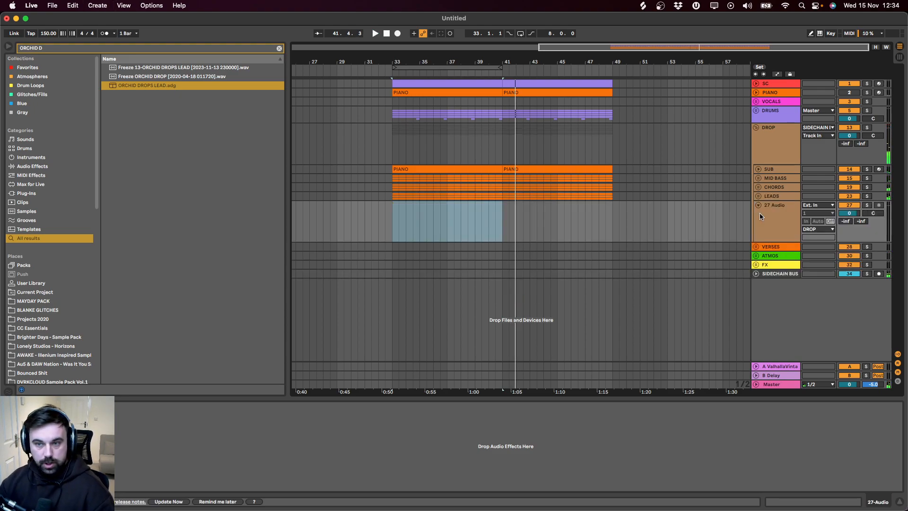
pyautogui.press('super+f')
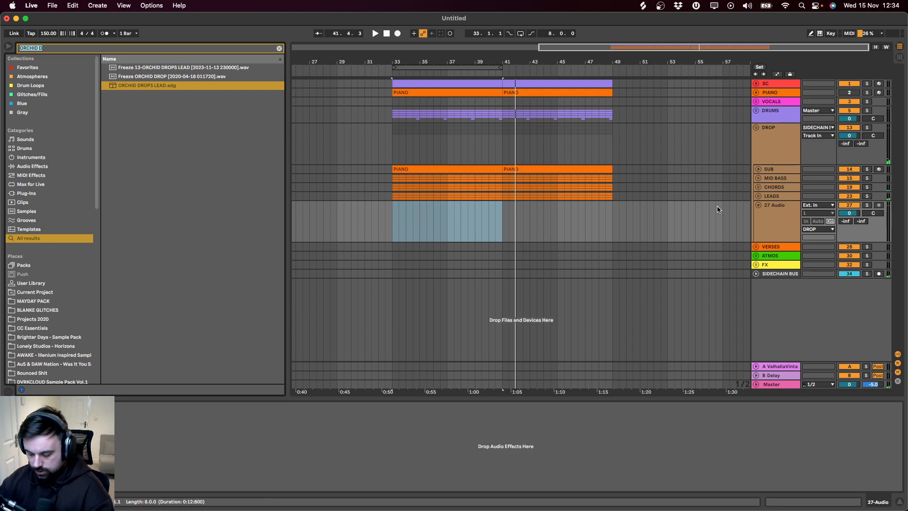
pyautogui.press('BackSpace')
pyautogui.click(394, 215)
pyautogui.press('space')
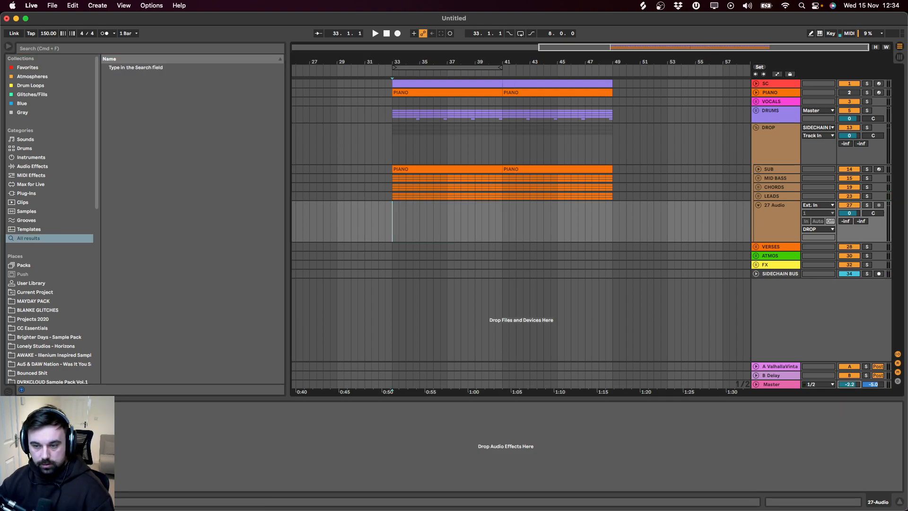
# Step: Switch to Chrome and open the ShowScale.com bookmark from the Music Stuff folder in a new tab
pyautogui.moveTo(317, 508)
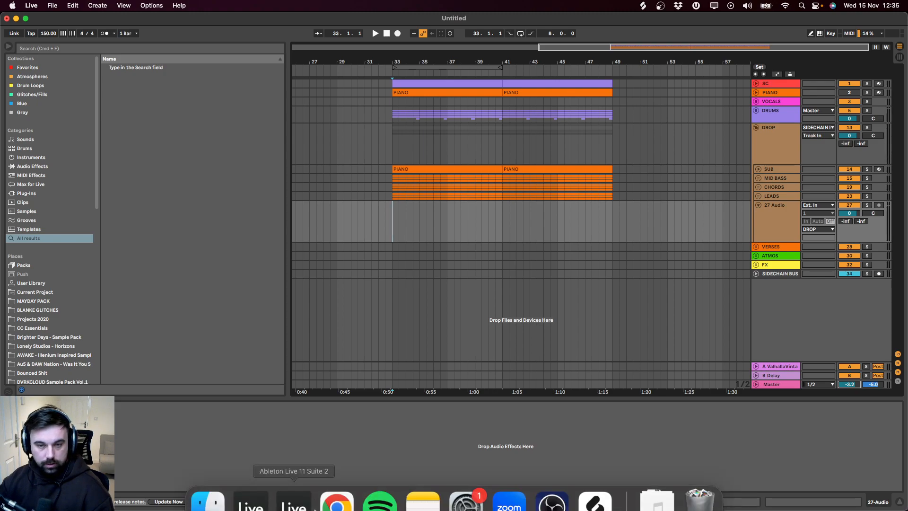
pyautogui.press('super+Tab')
pyautogui.press('super+Tab')
pyautogui.press('super+Tab')
pyautogui.press('super+Tab')
pyautogui.press('super+Tab')
pyautogui.press('super+Tab')
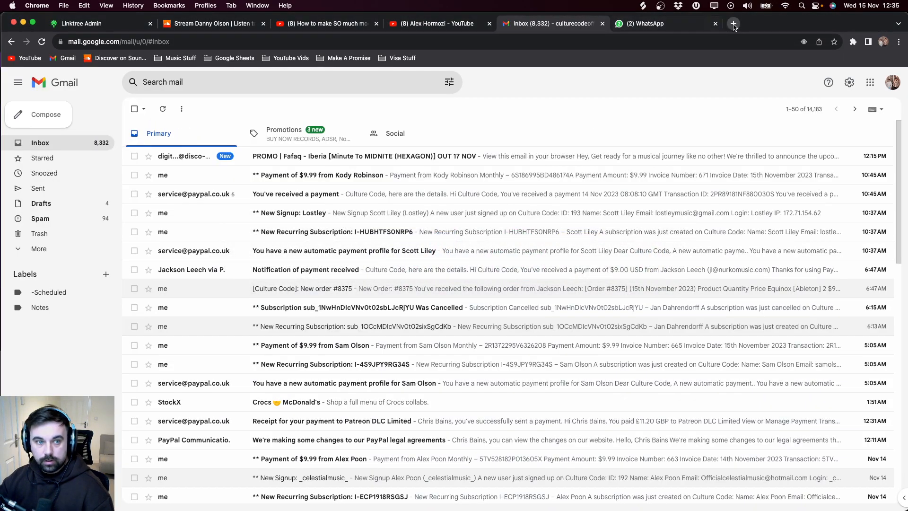
pyautogui.click(734, 23)
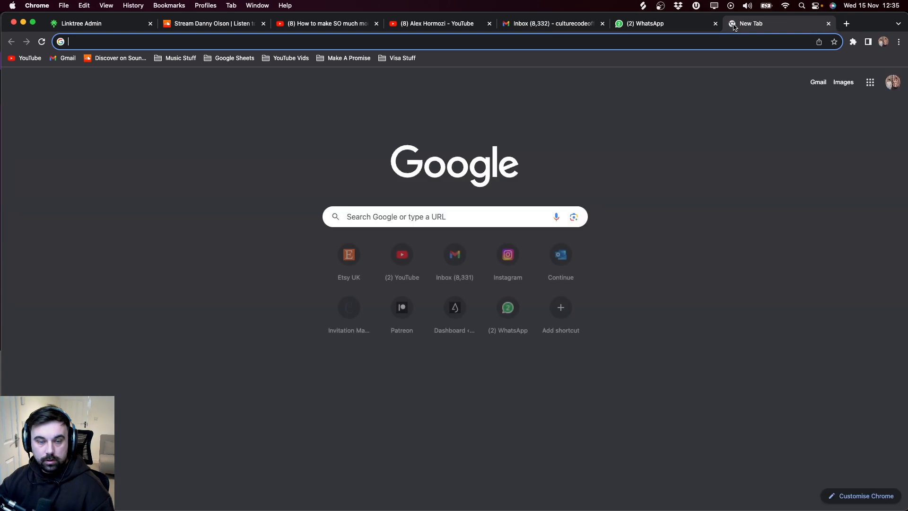
pyautogui.click(194, 58)
pyautogui.click(184, 114)
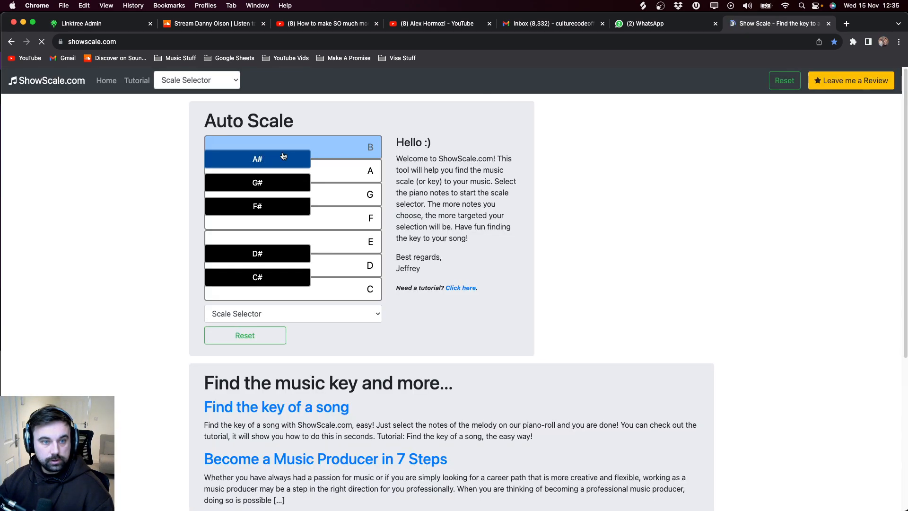
# Step: Select the notes C, D, E, F, G, A and B in Auto Scale to find the song's possible scales
pyautogui.click(280, 158)
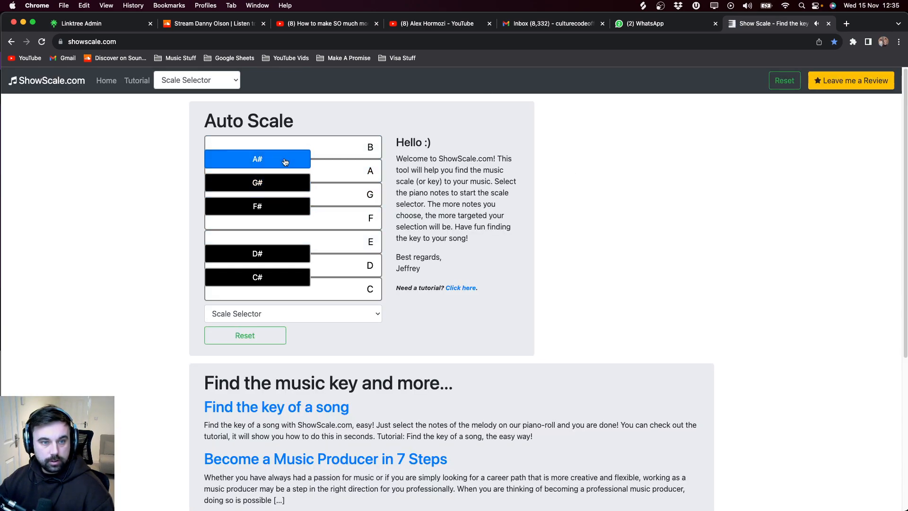
pyautogui.click(323, 196)
pyautogui.click(336, 172)
pyautogui.click(346, 151)
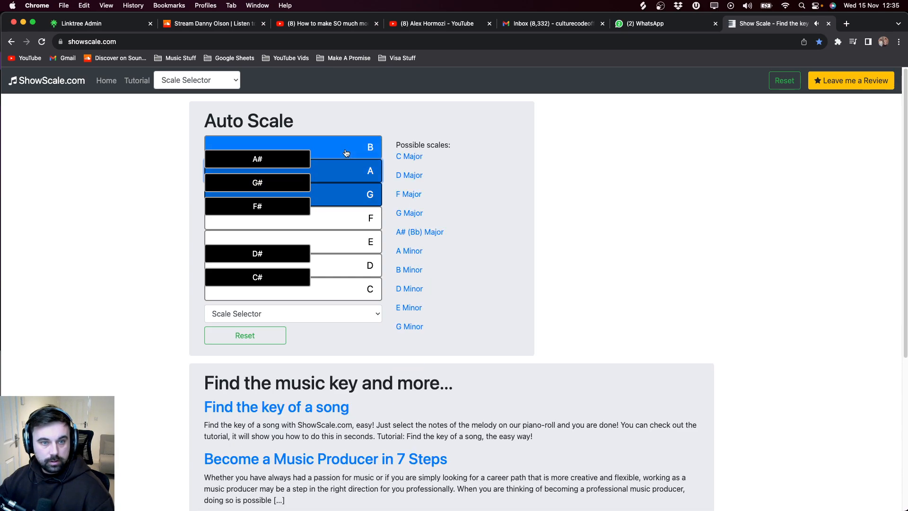
pyautogui.click(345, 151)
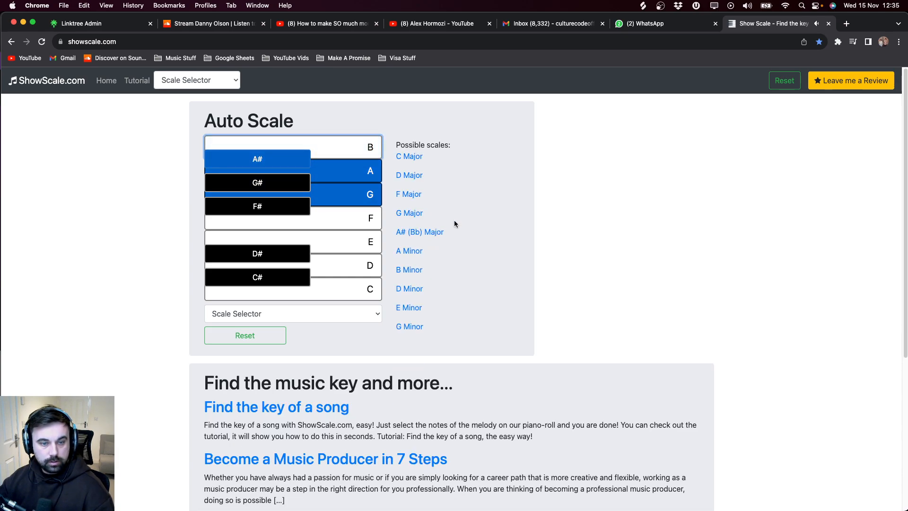
pyautogui.click(365, 292)
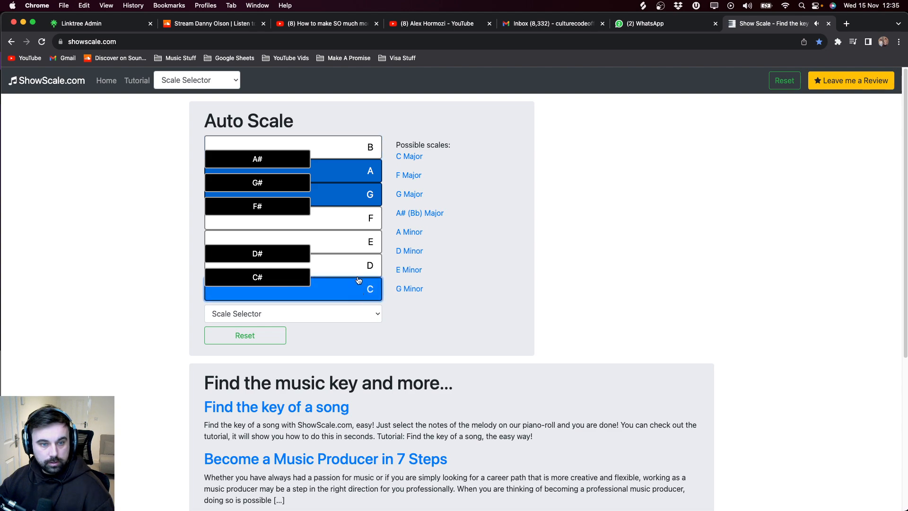
pyautogui.click(361, 276)
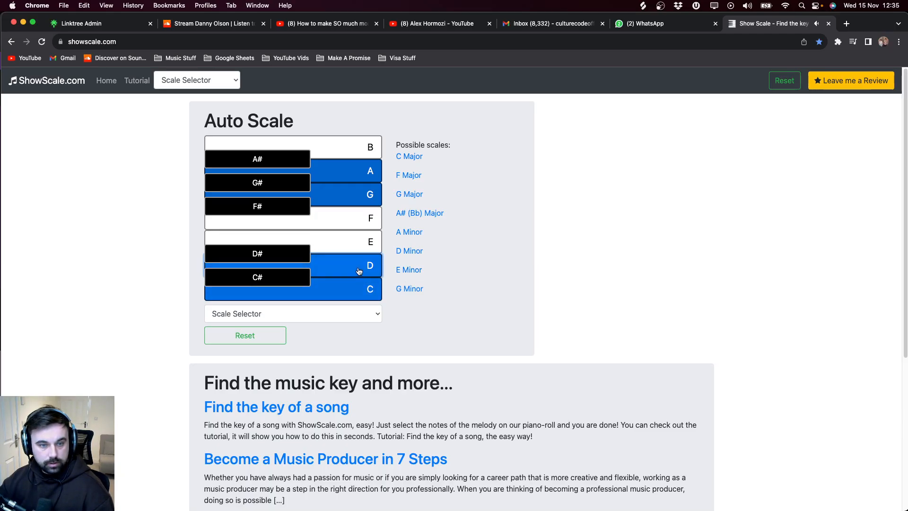
pyautogui.click(329, 249)
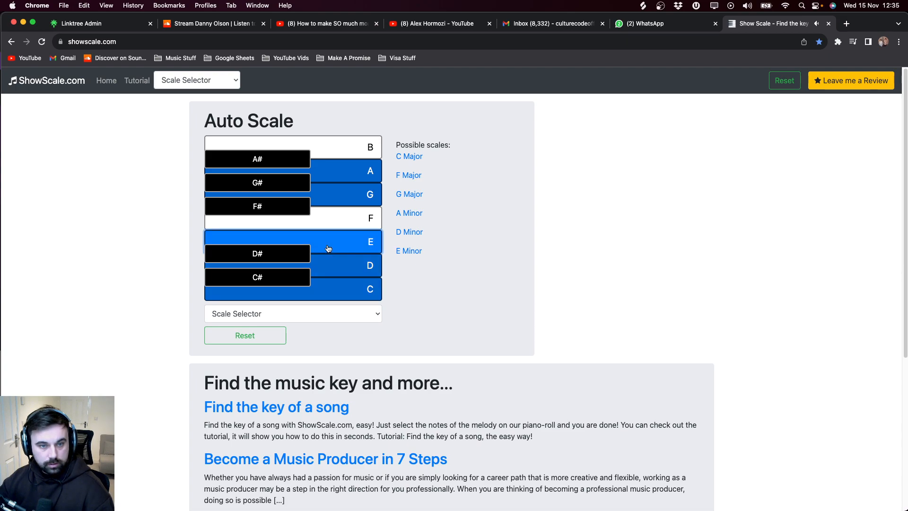
pyautogui.click(330, 217)
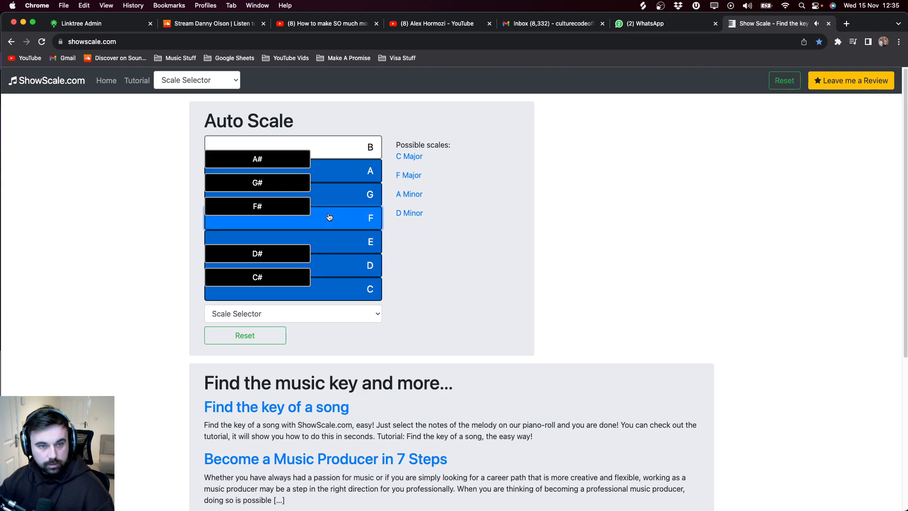
pyautogui.click(327, 216)
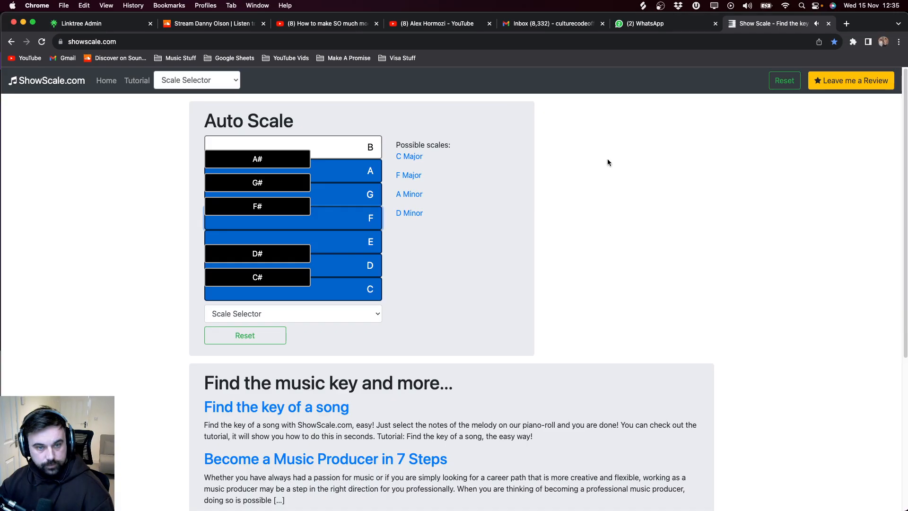
pyautogui.click(372, 150)
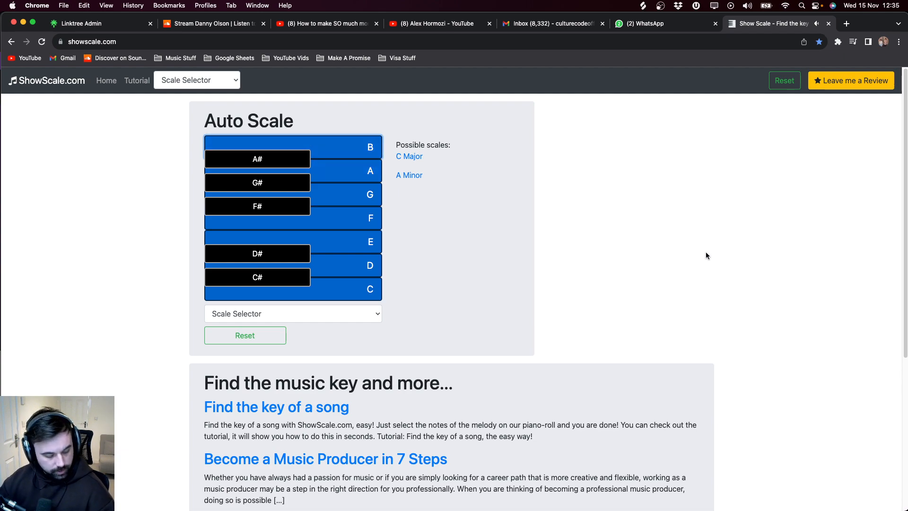
# Step: Switch back to Ableton Live and expand the Nurko Atmos - Vol 2 folder in the Atmospheres collection
pyautogui.press('super+Tab')
pyautogui.press('space')
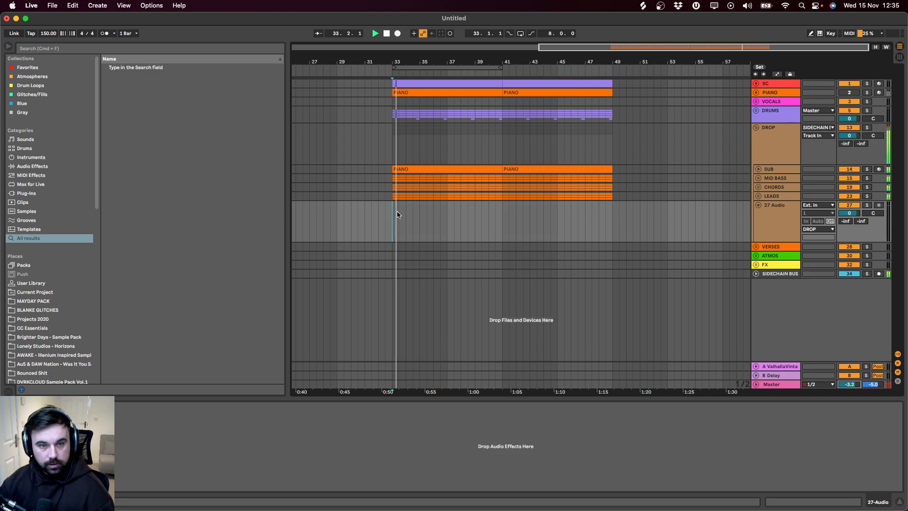
pyautogui.click(66, 76)
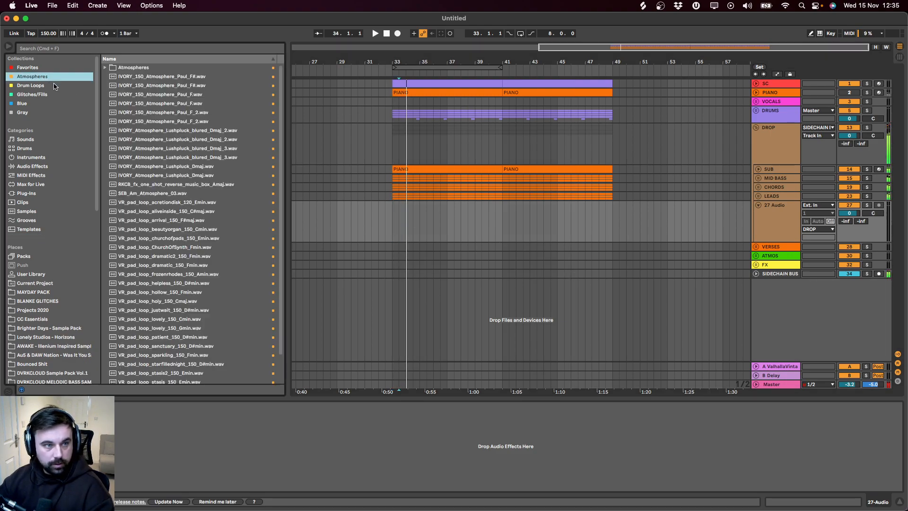
pyautogui.click(114, 69)
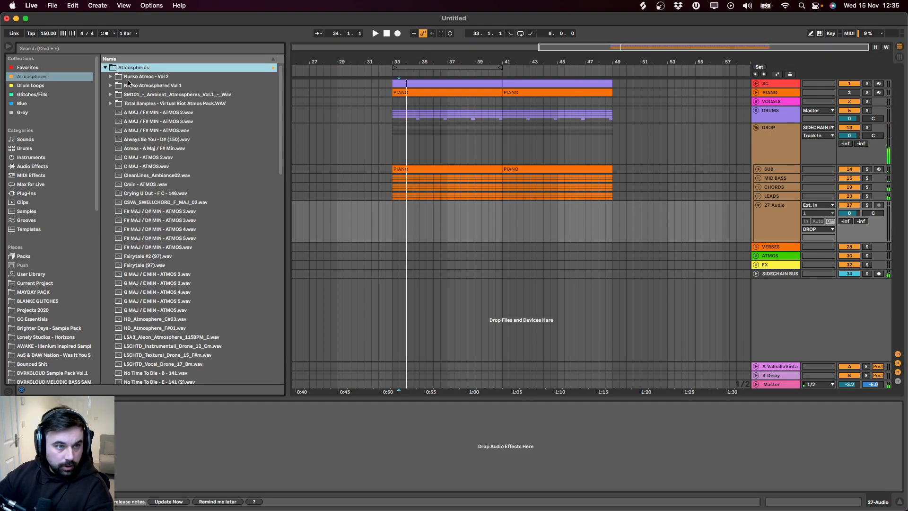
pyautogui.click(185, 76)
# Step: Audition the B MAJ and C MAJ samples in the Nurko Atmos - Vol 2 folder
pyautogui.click(210, 148)
pyautogui.click(204, 166)
pyautogui.click(192, 194)
pyautogui.click(185, 202)
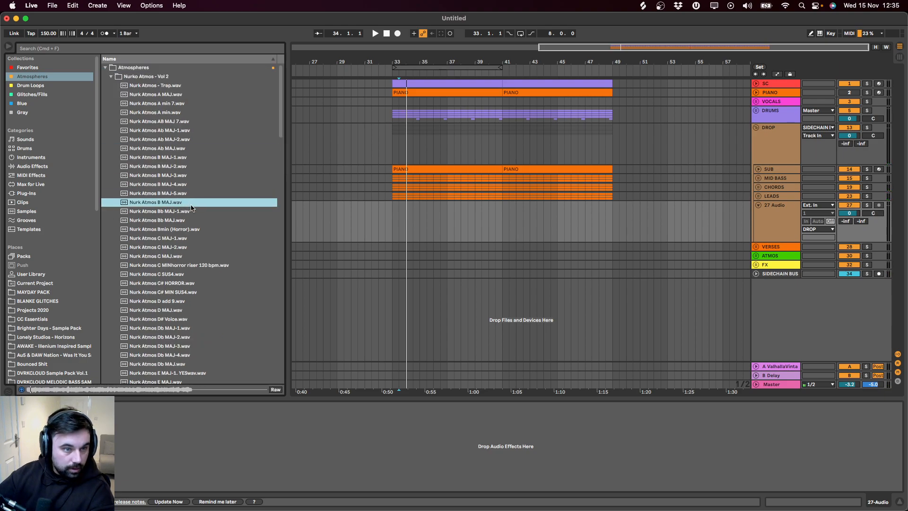
pyautogui.click(188, 239)
pyautogui.press('Down')
pyautogui.press('Down')
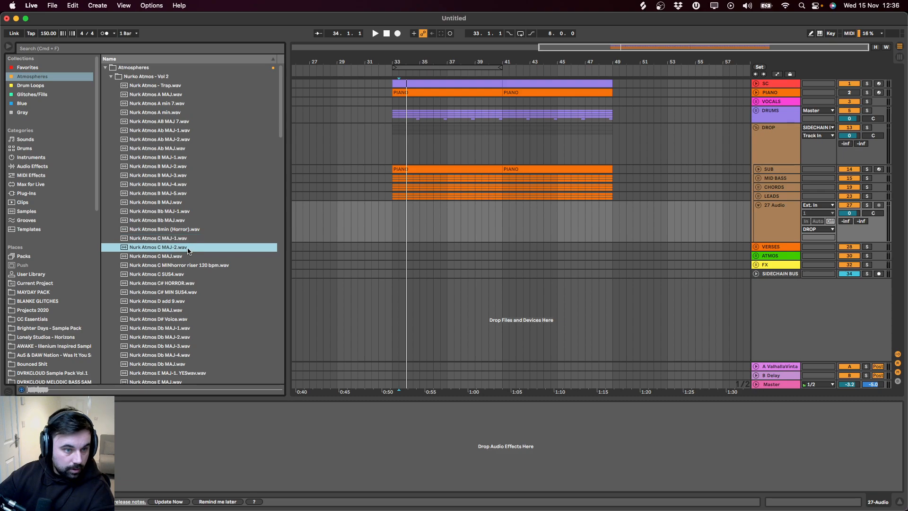
# Step: Place Nurk Atmos C MAJ.wav on track 27 at bar 33 and cut off everything past bar 49
pyautogui.moveTo(173, 254); pyautogui.dragTo(392, 228)
pyautogui.press('space')
pyautogui.click(607, 230)
pyautogui.press('super+e')
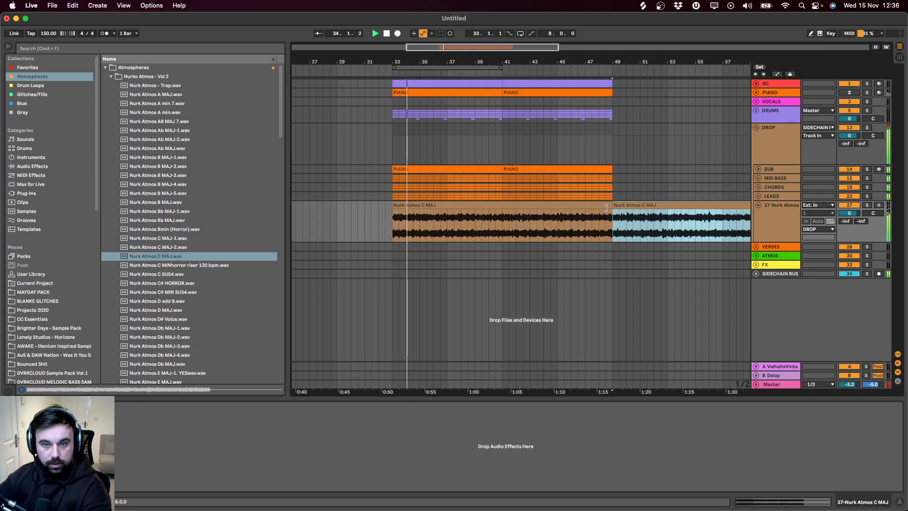
pyautogui.press('Delete')
# Step: Raise the gain of the Nurk Atmos C MAJ clip and return to the arrangement
pyautogui.doubleClick(527, 206)
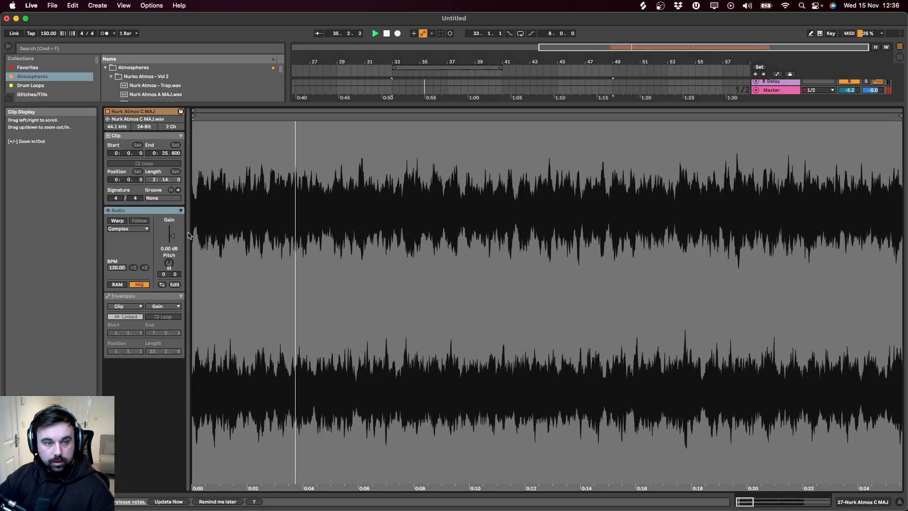
pyautogui.moveTo(171, 233); pyautogui.dragTo(171, 222)
pyautogui.hotkey('shift', 'Tab')
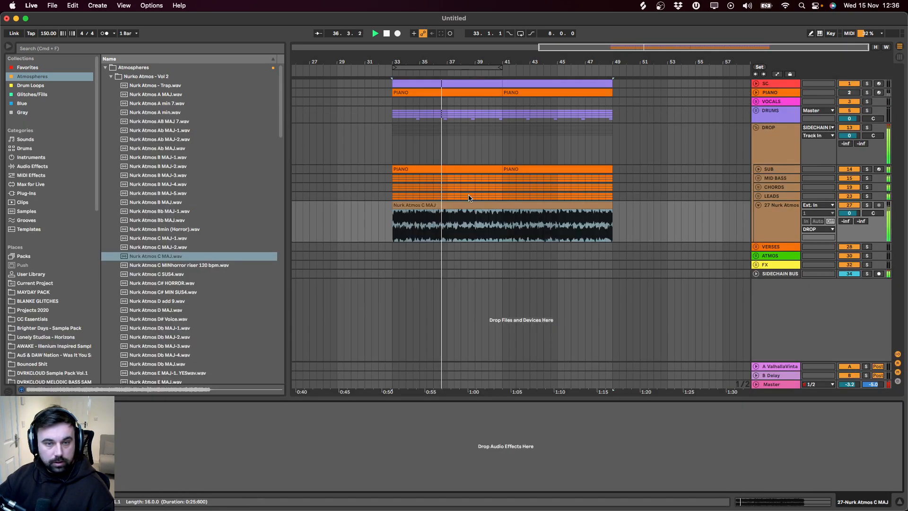
# Step: Add an EQ Eight to track 27 and set its first band's low cut to about 272 Hz
pyautogui.press('super+f')
pyautogui.write('EQ')
pyautogui.press('Down')
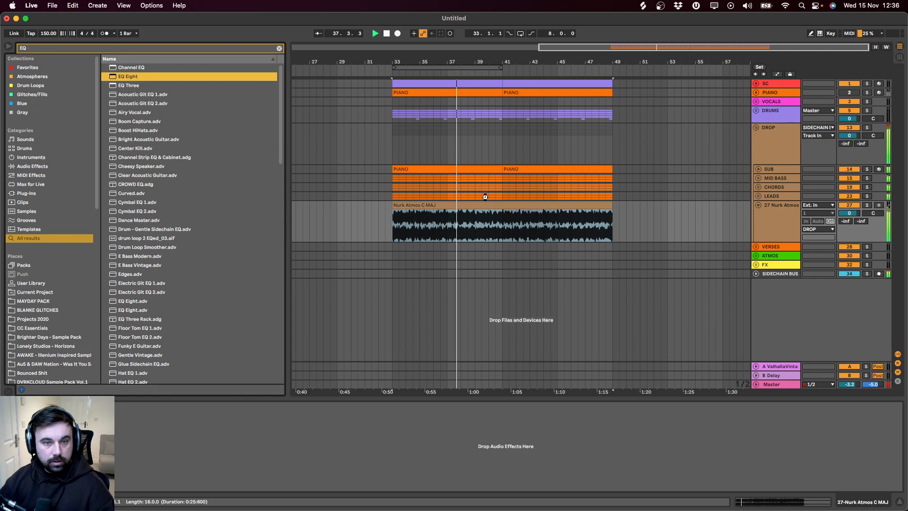
pyautogui.press('Return')
pyautogui.click(141, 486)
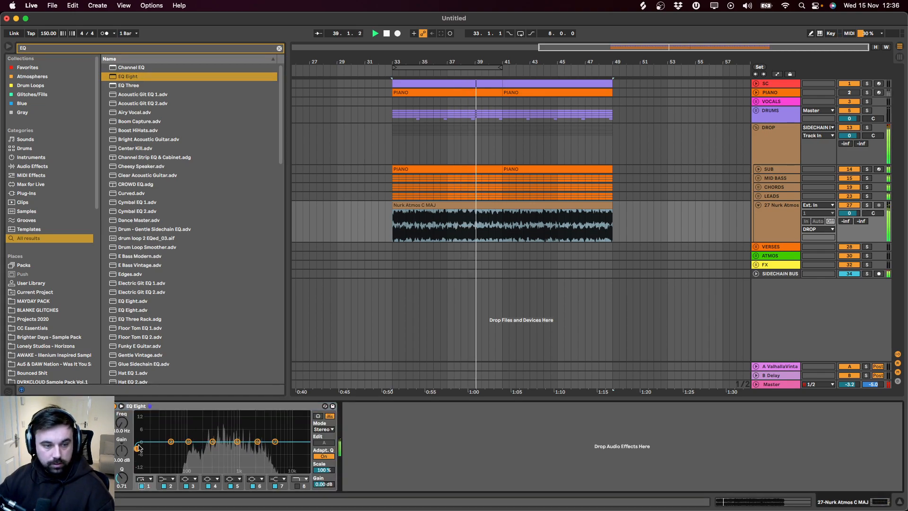
pyautogui.moveTo(208, 453); pyautogui.dragTo(210, 455)
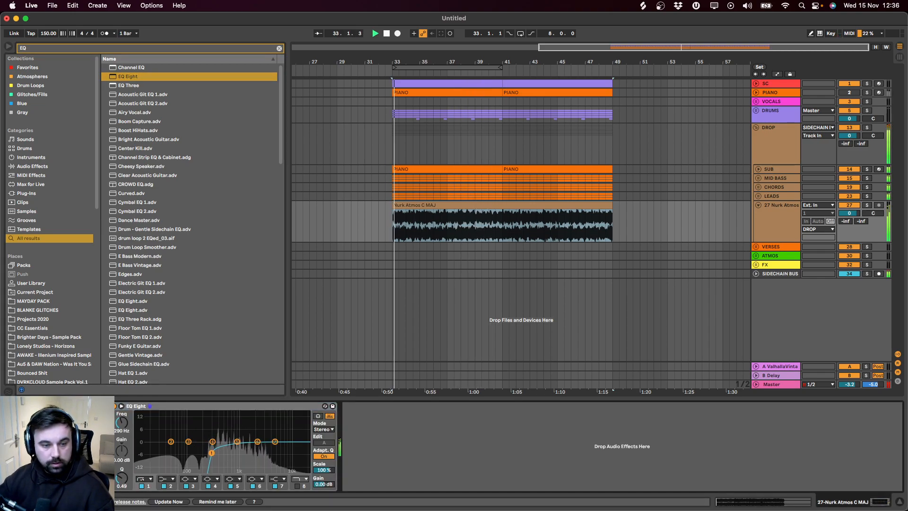
# Step: Delete the Nurk Atmos C MAJ clip from track 27 and reopen the Atmospheres collection
pyautogui.click(429, 222)
pyautogui.press('Delete')
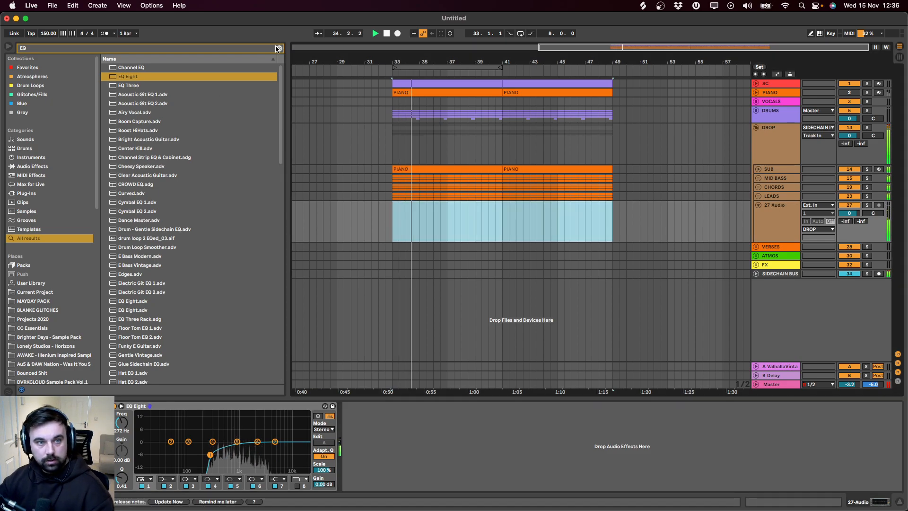
pyautogui.press('super+f')
pyautogui.click(38, 76)
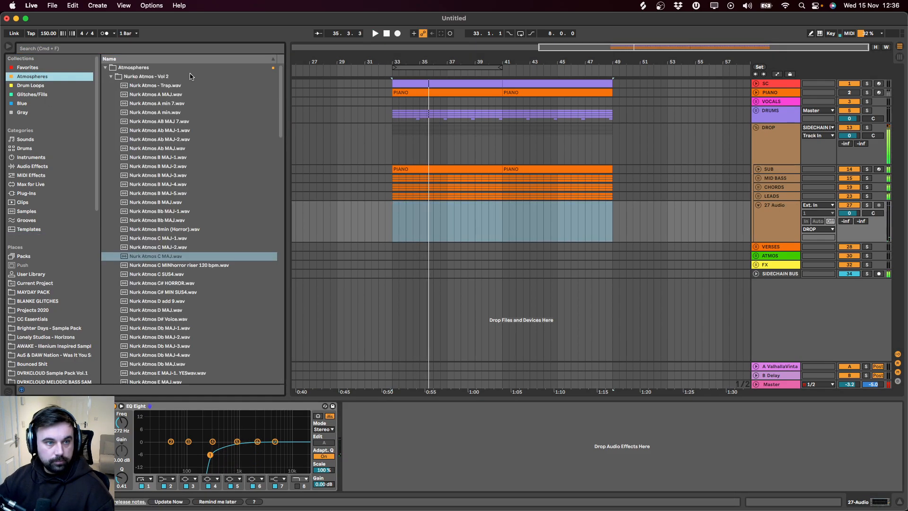
# Step: Audition the Nurko Atmos - Vol 2 samples from the C MIN horror riser to Nurk Atmos D# Voice.wav
pyautogui.click(178, 265)
pyautogui.press('Down')
pyautogui.press('Down')
pyautogui.press('Down')
pyautogui.press('Down')
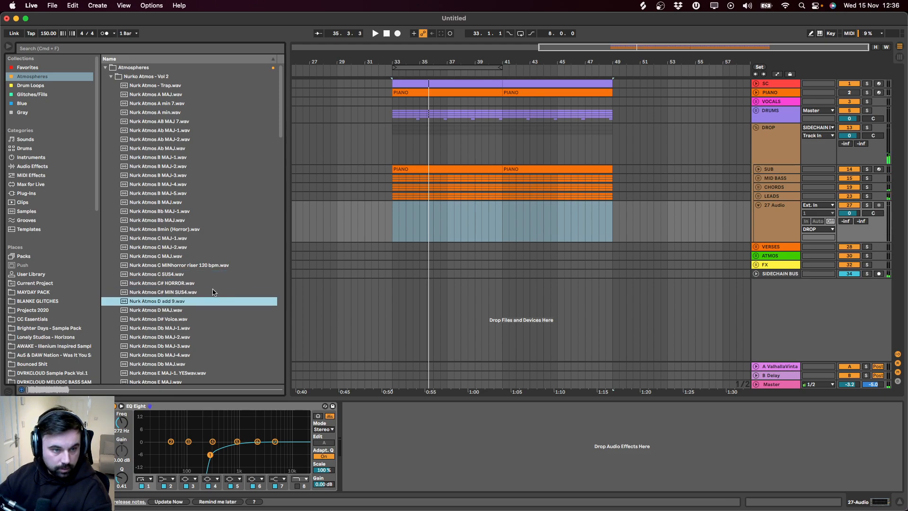
pyautogui.press('Down')
pyautogui.press('Down')
pyautogui.scroll(-3, 207, 333)
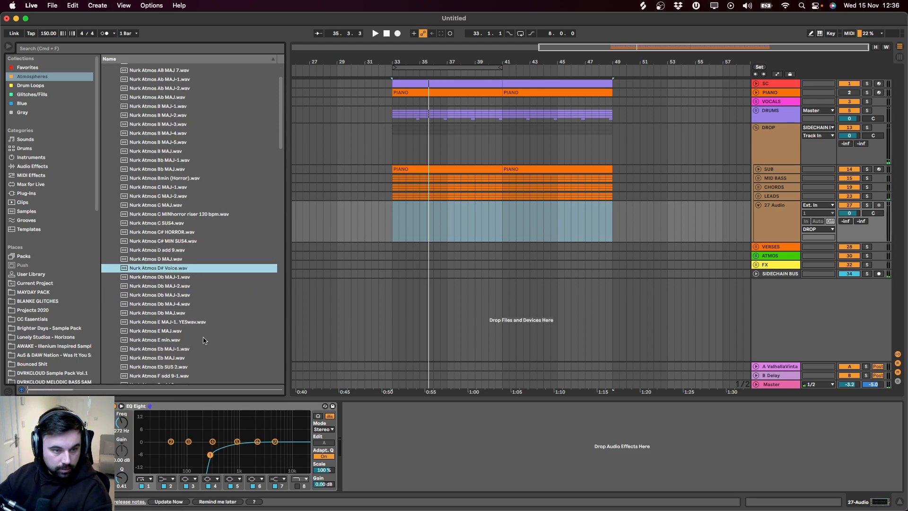
# Step: Place Nurk Atmos D# Voice.wav on track 27 at bar 33 and raise its clip gain to 15.5 dB
pyautogui.moveTo(146, 269); pyautogui.dragTo(395, 217)
pyautogui.press('space')
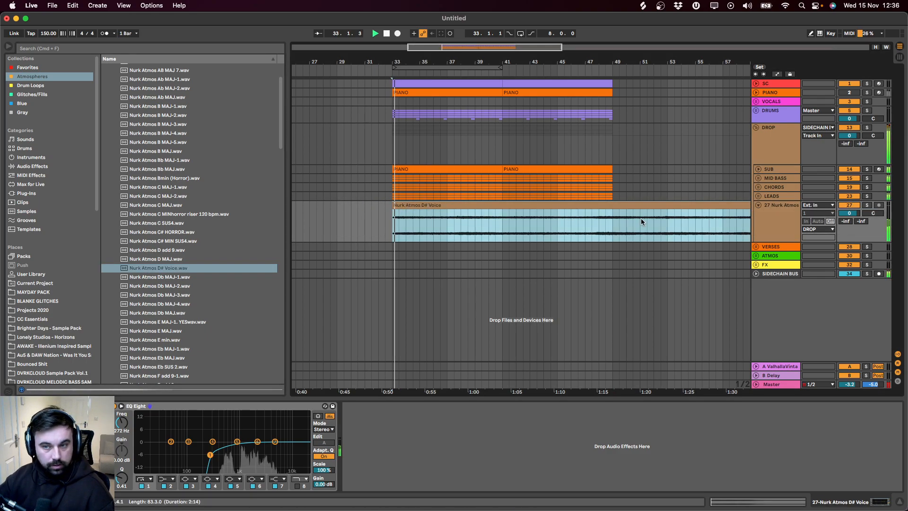
pyautogui.doubleClick(574, 205)
pyautogui.moveTo(171, 232); pyautogui.dragTo(171, 213)
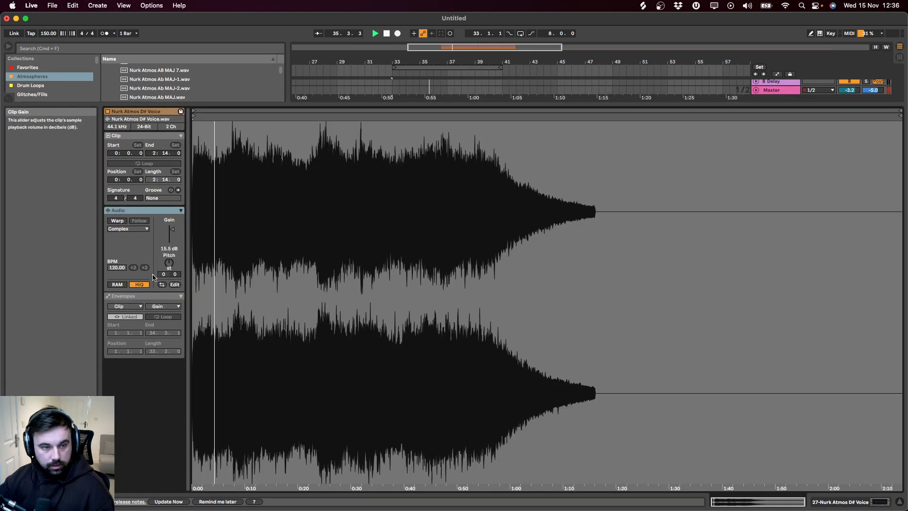
# Step: Try transposing the Nurk Atmos D# Voice clip down through -4 semitones while playing it with the drop
pyautogui.click(168, 262)
pyautogui.press('Down')
pyautogui.press('Down')
pyautogui.press('Down')
pyautogui.press('space')
pyautogui.press('Down')
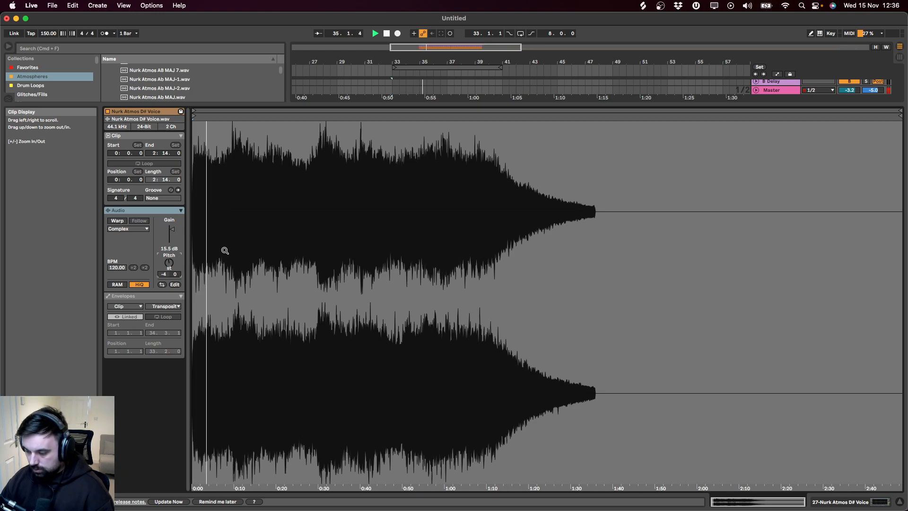
pyautogui.press('Down')
pyautogui.press('space')
# Step: Raise the D# Voice clip's transposition through -3 semitones, play it with the drop, and delete it from track 27
pyautogui.press('space')
pyautogui.press('Up')
pyautogui.press('Up')
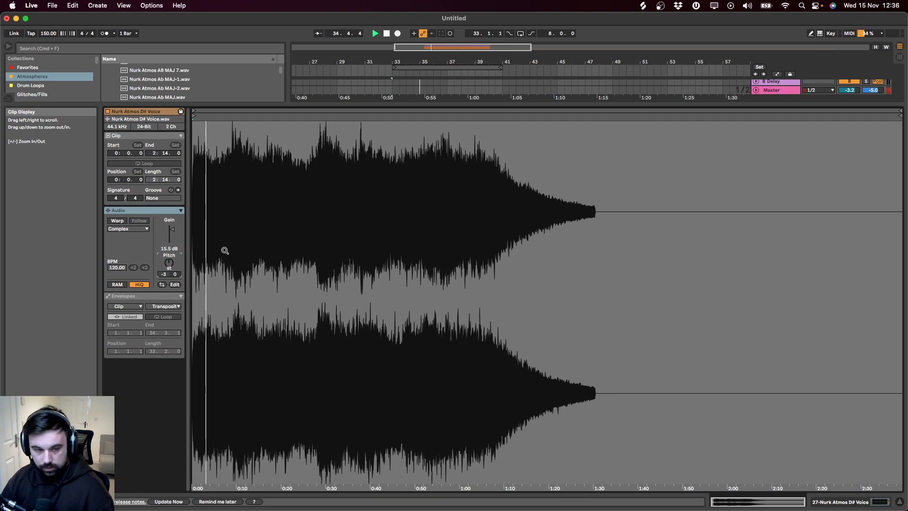
pyautogui.press('Up')
pyautogui.press('space')
pyautogui.press('space')
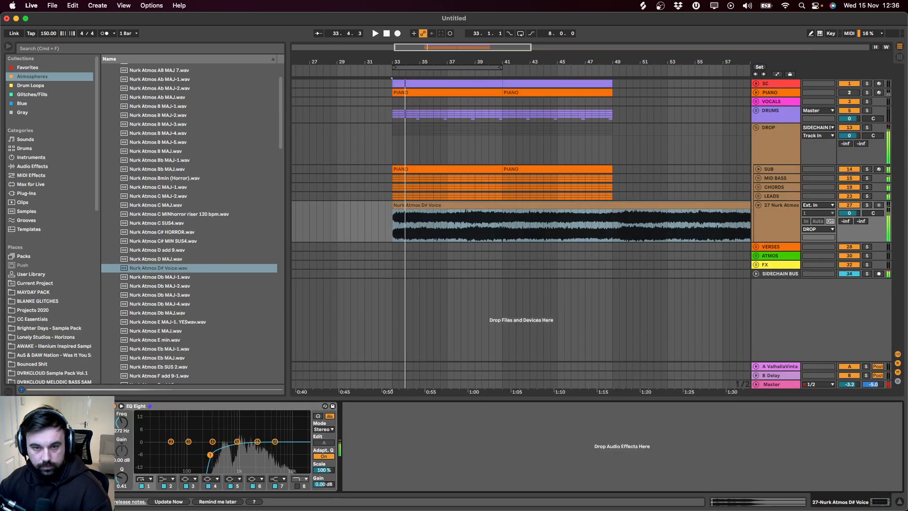
pyautogui.click(566, 200)
pyautogui.press('Delete')
# Step: Audition the Gb min, G min, G MAJ and F# MAJ samples in the Nurko Atmos - Vol 2 folder
pyautogui.scroll(-10, 161, 300)
pyautogui.click(191, 289)
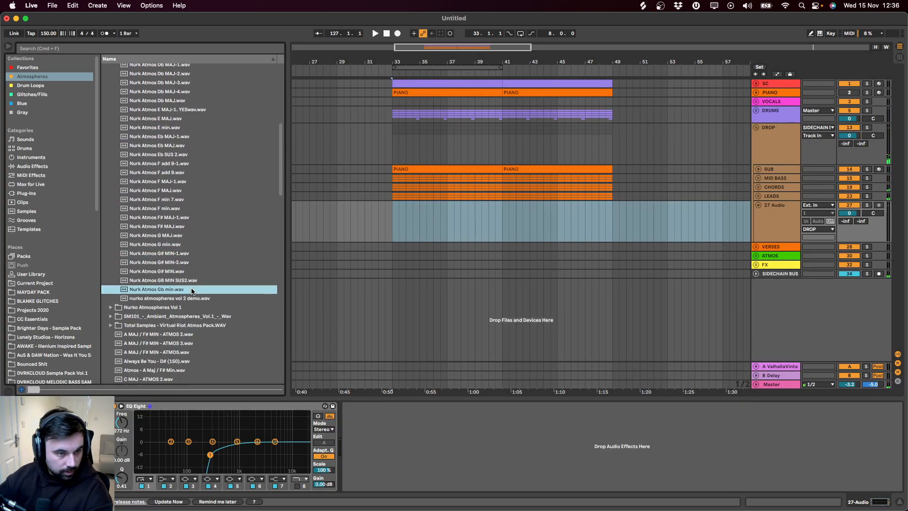
pyautogui.click(184, 244)
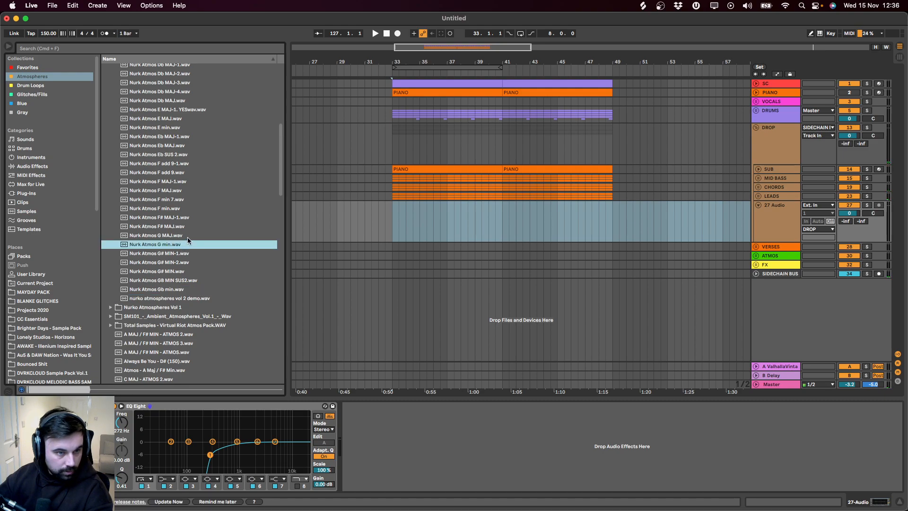
pyautogui.click(187, 236)
pyautogui.press('Up')
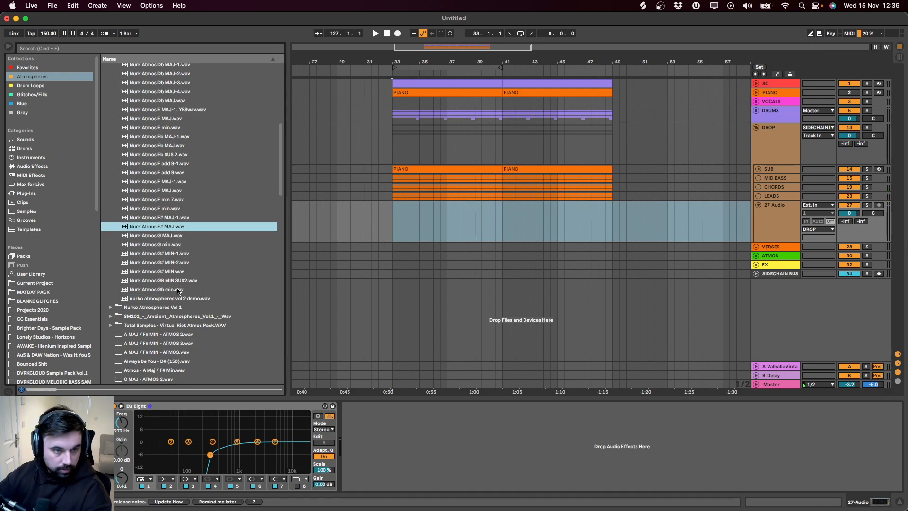
# Step: Expand the Nurko Atmospheres Vol 1 folder and audition D 2.wav
pyautogui.click(182, 304)
pyautogui.scroll(10, 201, 205)
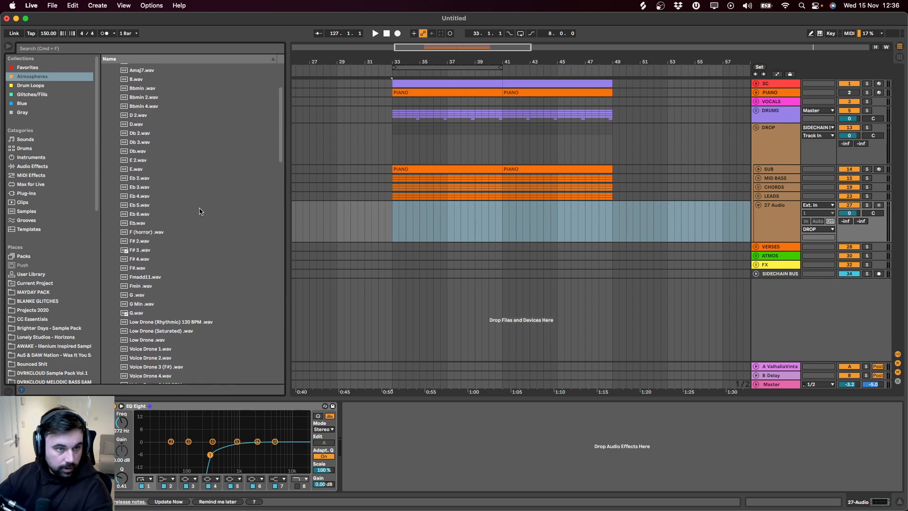
pyautogui.click(156, 201)
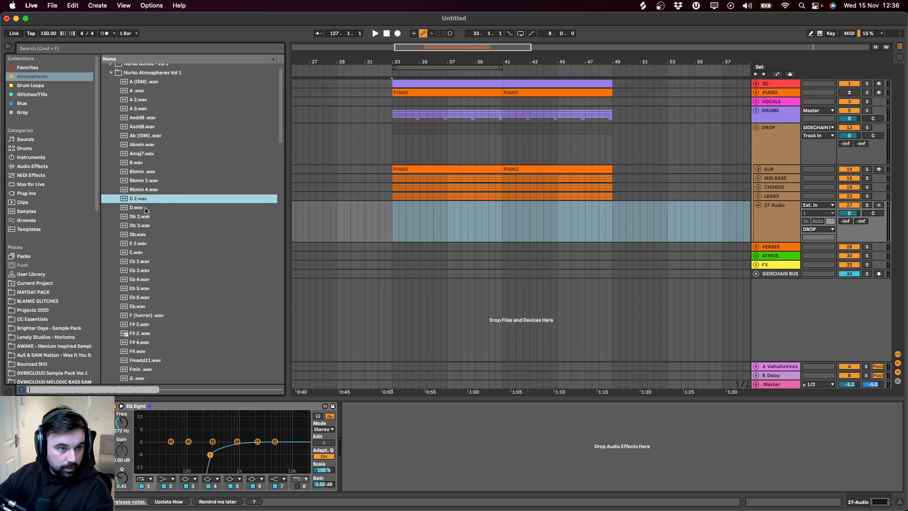
# Step: Place D 2.wav on track 27 at bar 33, transposed to -2 semitones, and play it with the drop
pyautogui.moveTo(128, 201); pyautogui.dragTo(399, 222)
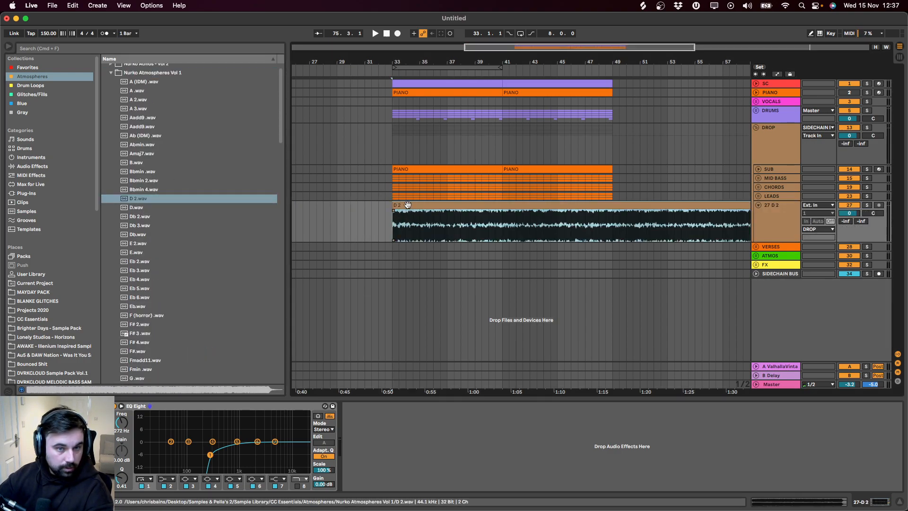
pyautogui.press('space')
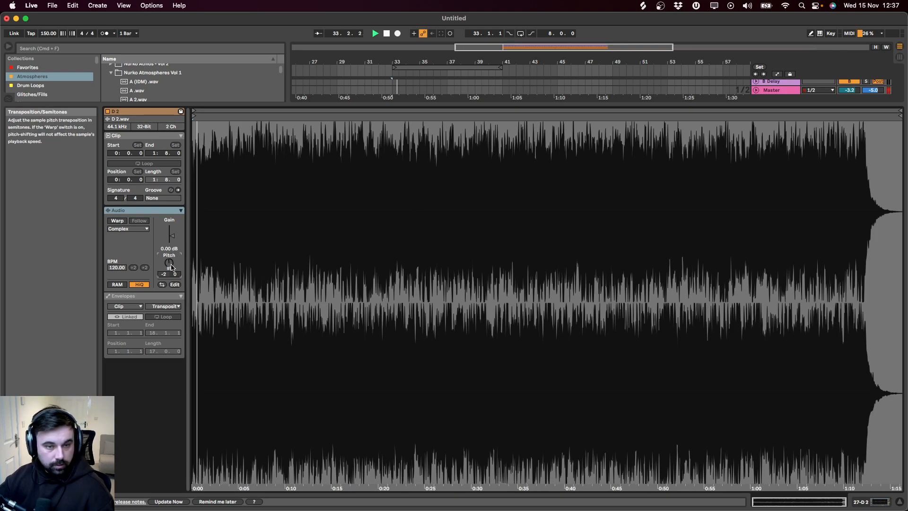
pyautogui.hotkey('shift', 'Tab')
# Step: Audition D.wav, Bbmin 4.wav, A 3.wav, A 2.wav and A .wav in the Nurko Atmospheres Vol 1 folder
pyautogui.click(156, 207)
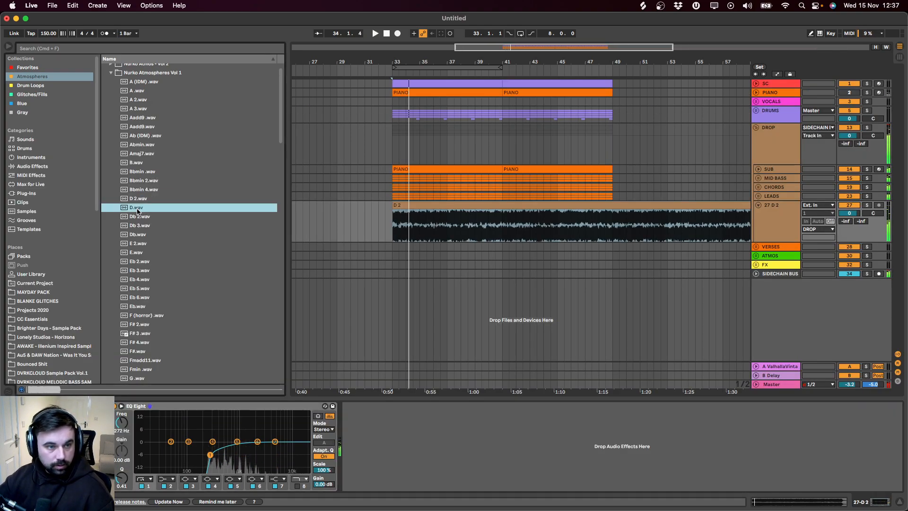
pyautogui.click(150, 190)
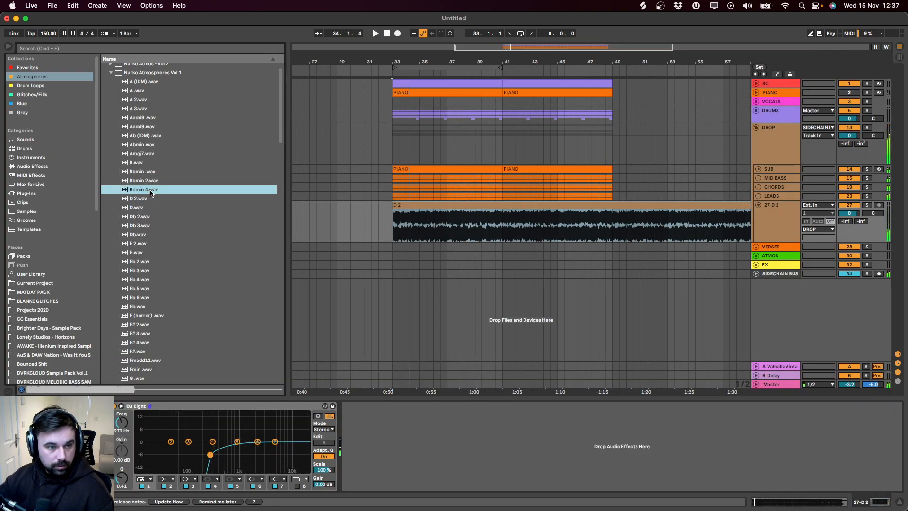
pyautogui.click(148, 108)
pyautogui.click(149, 99)
pyautogui.click(149, 90)
# Step: Replace the clip on track 27 with A .wav at bar 33 and transpose it upward to fit the drop
pyautogui.moveTo(151, 93); pyautogui.dragTo(392, 223)
pyautogui.doubleClick(410, 205)
pyautogui.moveTo(167, 263); pyautogui.dragTo(166, 258)
pyautogui.press('space')
pyautogui.hotkey('shift', 'Tab')
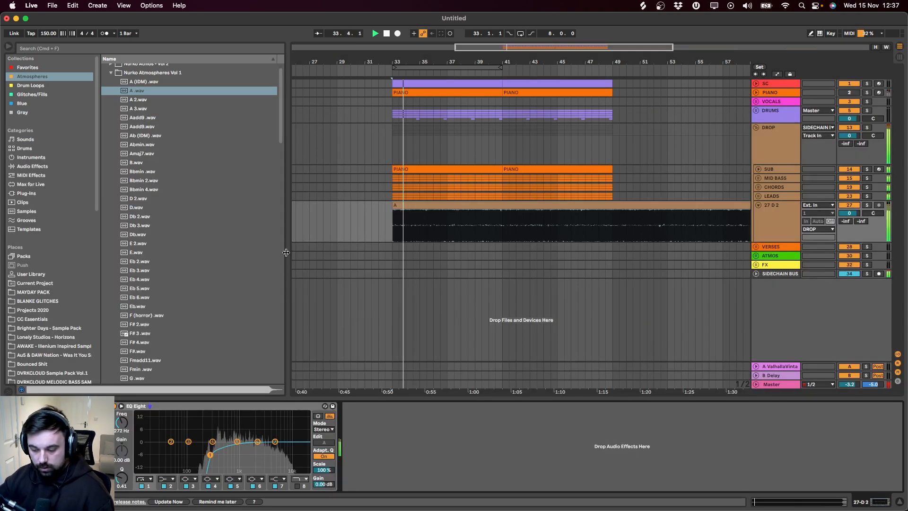
# Step: Split the A clip on track 27 at bar 49 and delete the part beyond it
pyautogui.click(611, 223)
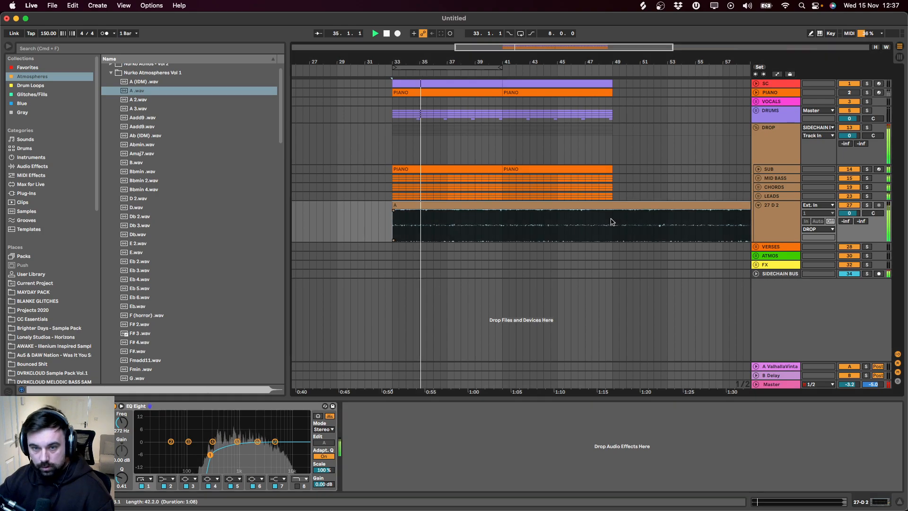
pyautogui.press('super+e')
pyautogui.click(626, 205)
pyautogui.press('Delete')
# Step: Lower track 27's volume to -7.5 dB and insert a new audio track beneath it in the DROP group
pyautogui.click(594, 204)
pyautogui.moveTo(856, 215); pyautogui.dragTo(856, 232)
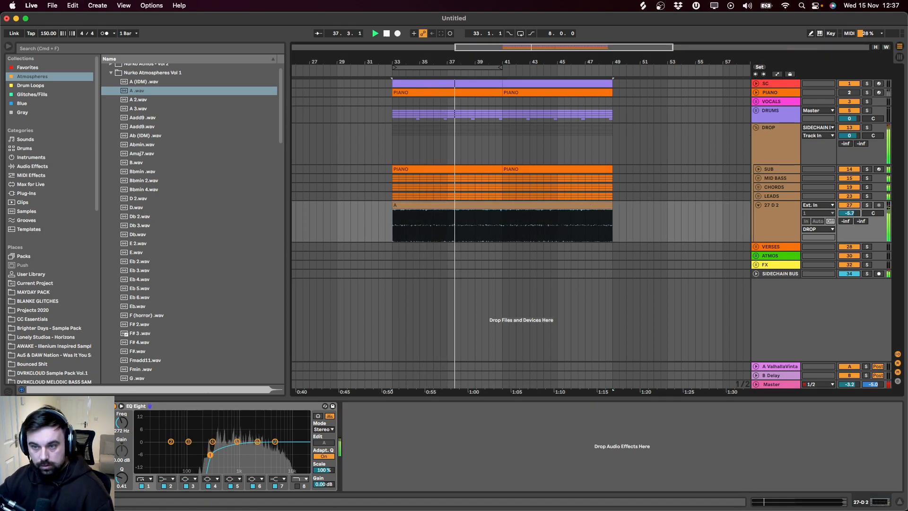
pyautogui.click(759, 204)
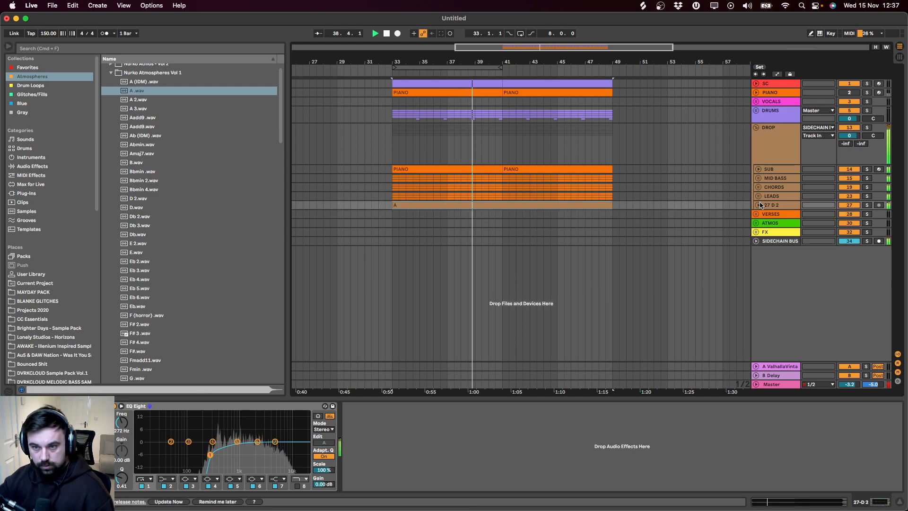
pyautogui.press('super+t')
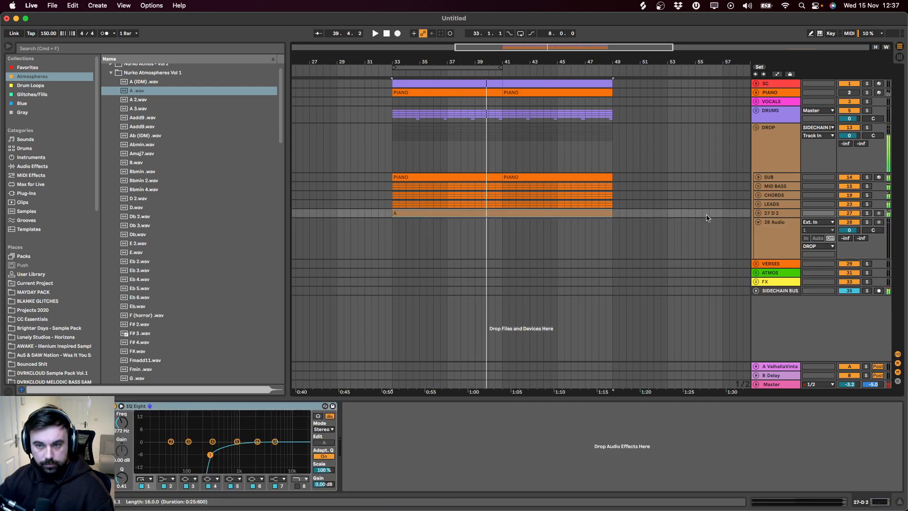
pyautogui.click(759, 214)
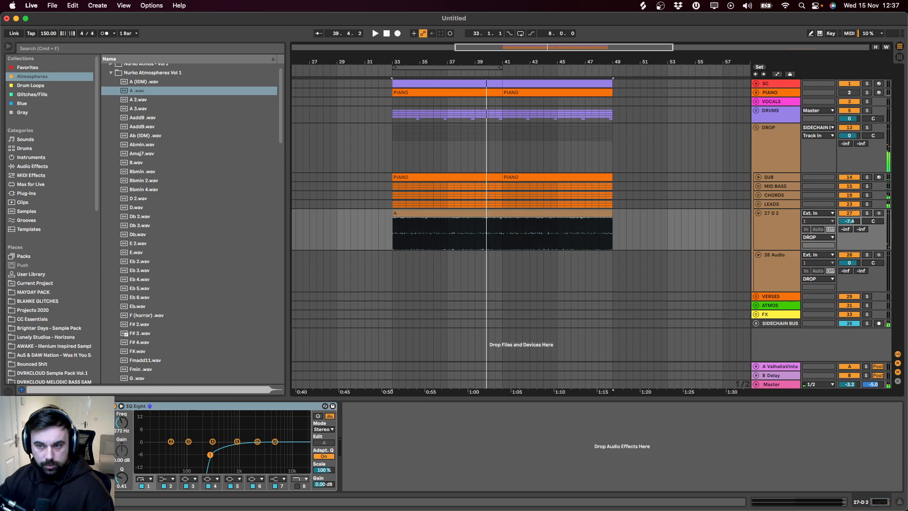
# Step: Place B.wav on track 28 at bar 33 and copy track 27's EQ Eight onto that track
pyautogui.click(166, 163)
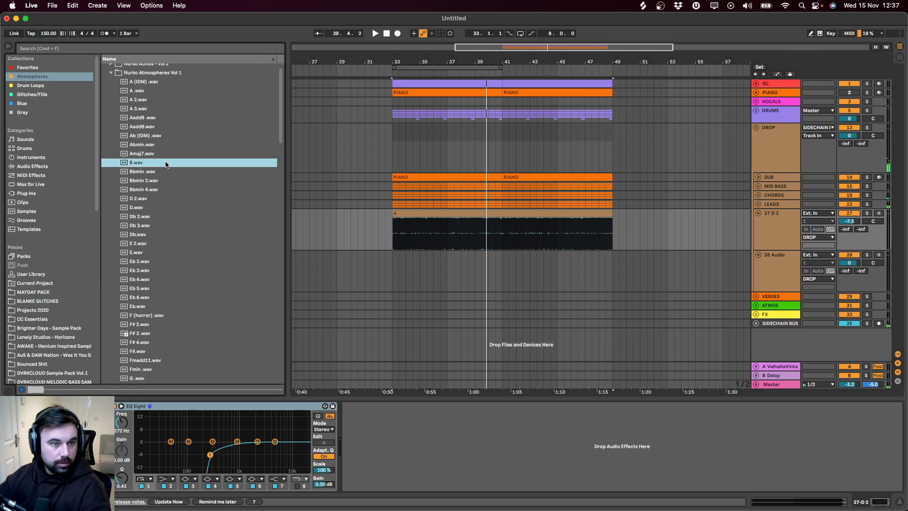
pyautogui.moveTo(124, 163); pyautogui.dragTo(393, 263)
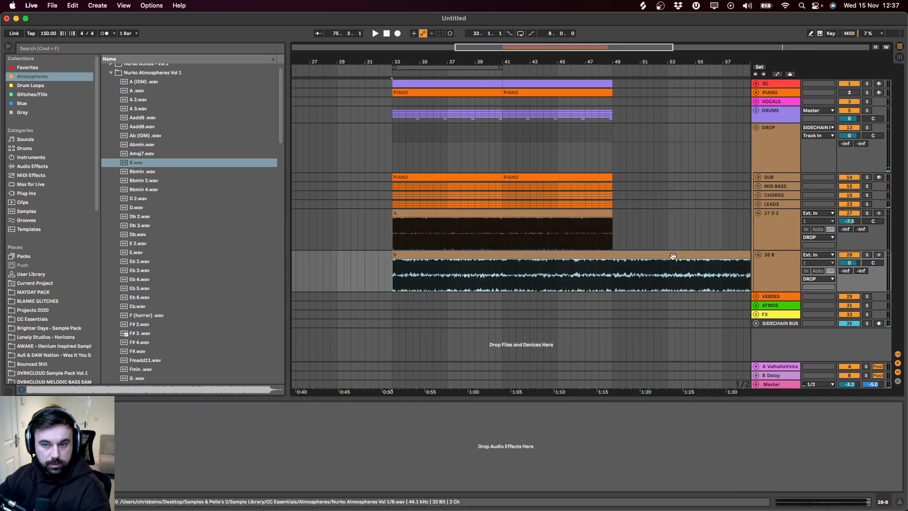
pyautogui.moveTo(217, 406); pyautogui.dragTo(475, 262)
# Step: Try a different transposition on the B clip while playing the drop, and delete the clip from track 28
pyautogui.doubleClick(476, 256)
pyautogui.press('space')
pyautogui.moveTo(172, 260); pyautogui.dragTo(172, 262)
pyautogui.hotkey('shift', 'Tab')
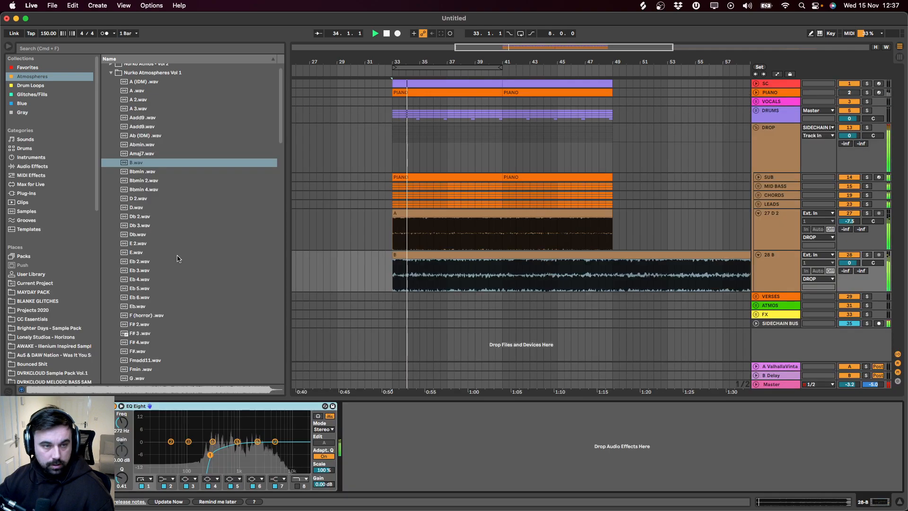
pyautogui.press('space')
pyautogui.click(463, 257)
pyautogui.press('Delete')
# Step: Audition Db 3.wav and Db 2.wav, and place Db 3.wav on track 28 at bar 33
pyautogui.click(193, 225)
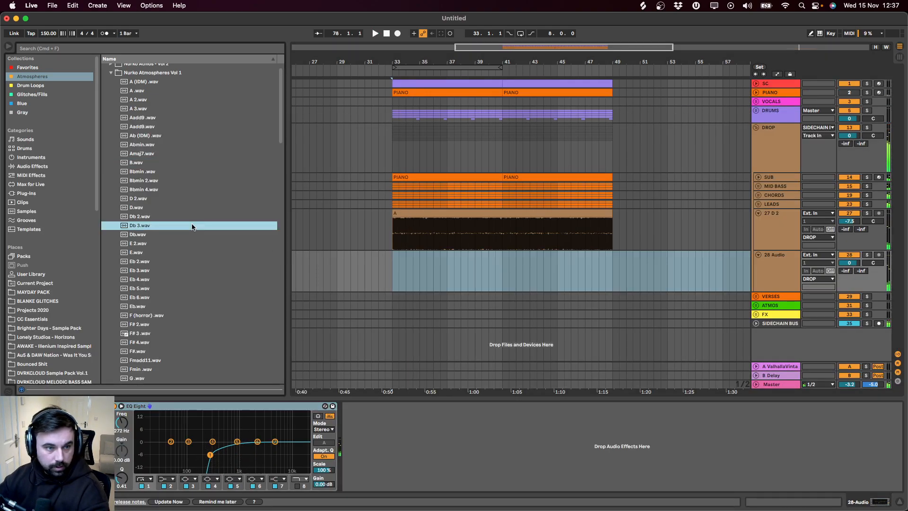
pyautogui.click(167, 219)
pyautogui.moveTo(164, 224); pyautogui.dragTo(392, 268)
pyautogui.doubleClick(392, 268)
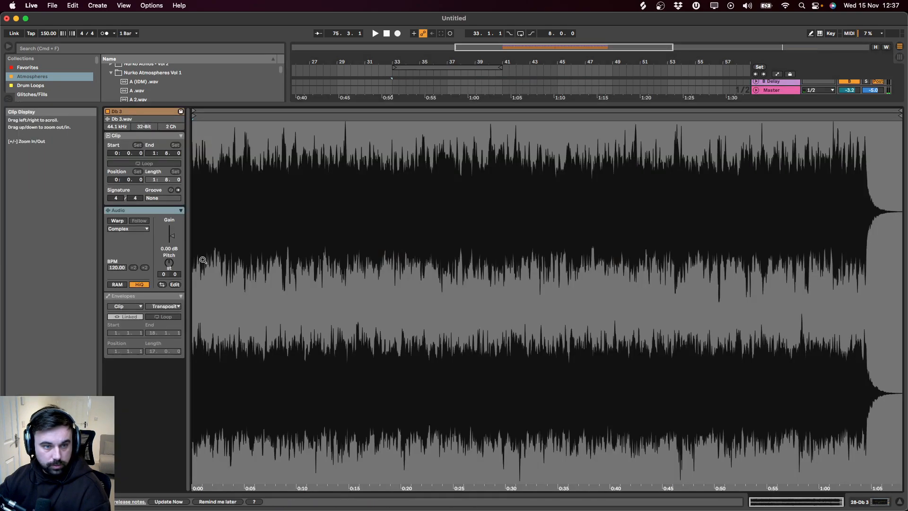
# Step: Transpose the Db 3 clip to +3 semitones, testing its pitch against the drop
pyautogui.moveTo(170, 266); pyautogui.dragTo(169, 271)
pyautogui.press('space')
pyautogui.hotkey('shift', 'Tab')
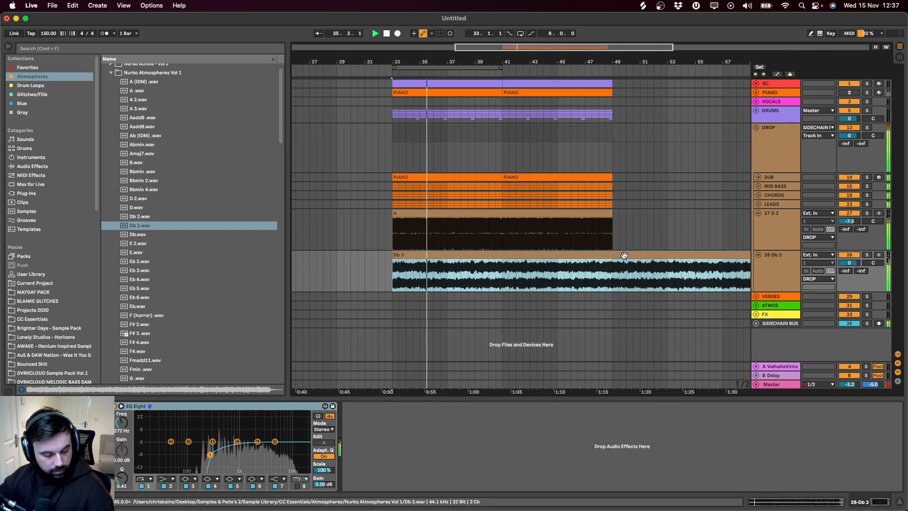
pyautogui.hotkey('shift', 'Tab')
pyautogui.moveTo(169, 271); pyautogui.dragTo(169, 267)
pyautogui.press('Up')
pyautogui.press('space')
pyautogui.press('space')
pyautogui.press('Up')
pyautogui.press('Up')
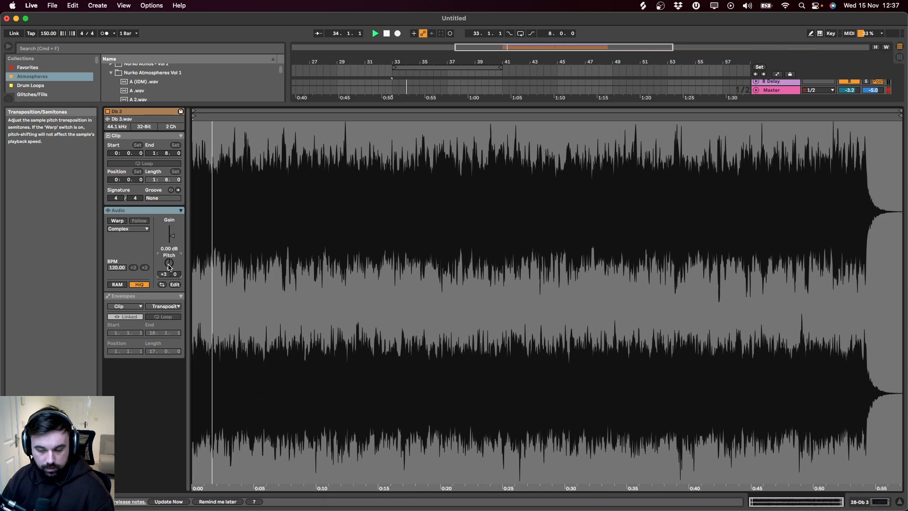
pyautogui.hotkey('shift', 'Tab')
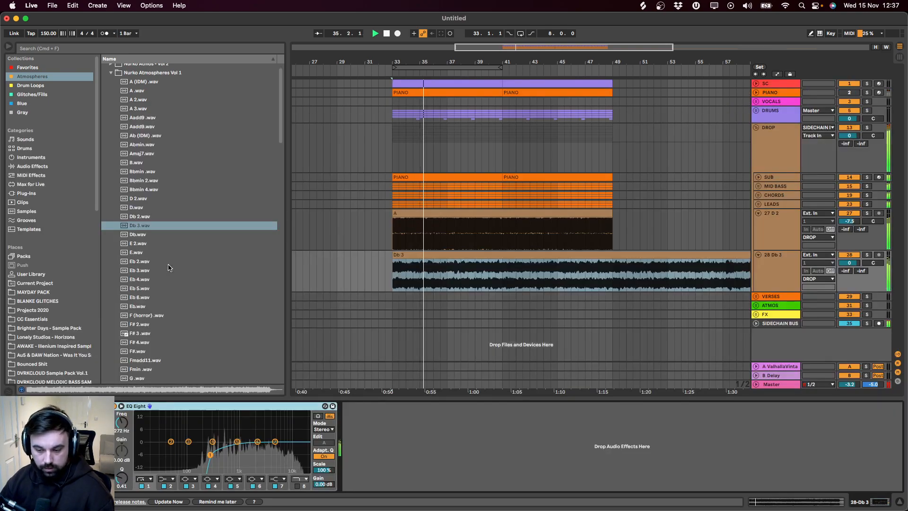
# Step: Trim the Db 3 clip so it ends at bar 49 and lower its track volume to -4.1 dB
pyautogui.click(614, 273)
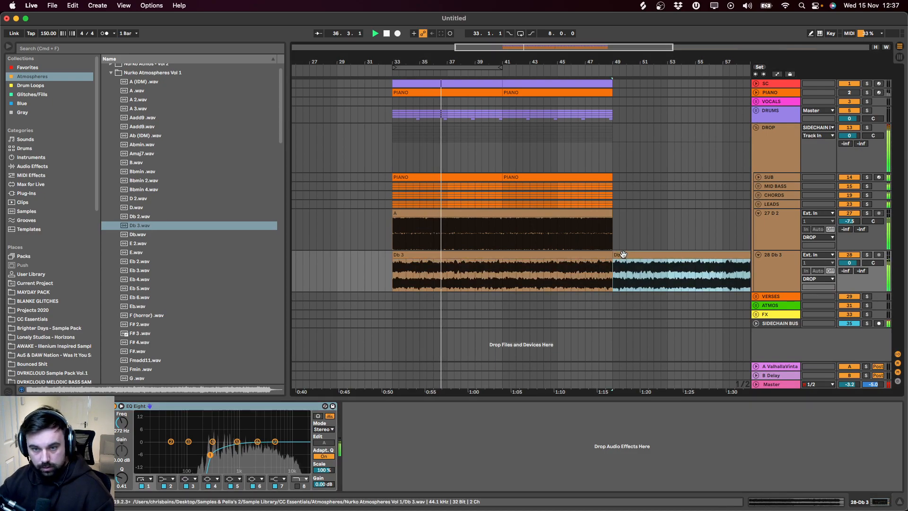
pyautogui.press('Delete')
pyautogui.click(596, 256)
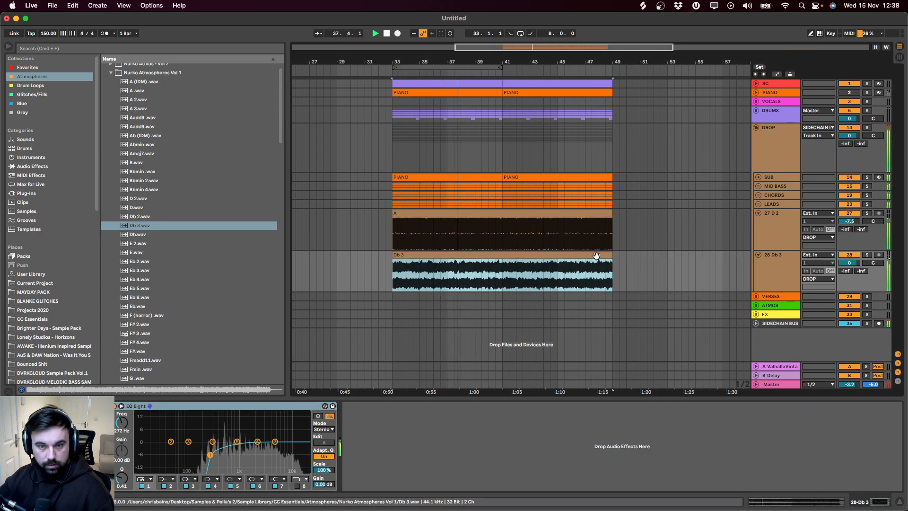
pyautogui.click(847, 255)
pyautogui.click(853, 256)
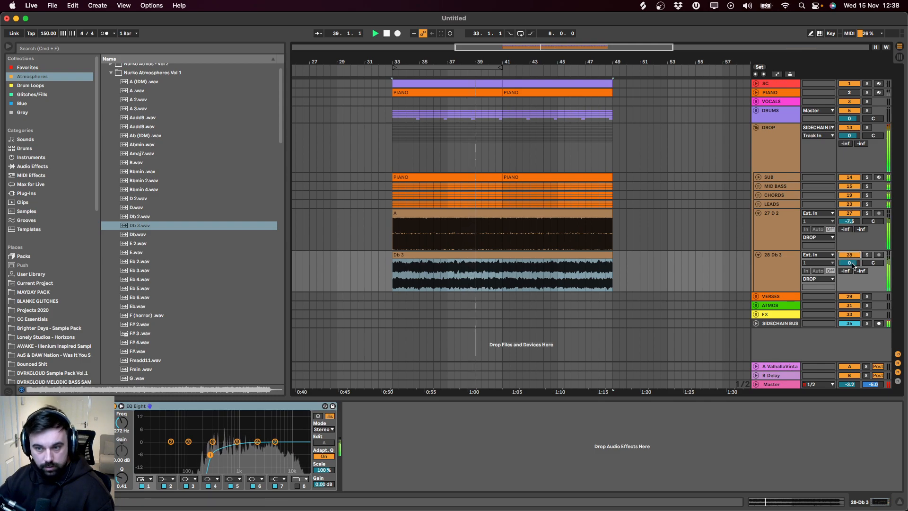
pyautogui.moveTo(853, 264); pyautogui.dragTo(852, 272)
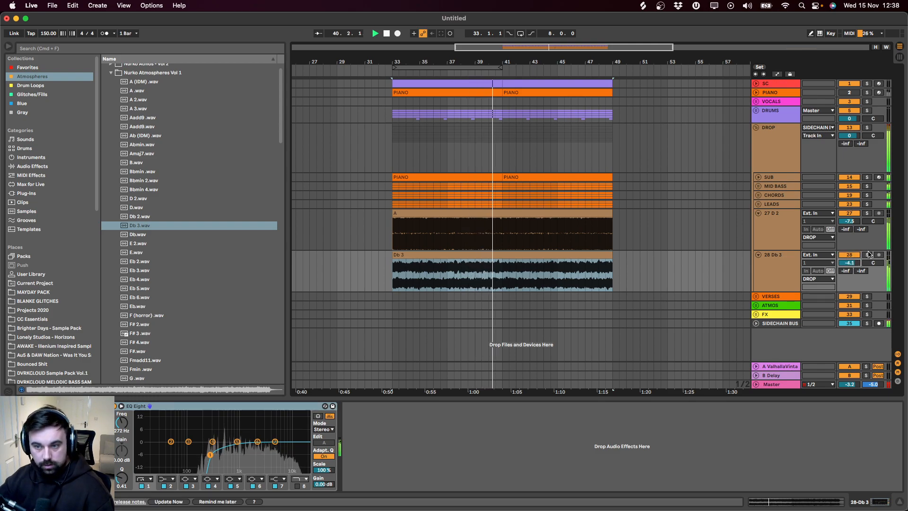
pyautogui.click(791, 255)
# Step: Search the browser for the PITCHMAP plug-in to use on the Db 3 track
pyautogui.click(596, 252)
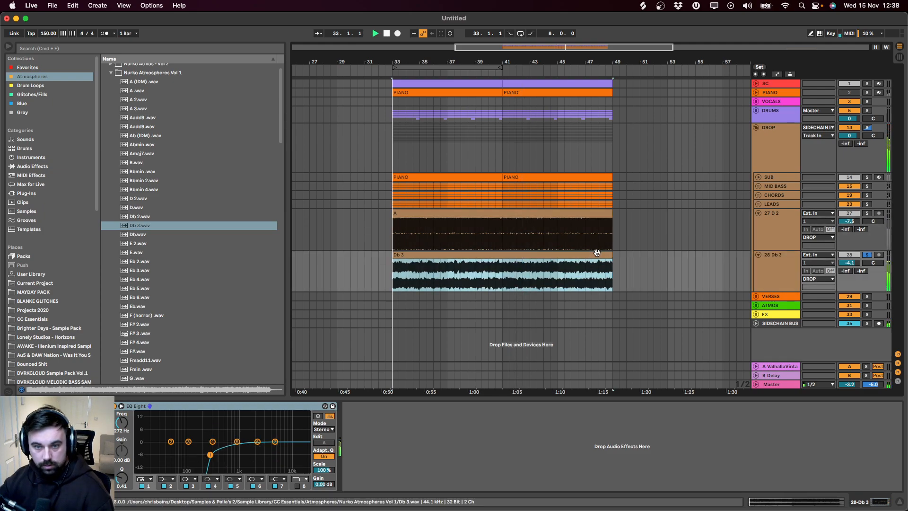
pyautogui.press('super+f')
pyautogui.write('PITCH')
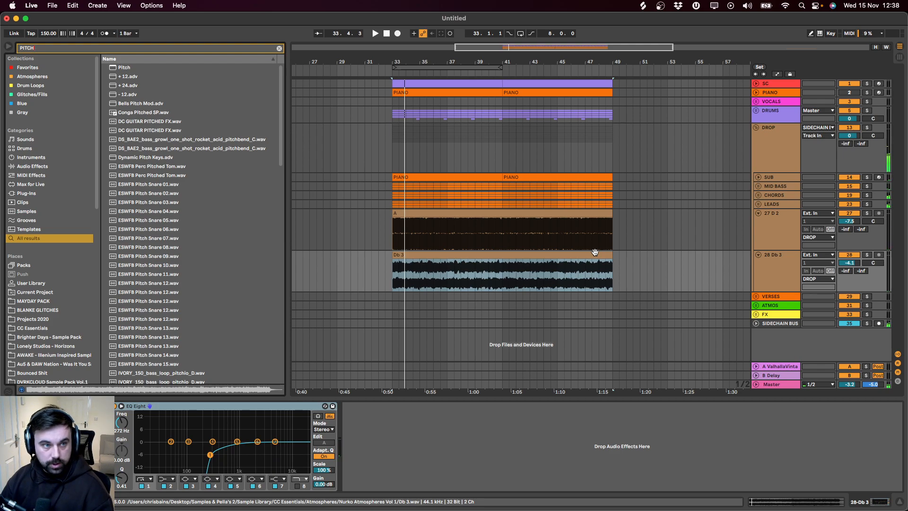
pyautogui.write('MA')
pyautogui.press('Down')
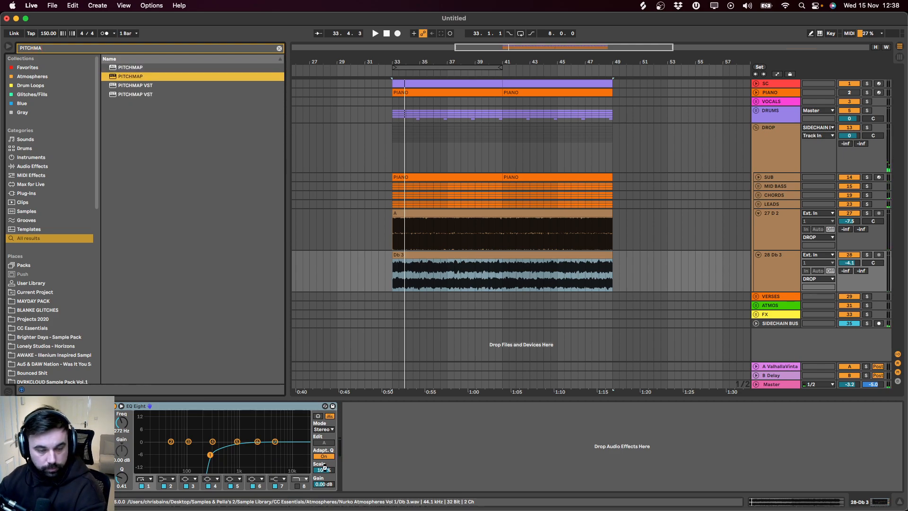
pyautogui.press('Return')
pyautogui.press('super+z')
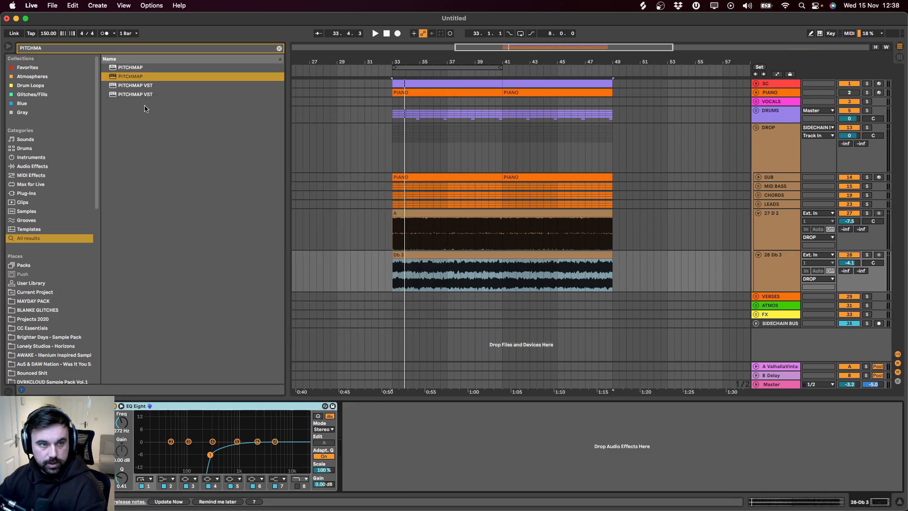
# Step: Load PITCHMAP after EQ Eight on the Db 3 track, set its key transform to Pentatonic Major and play the drop
pyautogui.click(134, 68)
pyautogui.press('Return')
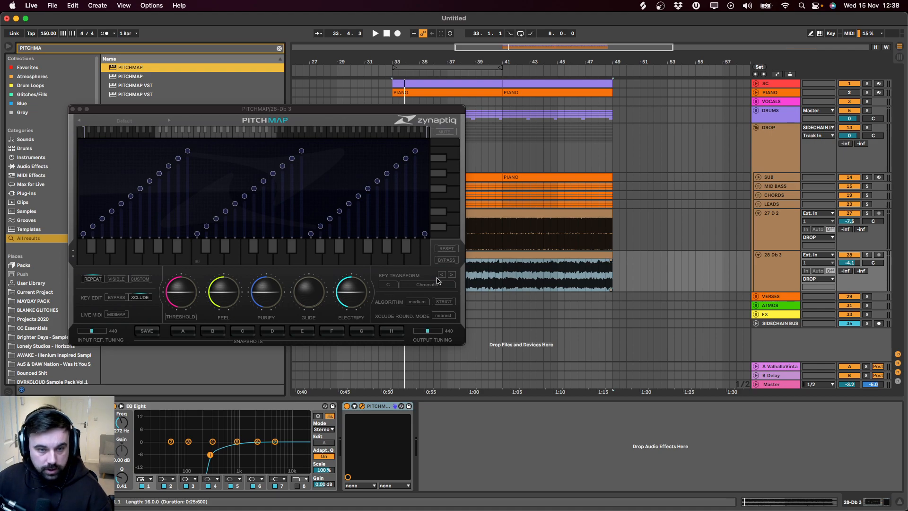
pyautogui.click(436, 282)
pyautogui.click(497, 432)
pyautogui.press('space')
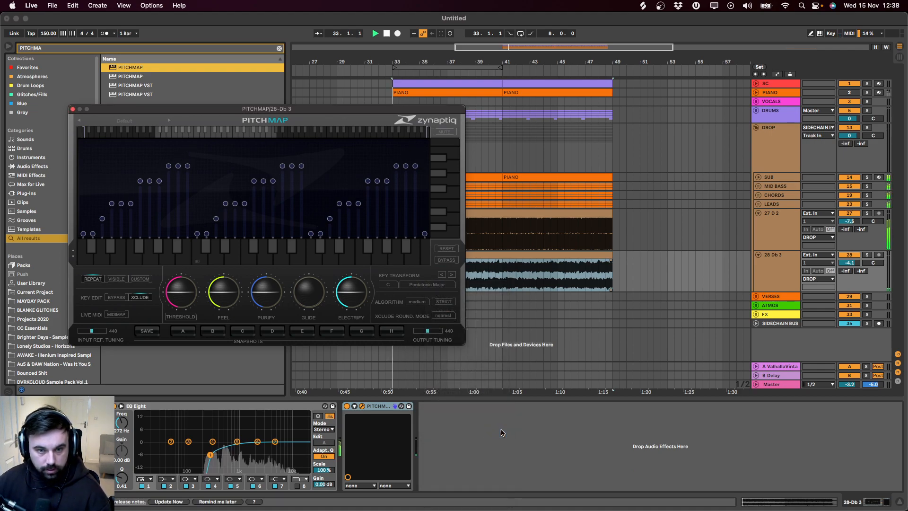
pyautogui.click(72, 110)
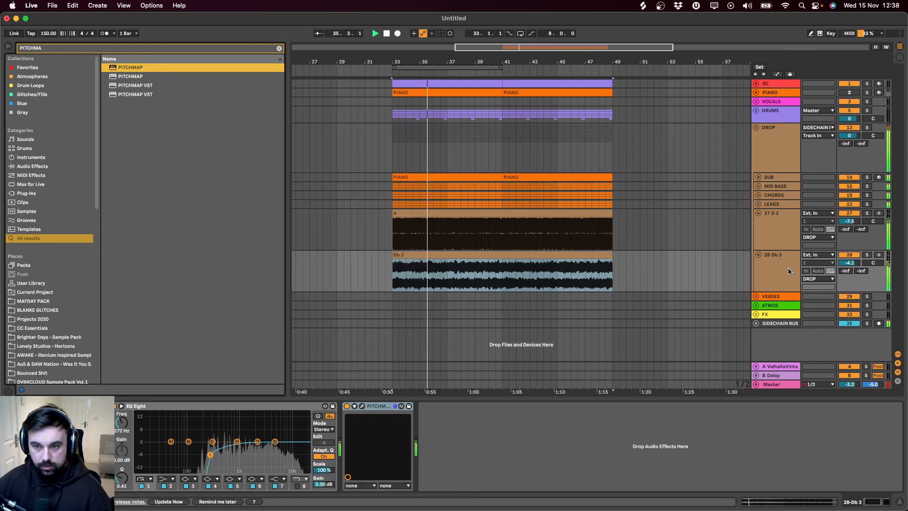
# Step: Group the D 2 and Db 3 atmosphere tracks together inside the DROP group
pyautogui.click(788, 268)
pyautogui.click(782, 236)
pyautogui.keyDown('shift'); pyautogui.click(777, 271); pyautogui.keyUp('shift')
pyautogui.press('super+g')
pyautogui.click(776, 253)
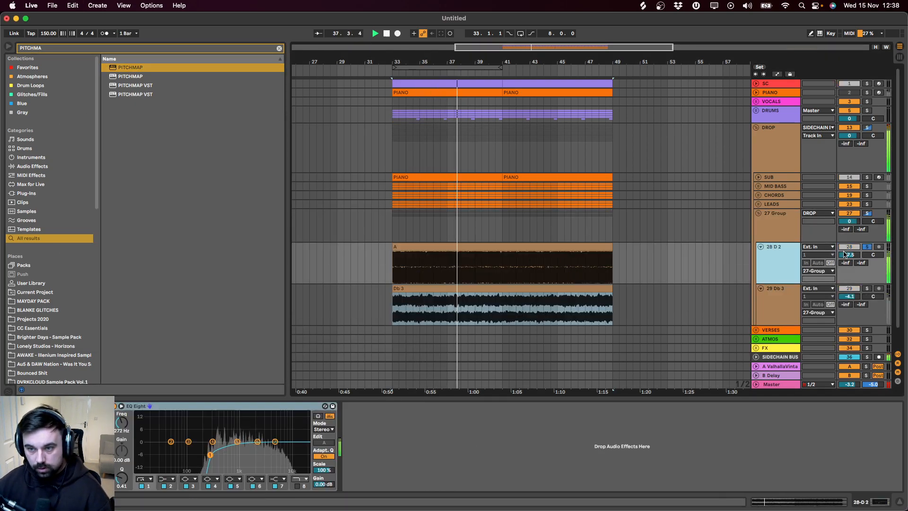
# Step: Pan the D 2 track to 8L and the Db 3 track to 9R, checking them soloed and in the mix
pyautogui.click(866, 246)
pyautogui.moveTo(873, 254); pyautogui.dragTo(873, 283)
pyautogui.click(867, 288)
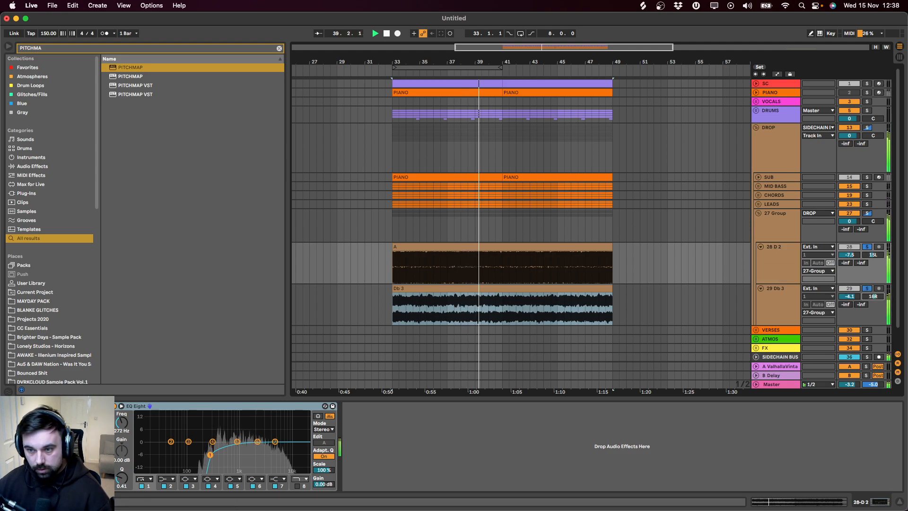
pyautogui.click(867, 288)
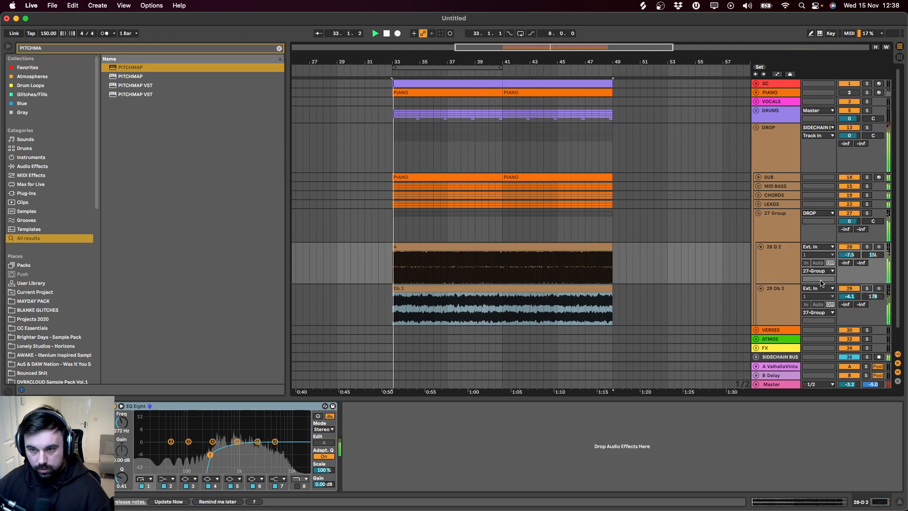
pyautogui.click(769, 272)
pyautogui.moveTo(873, 254); pyautogui.dragTo(873, 253)
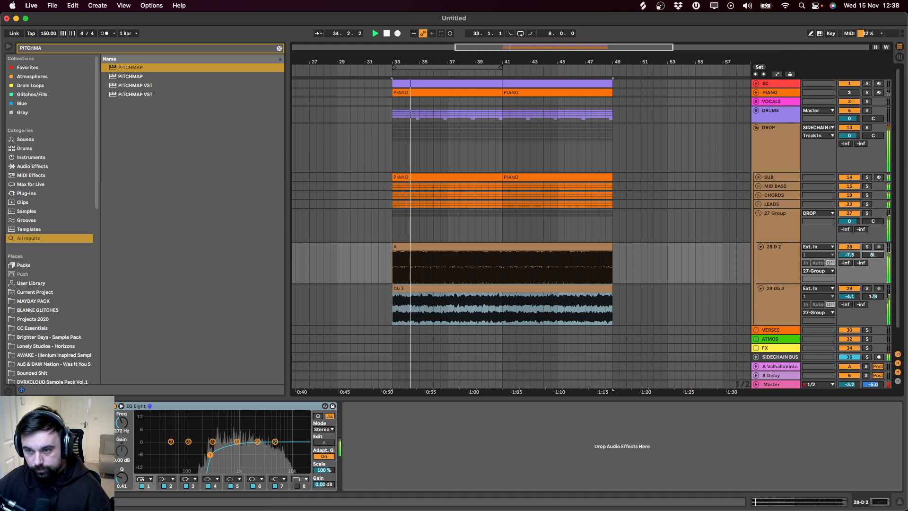
pyautogui.moveTo(872, 296); pyautogui.dragTo(872, 303)
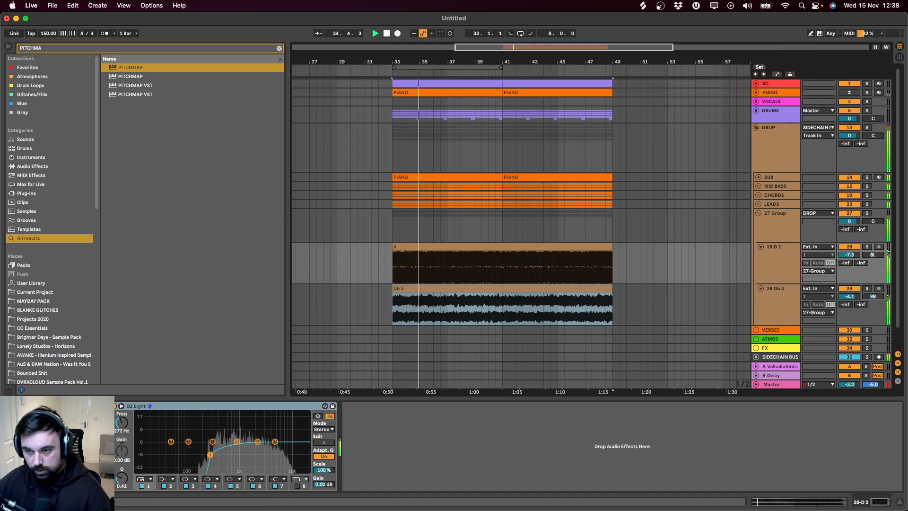
# Step: Load soothe2 on the new atmosphere group and set its band 3 to 4.3 kHz with 7.4 dB sensitivity
pyautogui.keyDown('alt'); pyautogui.click(761, 246); pyautogui.keyUp('alt')
pyautogui.click(395, 227)
pyautogui.press('cmd+f')
pyautogui.write('SOFTHE')
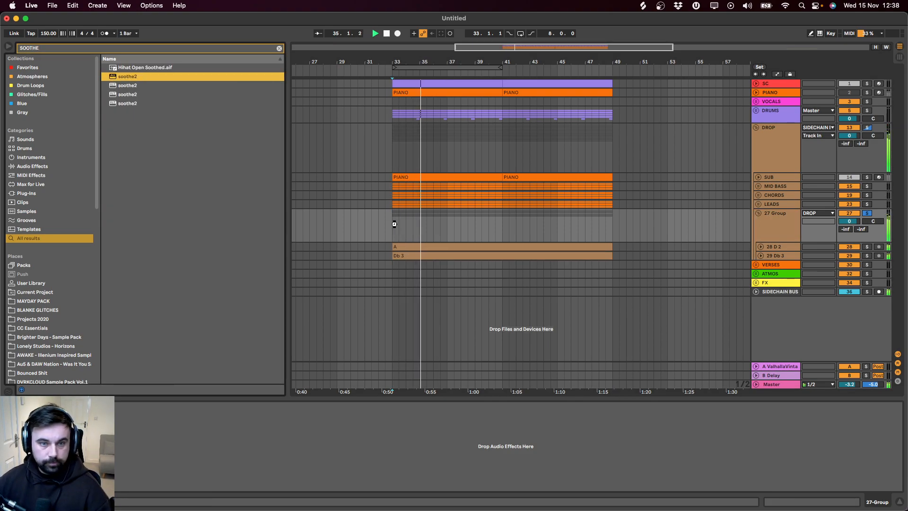
pyautogui.moveTo(395, 225); pyautogui.dragTo(421, 197)
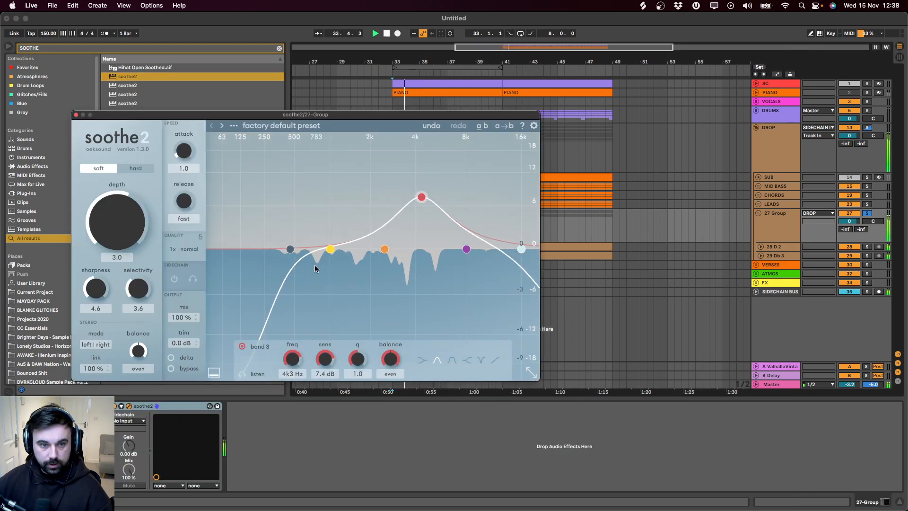
pyautogui.click(76, 114)
# Step: Add EQ Eight after soothe2 with a cut of about 7.5 dB near 267 Hz, and lower the group volume to -2.3 dB
pyautogui.press('super+f')
pyautogui.write('EQ')
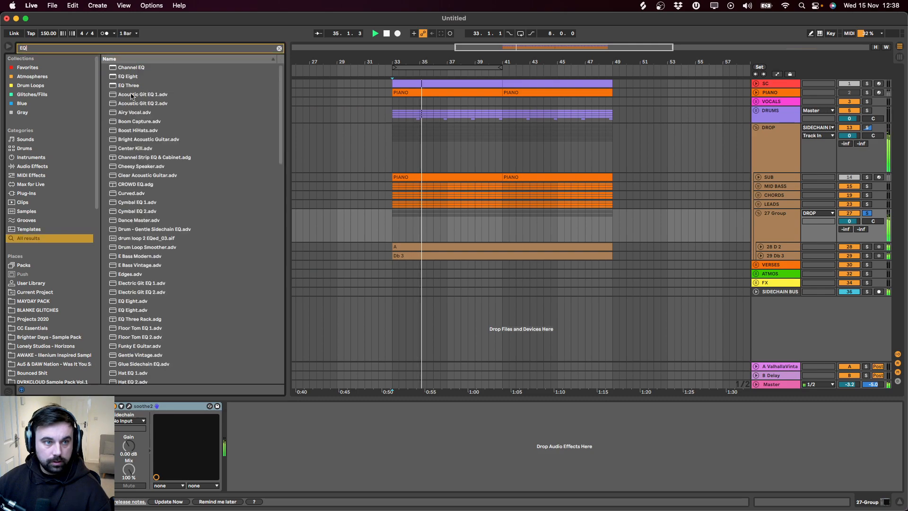
pyautogui.press('Return')
pyautogui.moveTo(330, 441); pyautogui.dragTo(336, 413)
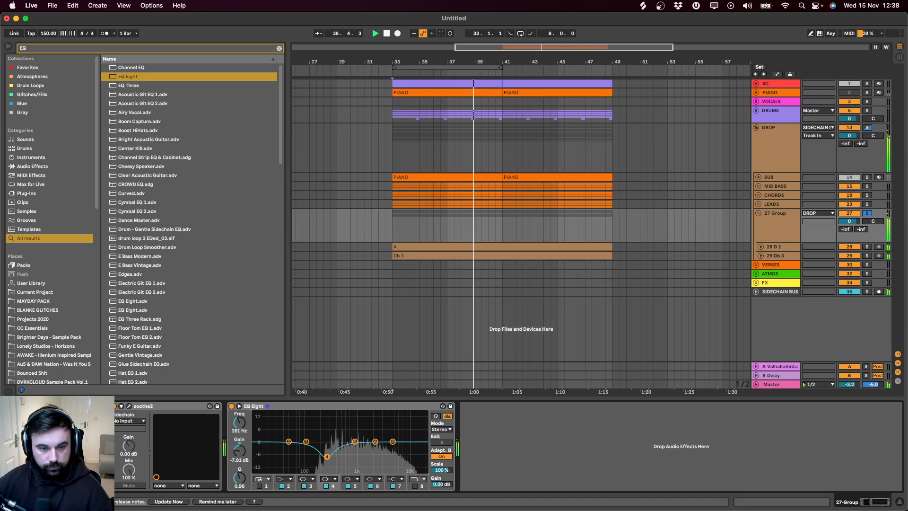
pyautogui.click(391, 232)
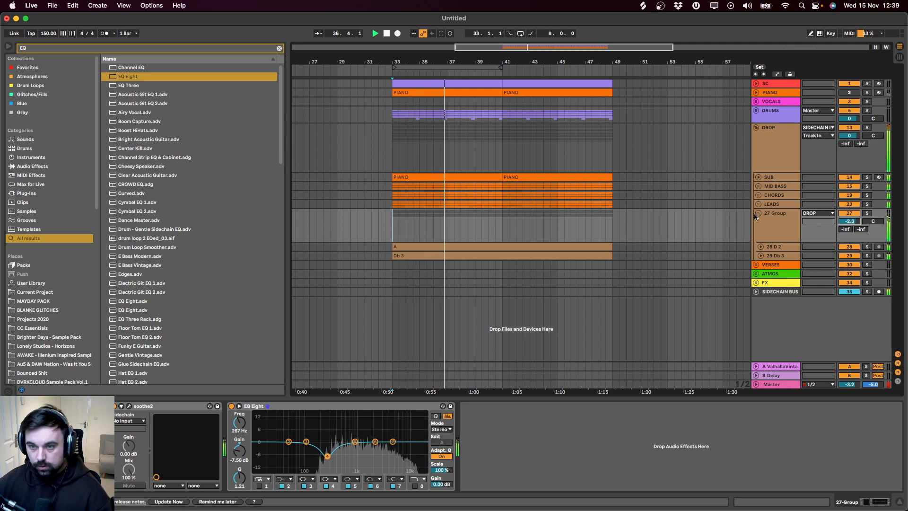
# Step: Fold the atmosphere group, add a MIDI track below it and load Serum on that track
pyautogui.doubleClick(783, 215)
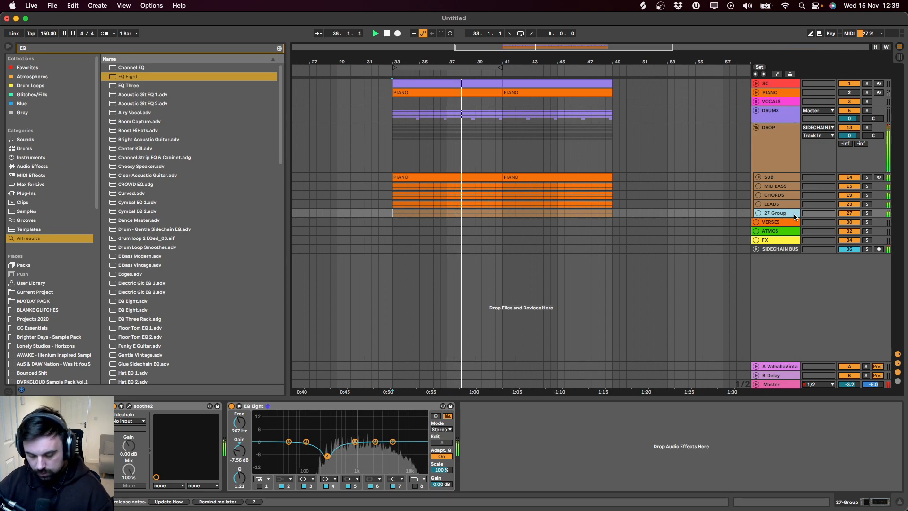
pyautogui.press('super+shift+t')
pyautogui.press('super+f')
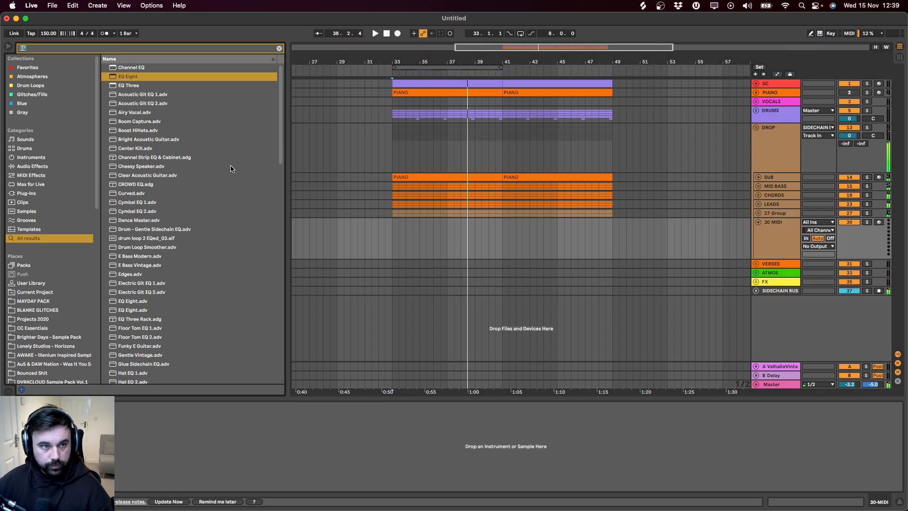
pyautogui.write('SERUM')
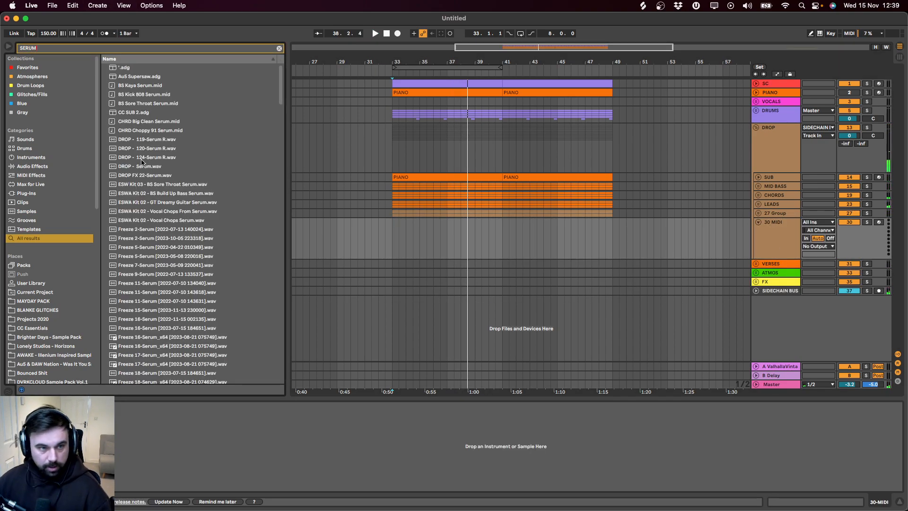
pyautogui.scroll(-20, 152, 351)
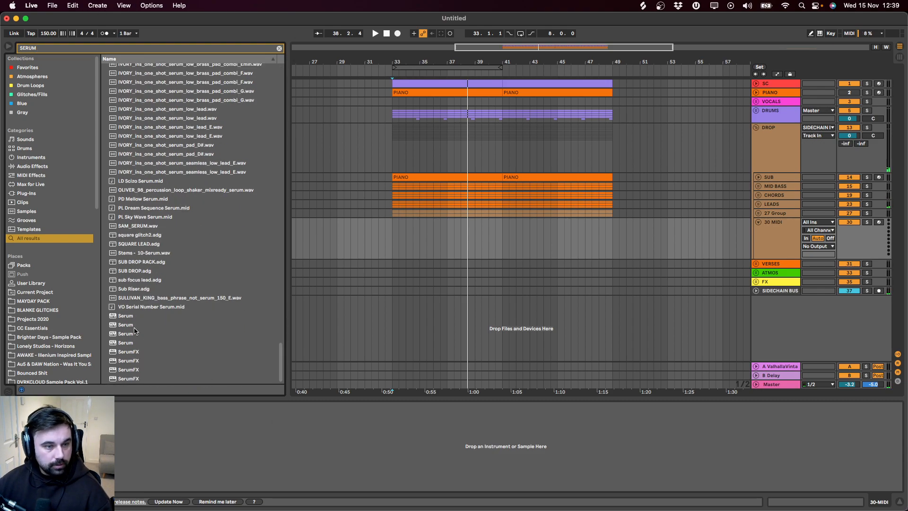
pyautogui.doubleClick(135, 330)
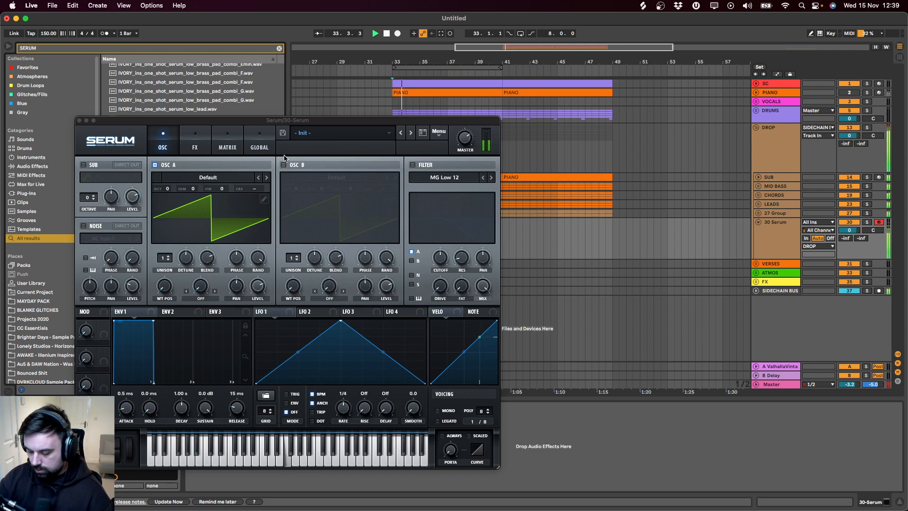
pyautogui.click(79, 120)
# Step: Create a four-bar MIDI clip at bar 33 on the Serum track and draw an eighth-note F3 at its start
pyautogui.click(434, 223)
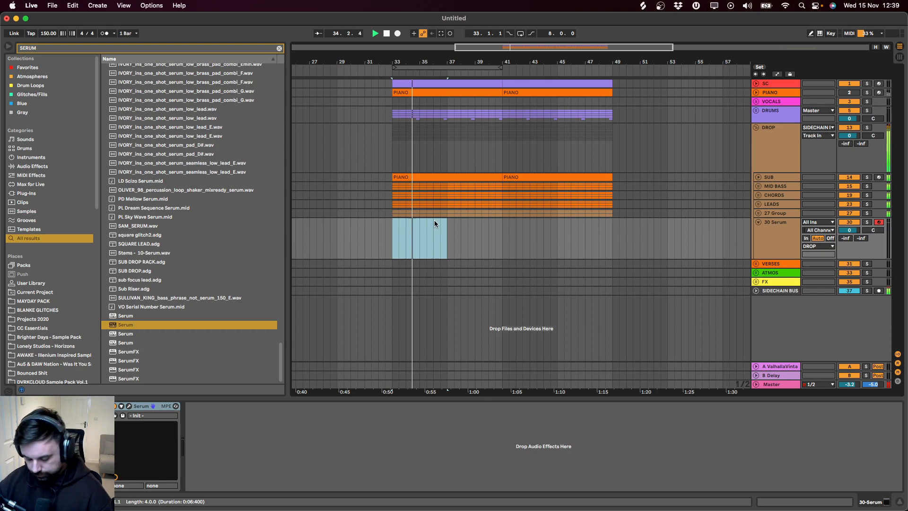
pyautogui.doubleClick(434, 220)
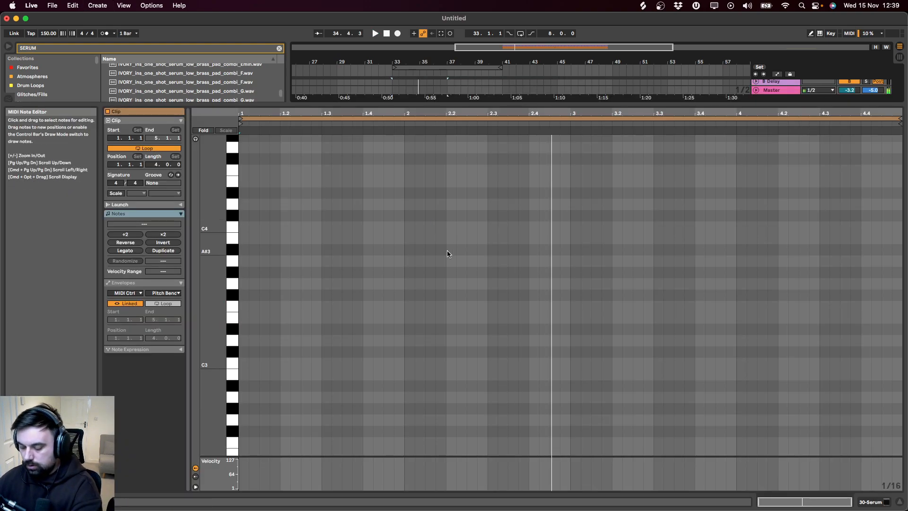
pyautogui.doubleClick(243, 308)
pyautogui.moveTo(243, 308); pyautogui.dragTo(258, 309)
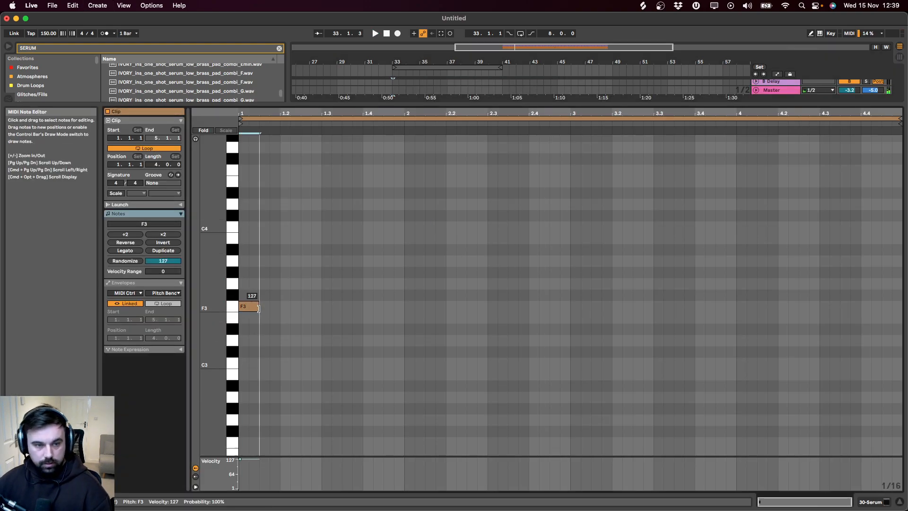
# Step: Build a rising eighth-note pattern from the F3 note by adding G3, B3 and C4 copies after it
pyautogui.press('space')
pyautogui.press('super+d')
pyautogui.press('Up')
pyautogui.press('Up')
pyautogui.press('space')
pyautogui.press('space')
pyautogui.press('super+d')
pyautogui.press('Up')
pyautogui.press('Up')
pyautogui.press('Up')
pyautogui.press('Up')
pyautogui.press('space')
# Step: Repeat the four-note pattern until it fills all four bars of the clip
pyautogui.press('super+a')
pyautogui.press('super+d')
pyautogui.press('super+d')
pyautogui.press('super+d')
pyautogui.press('super+d')
pyautogui.press('super+d')
pyautogui.press('super+d')
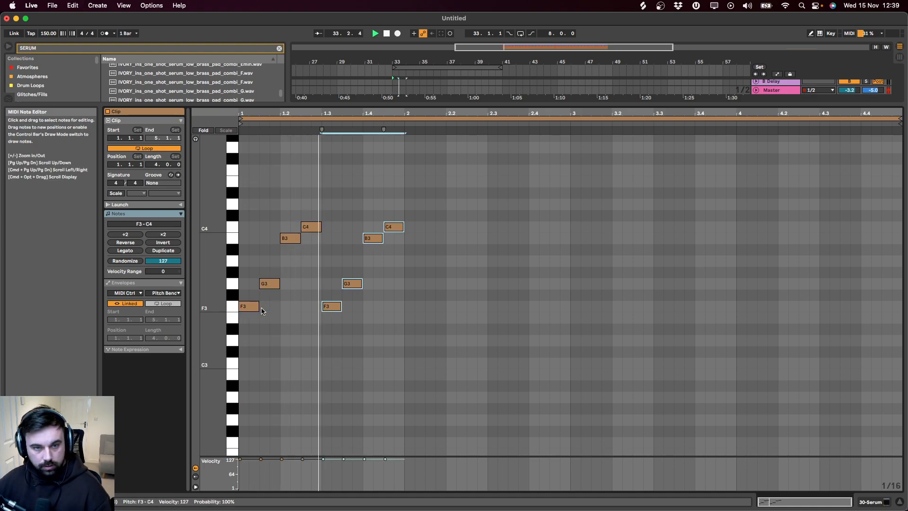
pyautogui.press('super+d')
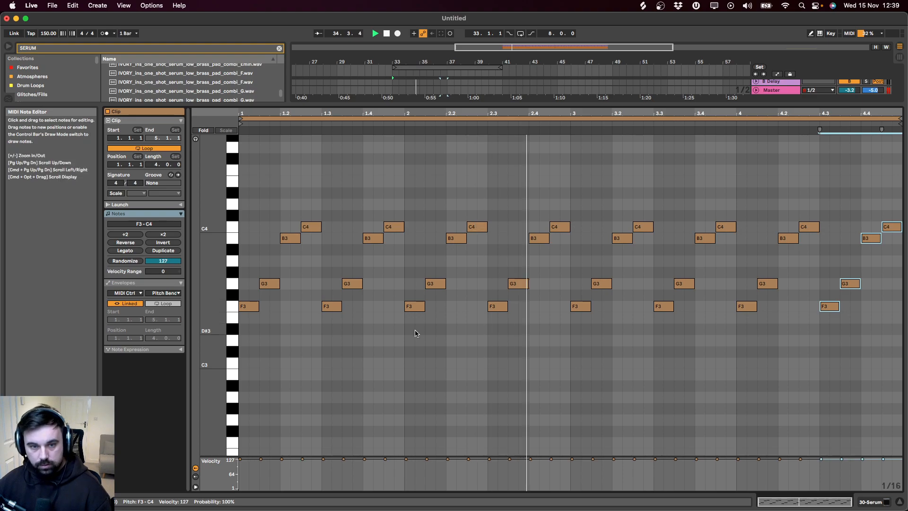
# Step: Lower every F3 note in the Serum clip to C3
pyautogui.click(232, 306)
pyautogui.press('Down')
pyautogui.press('Down')
pyautogui.press('Down')
pyautogui.press('Down')
pyautogui.press('Down')
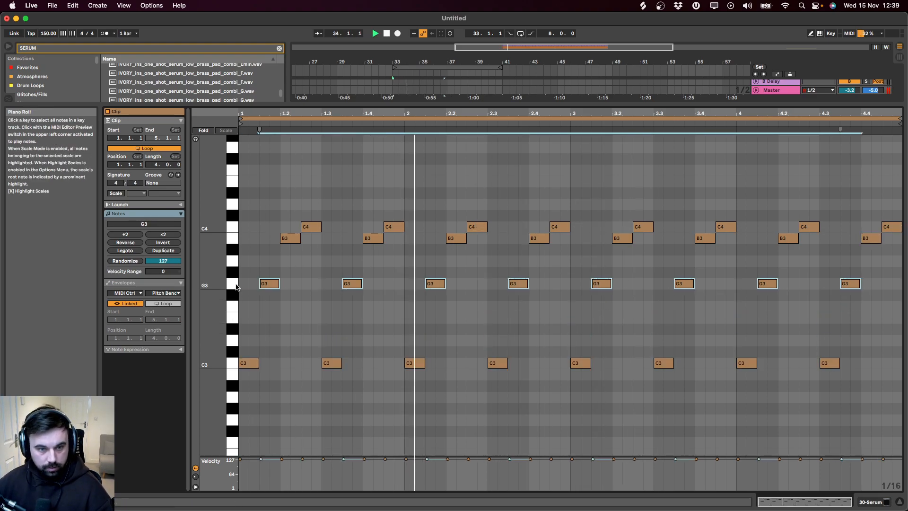
# Step: Lower the four G3 notes in the clip's first two bars to F3
pyautogui.click(235, 285)
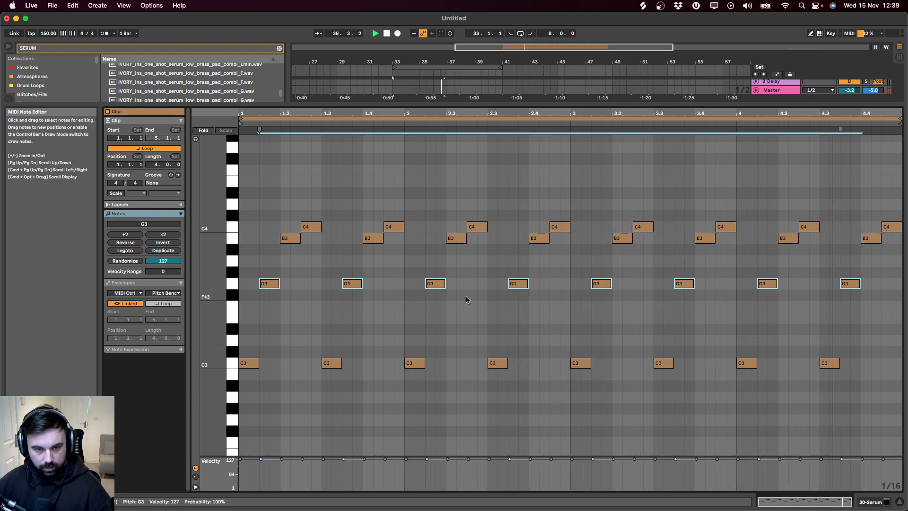
pyautogui.moveTo(529, 296); pyautogui.dragTo(258, 279)
pyautogui.press('Down')
pyautogui.press('Down')
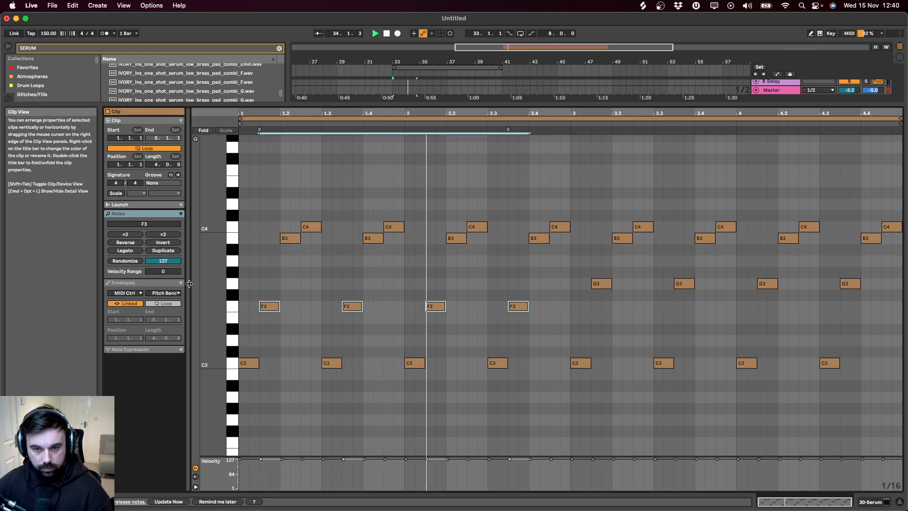
# Step: Lower the four C3 notes in the first two bars of the second Serum clip to B2
pyautogui.moveTo(583, 295); pyautogui.dragTo(869, 284)
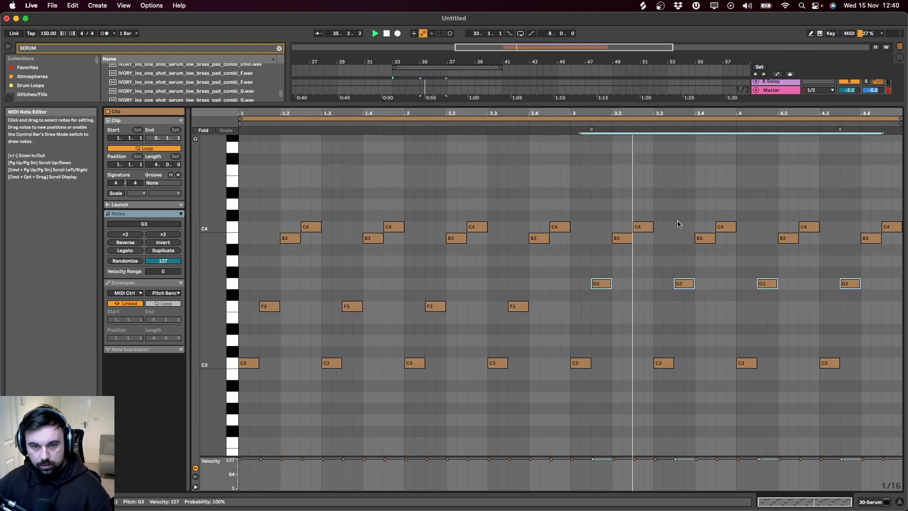
pyautogui.hotkey('shift', 'Tab')
pyautogui.click(434, 220)
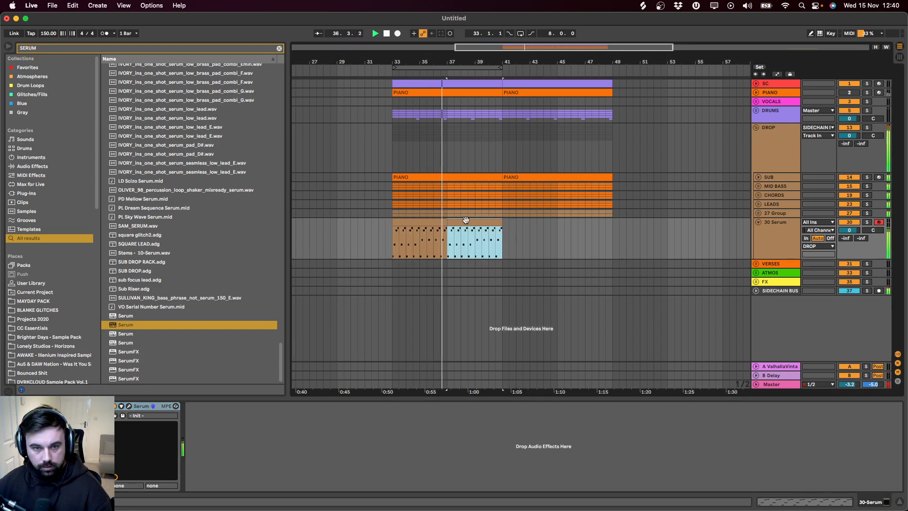
pyautogui.hotkey('shift', 'Tab')
pyautogui.moveTo(529, 374); pyautogui.dragTo(199, 351)
pyautogui.press('Down')
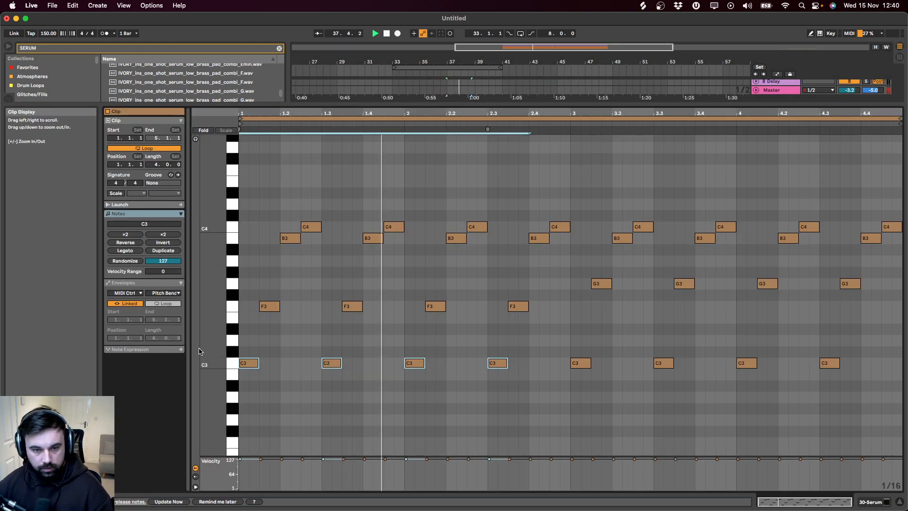
# Step: Raise the four F3 notes in the second clip's first two bars to G3 and join both Serum clips into one eight-bar clip
pyautogui.moveTo(555, 317); pyautogui.dragTo(205, 292)
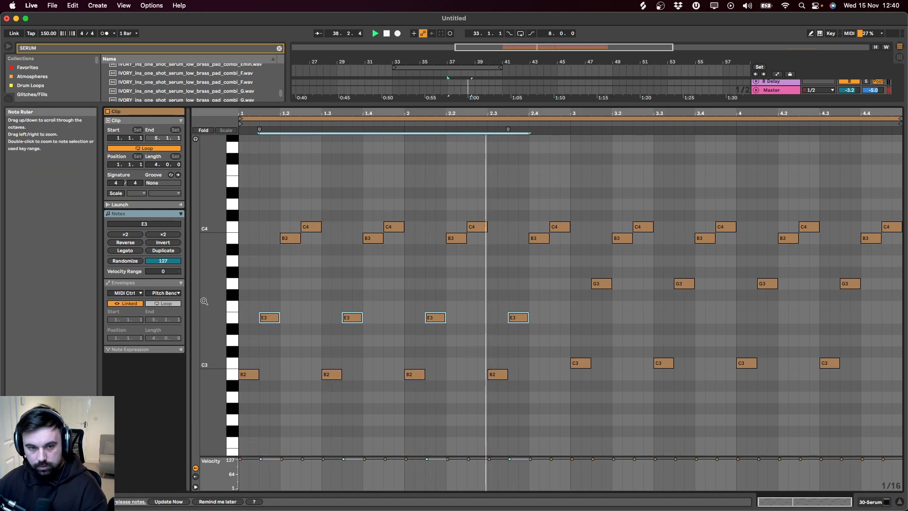
pyautogui.press('Up')
pyautogui.press('Up')
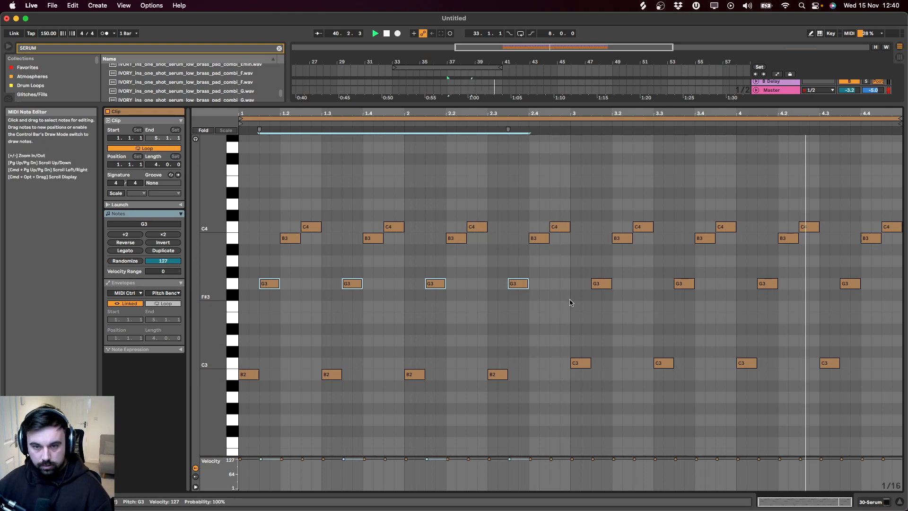
pyautogui.hotkey('shift', 'Tab')
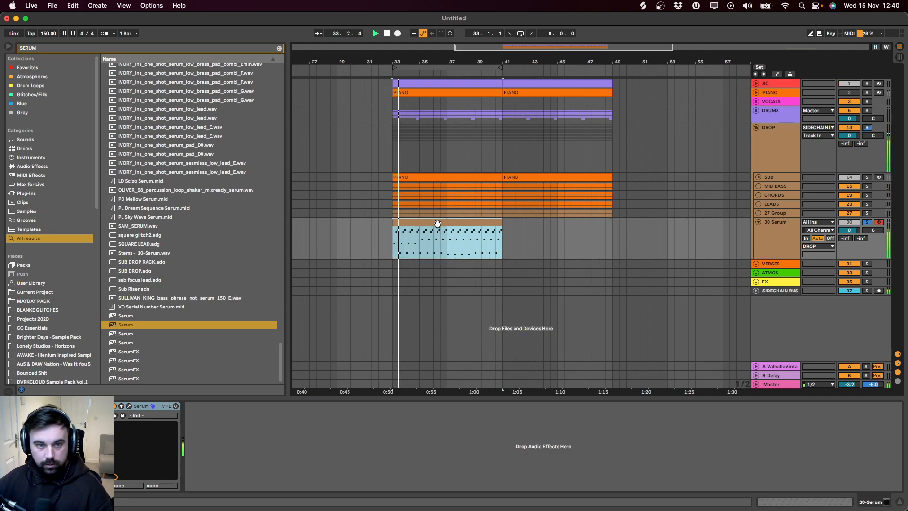
# Step: Raise the four F3 notes in the first two bars of the joined Serum clip to G3
pyautogui.hotkey('shift', 'Tab')
pyautogui.click(236, 353)
pyautogui.moveTo(367, 357); pyautogui.dragTo(378, 300)
pyautogui.press('Up')
pyautogui.press('Up')
pyautogui.press('space')
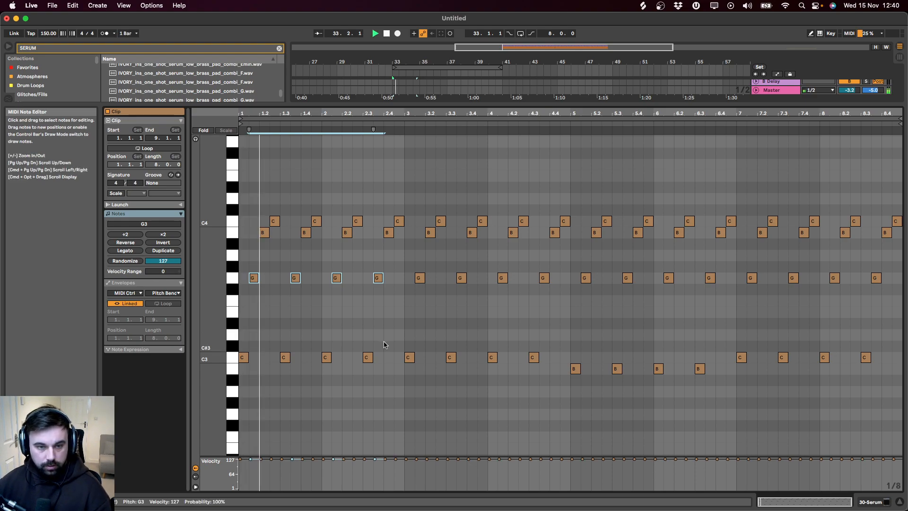
# Step: Raise the four C3 notes in the first two bars of the joined clip to F3
pyautogui.moveTo(378, 349); pyautogui.dragTo(240, 368)
pyautogui.press('Up')
pyautogui.press('Up')
pyautogui.press('space')
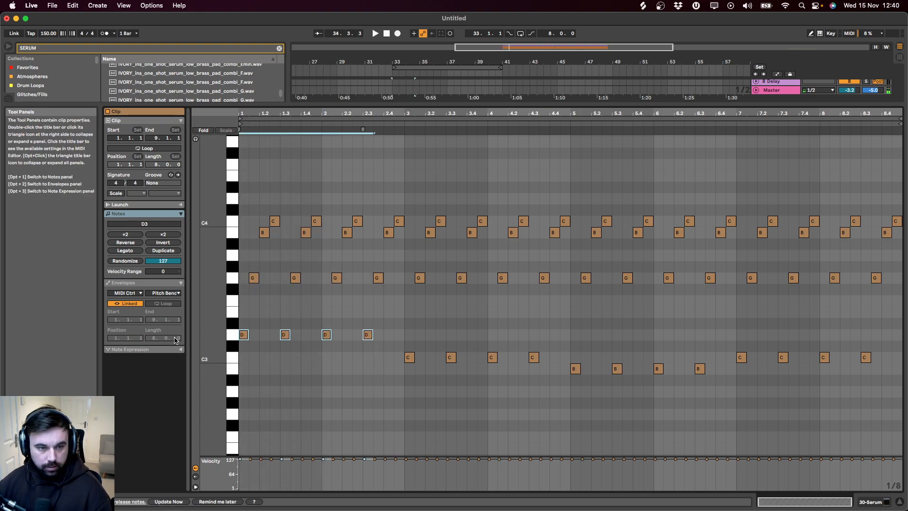
pyautogui.press('Up')
pyautogui.press('Up')
pyautogui.press('Up')
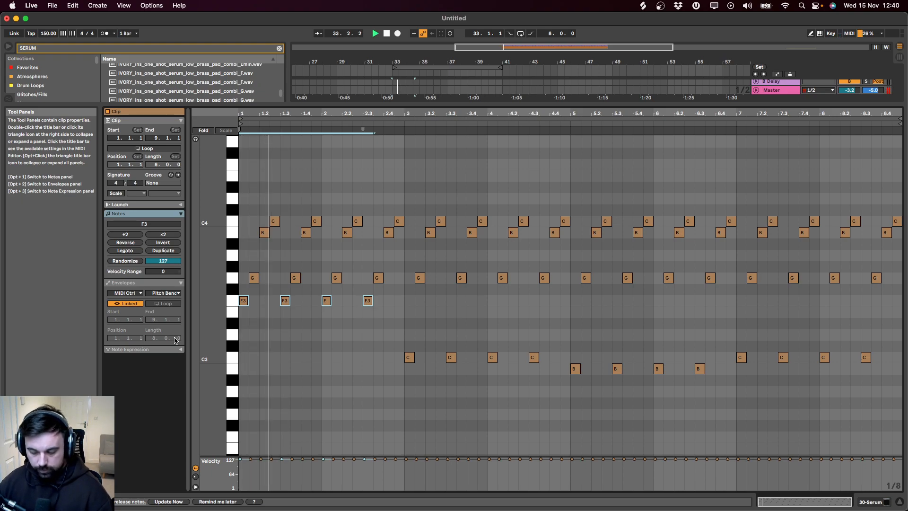
# Step: Play back the drop and check the edited arpeggio notes in the mix and with the Serum track soloed
pyautogui.press('super+alt+e')
pyautogui.click(430, 220)
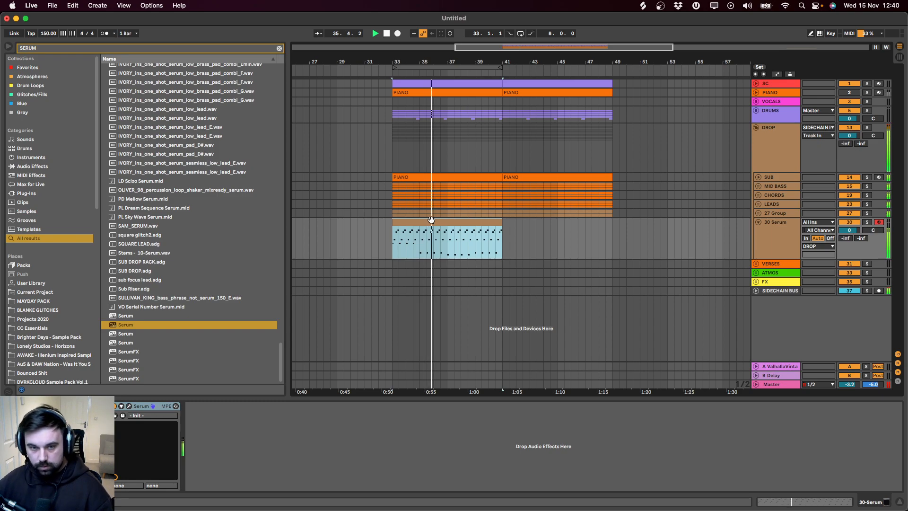
pyautogui.doubleClick(431, 219)
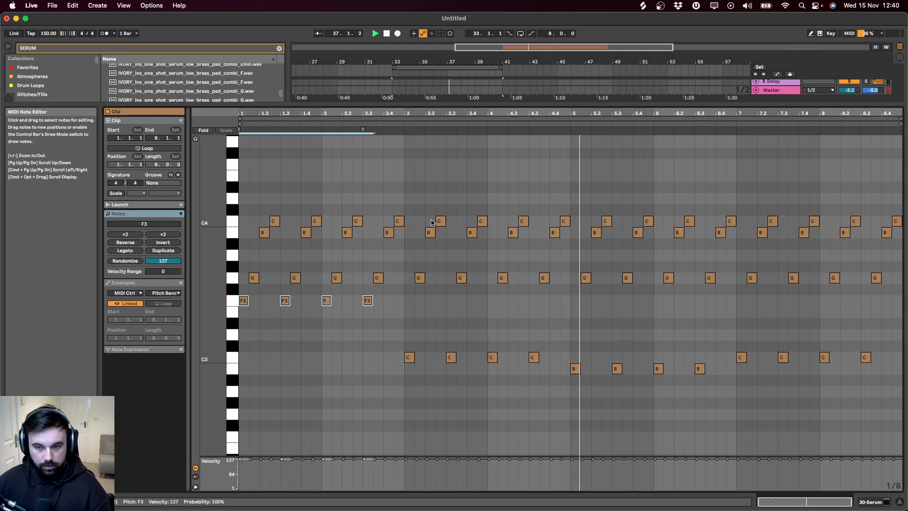
pyautogui.hotkey('shift', 'Tab')
pyautogui.click(459, 222)
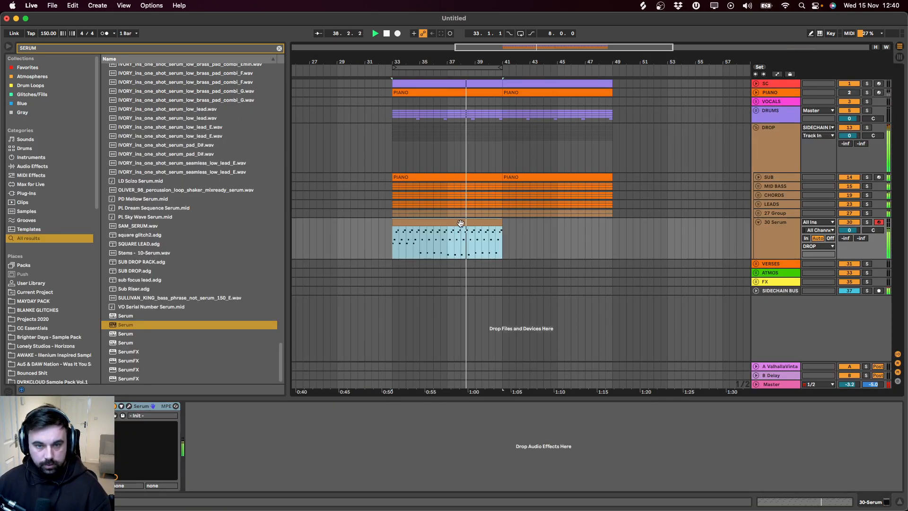
pyautogui.doubleClick(459, 222)
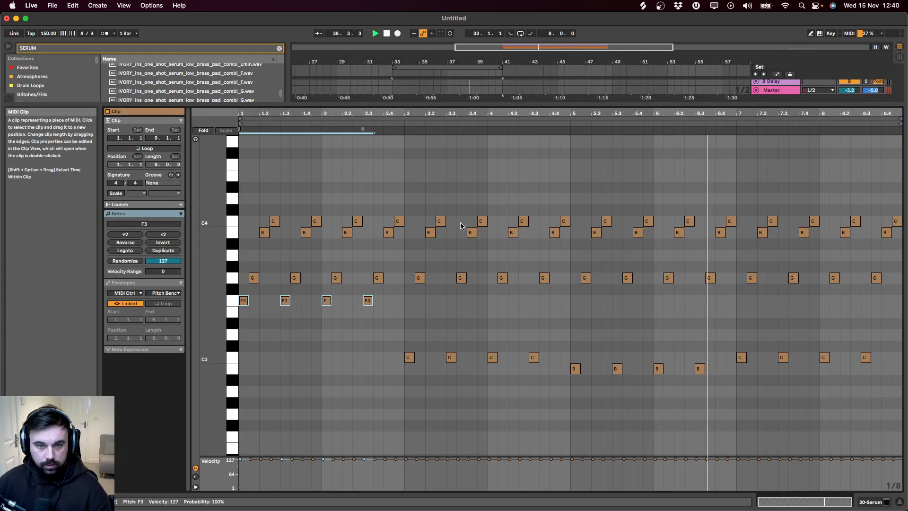
pyautogui.click(758, 226)
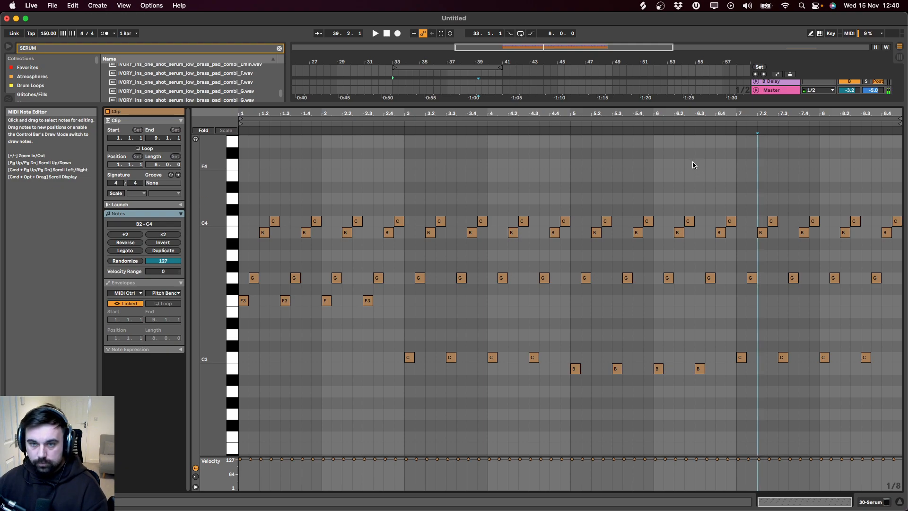
pyautogui.hotkey('shift', 'Tab')
pyautogui.click(491, 221)
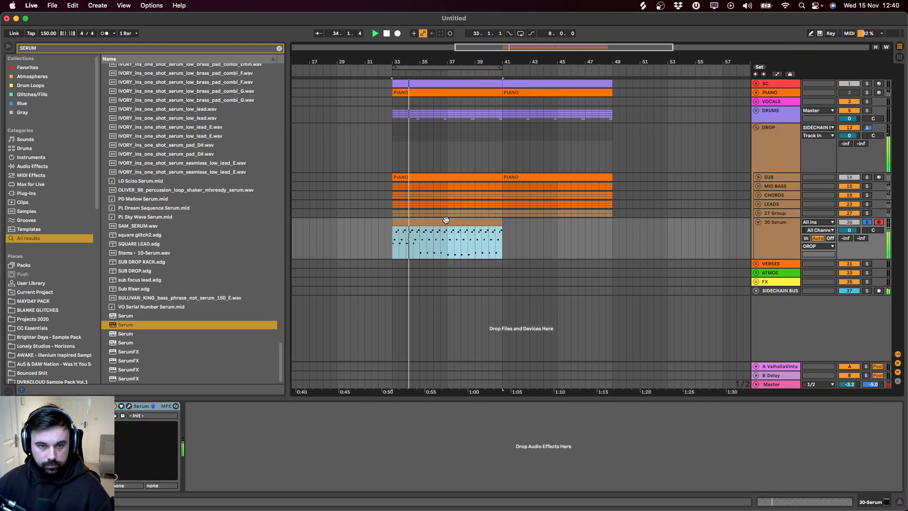
# Step: Audition Serum's Splice pluck presets and load FMP_Kit4_160_Drop_Plucked_Chords_Layer_1_Bb_Minor for the arpeggio
pyautogui.click(129, 406)
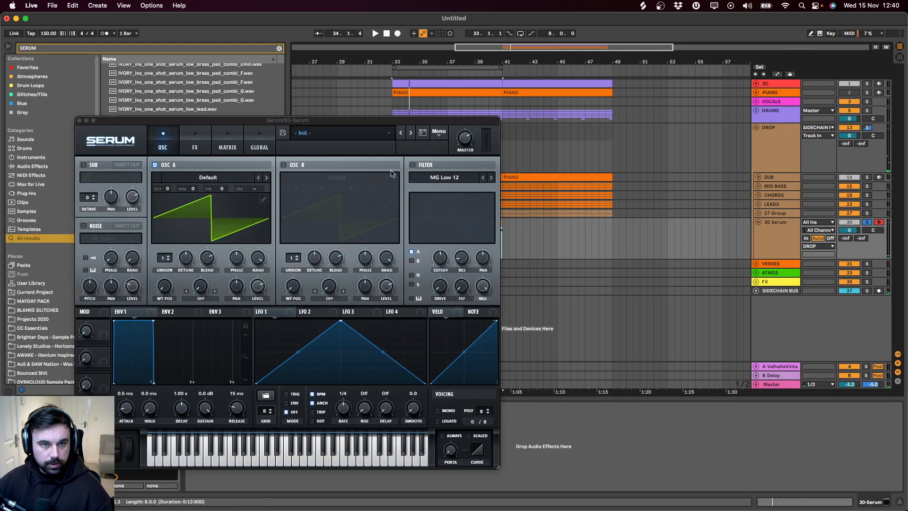
pyautogui.click(349, 131)
pyautogui.moveTo(359, 227)
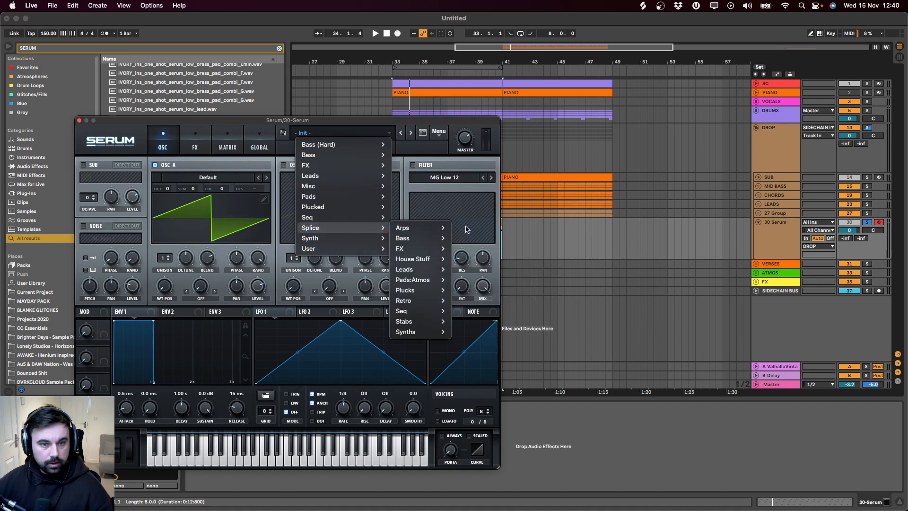
pyautogui.moveTo(440, 287)
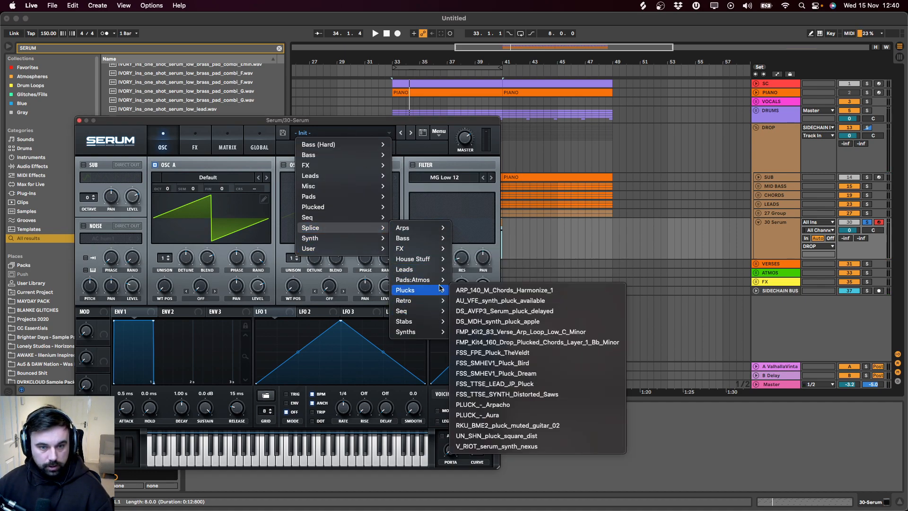
pyautogui.click(486, 290)
pyautogui.press('space')
pyautogui.click(411, 133)
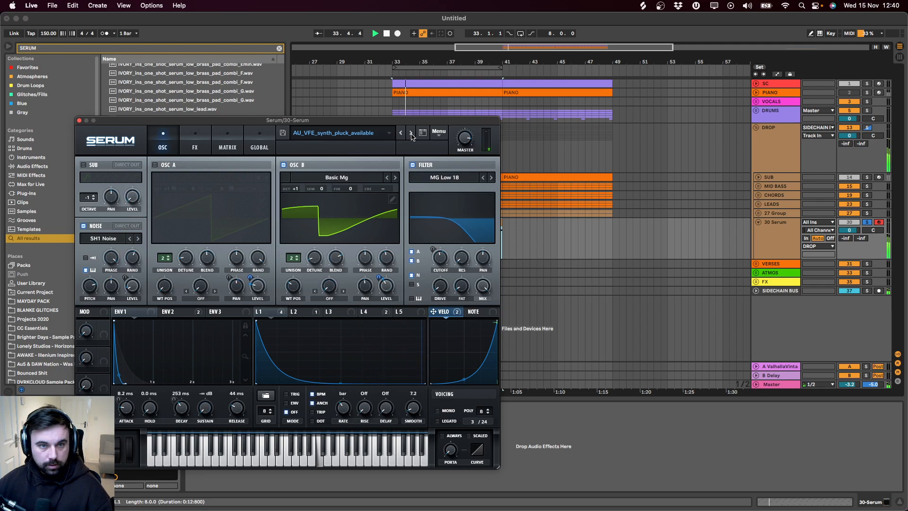
pyautogui.click(410, 134)
pyautogui.click(410, 134)
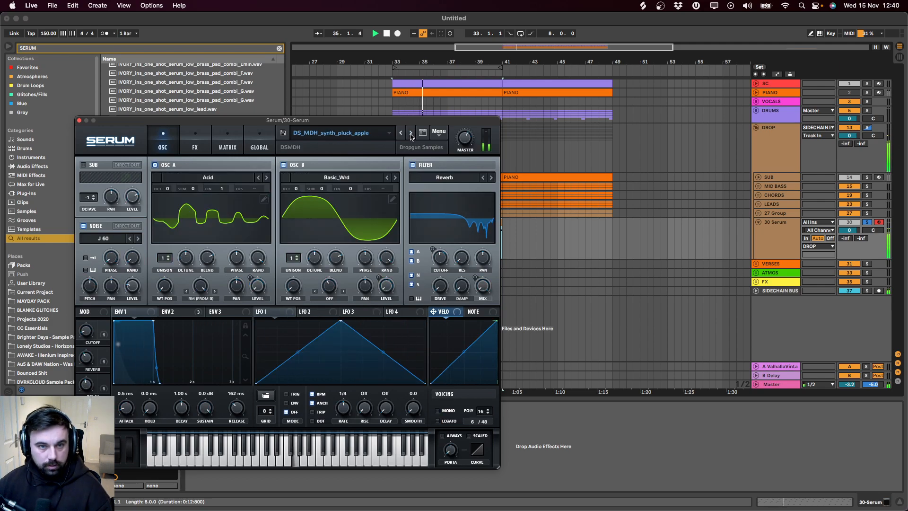
pyautogui.click(410, 133)
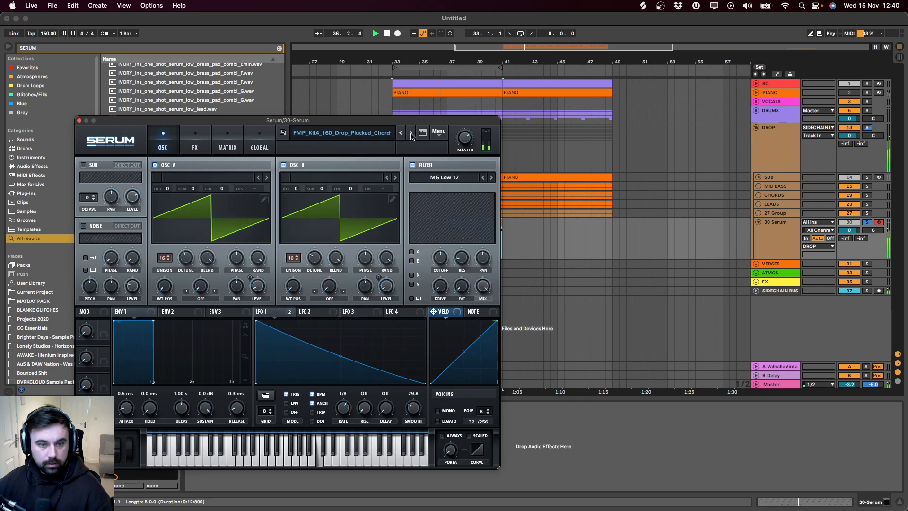
# Step: Raise the Serum track's volume to 4.6 dB and close the Serum window
pyautogui.moveTo(412, 120); pyautogui.dragTo(409, 255)
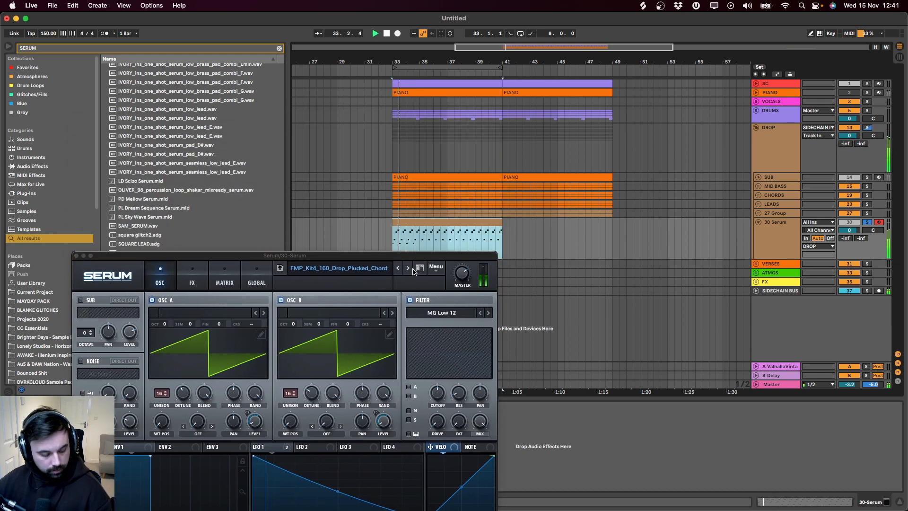
pyautogui.click(461, 269)
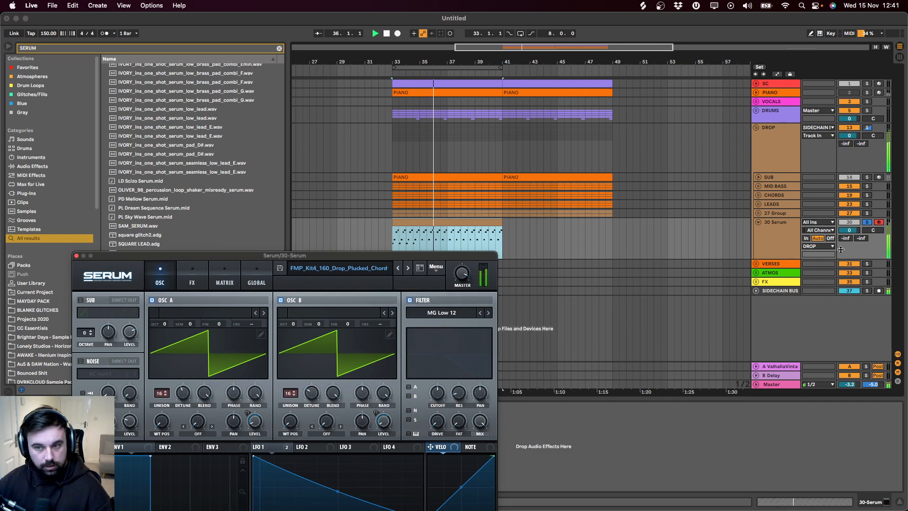
pyautogui.moveTo(847, 231); pyautogui.dragTo(847, 213)
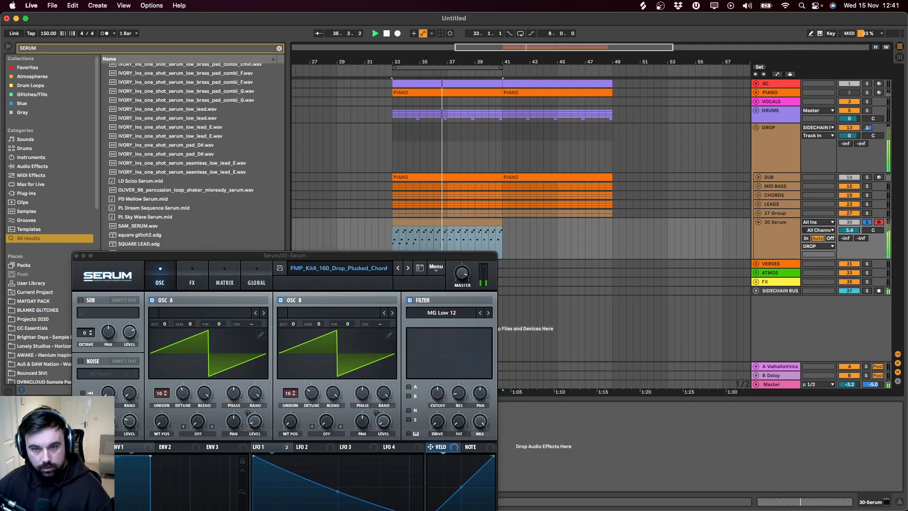
pyautogui.click(76, 256)
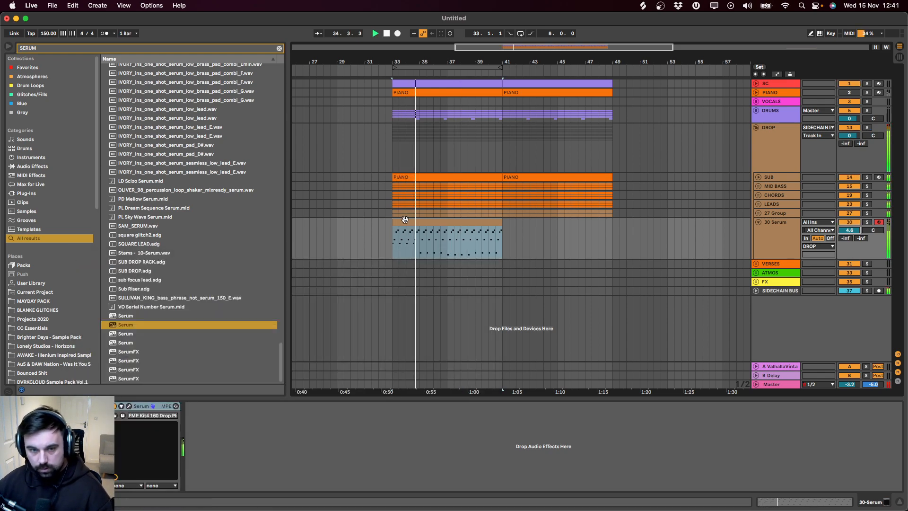
# Step: Solo the Serum track, search the browser for AM and add the Amp effect after Serum
pyautogui.click(445, 223)
pyautogui.press('s')
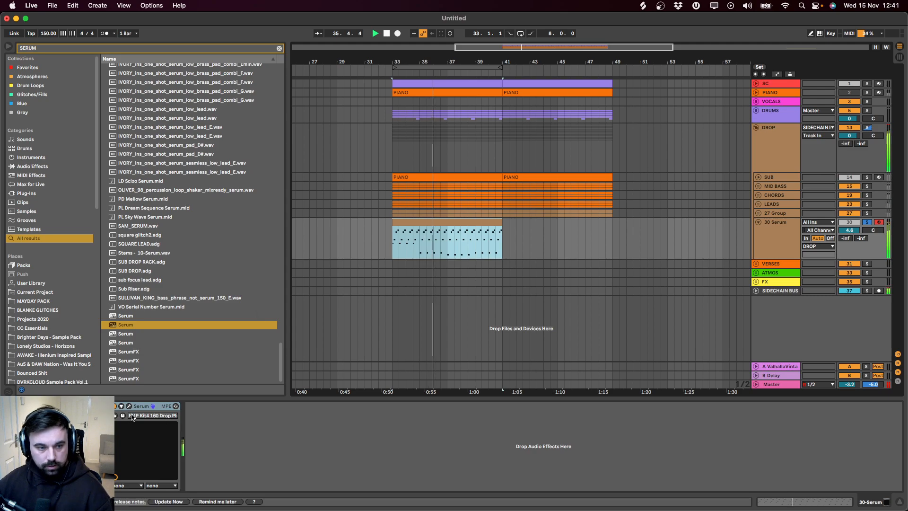
pyautogui.click(129, 406)
pyautogui.click(77, 162)
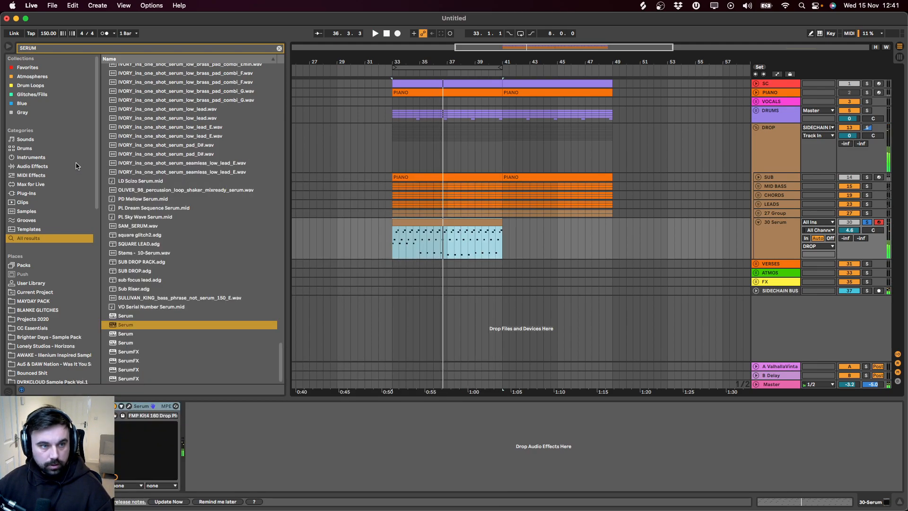
pyautogui.press('super+f')
pyautogui.press('BackSpace')
pyautogui.write('AM')
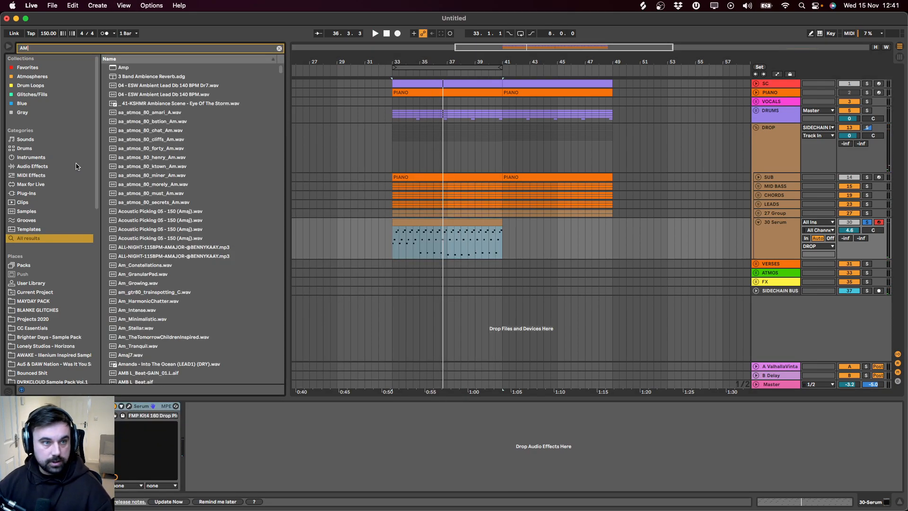
pyautogui.press('Down')
pyautogui.press('Return')
# Step: Set the Amp's output to Dual, its model to Heavy and its volume to 8.33
pyautogui.press('space')
pyautogui.click(322, 423)
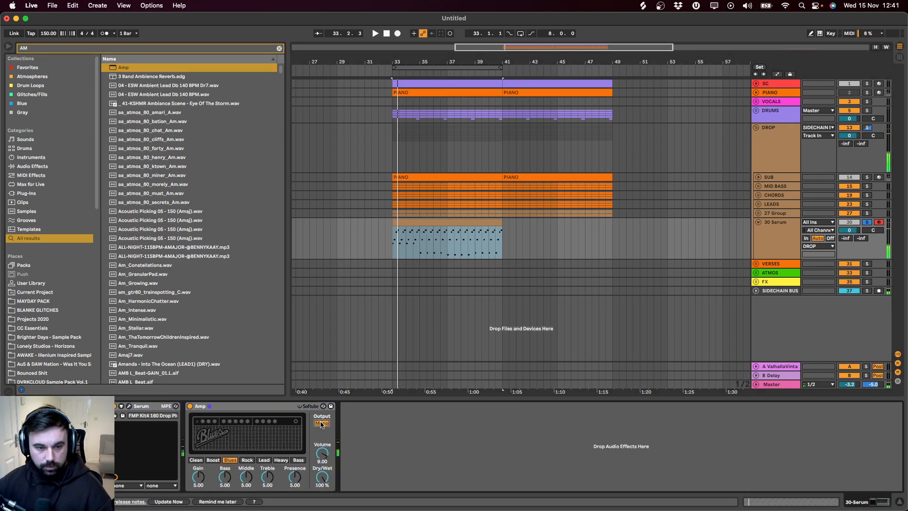
pyautogui.press('space')
pyautogui.click(248, 460)
pyautogui.click(281, 460)
pyautogui.moveTo(319, 457); pyautogui.dragTo(320, 444)
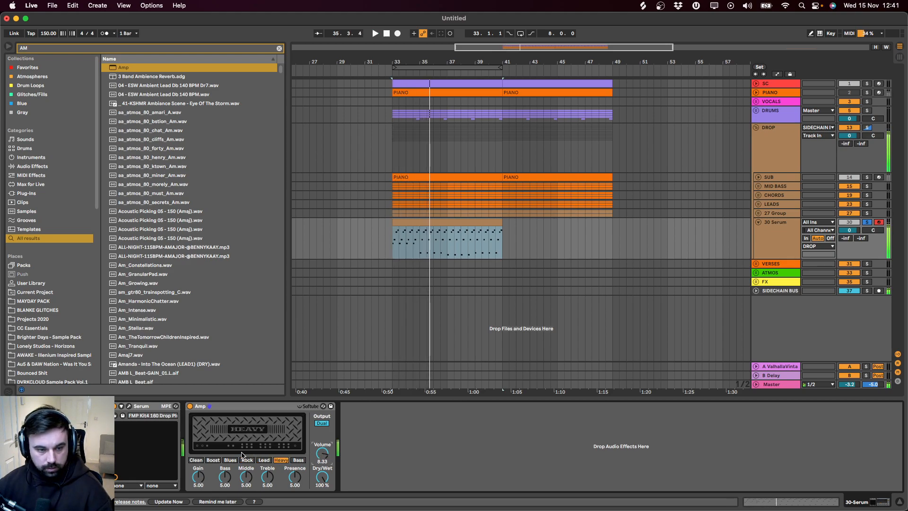
# Step: In bars 3 and 4 of the Serum clip, raise the B3 notes to C4 and the C4 notes to D4
pyautogui.click(396, 236)
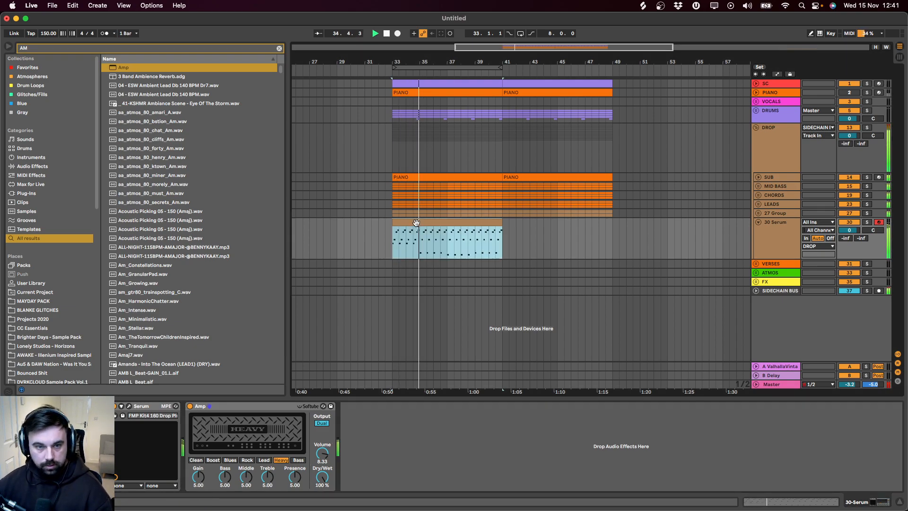
pyautogui.click(405, 232)
pyautogui.click(410, 223)
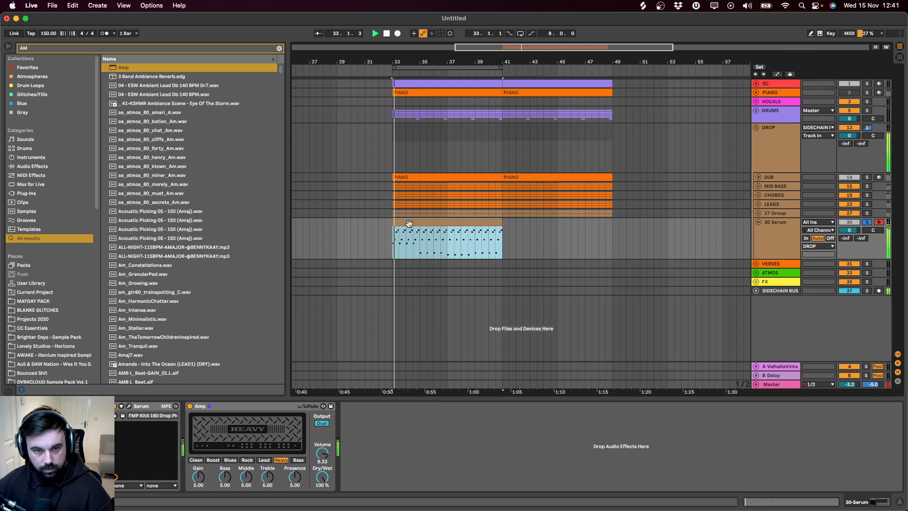
pyautogui.click(400, 223)
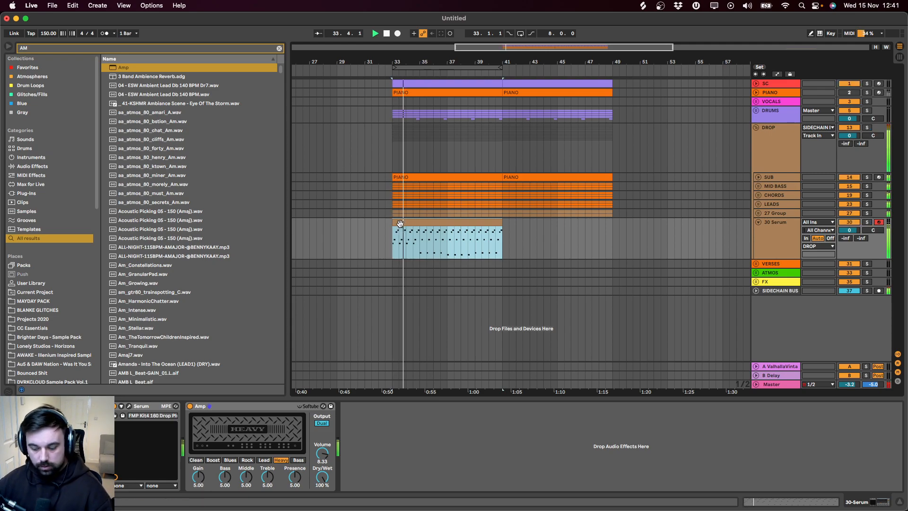
pyautogui.doubleClick(406, 219)
pyautogui.moveTo(431, 207); pyautogui.dragTo(418, 233)
pyautogui.press('Up')
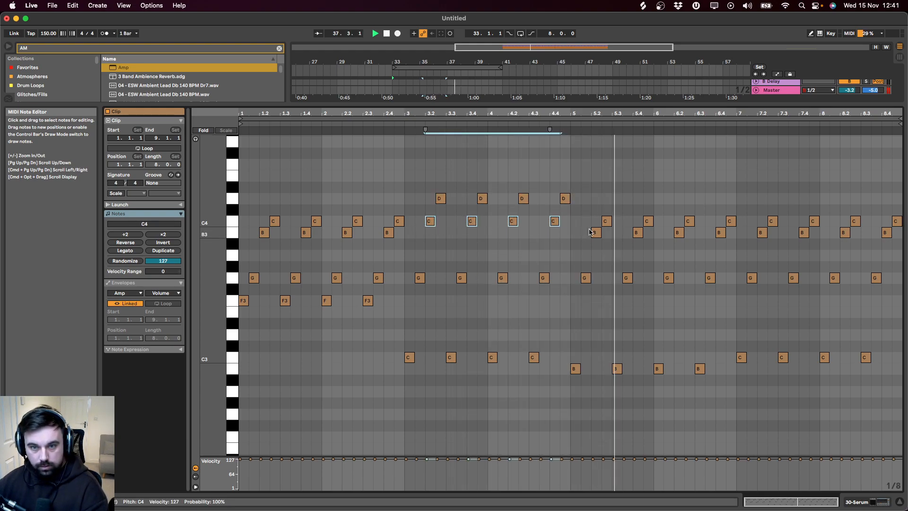
# Step: Lower the four B3 notes in bars 7 and 8 of the Serum clip to A#3
pyautogui.moveTo(745, 239); pyautogui.dragTo(896, 228)
pyautogui.press('Down')
pyautogui.press('Down')
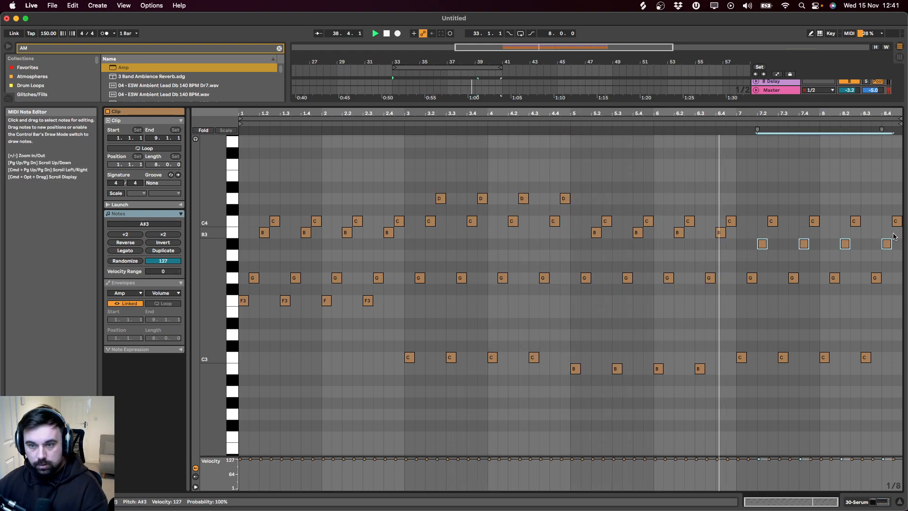
# Step: In bars 7 and 8 of the Serum clip, lower the C4 notes to B3, the A#3 notes to A3 and the G3 notes to E3
pyautogui.moveTo(845, 255); pyautogui.dragTo(856, 232)
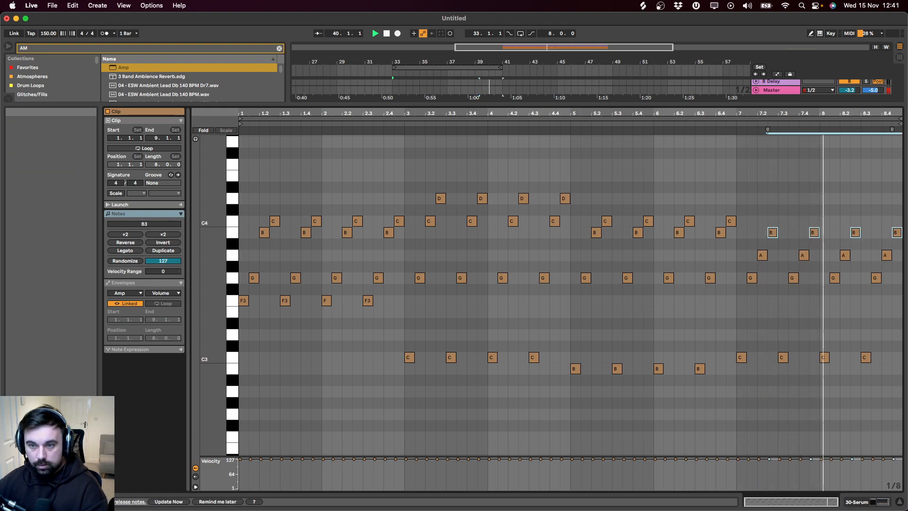
pyautogui.moveTo(742, 270); pyautogui.dragTo(886, 285)
pyautogui.press('Down')
pyautogui.press('Down')
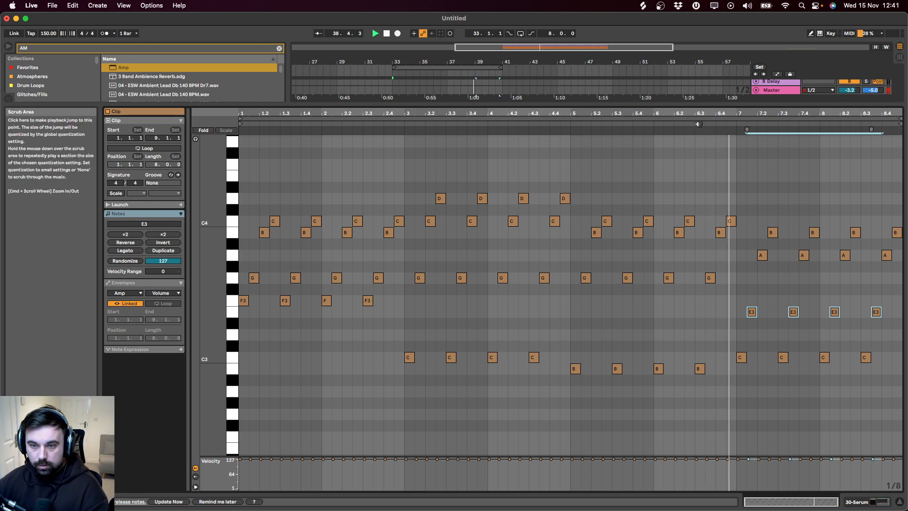
# Step: Lower the A3 notes in bars 7 and 8 to G3 and the E3 notes to D3
pyautogui.moveTo(746, 275); pyautogui.dragTo(891, 250)
pyautogui.press('Down')
pyautogui.press('Down')
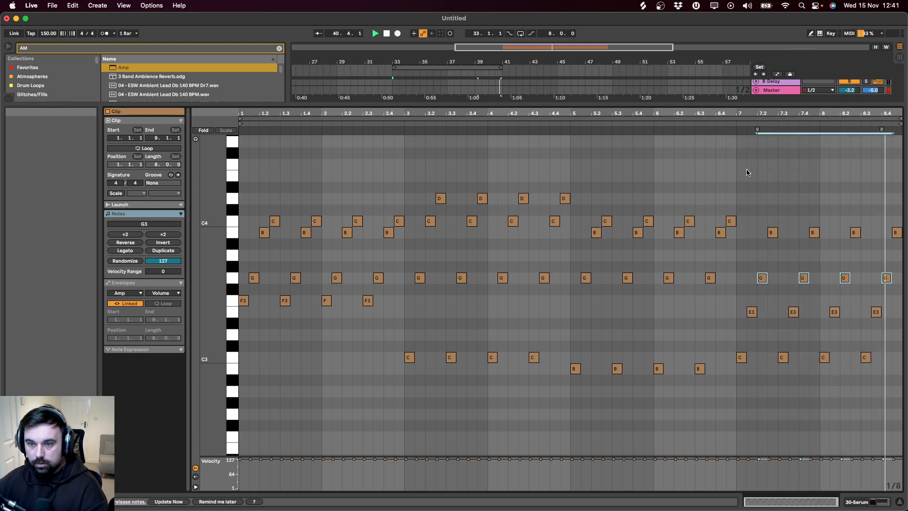
pyautogui.click(718, 130)
pyautogui.moveTo(727, 311); pyautogui.dragTo(901, 313)
pyautogui.press('Down')
pyautogui.press('Down')
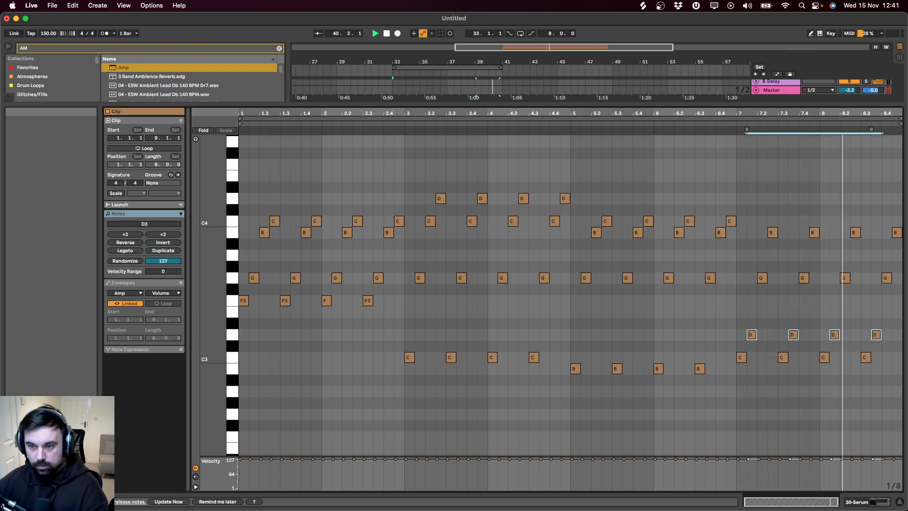
# Step: In bars 7 and 8, raise the B3 notes to C4 and the G3 notes to B3
pyautogui.click(702, 123)
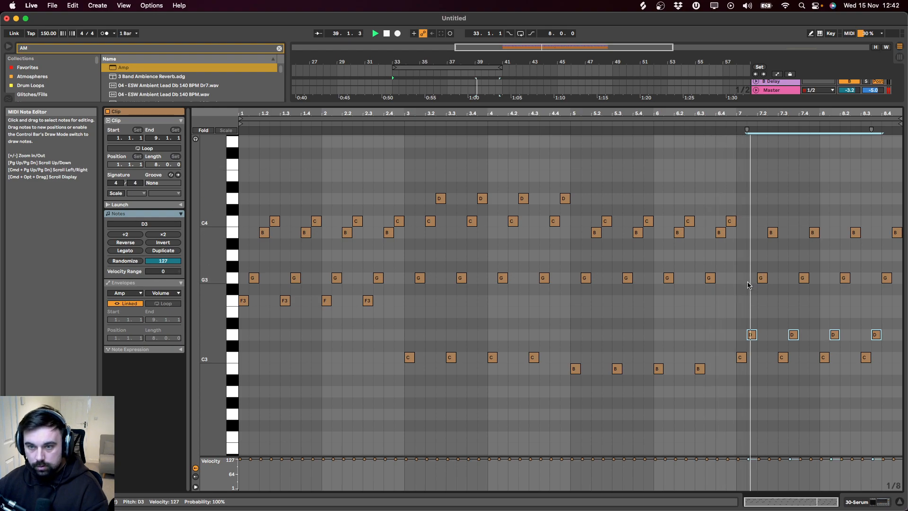
pyautogui.moveTo(744, 282); pyautogui.dragTo(897, 278)
pyautogui.press('Up')
pyautogui.press('Up')
pyautogui.moveTo(760, 240); pyautogui.dragTo(901, 233)
pyautogui.press('Up')
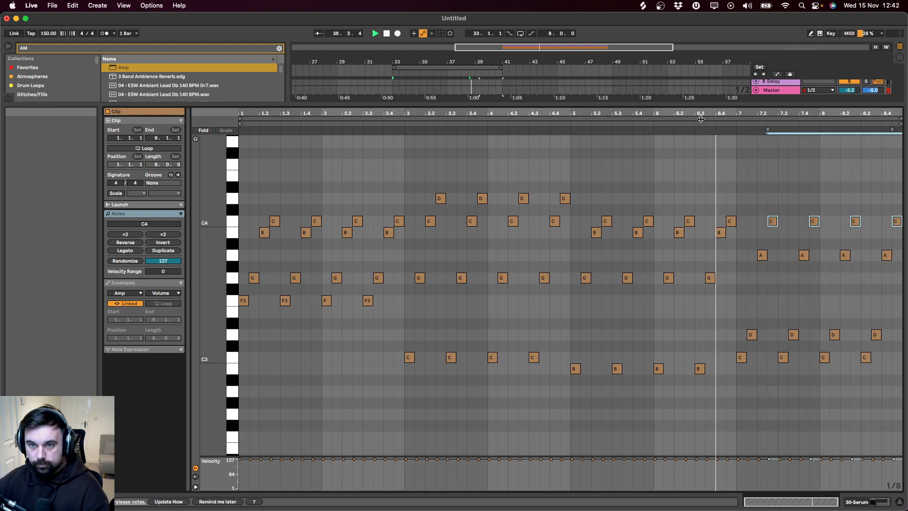
pyautogui.moveTo(749, 250); pyautogui.dragTo(896, 261)
pyautogui.press('Up')
pyautogui.press('Up')
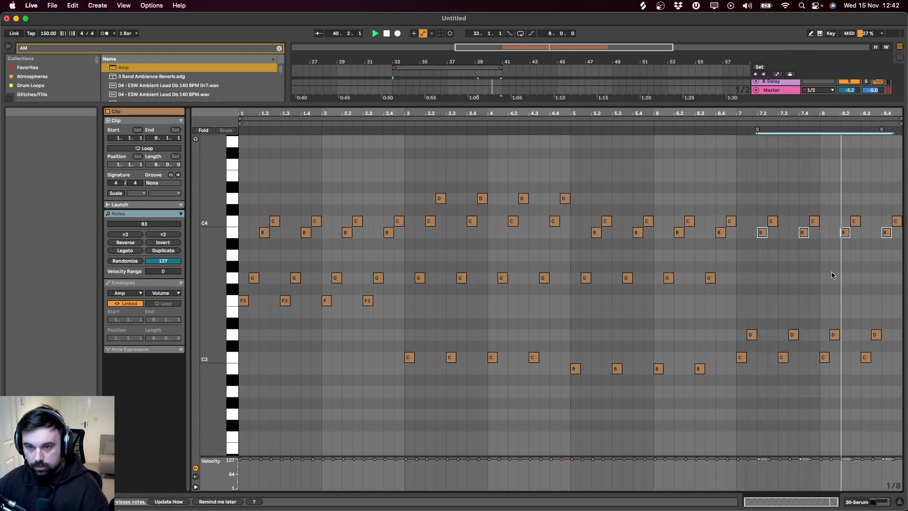
# Step: Duplicate the edited Serum clip in the arrangement directly after itself
pyautogui.hotkey('shift', 'Tab')
pyautogui.click(405, 222)
pyautogui.hotkey('ctrl', 'd')
pyautogui.click(412, 222)
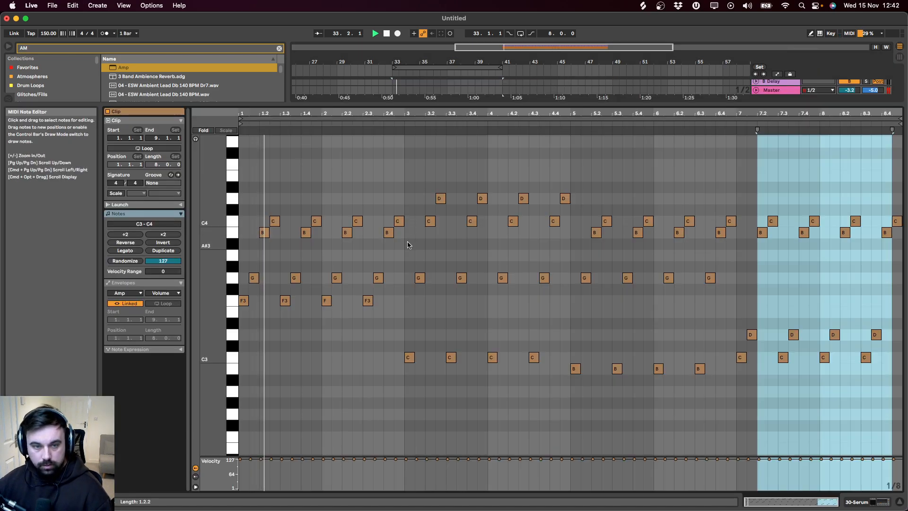
# Step: Lower the four F3 notes in bars 1 and 2 of the first Serum clip to C3
pyautogui.hotkey('shift', 'Tab')
pyautogui.moveTo(393, 320); pyautogui.dragTo(212, 294)
pyautogui.press('Down')
pyautogui.press('Down')
pyautogui.press('Down')
pyautogui.press('Down')
pyautogui.press('space')
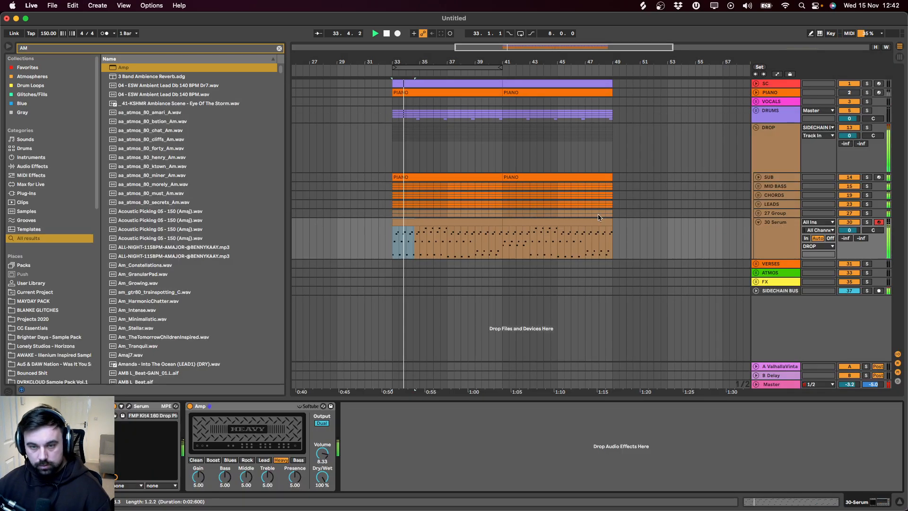
# Step: At the end of bar 8 in the Serum clip, raise the last B3 note to C4 and the last C4 note to D4
pyautogui.hotkey('shift', 'Tab')
pyautogui.click(558, 238)
pyautogui.click(476, 240)
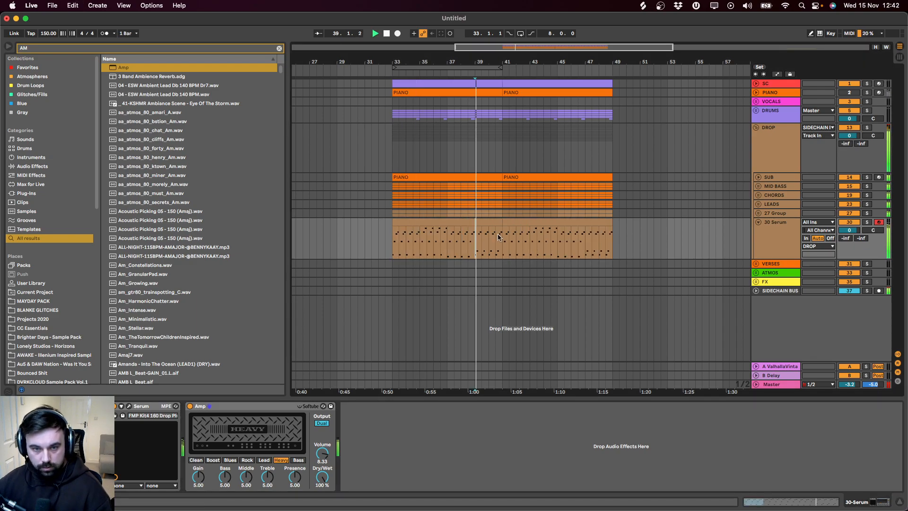
pyautogui.hotkey('shift', 'Tab')
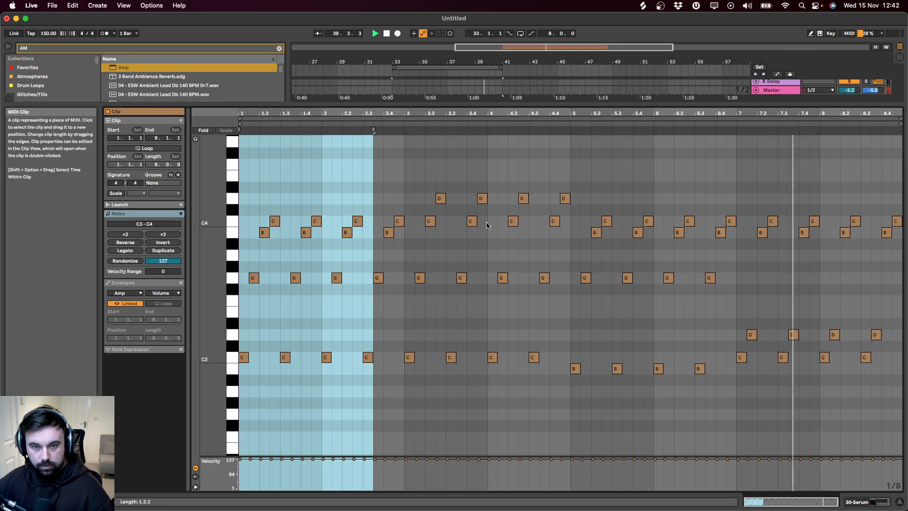
pyautogui.click(887, 234)
pyautogui.press('Up')
pyautogui.press('Up')
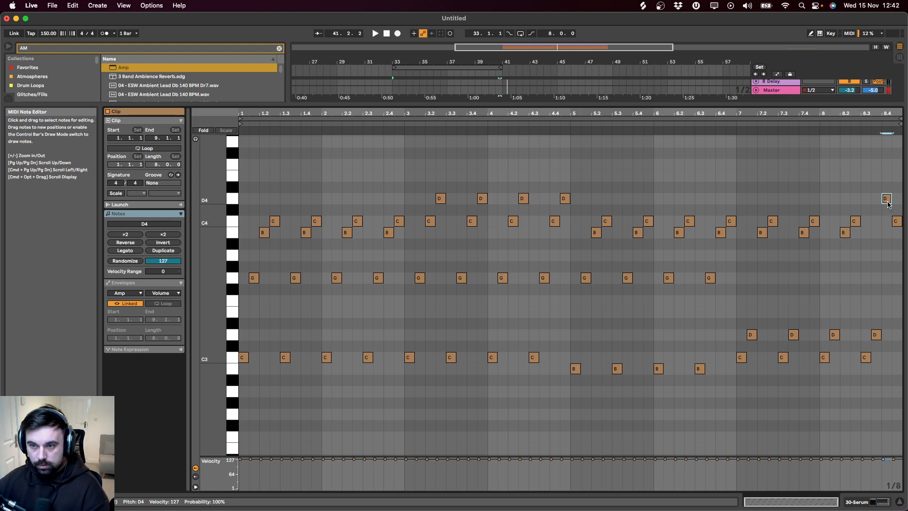
pyautogui.press('Up')
pyautogui.press('Up')
pyautogui.press('space')
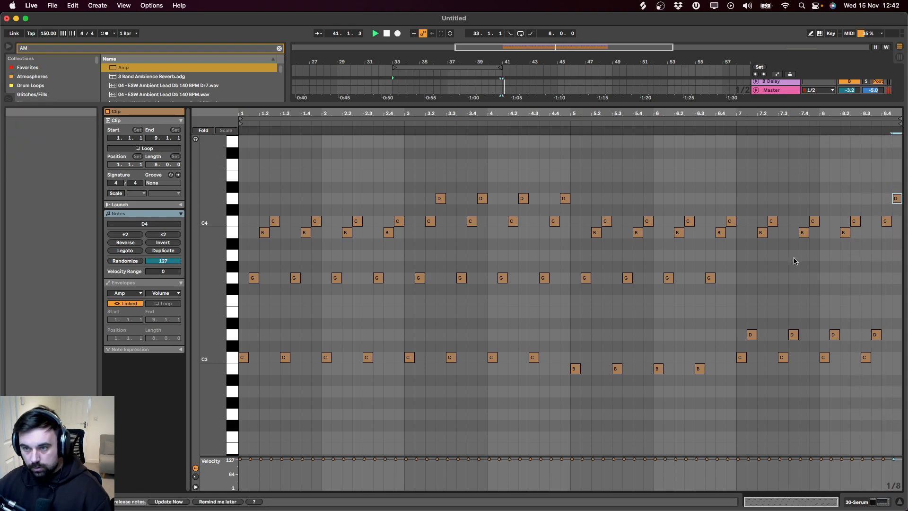
# Step: Select the first Serum clip in the arrangement and play it back with the Serum track soloed
pyautogui.hotkey('shift', 'Tab')
pyautogui.hotkey('shift', 'Tab')
pyautogui.hotkey('shift', 'Tab')
pyautogui.click(494, 221)
pyautogui.press('space')
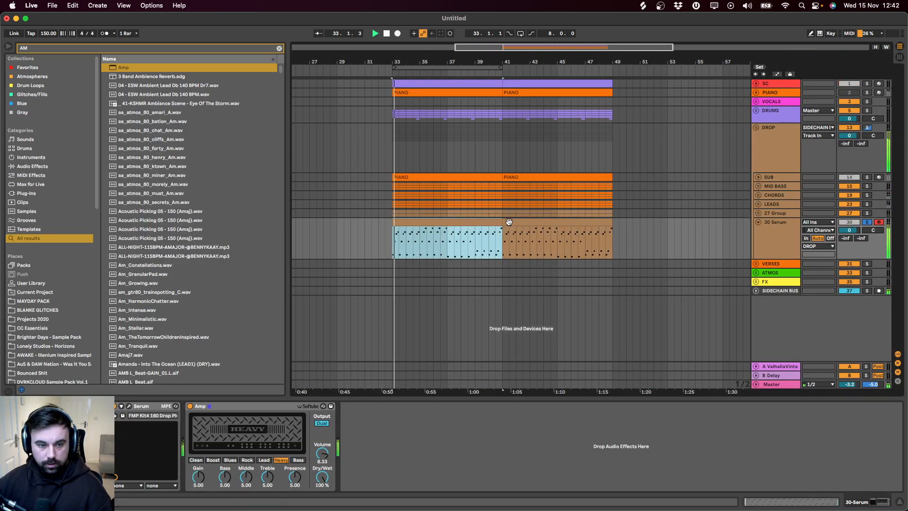
# Step: Search the browser for EQ and add EQ Eight after Amp on the Serum track
pyautogui.press('super+f')
pyautogui.write('EQ')
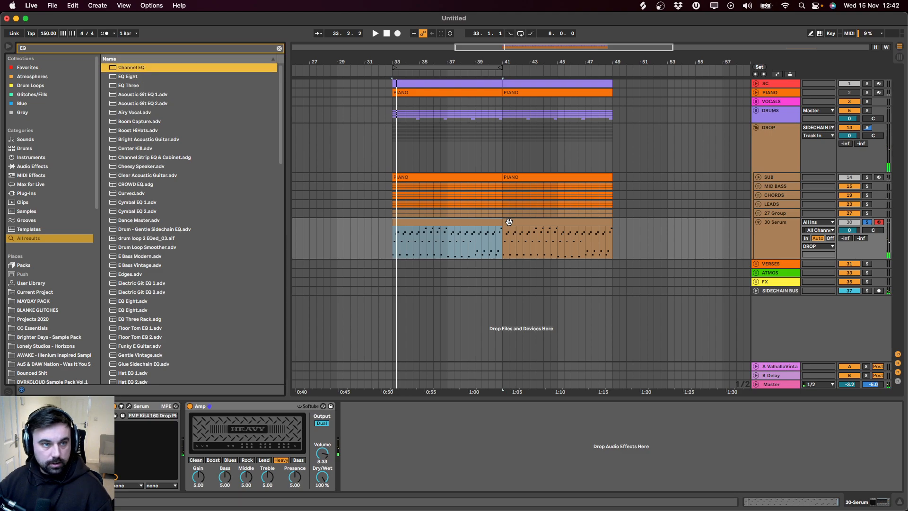
pyautogui.press('Down')
pyautogui.press('Return')
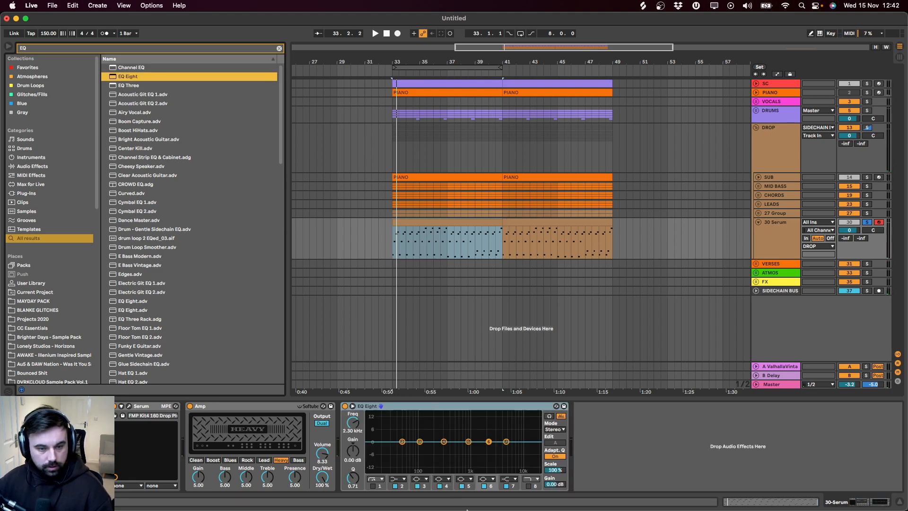
# Step: Enable EQ Eight's low cut at about 170 Hz and its high cut, and set band 7 to 4.95 kHz and -4.09 dB
pyautogui.click(372, 486)
pyautogui.press('space')
pyautogui.moveTo(433, 449); pyautogui.dragTo(431, 453)
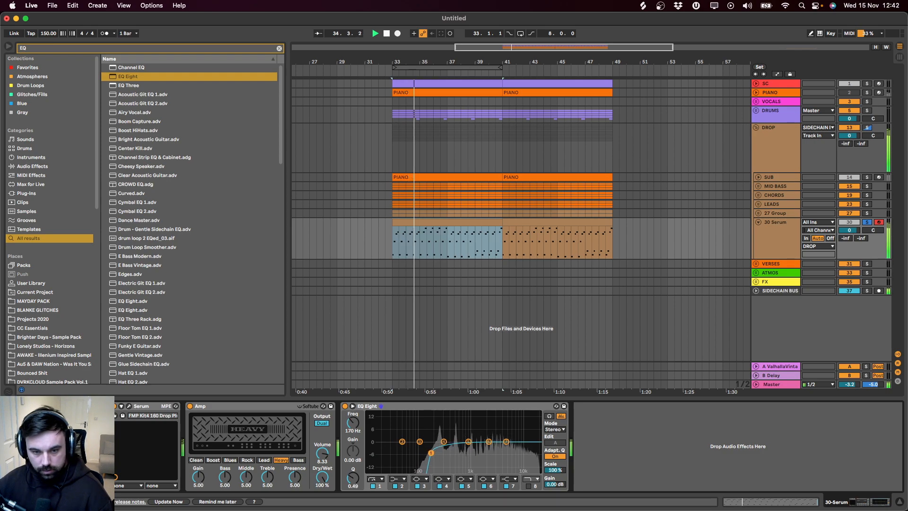
pyautogui.click(530, 486)
pyautogui.click(529, 486)
pyautogui.moveTo(541, 442); pyautogui.dragTo(504, 449)
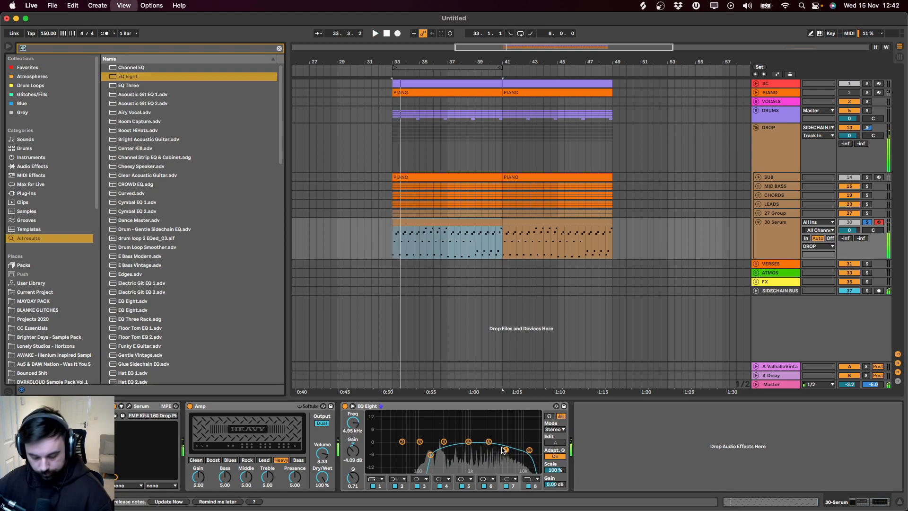
# Step: Search for VINTAGE VERB, insert ValhallaVintageVerb between Amp and EQ Eight, and set its mix to 22.8%
pyautogui.press('super+f')
pyautogui.write('VINTAEG VER')
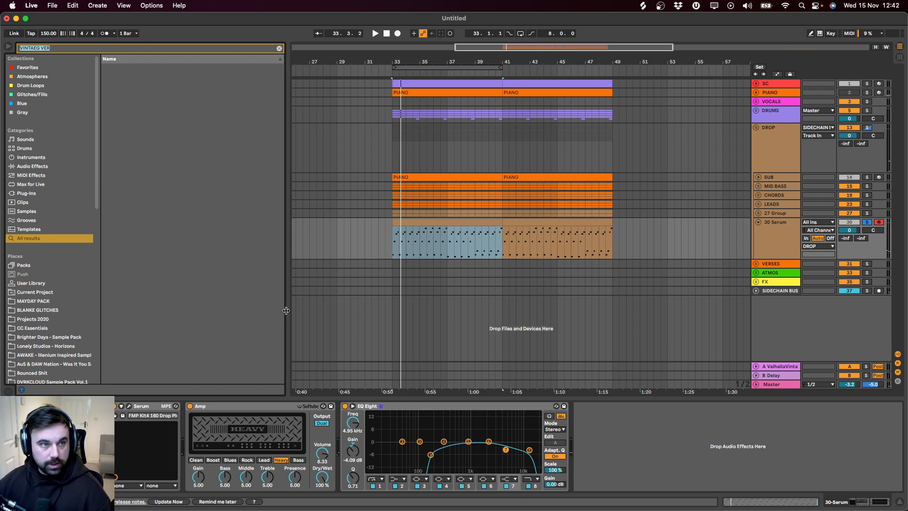
pyautogui.write('VINTAGE VERB')
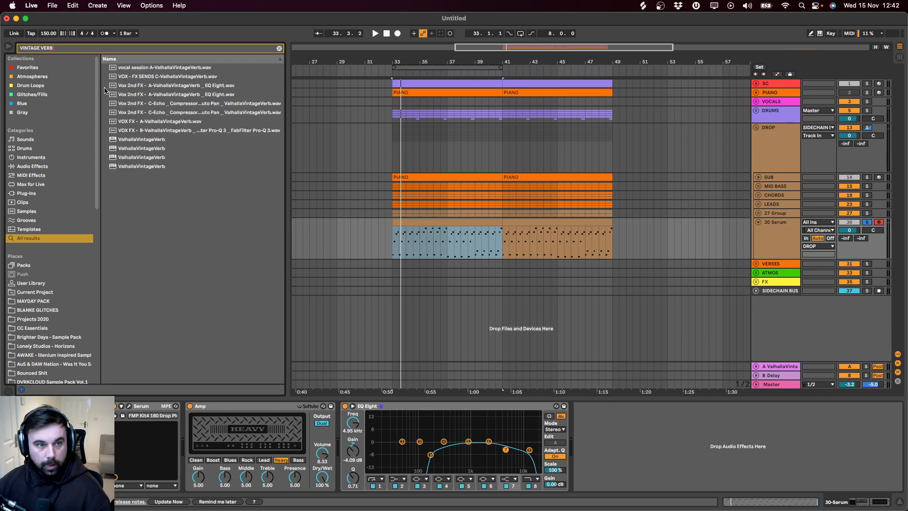
pyautogui.click(135, 149)
pyautogui.moveTo(134, 149); pyautogui.dragTo(326, 451)
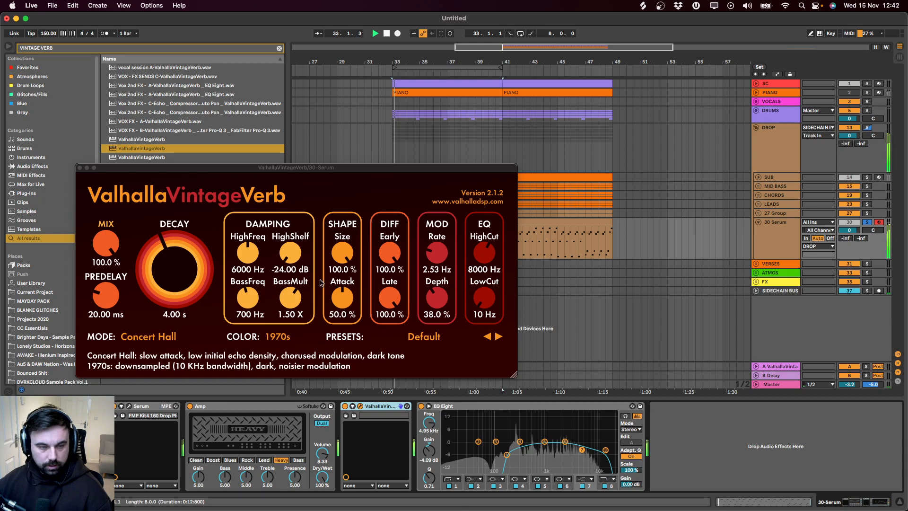
pyautogui.press('space')
pyautogui.moveTo(105, 244); pyautogui.dragTo(107, 267)
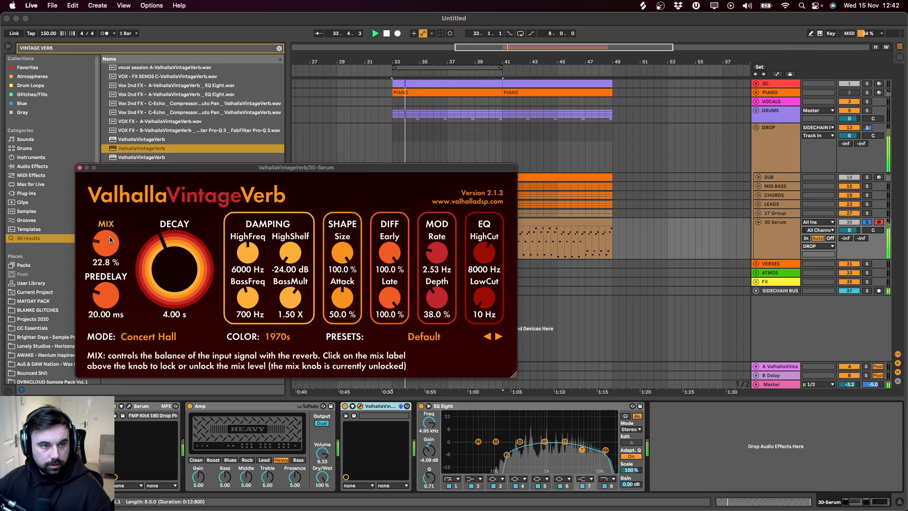
# Step: Audition the reverb's plate presets from Vox Plate back to Steel Plate
pyautogui.click(424, 336)
pyautogui.moveTo(409, 274)
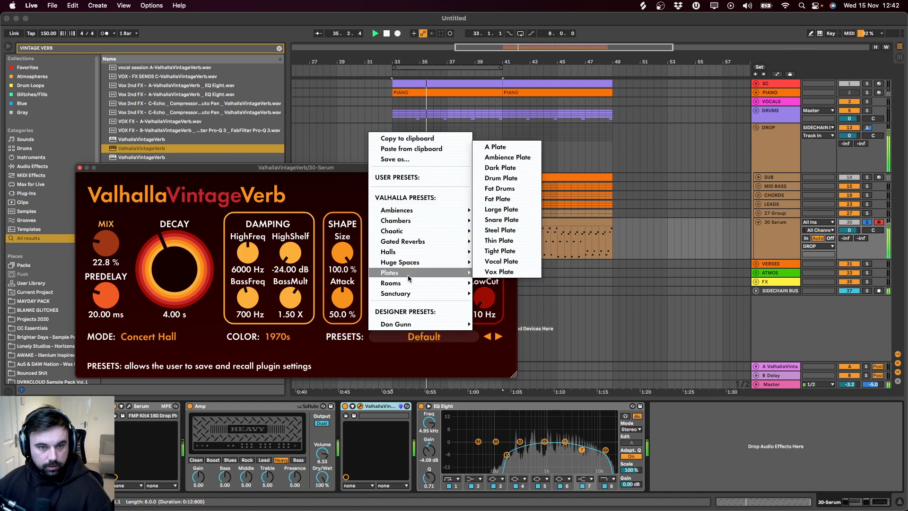
pyautogui.click(491, 273)
pyautogui.click(489, 338)
pyautogui.click(489, 338)
pyautogui.click(489, 337)
pyautogui.click(488, 337)
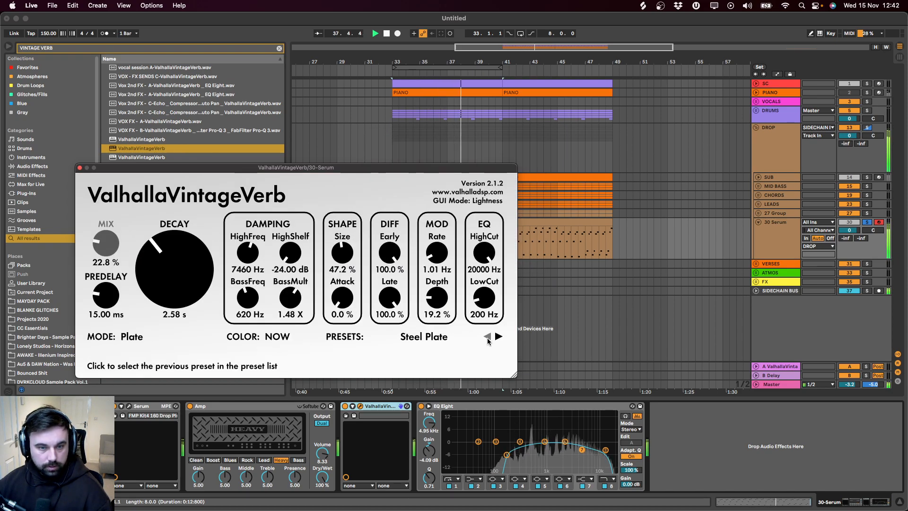
# Step: Load the Tiled Room reverb preset and step back through the room presets to Large Wood Room during playback
pyautogui.click(419, 338)
pyautogui.moveTo(407, 186)
pyautogui.click(497, 285)
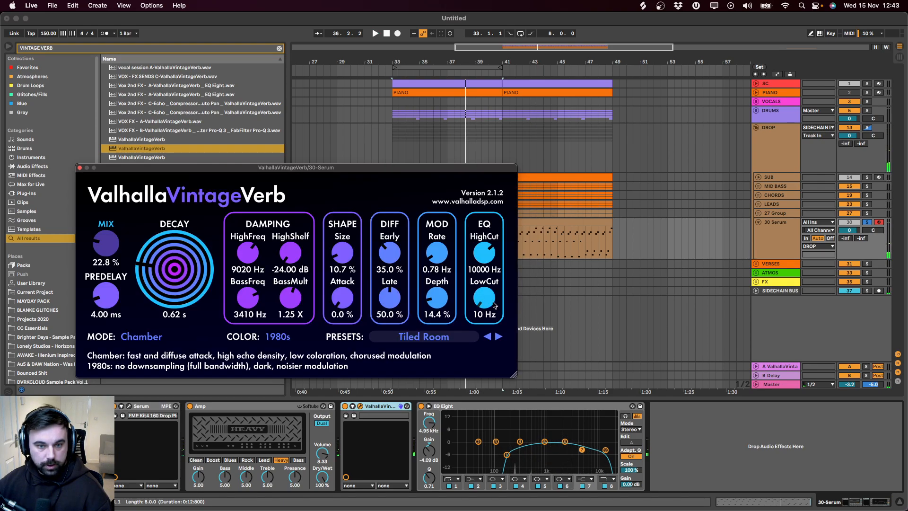
pyautogui.press('space')
pyautogui.click(488, 338)
pyautogui.click(489, 338)
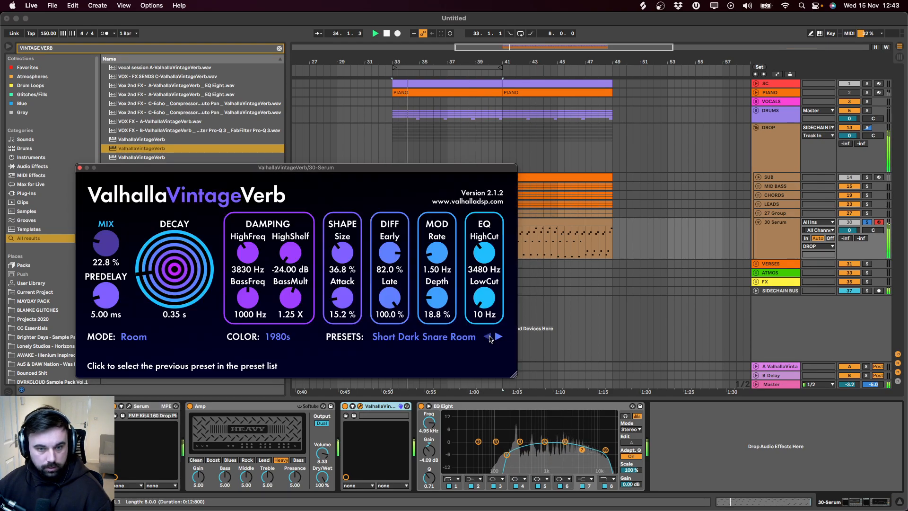
pyautogui.click(488, 337)
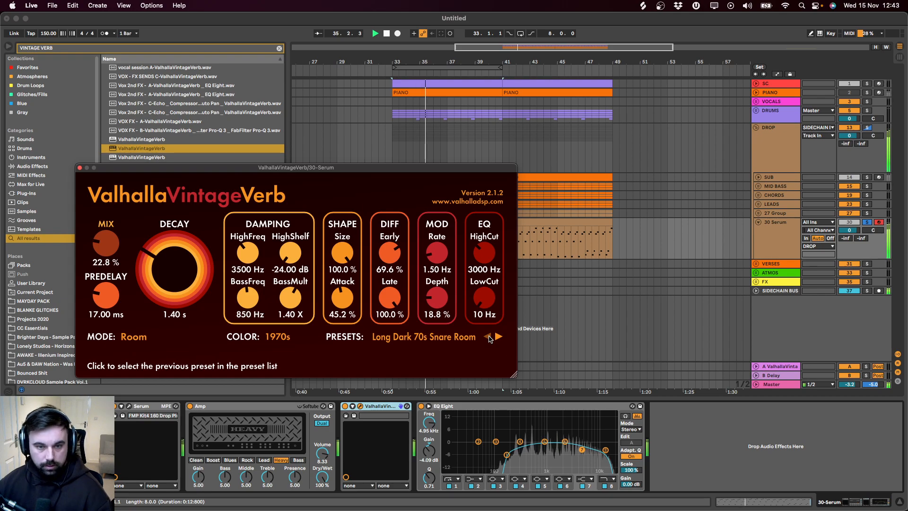
pyautogui.click(488, 337)
pyautogui.click(489, 338)
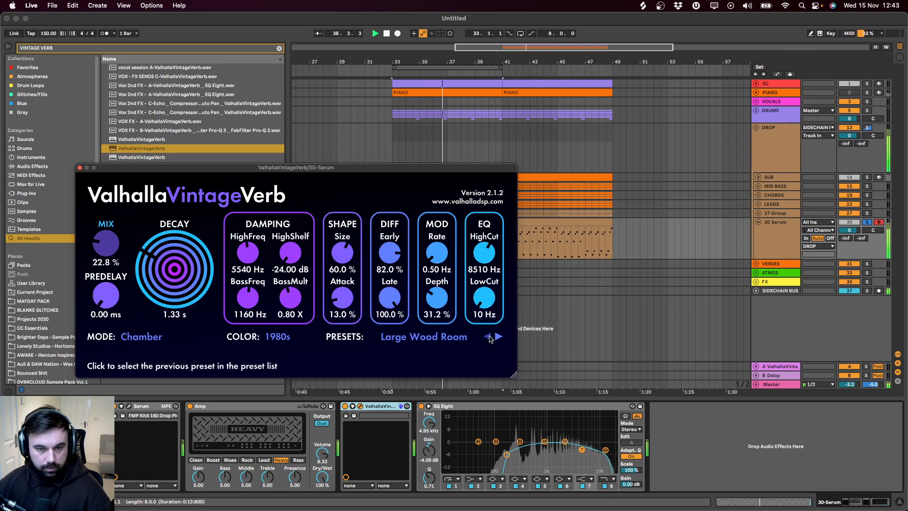
# Step: Set the reverb's mix to 38.5% and close the plug-in window
pyautogui.scroll(-2, 114, 234)
pyautogui.scroll(6, 114, 233)
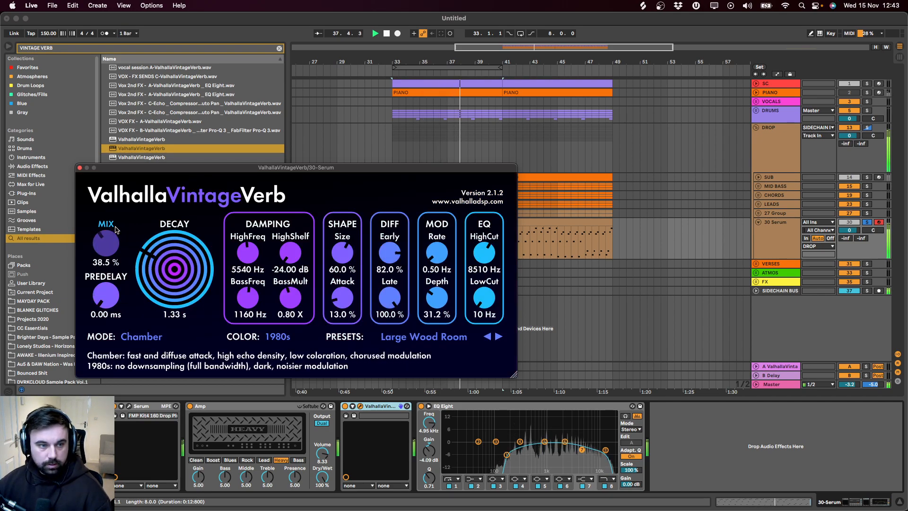
pyautogui.click(80, 168)
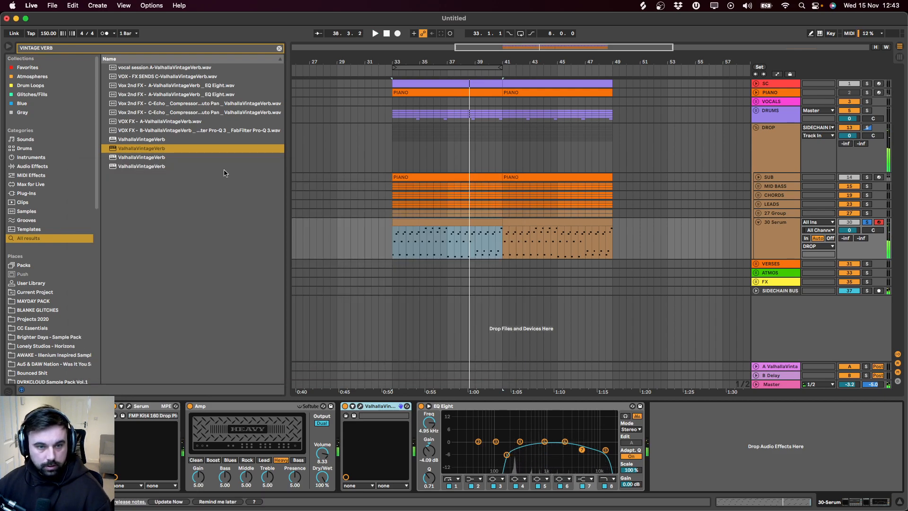
# Step: Search the browser for AUTO PAN and add Auto Pan after EQ Eight on the Serum track
pyautogui.press('space')
pyautogui.press('super+f')
pyautogui.write('AUTO PAN')
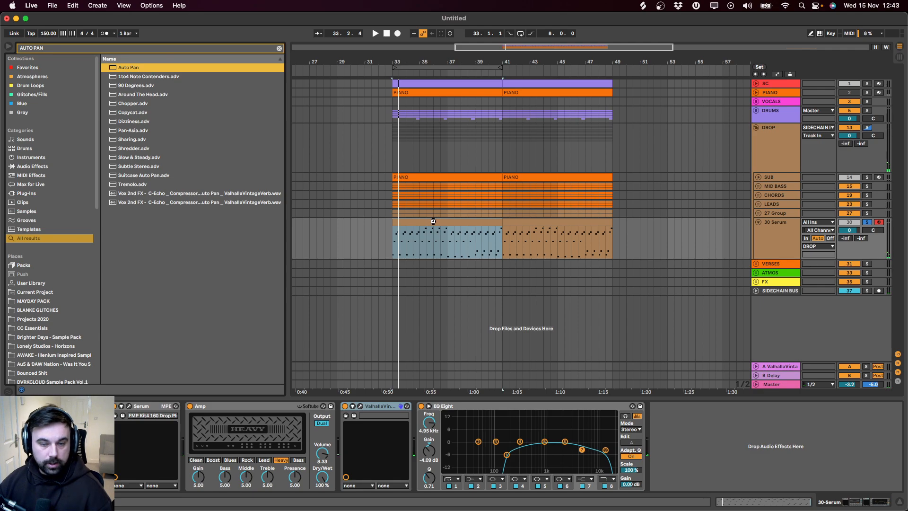
pyautogui.press('Return')
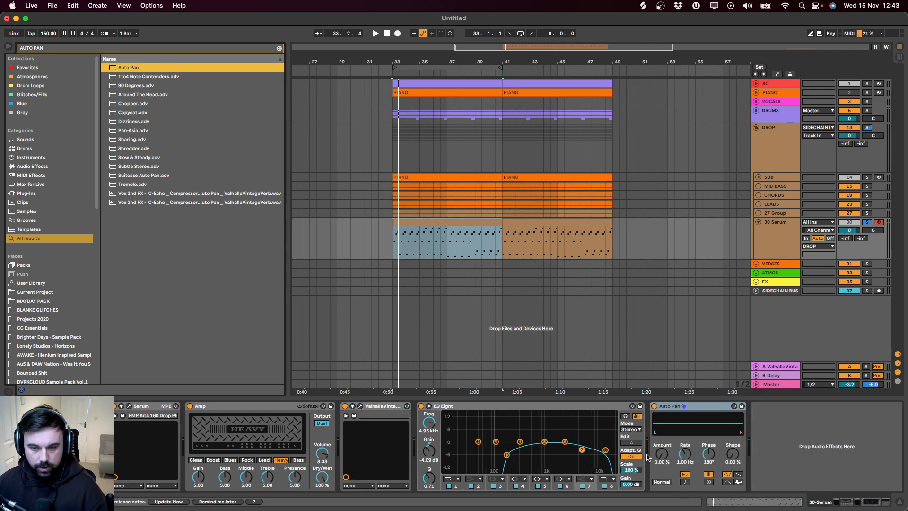
# Step: Sync the Auto Pan rate to the tempo at 1/2, set its amount to 100% and play back the result
pyautogui.click(683, 478)
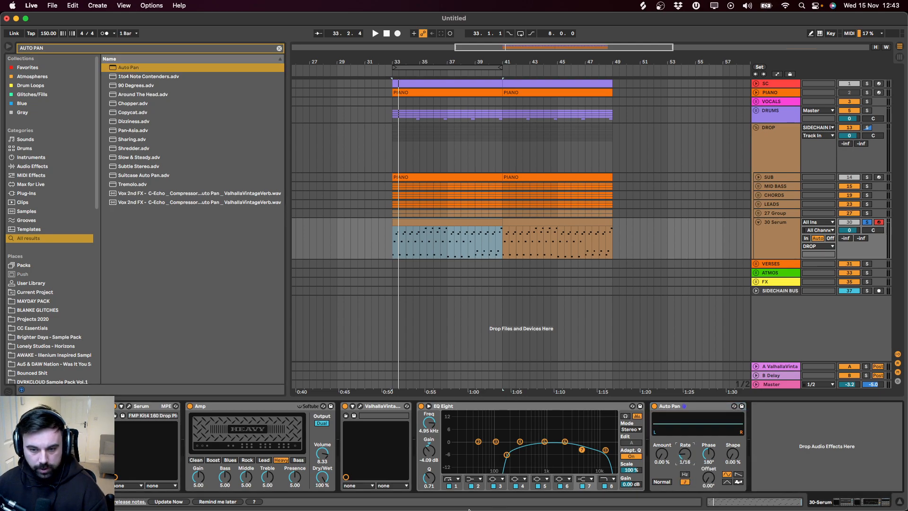
pyautogui.moveTo(468, 509)
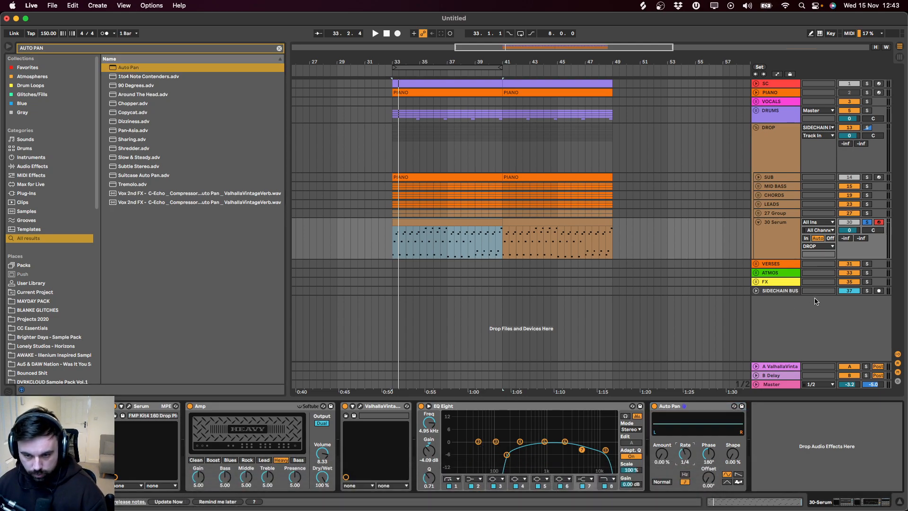
pyautogui.press('space')
pyautogui.moveTo(662, 454); pyautogui.dragTo(681, 464)
pyautogui.press('space')
pyautogui.press('Down')
pyautogui.press('space')
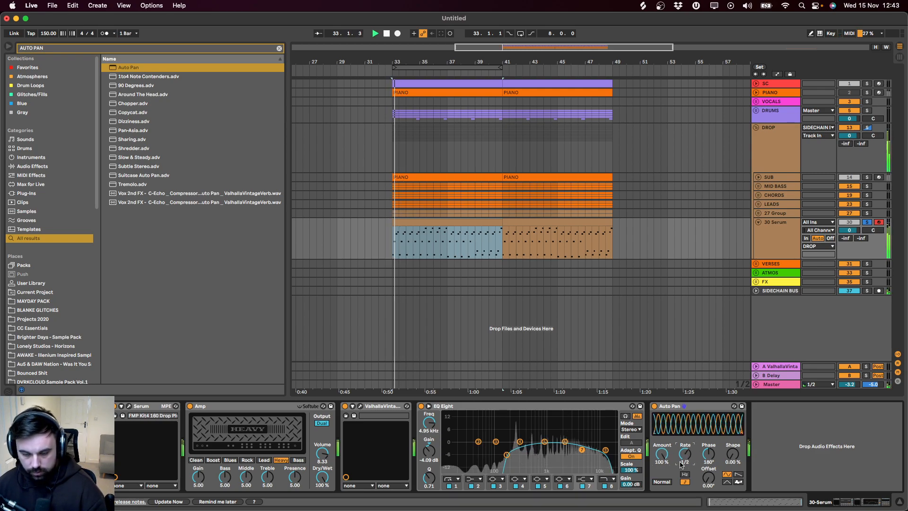
# Step: Set Auto Pan to a 1/4 rate, 100% shape, 71.4° offset and 54% amount while checking it in playback
pyautogui.moveTo(665, 456); pyautogui.dragTo(666, 458)
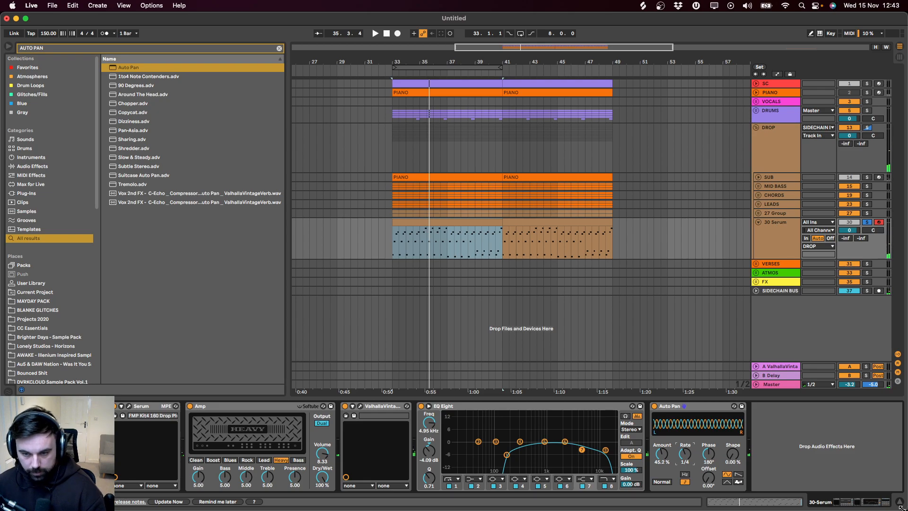
pyautogui.press('Delete')
pyautogui.press('space')
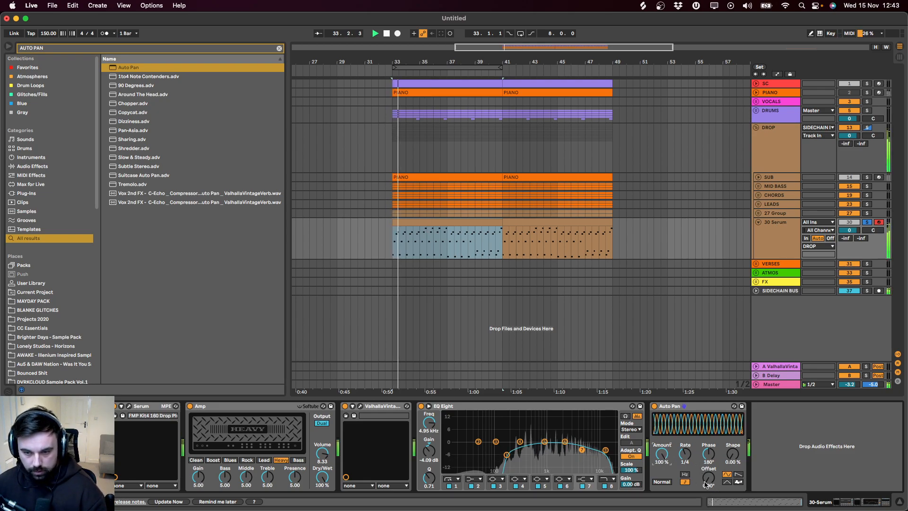
pyautogui.moveTo(729, 457); pyautogui.dragTo(725, 412)
pyautogui.press('space')
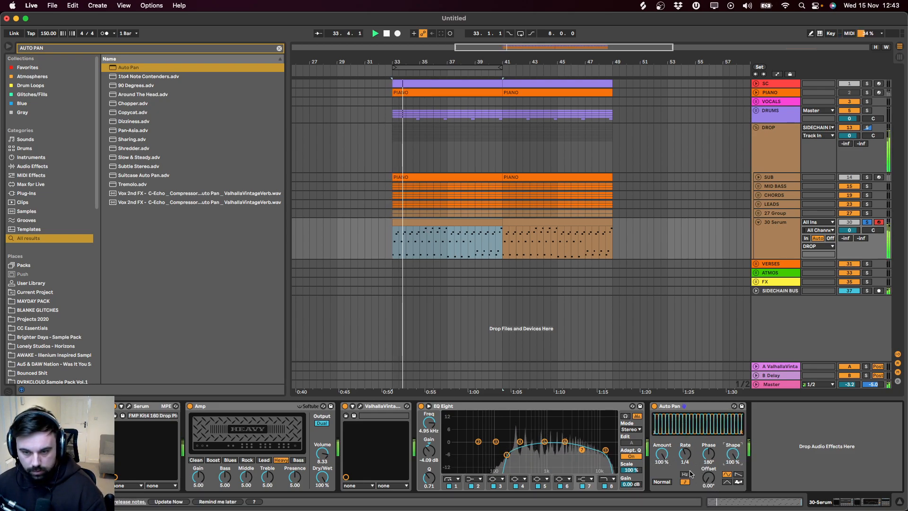
pyautogui.moveTo(709, 487); pyautogui.dragTo(711, 480)
pyautogui.press('space')
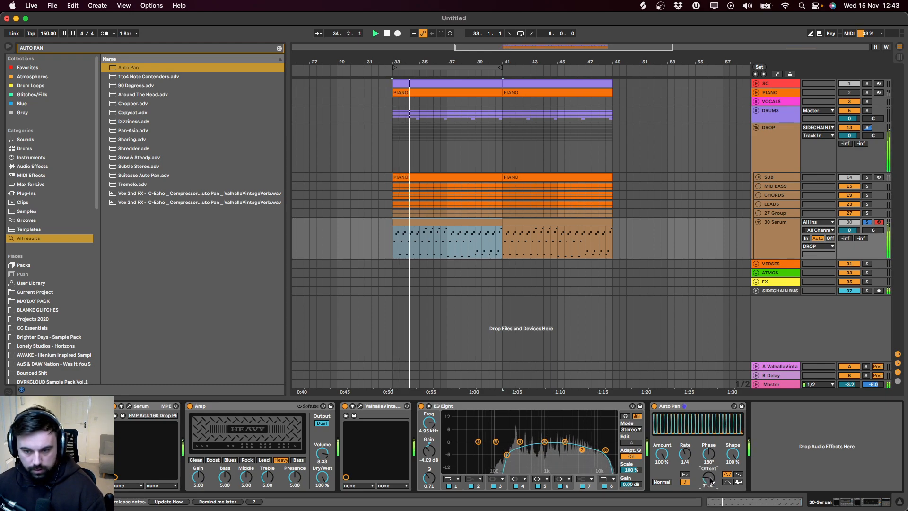
pyautogui.moveTo(661, 453)
pyautogui.mouseDown()
pyautogui.moveTo(663, 474)
pyautogui.moveTo(662, 457)
pyautogui.mouseUp()
pyautogui.press('space')
# Step: Unsolo the 30 Serum arpeggio track and lower its volume to -3.0 dB against the full mix
pyautogui.click(417, 219)
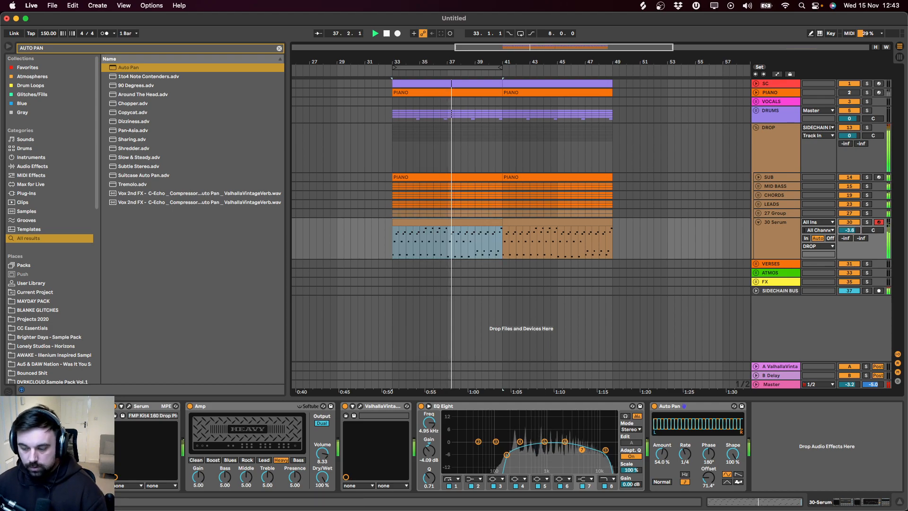
pyautogui.moveTo(844, 230); pyautogui.dragTo(836, 230)
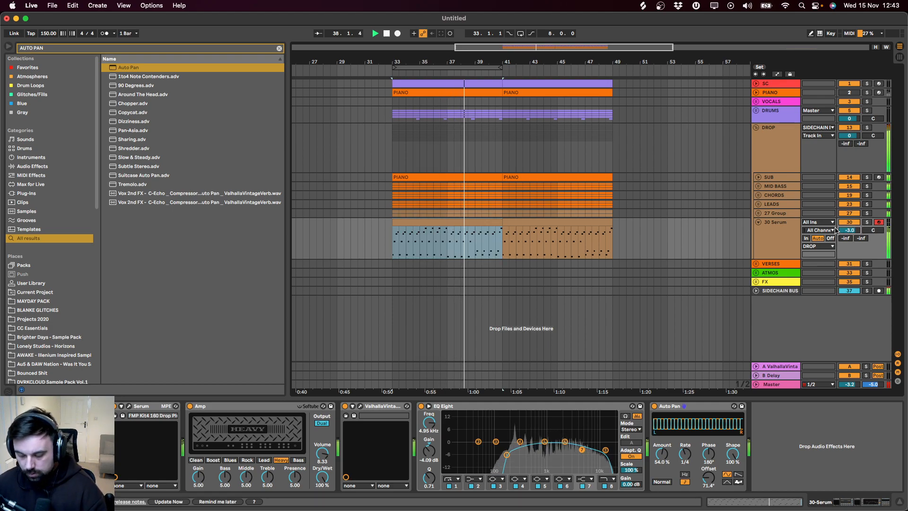
pyautogui.click(494, 228)
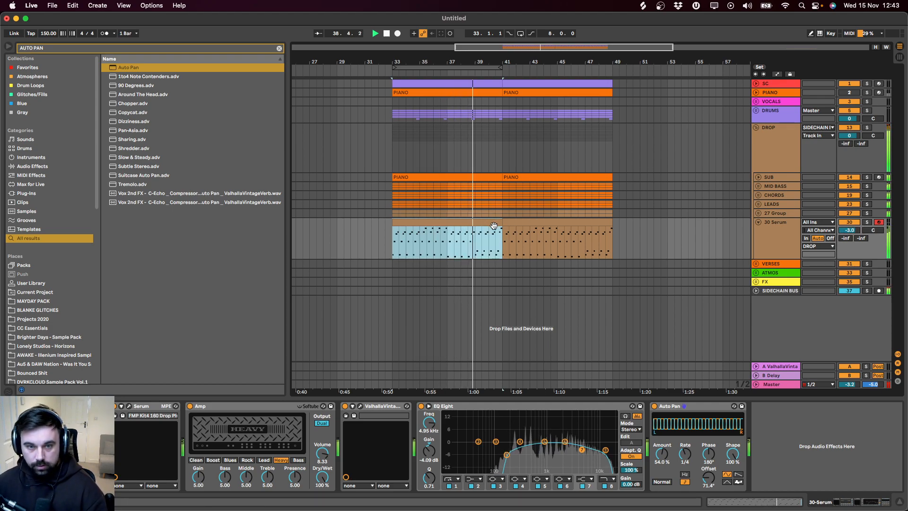
# Step: Fold the 30 Serum track, insert a new MIDI track below it and load Serum on it
pyautogui.click(758, 222)
pyautogui.press('super+shift+t')
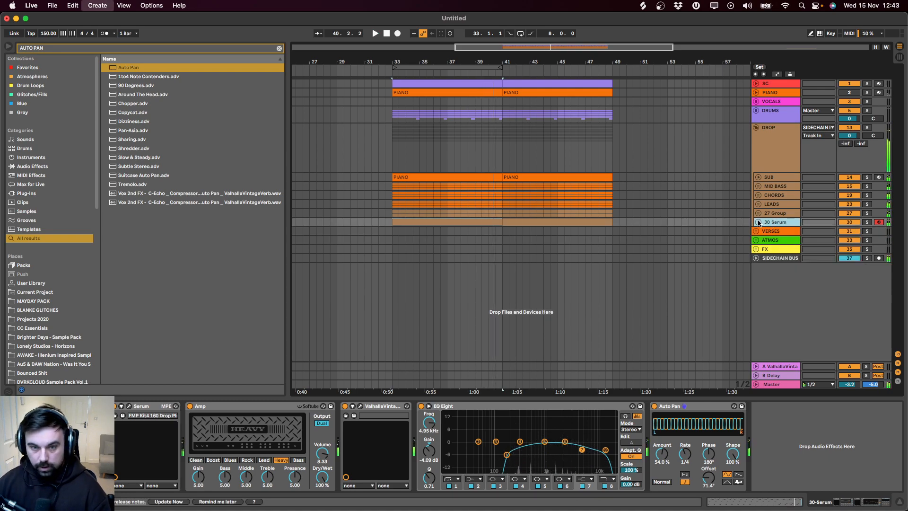
pyautogui.press('super+f')
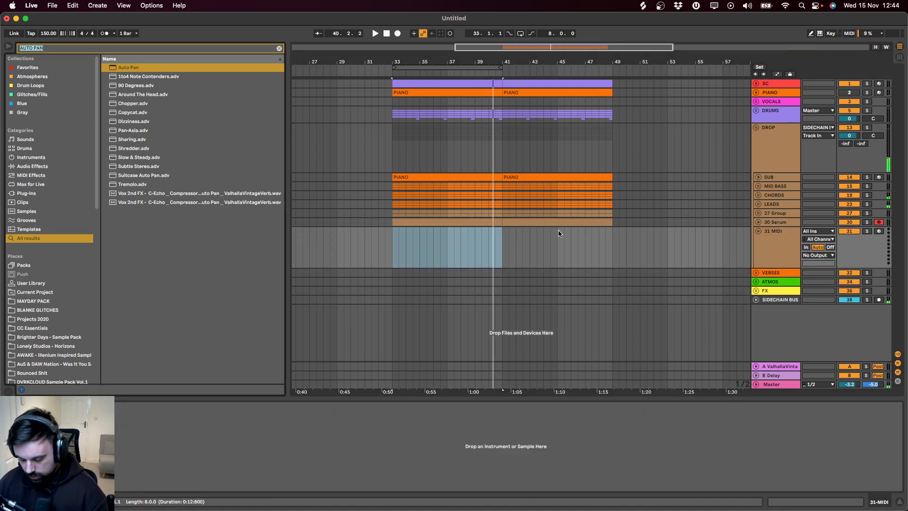
pyautogui.write('SERUM')
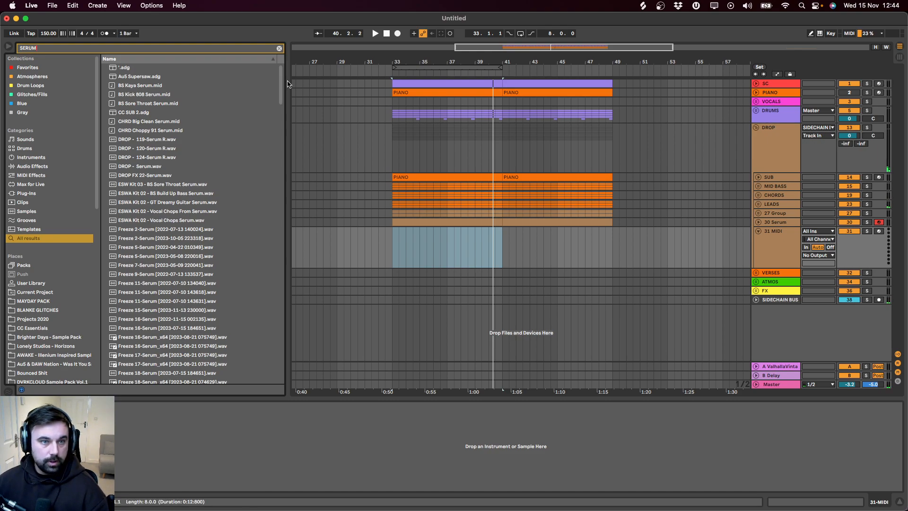
pyautogui.scroll(-15, 189, 236)
pyautogui.doubleClick(127, 328)
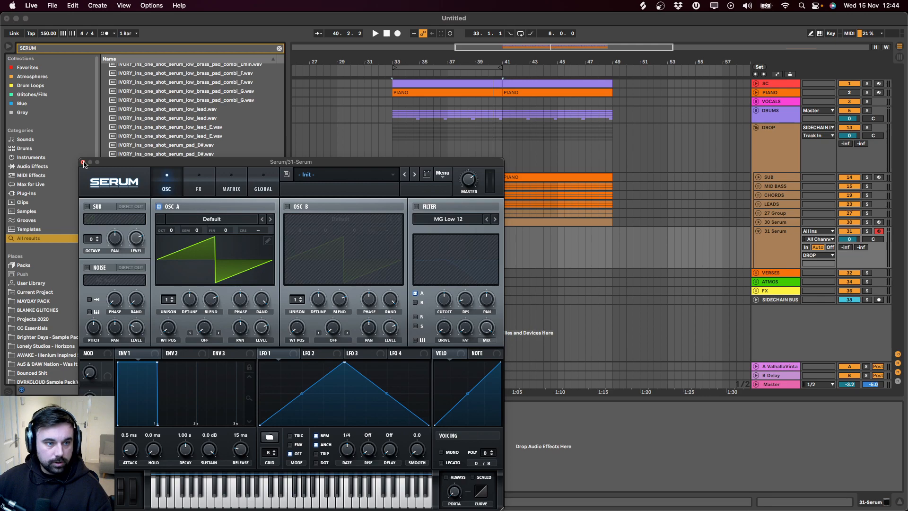
pyautogui.click(83, 163)
# Step: Copy the eight-bar lead PIANO clip to bar 33 of the new Serum track, and play the track soloed at -6.7 dB
pyautogui.click(758, 205)
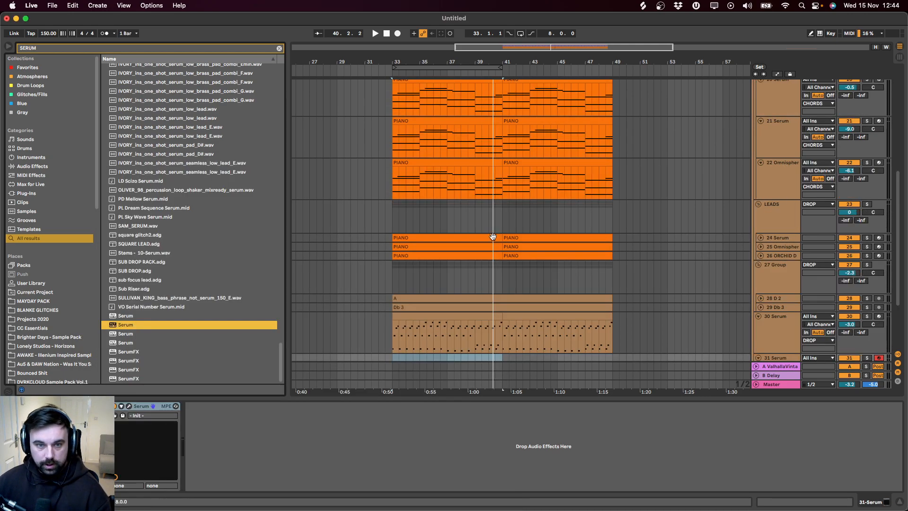
pyautogui.click(482, 240)
pyautogui.scroll(-5, 479, 293)
pyautogui.click(389, 270)
pyautogui.press('super+v')
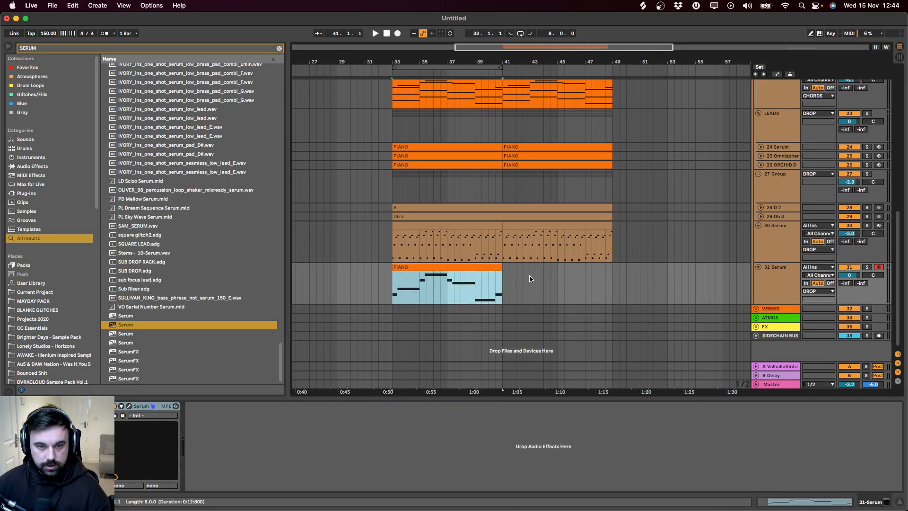
pyautogui.click(865, 268)
pyautogui.press('space')
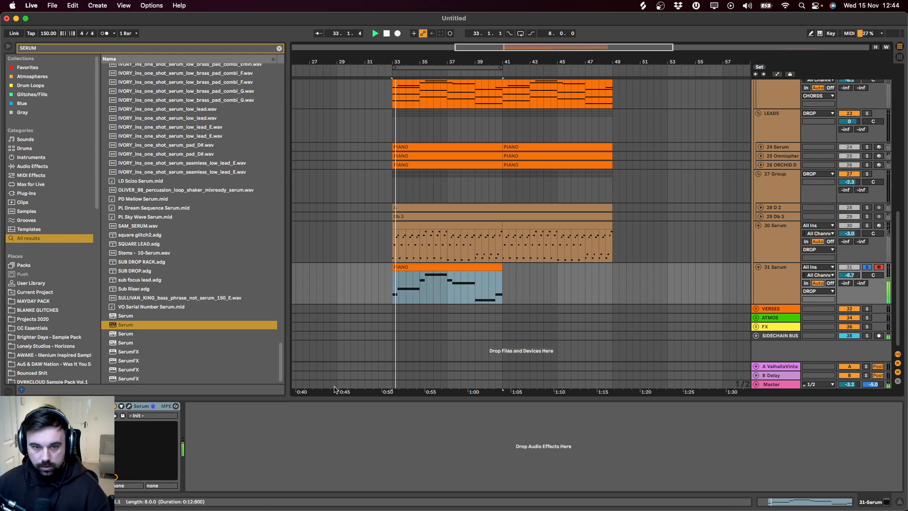
# Step: Switch off Serum's oscillator A, enable the noise oscillator with Analog BrightWhite and play back the result
pyautogui.click(132, 407)
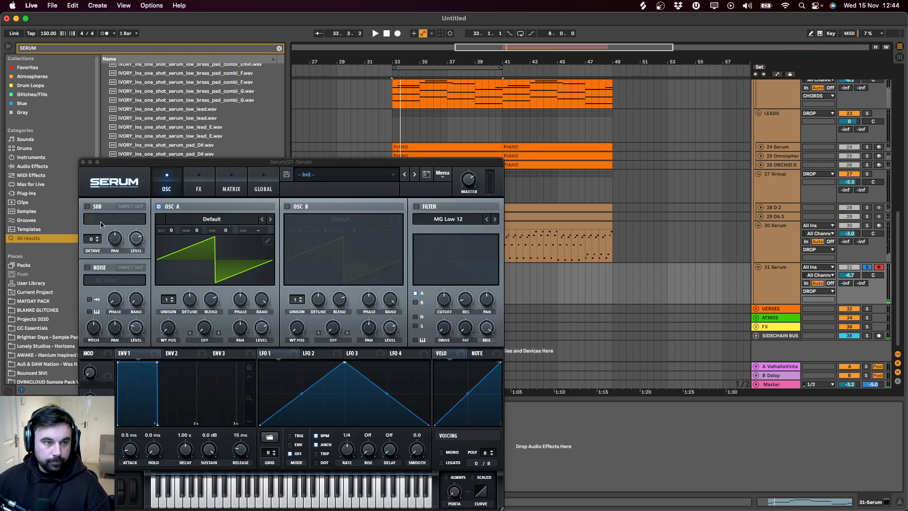
pyautogui.click(98, 268)
pyautogui.click(109, 280)
pyautogui.moveTo(127, 293)
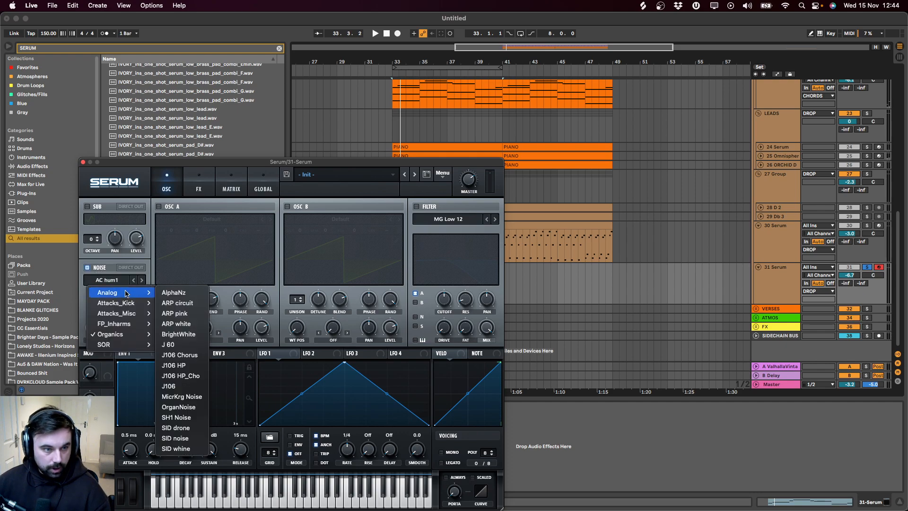
pyautogui.click(193, 335)
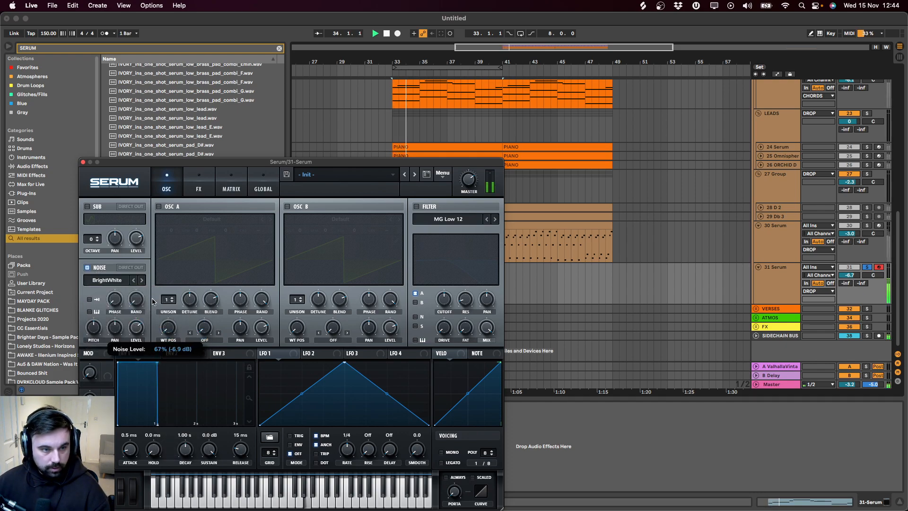
pyautogui.press('space')
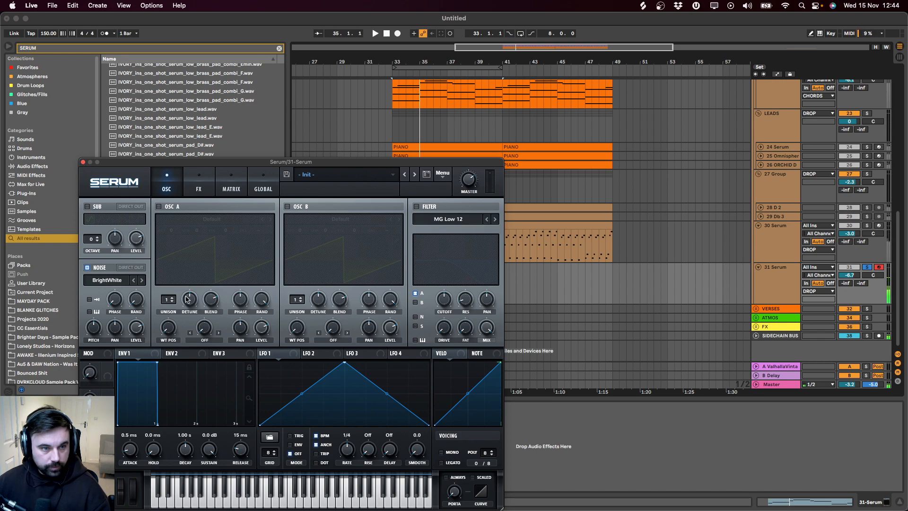
pyautogui.click(83, 162)
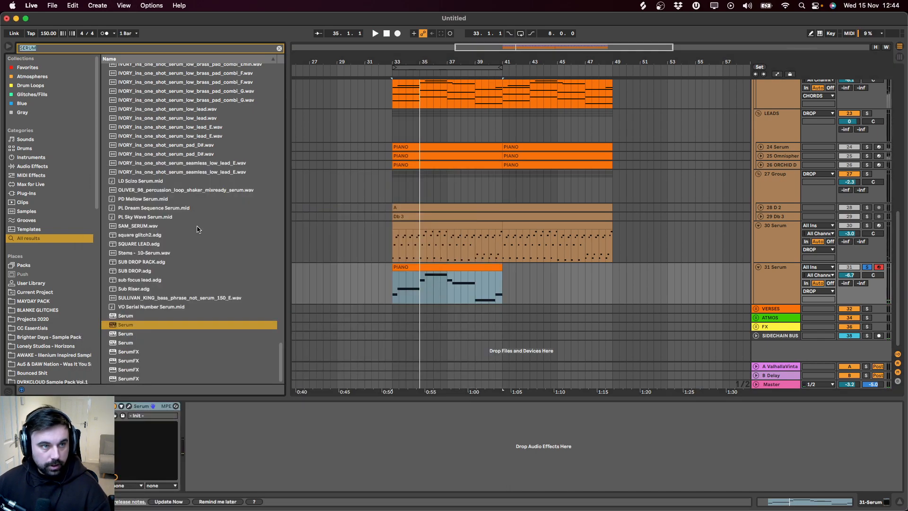
# Step: Search the browser for DELAY and add the Delay effect after Serum
pyautogui.write('DELAY')
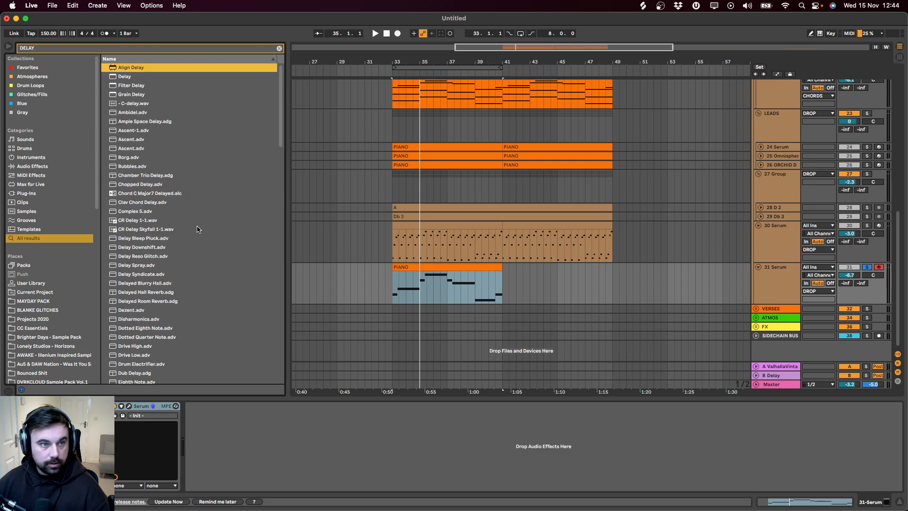
pyautogui.press('Down')
pyautogui.press('Return')
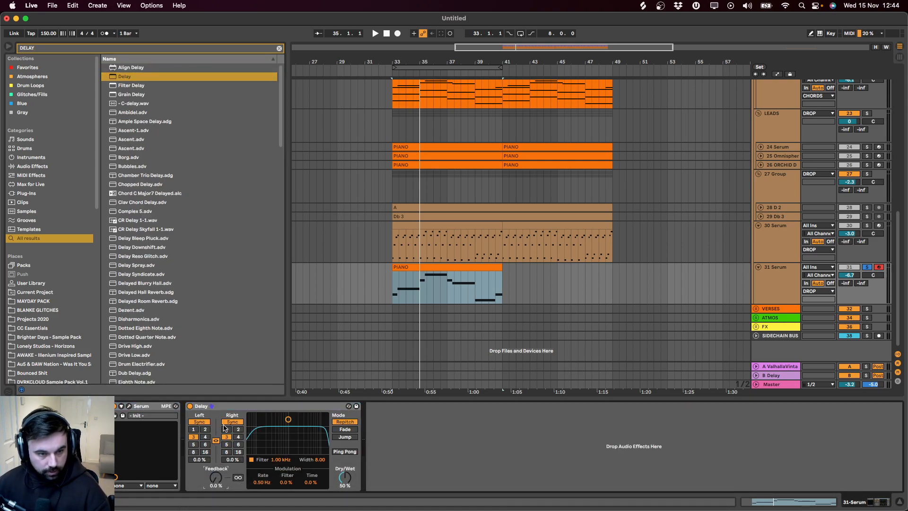
# Step: Unlink the Delay channels, set the times to 1.00 ms left and 17.1 ms right, dry/wet to 100%, and disable its filter
pyautogui.click(216, 439)
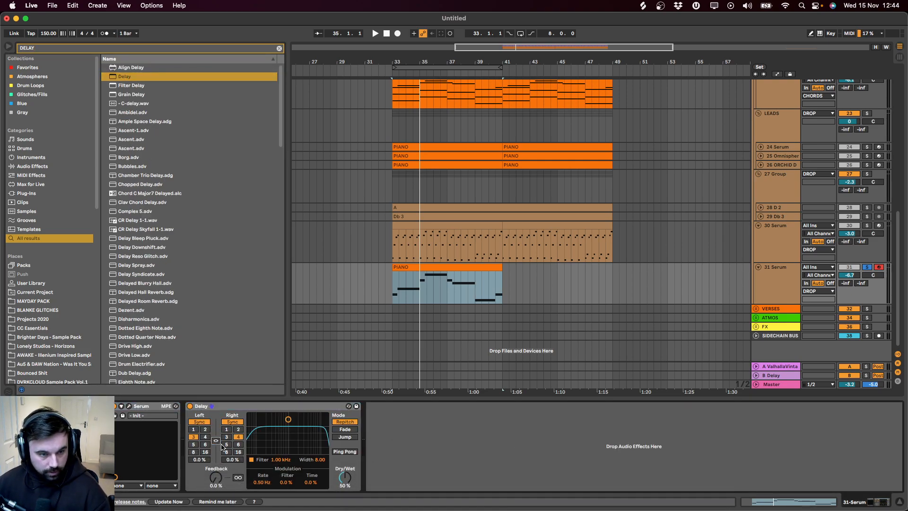
pyautogui.click(205, 422)
pyautogui.click(233, 422)
pyautogui.moveTo(205, 442); pyautogui.dragTo(233, 461)
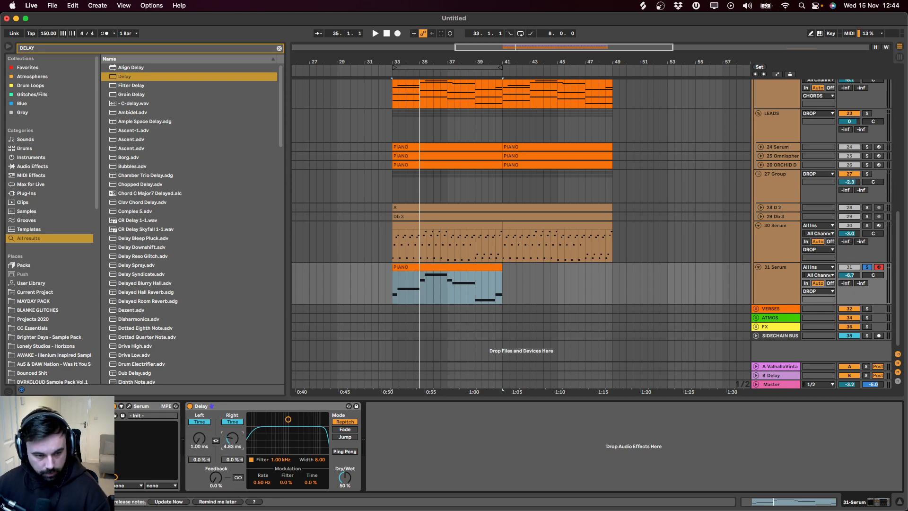
pyautogui.moveTo(345, 478); pyautogui.dragTo(345, 454)
pyautogui.click(251, 460)
pyautogui.press('space')
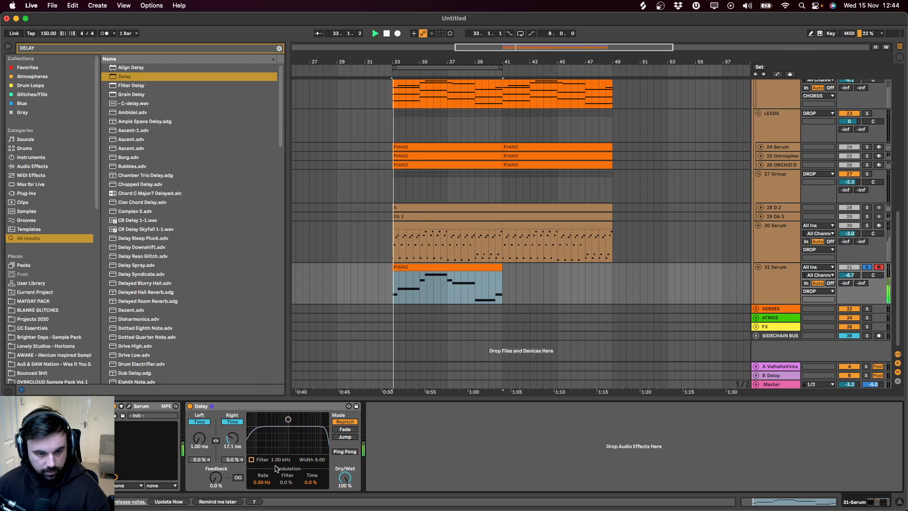
# Step: Compare the noise layer with Delay bypassed and enabled during playback
pyautogui.click(341, 452)
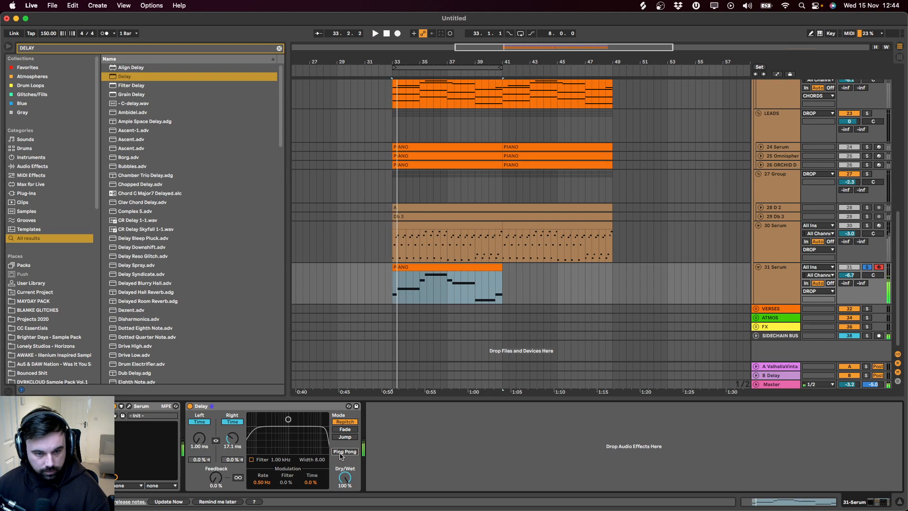
pyautogui.click(190, 406)
pyautogui.click(190, 406)
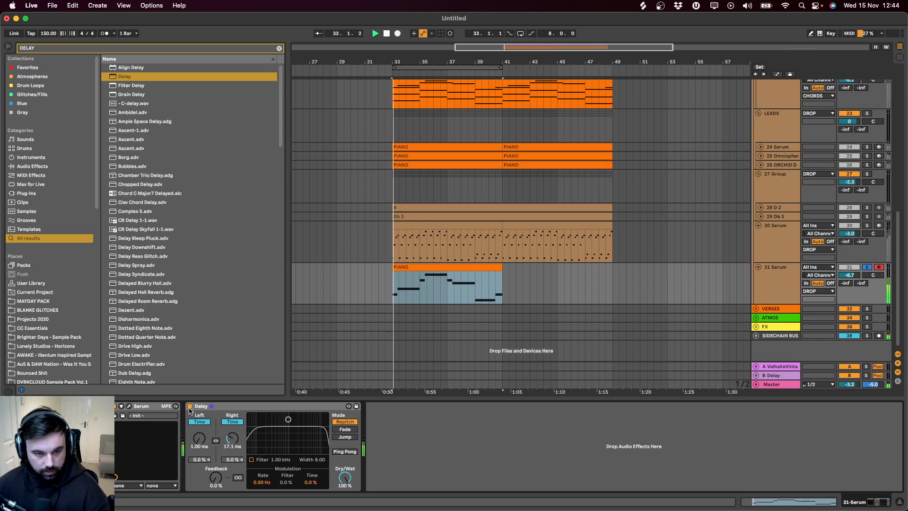
pyautogui.press('space')
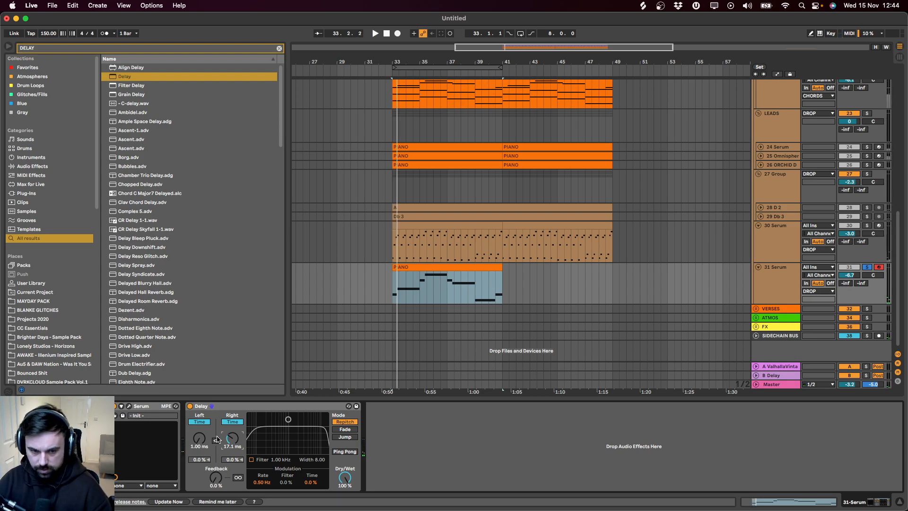
# Step: Search the browser for EQ and add EQ Eight after Delay
pyautogui.press('cmd+f')
pyautogui.write('EQ')
pyautogui.press('Down')
pyautogui.press('Down')
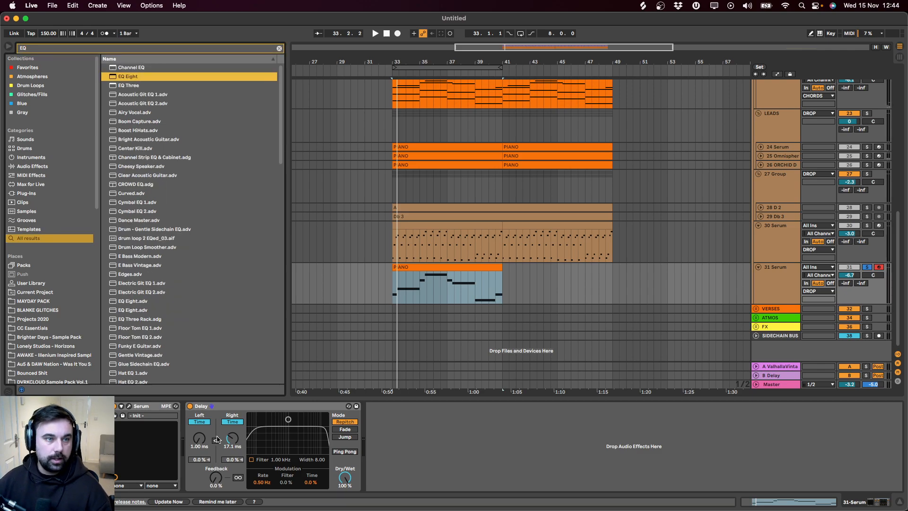
pyautogui.press('Return')
# Step: Cut the noise layer's lows at 516 Hz, boost band 7 by 3.35 dB at 4.84 kHz and play it in the mix
pyautogui.press('space')
pyautogui.click(399, 486)
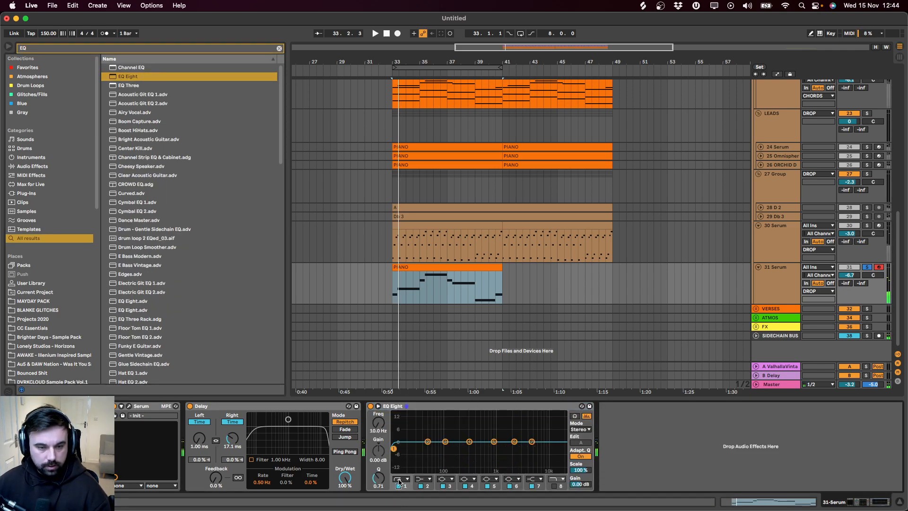
pyautogui.moveTo(394, 448); pyautogui.dragTo(481, 452)
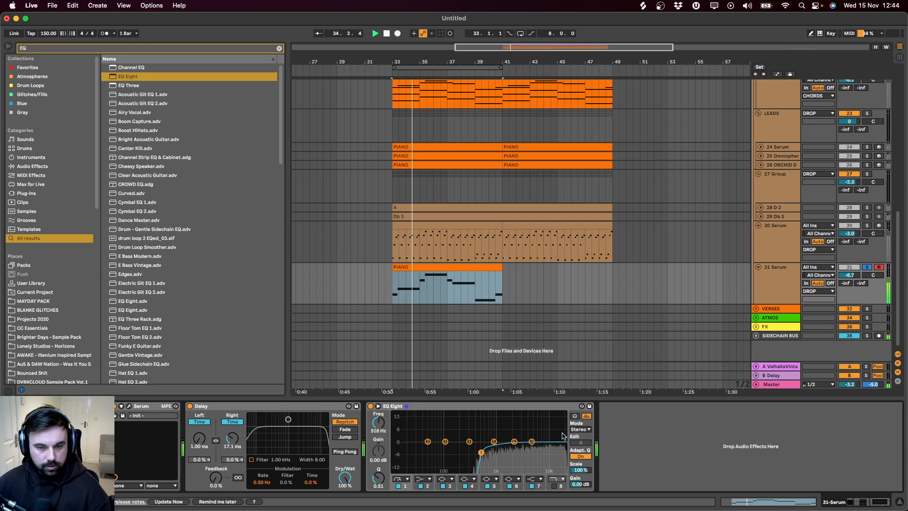
pyautogui.moveTo(532, 442); pyautogui.dragTo(531, 435)
pyautogui.press('space')
pyautogui.press('space')
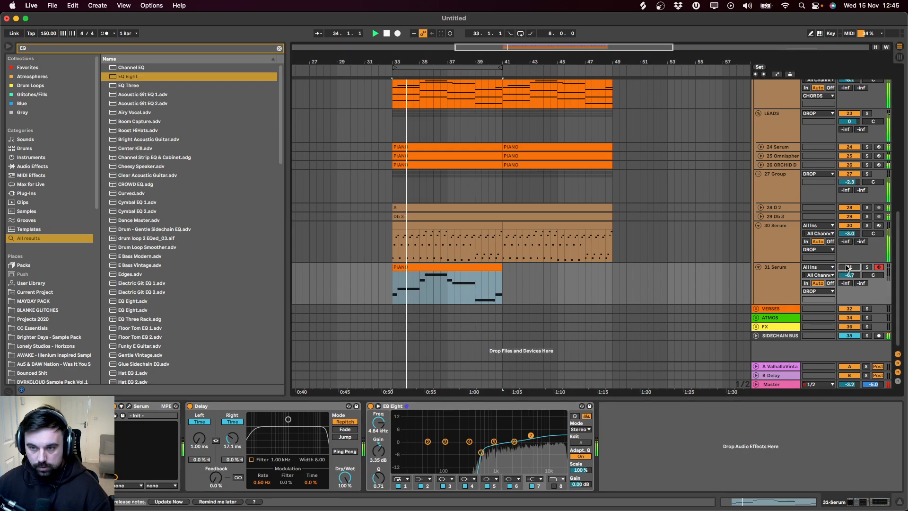
# Step: Duplicate the noise layer's PIANO clip to bar 41, and fold its track, the subgroups and the DROP group
pyautogui.press('super+d')
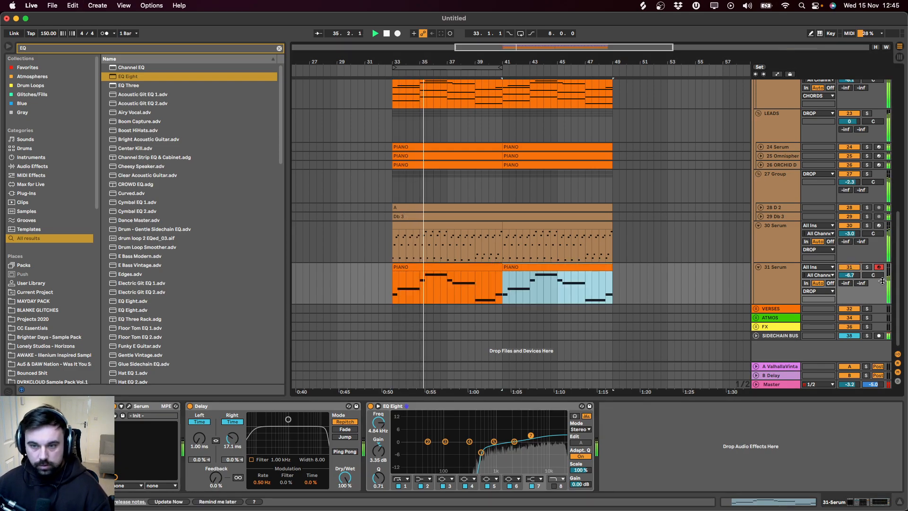
pyautogui.click(761, 264)
pyautogui.keyDown('alt'); pyautogui.click(759, 267); pyautogui.keyUp('alt')
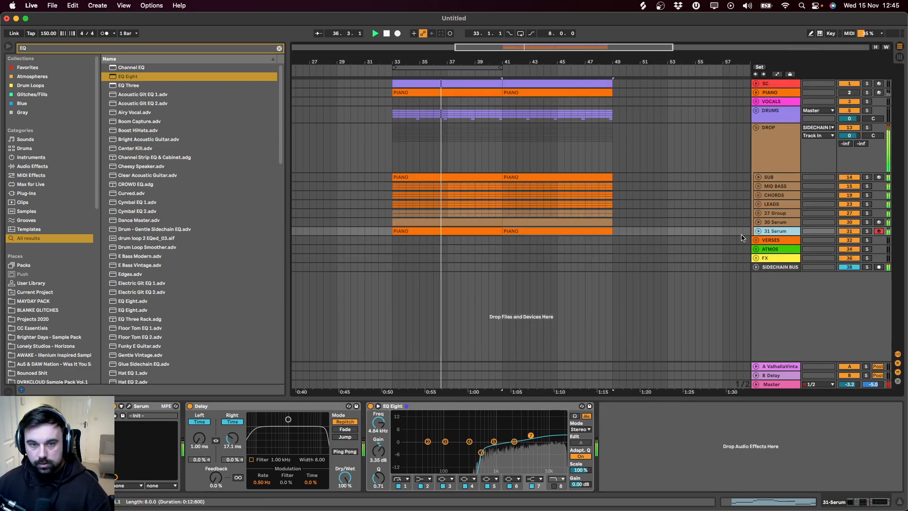
pyautogui.click(756, 128)
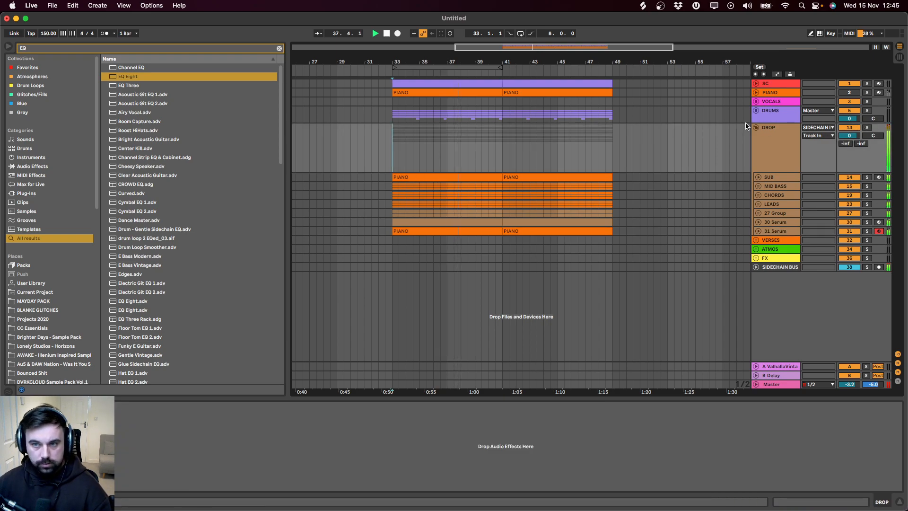
pyautogui.press('space')
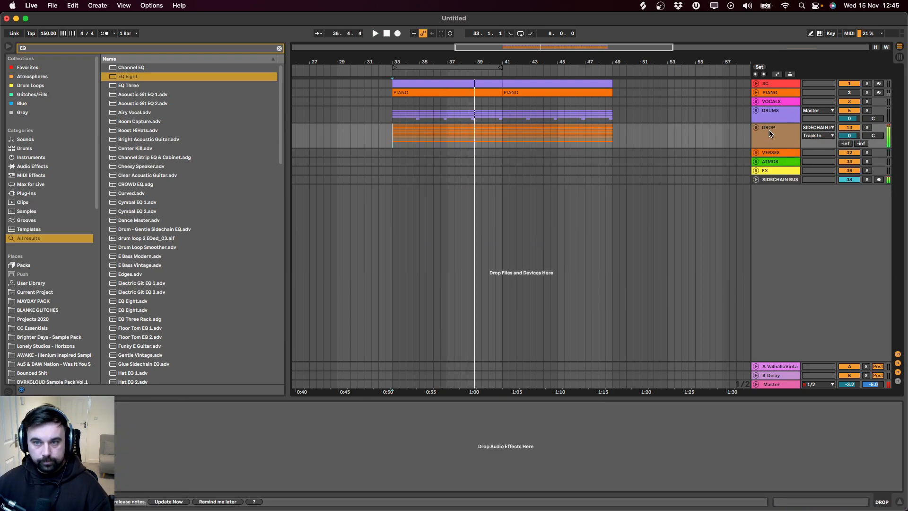
# Step: Reset the Master volume to 0 dB and compare the soloed PIANO track with the full drop in playback
pyautogui.click(784, 93)
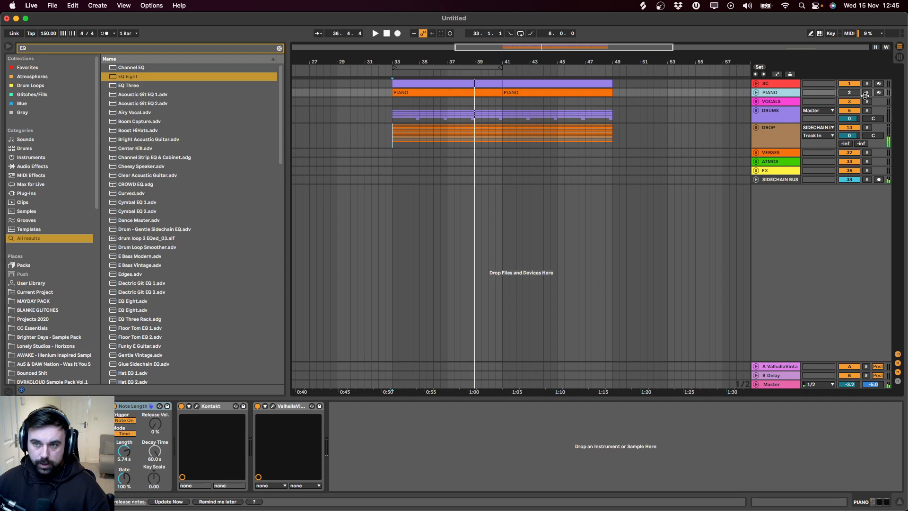
pyautogui.doubleClick(845, 384)
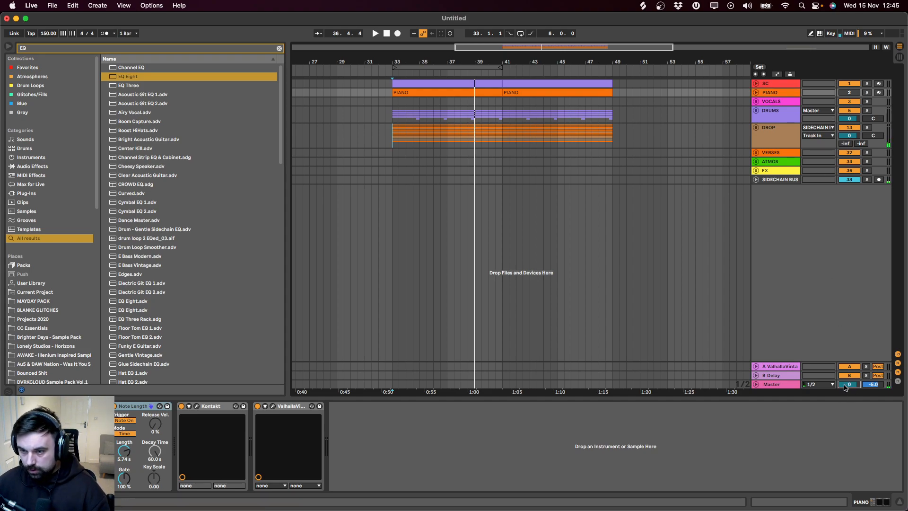
pyautogui.click(867, 93)
pyautogui.press('space')
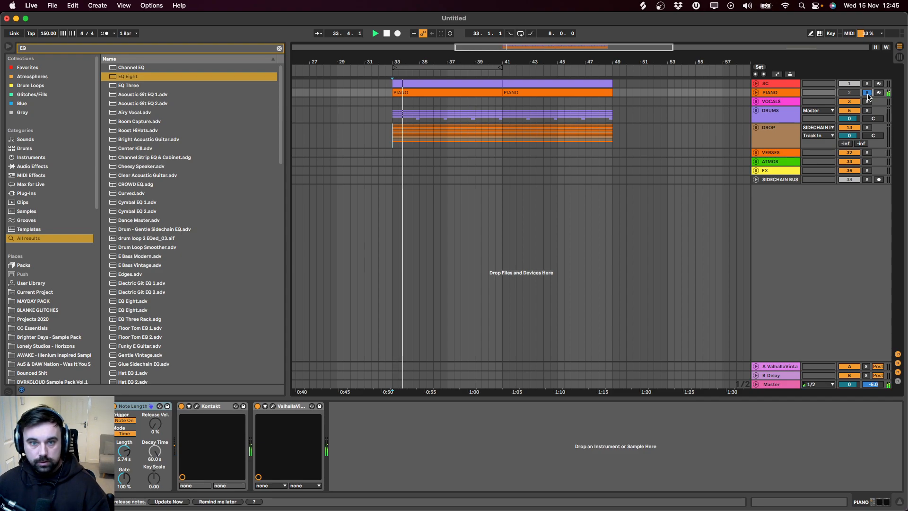
pyautogui.click(867, 93)
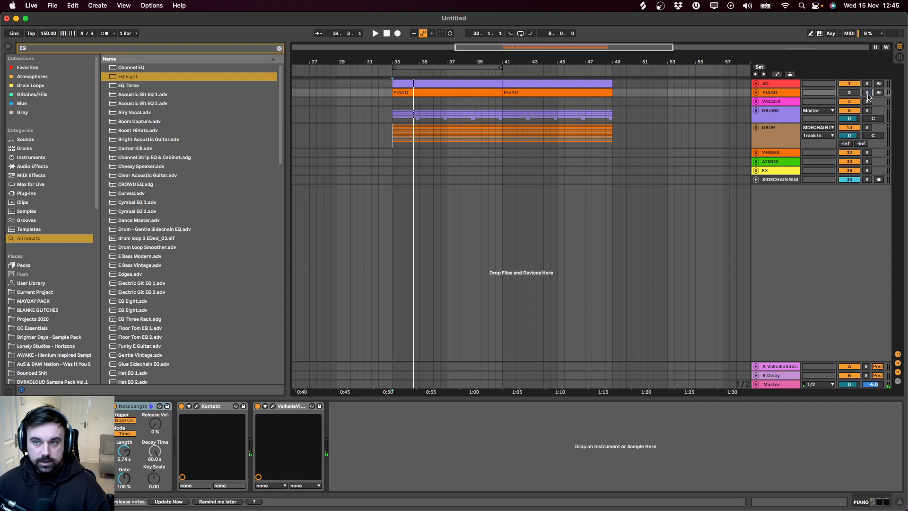
pyautogui.press('space')
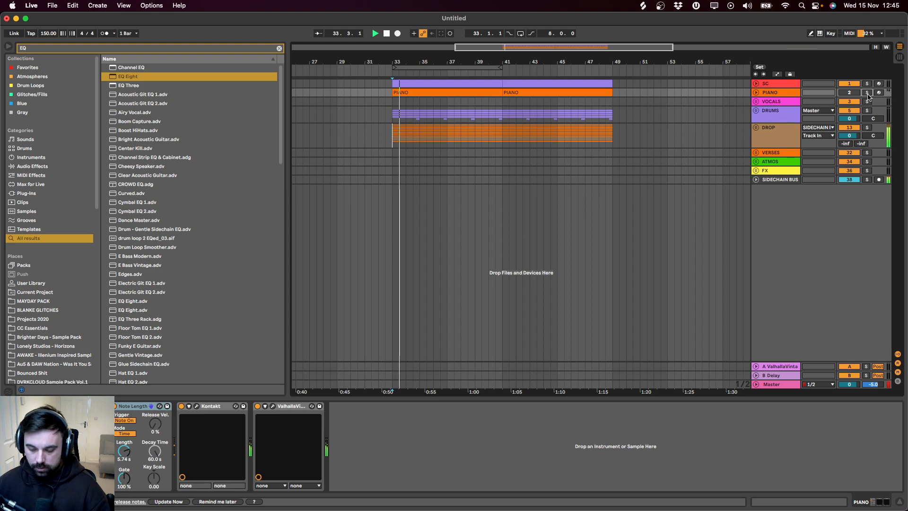